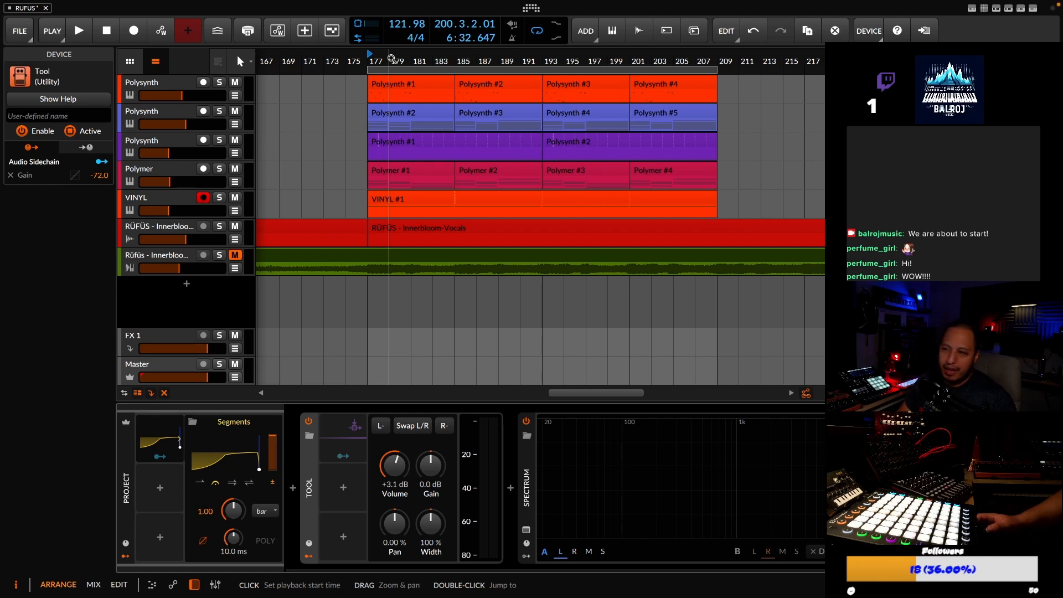
Play back the arrangement section with the synth clips from bar 177
mouse_move(433, 59)
mouse_down()
mouse_move(458, 47)
mouse_move(444, 57)
mouse_up()
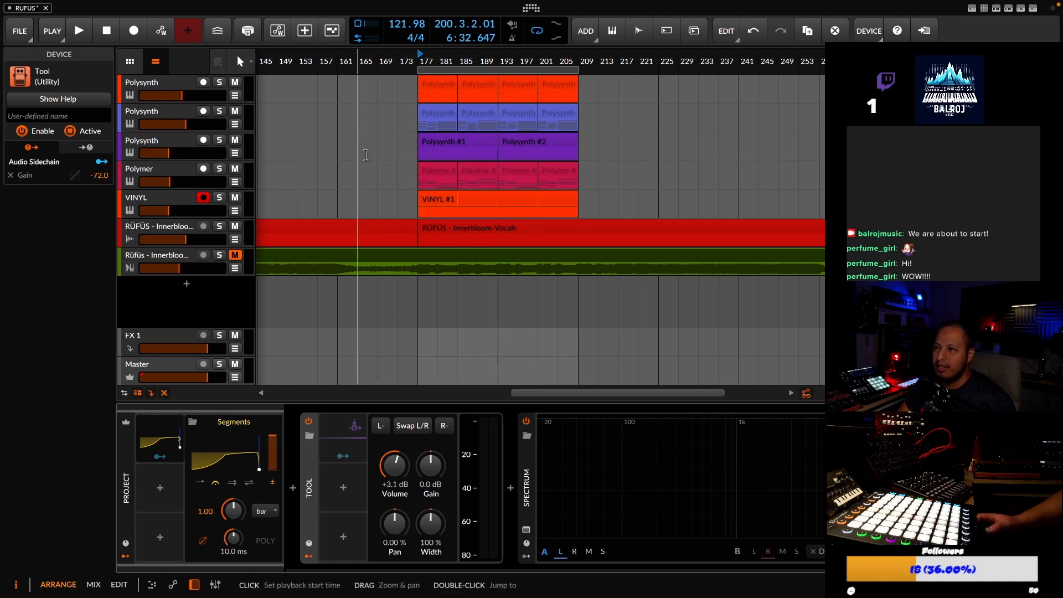
key(super+equal)
key(space)
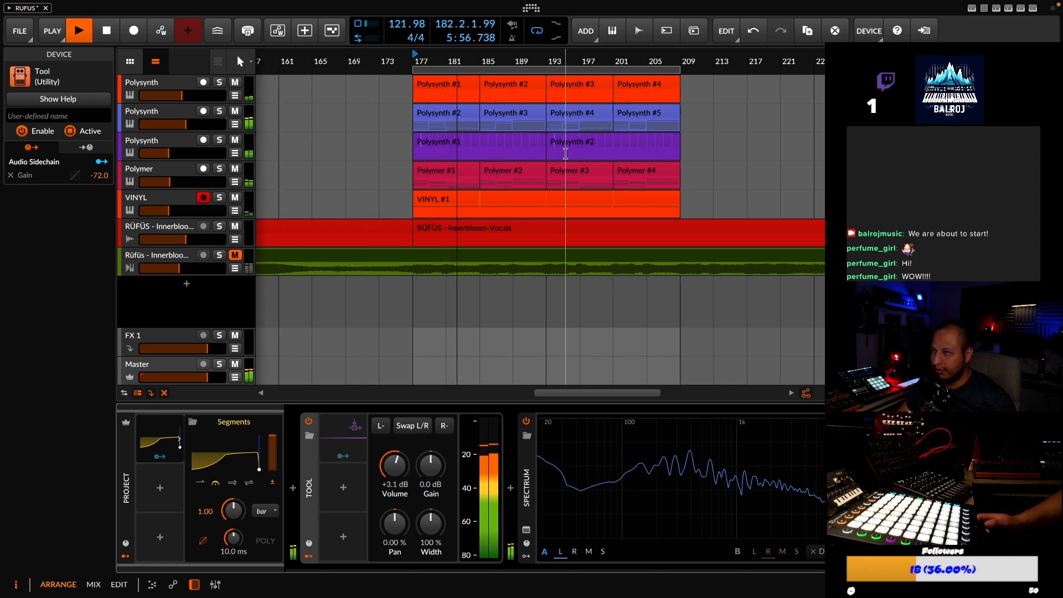
Rename the three Polysynth tracks as LEAD, PAD and ARP, in track order
click(127, 88)
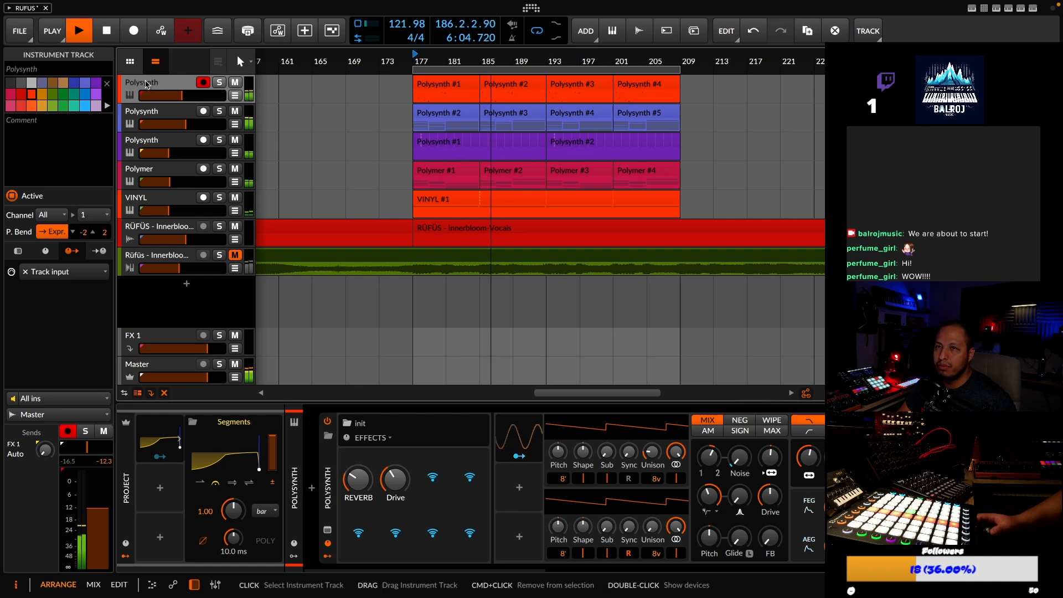
double_click(145, 83)
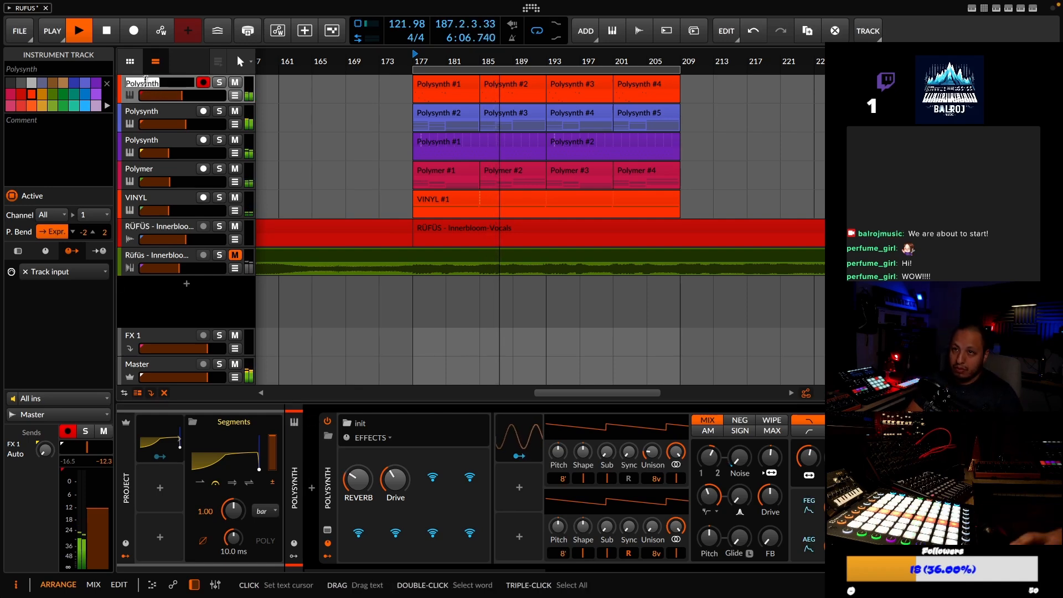
key(BackSpace)
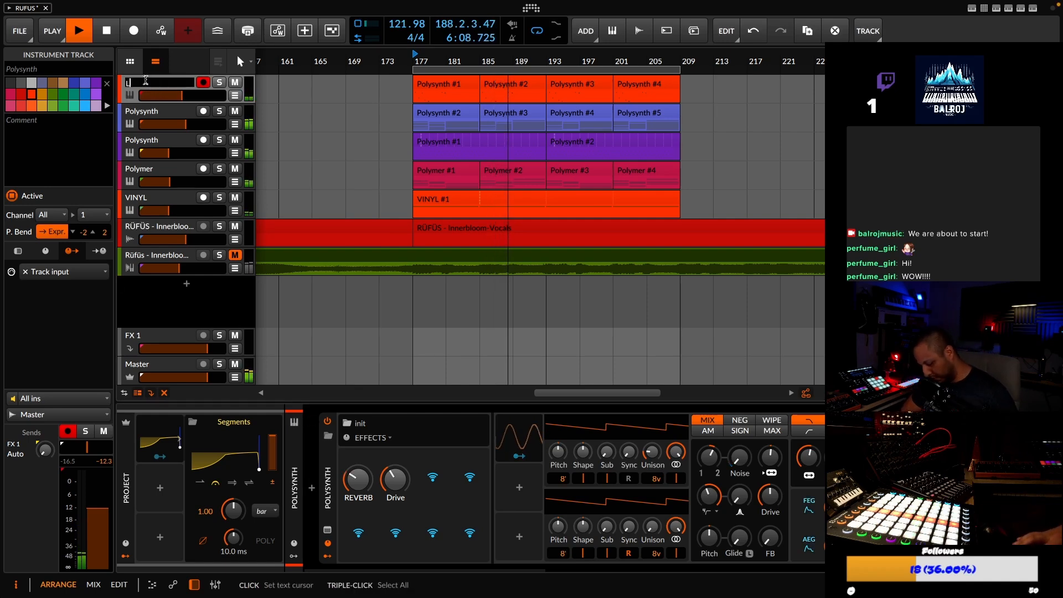
text(LEAD)
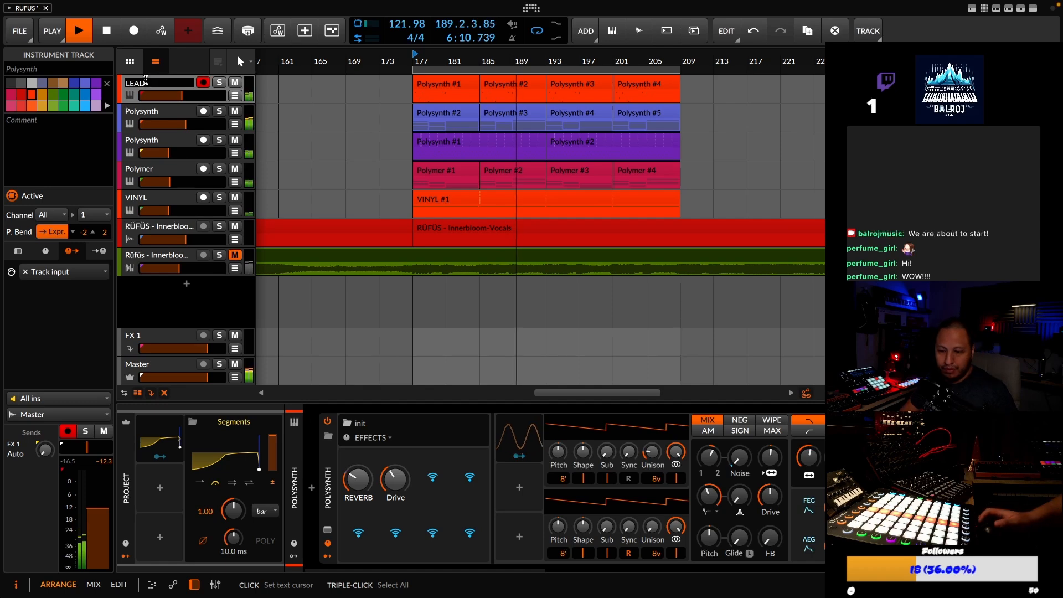
key(Return)
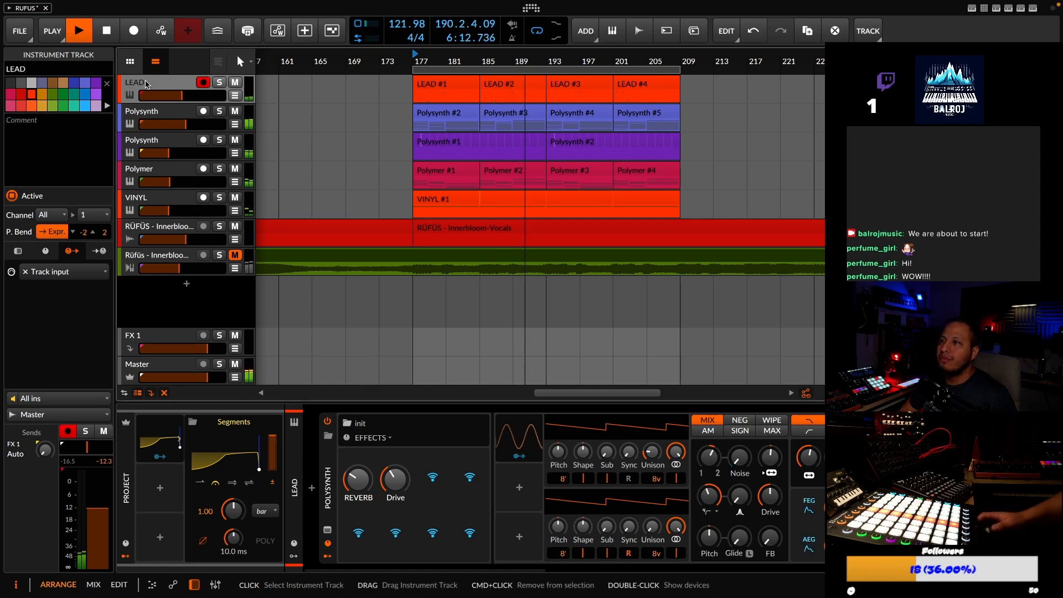
click(156, 112)
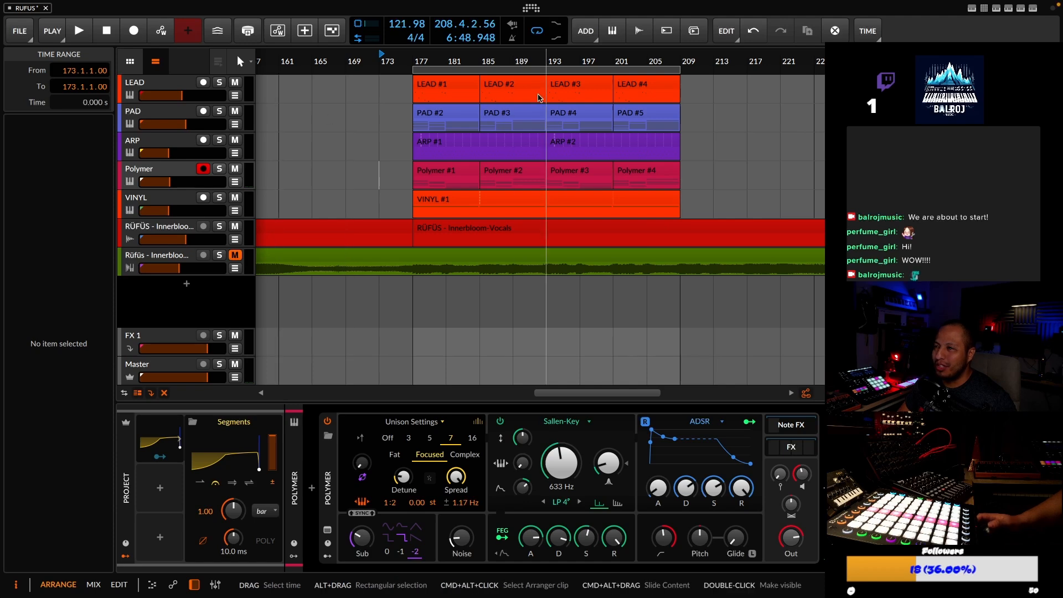
Solo the LEAD track and play it from bar 177, and show its Polysynth device with the remote controls hidden
click(416, 56)
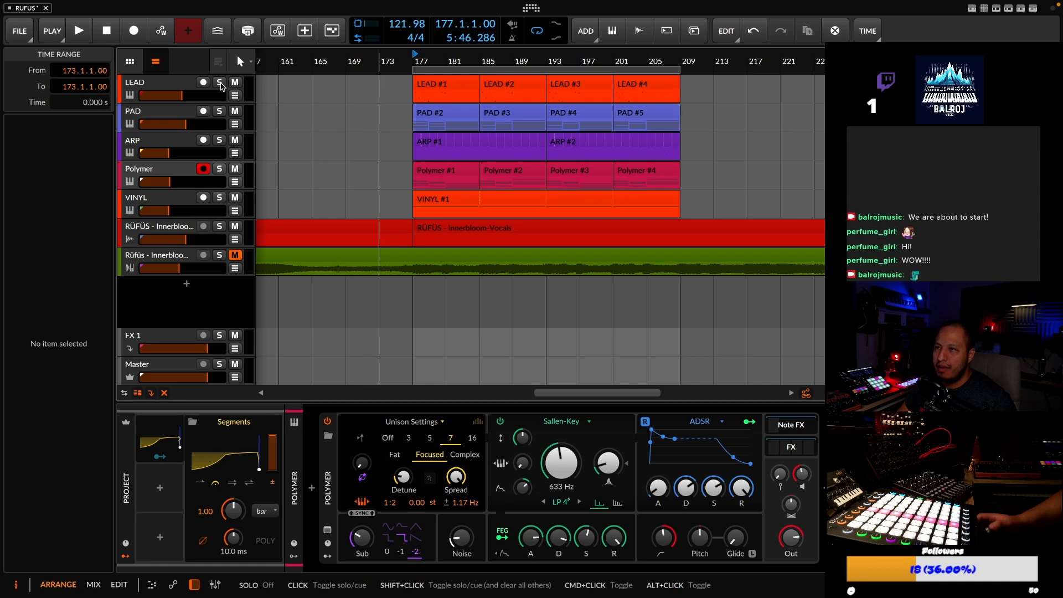
click(219, 83)
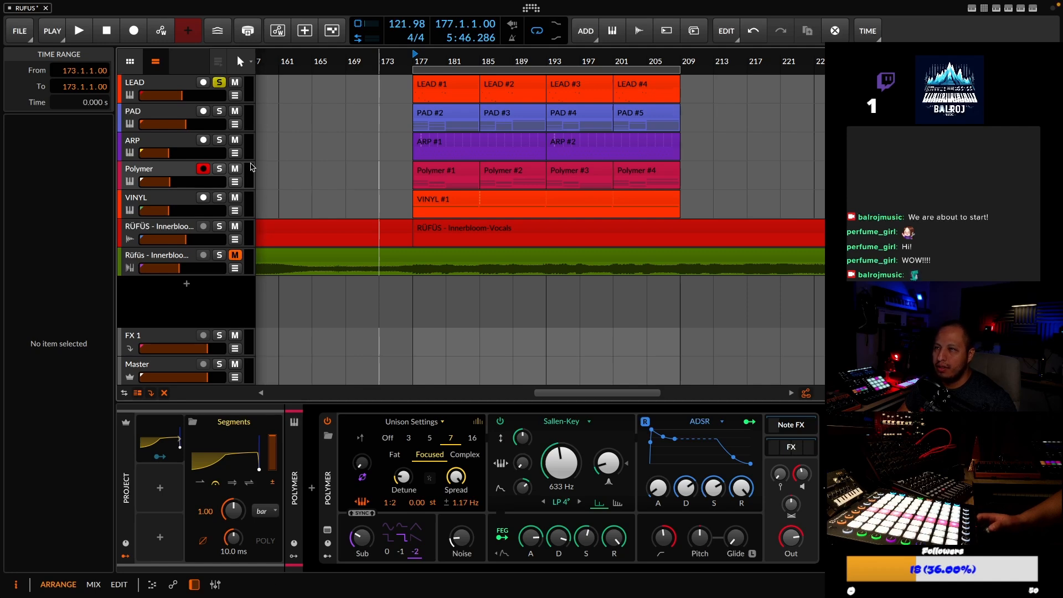
key(space)
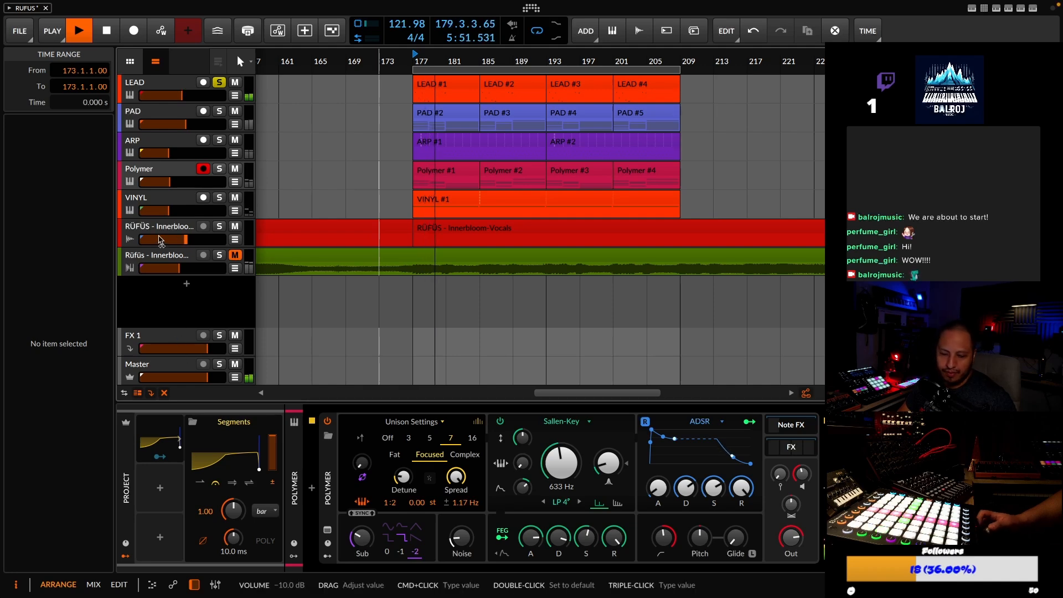
click(160, 238)
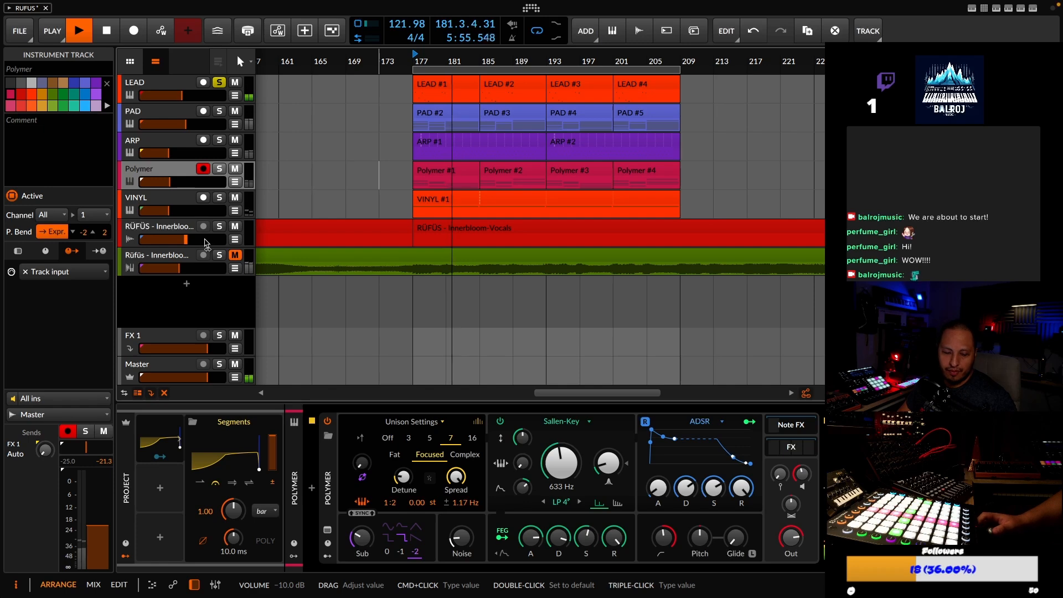
key(space)
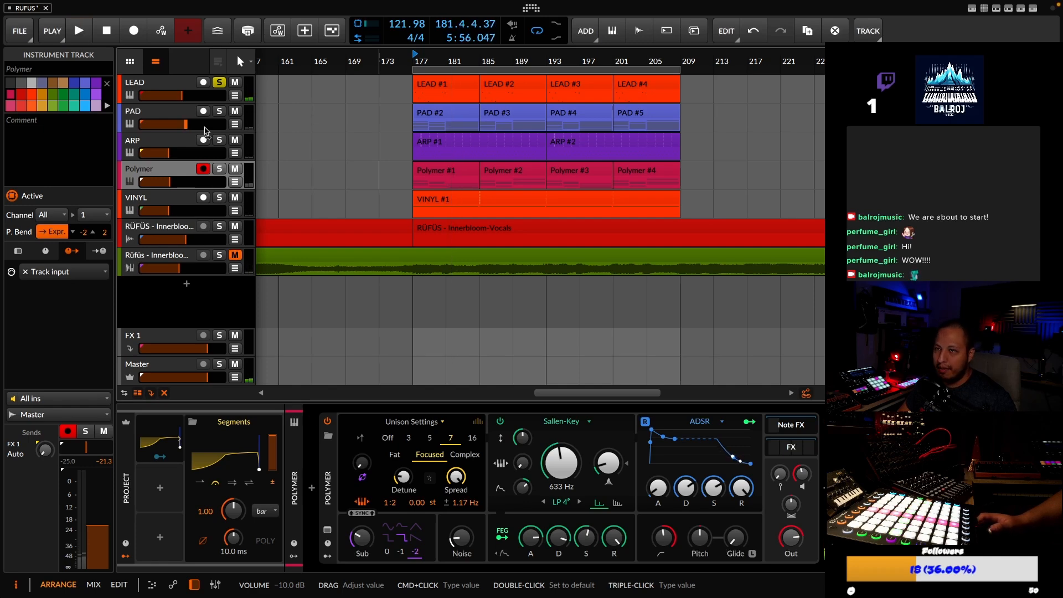
click(196, 81)
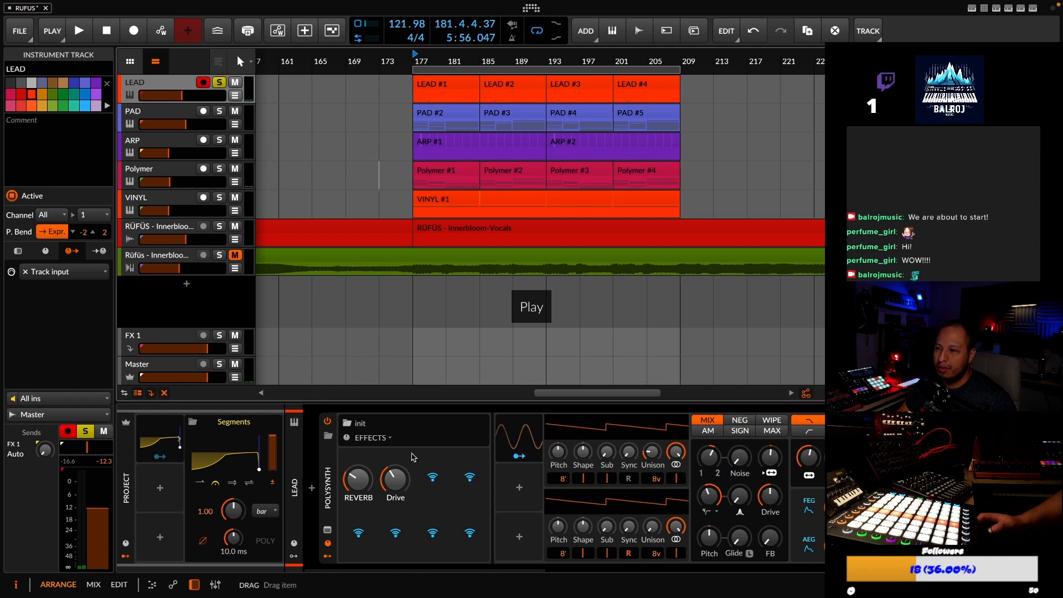
click(328, 546)
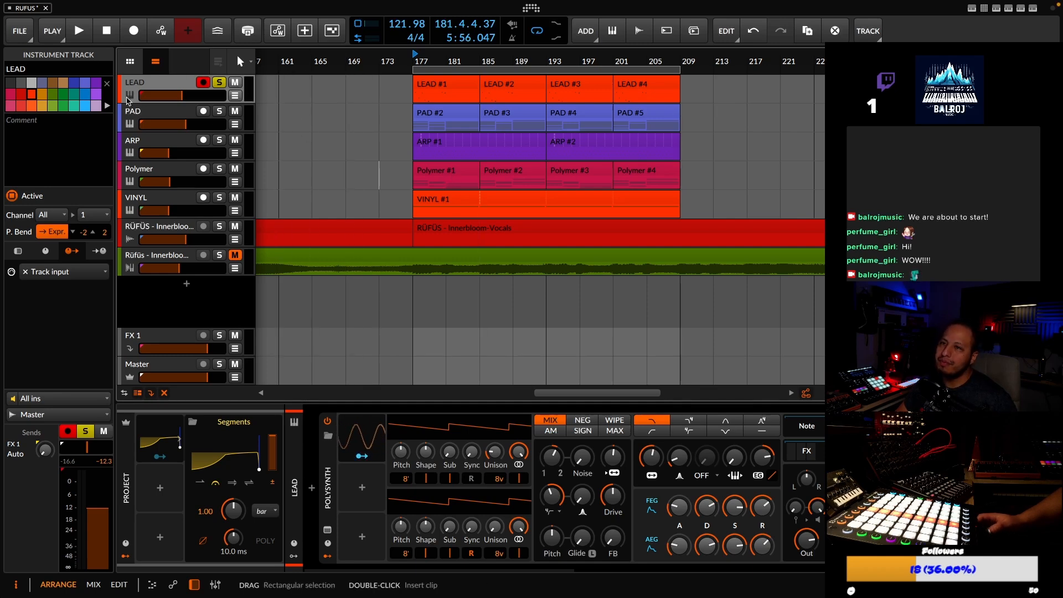
Solo the PAD track in place of LEAD, play it from bar 177 and select the track
click(219, 111)
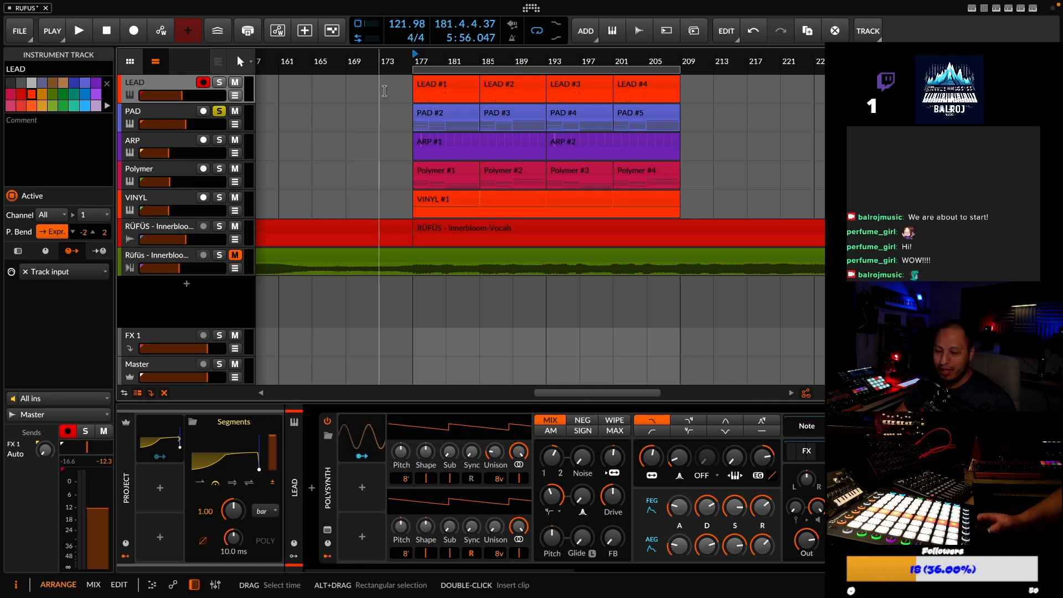
key(space)
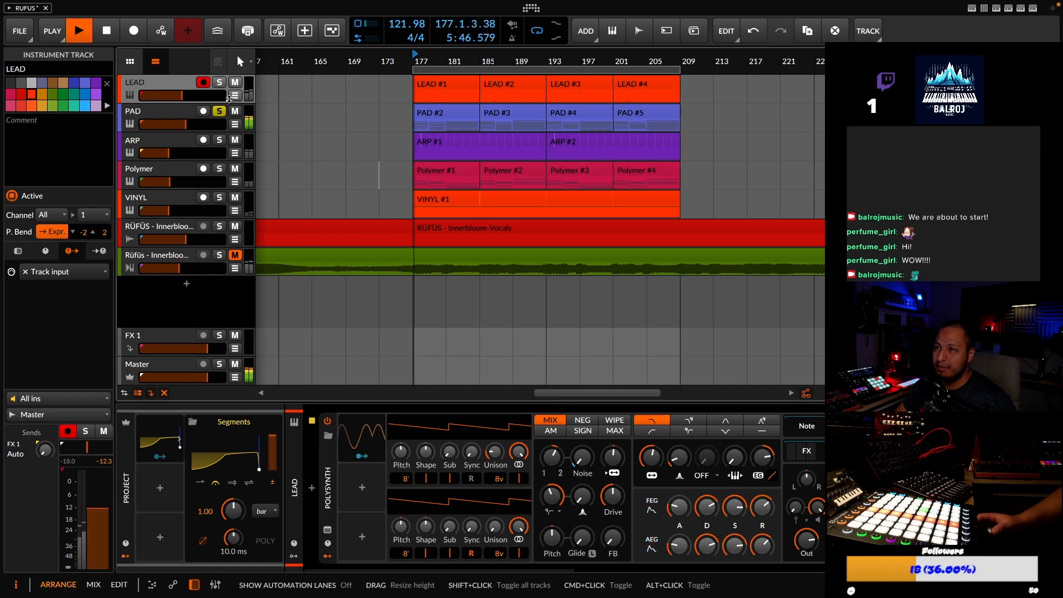
click(164, 114)
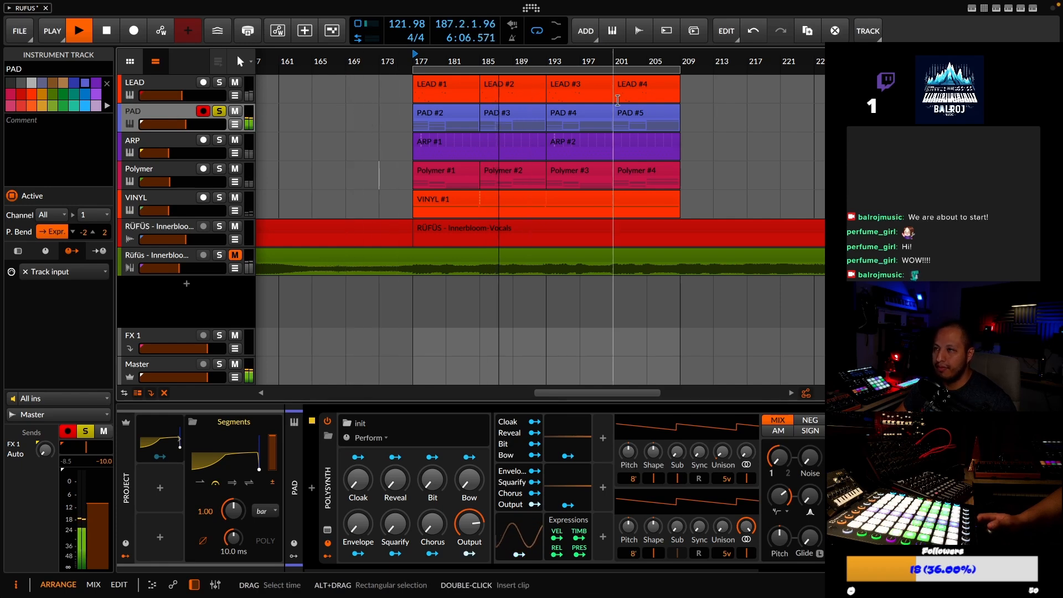
Examine the notes of the PAD #3 clip, and show the PAD track's Polysynth device with its remote controls hidden
double_click(504, 118)
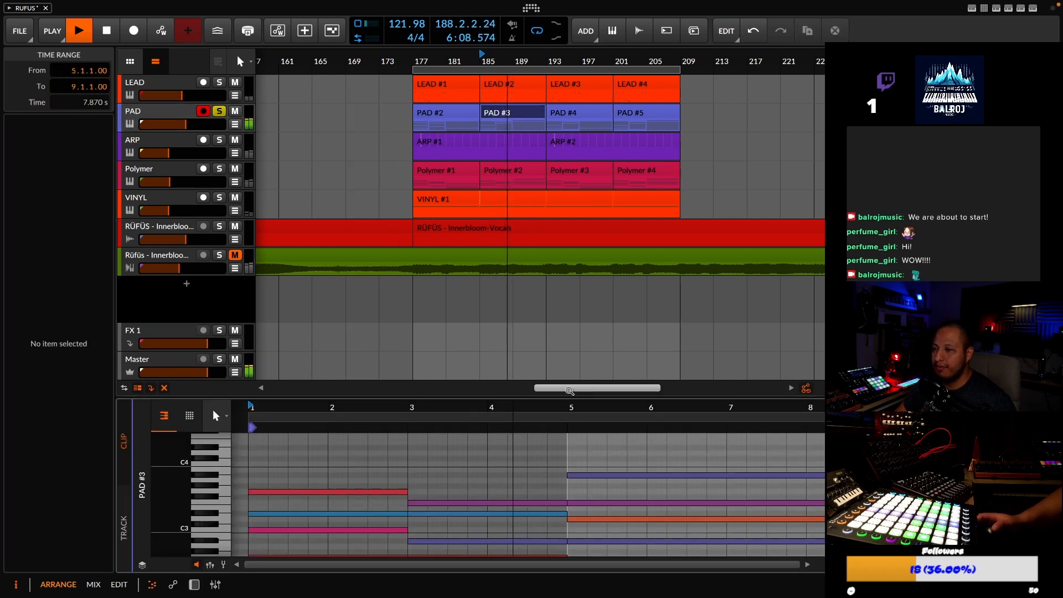
scroll(599, 474, down, 3)
scroll(598, 475, up, 4)
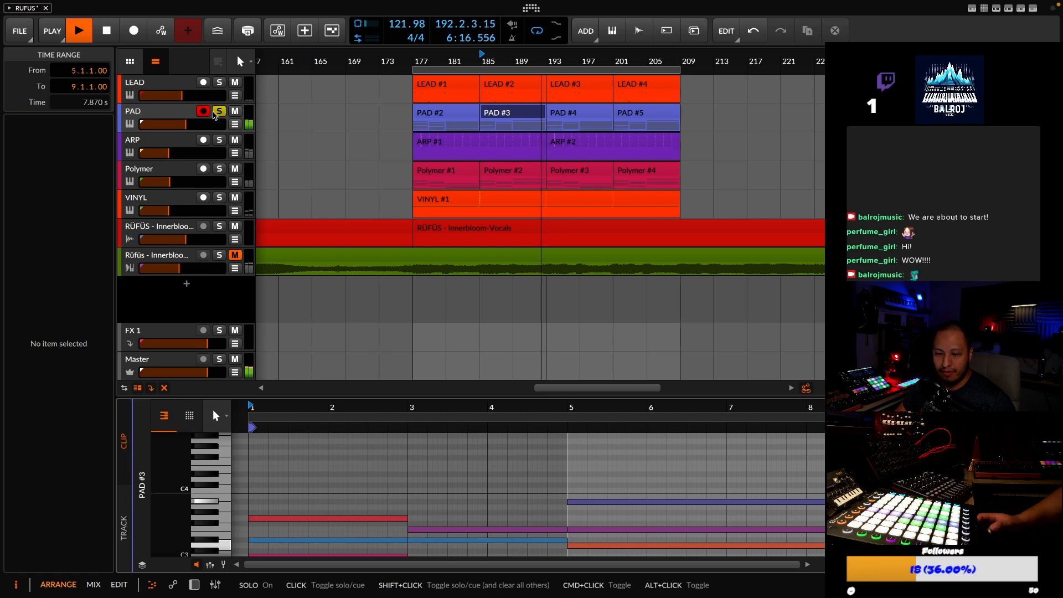
key(space)
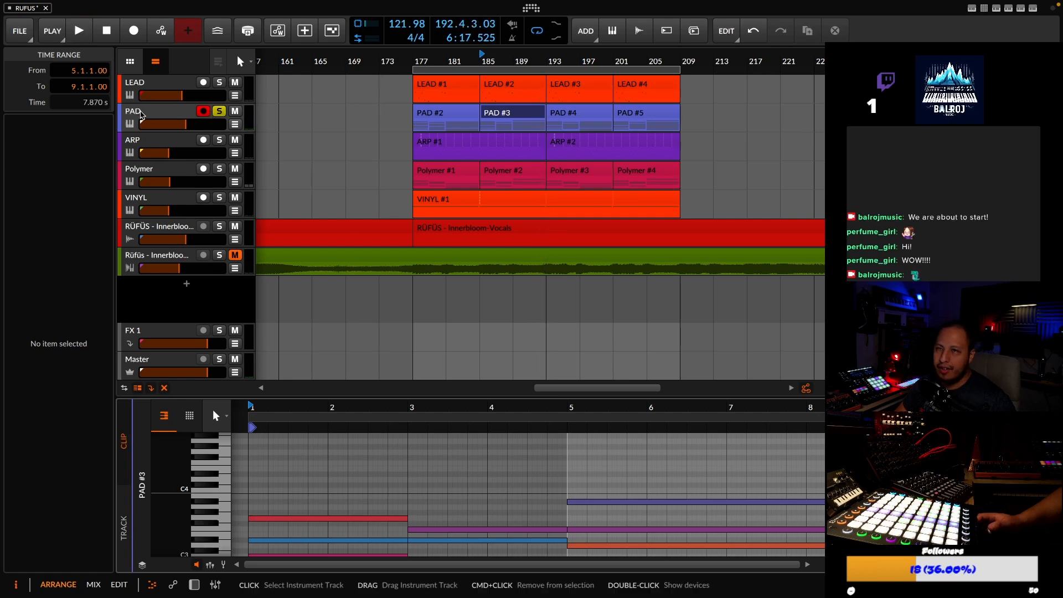
double_click(140, 112)
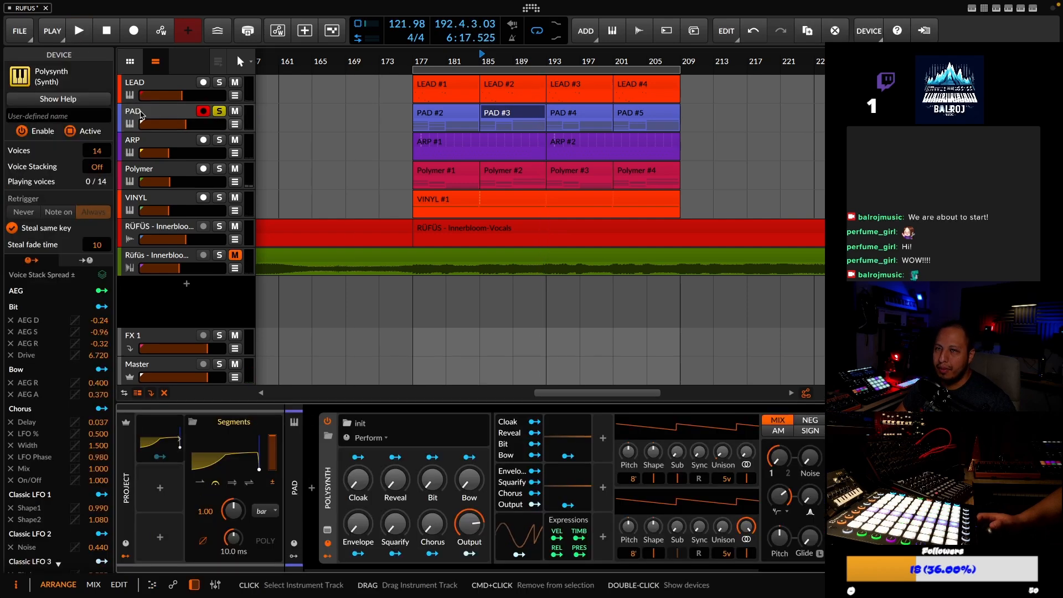
click(328, 544)
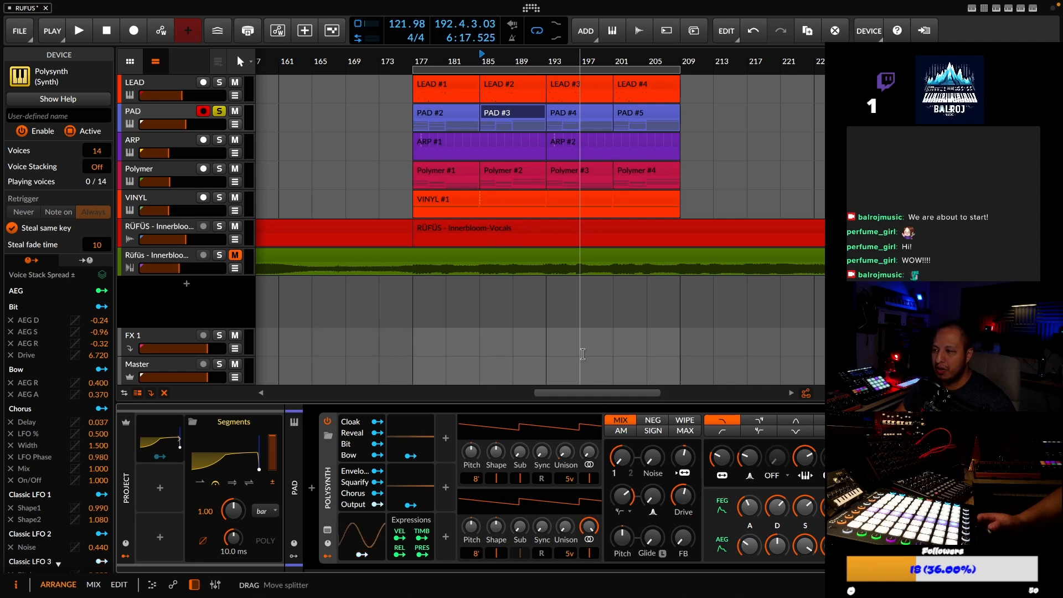
Open the PAD #2 clip and examine its full chord notes in an enlarged note editor
double_click(449, 119)
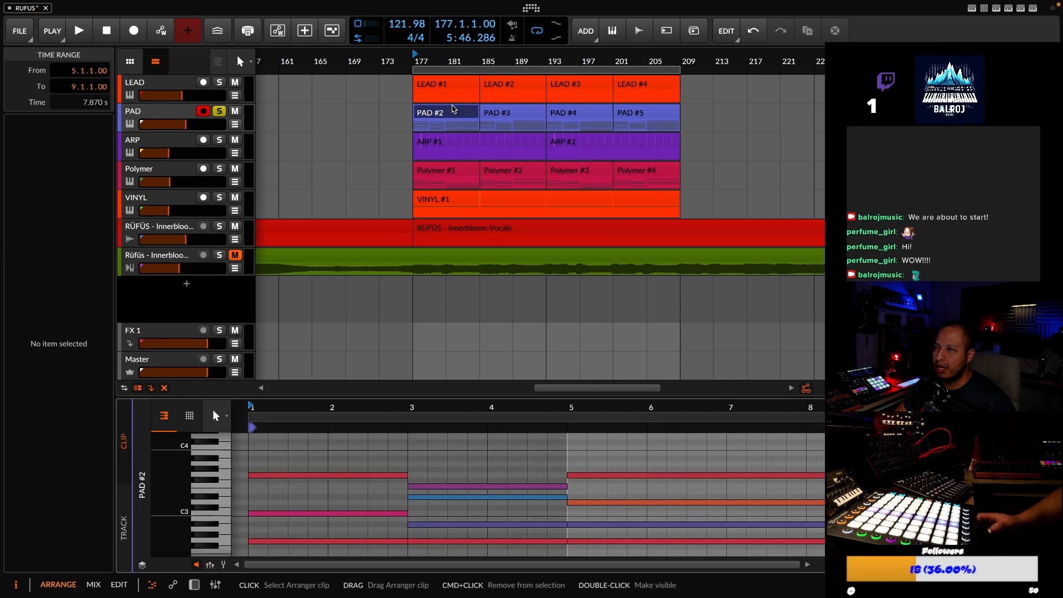
drag(401, 397, 410, 253)
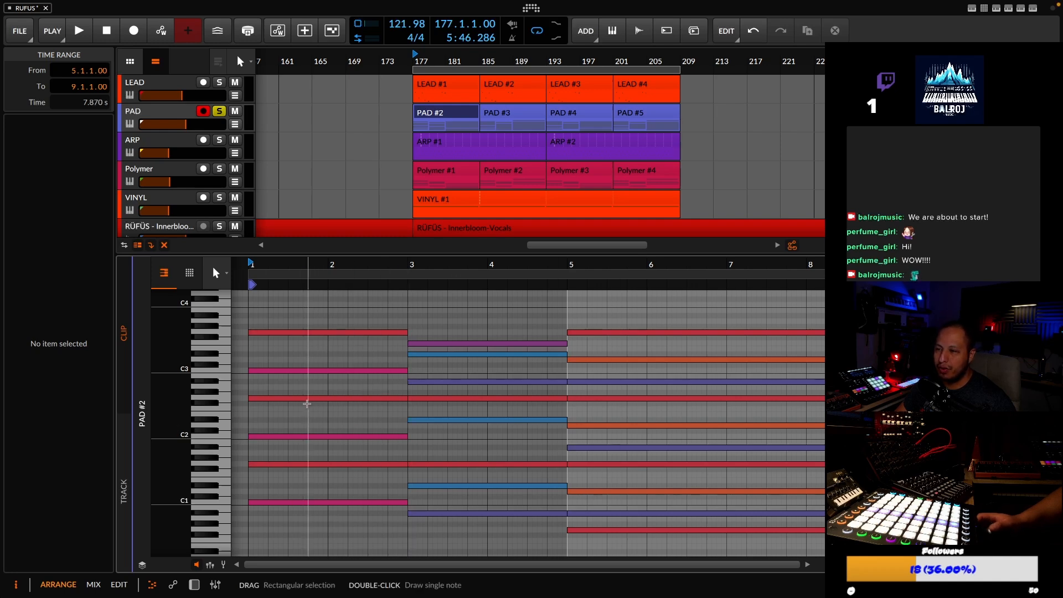
right_click(463, 299)
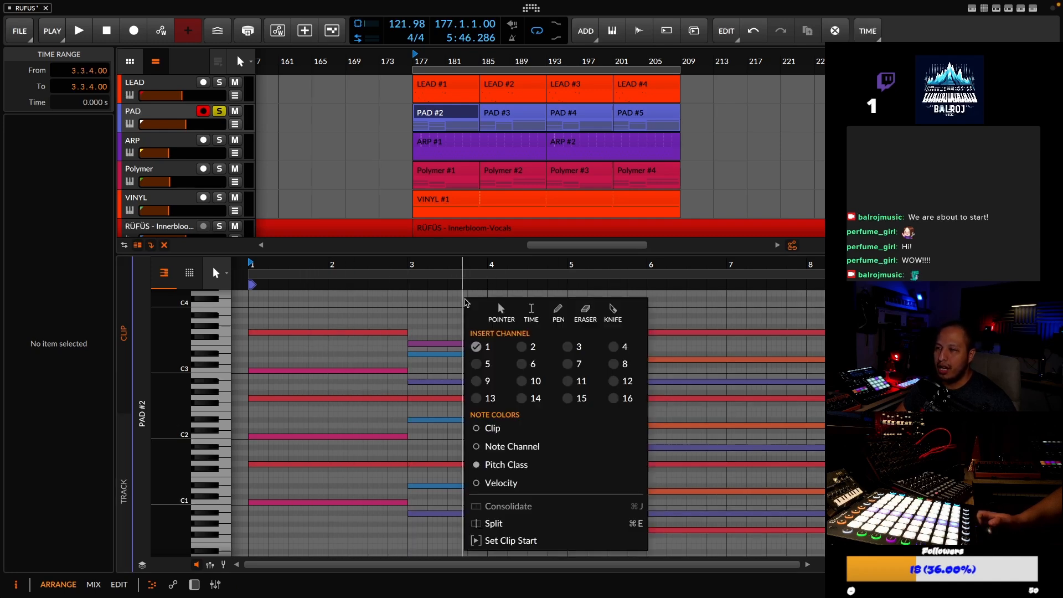
click(352, 311)
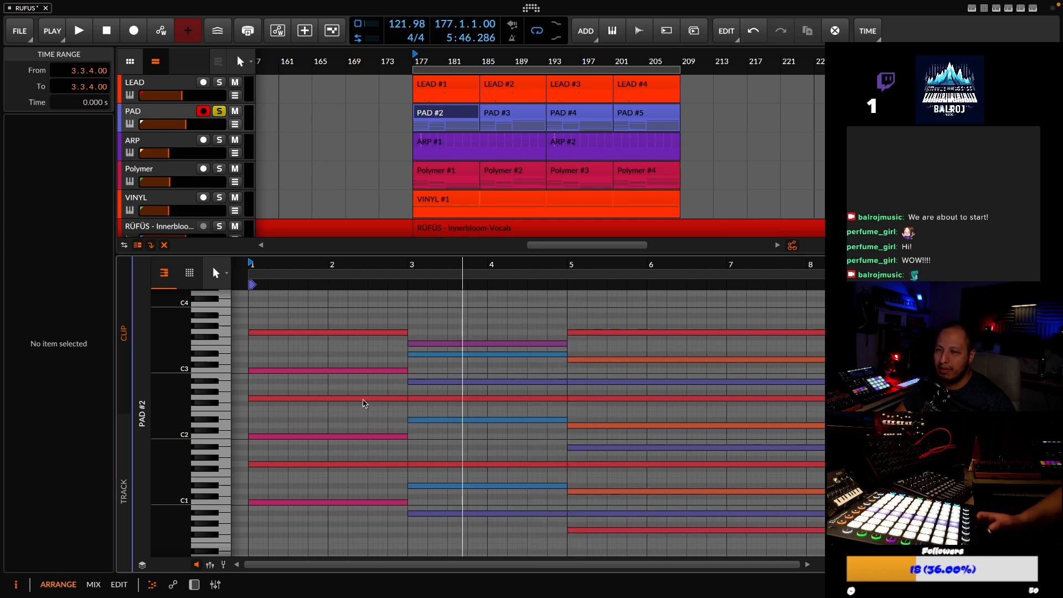
drag(358, 254, 359, 363)
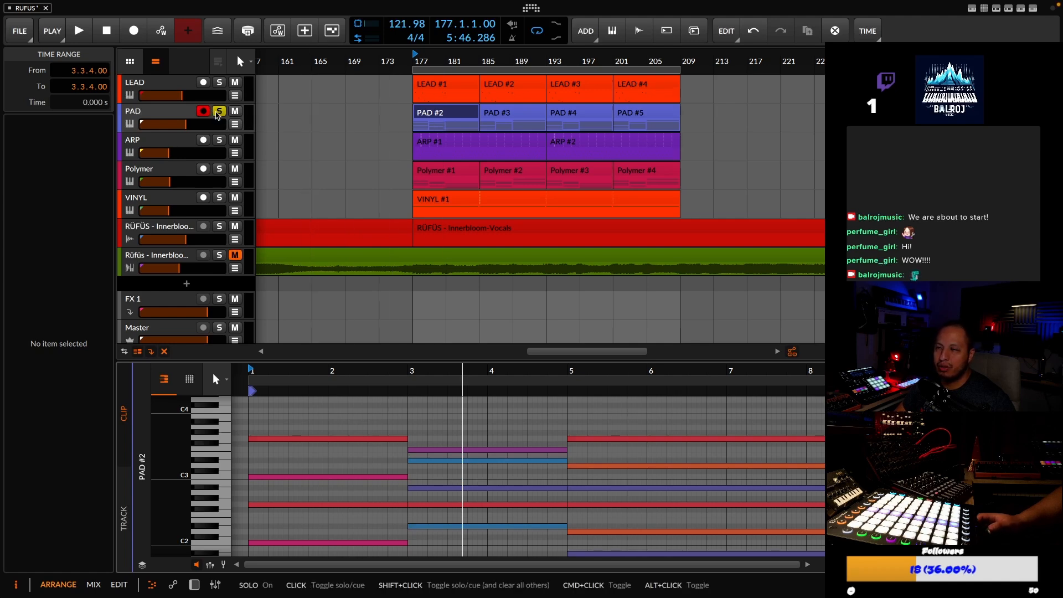
Solo the ARP track in place of PAD and play it from bar 177
click(217, 112)
click(219, 140)
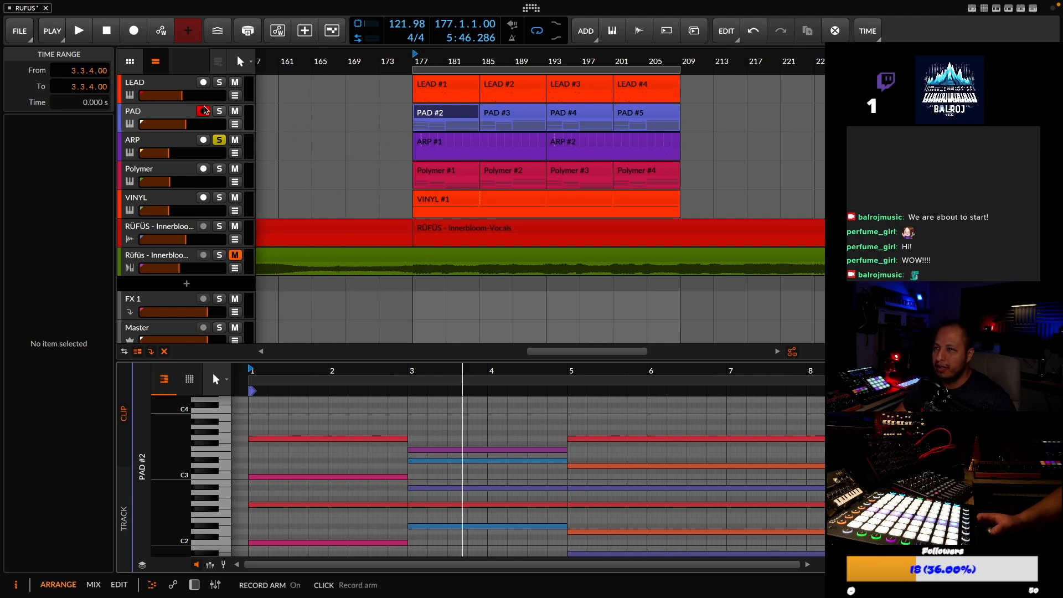
key(space)
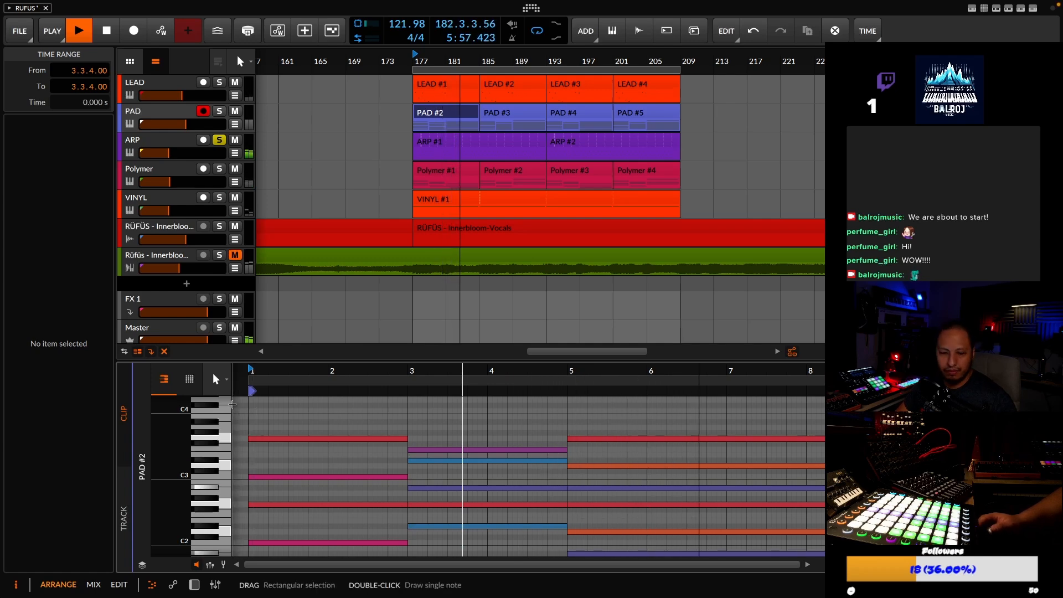
key(space)
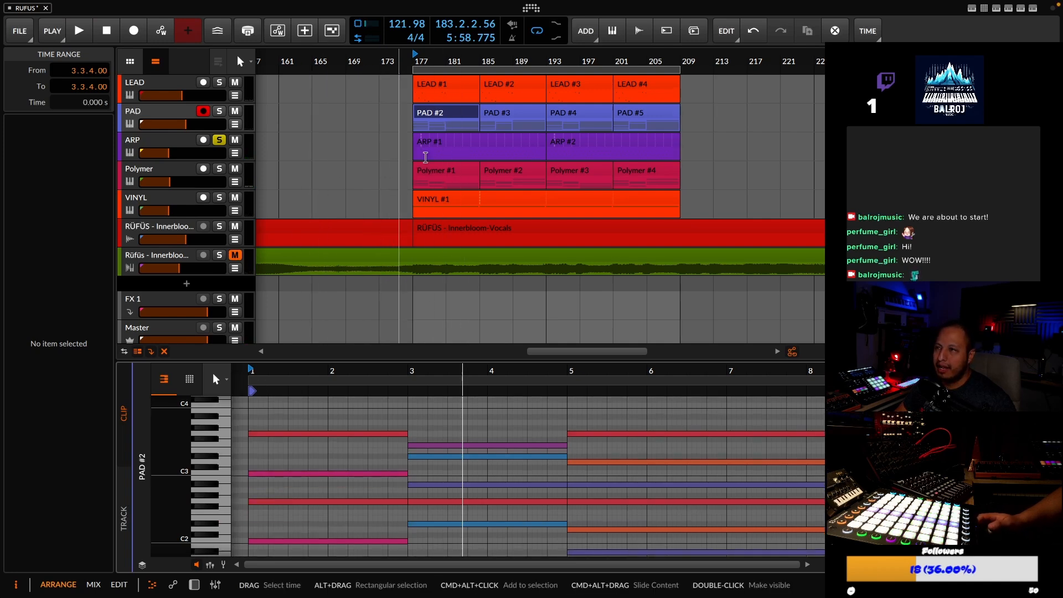
Open the ARP #1 clip and examine its note pattern in bar 3 while playing it
click(436, 145)
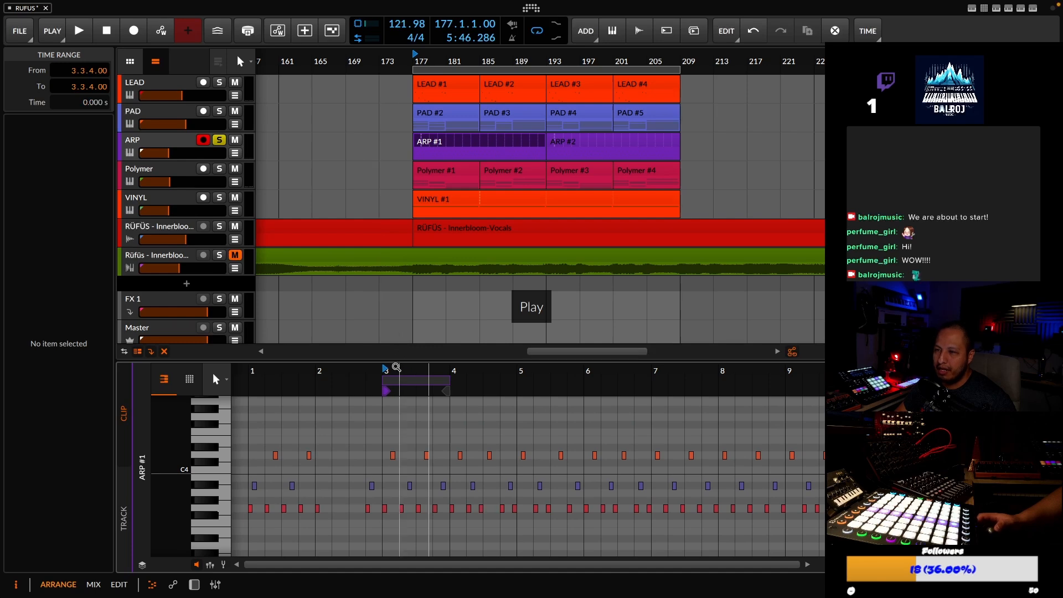
drag(402, 370, 430, 418)
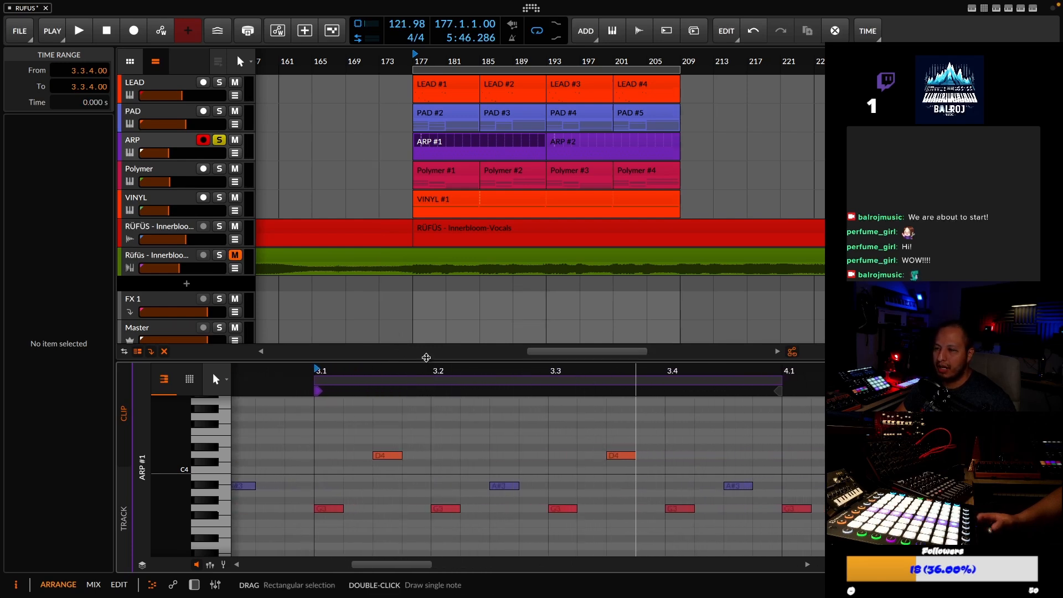
key(space)
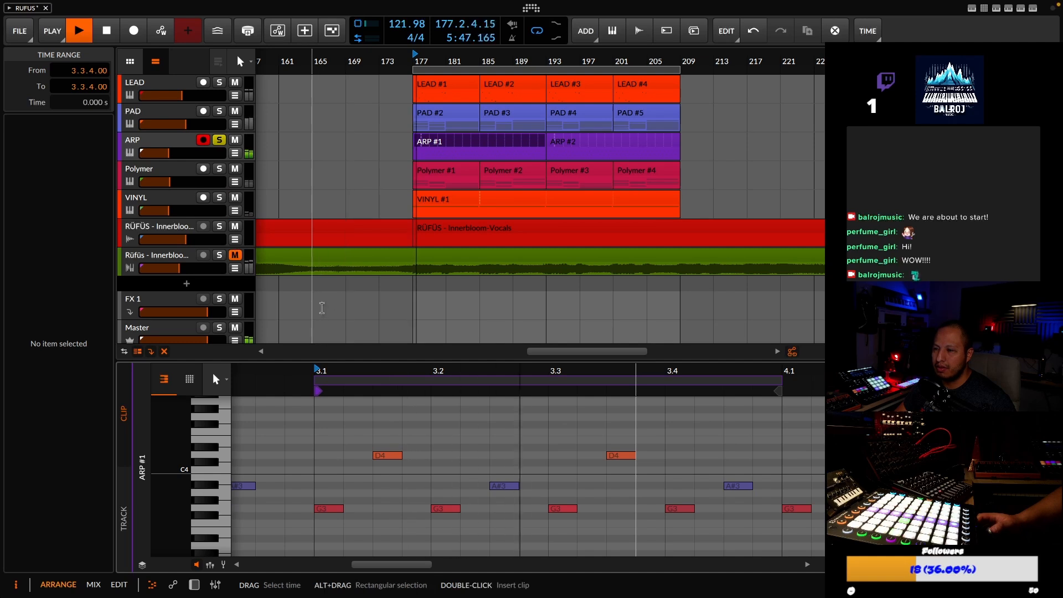
key(space)
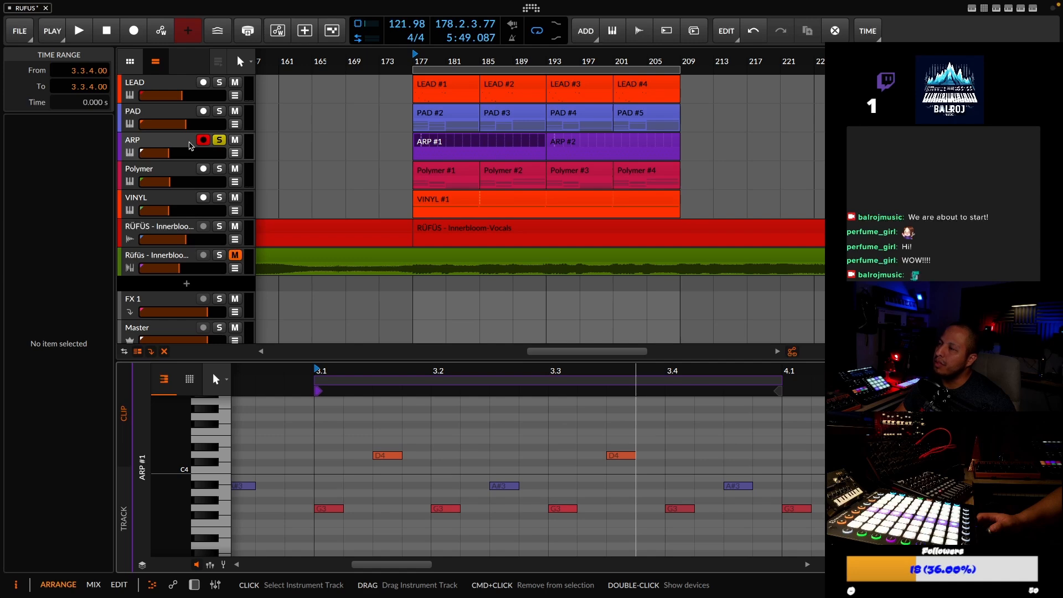
Solo the Polymer track in place of ARP and play it from bar 177
click(220, 142)
click(219, 169)
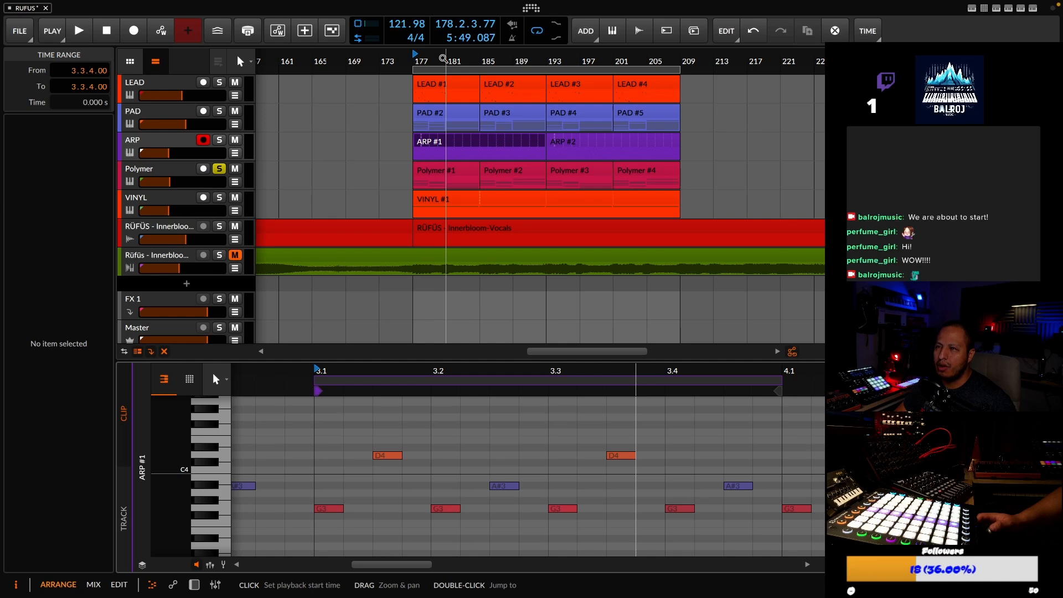
drag(442, 58, 459, 88)
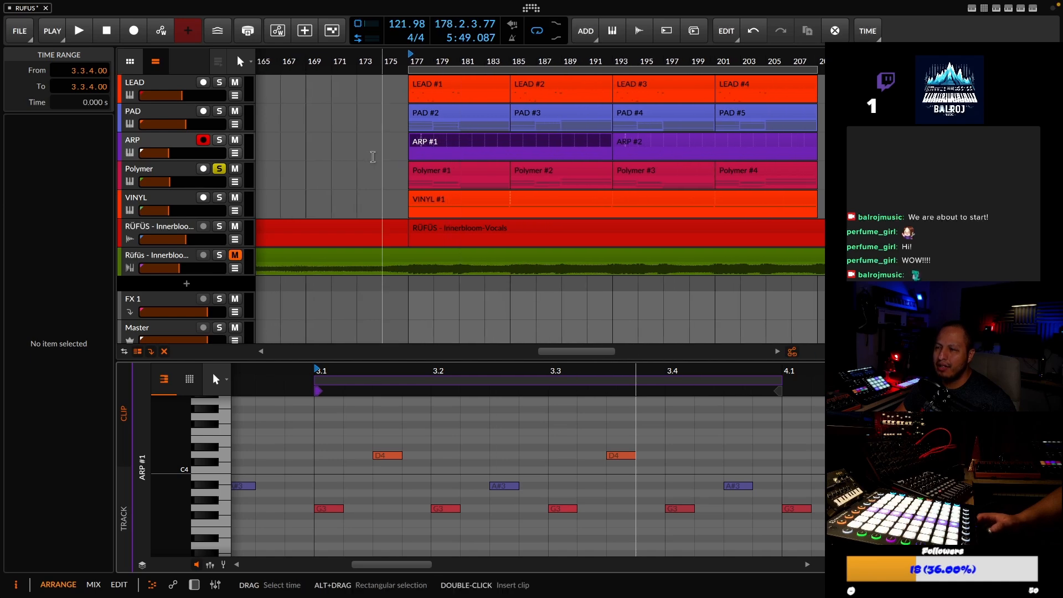
key(space)
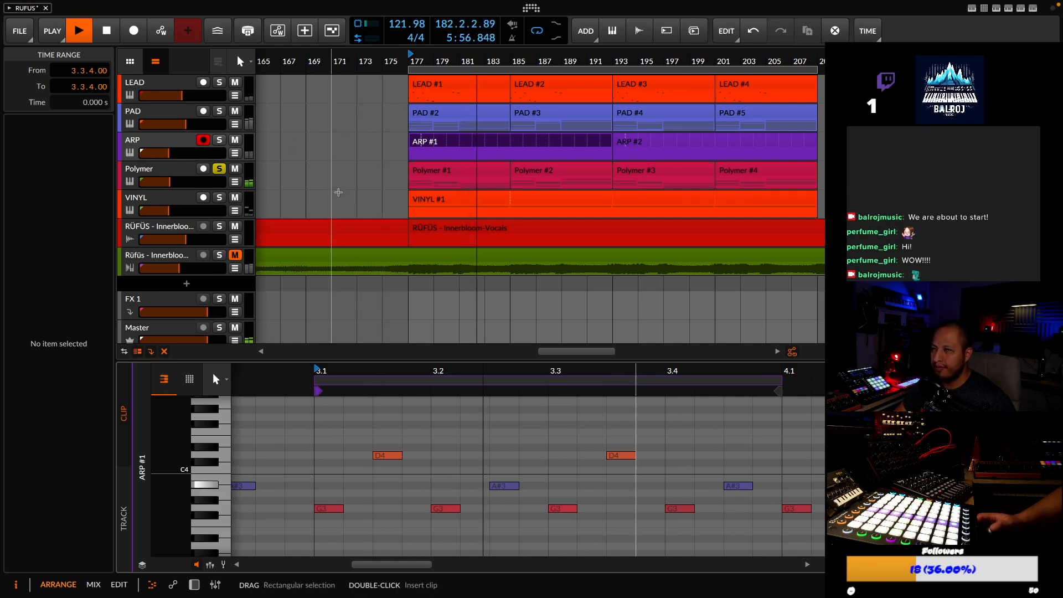
key(space)
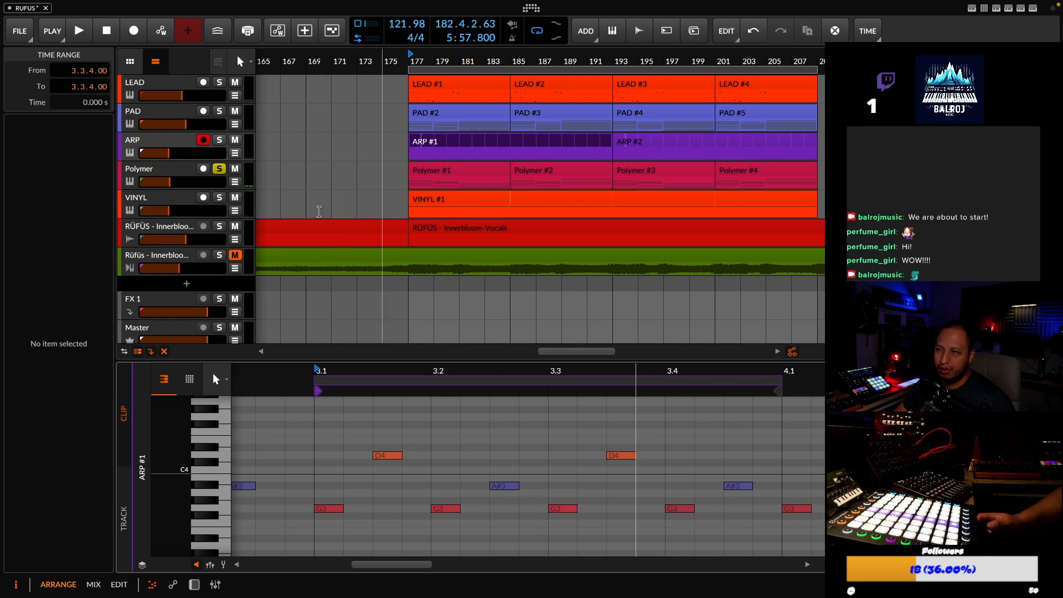
Show the Polymer track's device, close its Unison Settings to reveal the Wavetable oscillator, and examine the FX section
click(179, 176)
key(d)
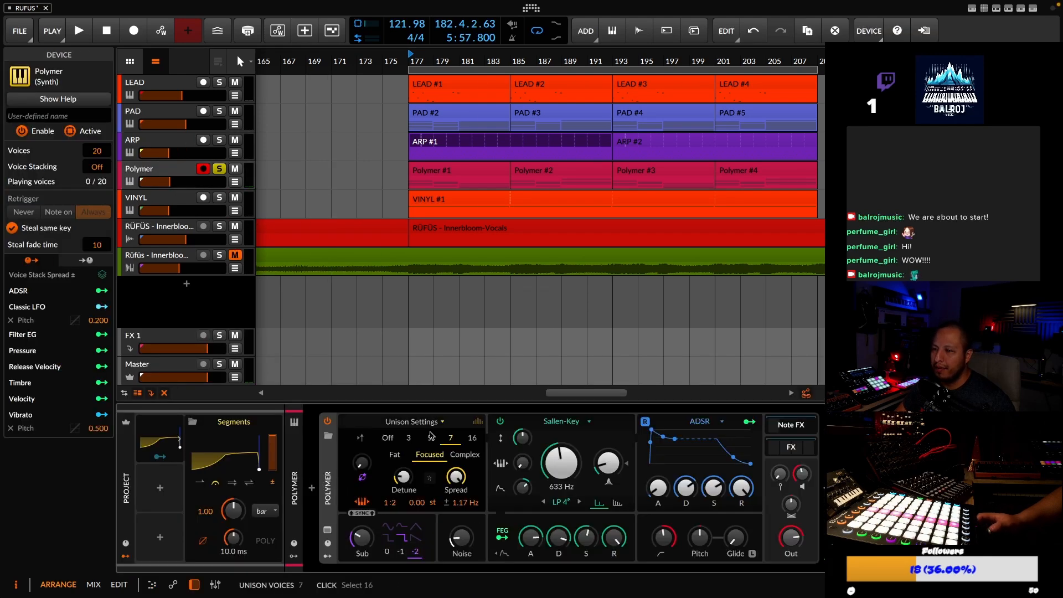
click(482, 424)
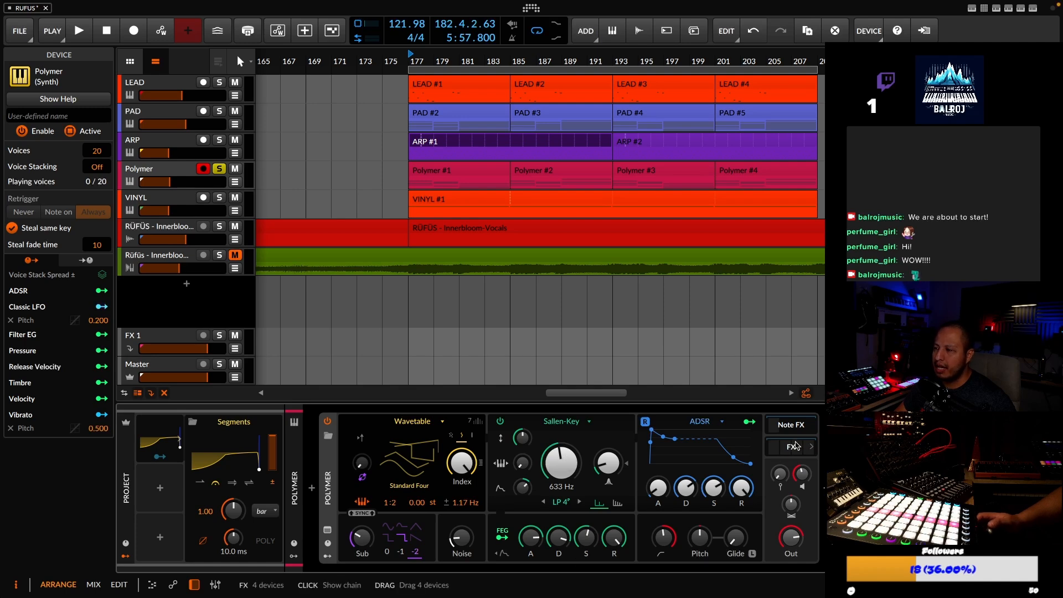
click(683, 570)
drag(683, 569, 481, 570)
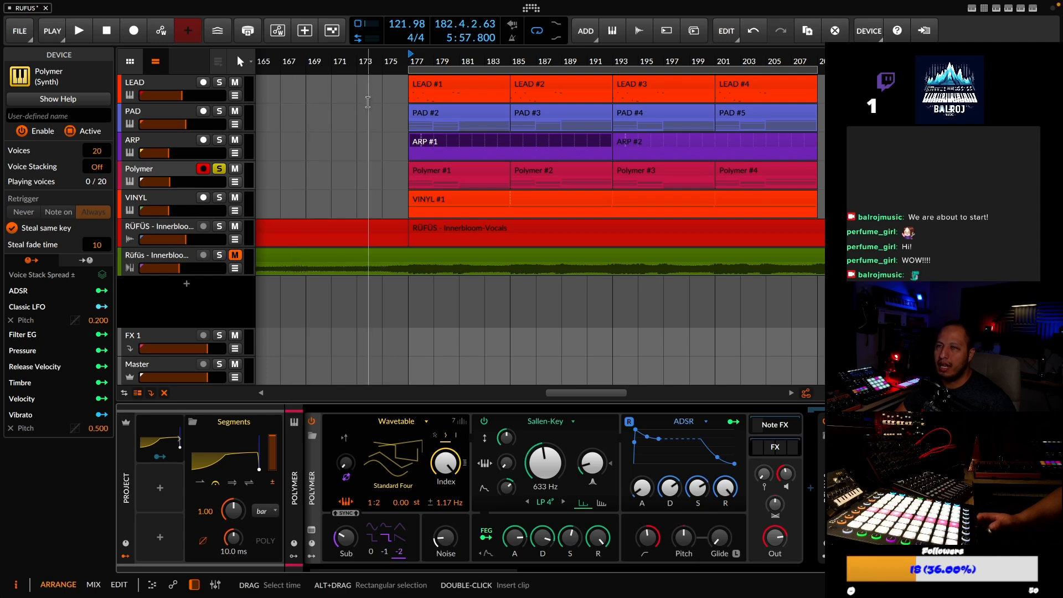
Solo PAD together with Polymer and play both tracks from bar 177
click(218, 112)
key(space)
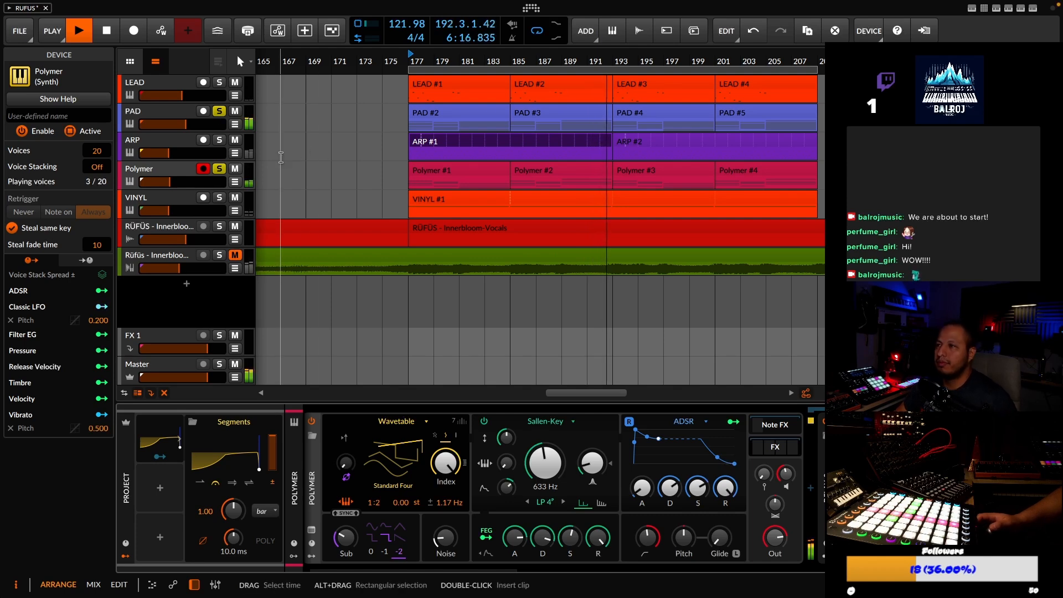
key(space)
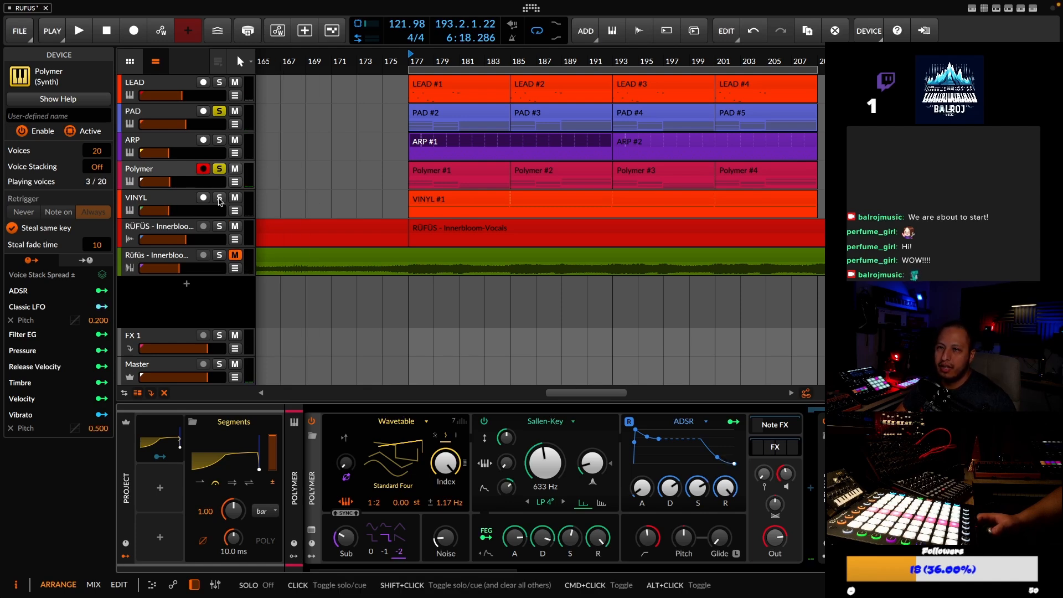
Show the VINYL track's noise sampler, solo only that track for playback from bar 177, and clear its solo
click(176, 201)
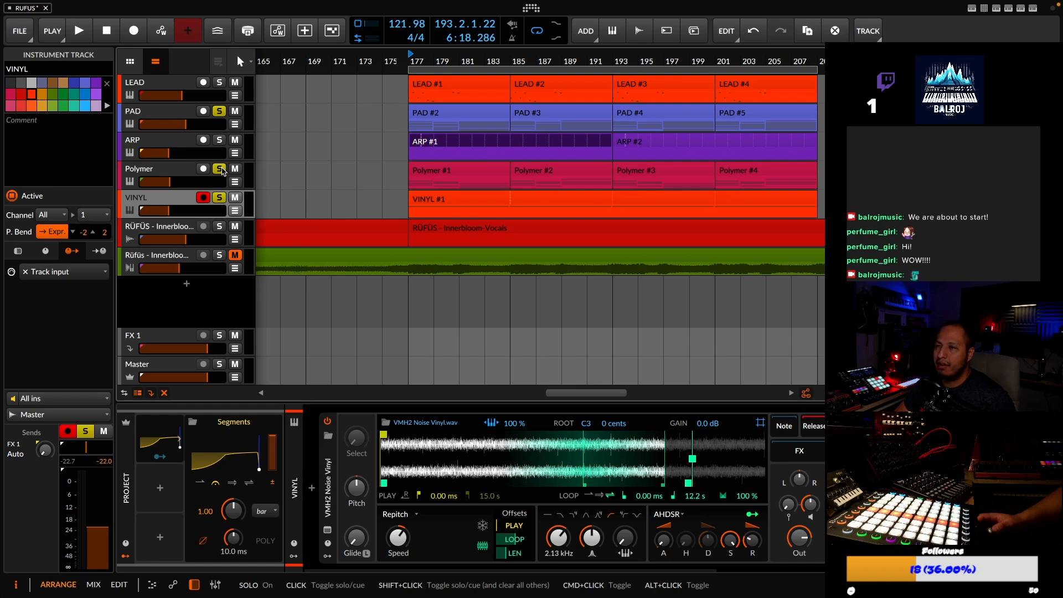
shift+click(220, 197)
key(space)
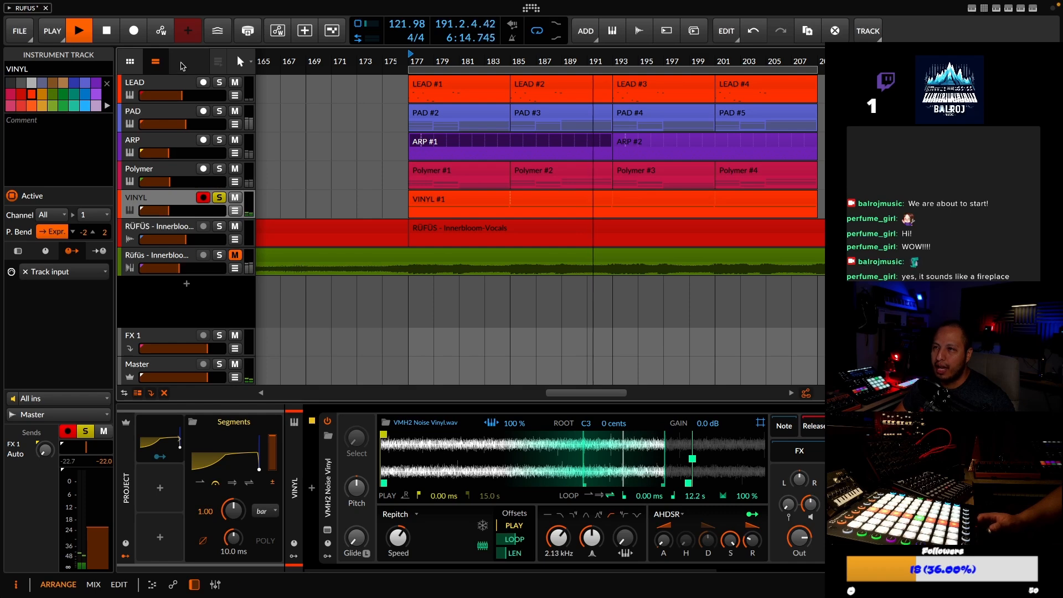
key(space)
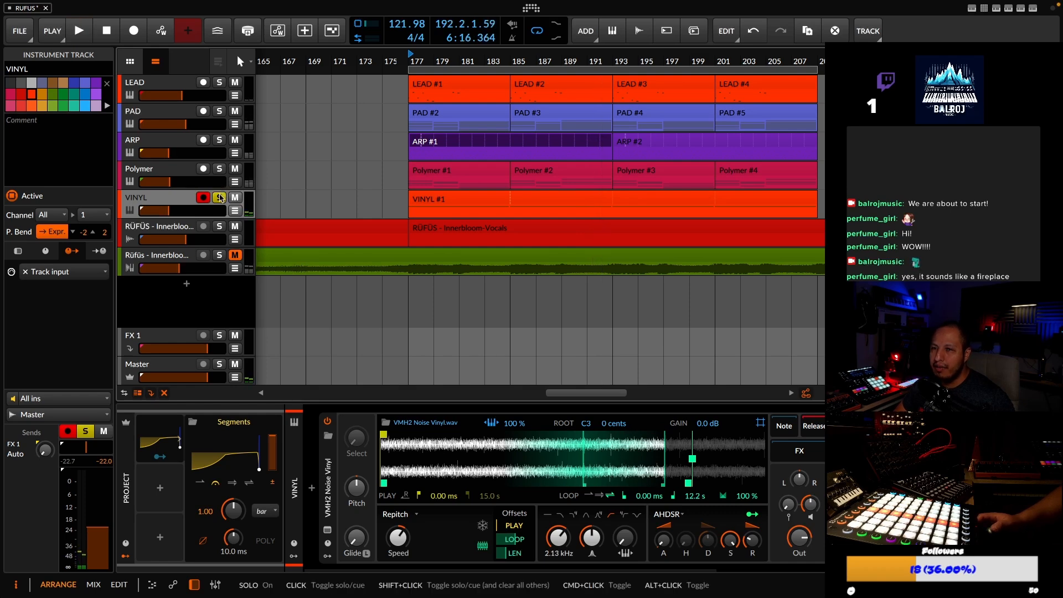
click(219, 198)
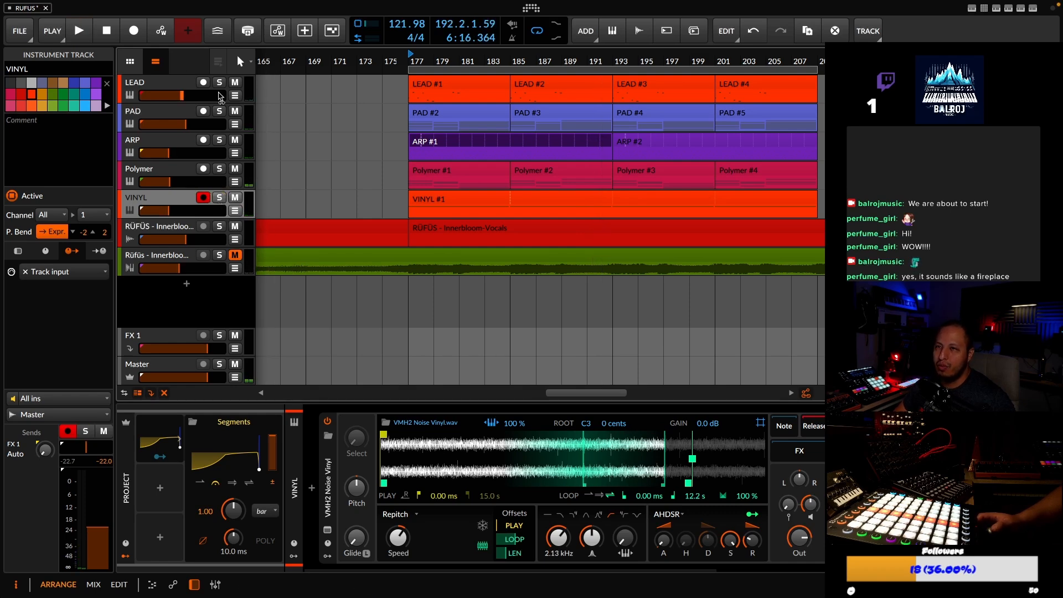
Show the LEAD track's Hyper OTT device and open the option to save it as a library preset
click(166, 83)
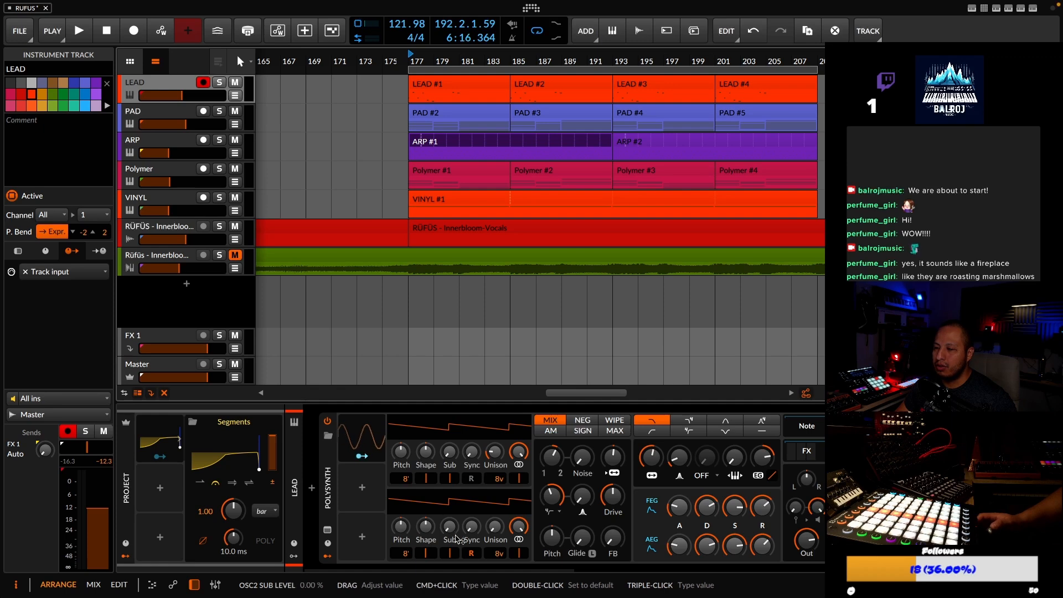
drag(513, 573, 694, 569)
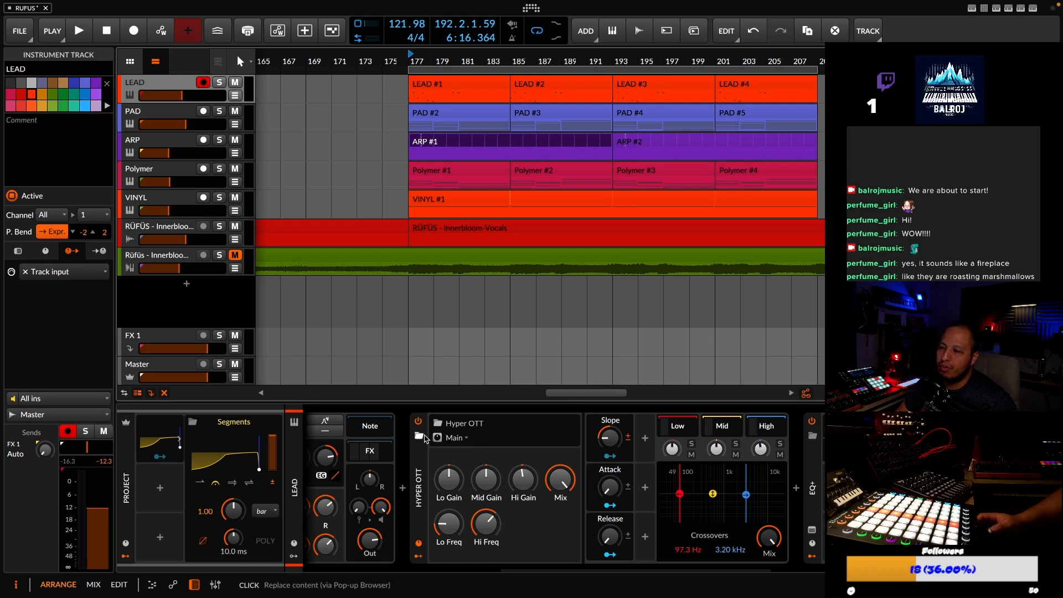
right_click(420, 440)
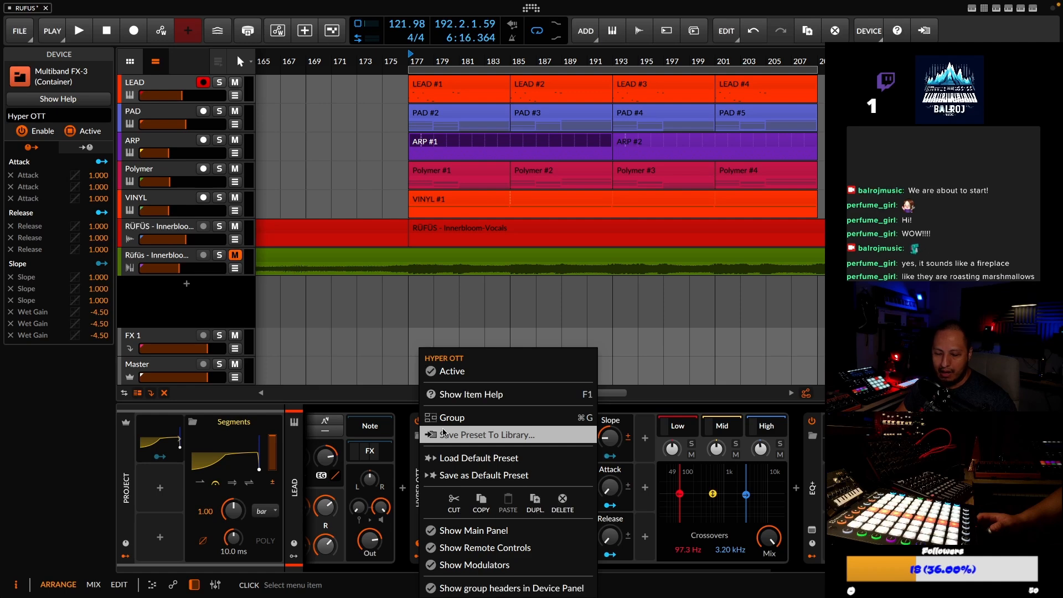
click(506, 437)
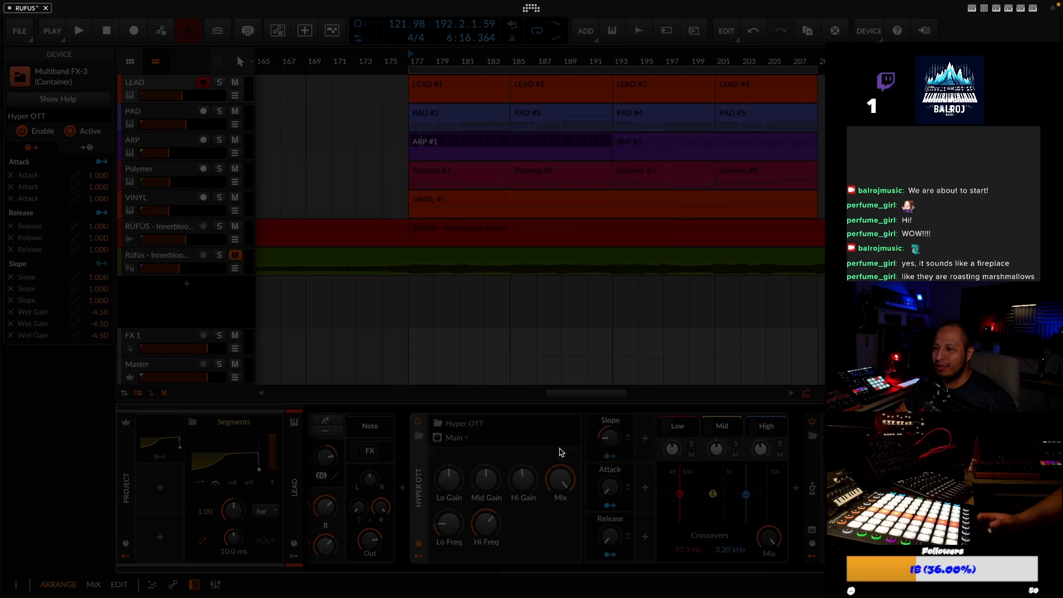
click(564, 447)
Examine the Hyper OTT's band settings and the EQ+ curve that follows it on the LEAD track
drag(550, 572, 673, 560)
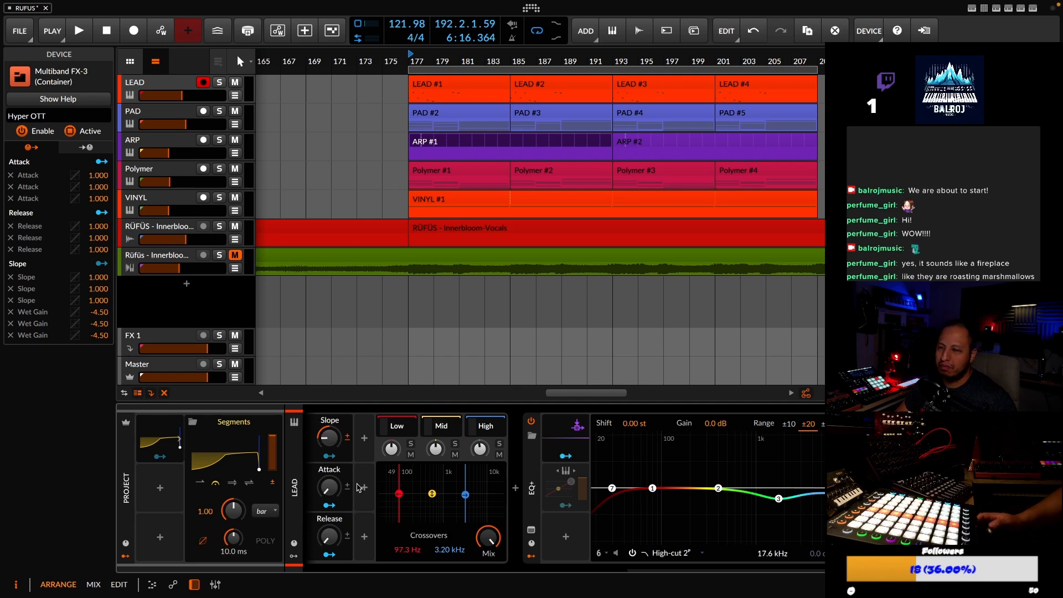
click(397, 427)
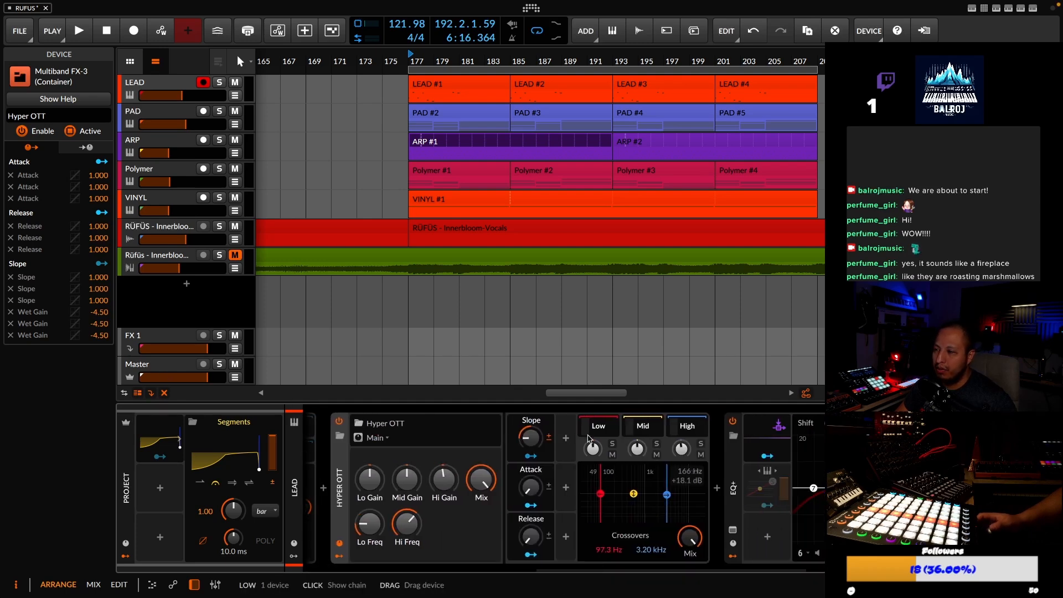
drag(631, 571, 729, 571)
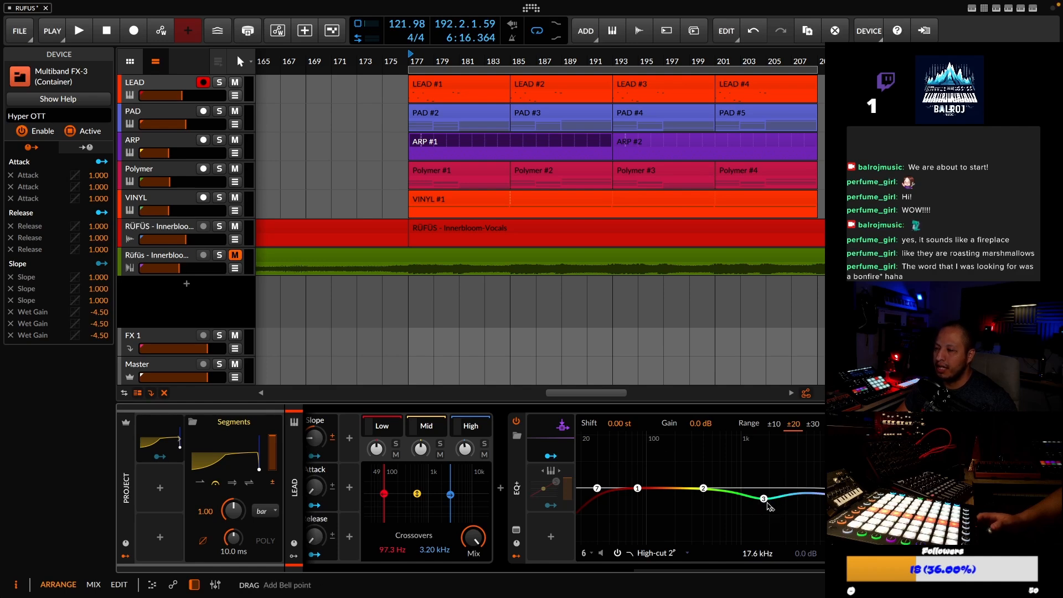
Examine the LEAD Polysynth's low-pass filter and check the Classic LFO's mapping to pitch
scroll(726, 523, left, 10)
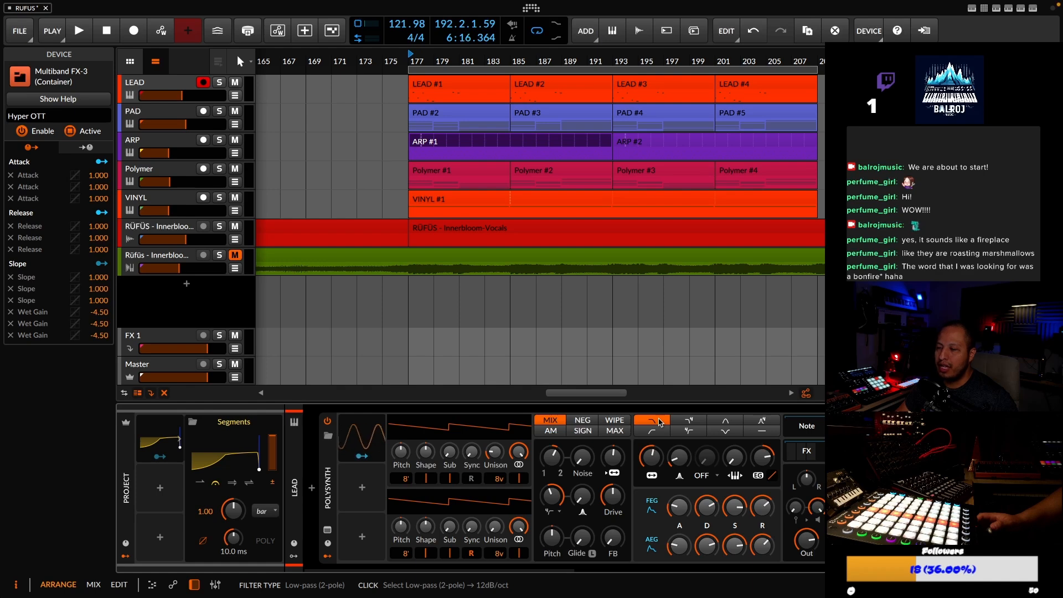
click(653, 423)
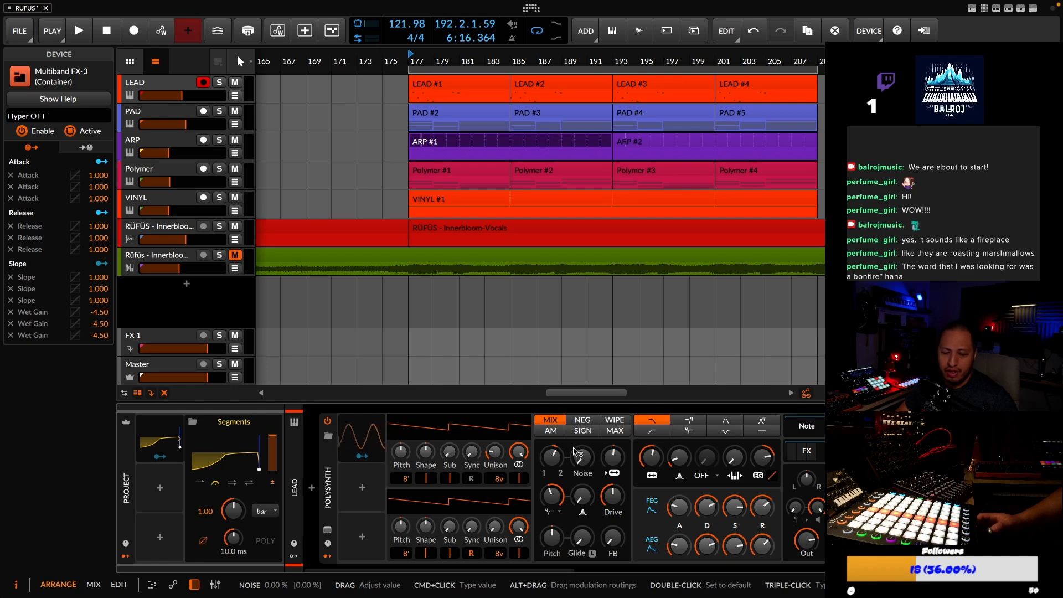
drag(501, 575, 530, 574)
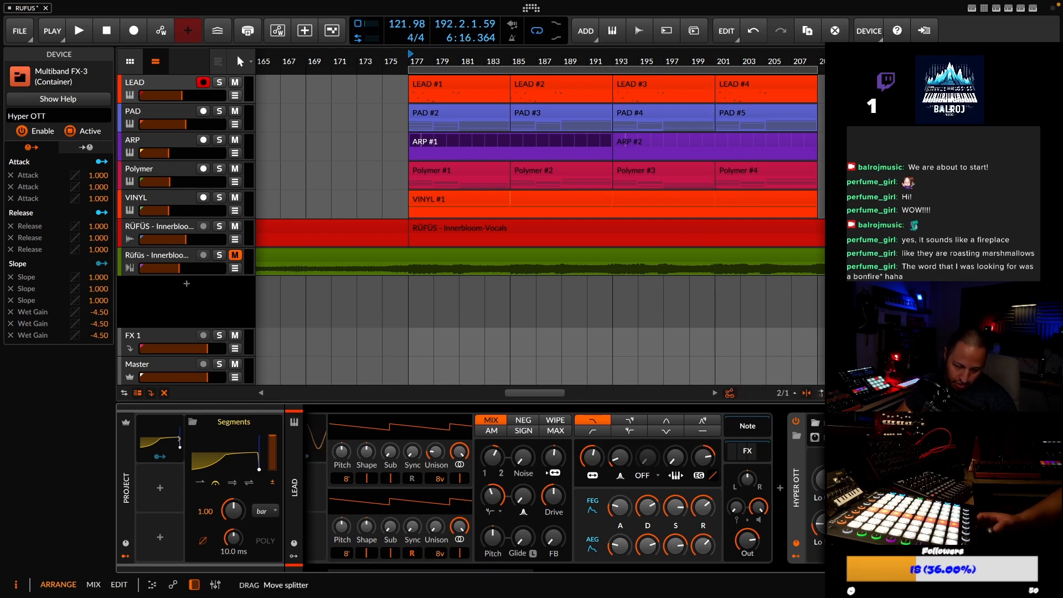
drag(825, 307, 825, 307)
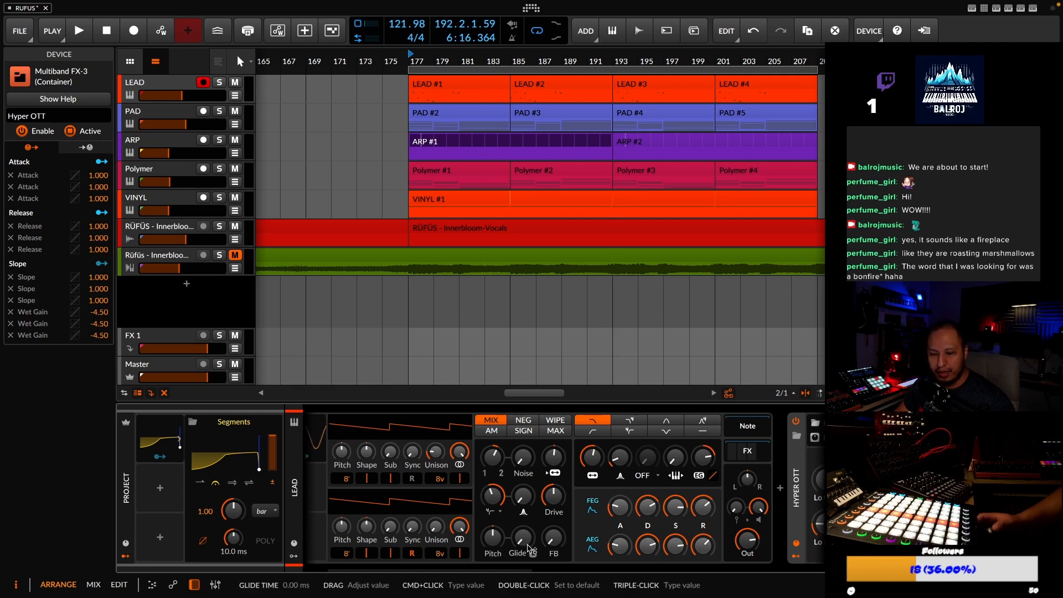
drag(518, 571, 496, 572)
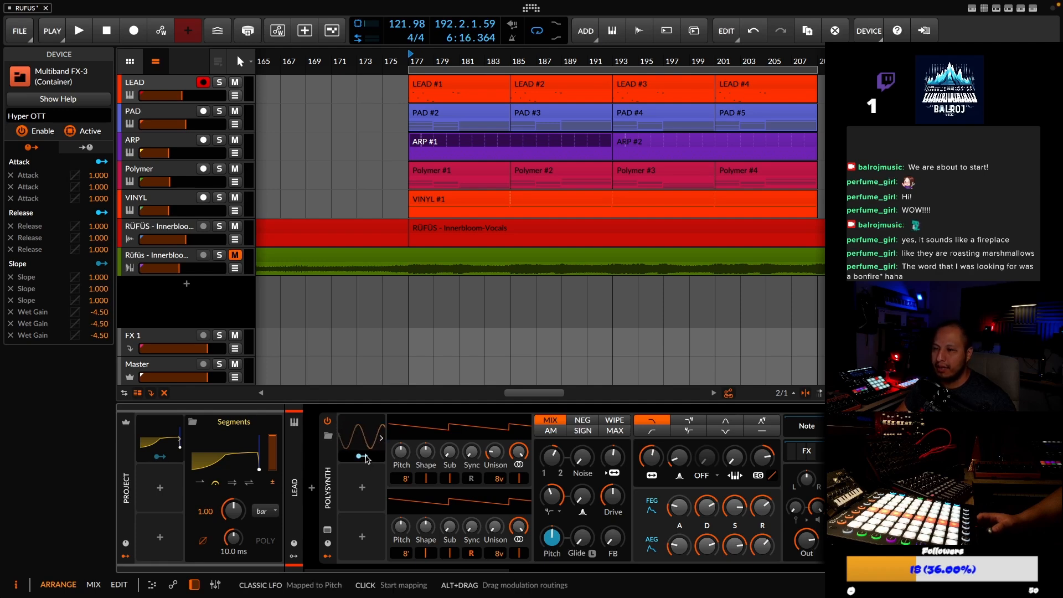
click(366, 458)
click(366, 458)
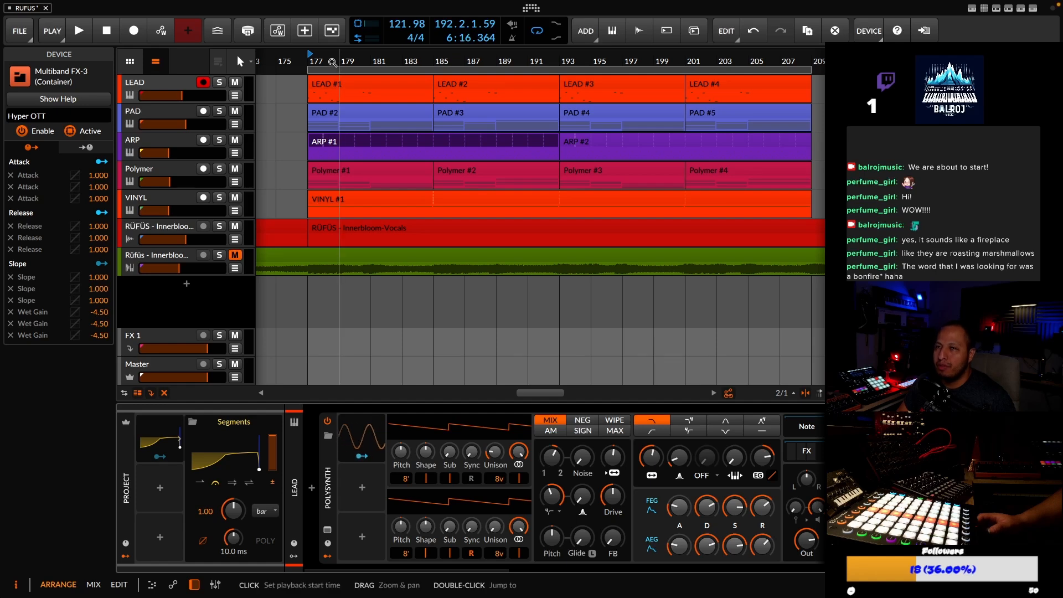
drag(339, 60, 339, 39)
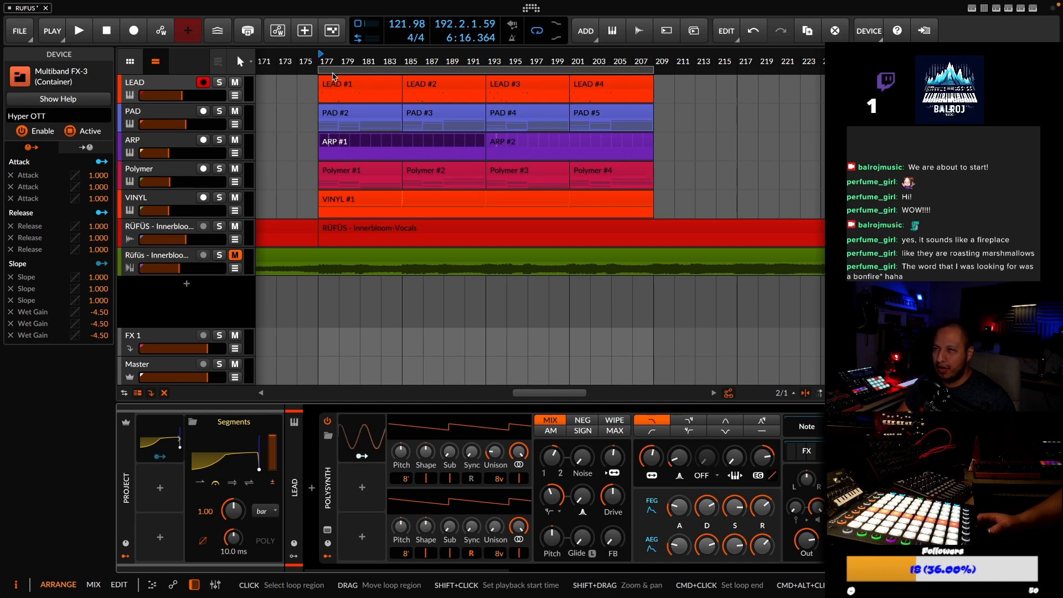
drag(362, 59, 400, 59)
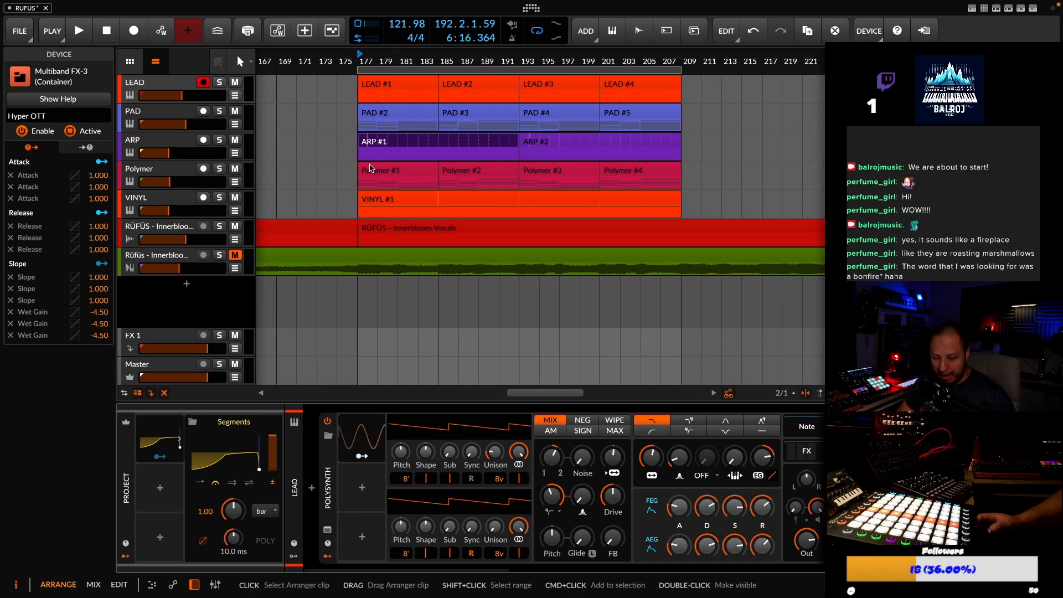
drag(421, 60, 424, 61)
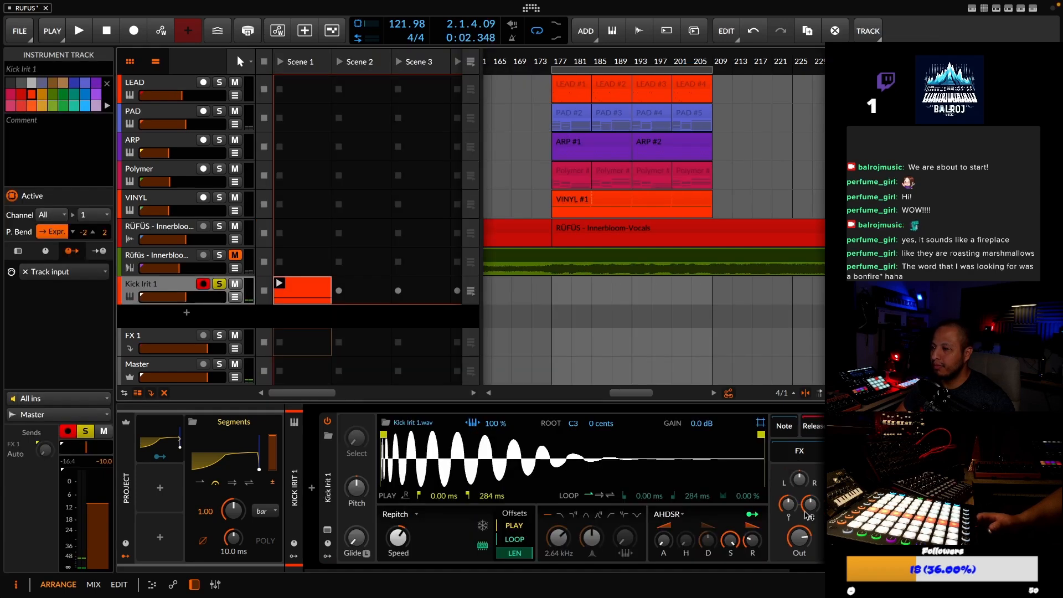
Play back the Kick Irit 1 clip and add a new instrument track with a Polysynth
key(space)
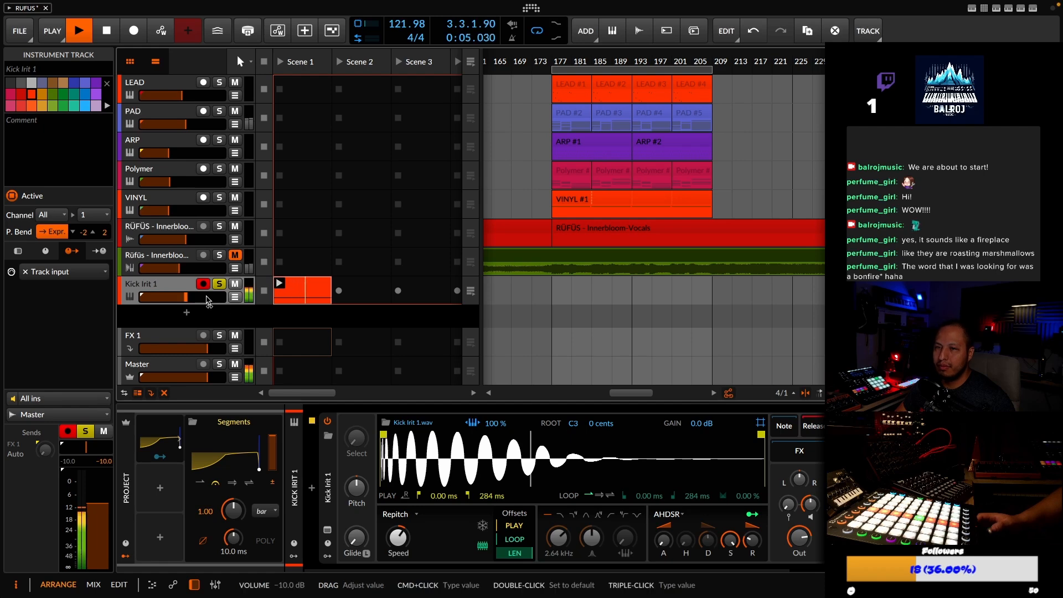
key(space)
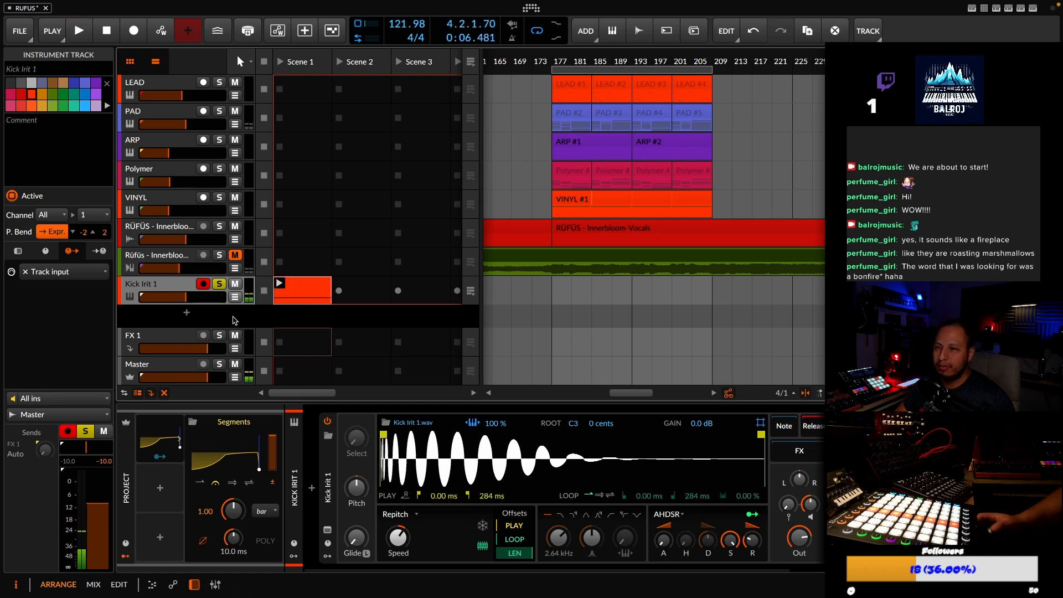
double_click(215, 322)
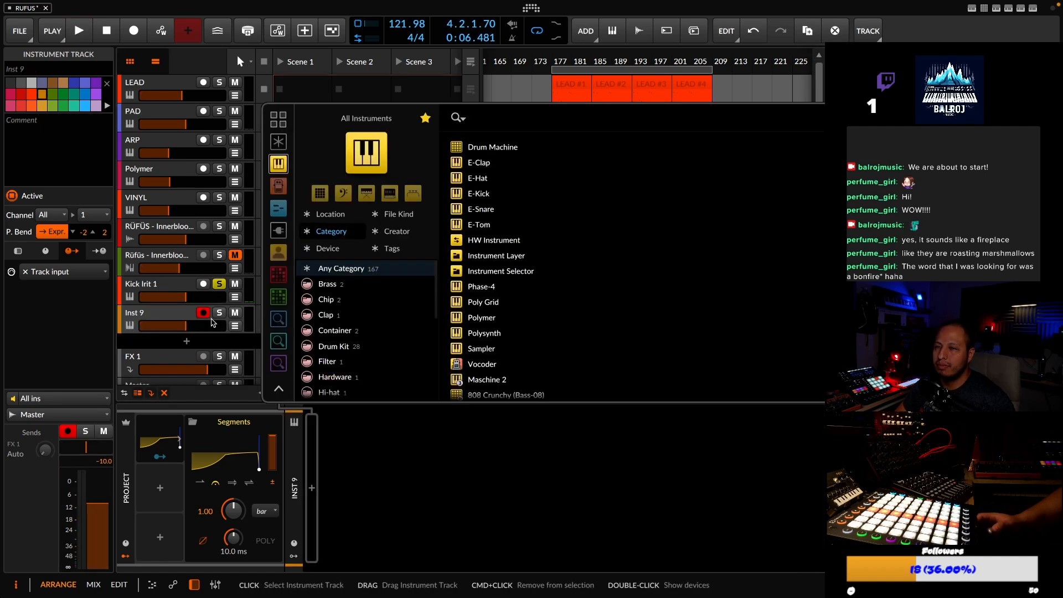
double_click(491, 334)
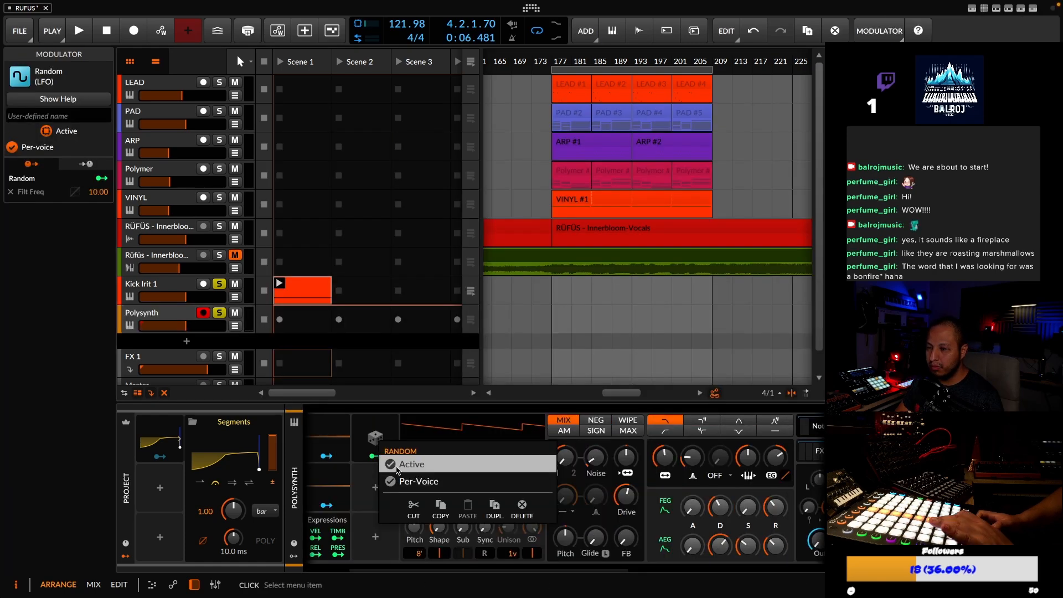
Deactivate the new Polysynth's Random modulator and record a note clip in its track's Scene 1 slot
click(400, 463)
mouse_move(666, 460)
mouse_down()
mouse_move(659, 436)
mouse_move(657, 477)
mouse_move(658, 457)
mouse_up()
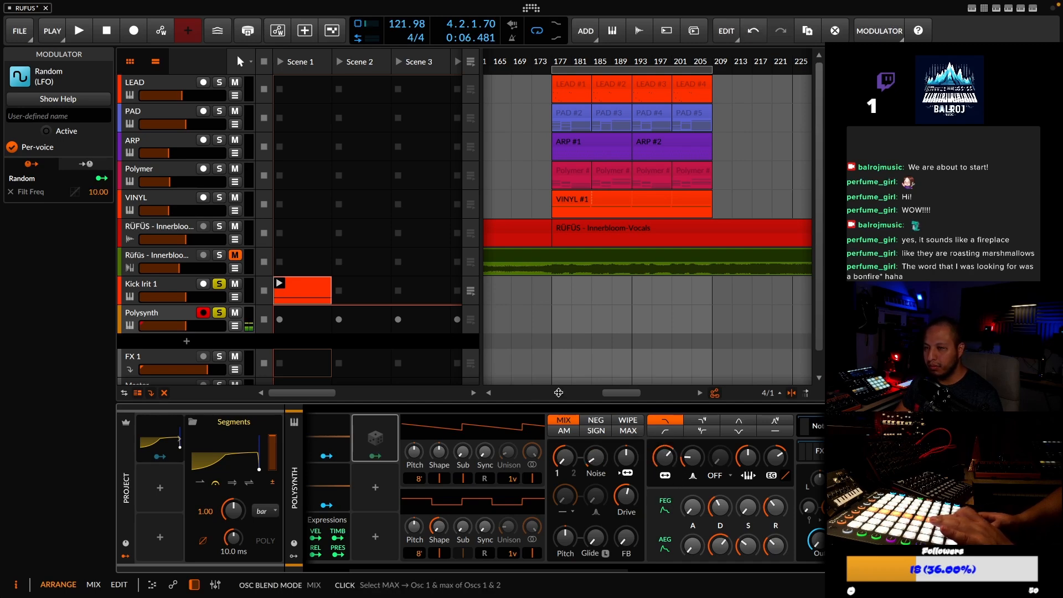
click(280, 323)
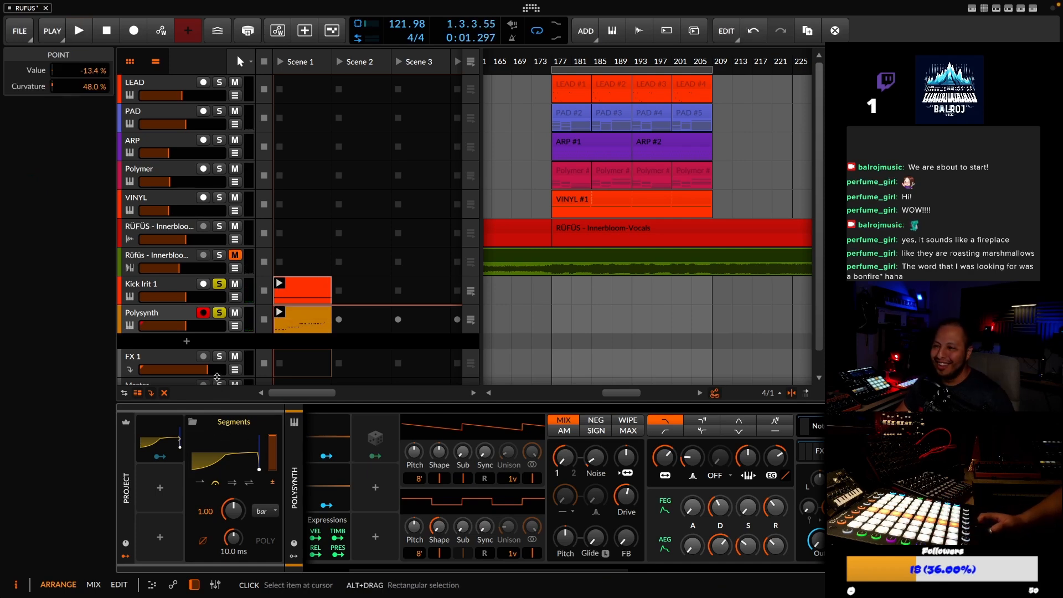
Shorten the Polysynth's Scene 1 clip loop to eight bars and transpose its bar 8 notes up to C1
double_click(302, 319)
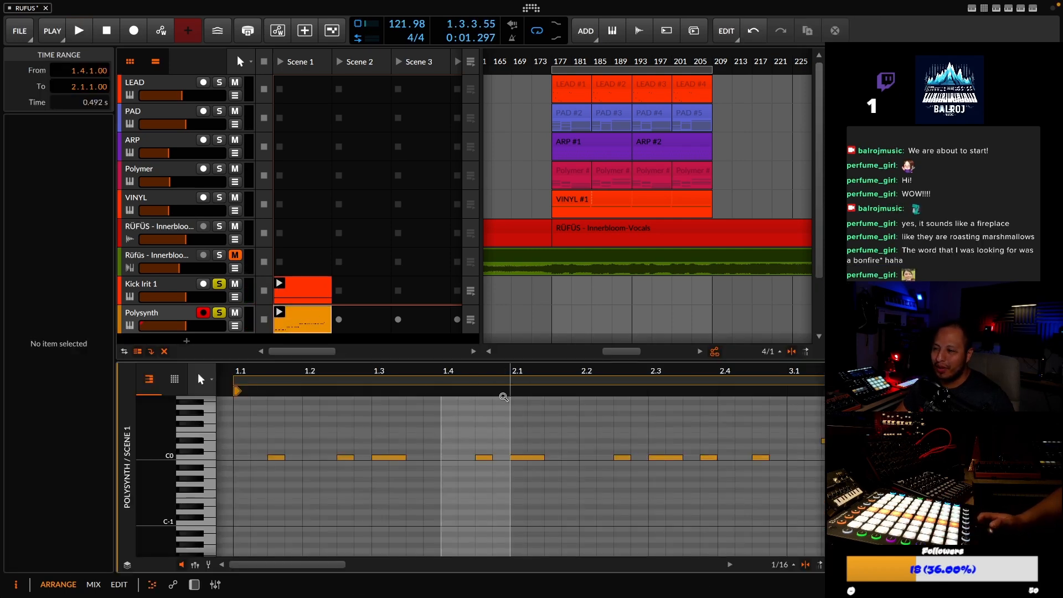
drag(489, 371, 646, 427)
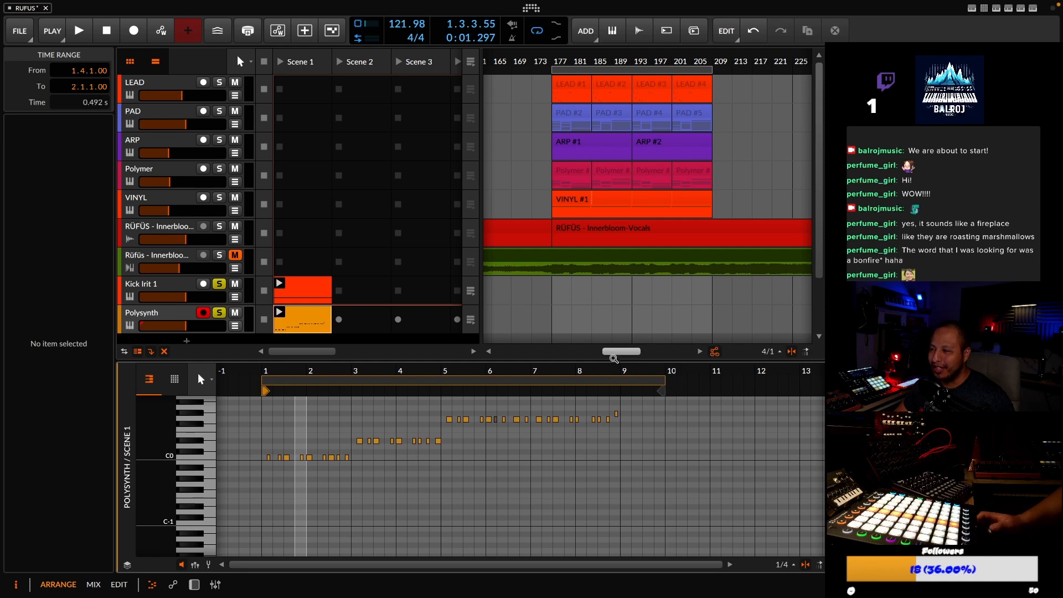
drag(608, 371, 584, 416)
scroll(580, 480, up, 3)
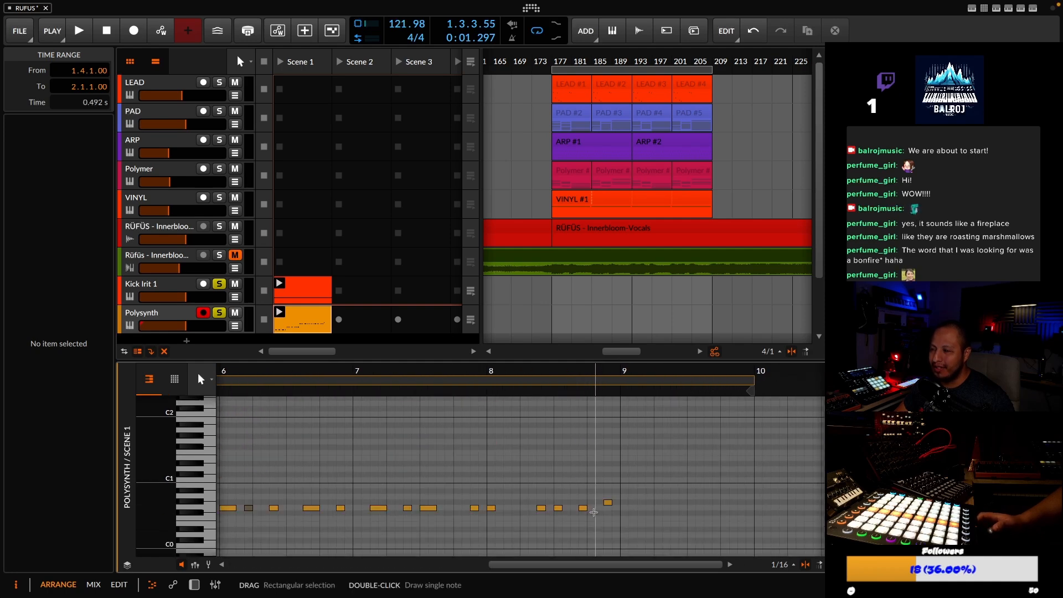
drag(596, 513, 494, 503)
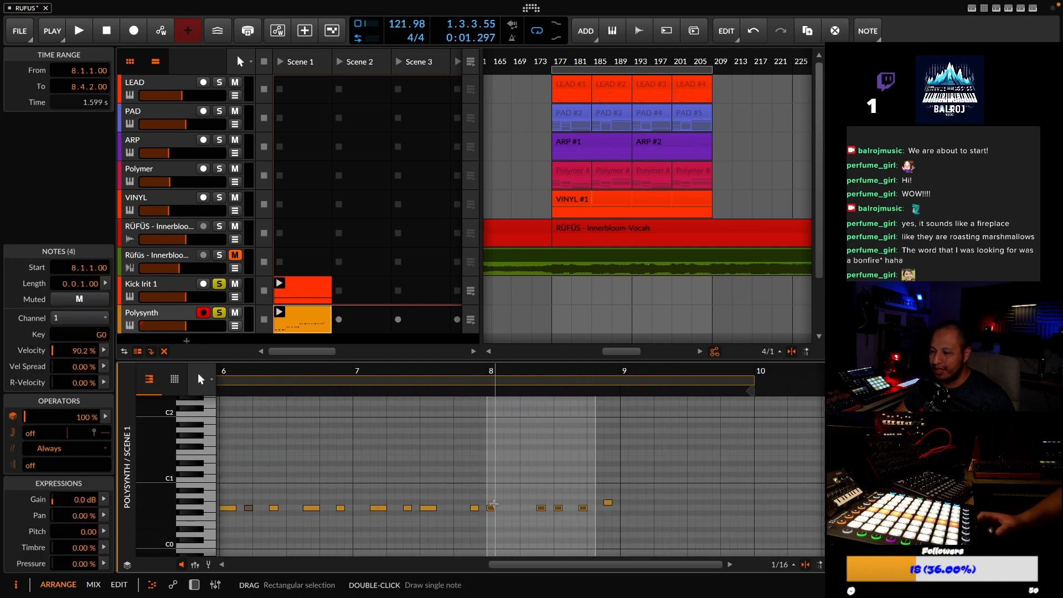
key(Up)
key(Up)
key(Down)
key(Down)
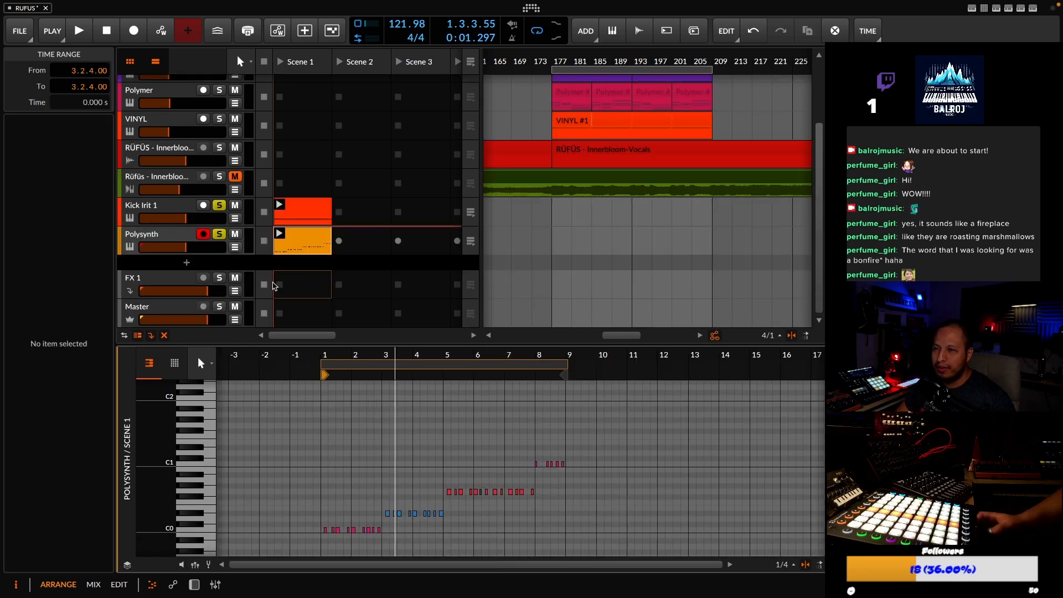
Play the Polysynth clip and rework bar 8 into G0 notes with a closing A#0 note at 8.4.3
key(space)
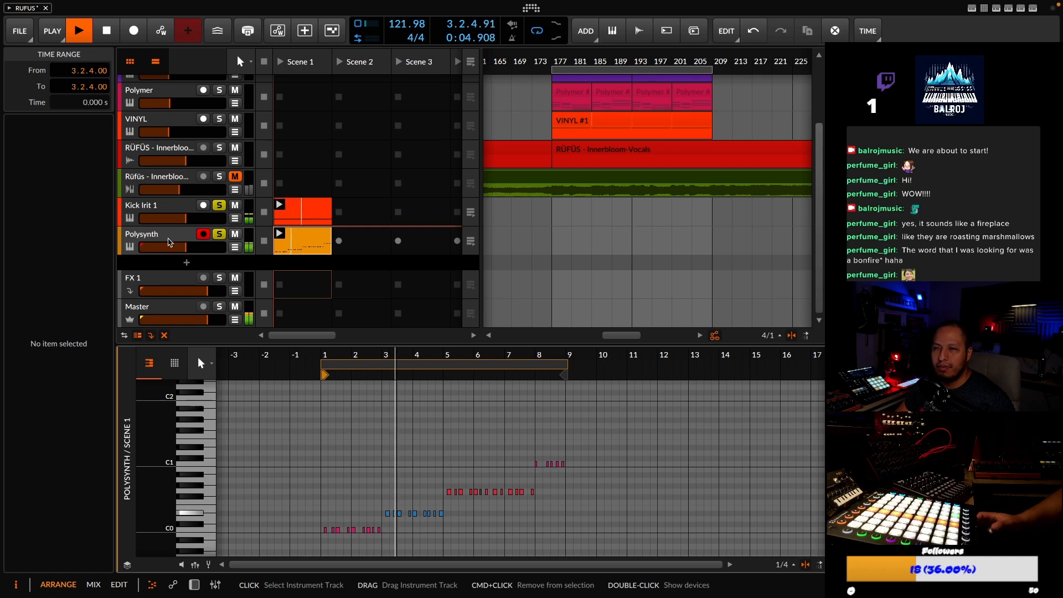
drag(477, 352, 420, 371)
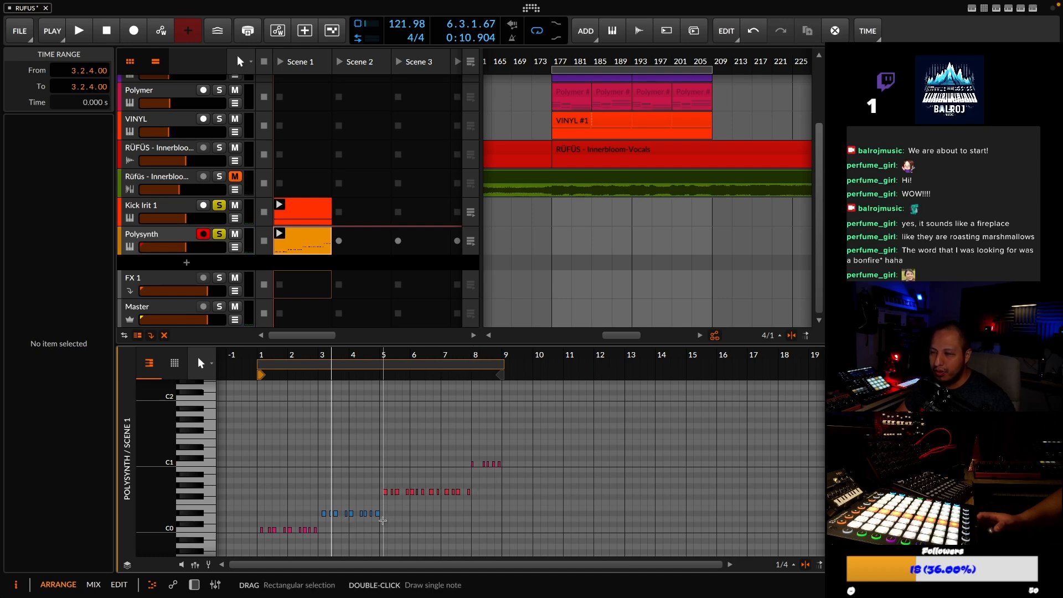
drag(380, 521, 323, 510)
key(ctrl+d)
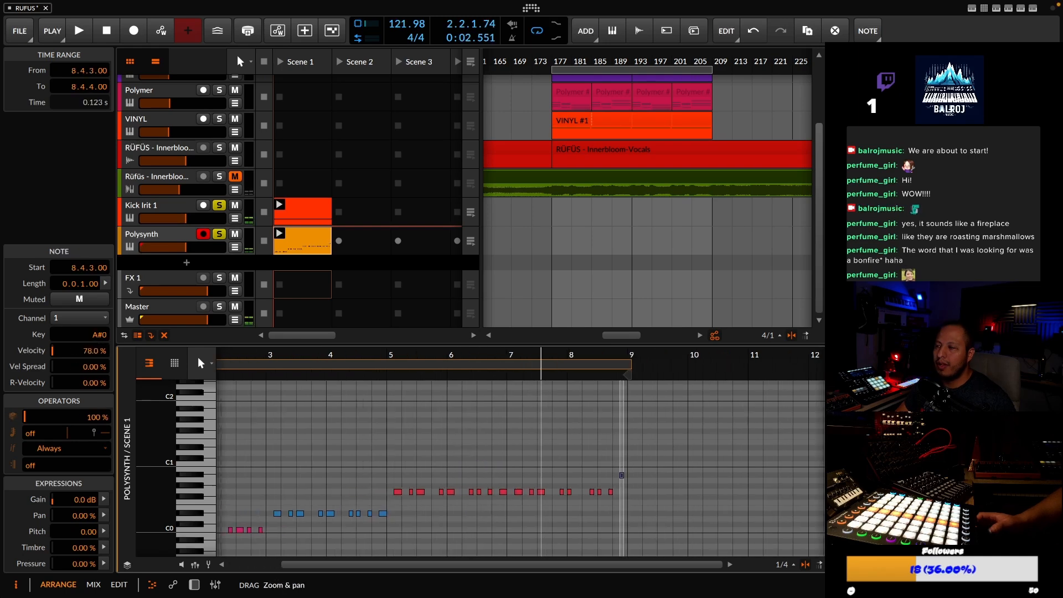
drag(541, 355, 525, 354)
double_click(628, 365)
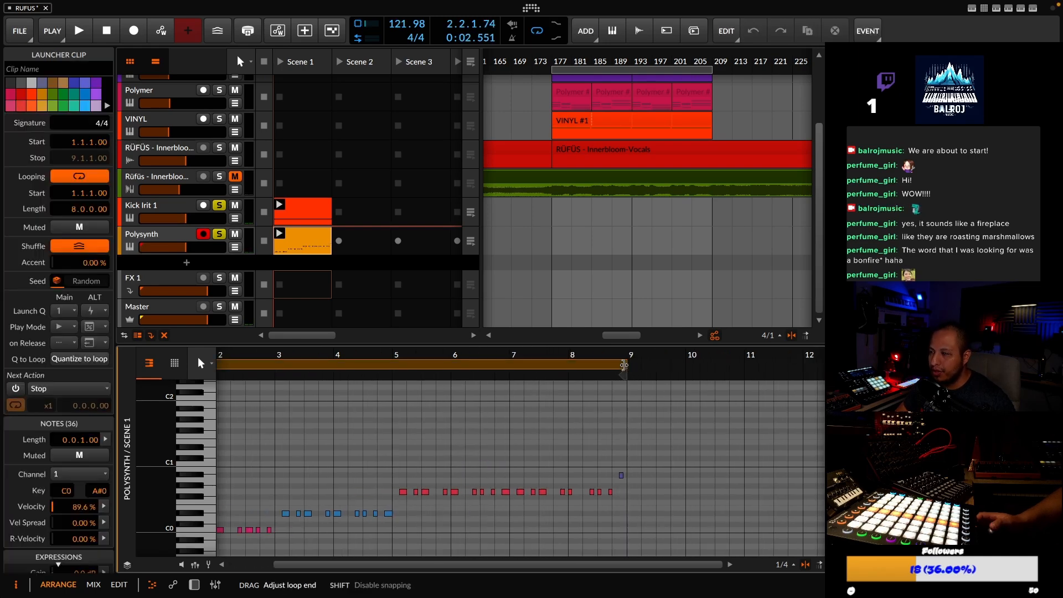
drag(436, 356, 522, 350)
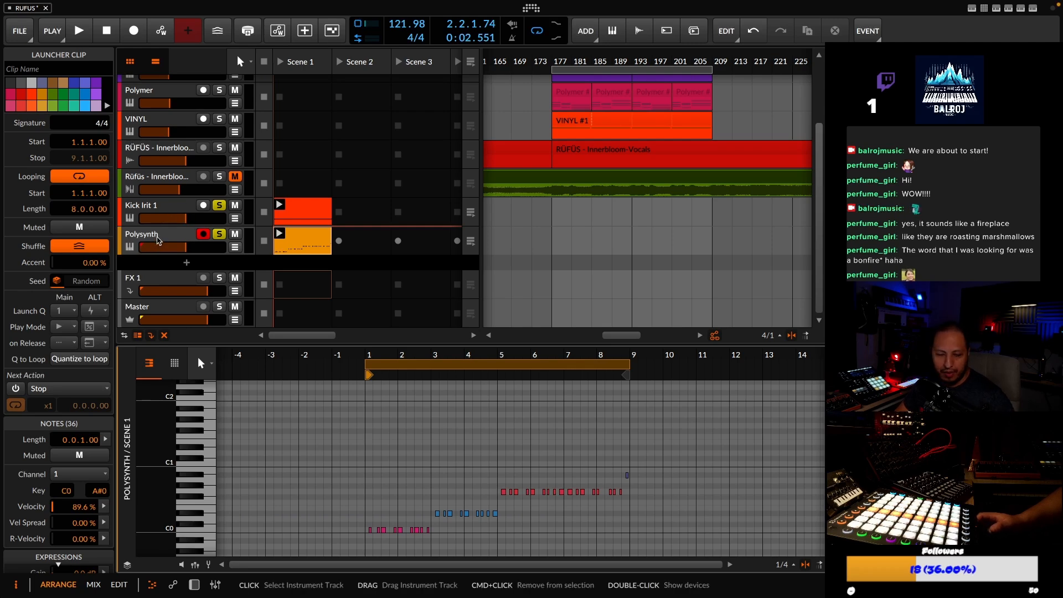
Open the Polysynth track's device and adjust its filter cutoff slightly while the clips play
click(156, 240)
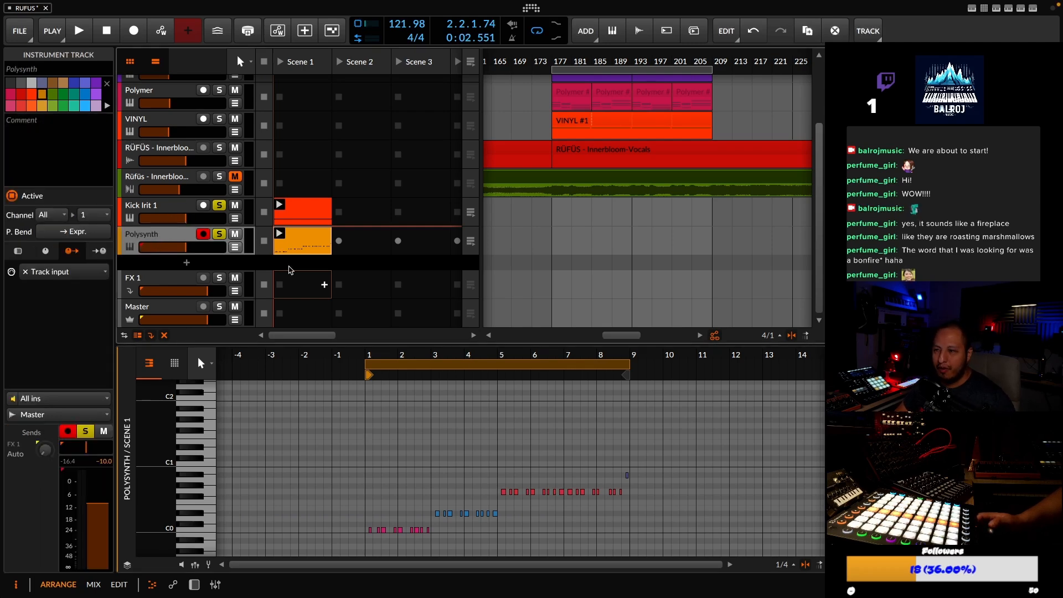
double_click(162, 236)
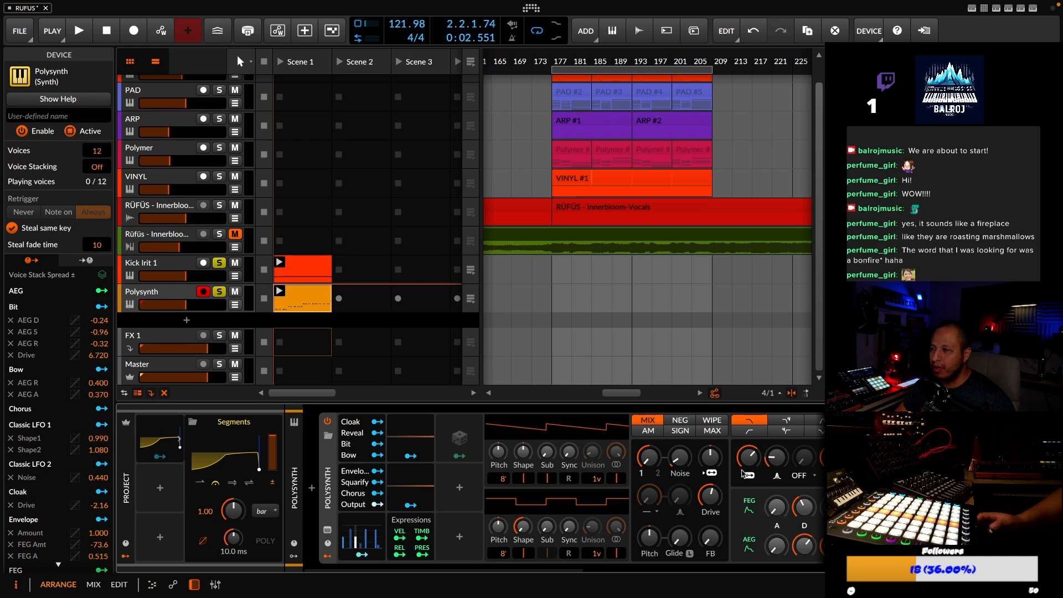
key(space)
mouse_move(748, 457)
mouse_down()
mouse_move(776, 441)
mouse_move(746, 451)
mouse_move(746, 464)
mouse_up()
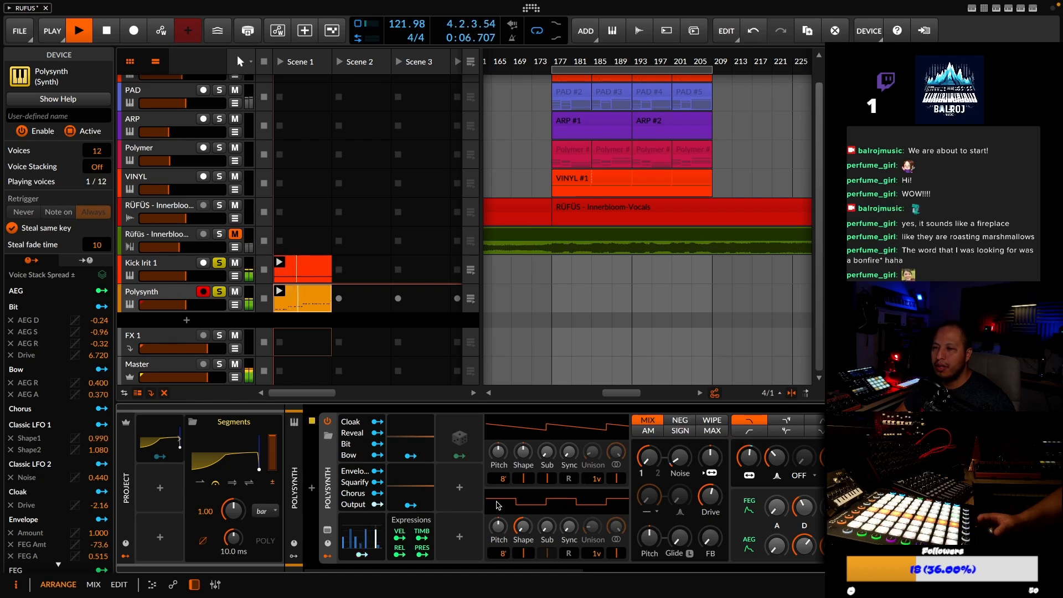
Extend the closing A#0 note in the Polysynth's Scene 1 clip to a length of 0.0.2.00 and stop playback
double_click(163, 298)
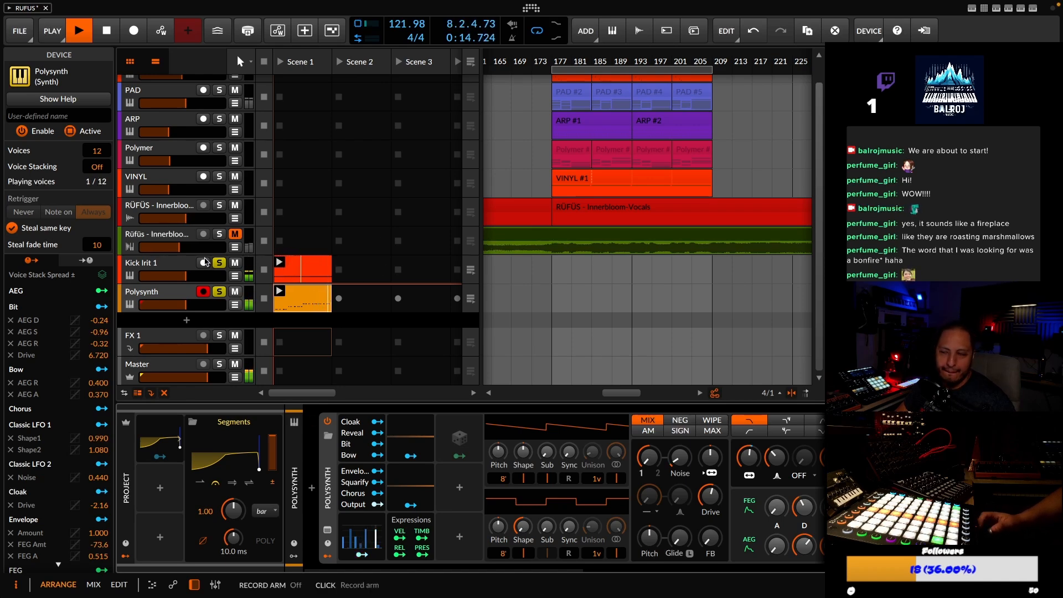
double_click(324, 299)
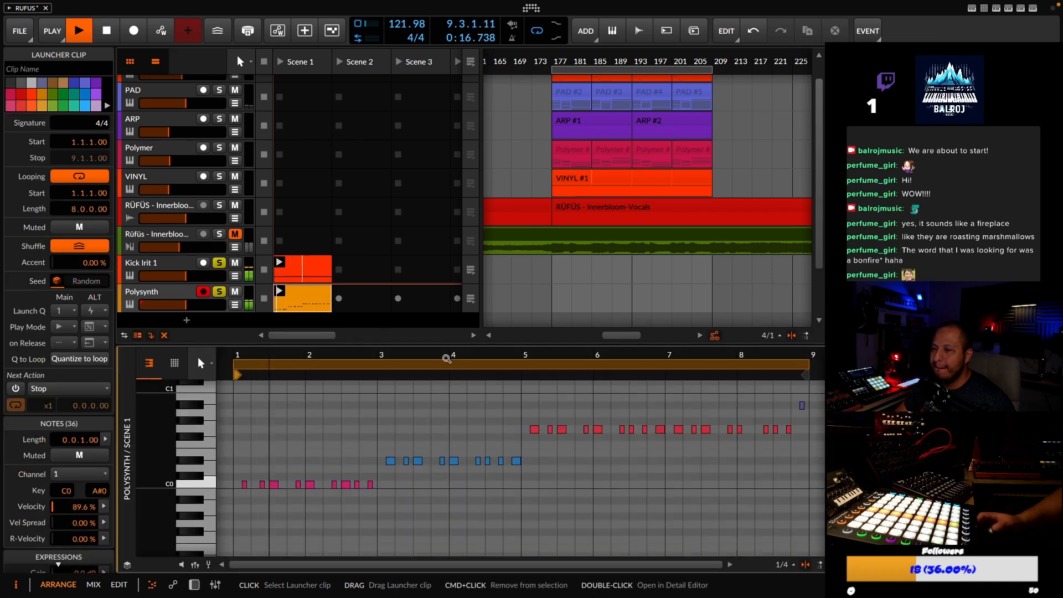
key(space)
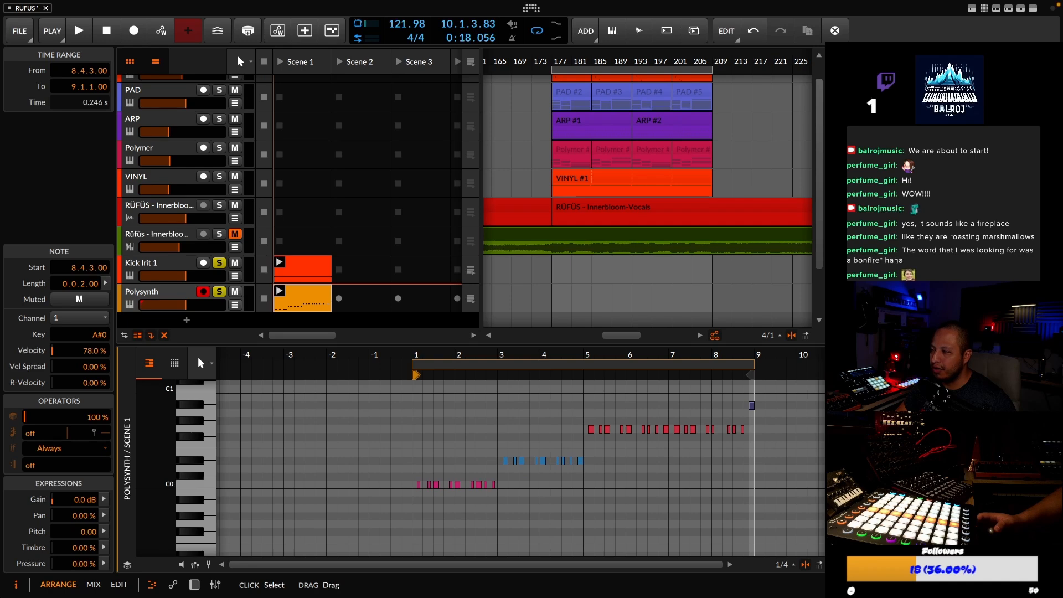
Add a Shaker Charina DS instrument track below the Polysynth and create and launch a clip in its Scene 1 slot
scroll(671, 276, down, 1)
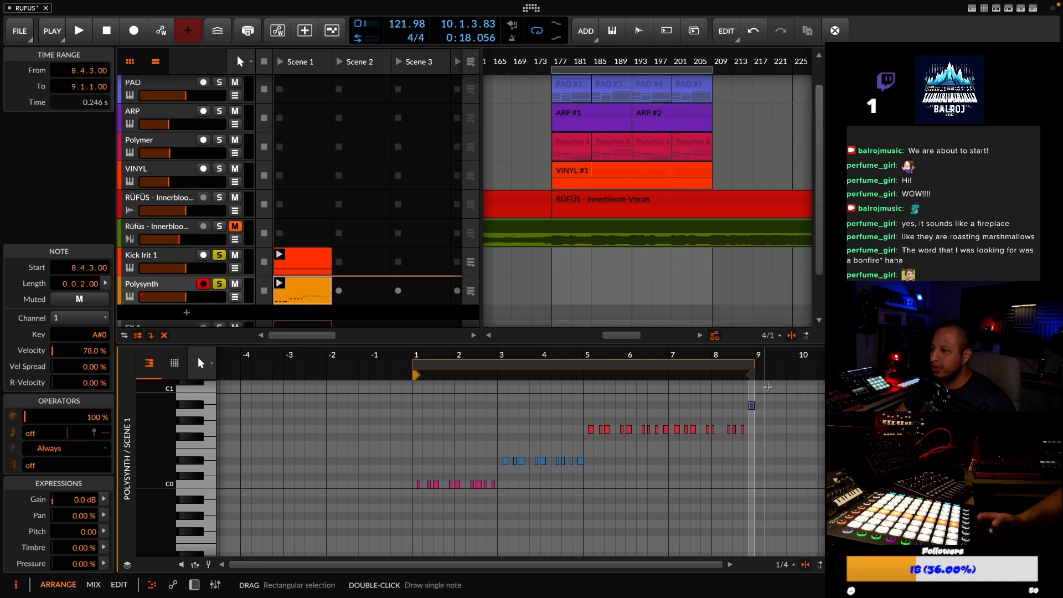
drag(830, 419, 183, 306)
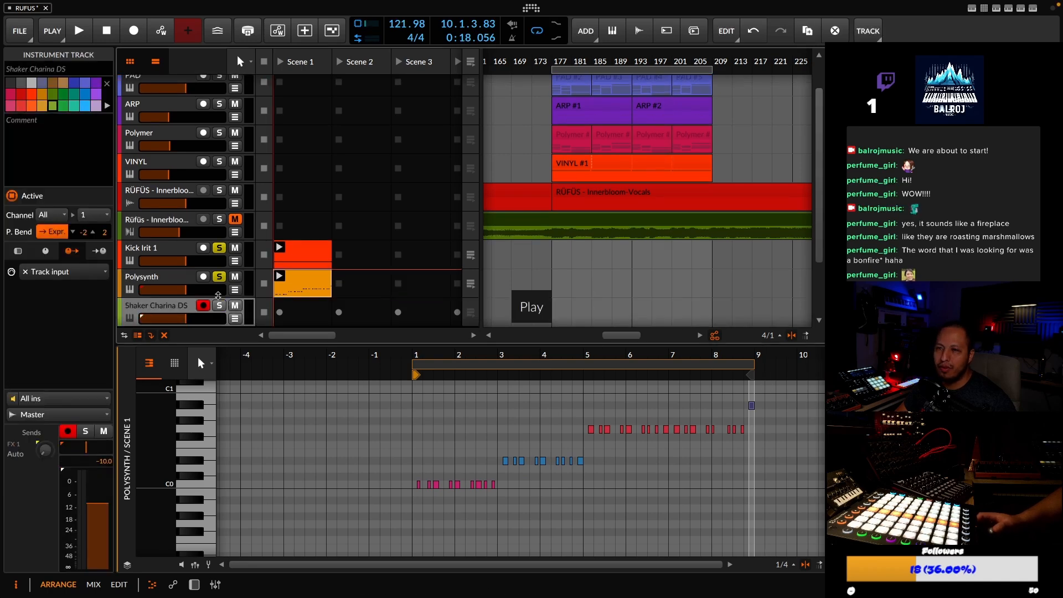
double_click(306, 307)
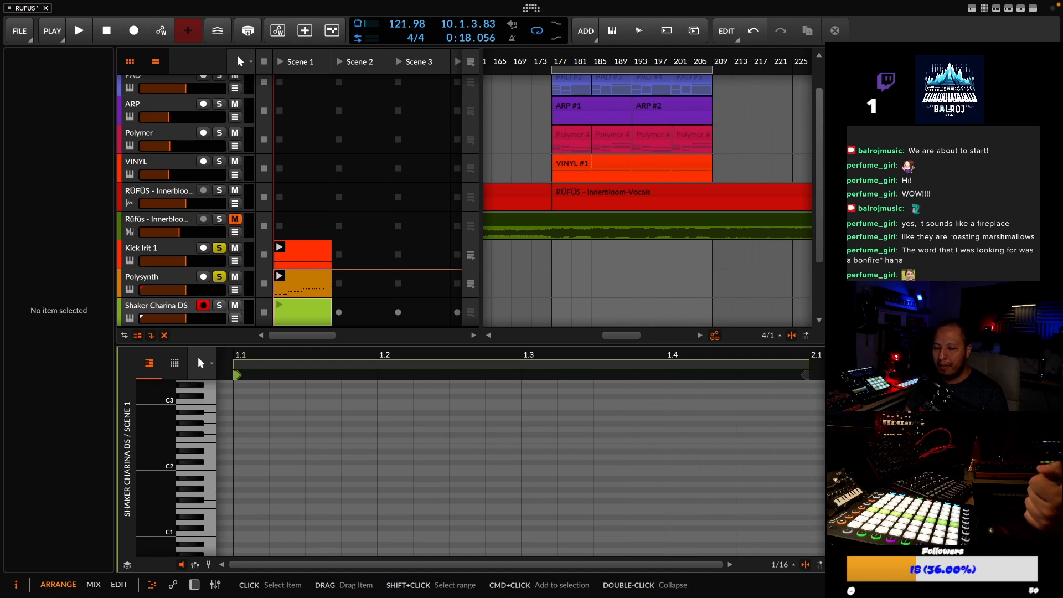
click(280, 234)
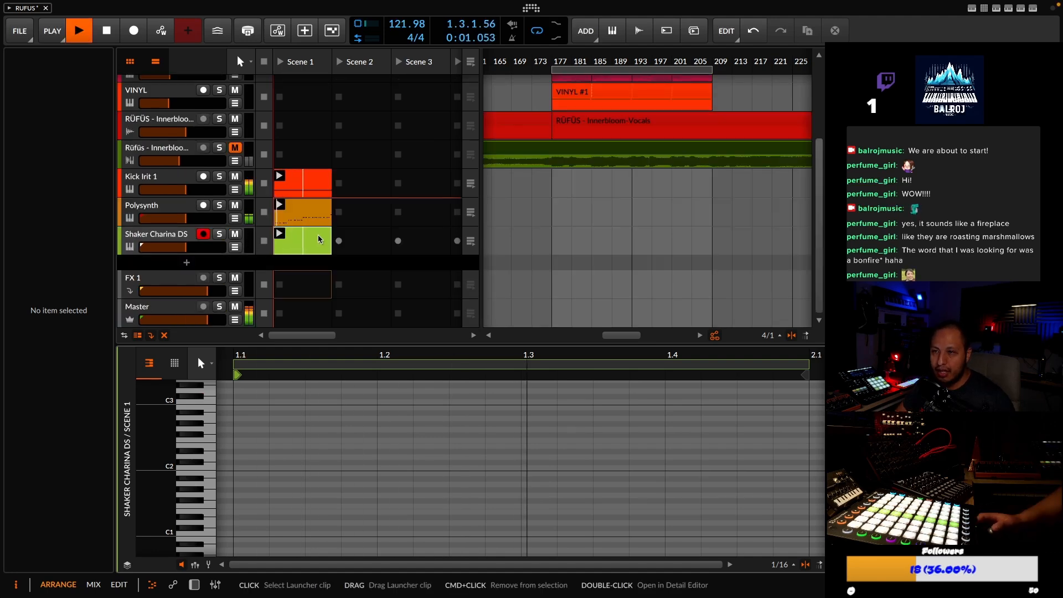
Look over the track list and the clip launcher's scenes while the Scene 1 clips play
scroll(282, 238, up, 4)
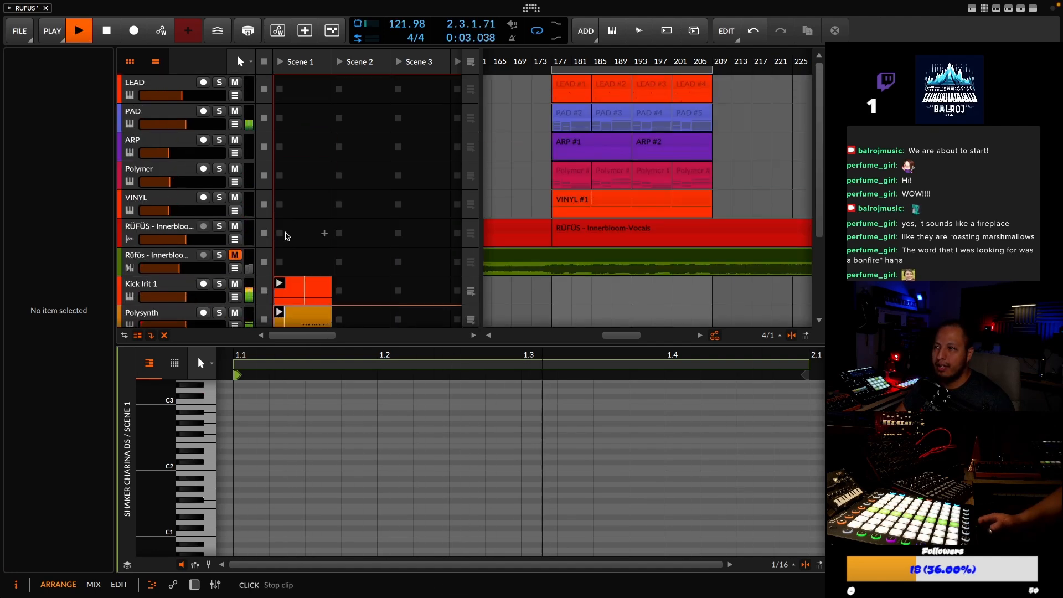
scroll(374, 185, down, 4)
scroll(430, 187, up, 4)
scroll(331, 221, down, 2)
scroll(331, 221, down, 3)
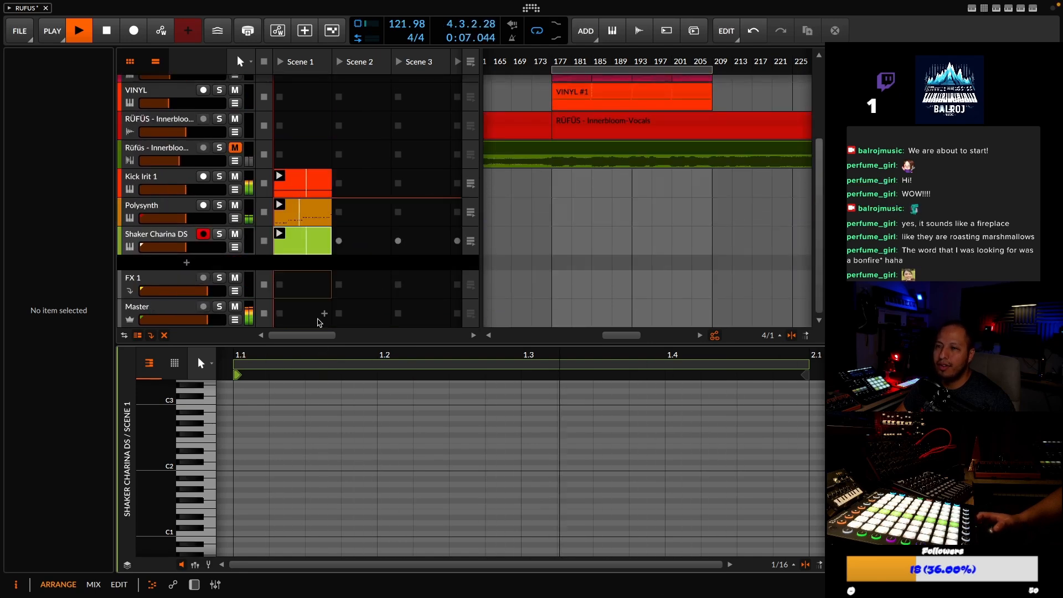
scroll(332, 221, up, 5)
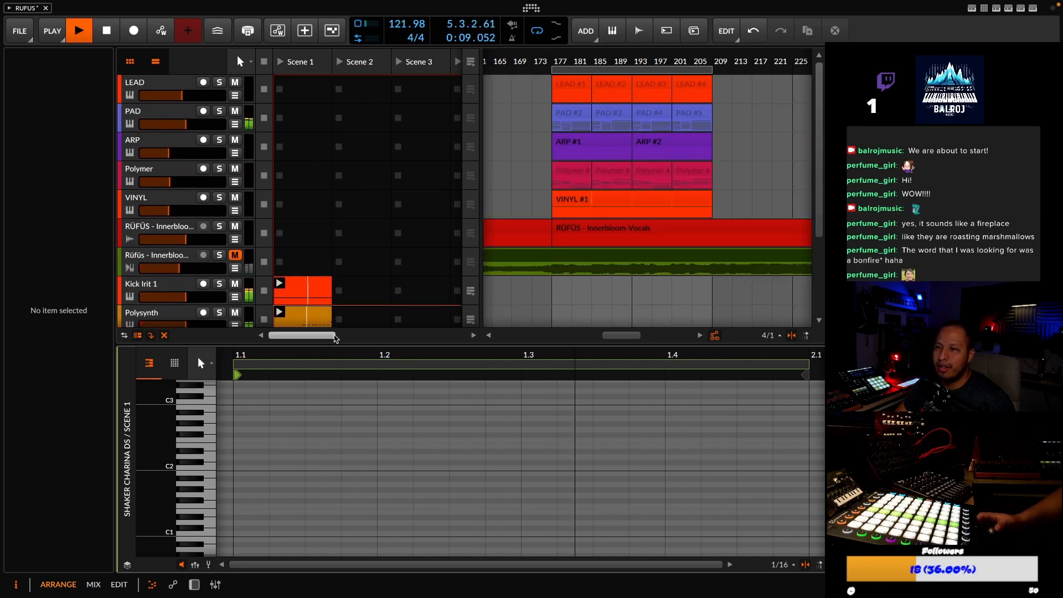
click(403, 335)
drag(403, 336, 294, 335)
scroll(282, 166, down, 4)
scroll(279, 160, up, 4)
scroll(280, 161, down, 4)
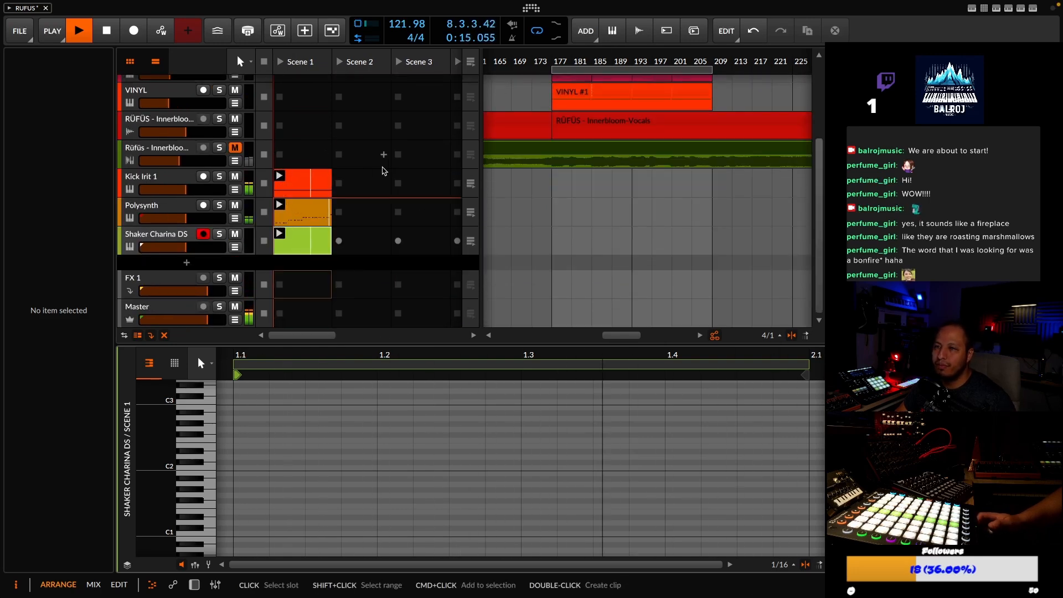
Consolidate the first two PAD clips from bar 177, copy the result into PAD's Scene 1 slot and launch Scene 1
drag(647, 61, 668, 114)
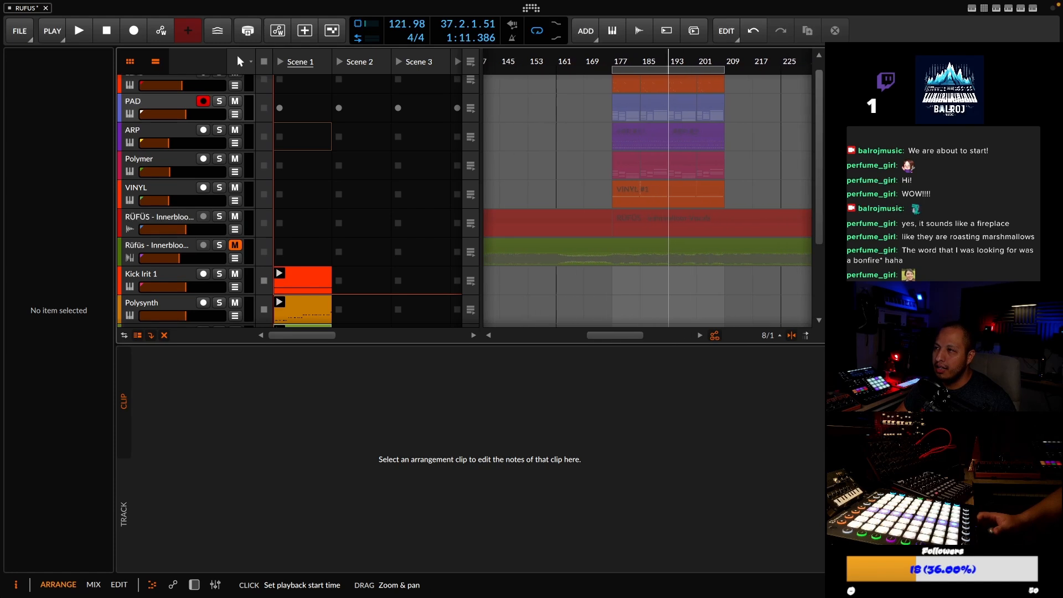
click(630, 104)
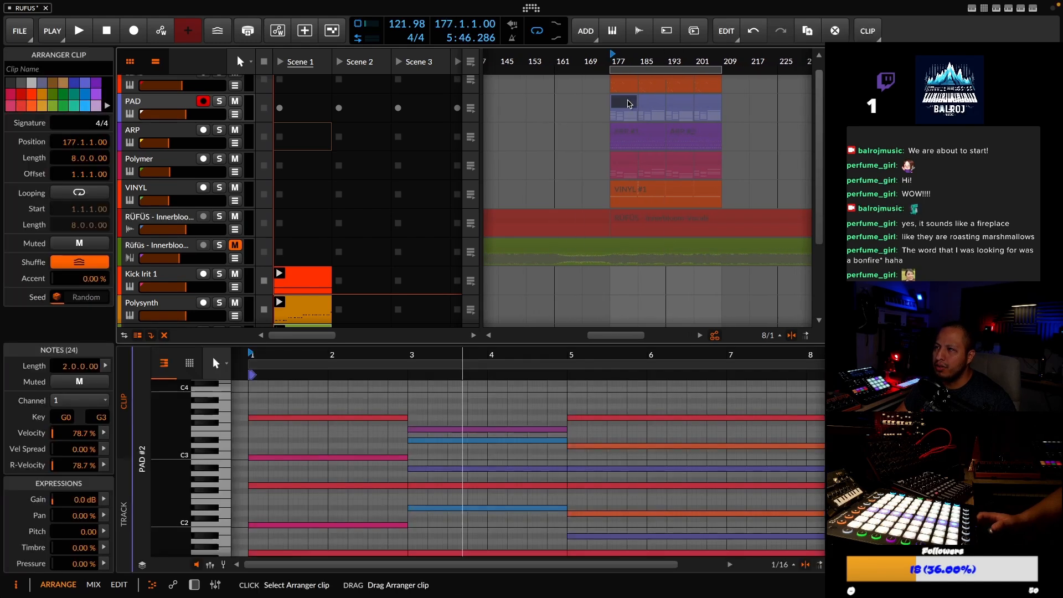
key(shift+Right)
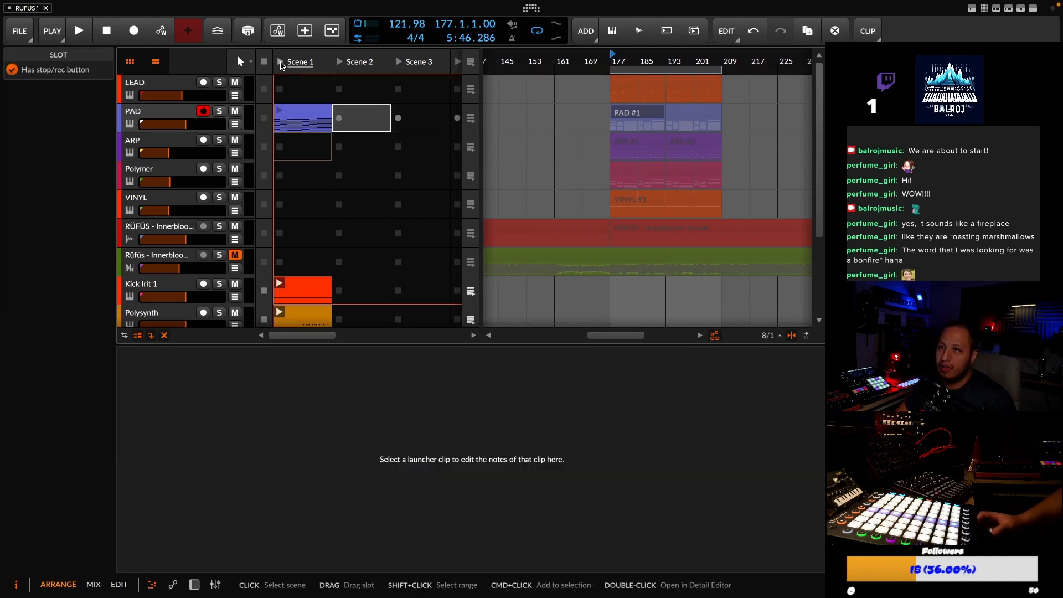
click(281, 61)
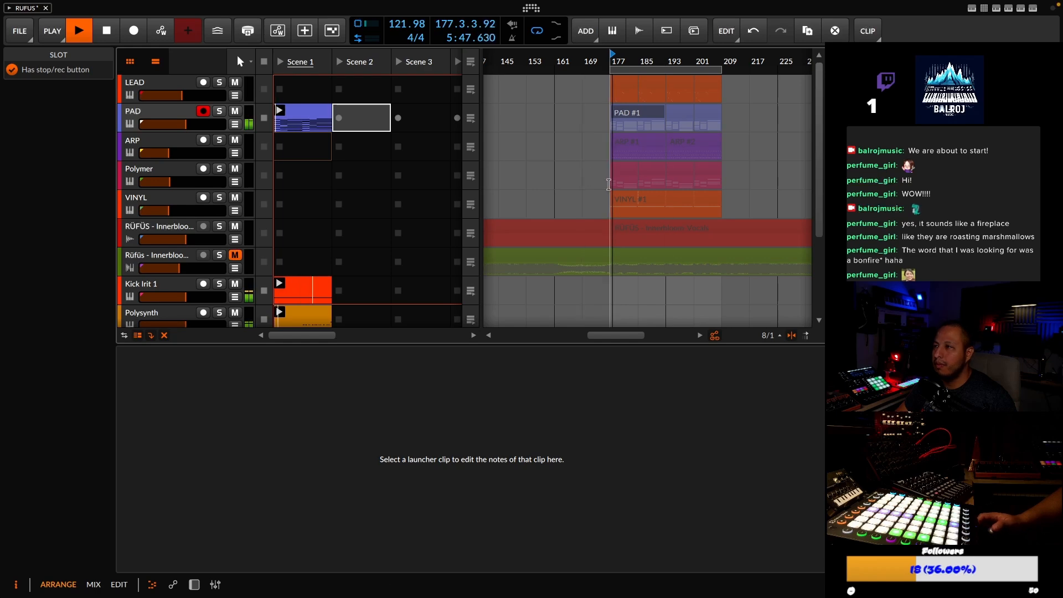
Consolidate the first two Polymer clips from bar 177, then copy the result into Polymer's Scene 1 slot and launch it
click(627, 175)
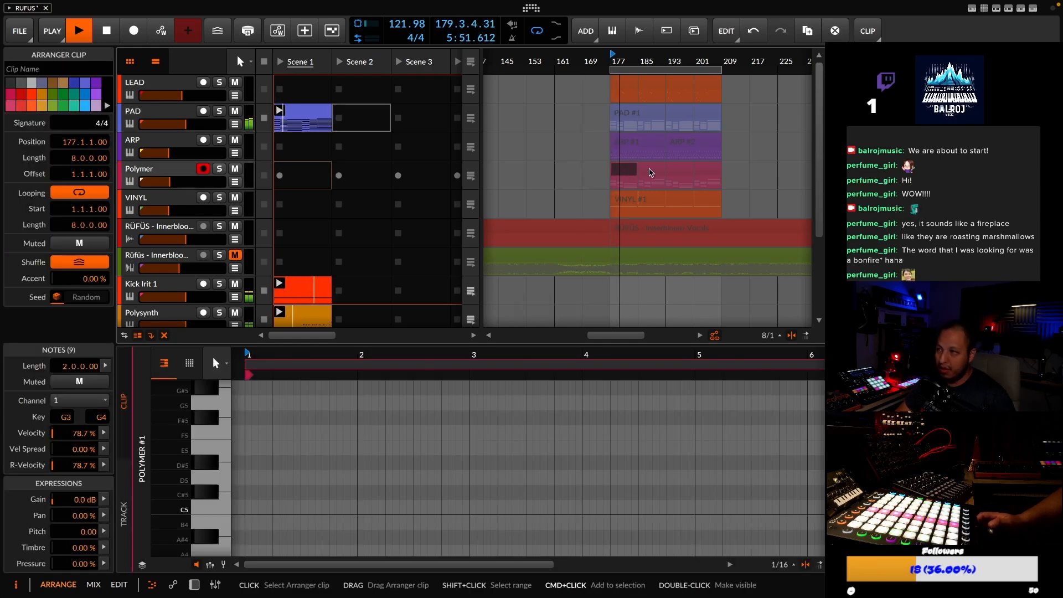
super+click(650, 172)
right_click(651, 173)
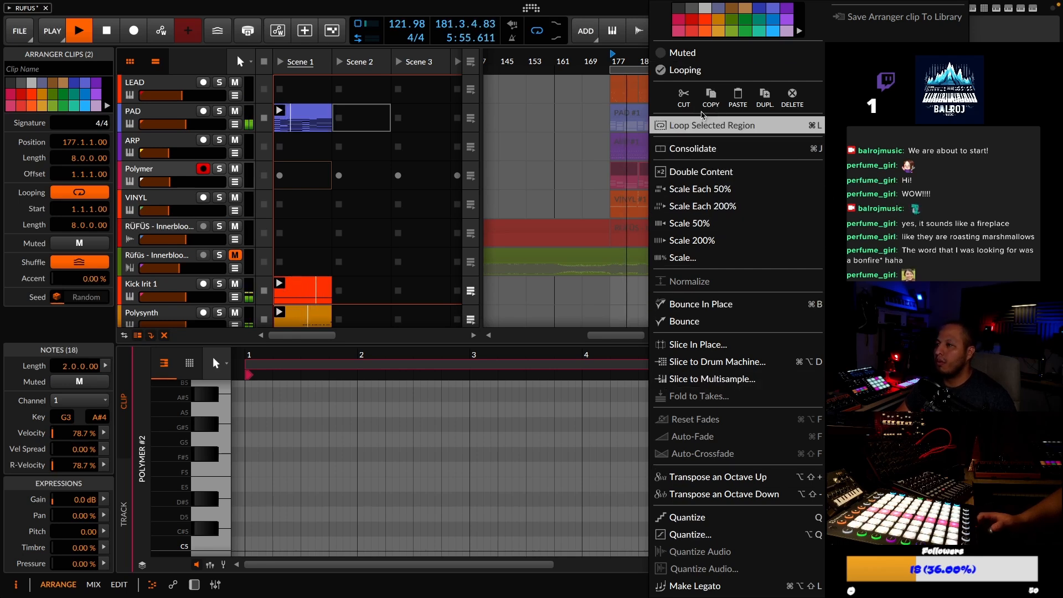
click(675, 149)
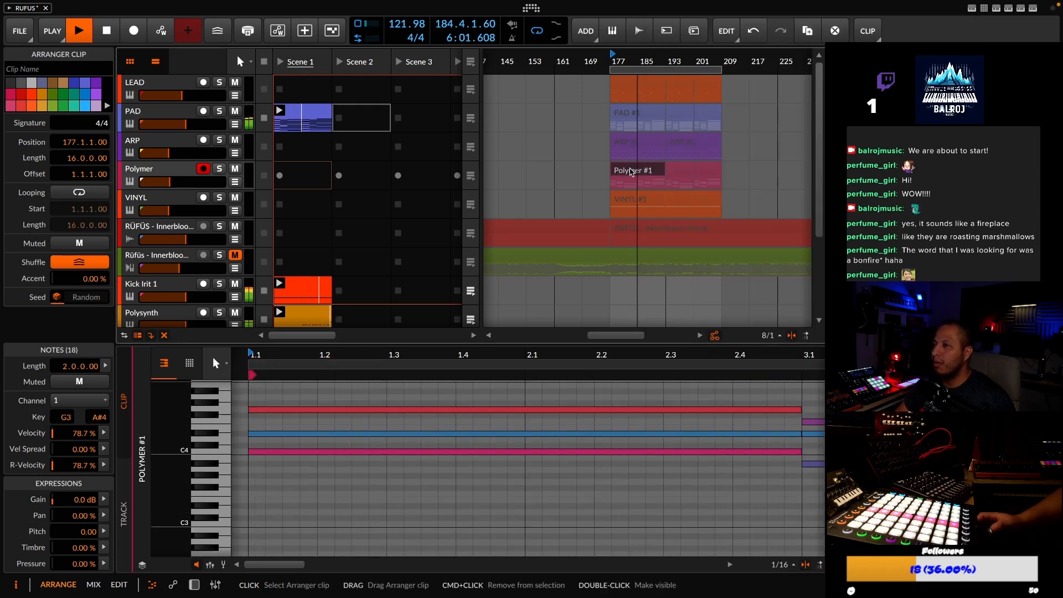
drag(232, 171, 295, 176)
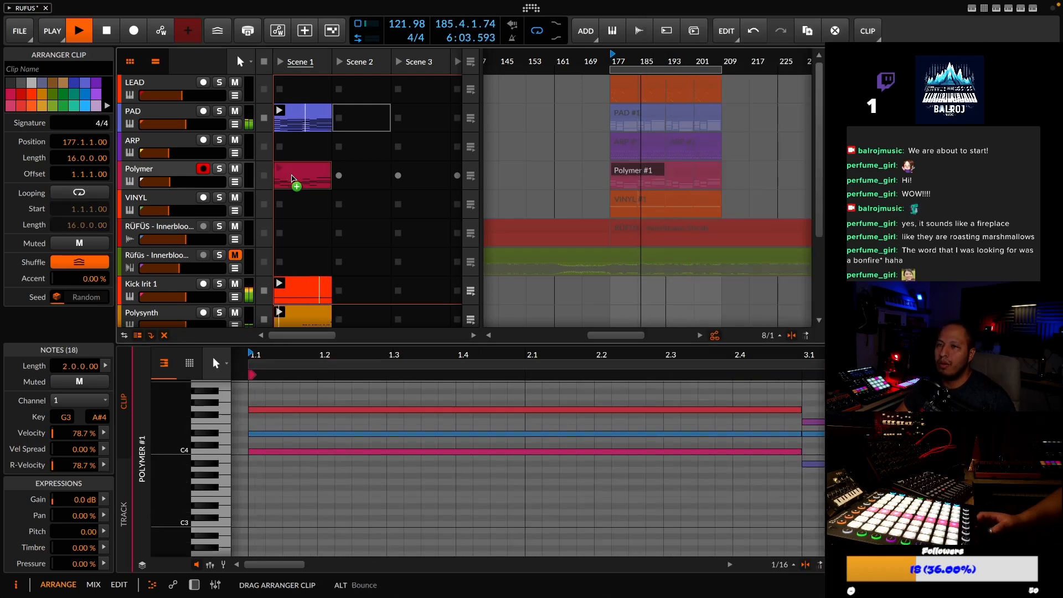
click(279, 168)
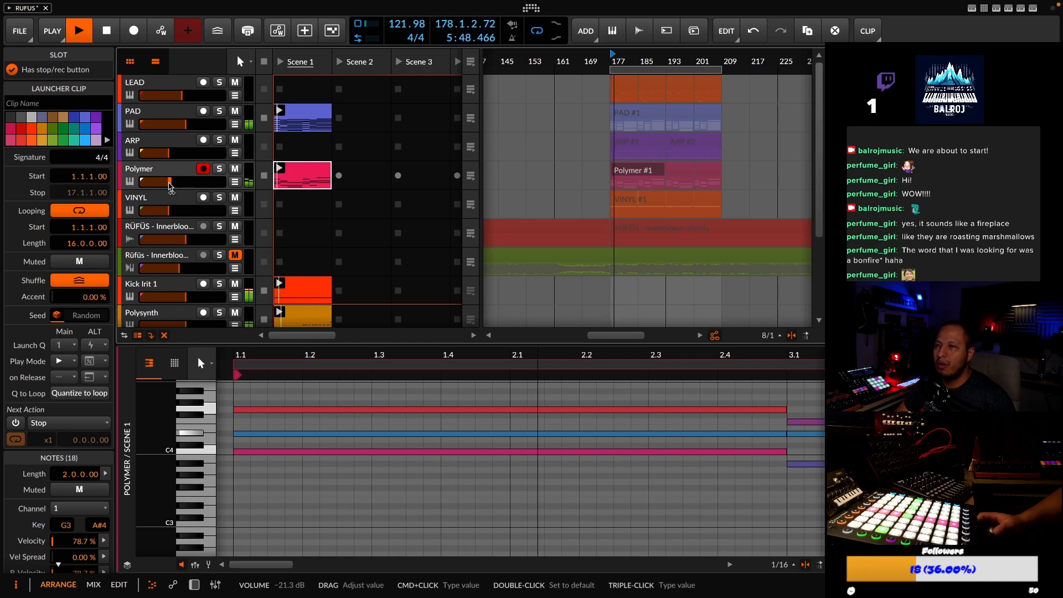
Lower the Polymer track's volume slightly and open the PAD track's Polysynth device
drag(170, 188, 168, 187)
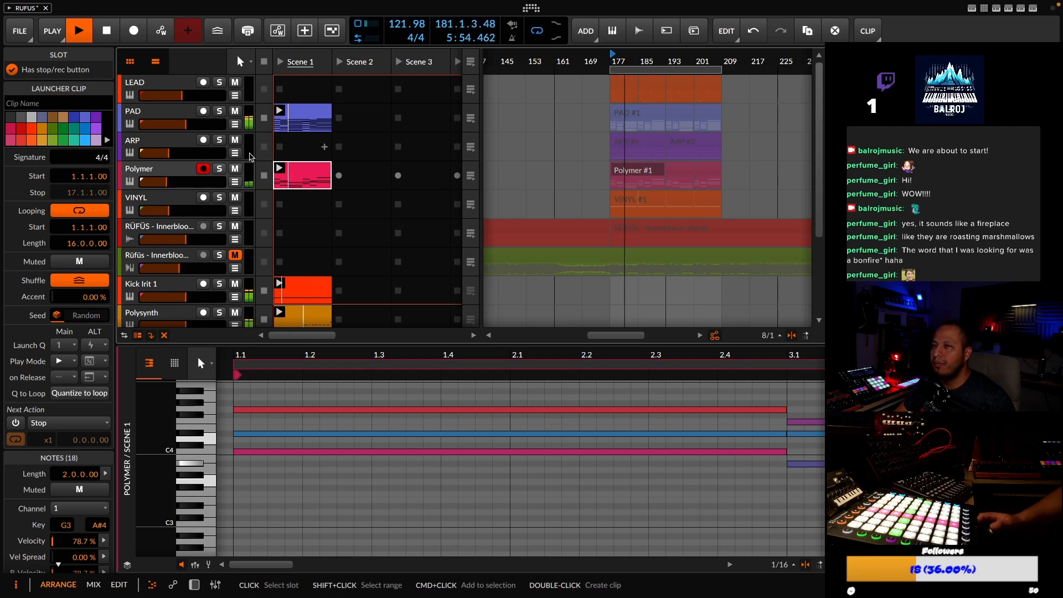
double_click(178, 116)
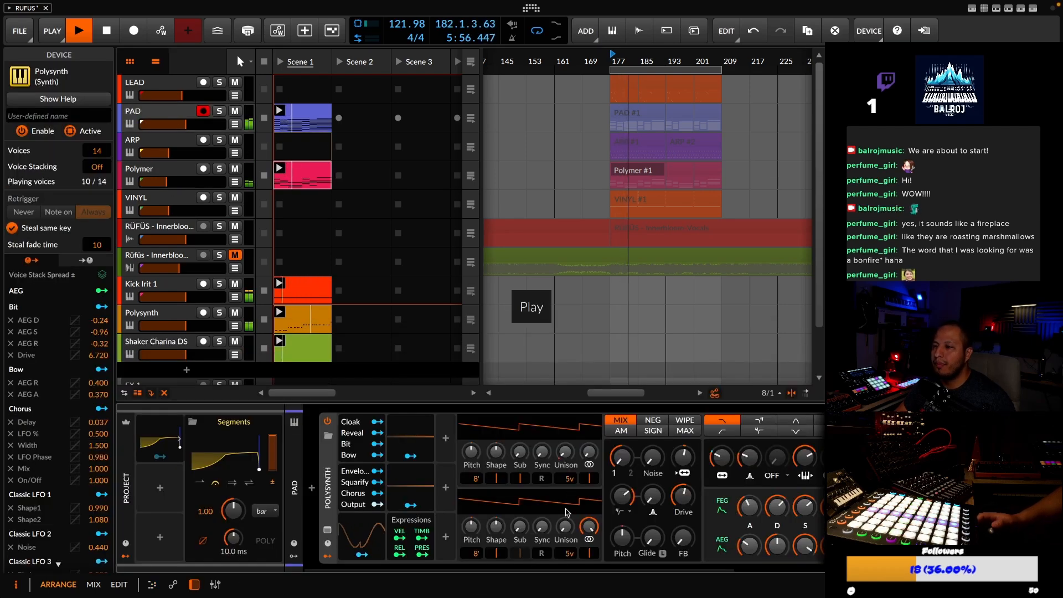
Look through the PAD track's device chain and the project's Segments modulator, and stop playback
drag(592, 569, 813, 570)
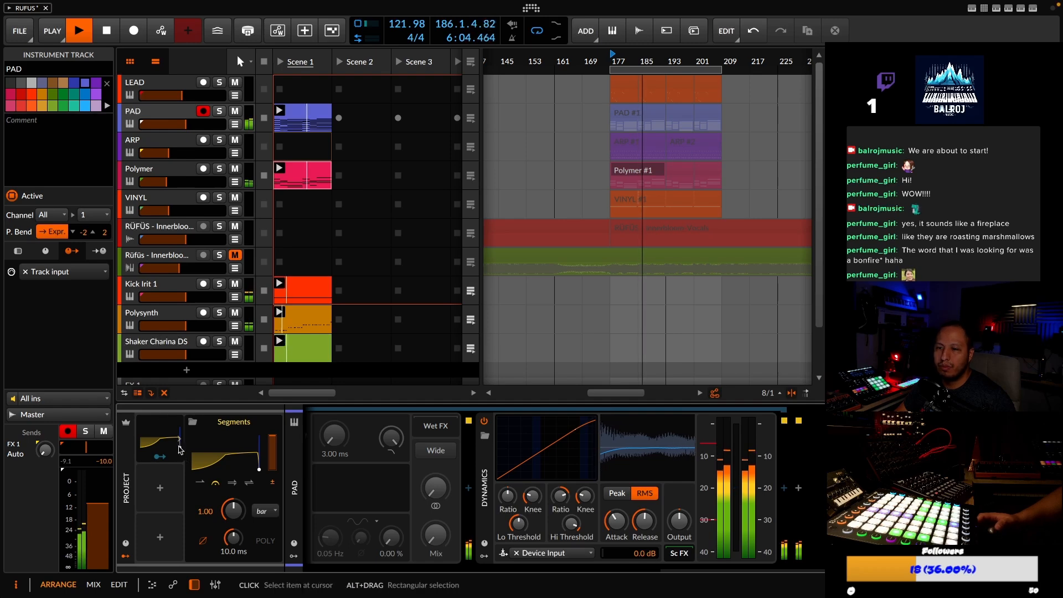
click(166, 441)
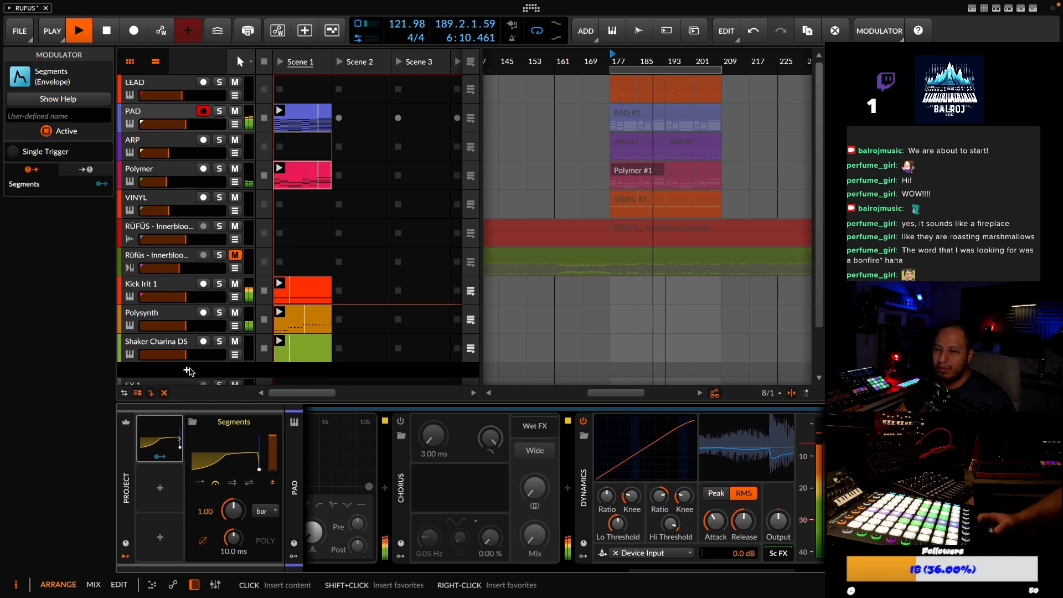
key(space)
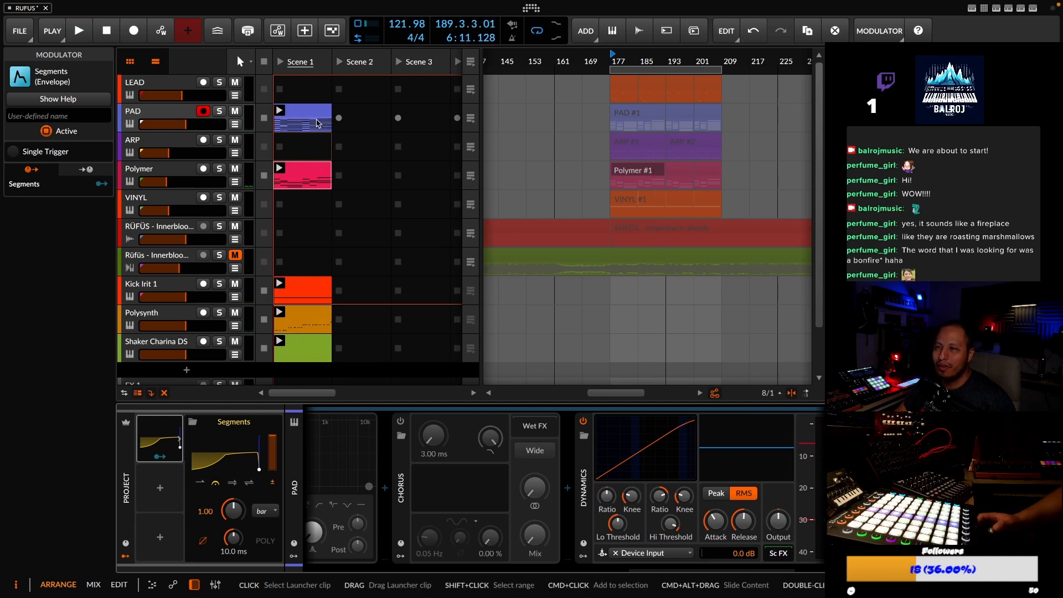
Open PAD's Scene 1 clip in the note editor and shorten its loop to 8 bars
click(317, 111)
double_click(303, 119)
drag(478, 376, 443, 336)
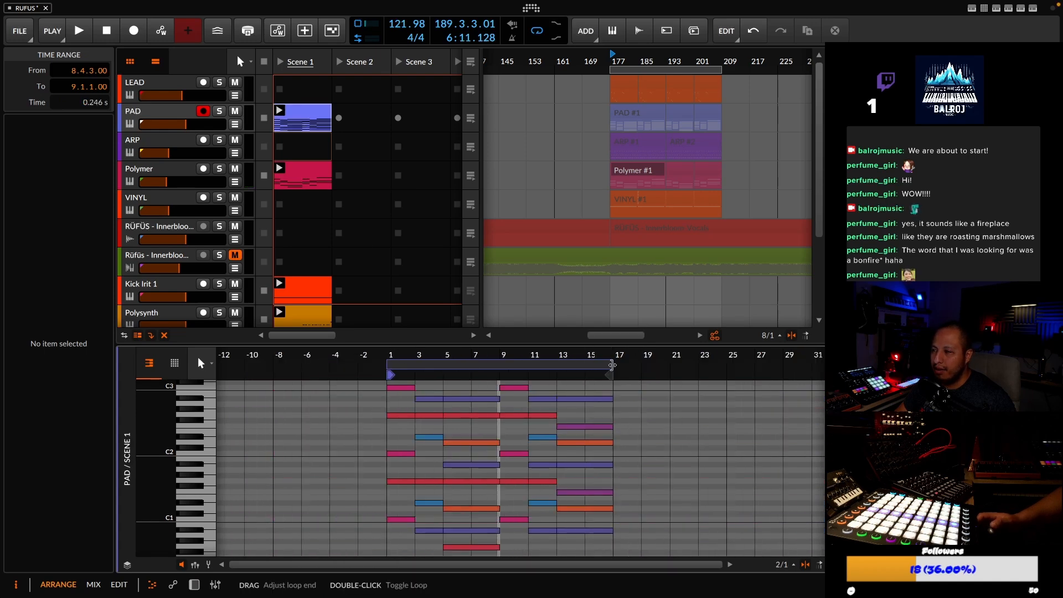
drag(612, 365, 536, 363)
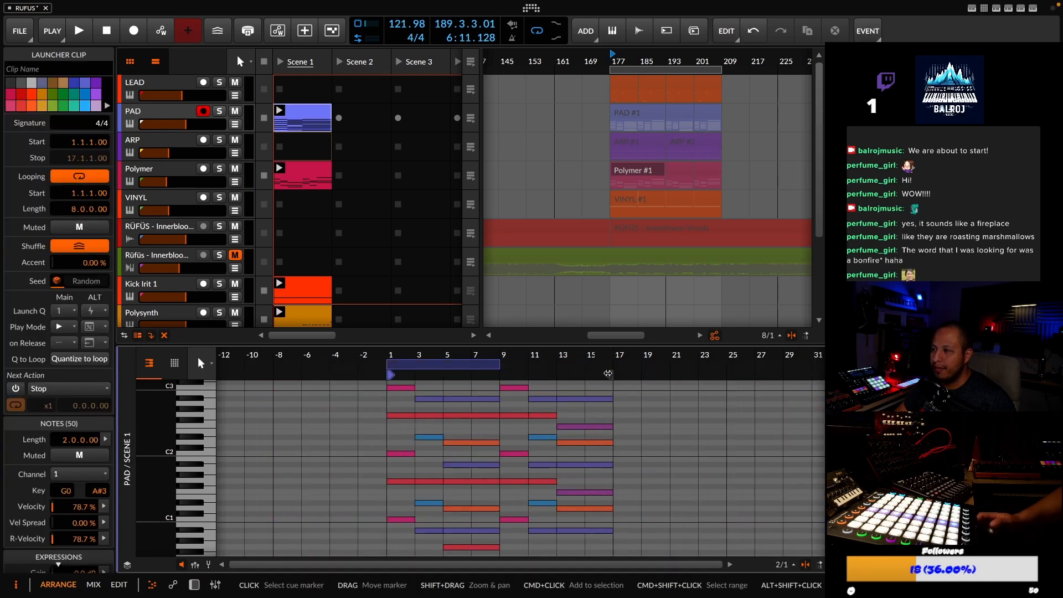
Shorten the loop of Polymer's Scene 1 clip to 8 bars and move the clip's stop to bar 9
click(309, 175)
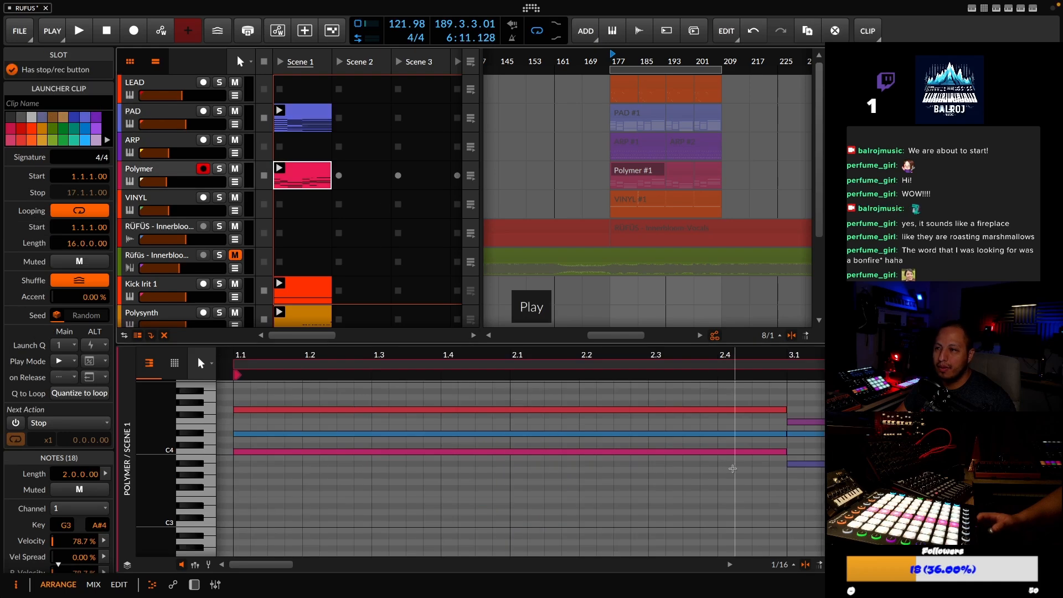
drag(650, 352, 383, 350)
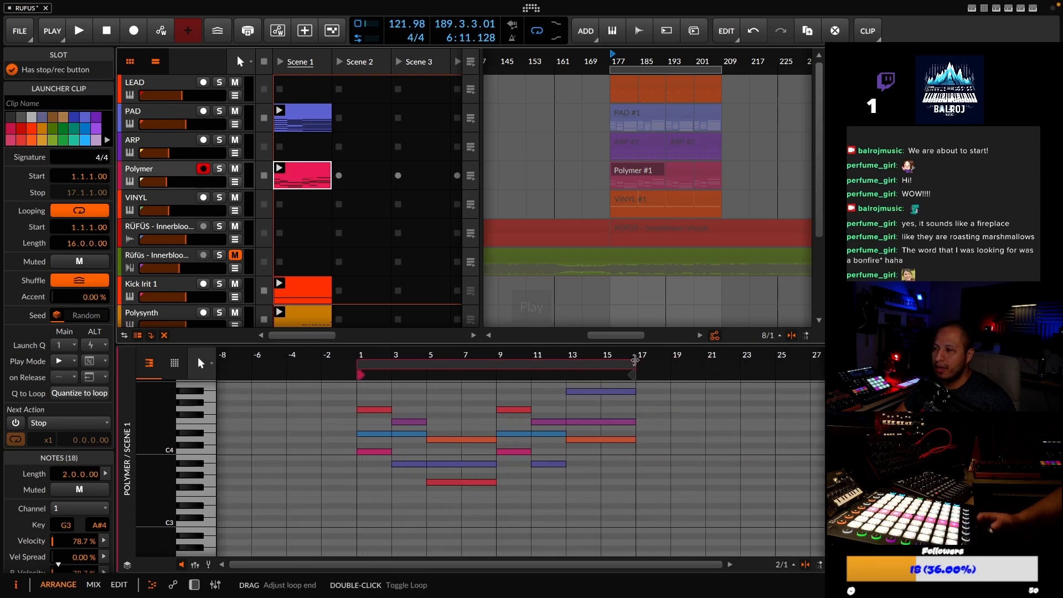
drag(635, 359, 497, 363)
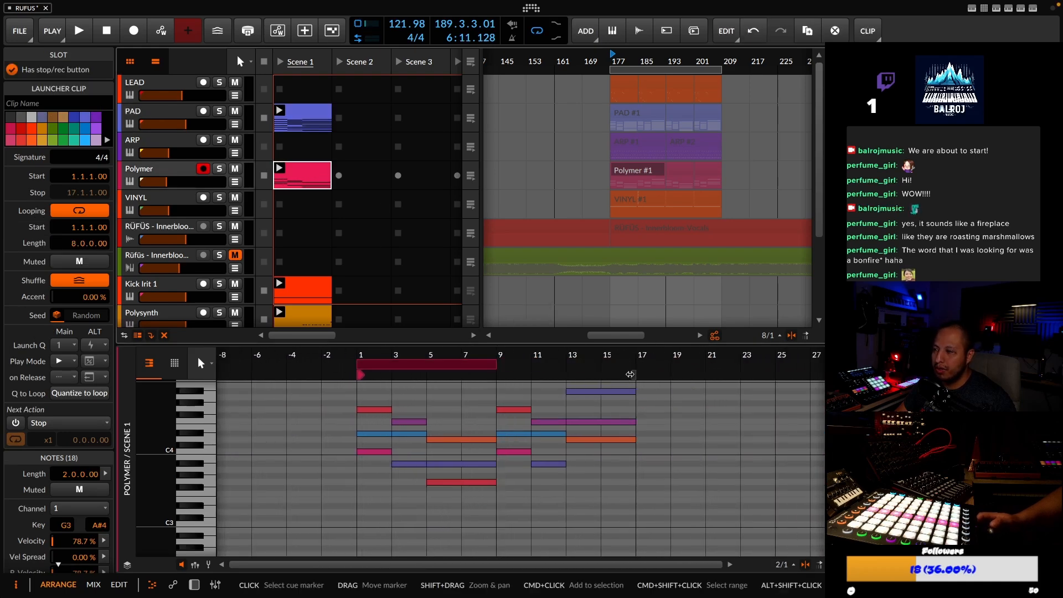
drag(630, 374, 508, 373)
Copy the Kick Irit 1 Scene 1 clip onto a new instrument track below Shaker Charina DS and name that track KICK
scroll(325, 249, down, 4)
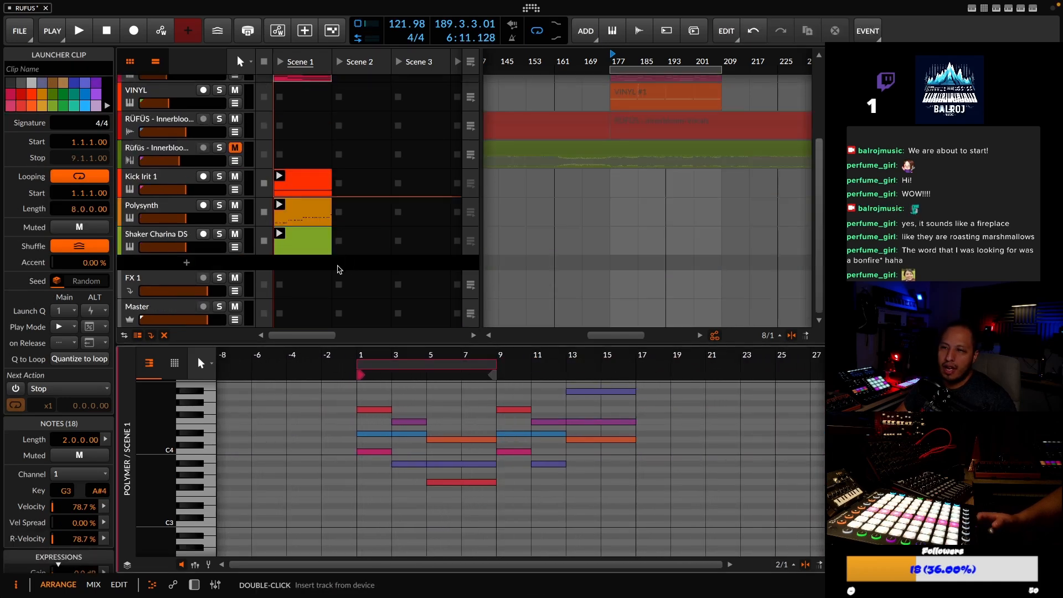
click(310, 185)
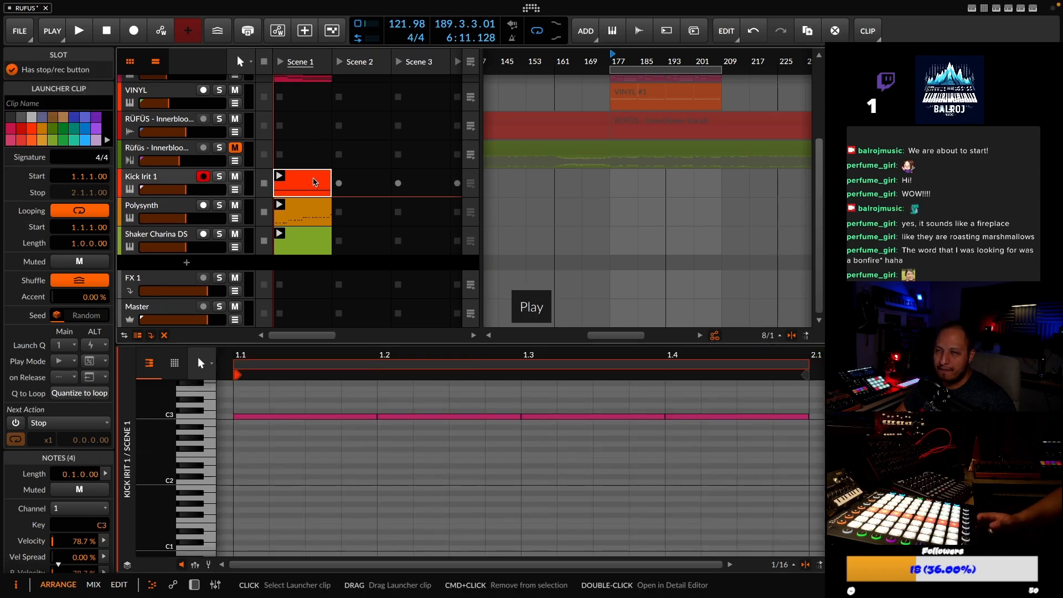
drag(310, 183, 305, 262)
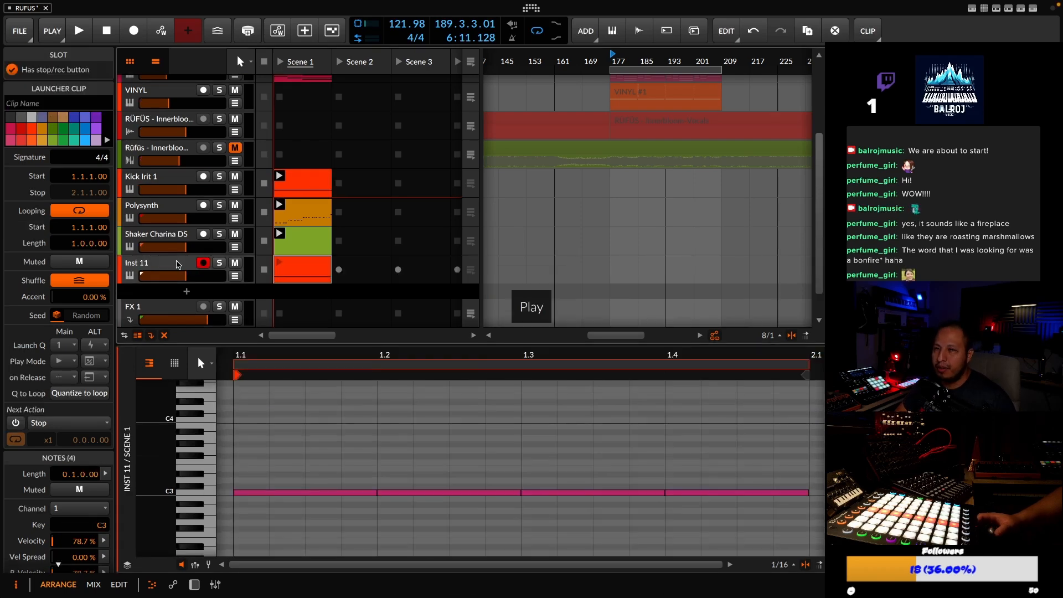
click(177, 263)
key(super+r)
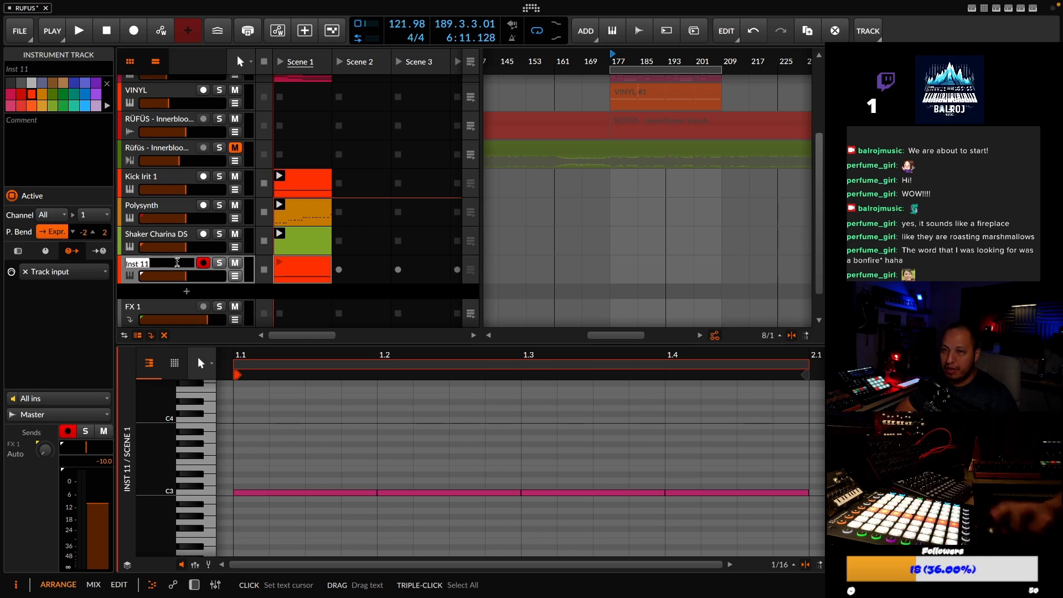
text(kic)
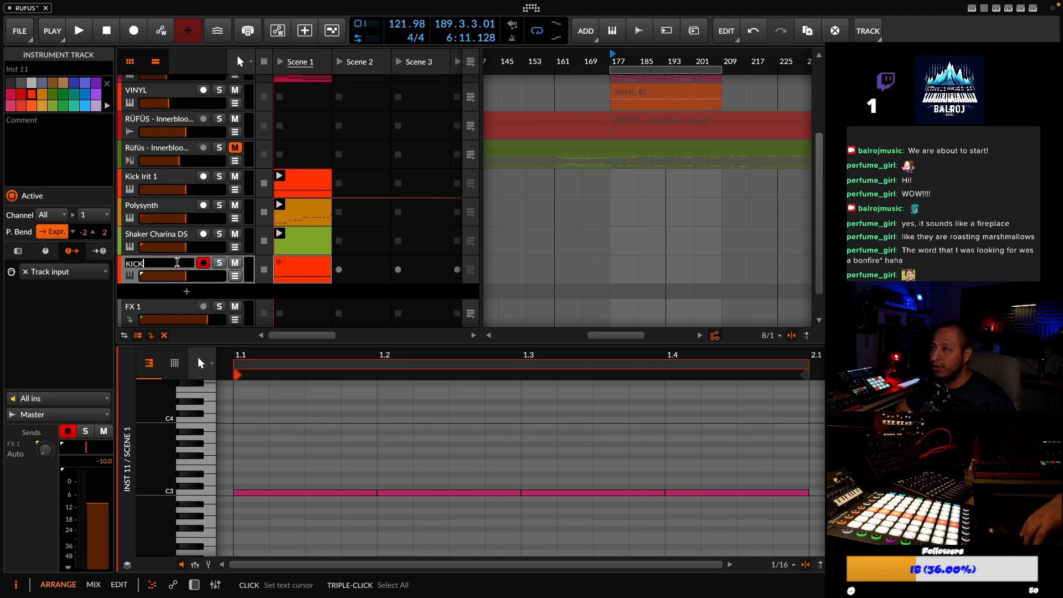
key(Return)
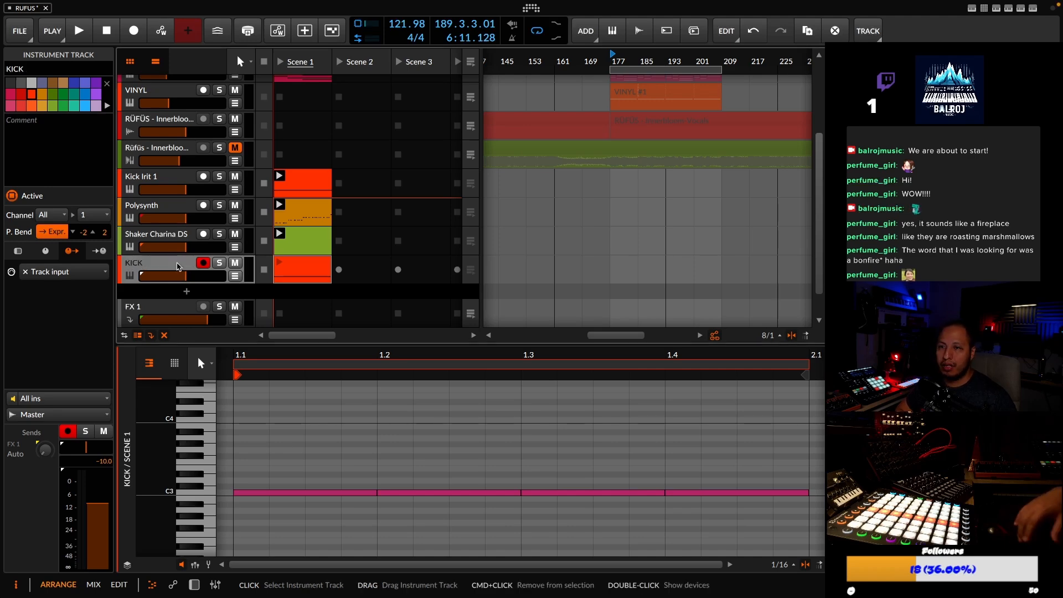
Move both RÜFÜS Innerbloom tracks below the new KICK track and rename that track SIDECHAIN
scroll(187, 238, up, 2)
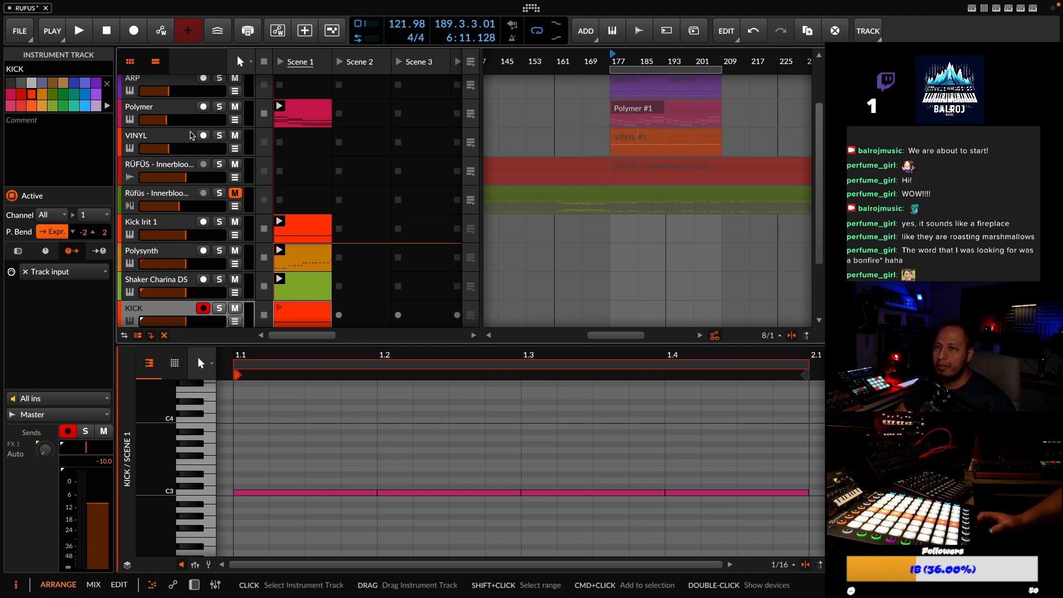
click(174, 170)
scroll(163, 146, up, 3)
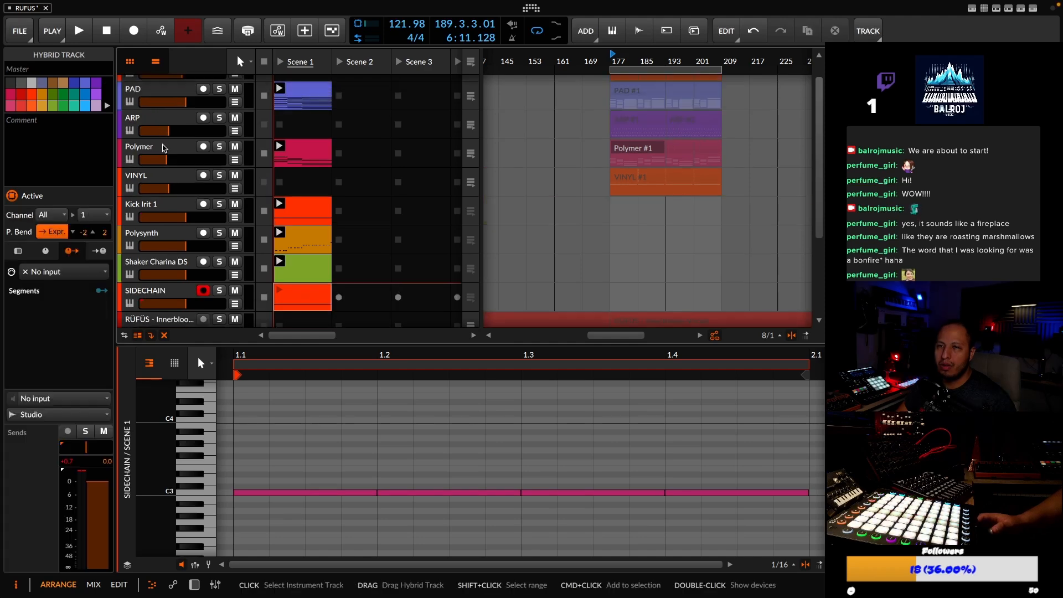
Group the LEAD, PAD, ARP and Polymer tracks and name the group SYNTHS
click(159, 91)
scroll(160, 97, up, 2)
click(158, 87)
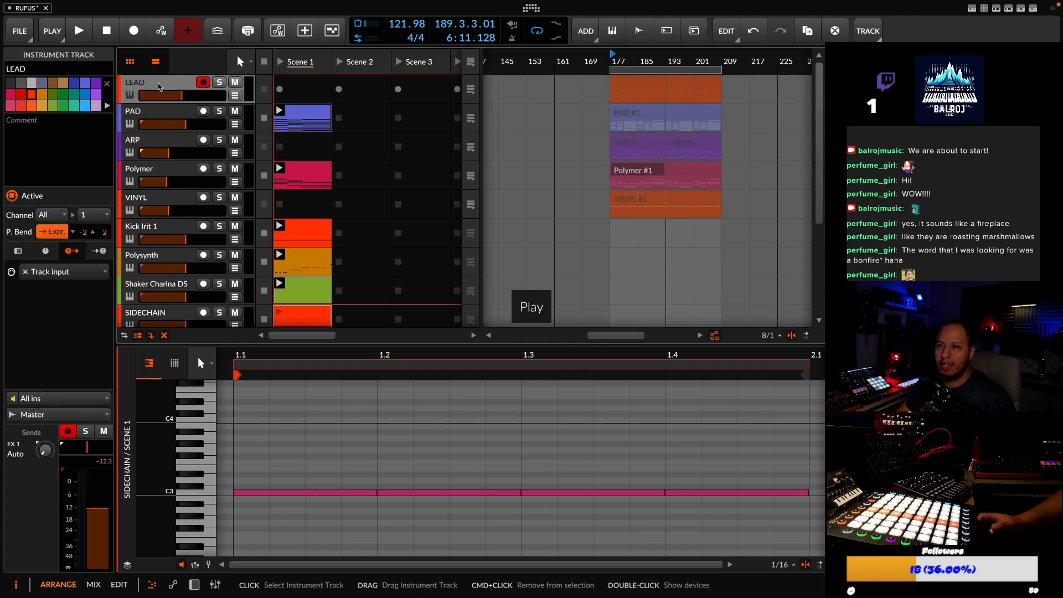
shift+click(166, 172)
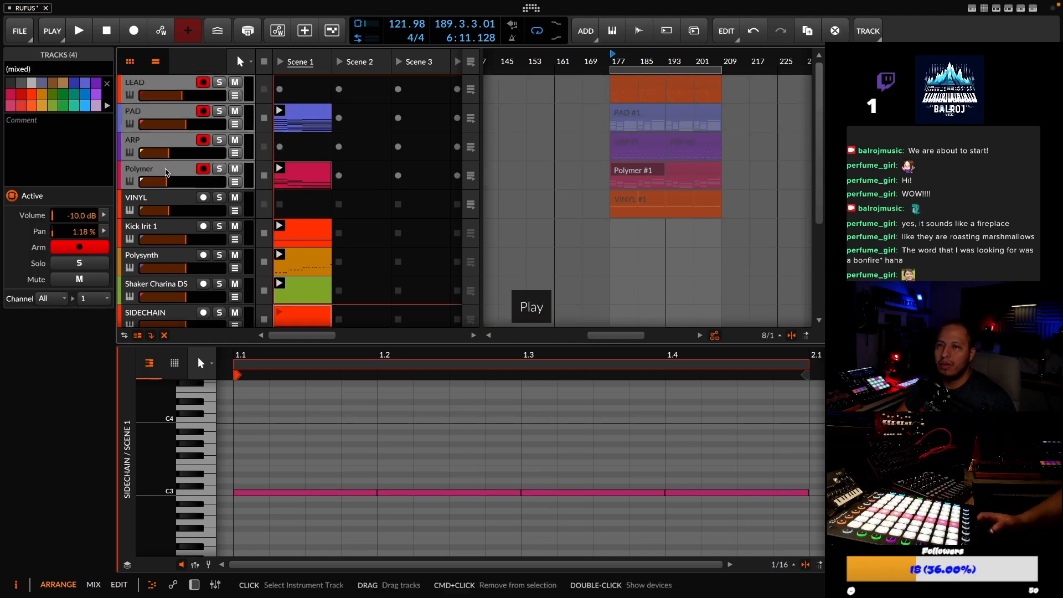
right_click(166, 172)
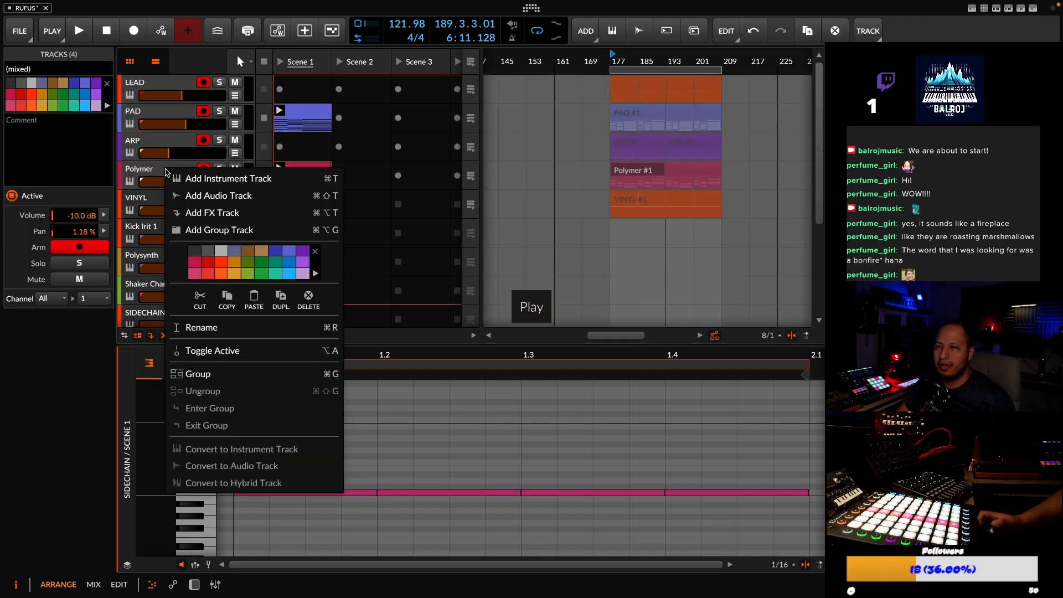
click(235, 374)
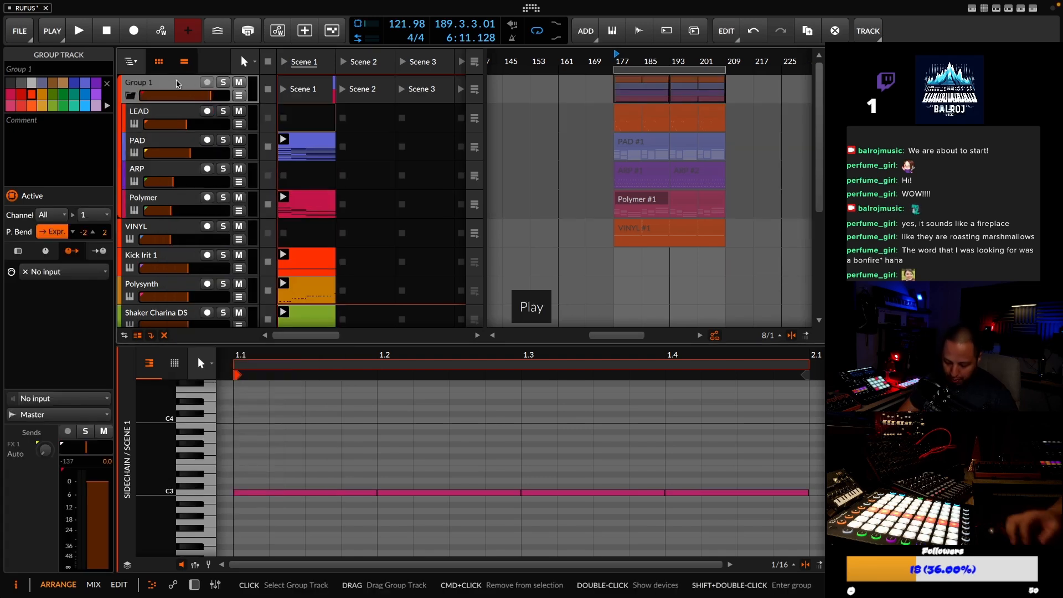
double_click(176, 81)
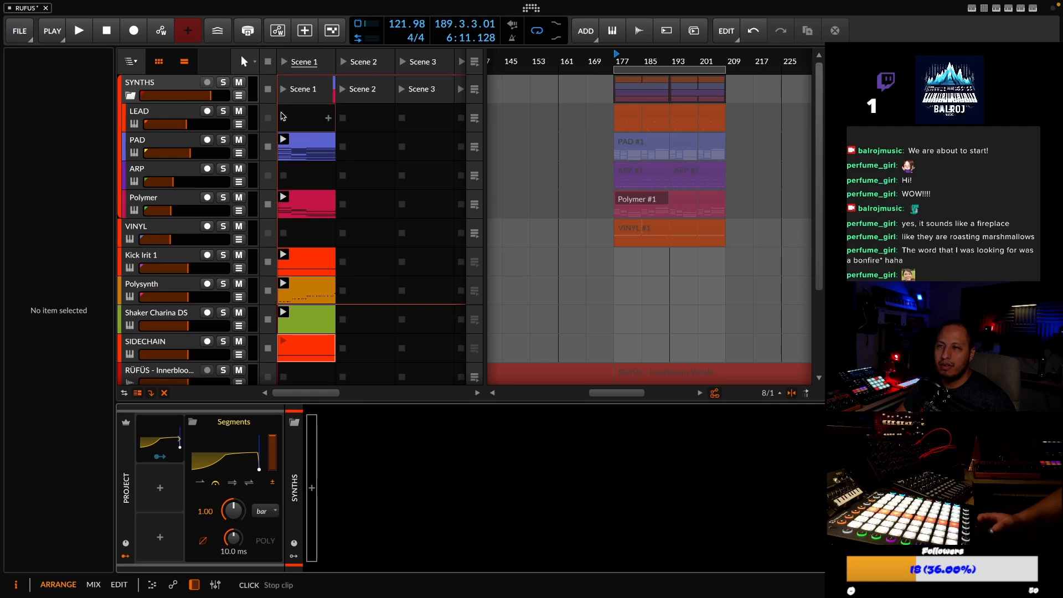
Start playback and set the note source of the project's modulators to the SIDECHAIN track
key(space)
click(199, 472)
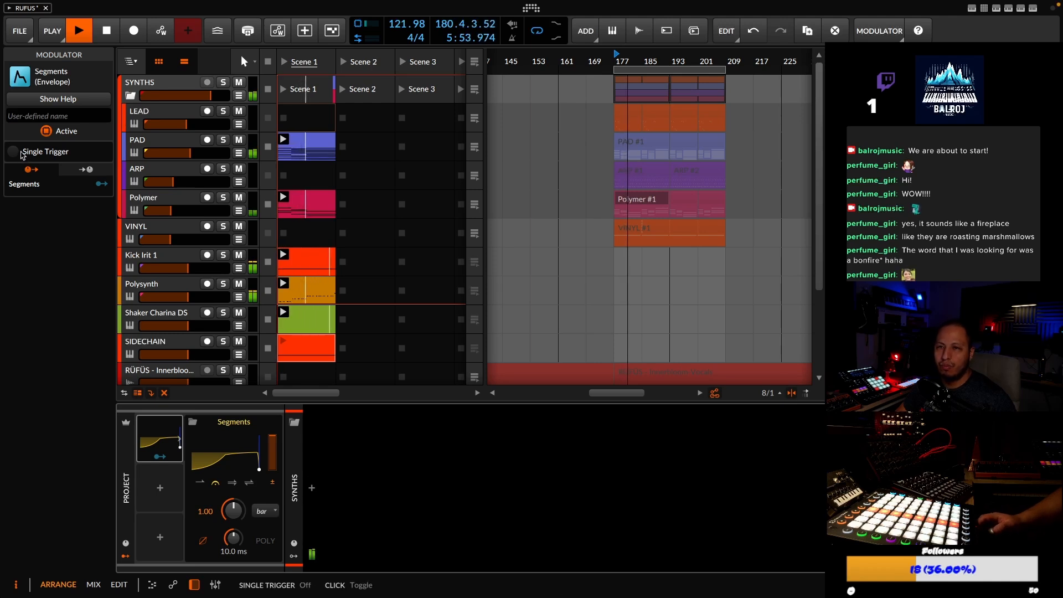
click(160, 440)
click(161, 440)
click(126, 460)
click(34, 273)
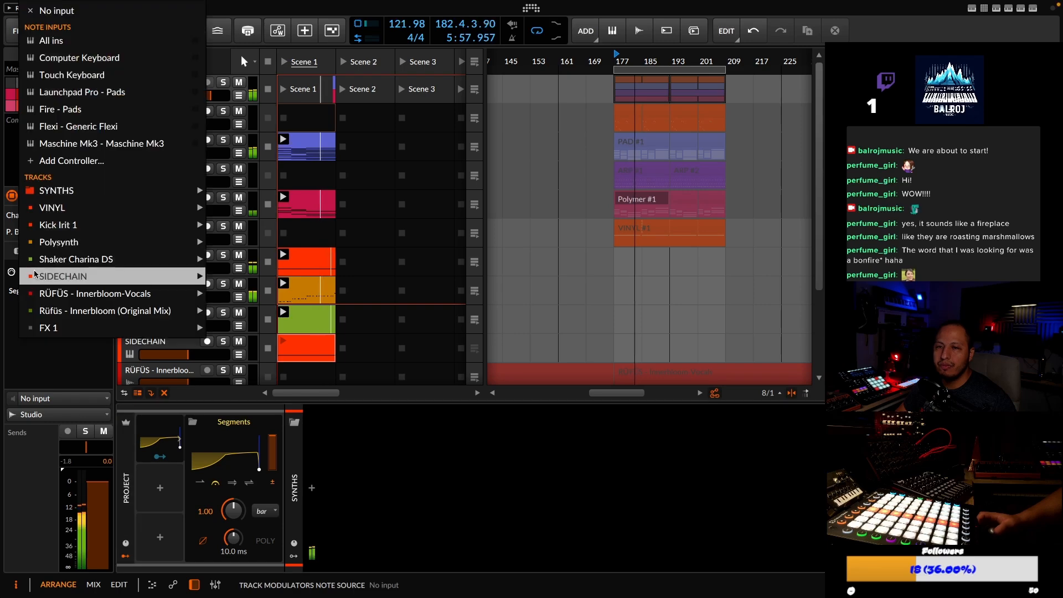
mouse_move(196, 275)
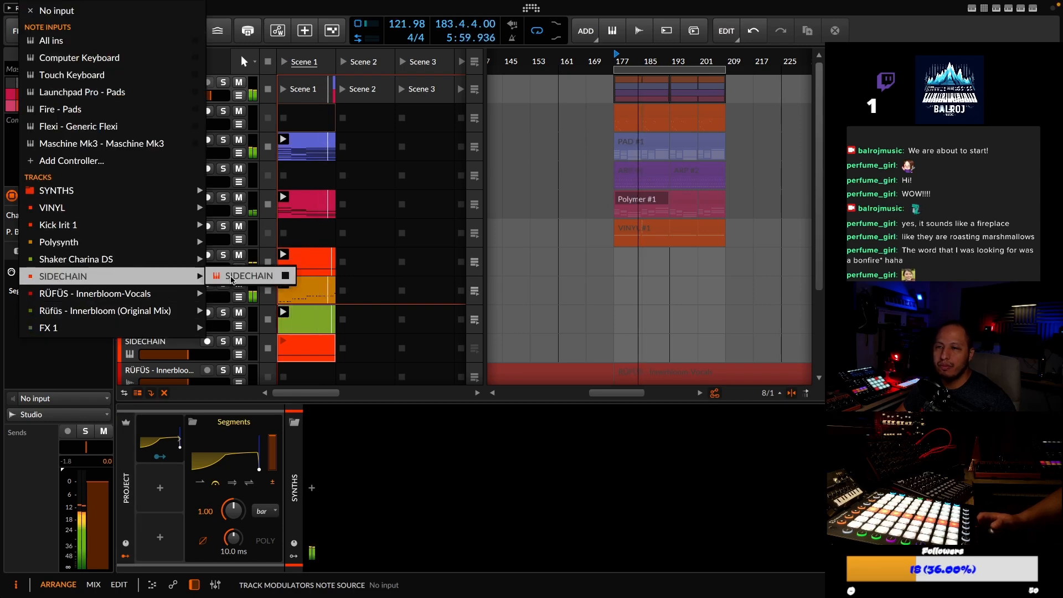
click(243, 276)
Set the project's Segments modulator to a quarter-note time unit and map it to the SYNTHS group's volume
scroll(210, 332, down, 2)
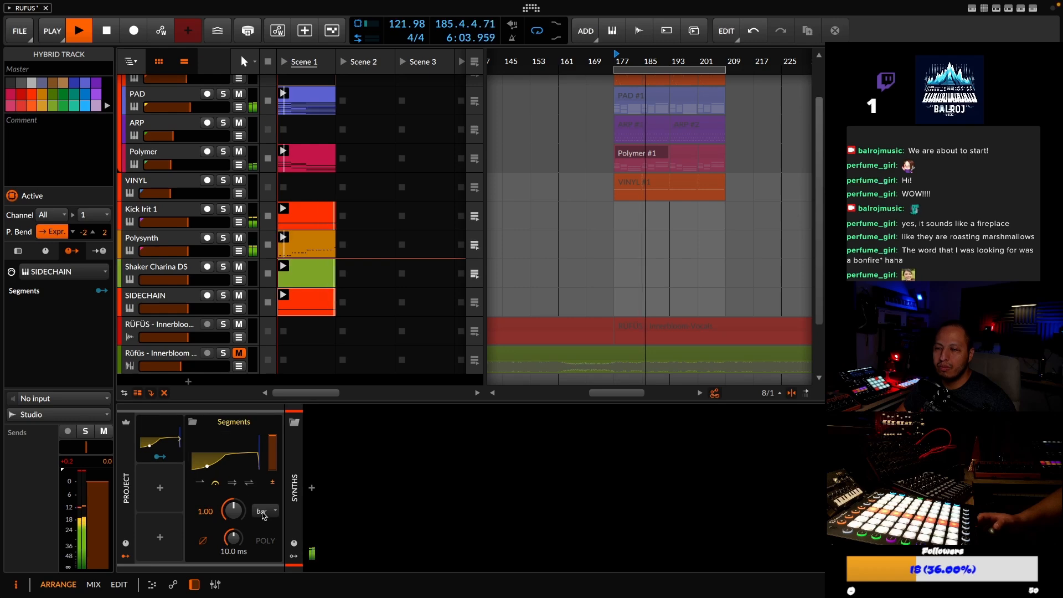
click(265, 511)
click(283, 279)
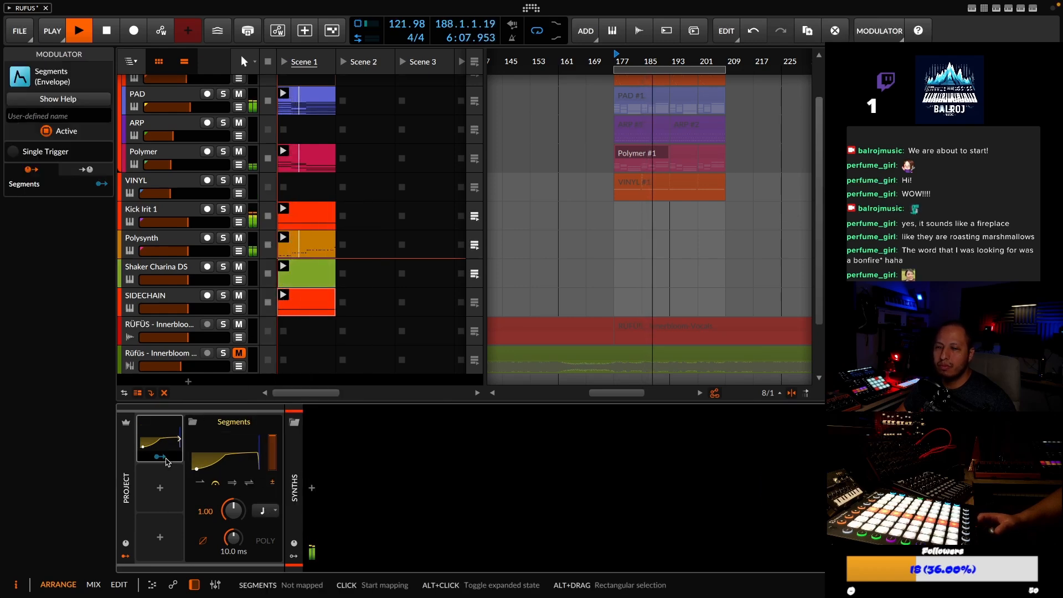
scroll(217, 110, up, 2)
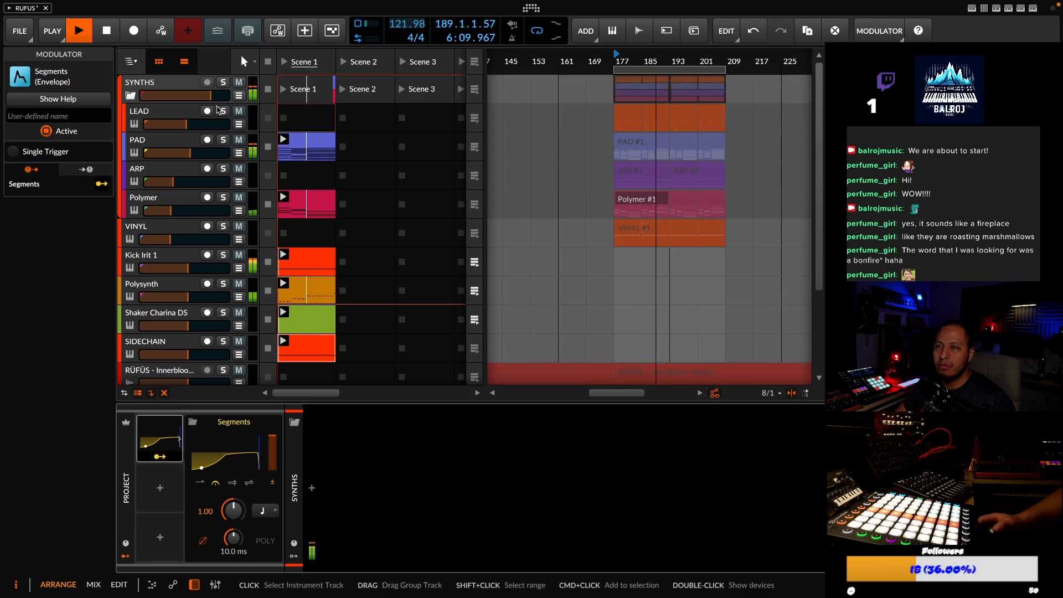
drag(209, 95, 214, 95)
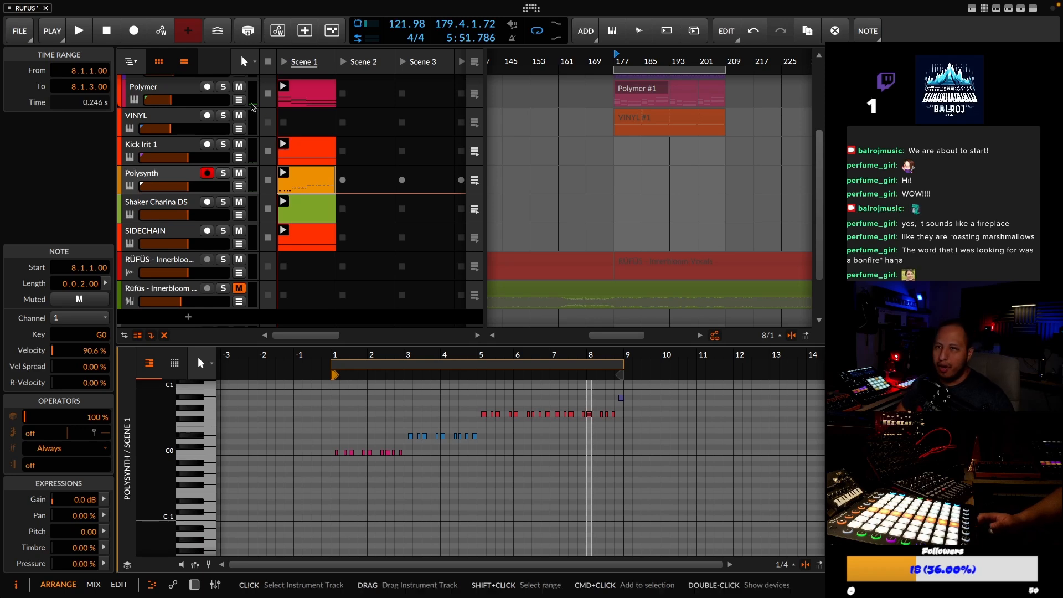
Rename the Polysynth track BASS and the Kick Irit 1 track KICK
scroll(249, 178, up, 4)
scroll(249, 178, down, 5)
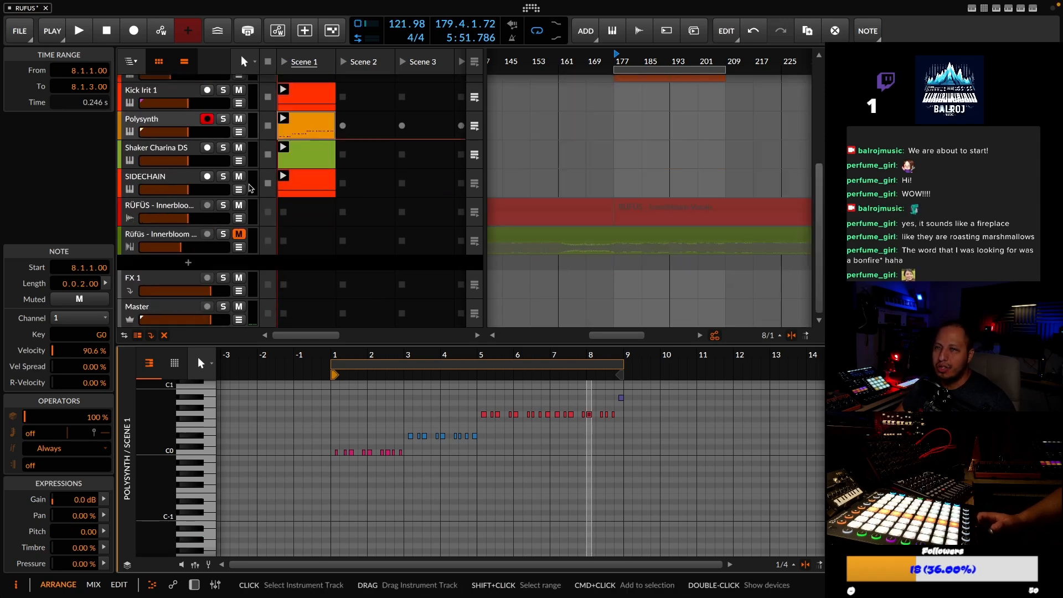
text(KICK)
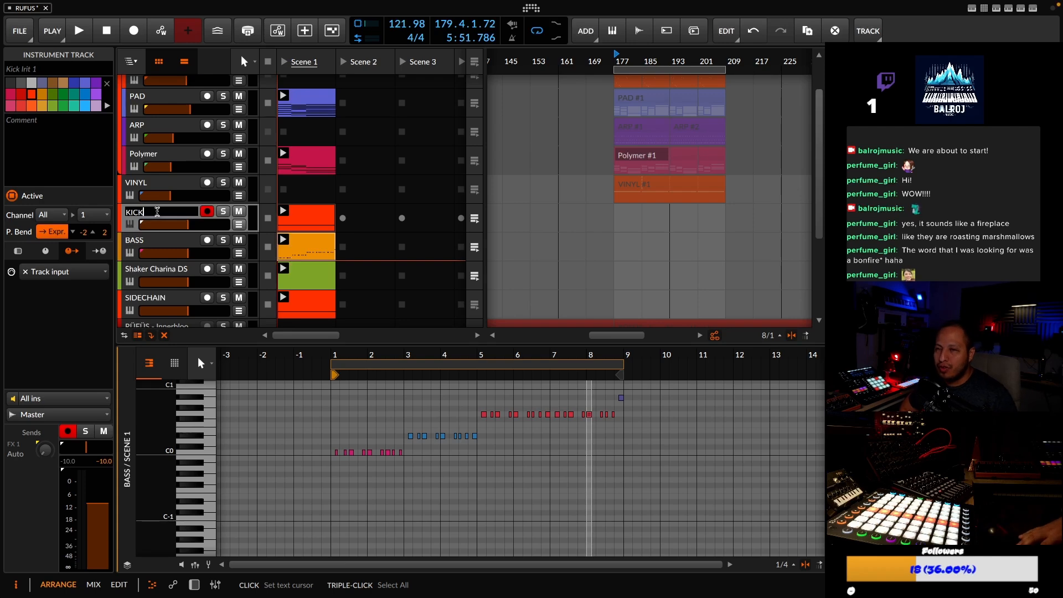
key(Return)
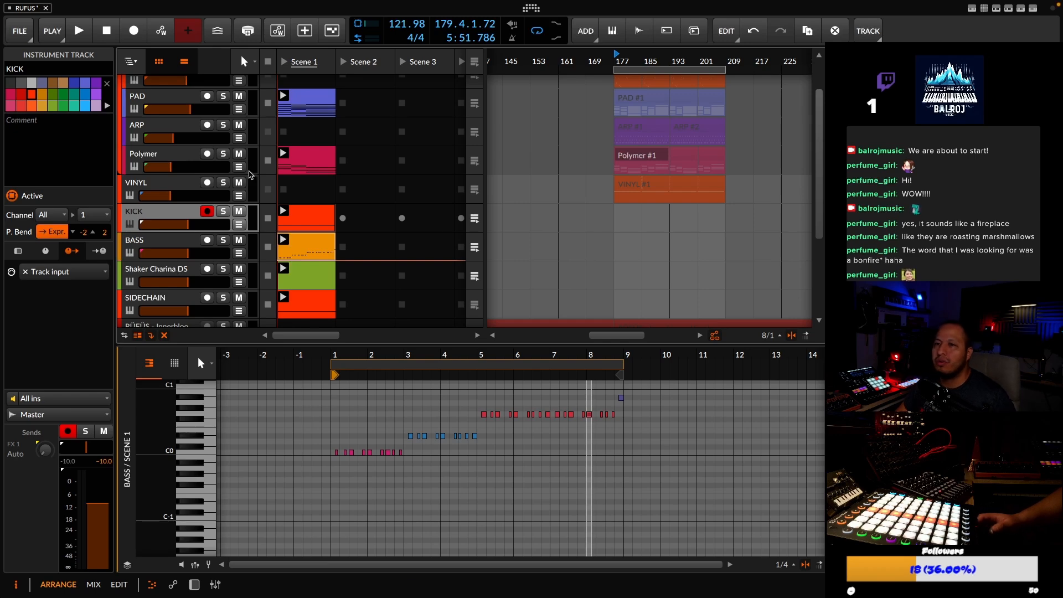
Rename the Polymer track in the SYNTHS group PAD 2
scroll(256, 227, up, 3)
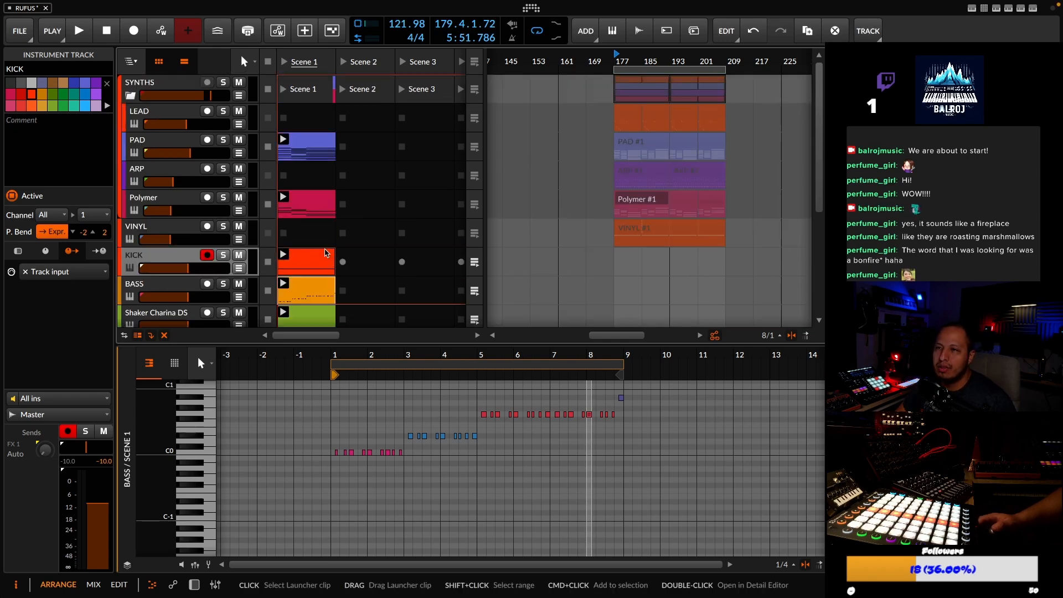
scroll(256, 199, down, 3)
scroll(256, 175, up, 3)
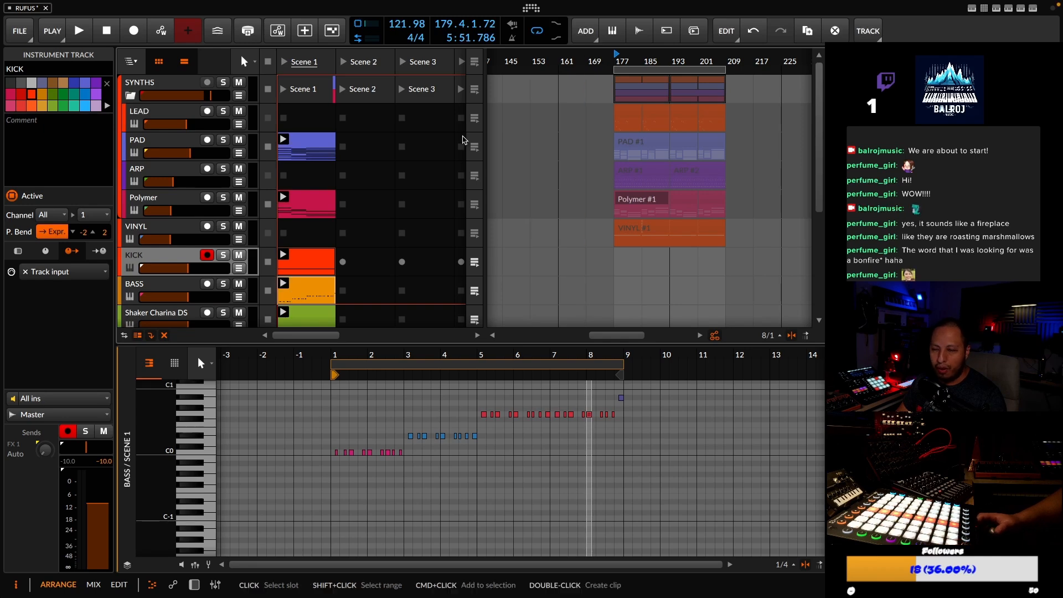
click(169, 207)
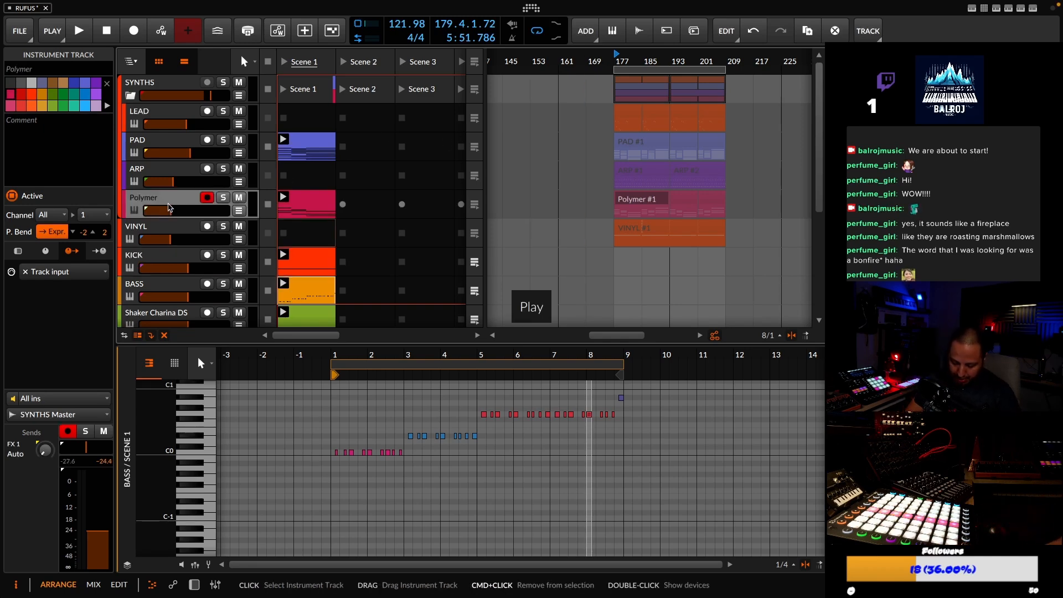
key(ctrl+r)
text(P)
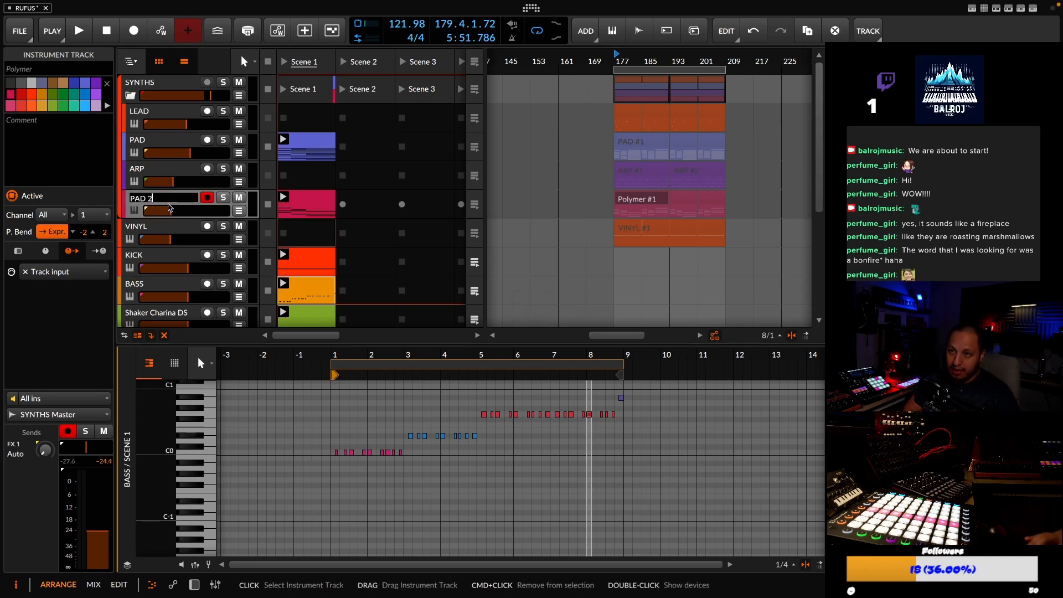
key(Return)
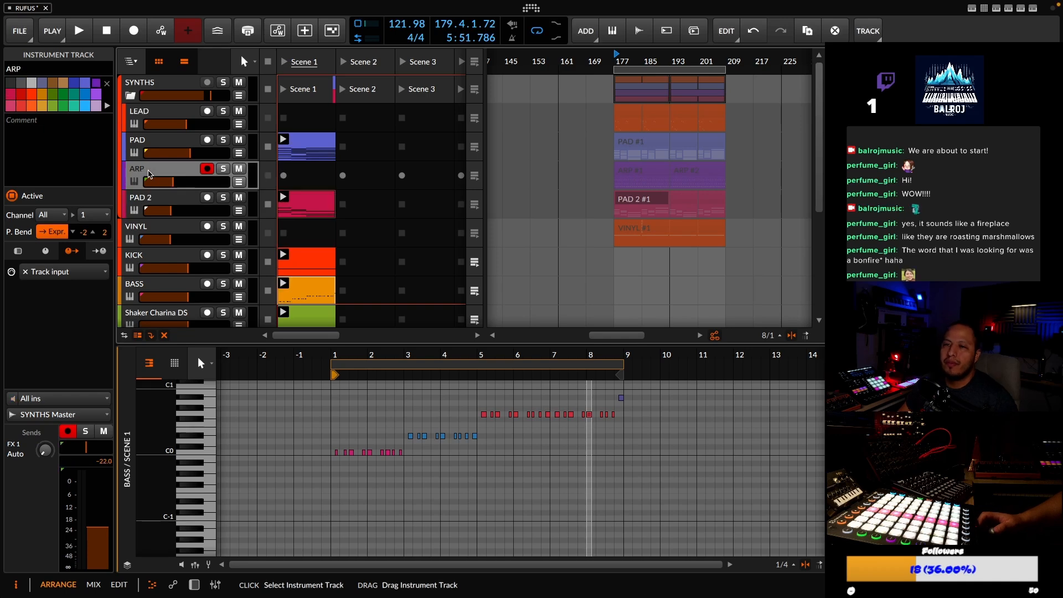
Move the PAD track below ARP and colour the SYNTHS group and its four tracks purple
drag(151, 144, 156, 174)
shift+click(157, 198)
right_click(157, 198)
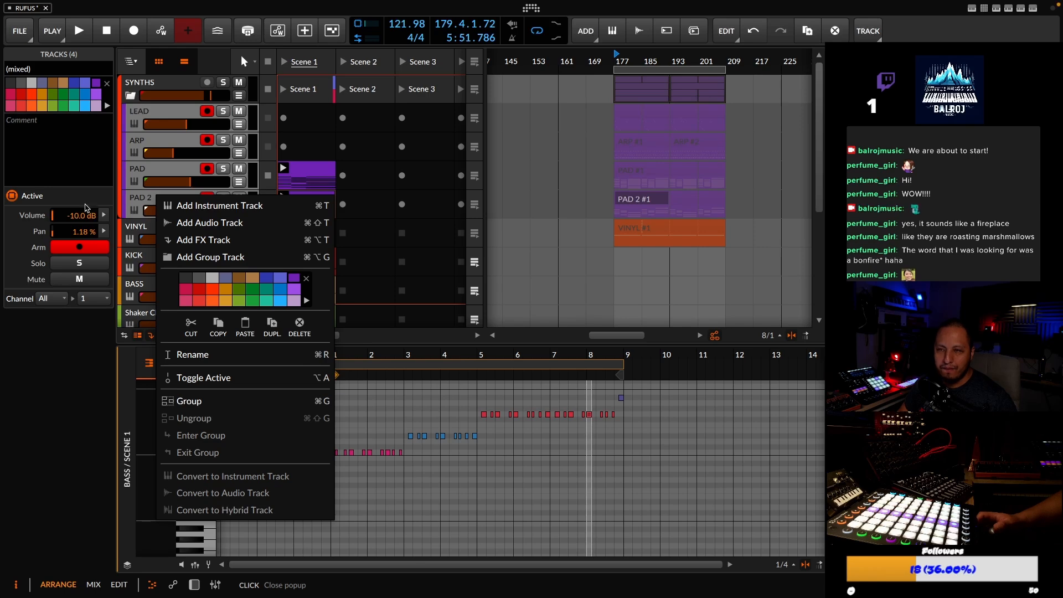
click(144, 115)
right_click(149, 84)
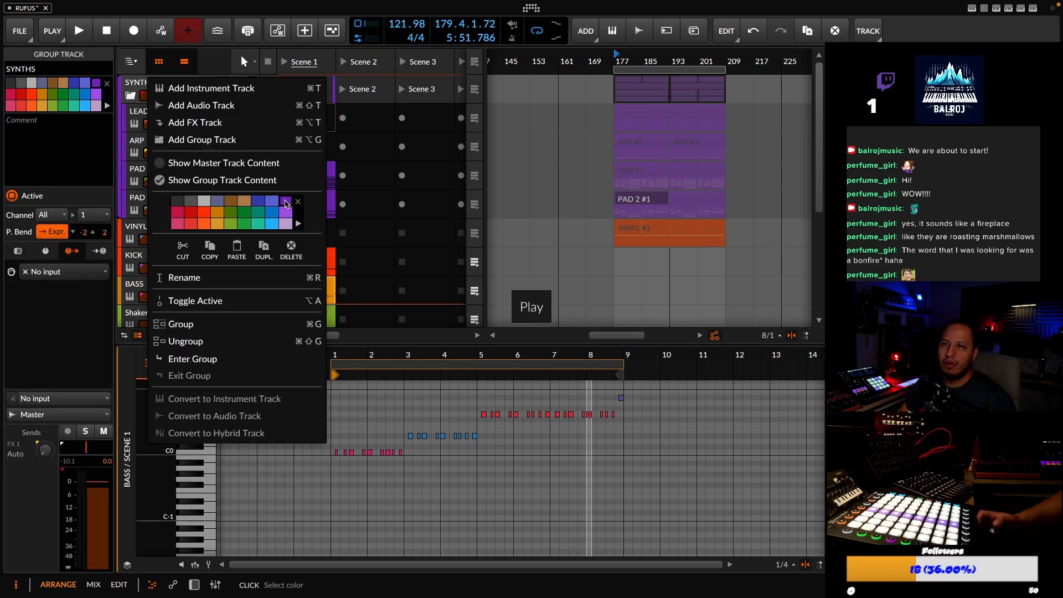
click(128, 86)
Group the KICK and BASS tracks and name the group KB
scroll(160, 231, down, 2)
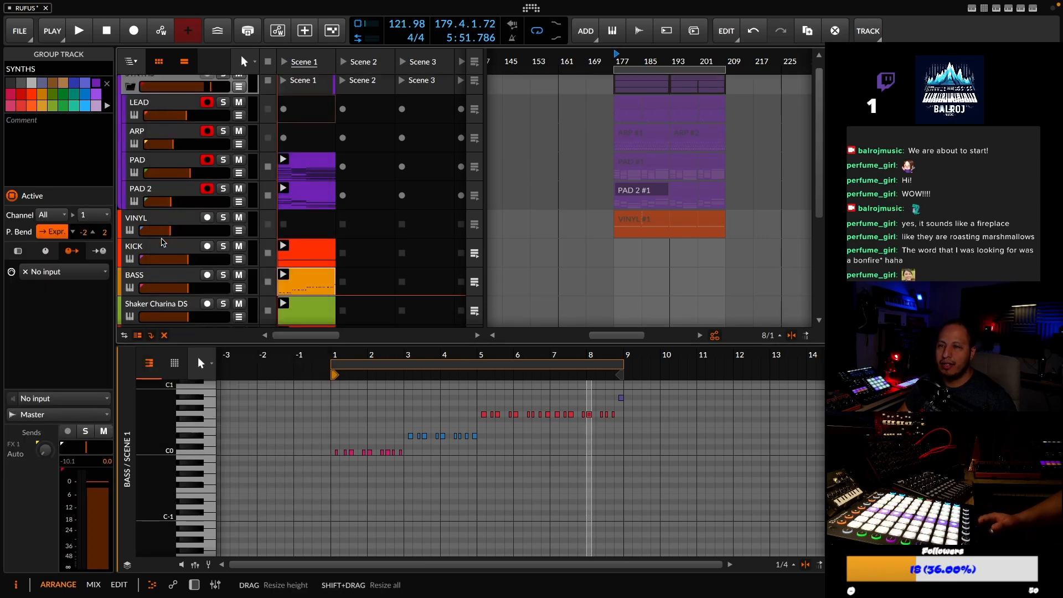
click(164, 213)
shift+click(164, 213)
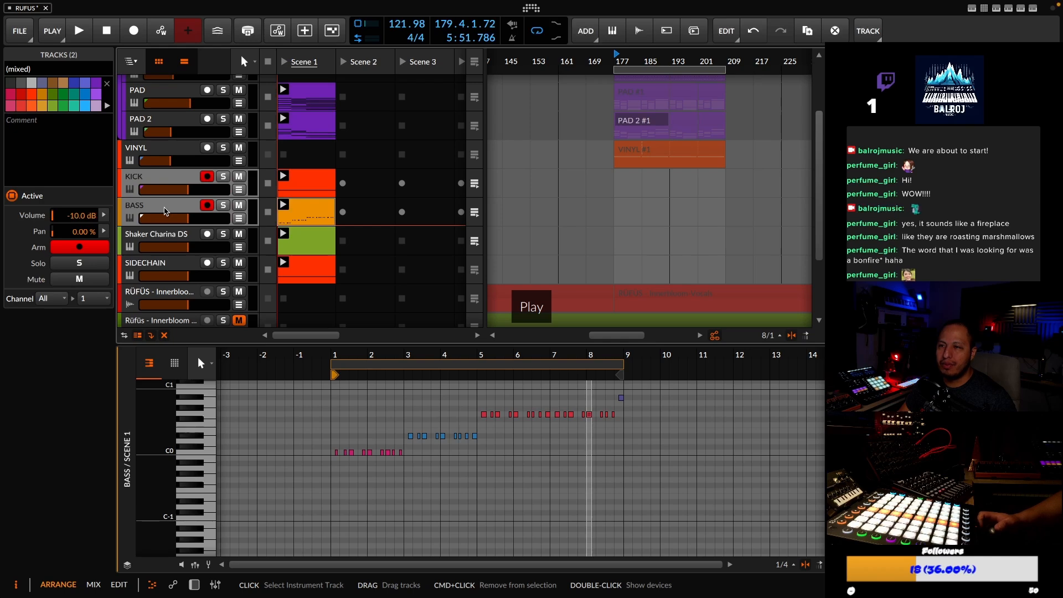
right_click(165, 210)
click(244, 416)
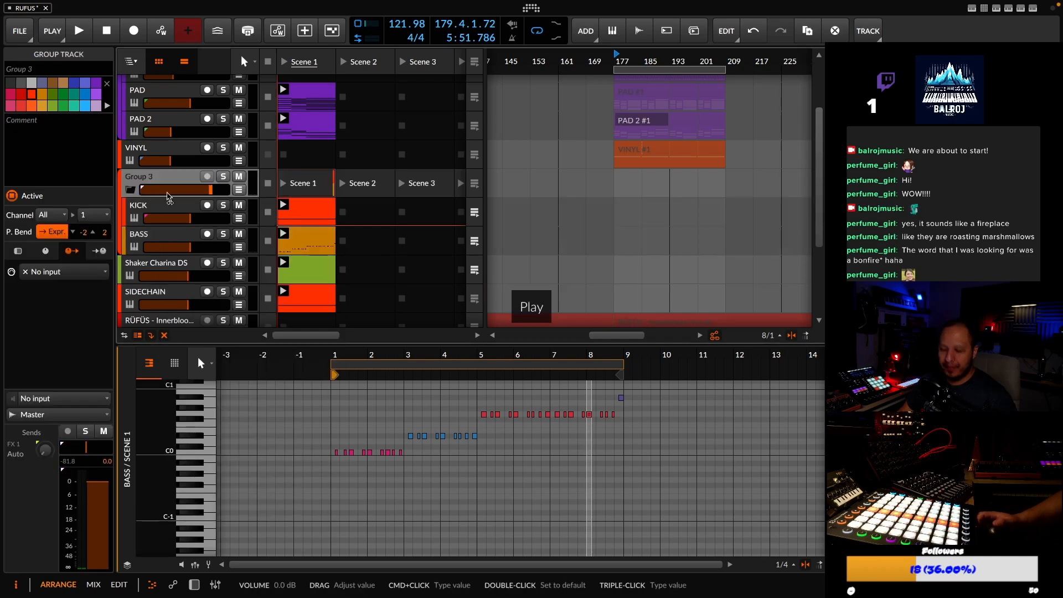
key(ctrl+r)
text(KB)
key(Return)
Move the SIDECHAIN track above the SYNTHS group at the start of the track list and colour it dark grey
scroll(167, 198, down, 2)
click(164, 231)
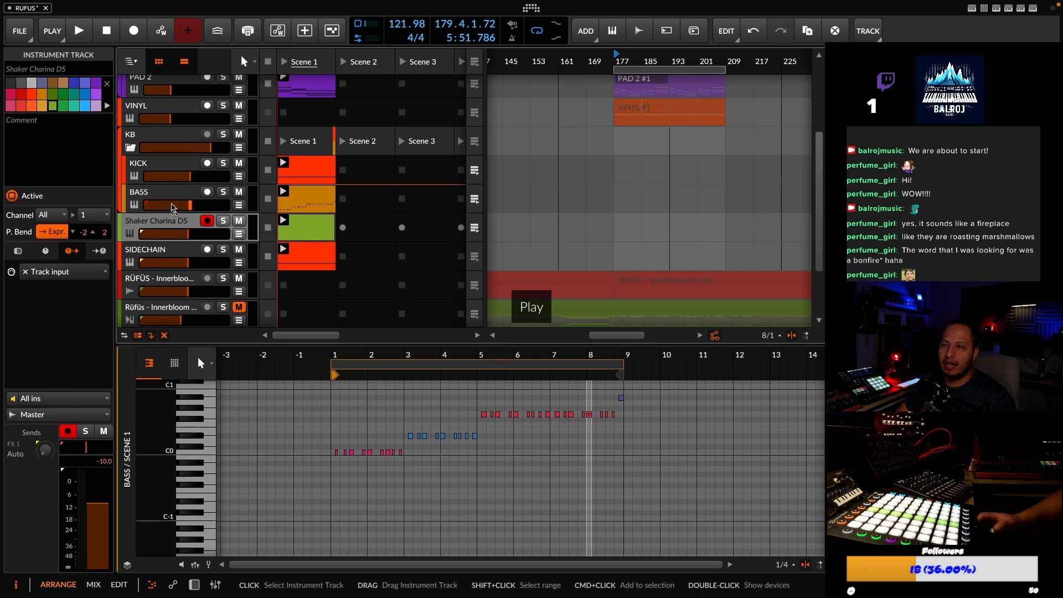
click(171, 254)
drag(171, 254, 158, 81)
right_click(157, 81)
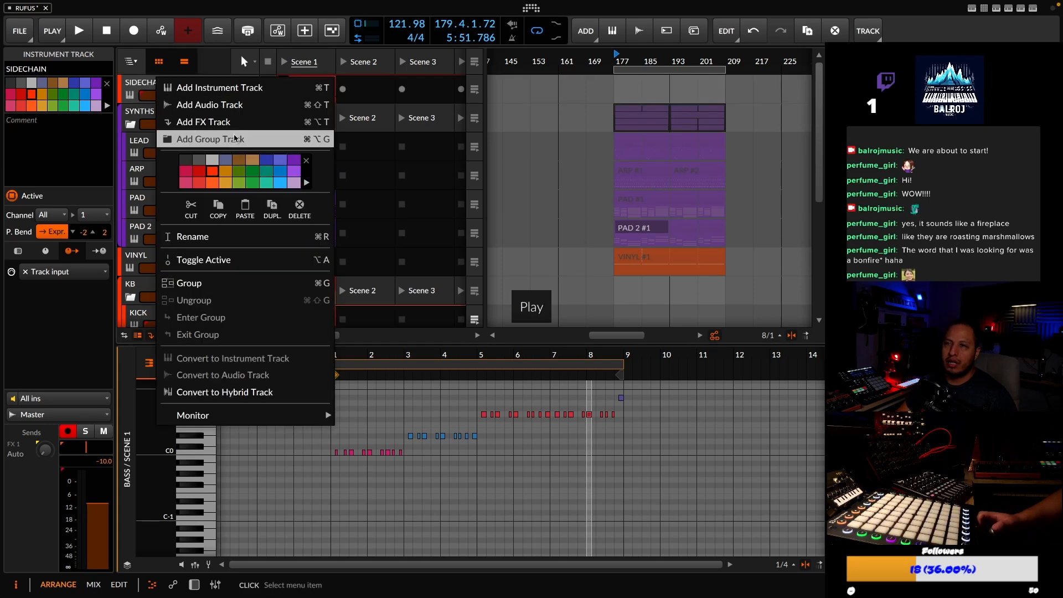
click(199, 161)
click(132, 81)
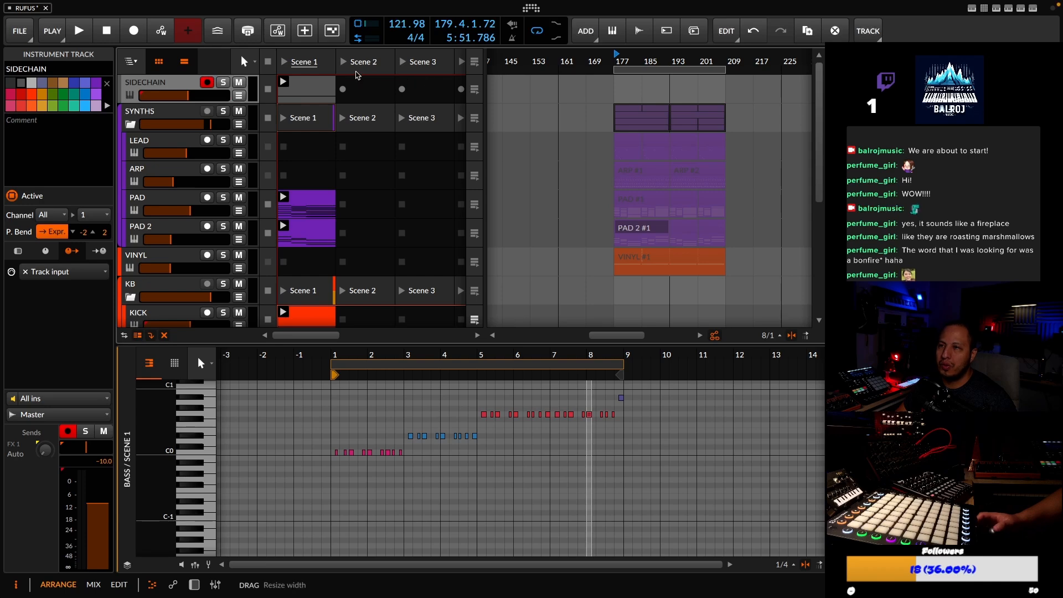
Group the two RÜFÜS Innerbloom audio tracks and name the group REFERENCE
scroll(165, 267, down, 5)
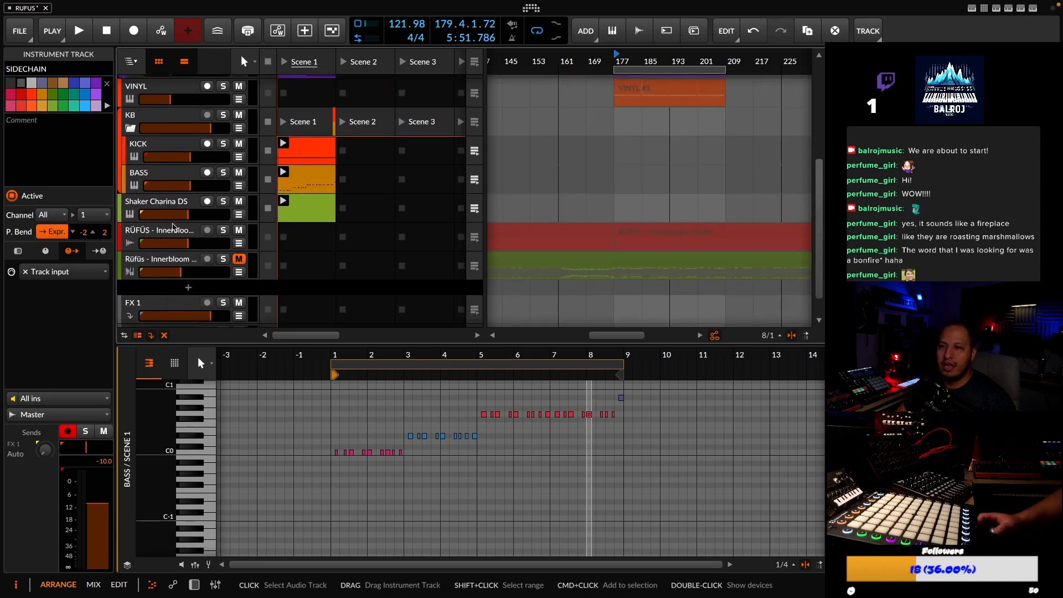
click(173, 233)
shift+click(173, 264)
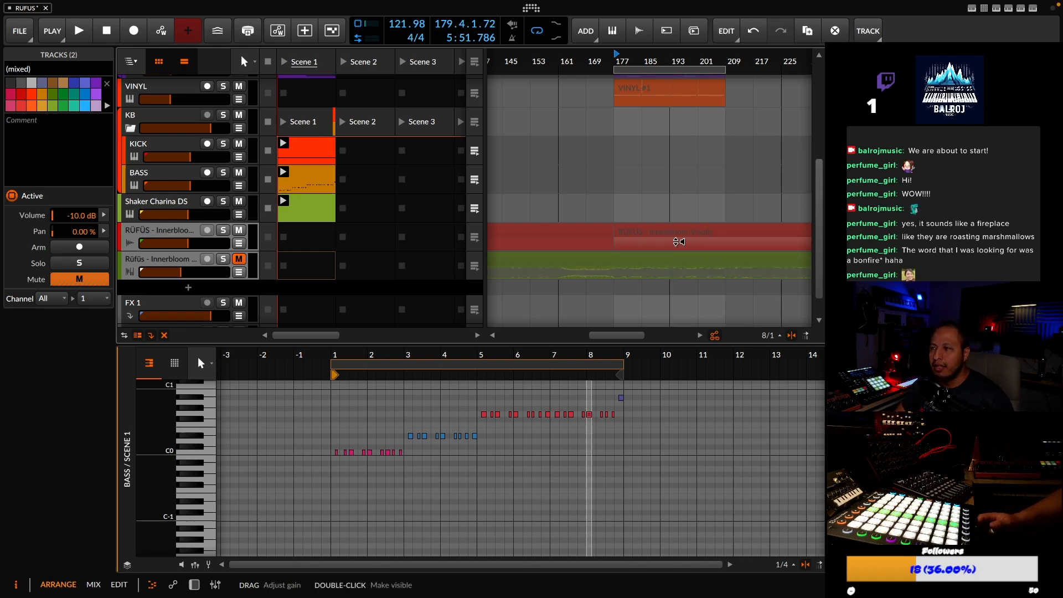
click(169, 231)
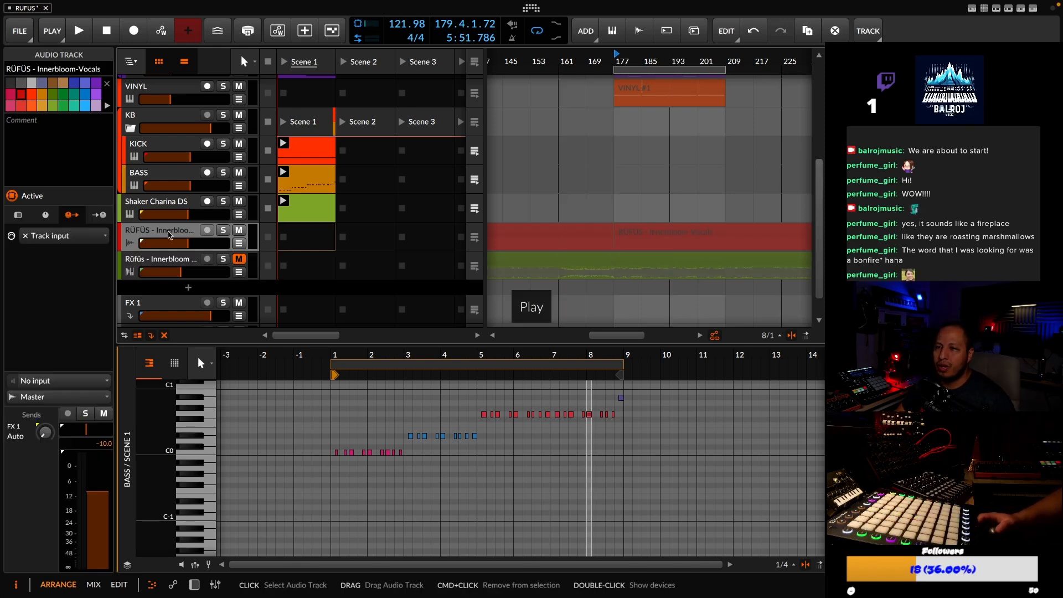
shift+click(171, 260)
right_click(172, 260)
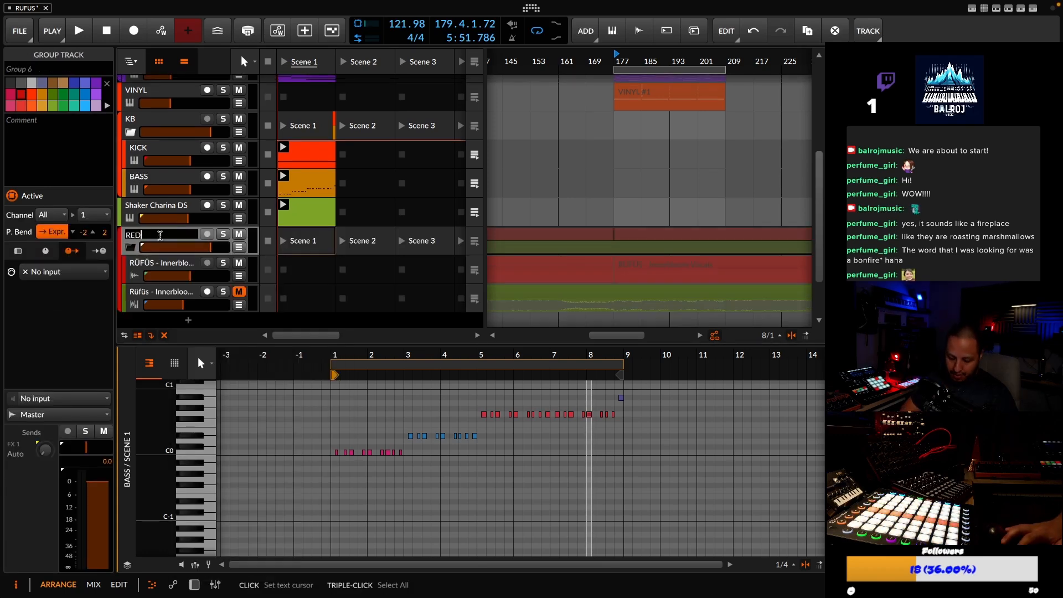
text(F)
text(FERENCE)
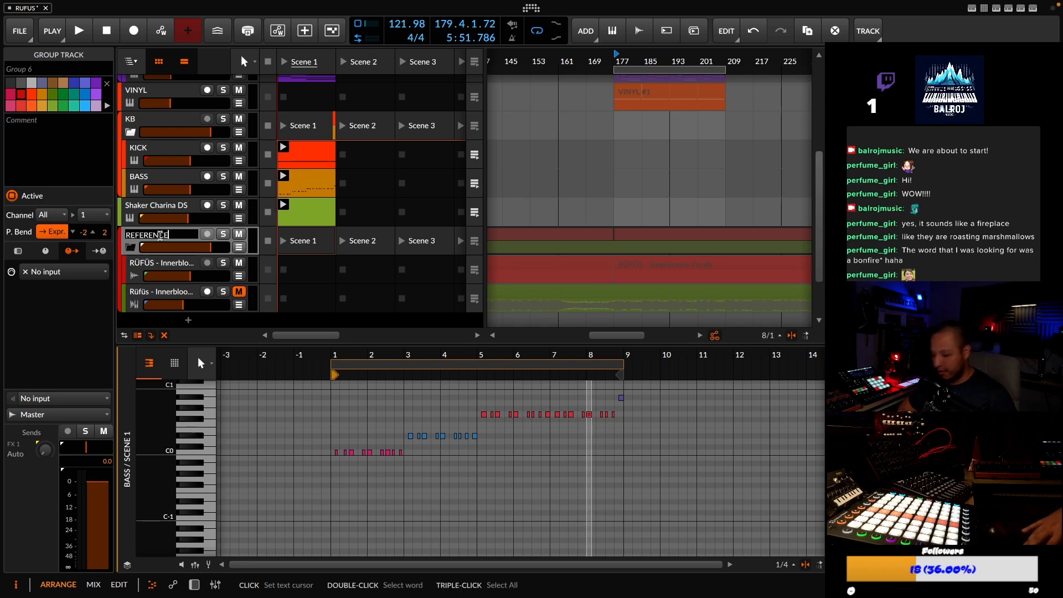
key(Return)
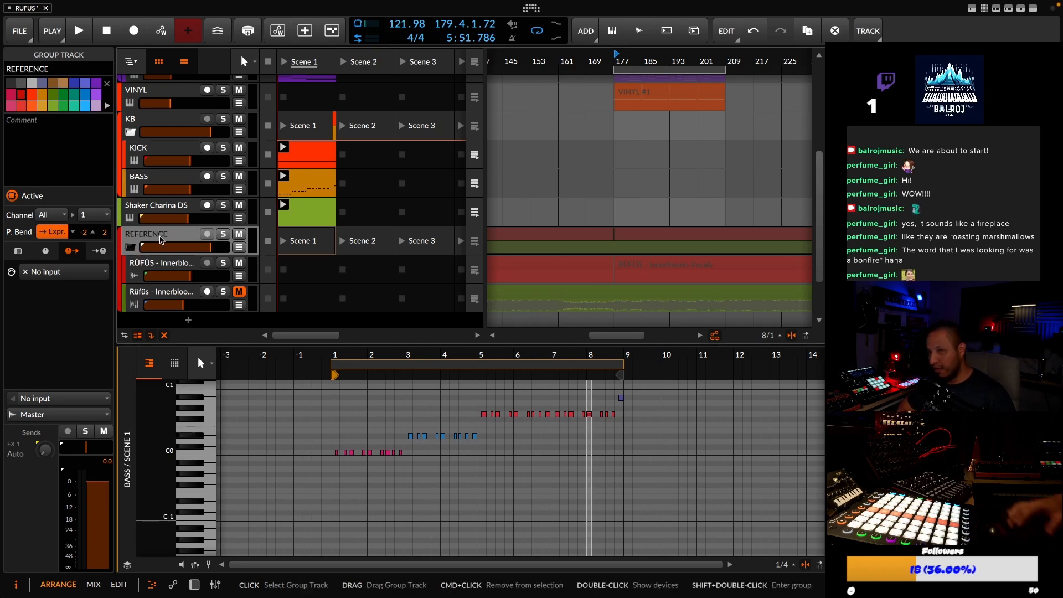
Colour the REFERENCE group and both Innerbloom tracks inside it amber
click(140, 264)
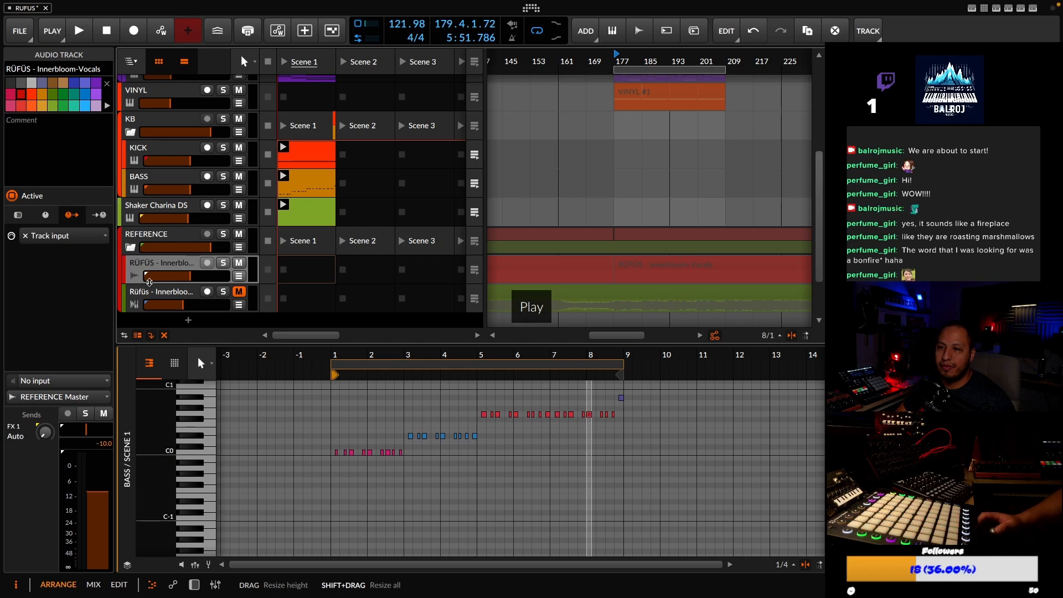
shift+click(141, 293)
right_click(151, 293)
click(219, 379)
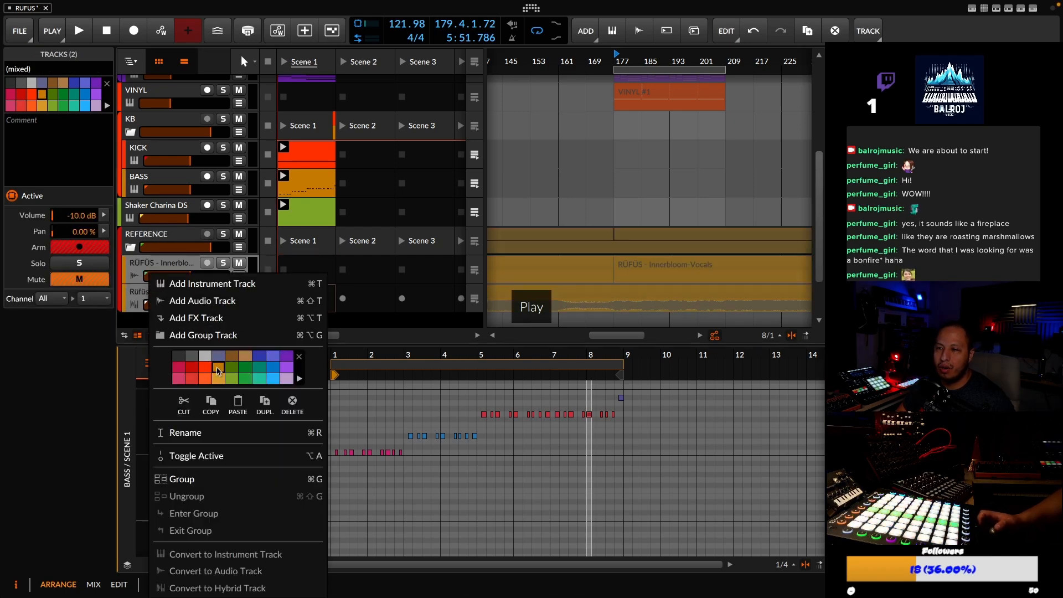
click(148, 238)
click(150, 239)
right_click(155, 239)
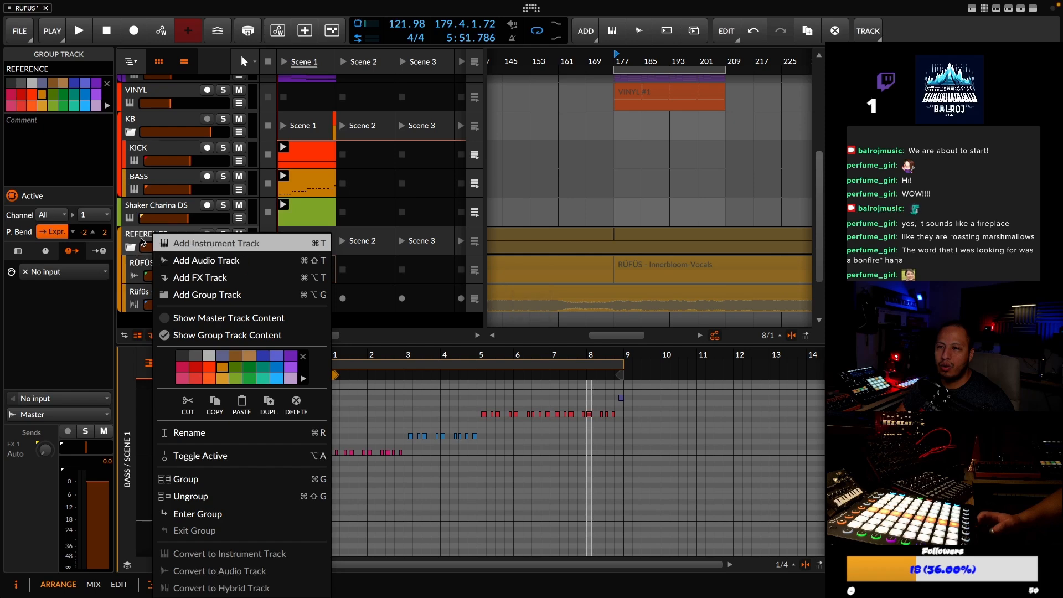
click(143, 241)
Colour the KB group and its KICK and BASS tracks green
scroll(144, 155, up, 3)
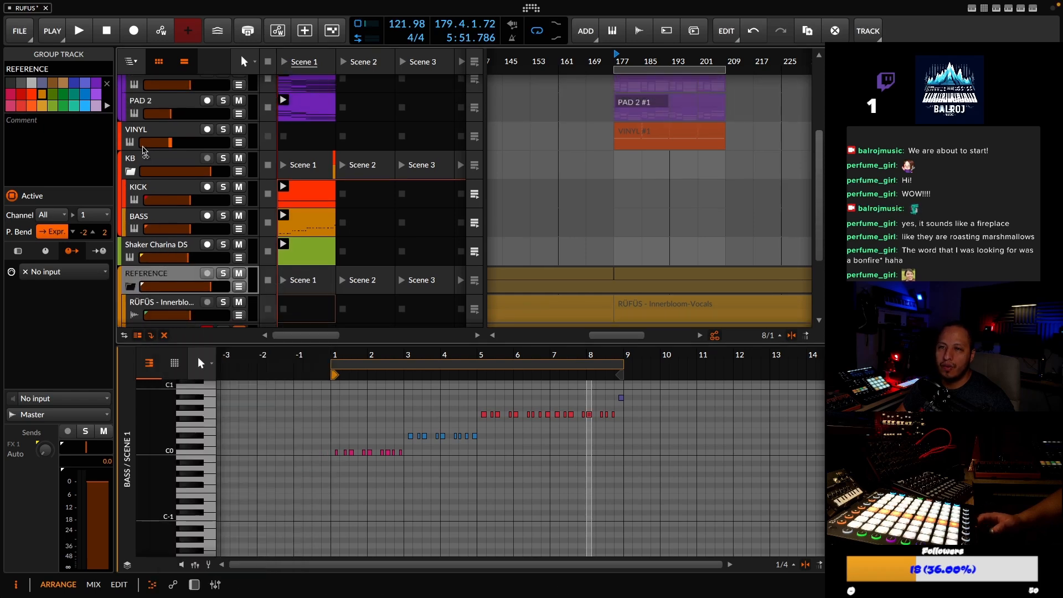
click(143, 153)
right_click(143, 156)
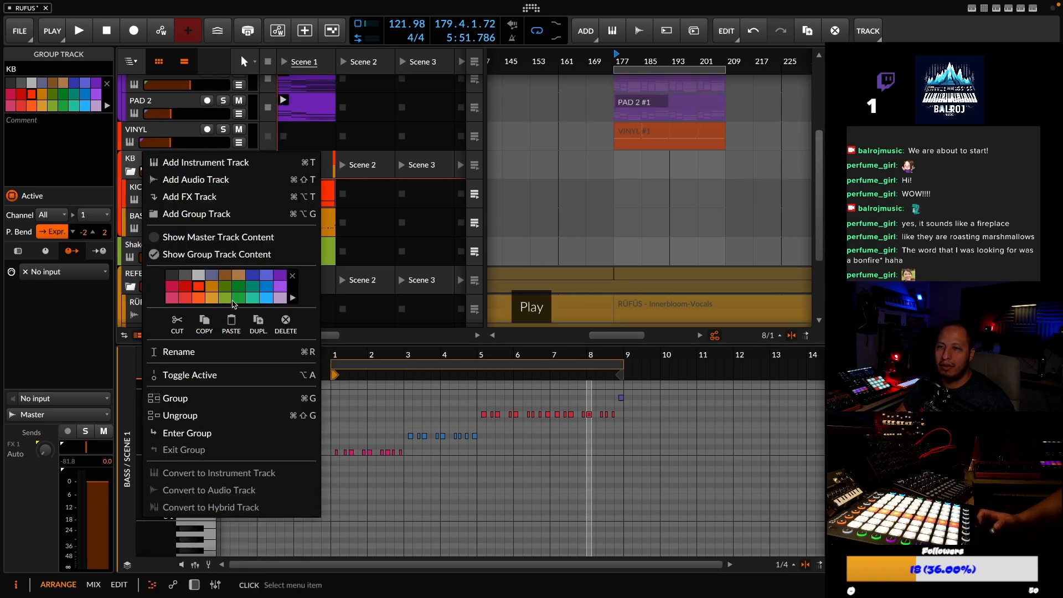
click(138, 186)
click(141, 187)
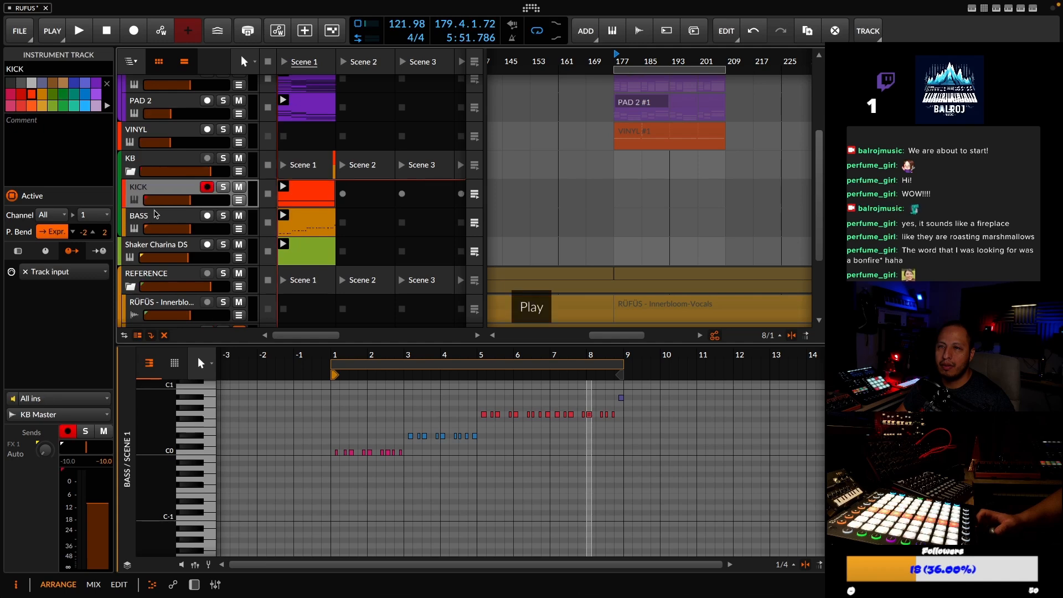
shift+click(158, 221)
right_click(158, 222)
click(240, 323)
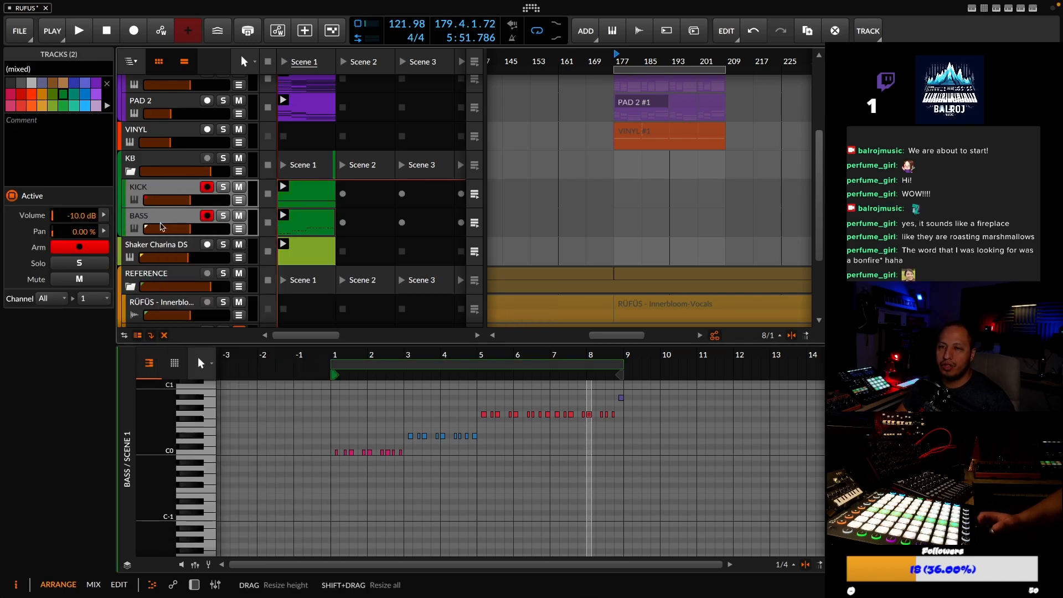
click(134, 160)
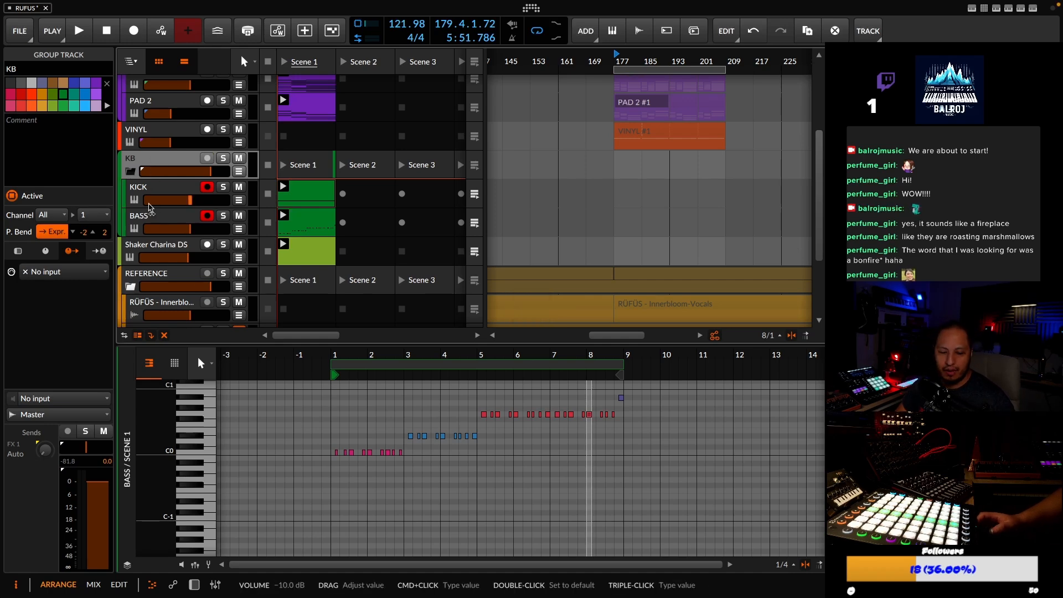
Open the Shaker Charina DS clip for note editing, solo its track and play it briefly
click(161, 247)
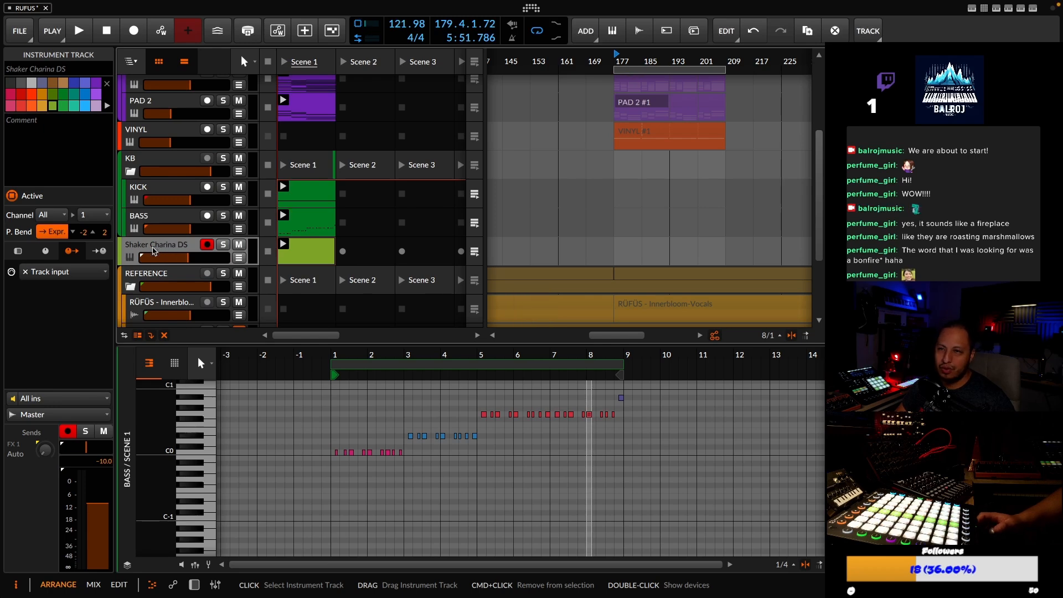
double_click(302, 256)
key(s)
click(284, 243)
click(188, 247)
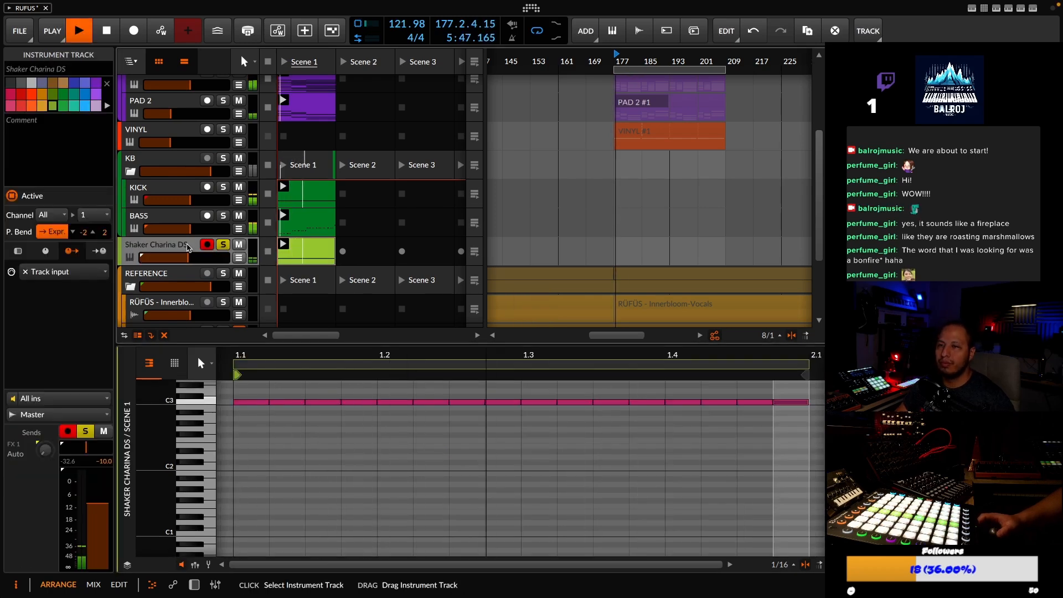
key(space)
Randomise the velocities of all notes in the shaker clip using the velocity histogram's Chaos amount
key(ctrl+a)
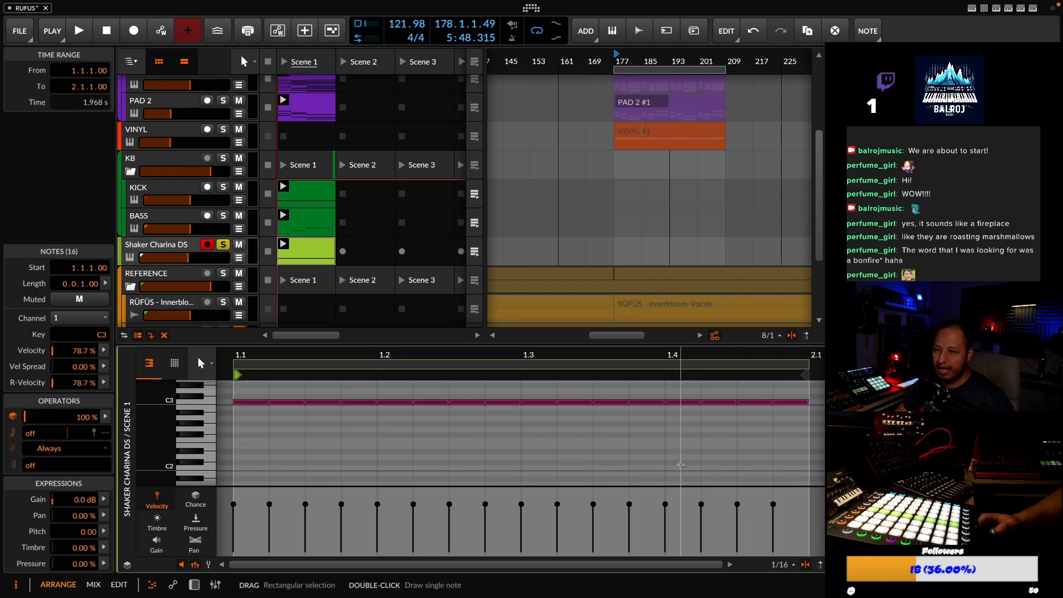
click(104, 350)
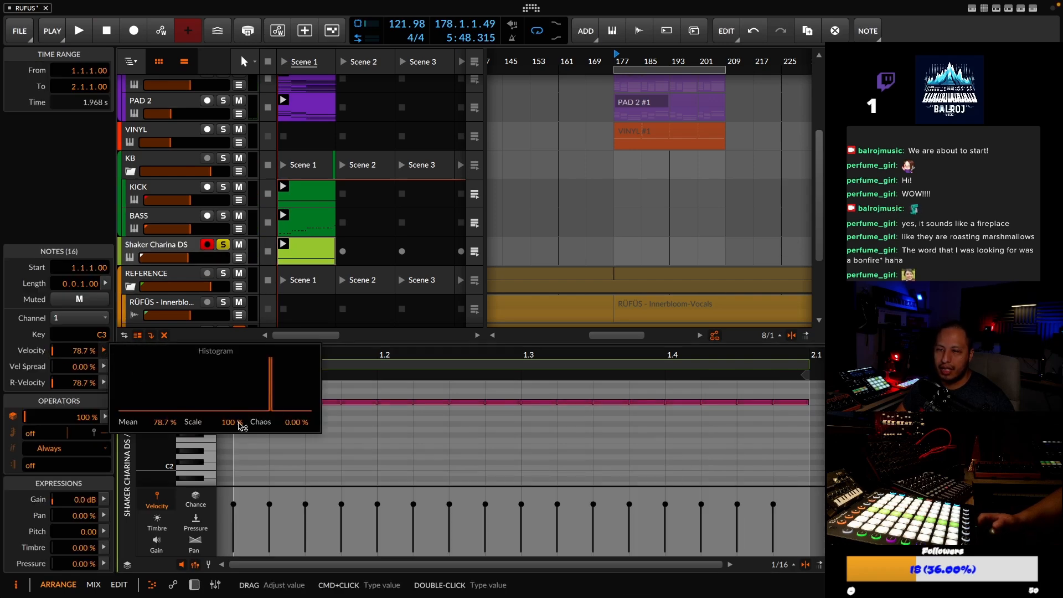
drag(296, 422, 296, 380)
drag(299, 425, 292, 396)
Play the randomised shaker loop and solo the KICK and BASS tracks alongside it
key(space)
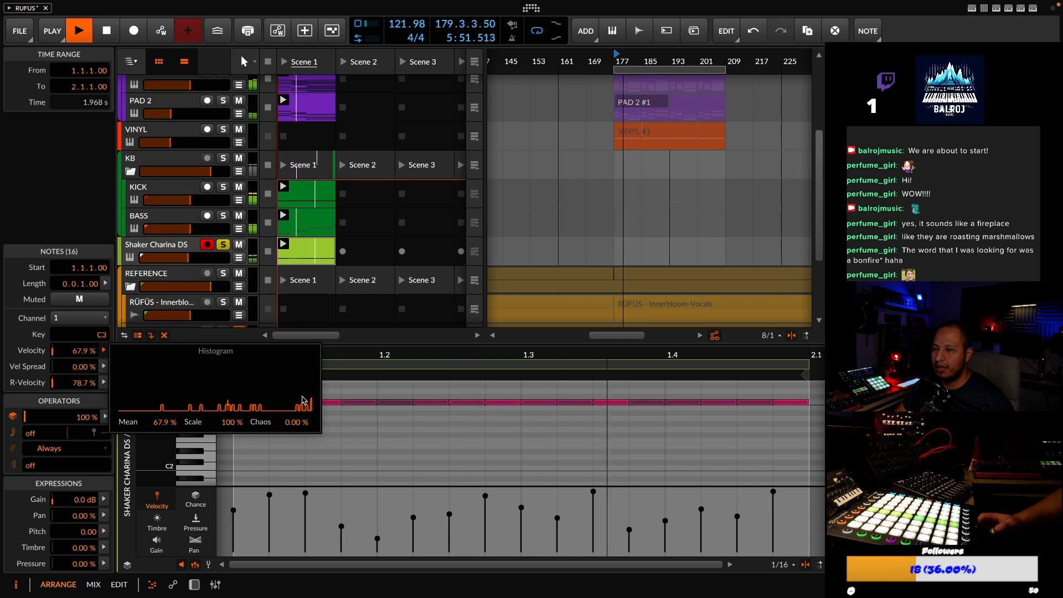
click(349, 368)
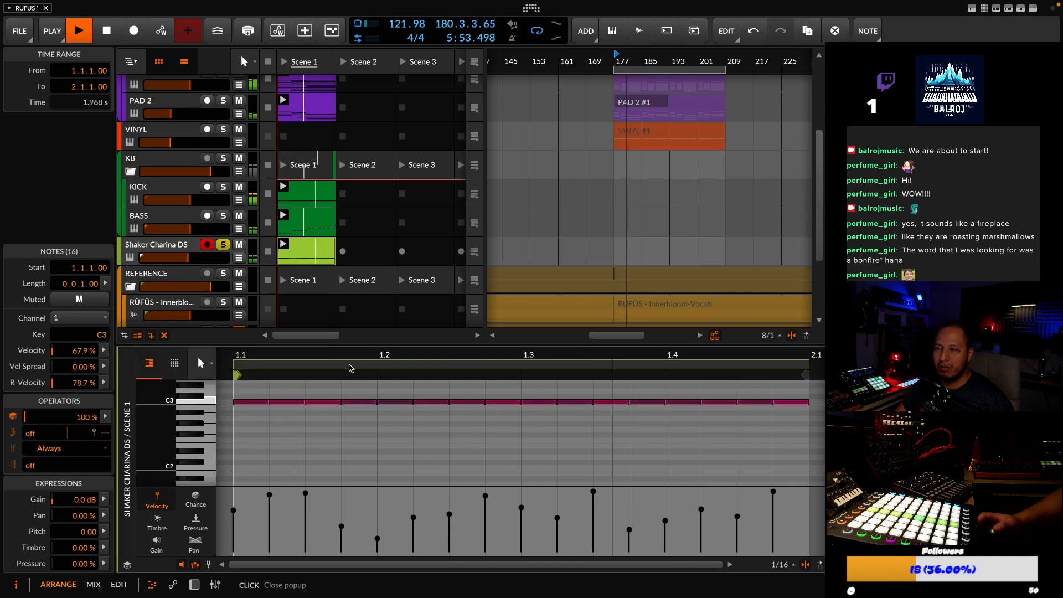
click(224, 187)
click(223, 215)
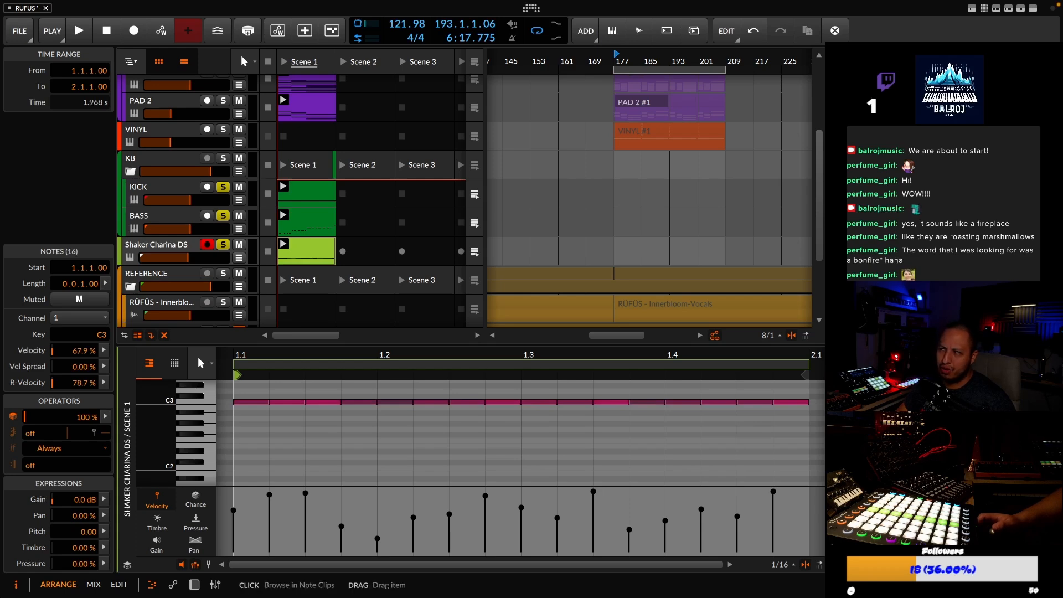
Add the CLAPS clip as a new instrument track below the REFERENCE group and show the track's devices
key(d)
click(131, 357)
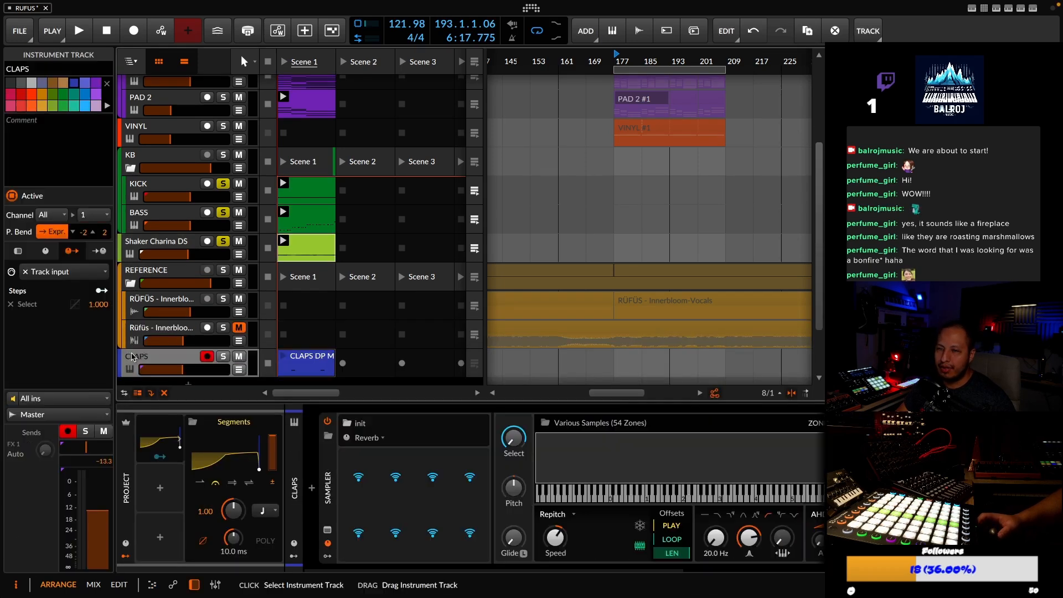
Show the CLAPS track's modulators and expand its two-step Steps modulator
click(303, 366)
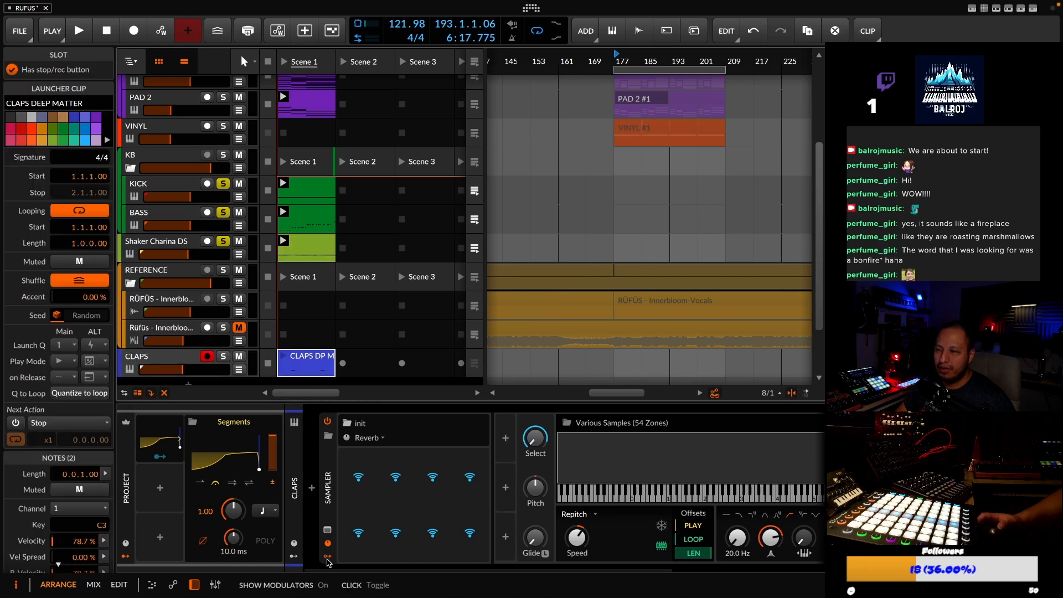
click(293, 555)
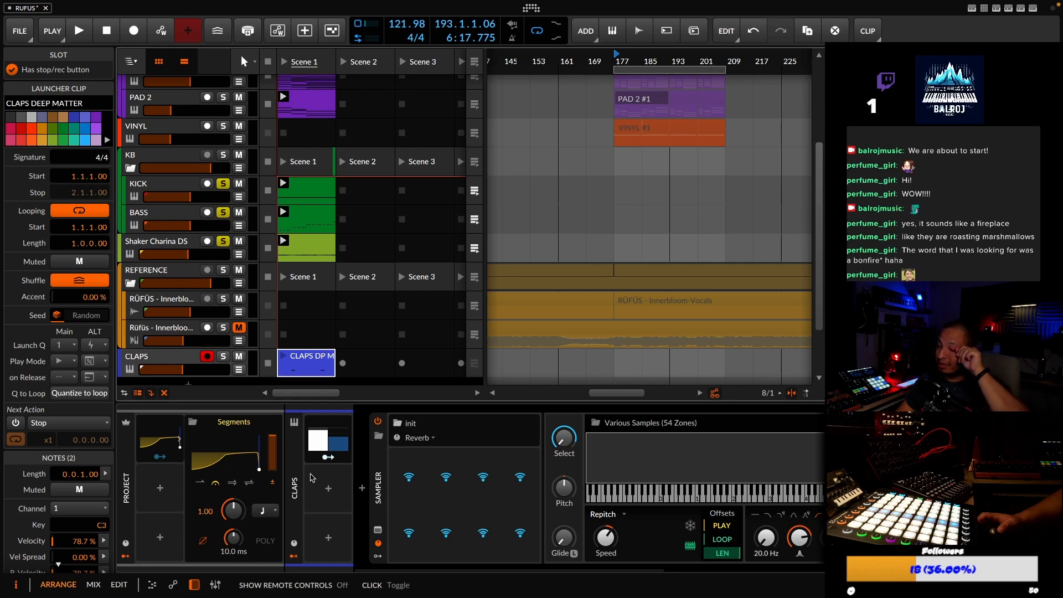
click(328, 446)
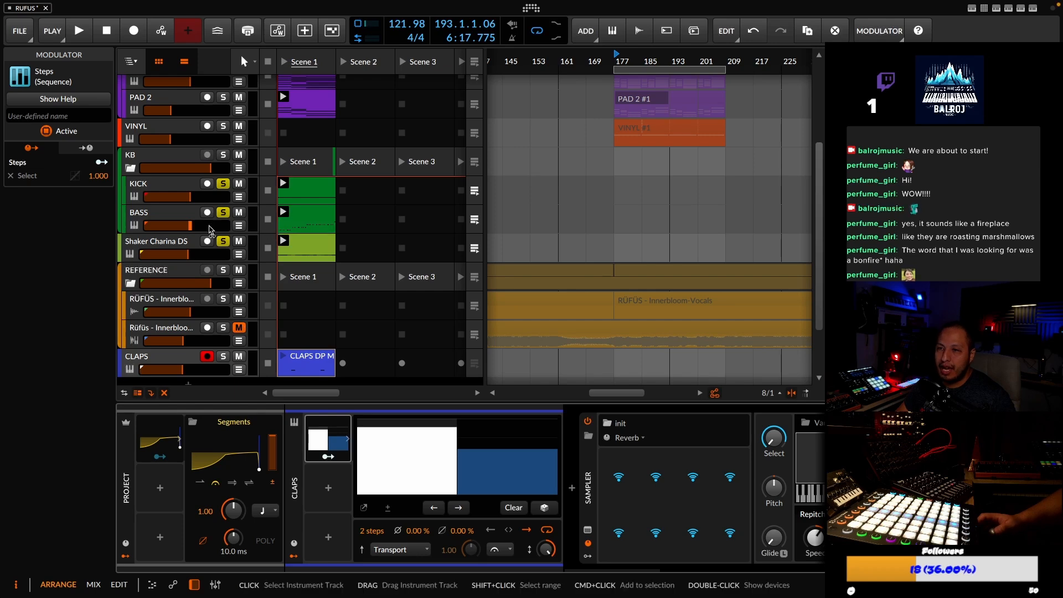
Randomise the CLAPS Steps modulator twice during playback, lower its first step to a little under half height, and stop playback
key(space)
click(543, 508)
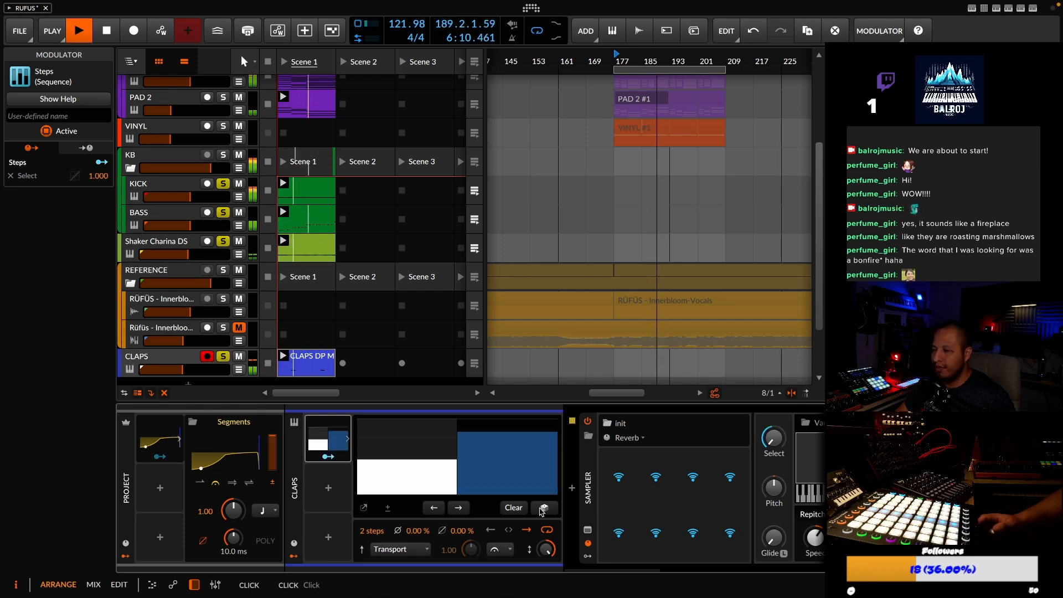
click(549, 510)
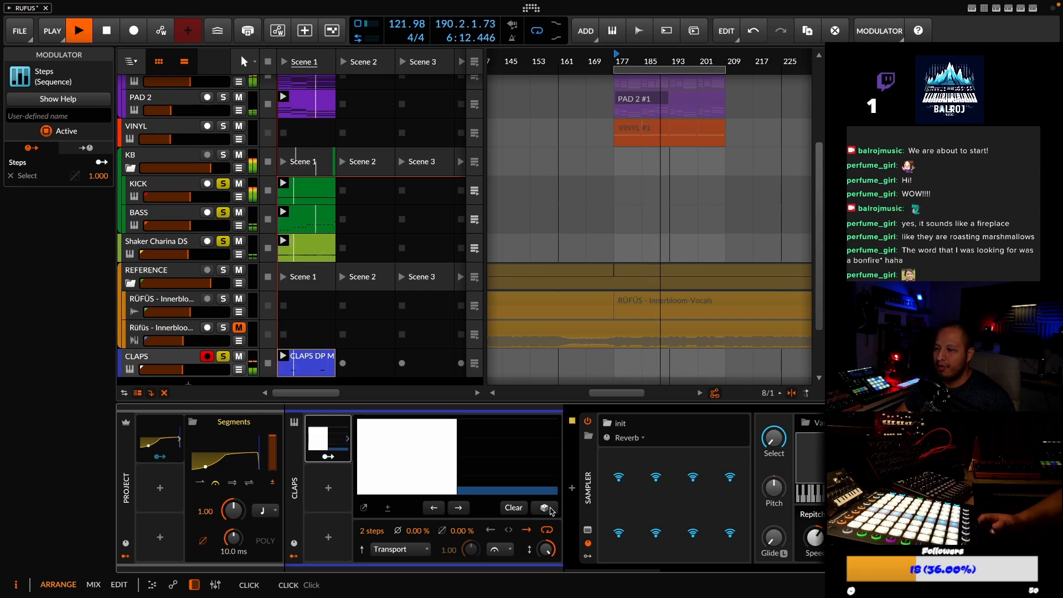
mouse_move(415, 456)
mouse_down()
mouse_move(402, 462)
mouse_move(393, 502)
mouse_move(403, 459)
mouse_up()
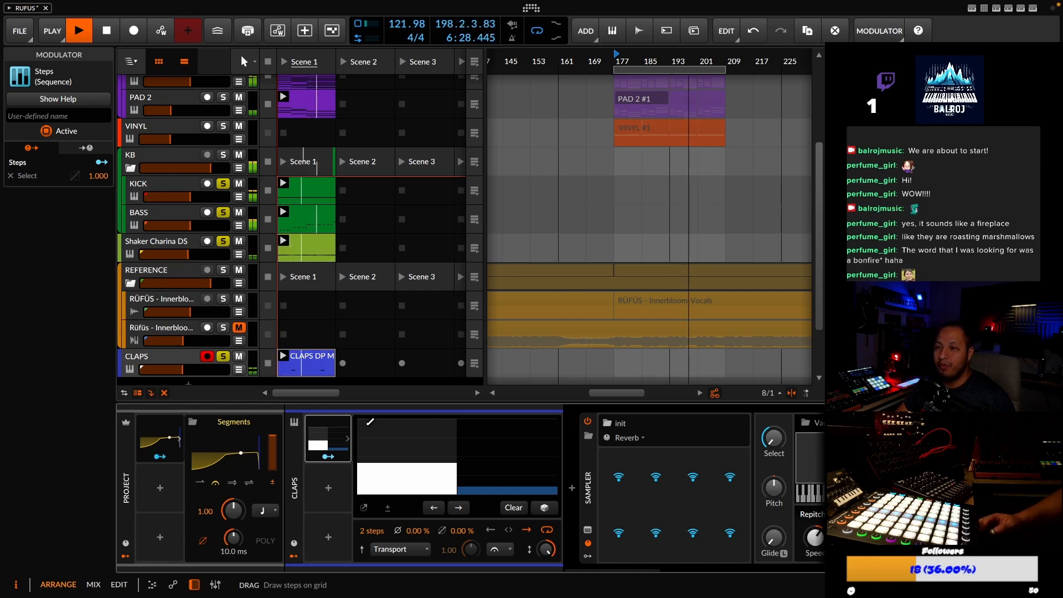
key(space)
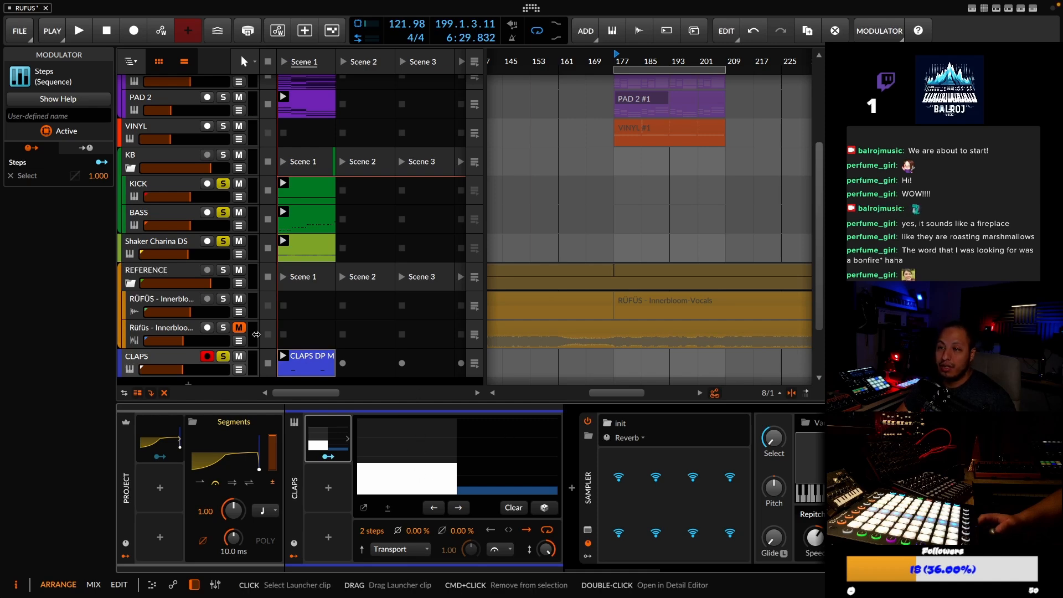
Move the CLAPS track directly below Shaker Charina DS, above the REFERENCE group, and check the track order during playback
drag(166, 361, 180, 255)
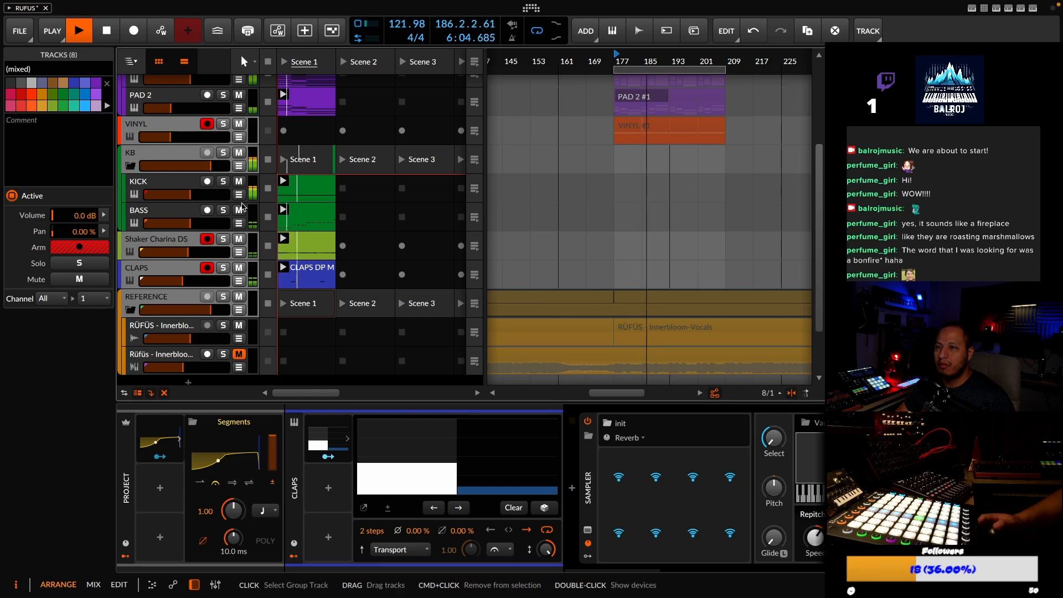
scroll(255, 202, up, 1)
scroll(256, 202, up, 3)
scroll(278, 212, down, 3)
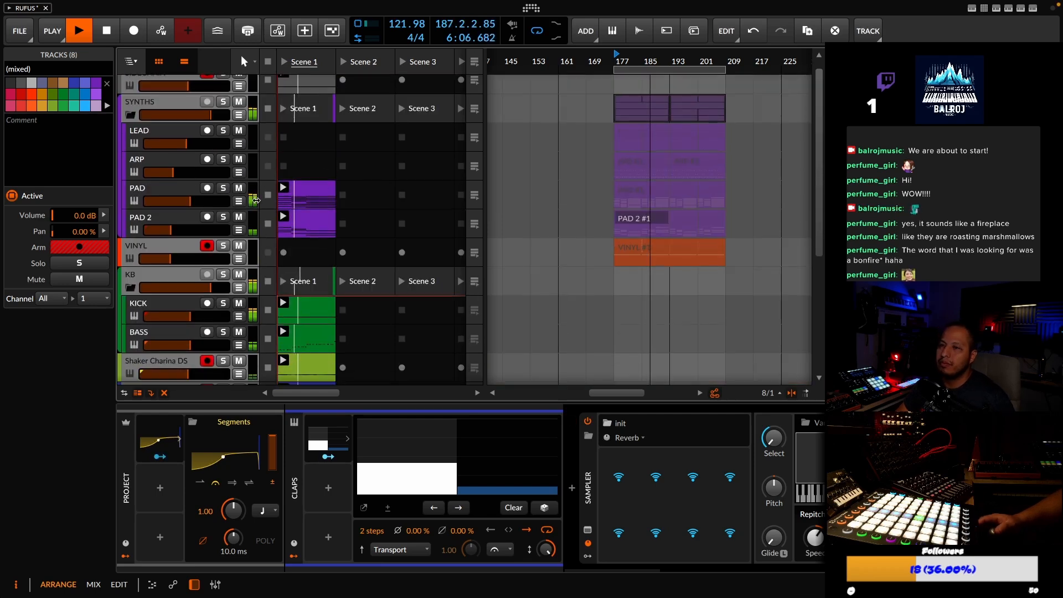
scroll(166, 145, up, 3)
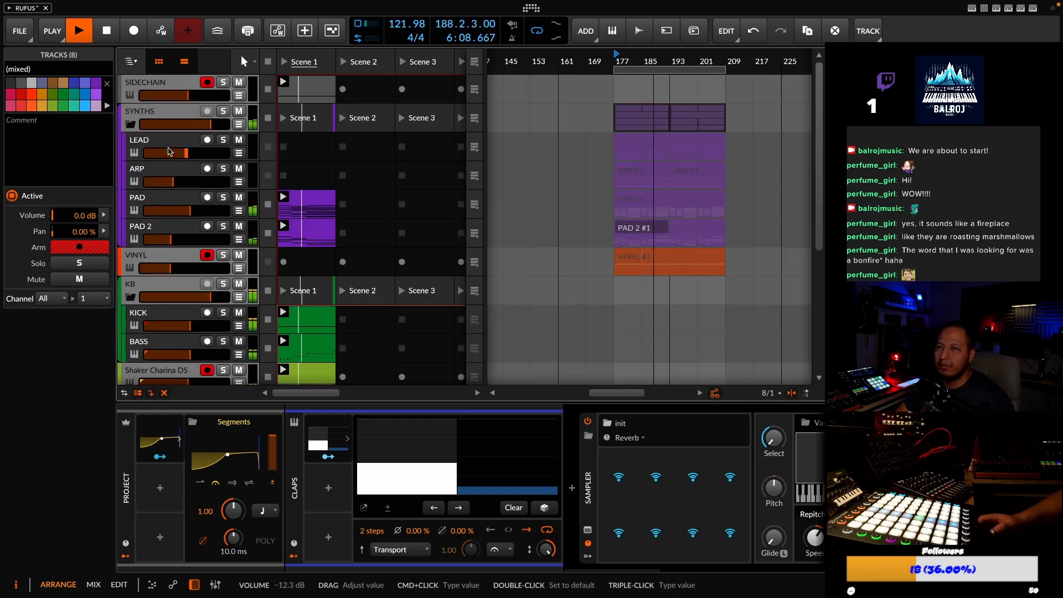
scroll(198, 177, down, 6)
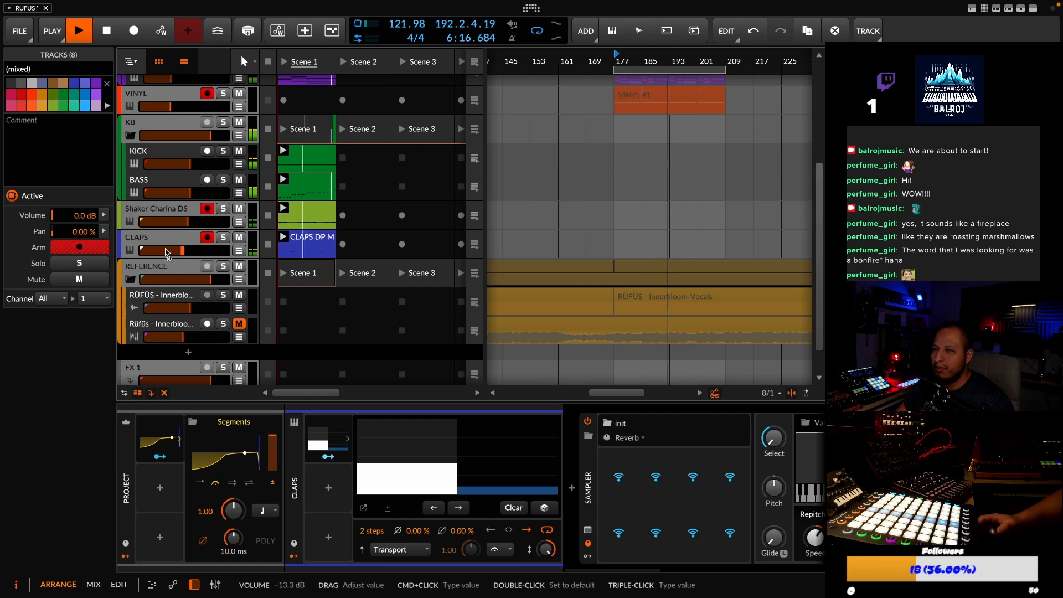
Set the CLAPS track's volume to -15.9 dB and stop playback
drag(186, 253, 178, 250)
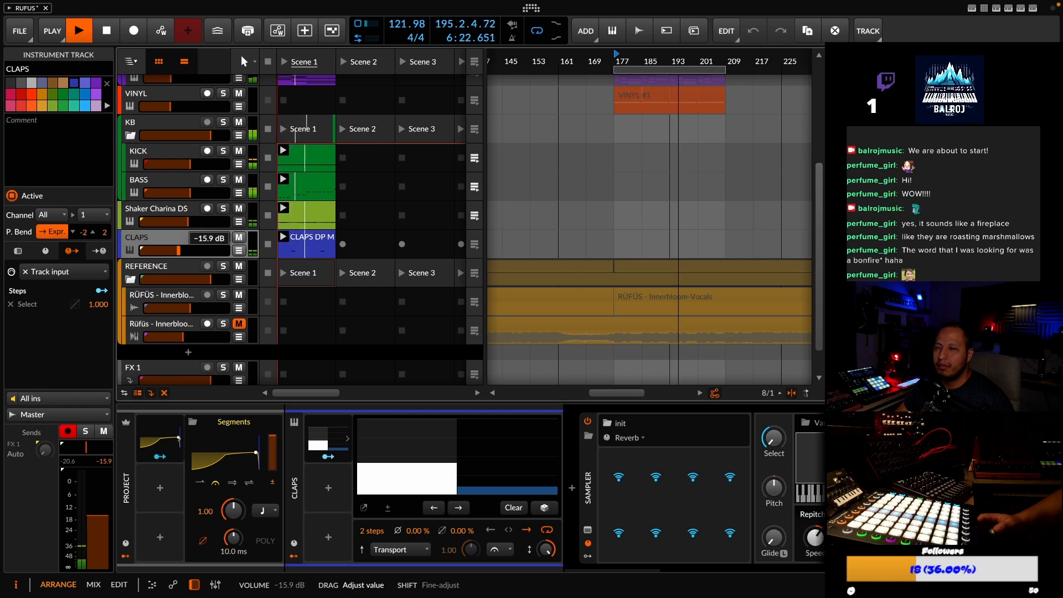
drag(178, 250, 178, 250)
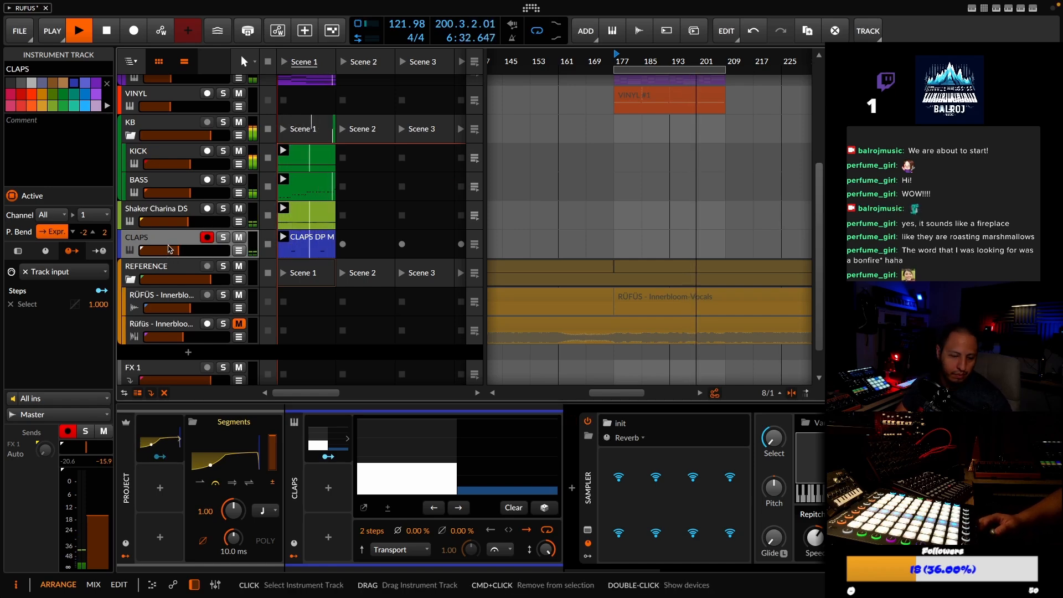
key(space)
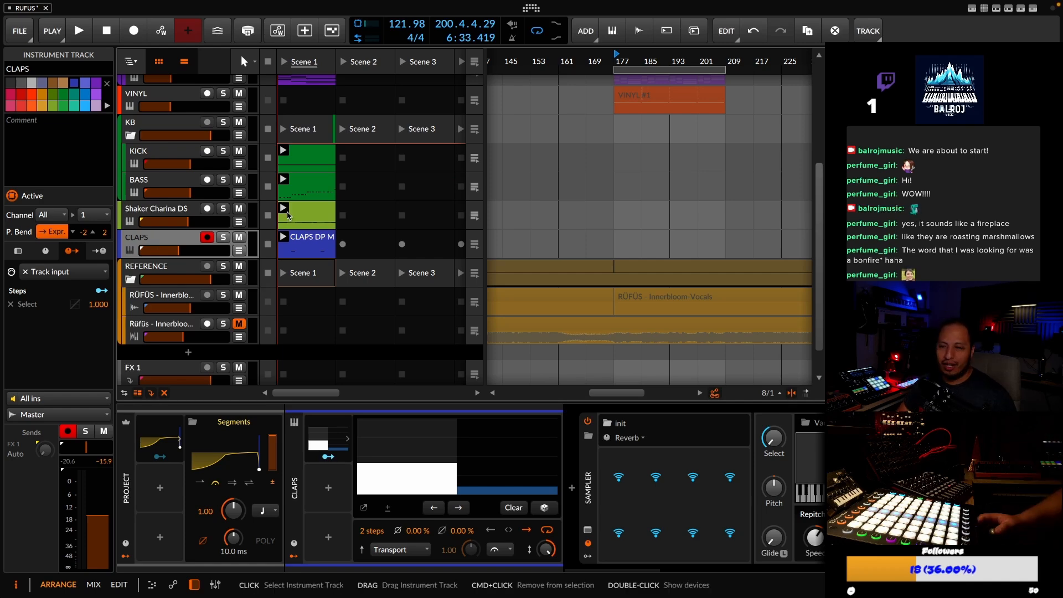
Play the Scene 1 loop and review the synth, vinyl, kick-bass and percussion tracks
scroll(182, 242, up, 4)
scroll(182, 242, down, 4)
scroll(184, 242, up, 4)
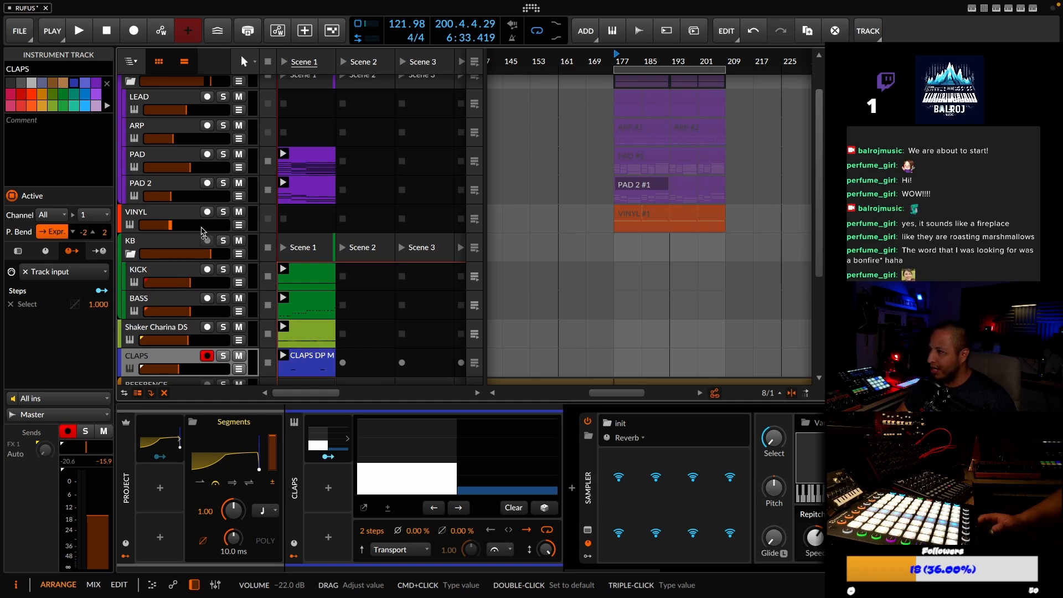
click(178, 244)
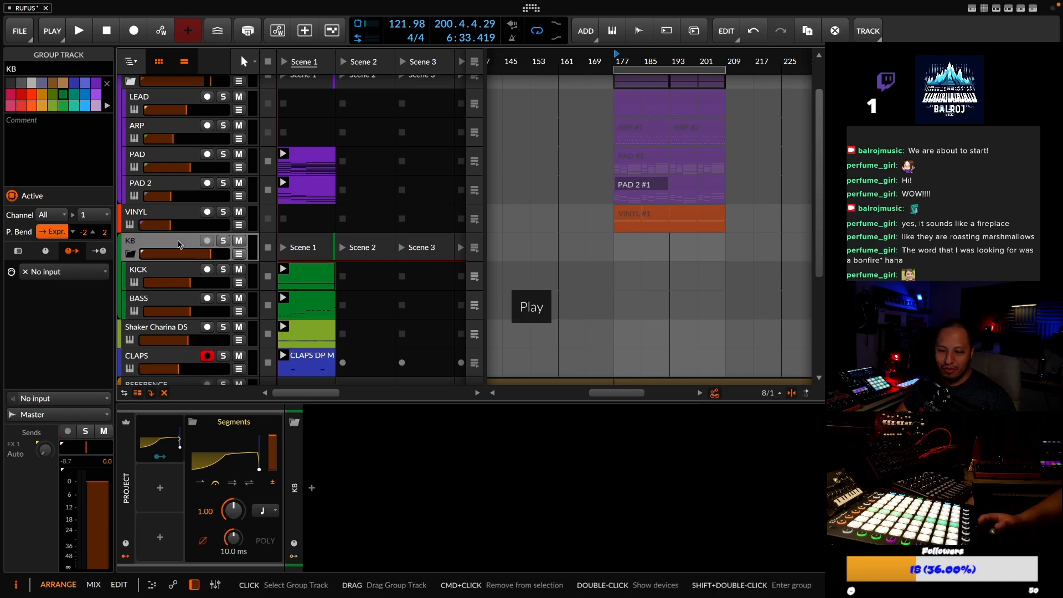
key(space)
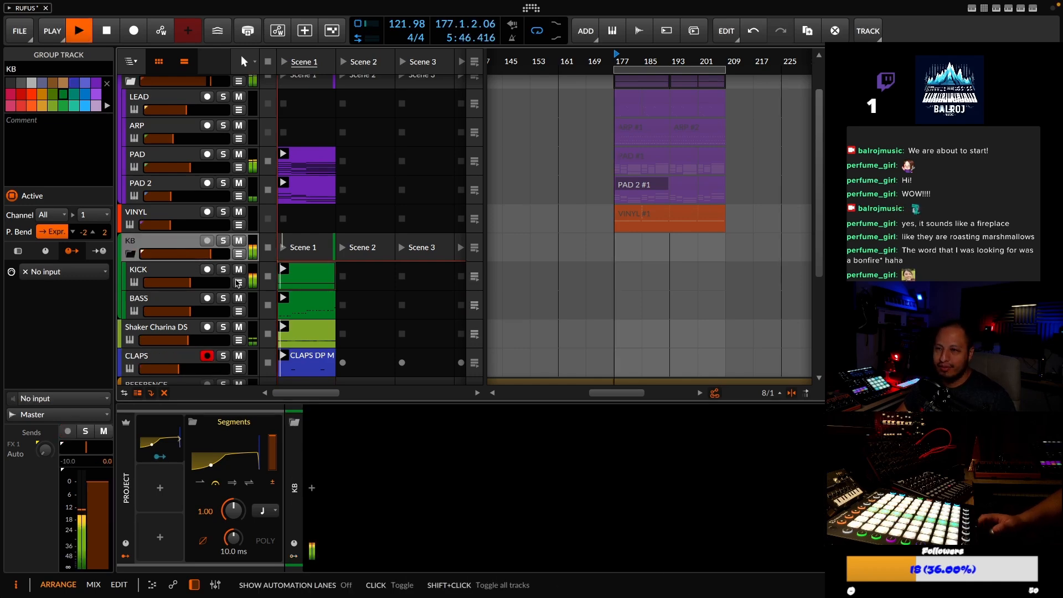
scroll(198, 271, down, 3)
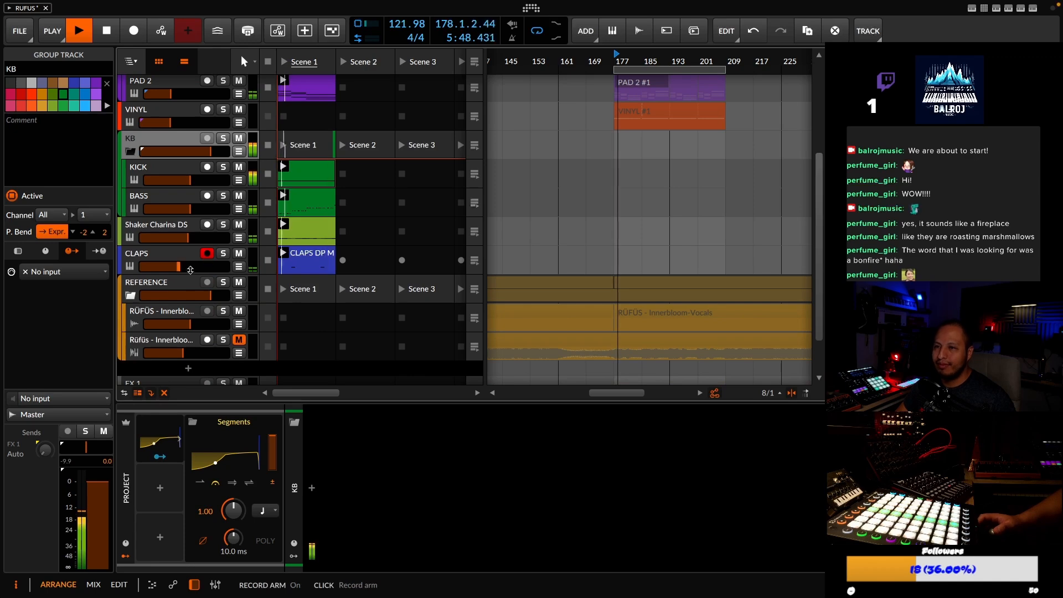
scroll(191, 249, up, 4)
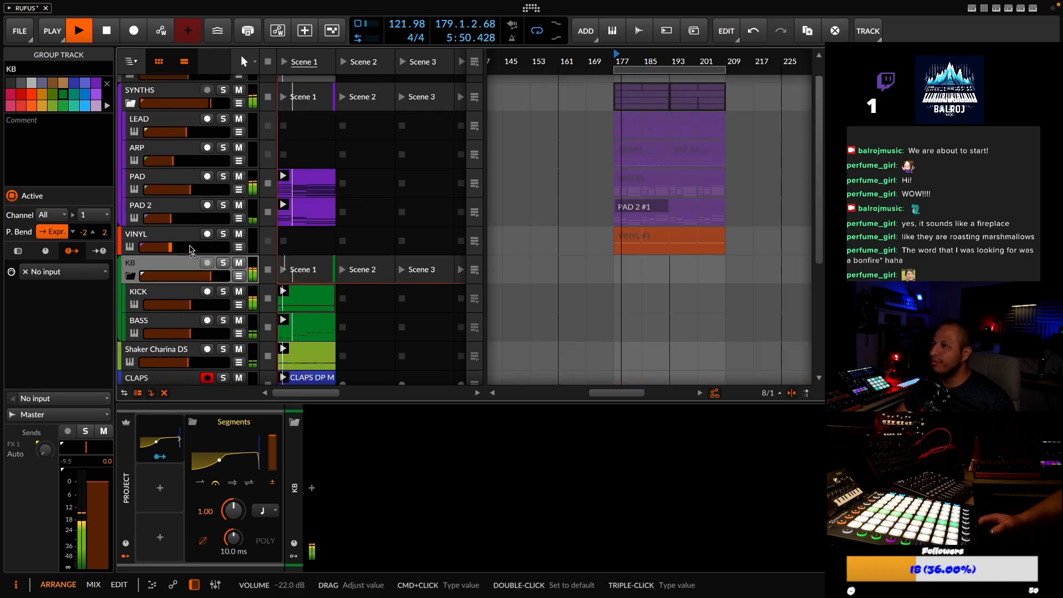
scroll(191, 249, up, 1)
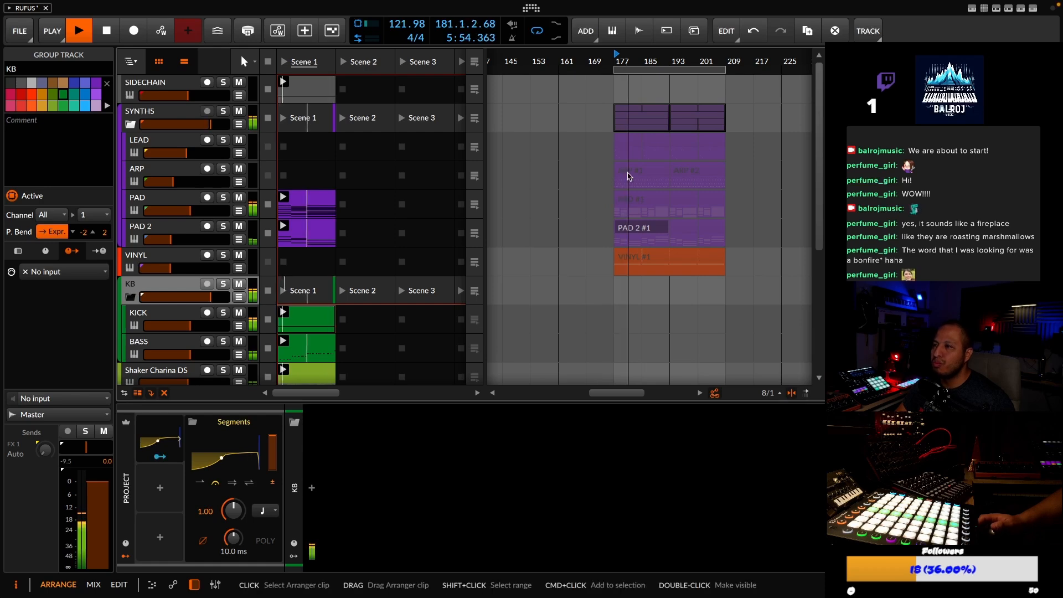
Copy the ARP #1 clip from the arranger into the ARP track's Scene 1 slot, listen to the loop and stop playback
click(631, 175)
drag(638, 172, 284, 171)
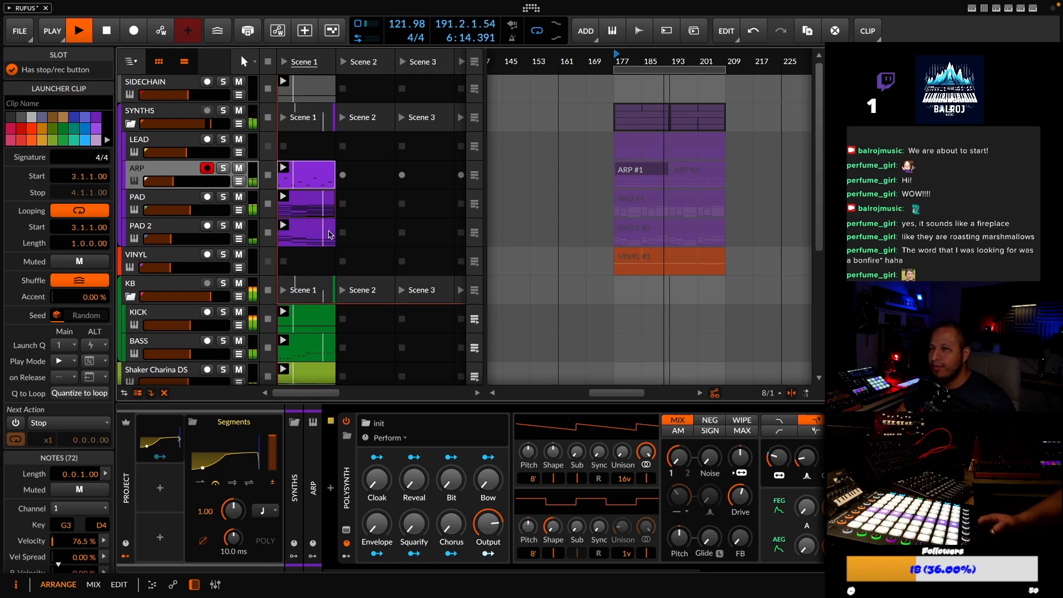
scroll(327, 234, down, 5)
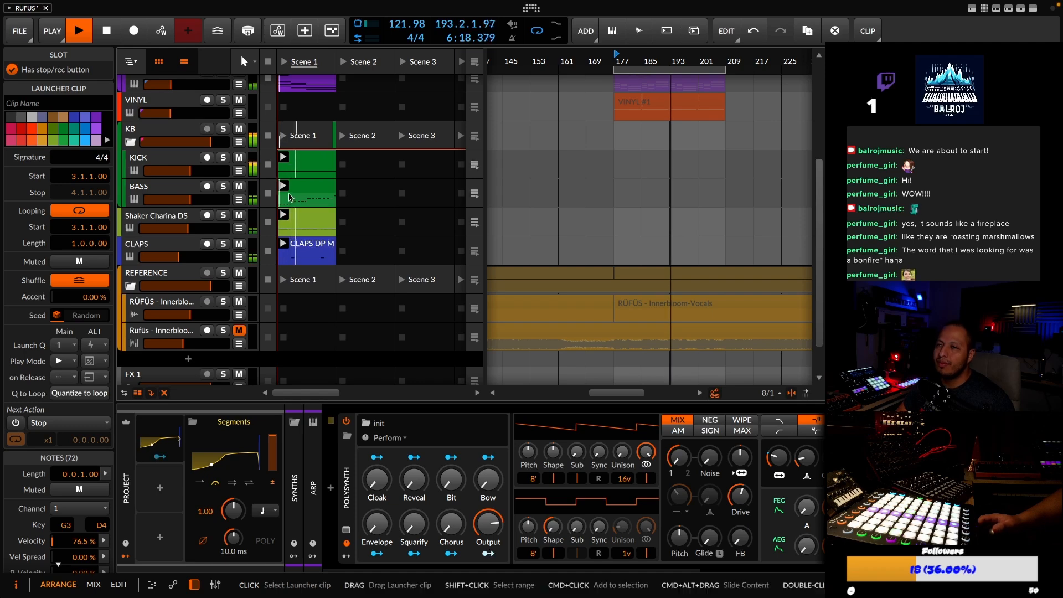
scroll(292, 215, down, 2)
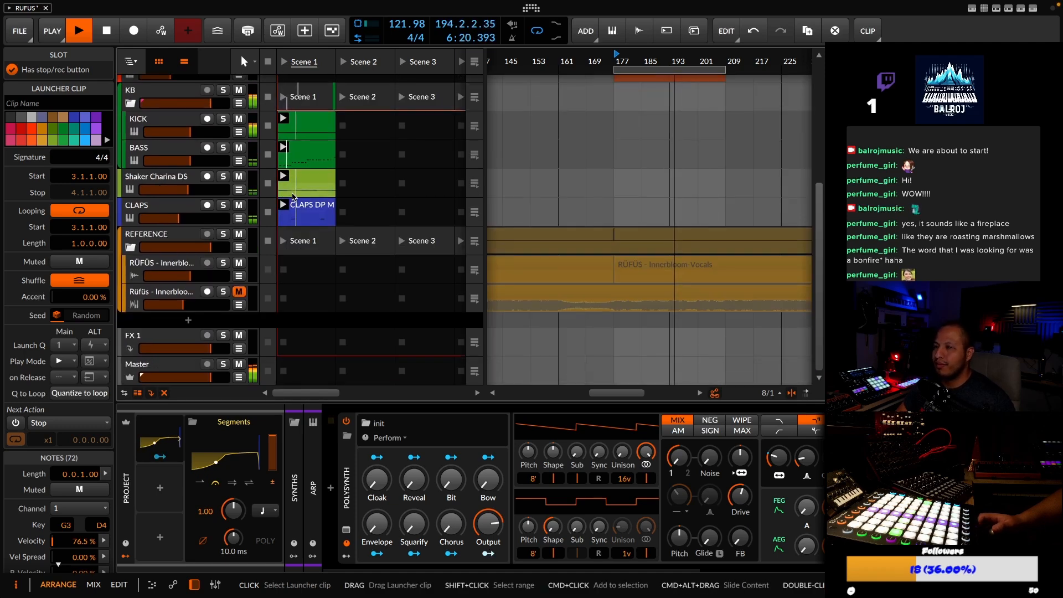
scroll(293, 197, up, 5)
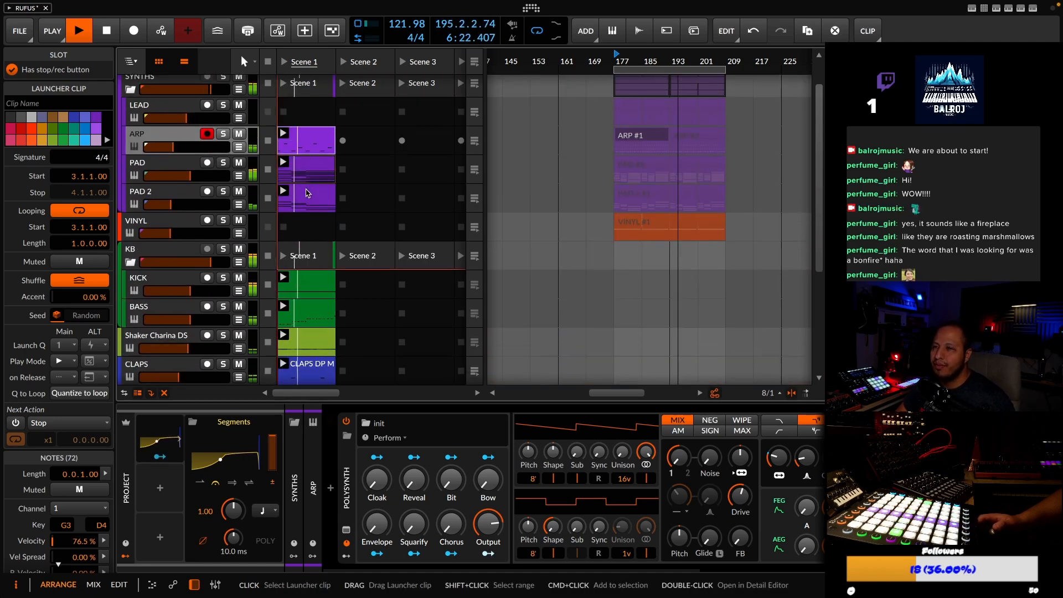
key(space)
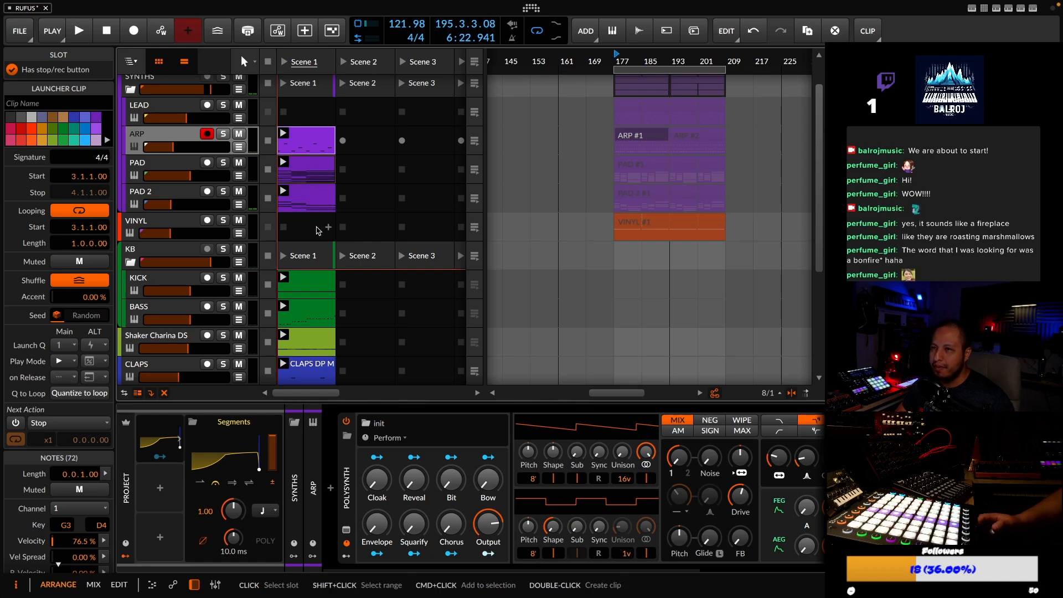
Add the O HATS clip as a new instrument track and move it between Shaker Charina DS and CLAPS
scroll(299, 199, down, 5)
scroll(304, 210, up, 3)
scroll(317, 224, down, 4)
scroll(317, 225, up, 1)
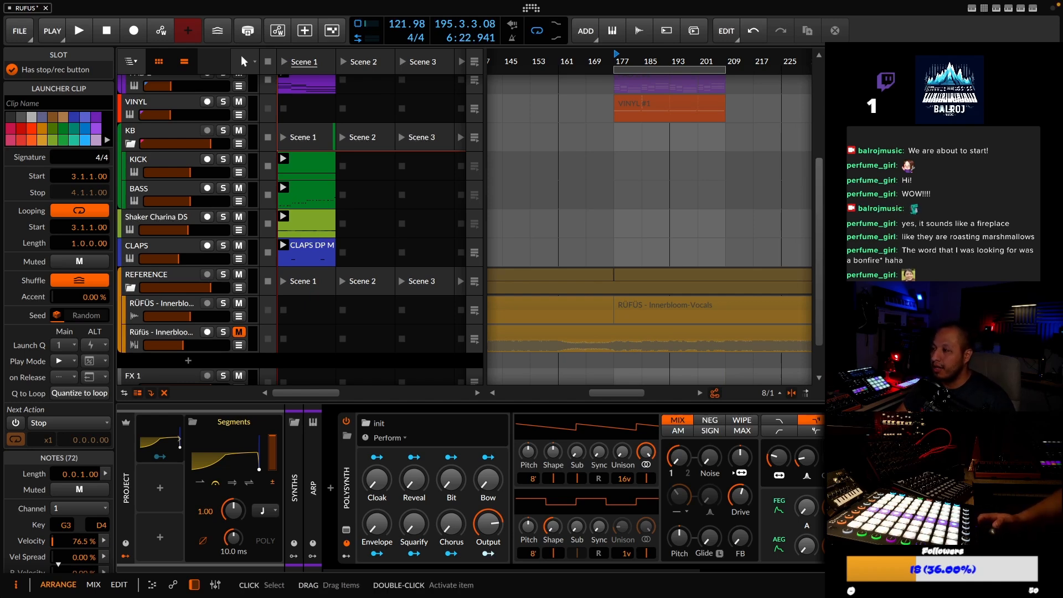
drag(897, 354, 313, 360)
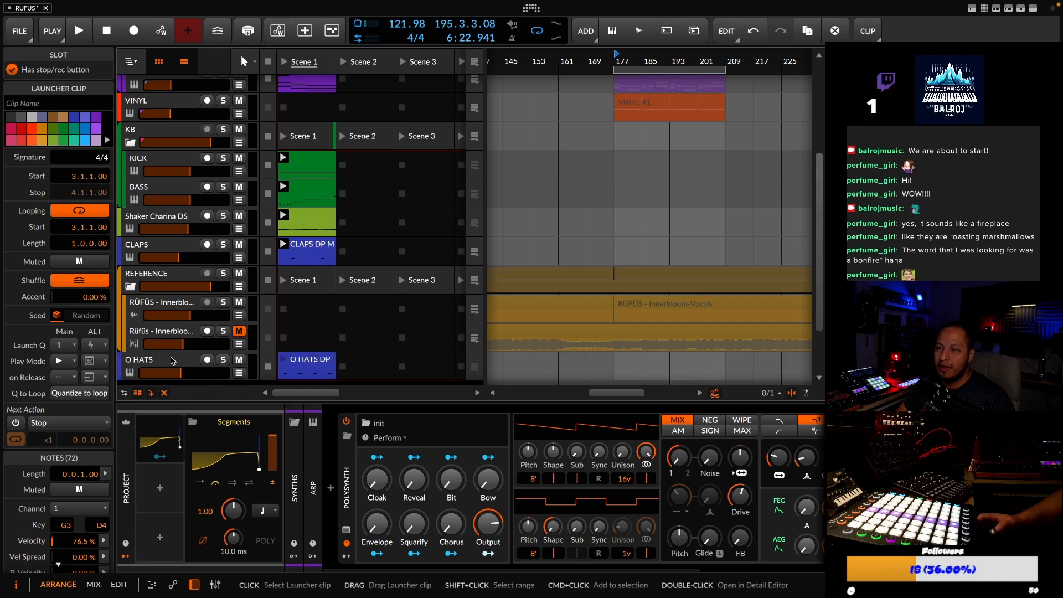
drag(165, 364, 170, 243)
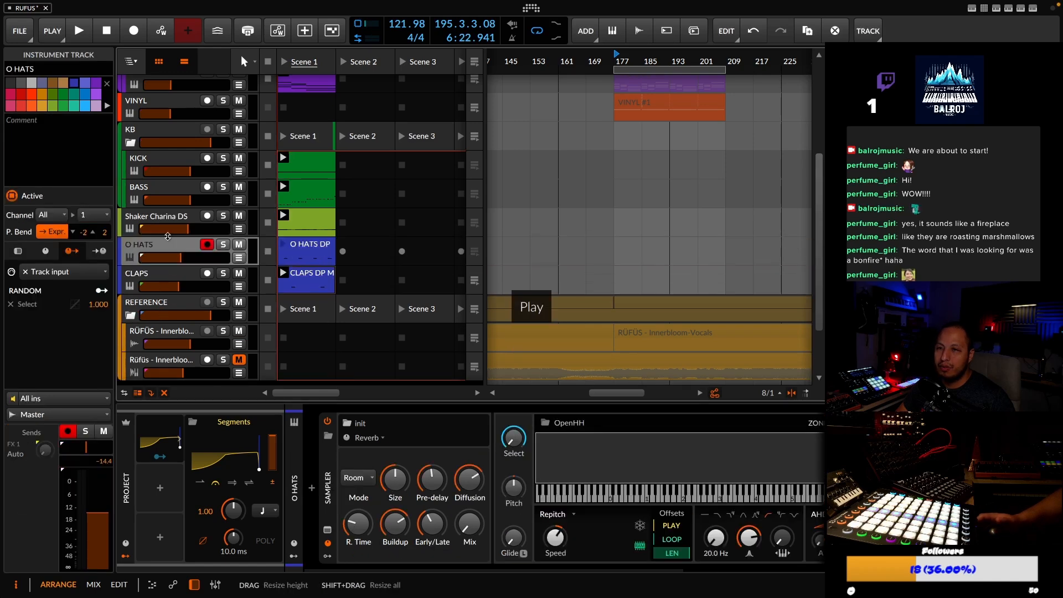
Launch the O HATS clip in Scene 1 and set the Shaker Charina DS track's volume to -12.0 dB
click(283, 244)
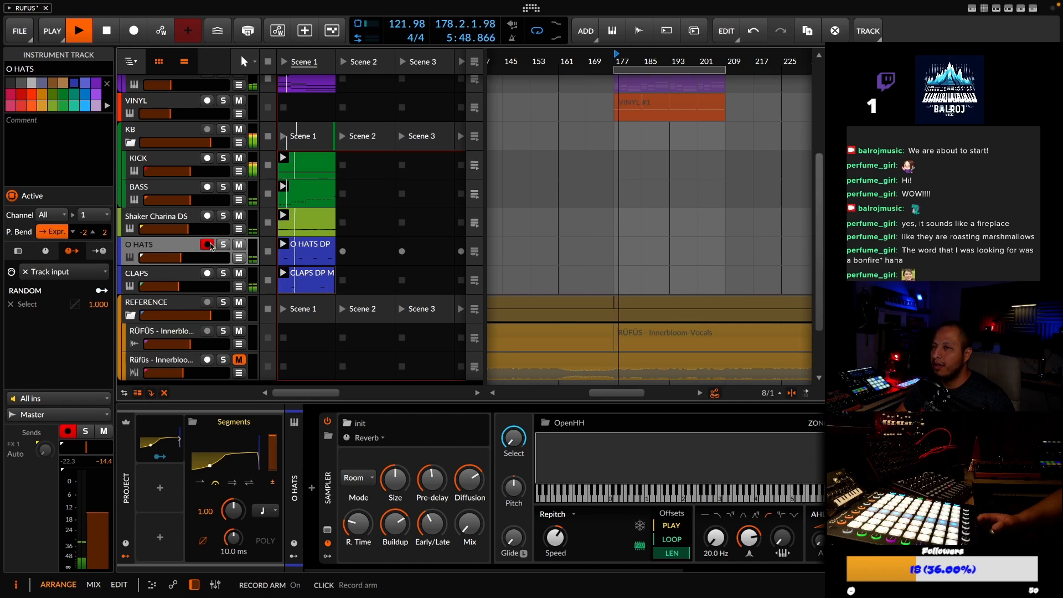
click(166, 221)
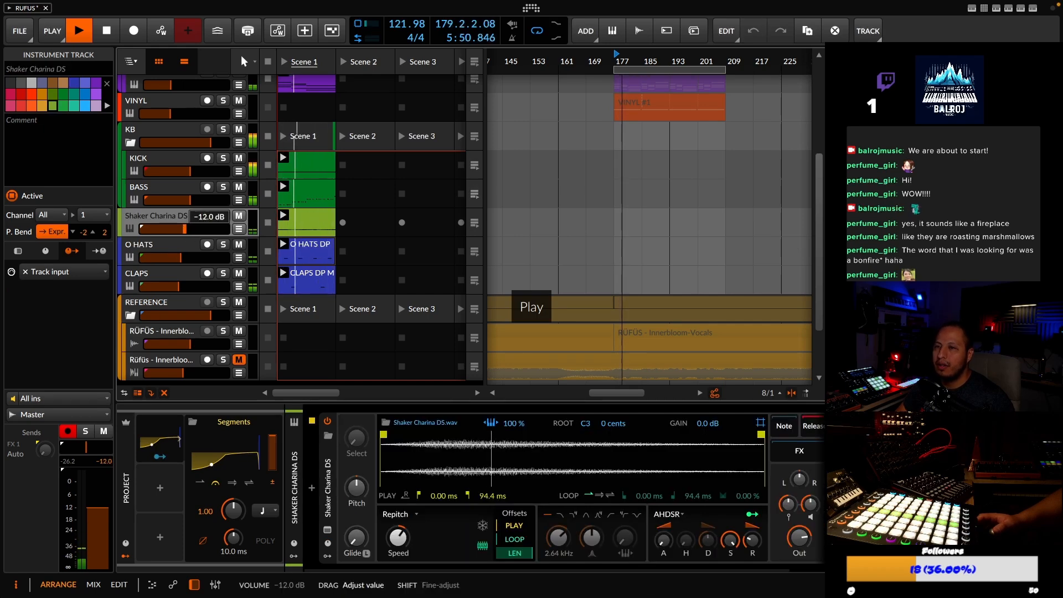
Open the Shaker Charina DS clip, select all its notes and adjust their velocity Chaos, Mean and Scale in the histogram
click(320, 226)
double_click(320, 226)
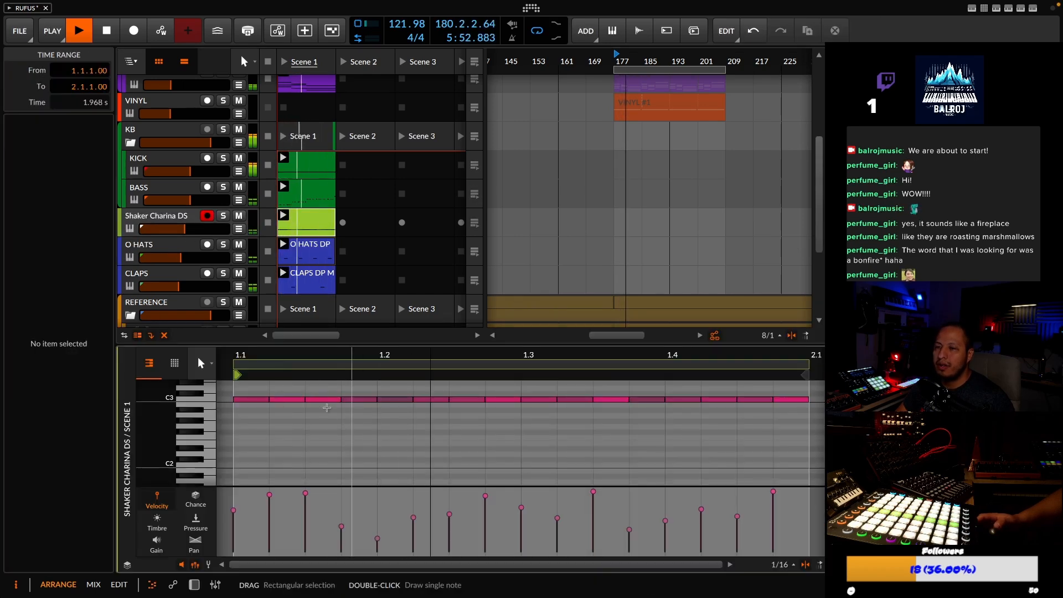
drag(260, 387, 804, 439)
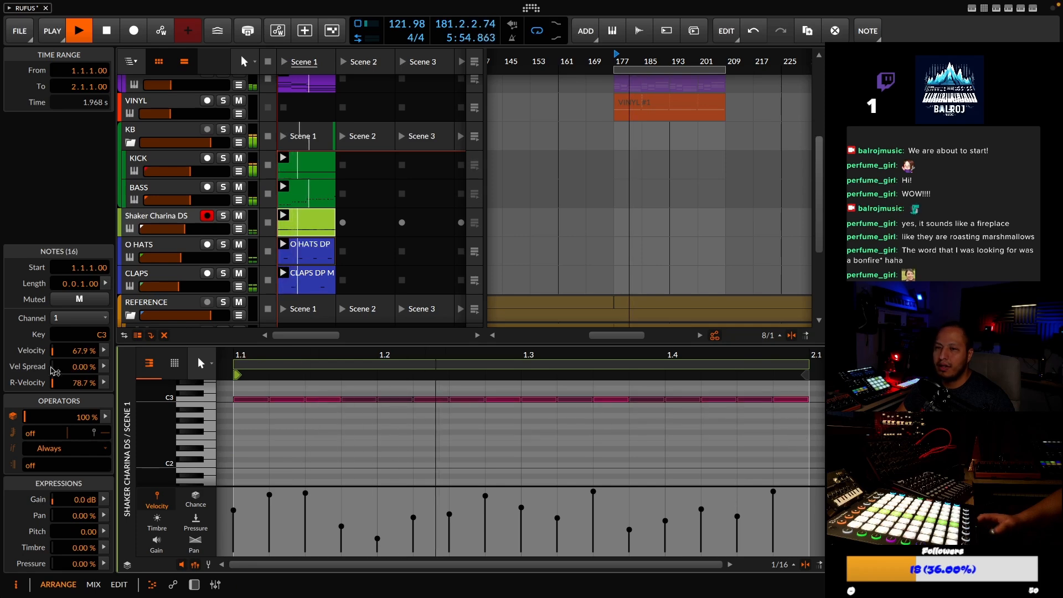
click(103, 350)
drag(302, 420, 303, 407)
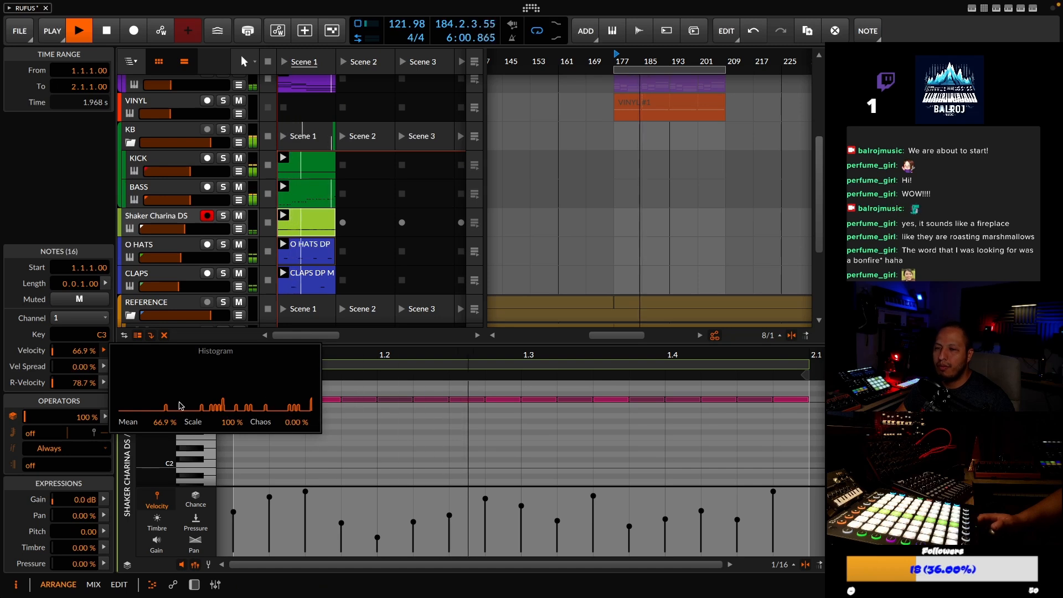
mouse_move(166, 423)
mouse_down()
mouse_move(166, 436)
mouse_move(166, 418)
mouse_up()
drag(235, 426, 235, 425)
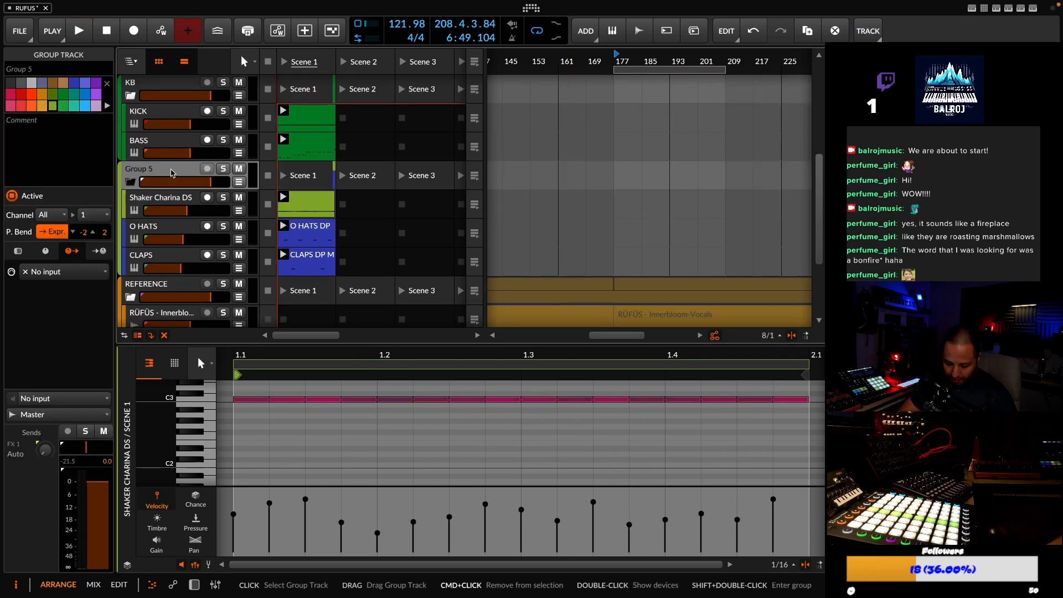
Rename the group containing Shaker Charina DS, O HATS and CLAPS as "CYB"
double_click(171, 169)
text(CYB)
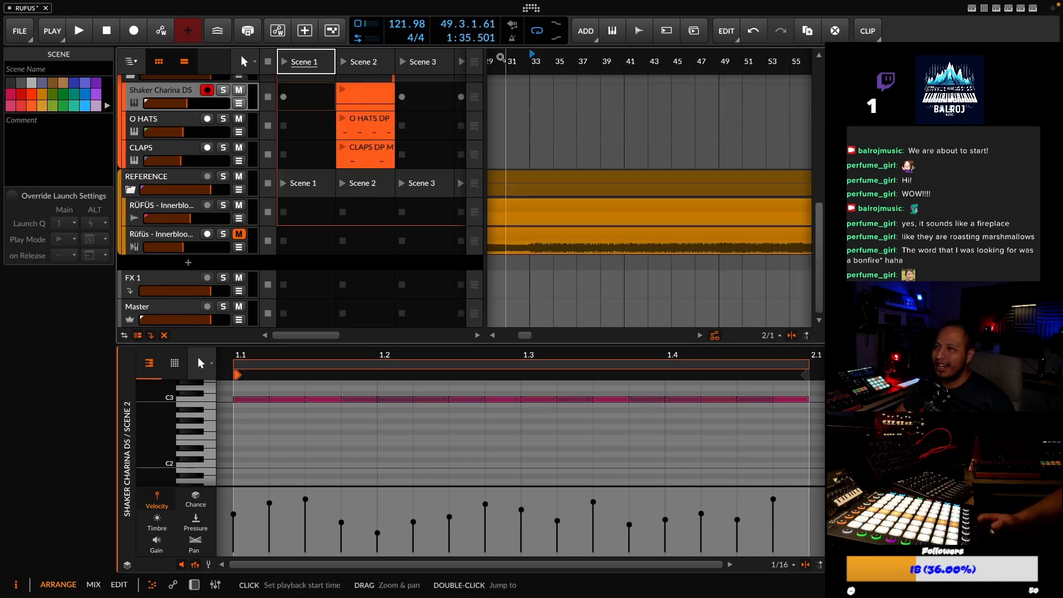
Examine the Innerbloom reference track's waveform in the arranger around bar 33
drag(659, 66, 659, 57)
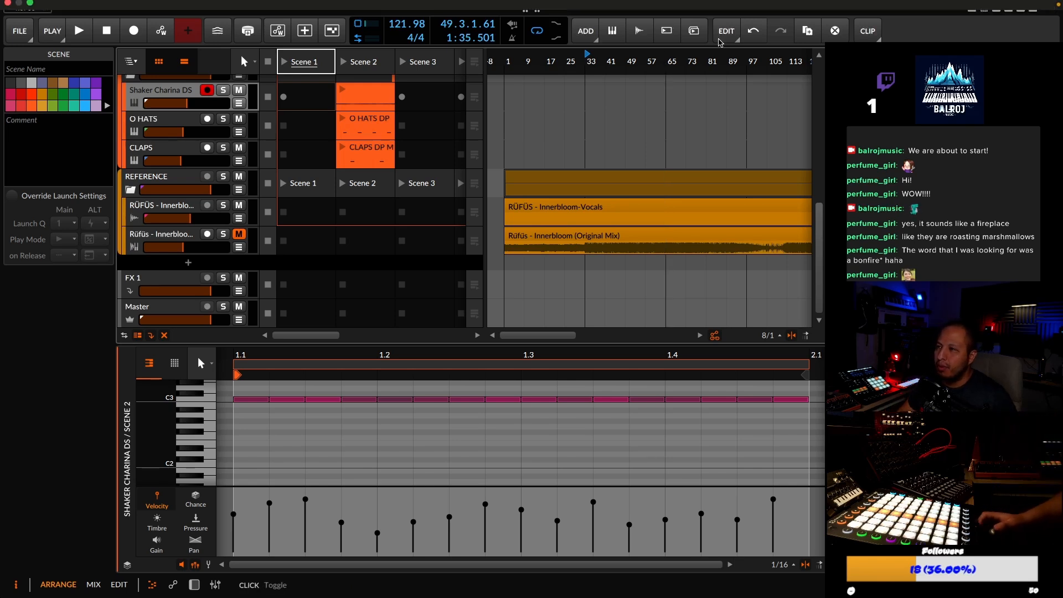
drag(606, 59, 669, 93)
drag(595, 54, 587, 80)
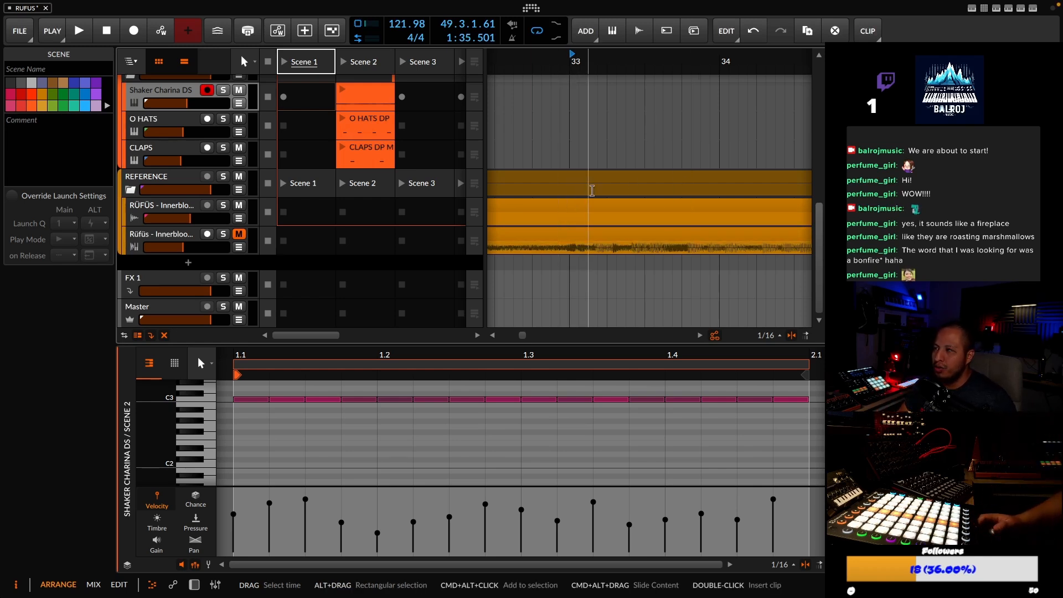
mouse_move(587, 61)
mouse_down()
mouse_move(602, 45)
mouse_move(585, 67)
mouse_move(604, 57)
mouse_up()
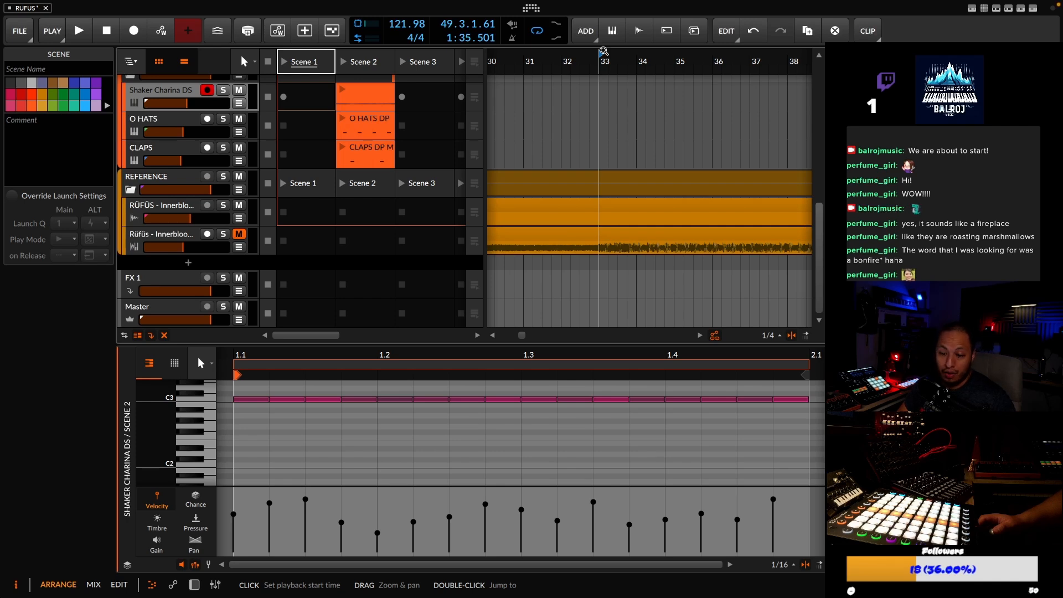
click(608, 52)
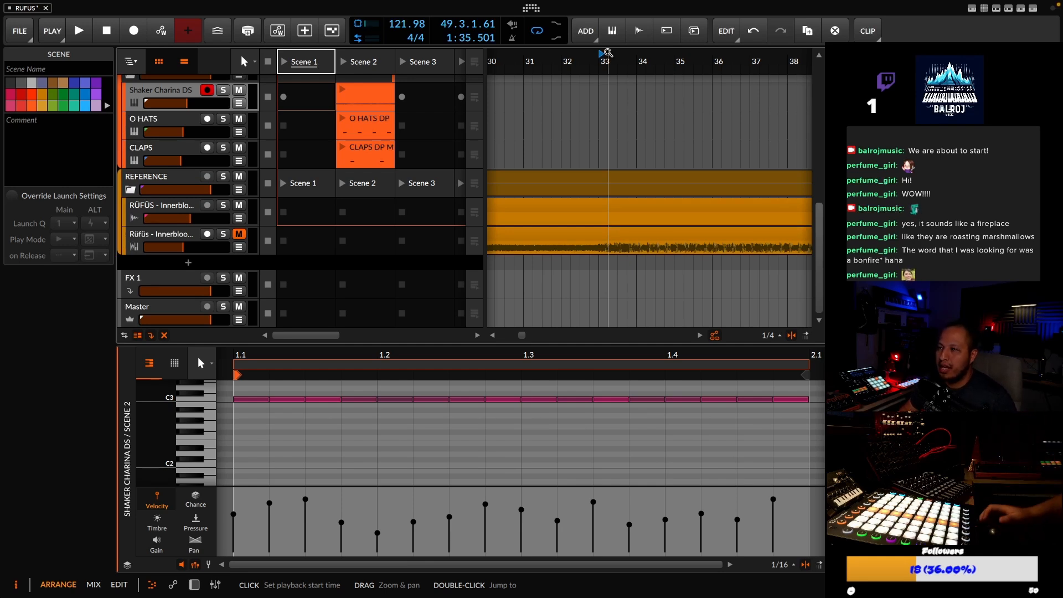
drag(531, 57, 659, 150)
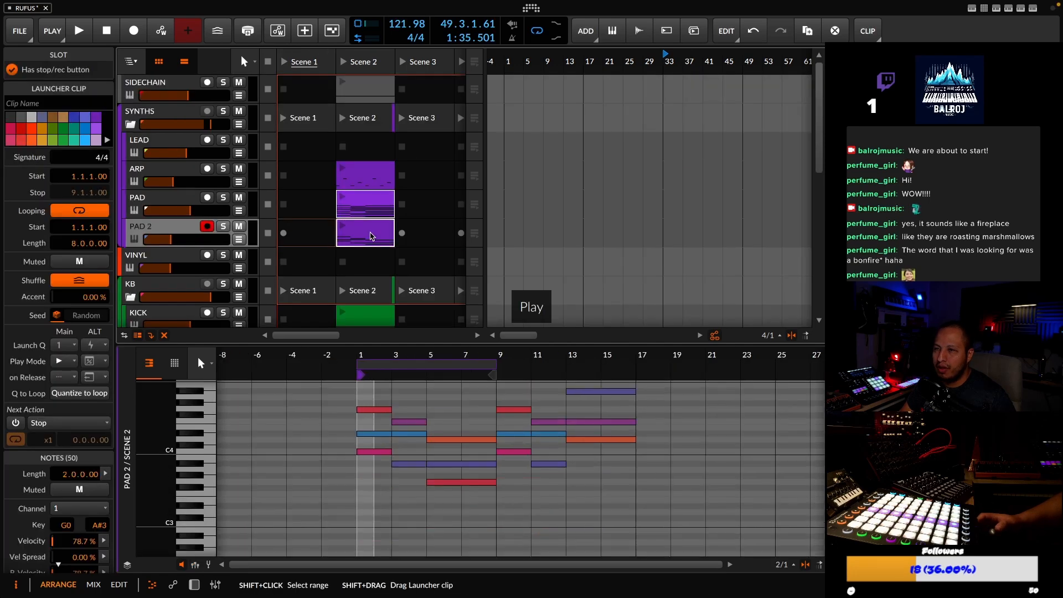
Copy the PAD and PAD 2 clips from Scene 2 into the arranger at bar 1
drag(368, 227, 507, 222)
scroll(562, 136, down, 5)
scroll(365, 147, up, 3)
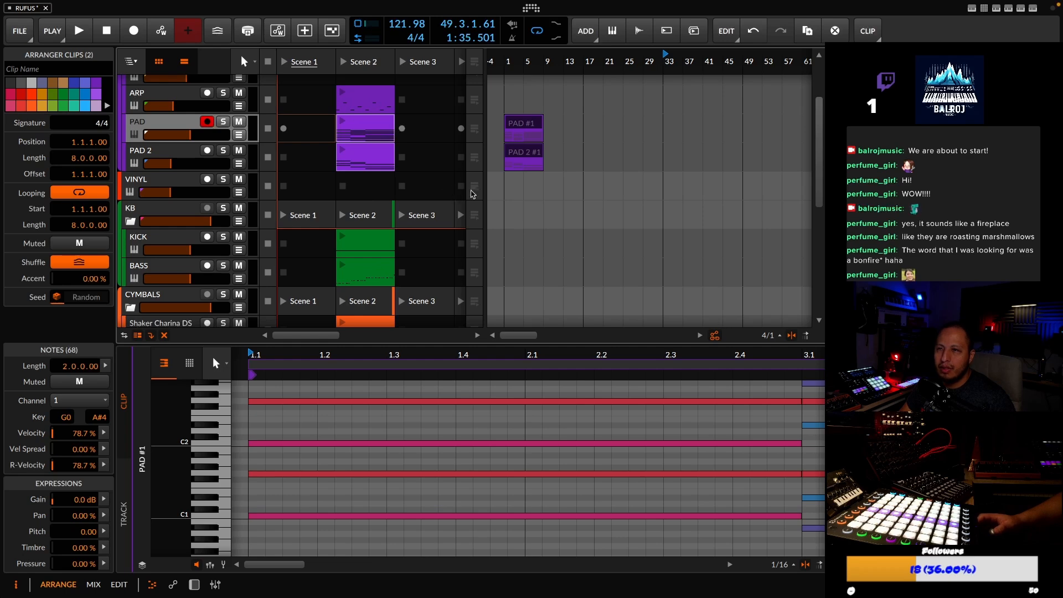
Move the 32-bar VINYL #1 clip in the arranger so it starts at bar 1
mouse_move(518, 335)
mouse_down()
mouse_move(562, 335)
mouse_move(526, 334)
mouse_up()
click(697, 257)
drag(694, 258, 523, 259)
drag(510, 61, 542, 181)
drag(530, 58, 499, 82)
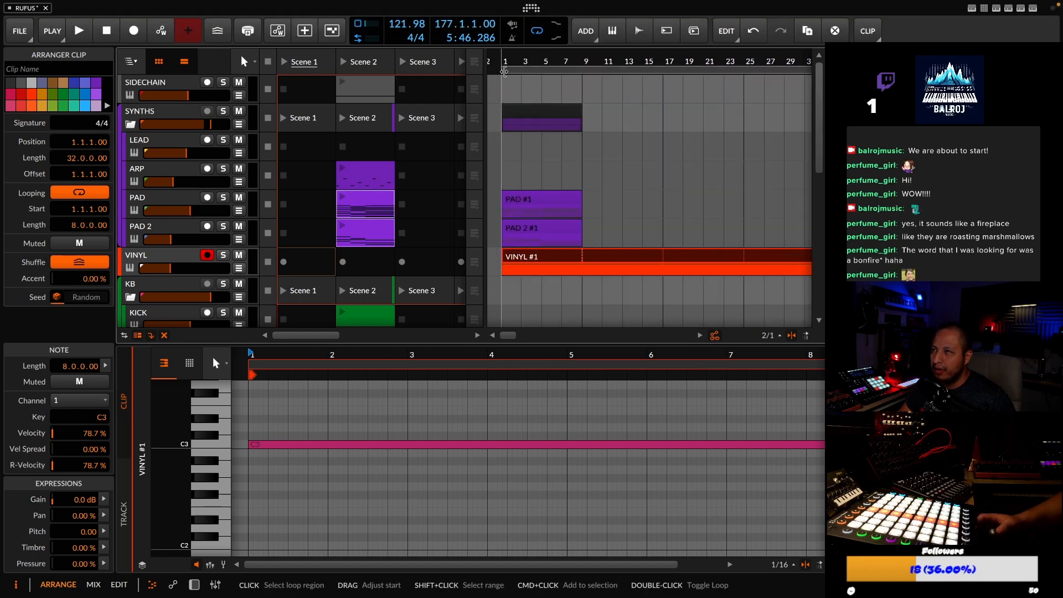
Play the arrangement from bar 1 and shorten the VINYL #1 clip to 8 bars to match the PAD clips
key(space)
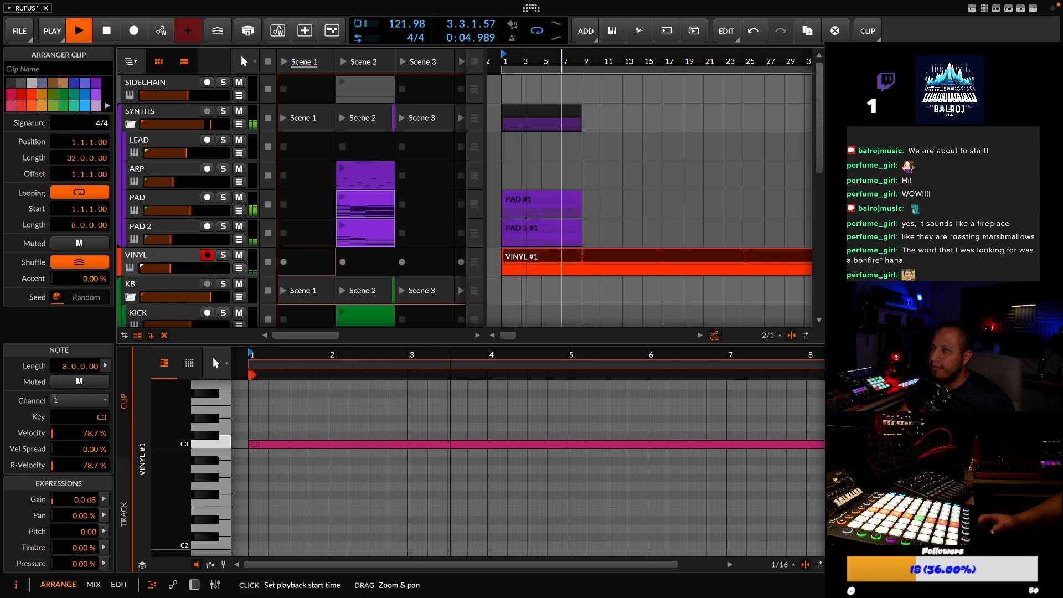
drag(553, 65, 552, 60)
drag(711, 256, 554, 254)
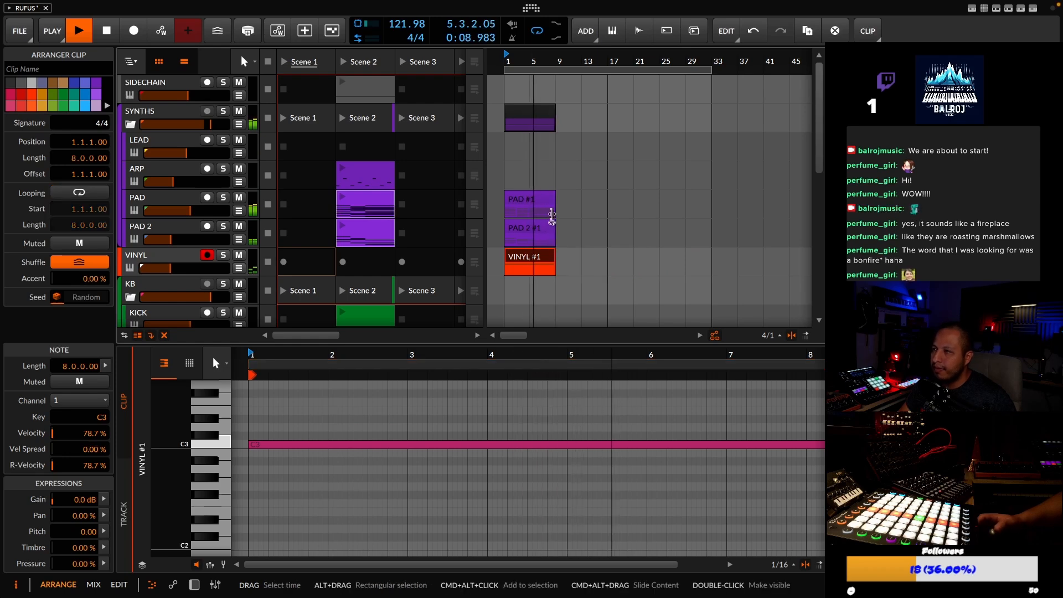
click(545, 200)
mouse_move(555, 213)
mouse_down()
mouse_move(605, 218)
mouse_move(549, 215)
mouse_move(591, 208)
mouse_move(553, 206)
mouse_up()
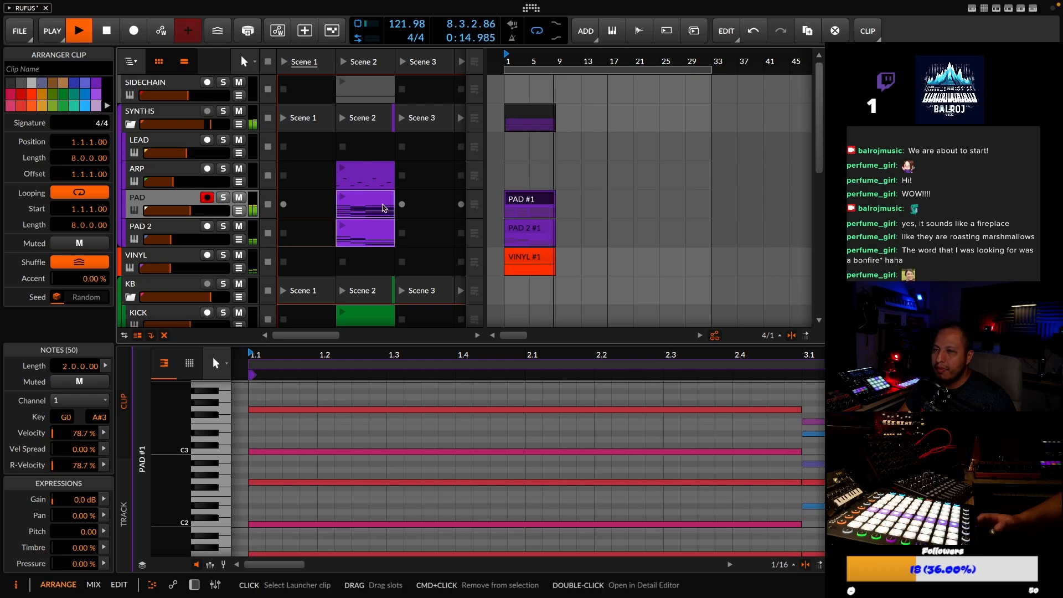
click(382, 208)
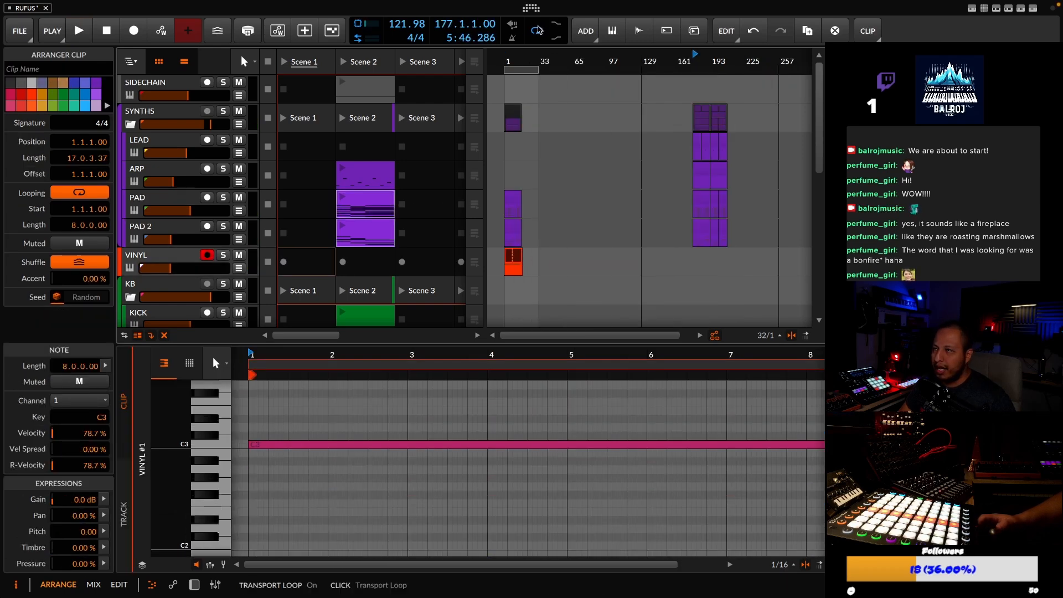
Select the PAD #1, PAD 2 #1 and VINYL #1 arranger clips and extend them together to 32 bars
drag(524, 60, 524, 89)
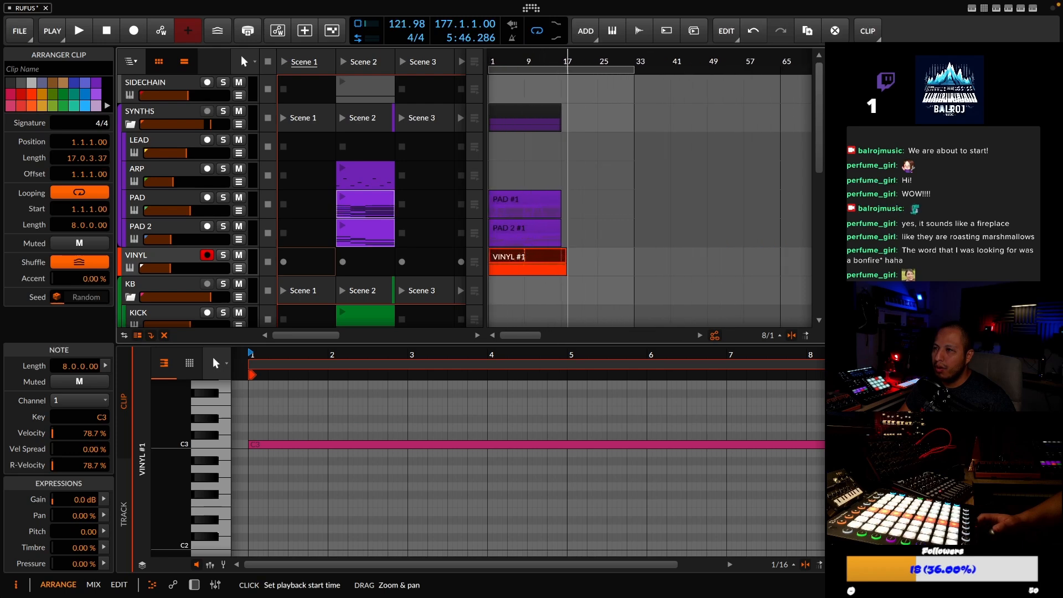
click(546, 200)
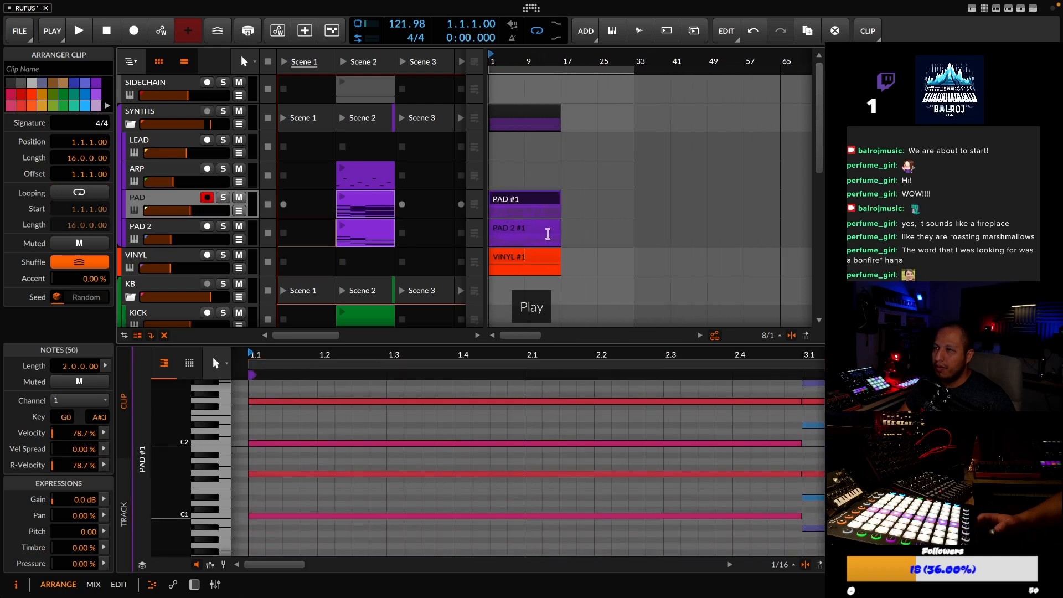
shift+click(549, 260)
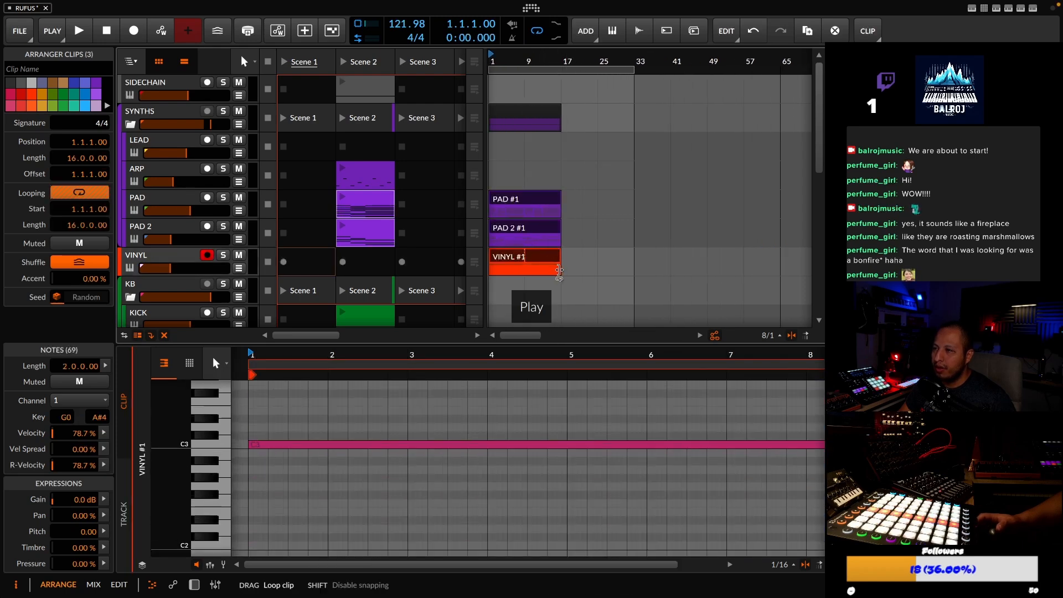
drag(559, 261, 634, 261)
drag(525, 60, 557, 75)
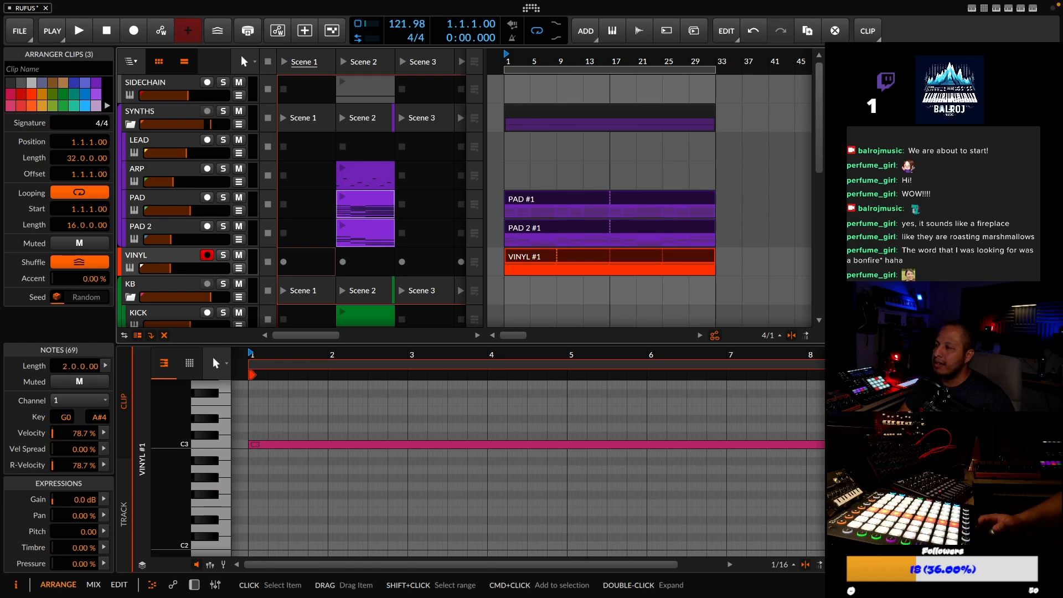
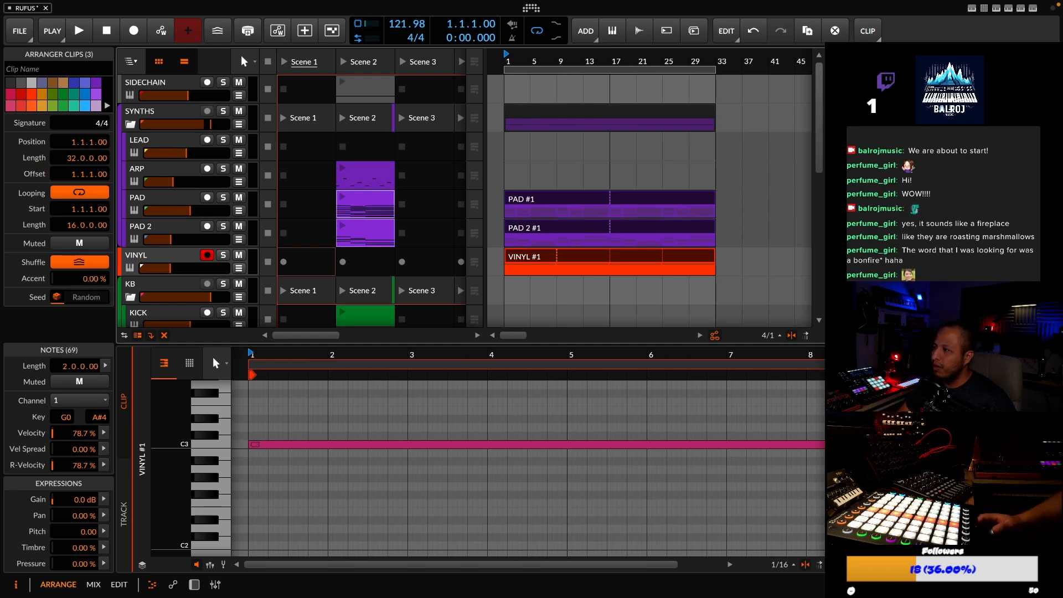
Play the intro briefly, and add the Ambience Berlina 16 sample as a new audio track starting at bar 1
click(525, 498)
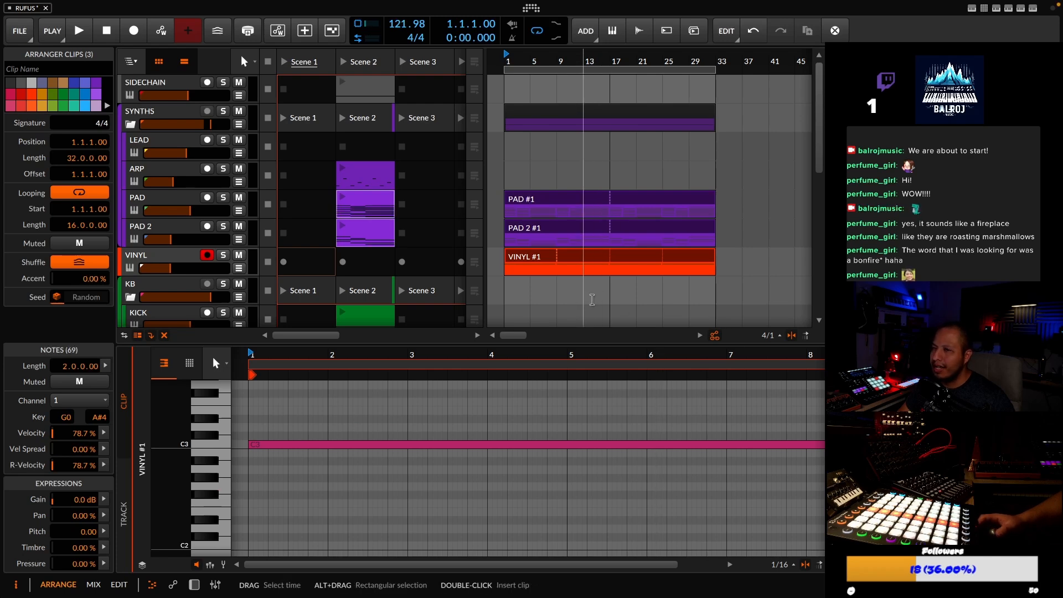
scroll(587, 288, down, 1)
key(space)
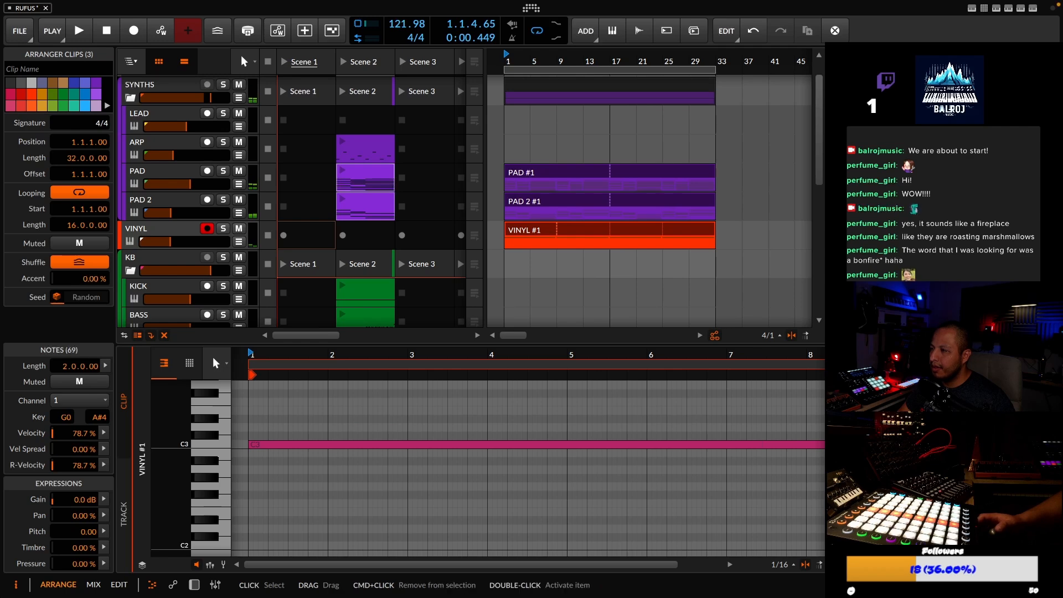
scroll(603, 256, down, 6)
scroll(603, 257, down, 1)
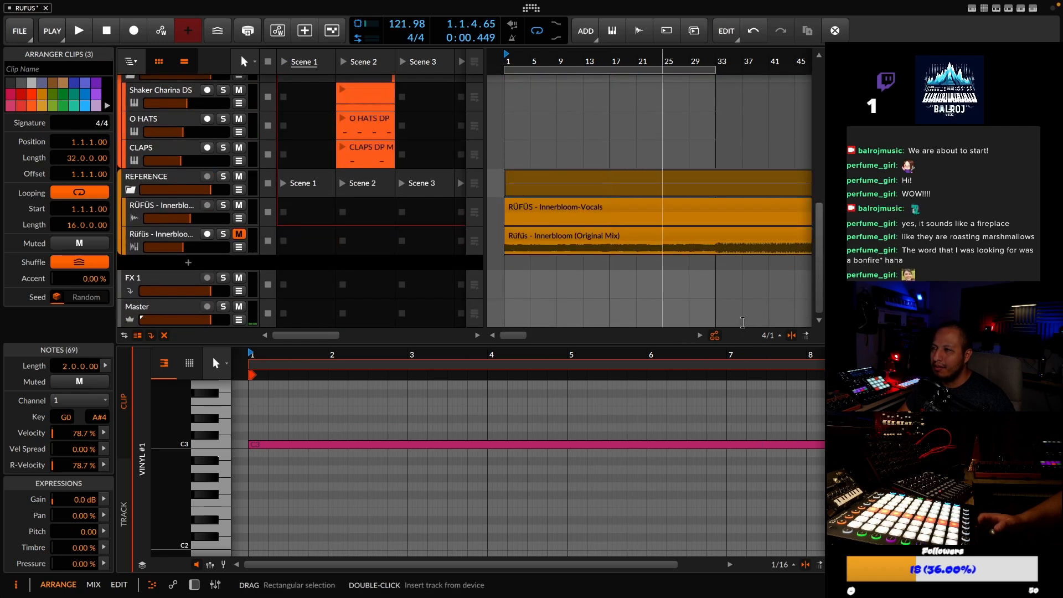
drag(885, 254, 506, 264)
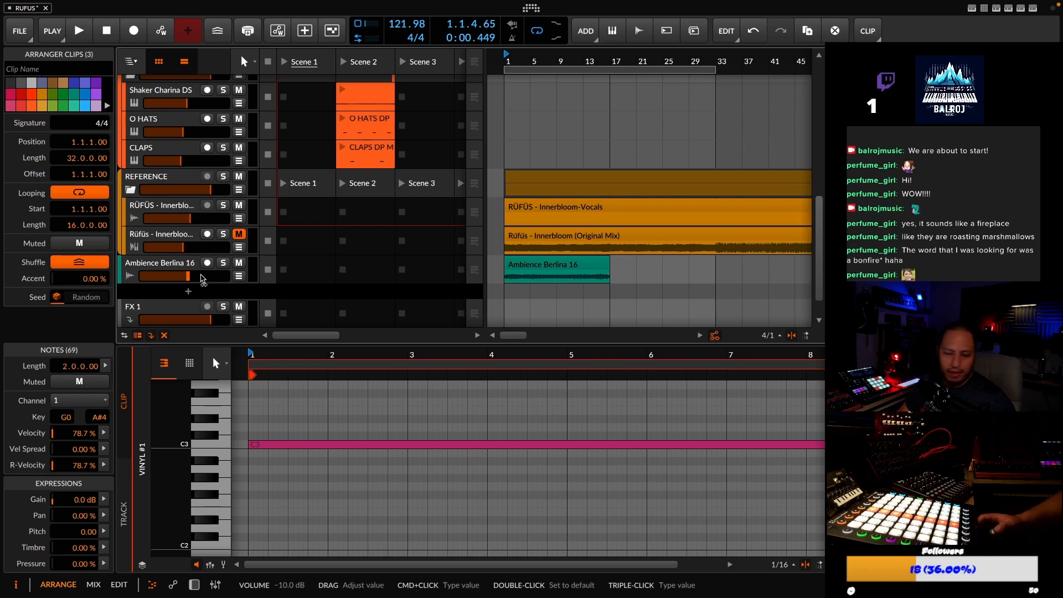
Place the Ambience Berlina 16 track directly below VINYL and audition it at a volume of -24.4 dB
drag(210, 280, 183, 280)
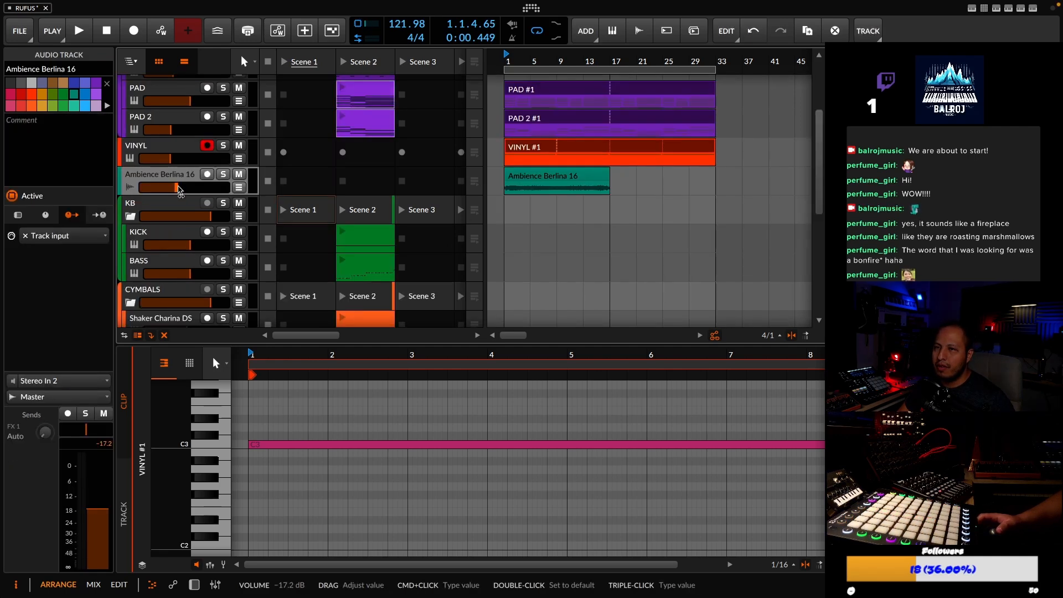
drag(175, 188, 167, 188)
key(space)
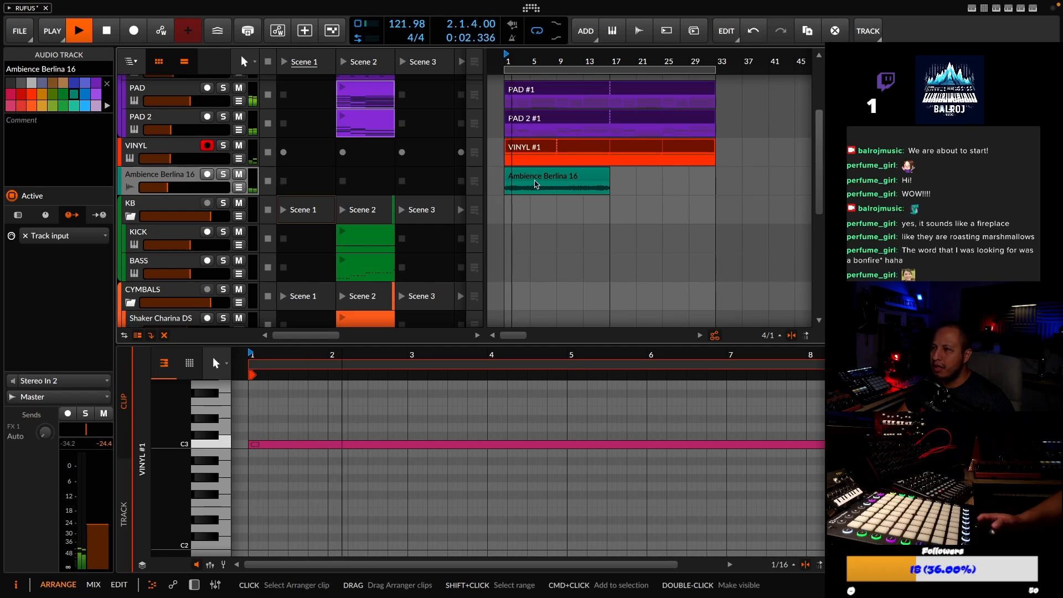
Loop the Ambience Berlina 16 clip out to 32 bars and lower the volumes, its track to -30.0 dB and VINYL slightly
drag(607, 194, 715, 194)
drag(166, 187, 161, 187)
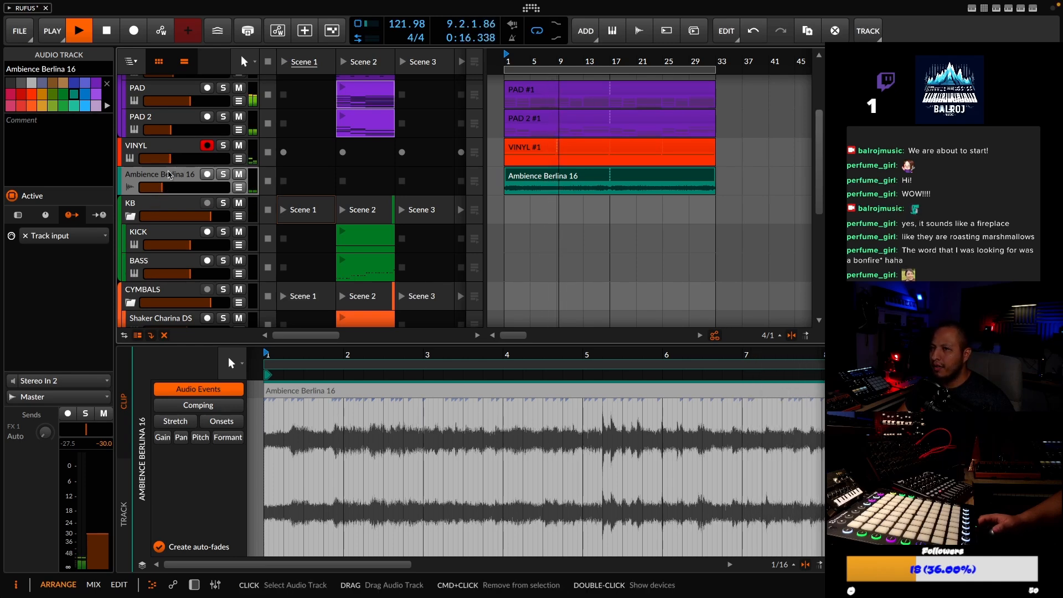
drag(170, 158, 169, 159)
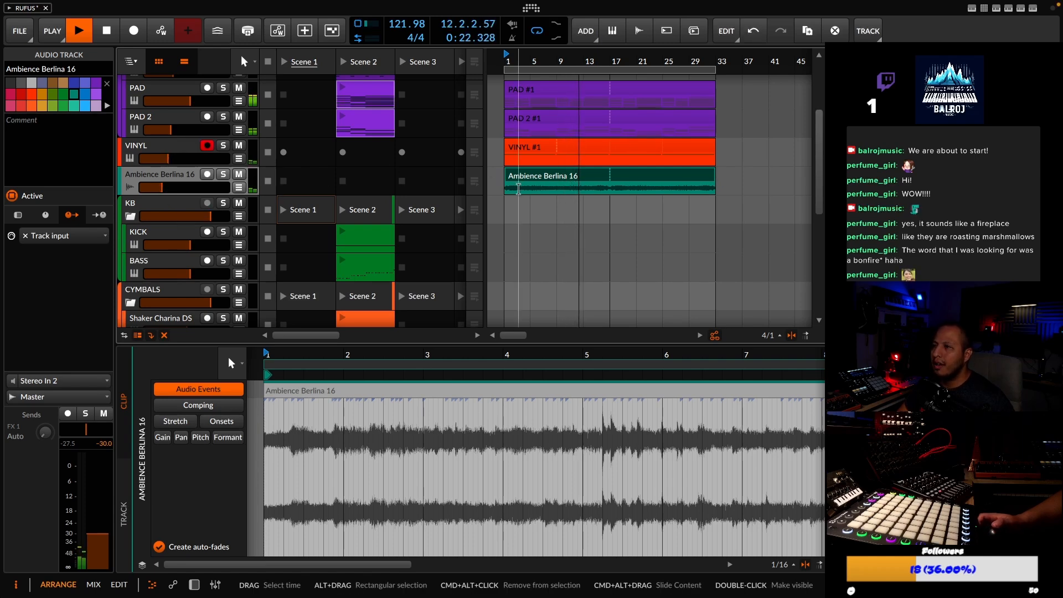
scroll(518, 189, up, 4)
scroll(519, 189, down, 2)
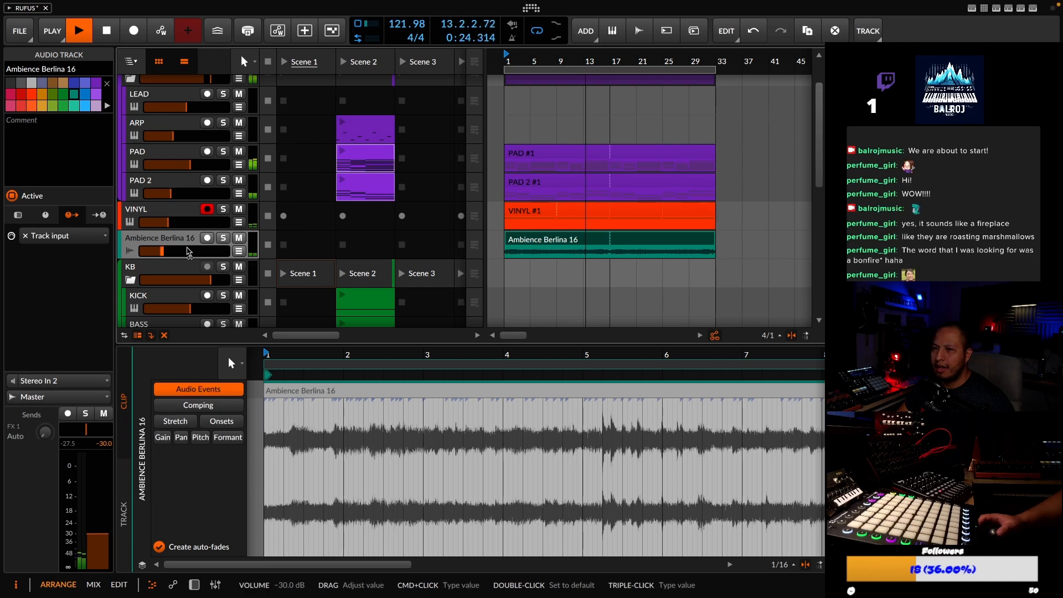
Show the BASS track's devices and group its Polysynth into an Instrument Layer
key(d)
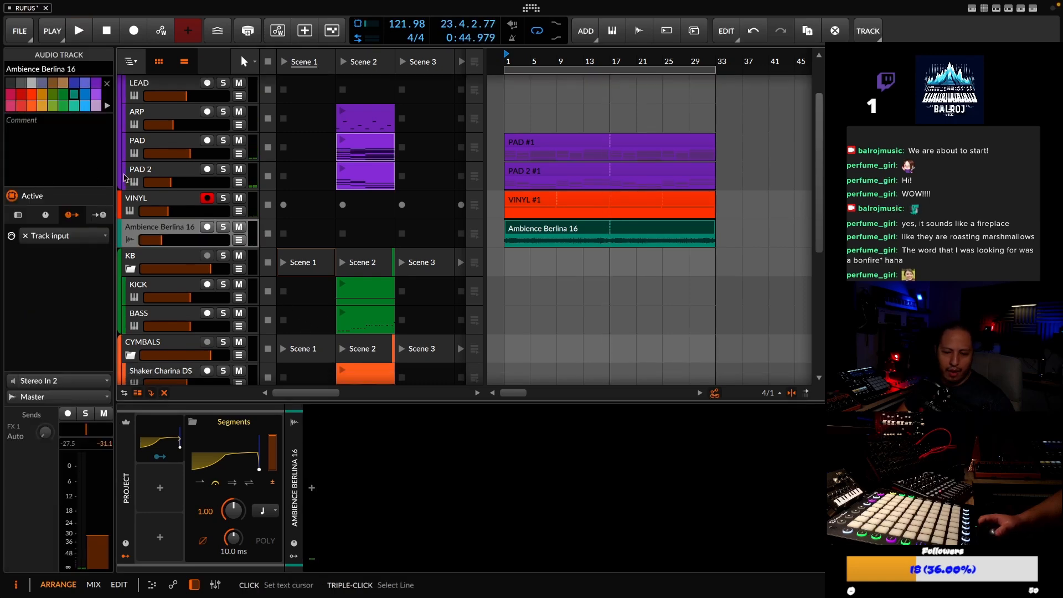
scroll(574, 260, down, 3)
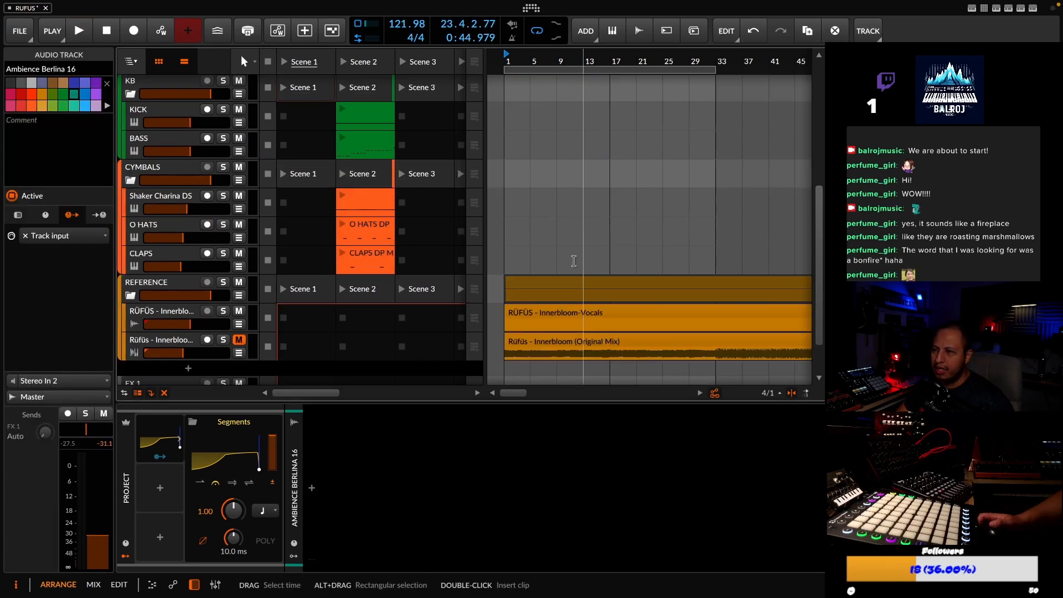
scroll(324, 250, up, 1)
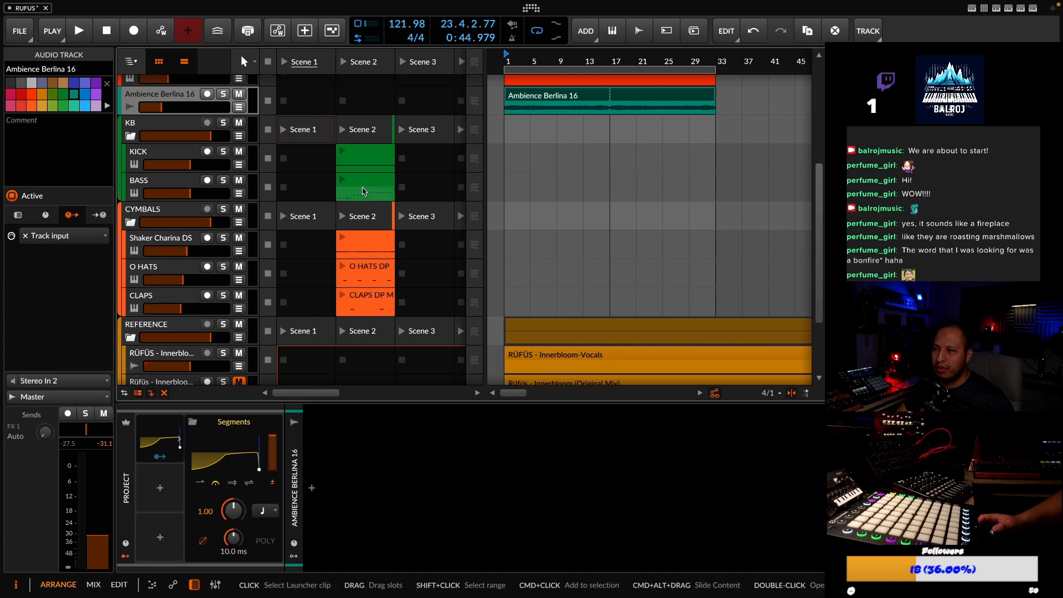
click(182, 182)
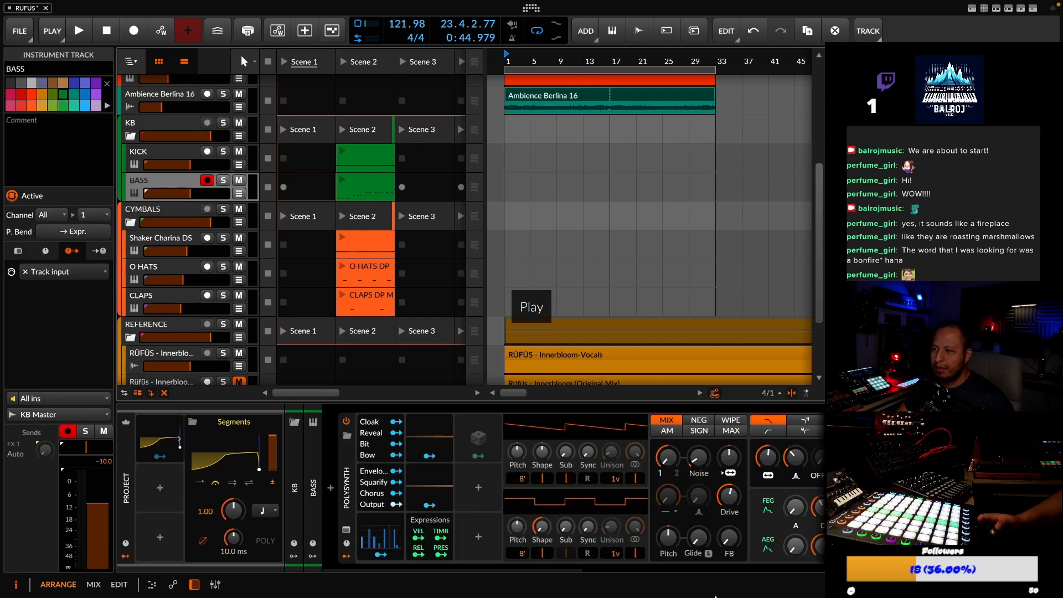
drag(454, 568, 488, 565)
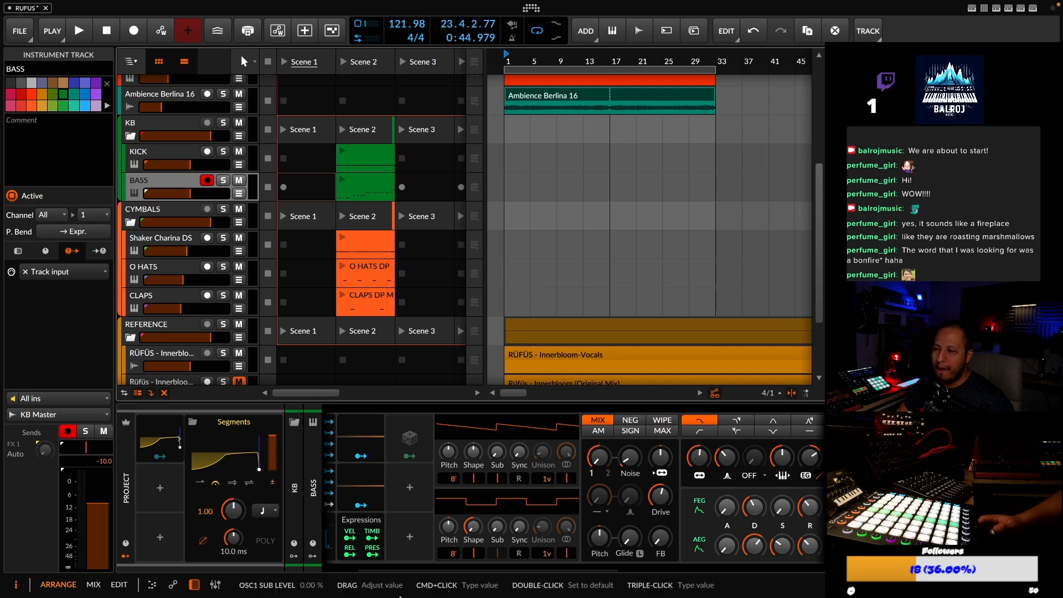
scroll(354, 498, left, 3)
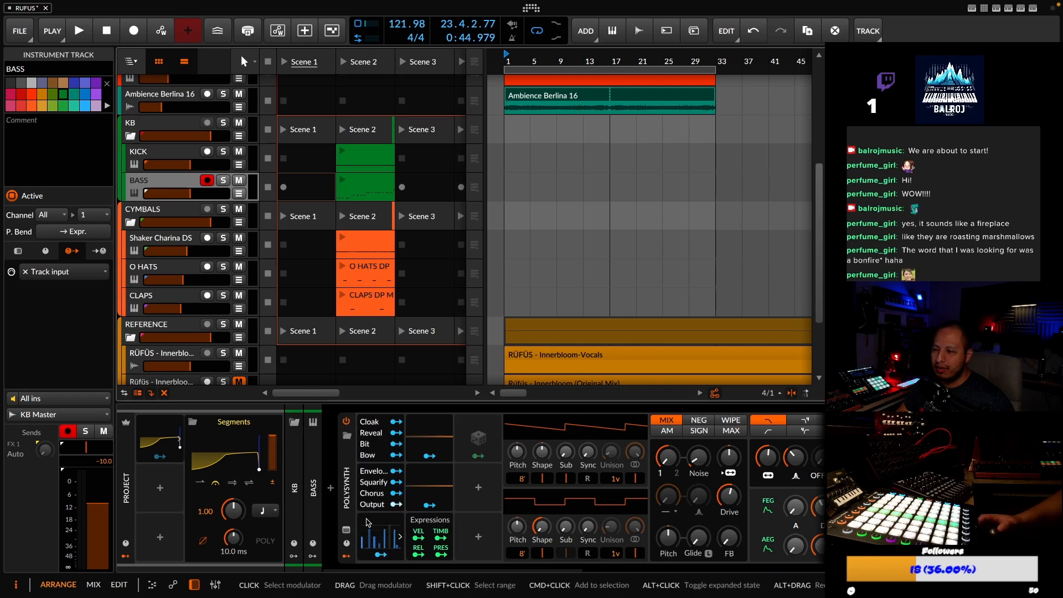
click(348, 498)
right_click(347, 498)
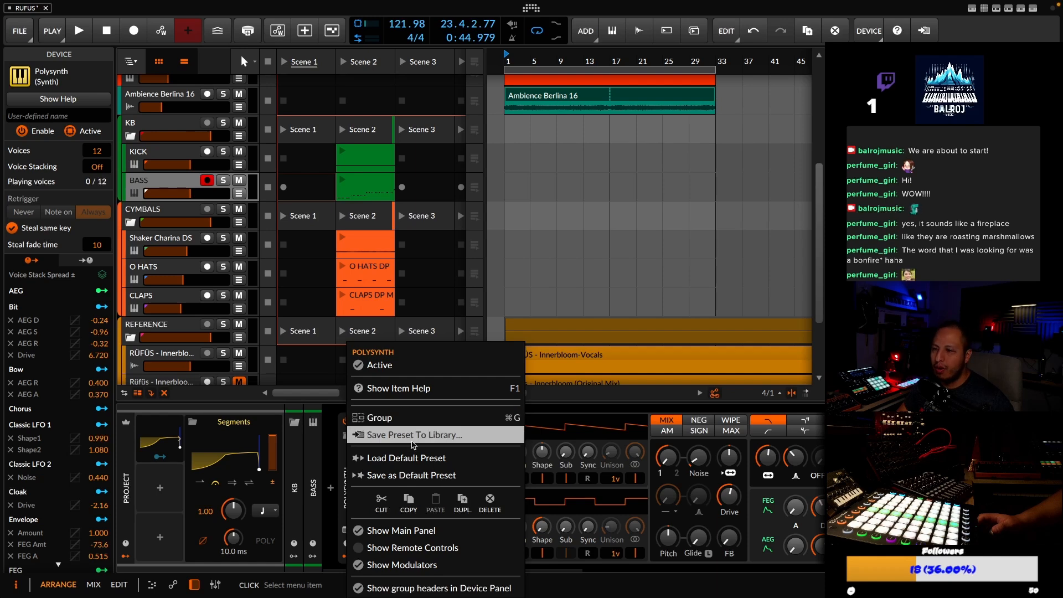
click(392, 419)
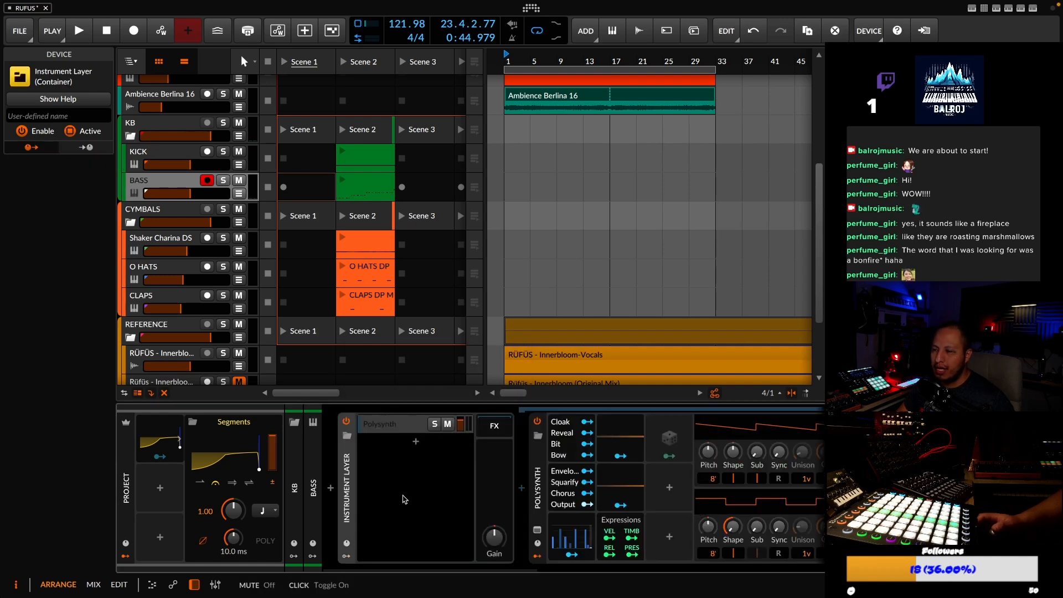
Add Phase-4 as a second layer in BASS's Instrument Layer and mute that layer
click(415, 442)
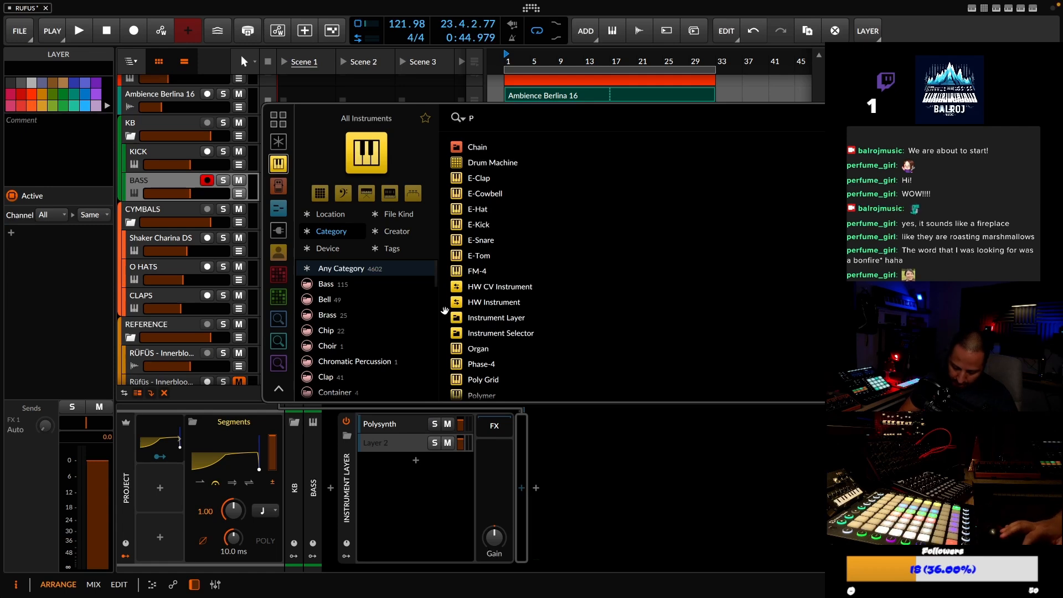
text(PHASE)
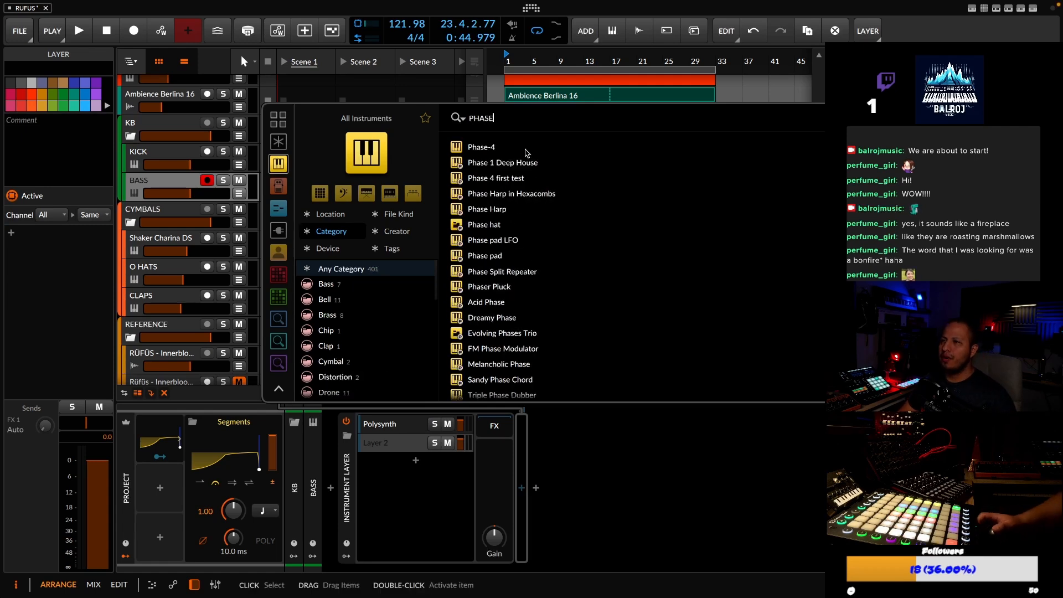
double_click(526, 154)
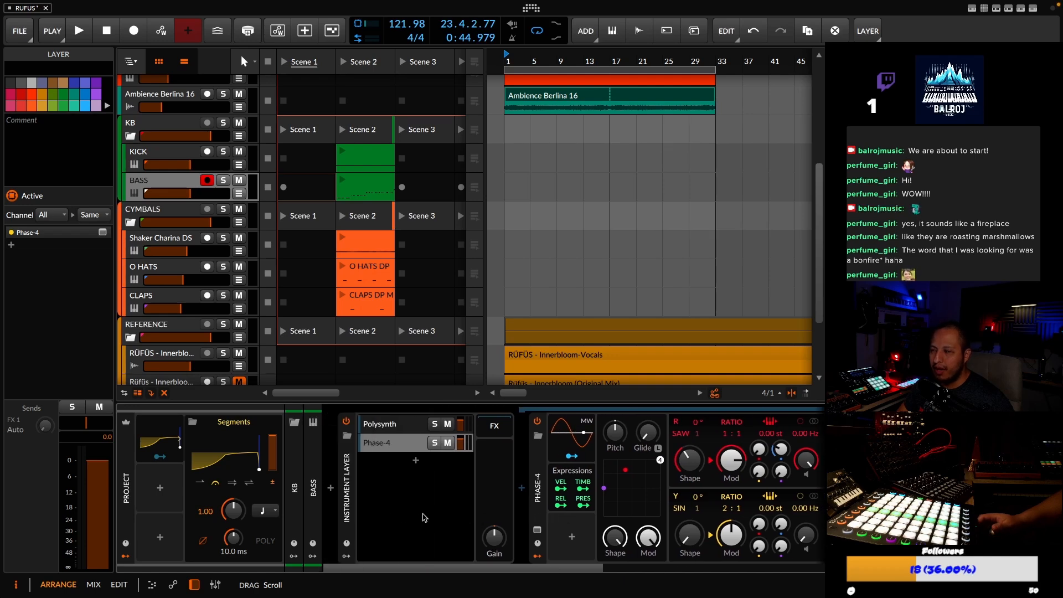
click(447, 443)
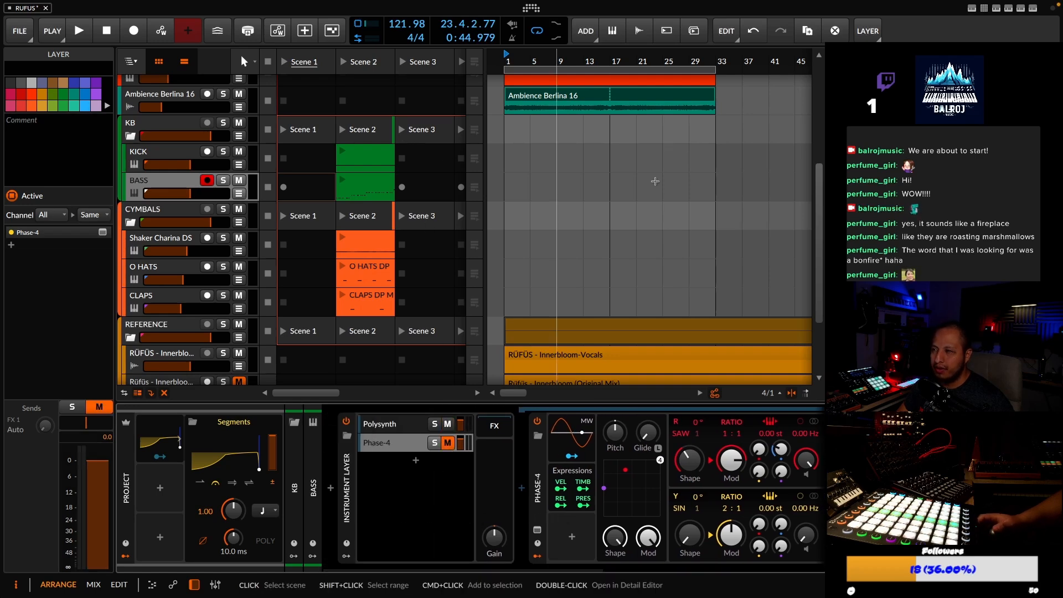
Examine the Innerbloom reference waveform around bar 33 against the arranged intro clips
scroll(653, 229, down, 3)
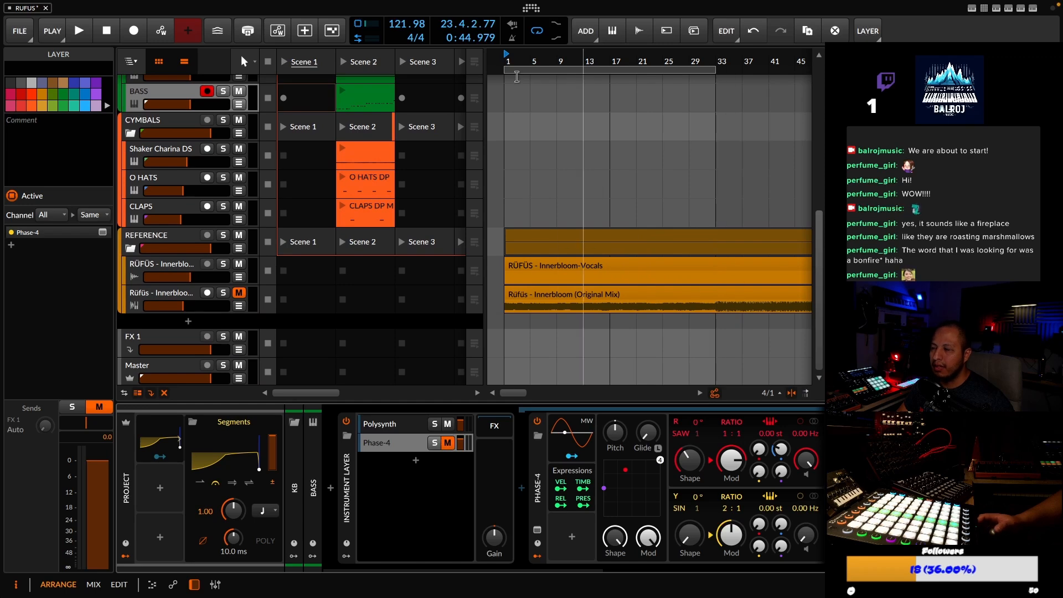
drag(584, 62, 527, 47)
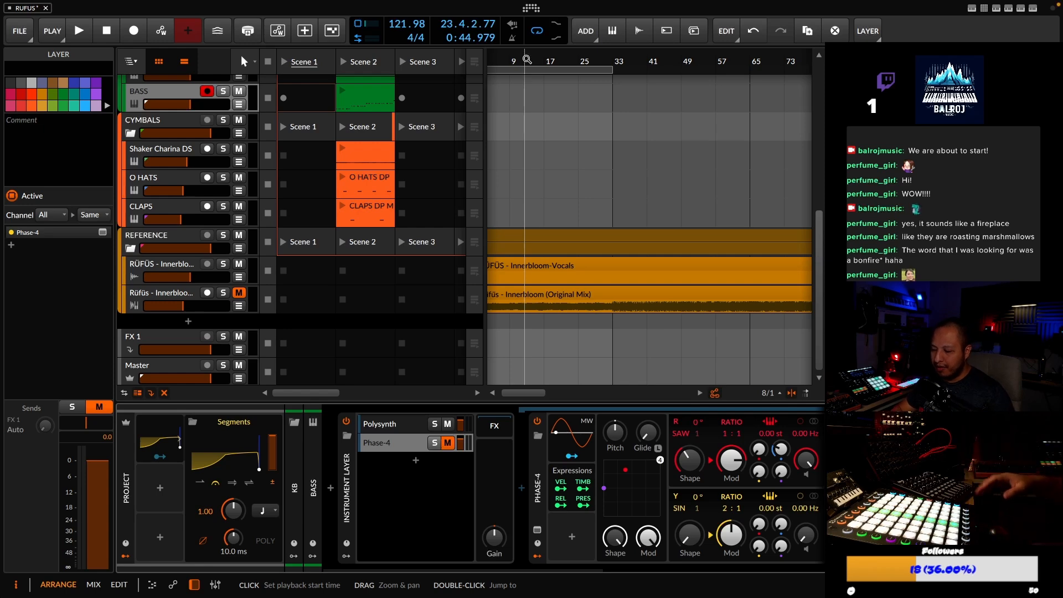
mouse_move(544, 62)
mouse_down()
mouse_move(535, 76)
mouse_move(543, 83)
mouse_move(531, 60)
mouse_move(551, 69)
mouse_up()
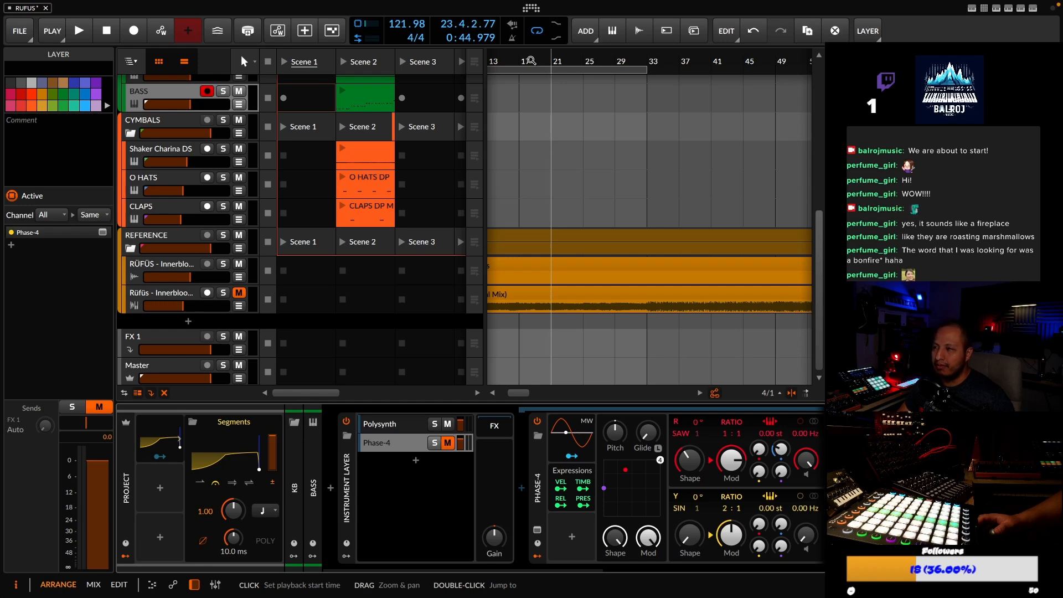
drag(532, 61, 584, 45)
click(515, 103)
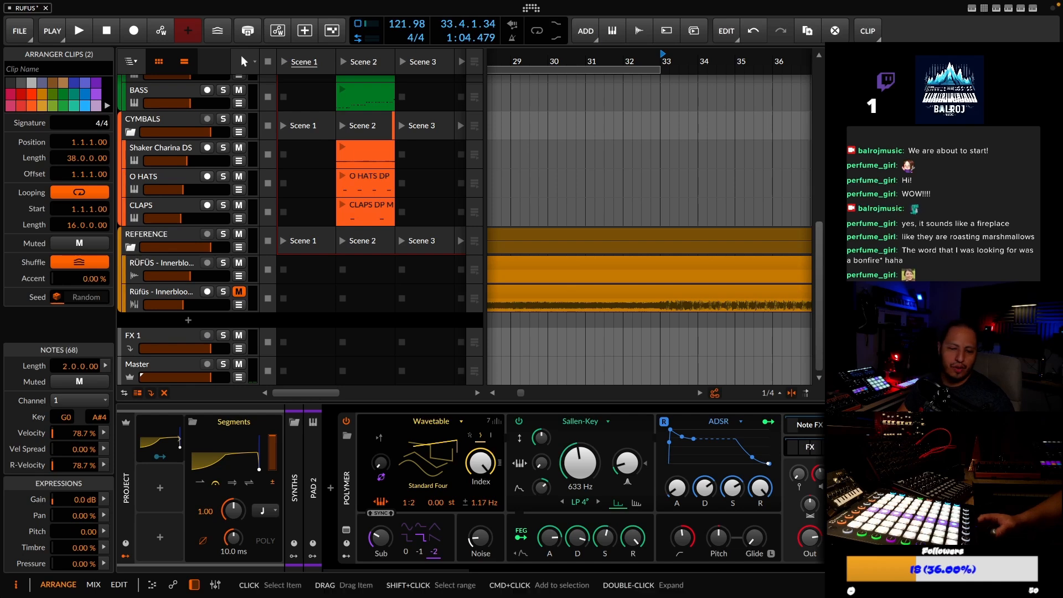
scroll(620, 221, up, 4)
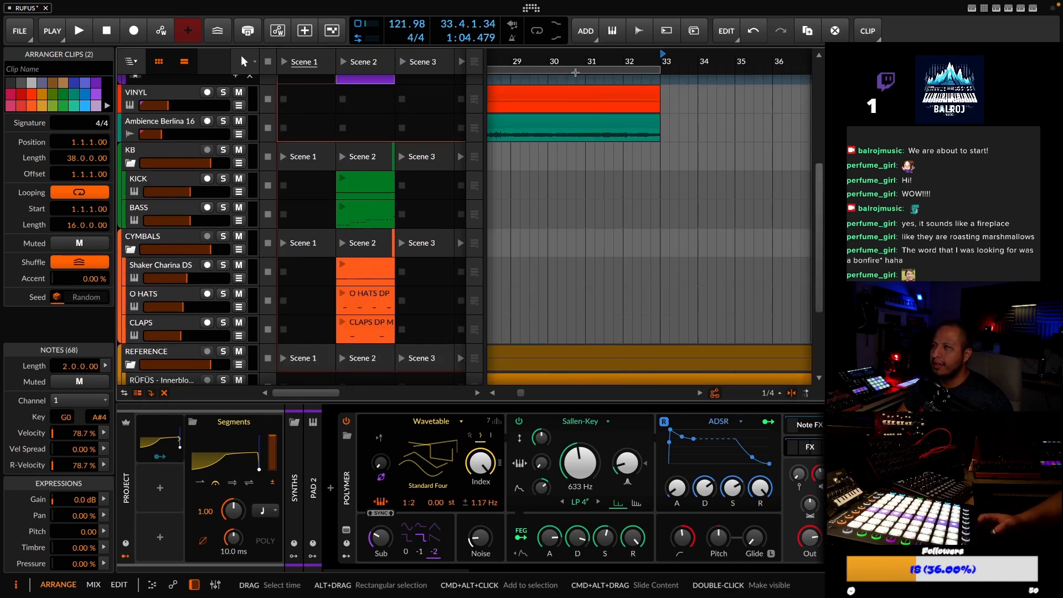
scroll(742, 233, down, 4)
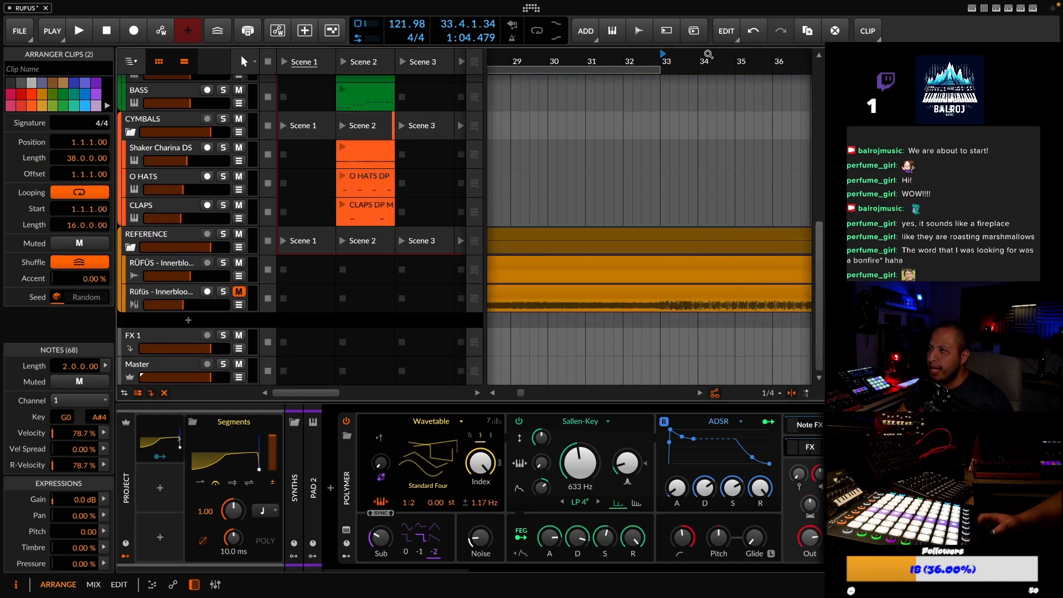
Place the Scene 2 BASS clip on the timeline at bar 33 and audition from there
drag(710, 63, 700, 63)
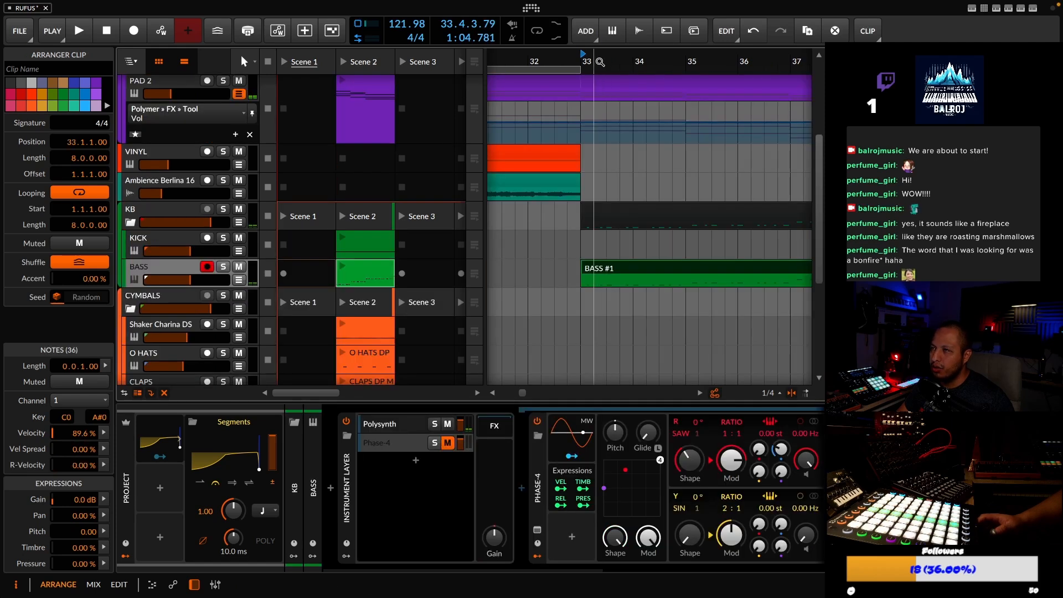
click(596, 62)
drag(625, 62, 622, 83)
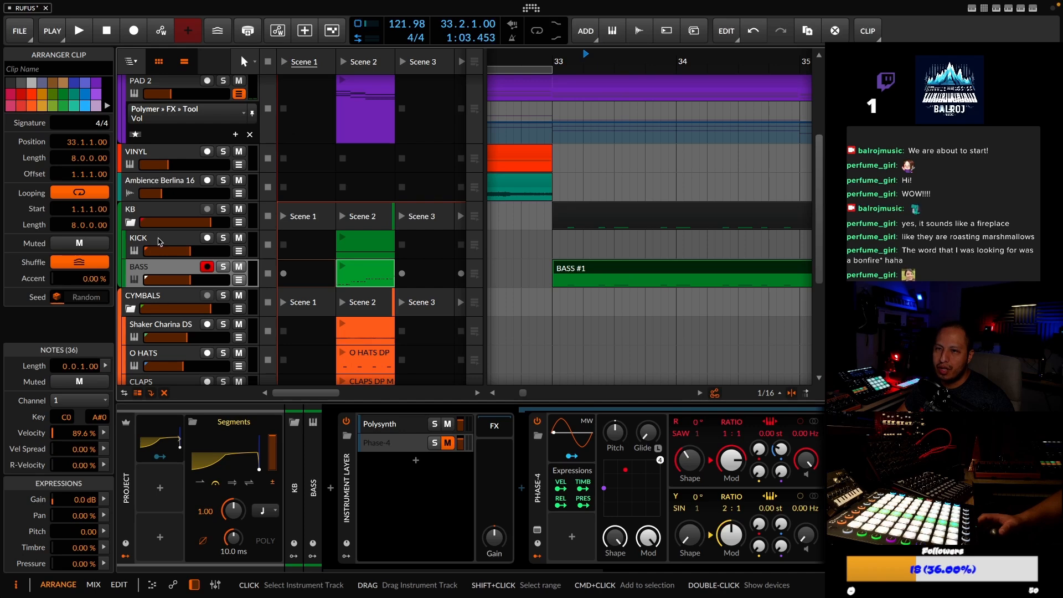
Place the Scene 2 KICK clip on the timeline at 33.3 and audition it from bar 33
click(446, 250)
drag(364, 244, 612, 256)
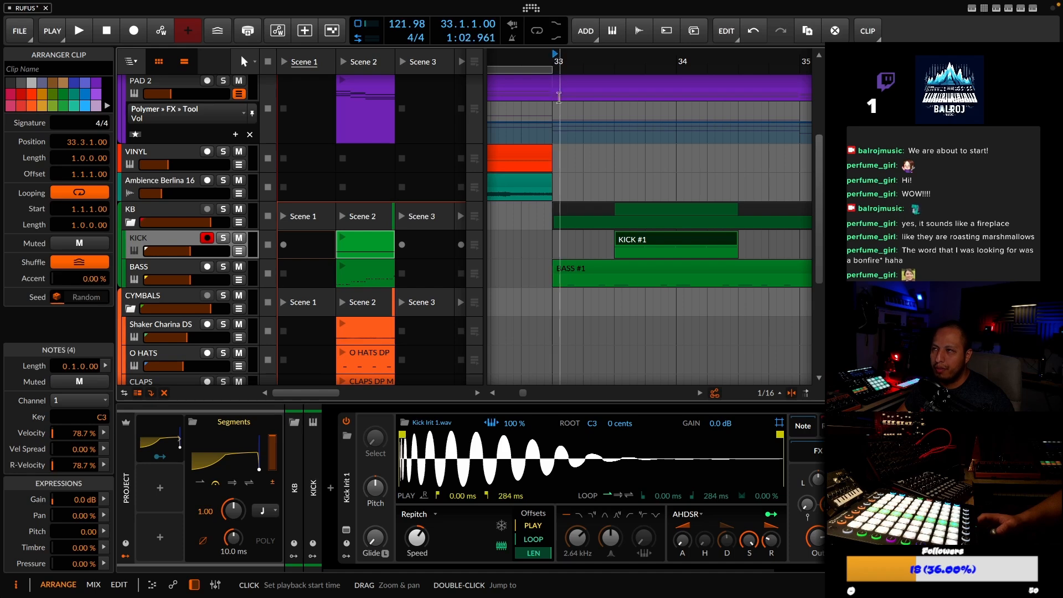
mouse_move(577, 61)
mouse_down()
mouse_move(563, 48)
mouse_move(560, 62)
mouse_up()
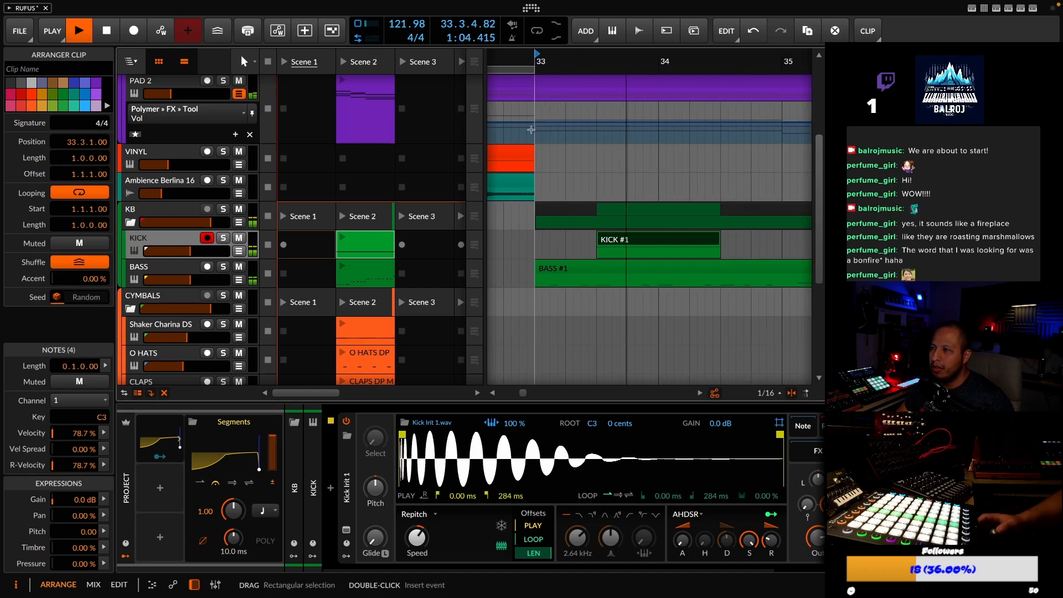
key(space)
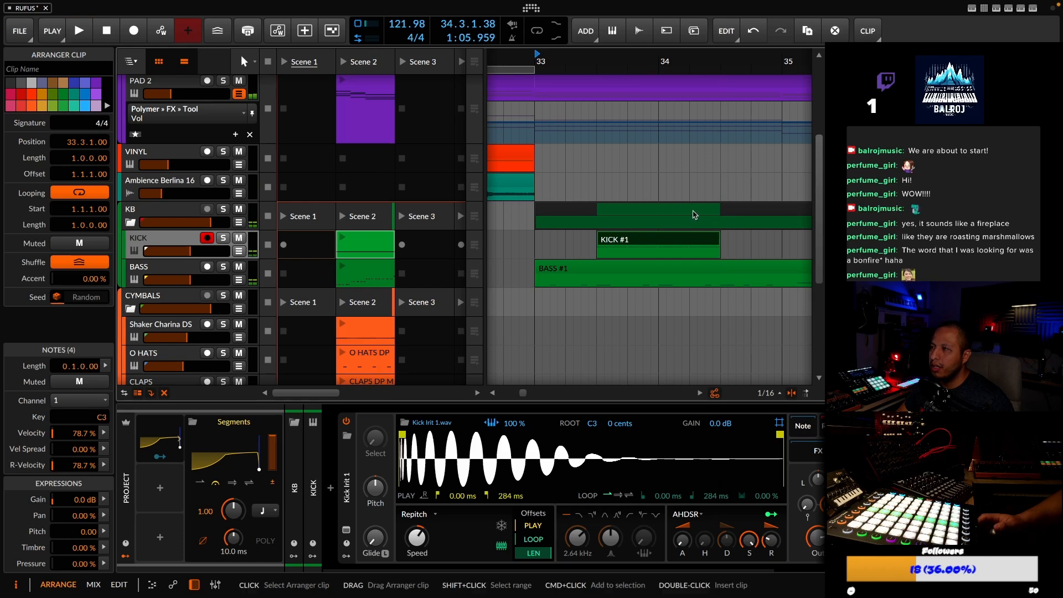
Loop the KICK clip out to a length of 7.2.0.00, ending together with the BASS clip
drag(624, 63, 602, 50)
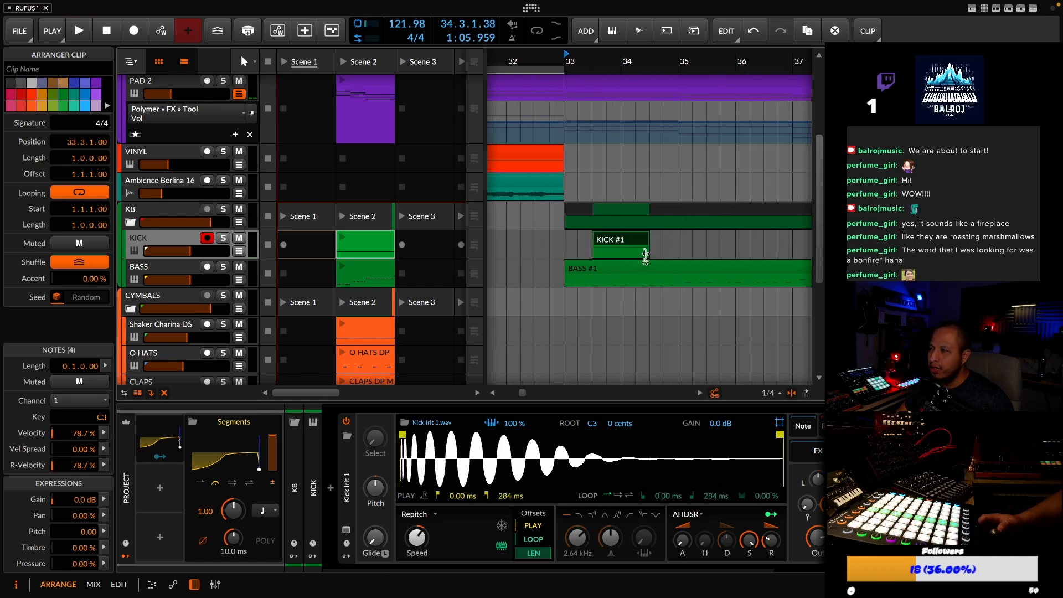
drag(646, 255, 781, 255)
drag(637, 56, 597, 102)
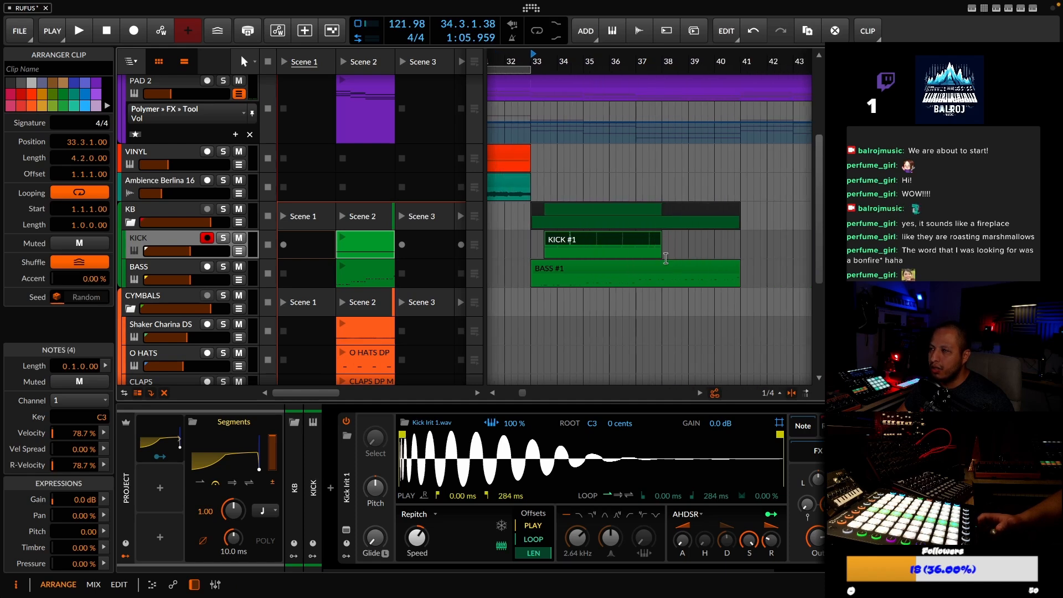
drag(658, 251, 735, 253)
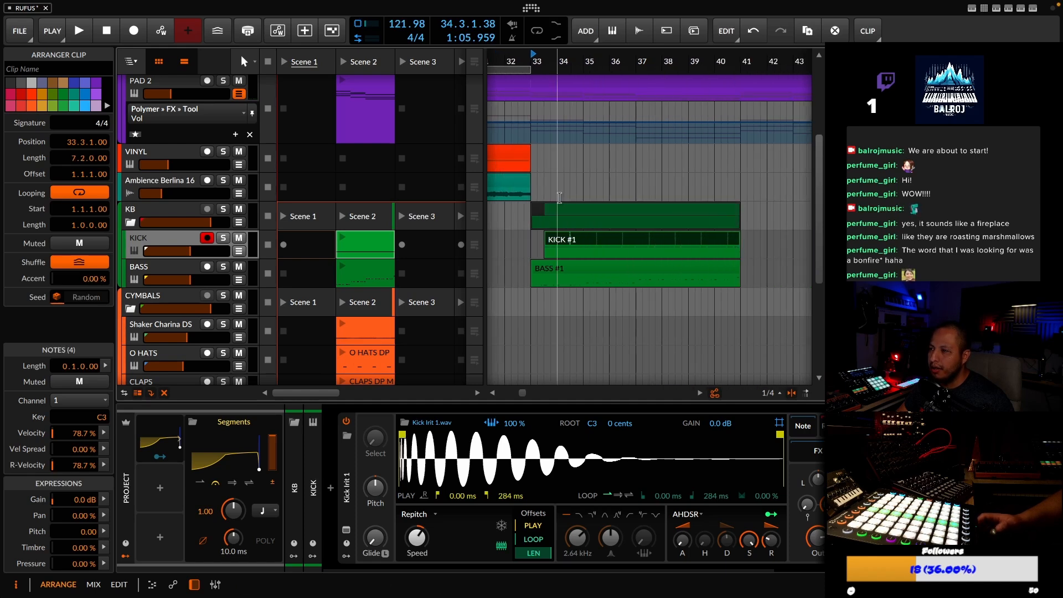
Play the new kick and bass section from bar 33 to check how they enter together
drag(538, 58, 556, 22)
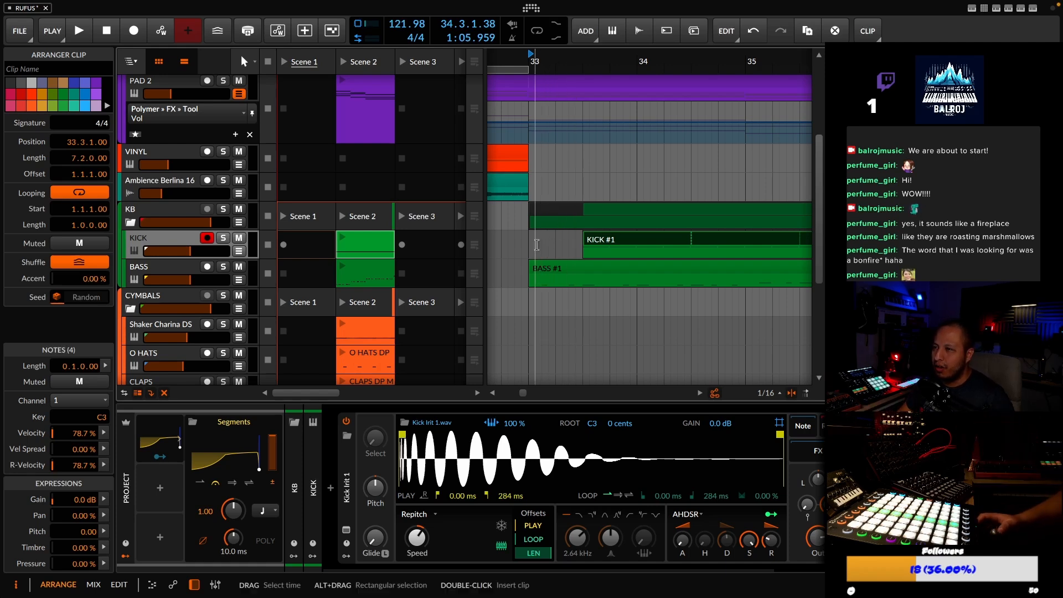
key(space)
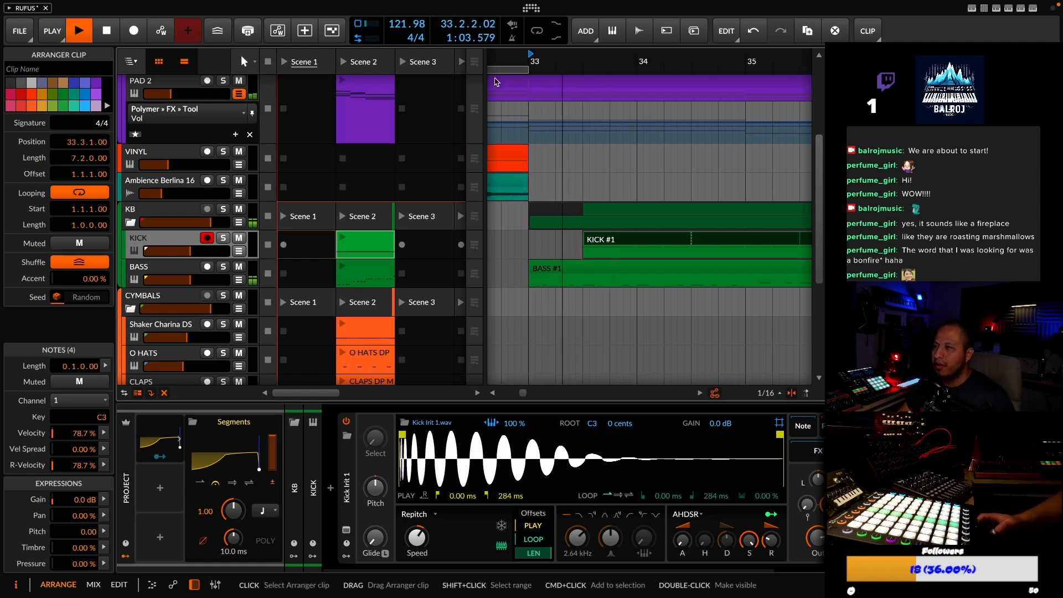
drag(549, 61, 534, 57)
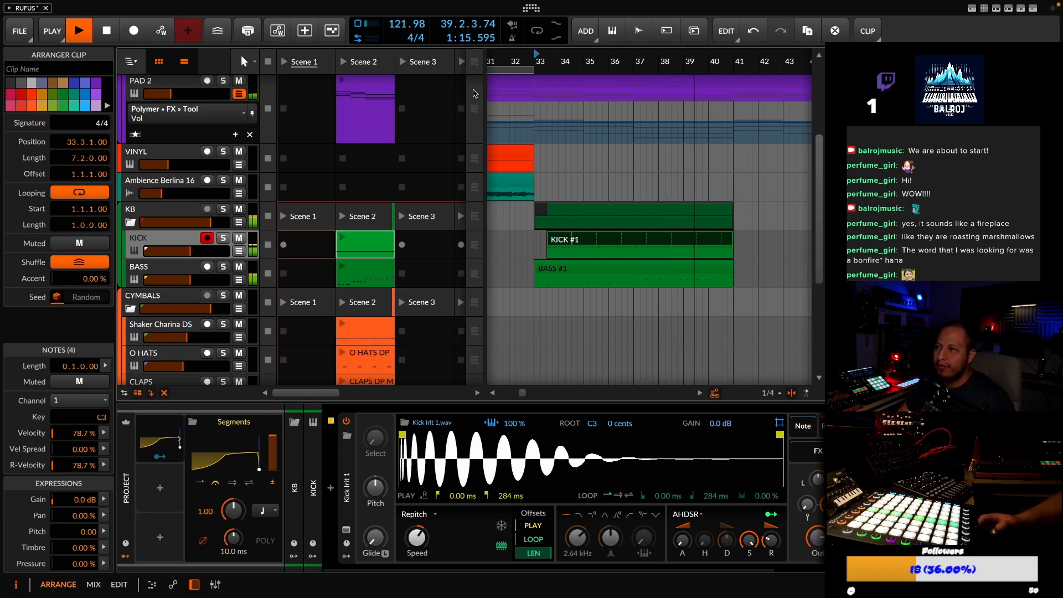
drag(541, 57, 522, 59)
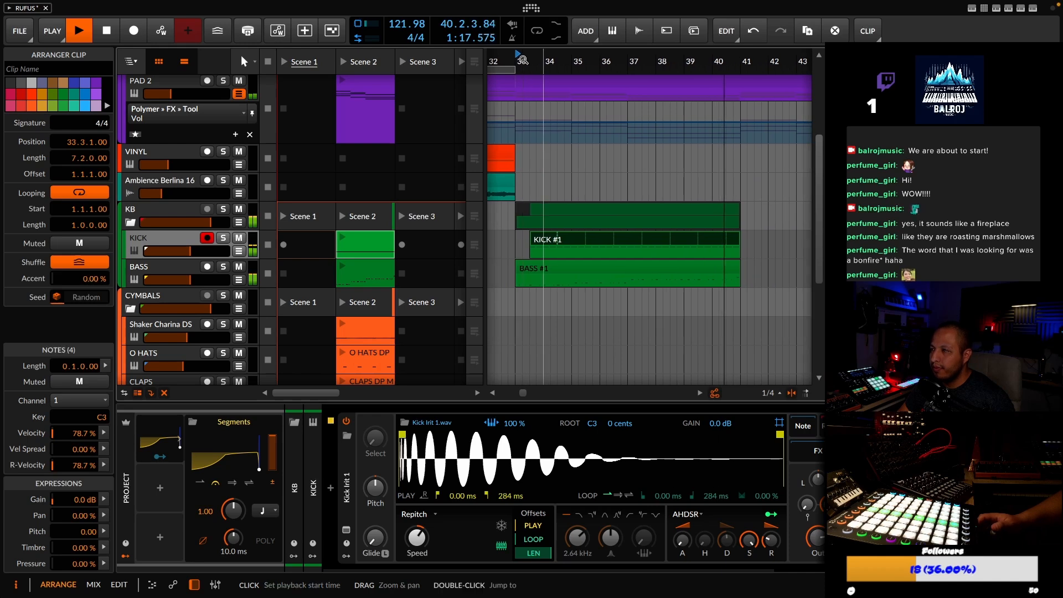
key(space)
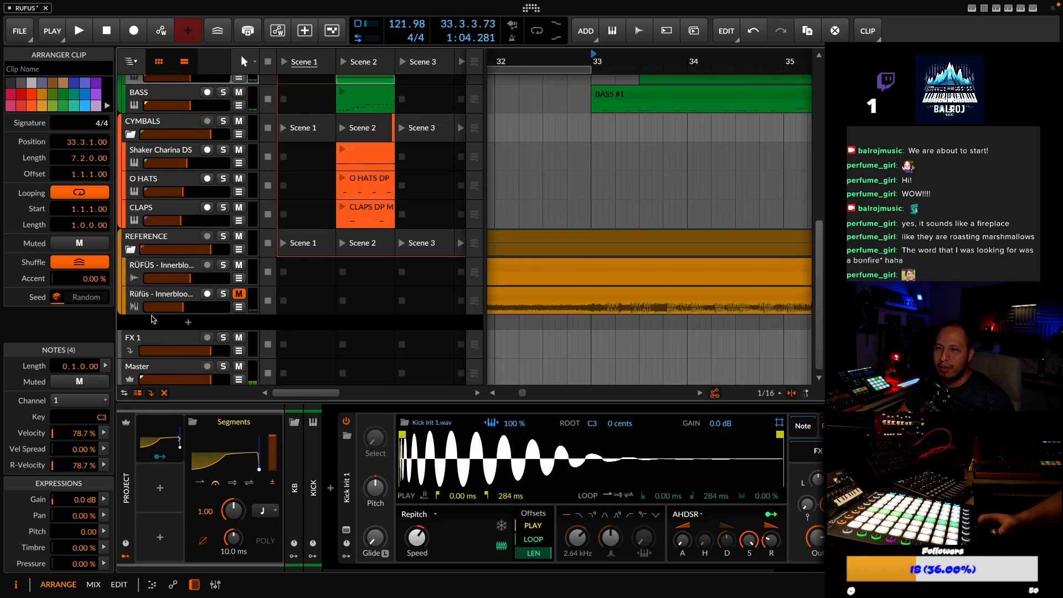
Add a new instrument track with a Sampler below the reference tracks
double_click(152, 325)
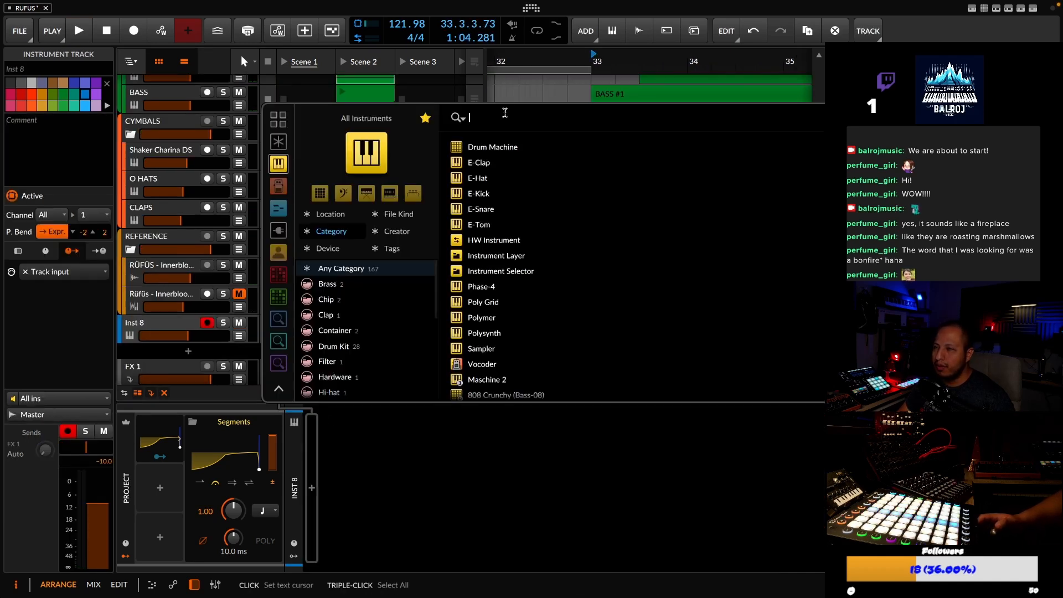
text(SAM)
key(Down)
key(Return)
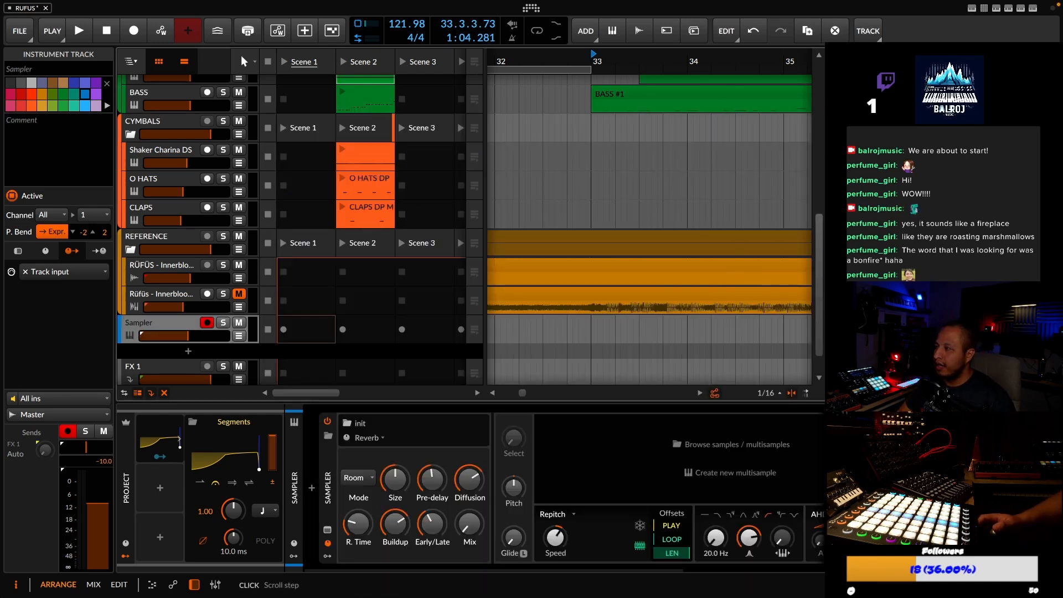
Load Vocal C Nieves 2 into the Sampler, and set up a second Sampler track with Vocal C Nieves 1
drag(874, 120, 820, 119)
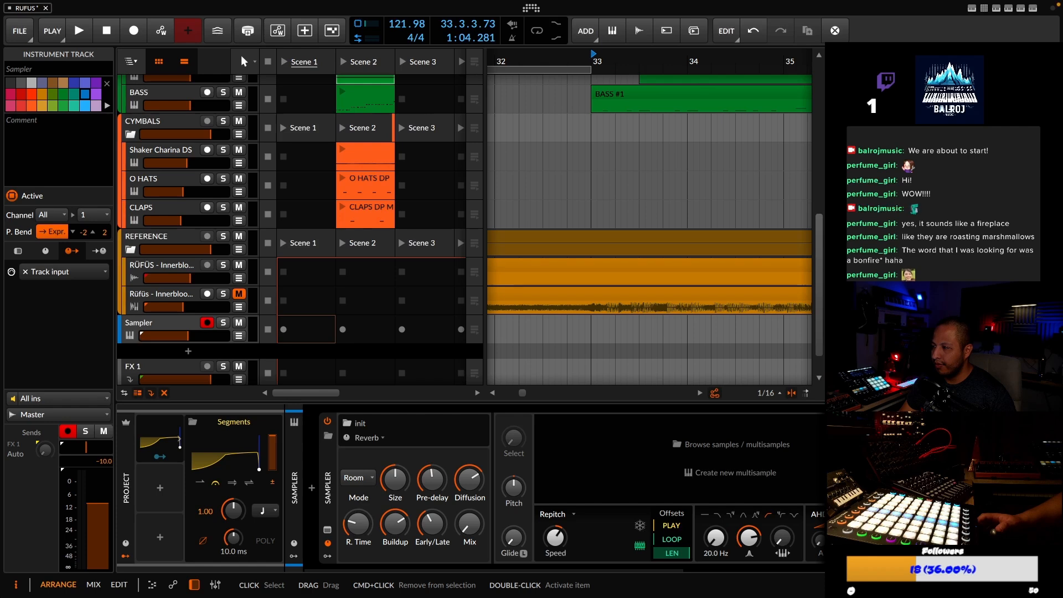
key(Return)
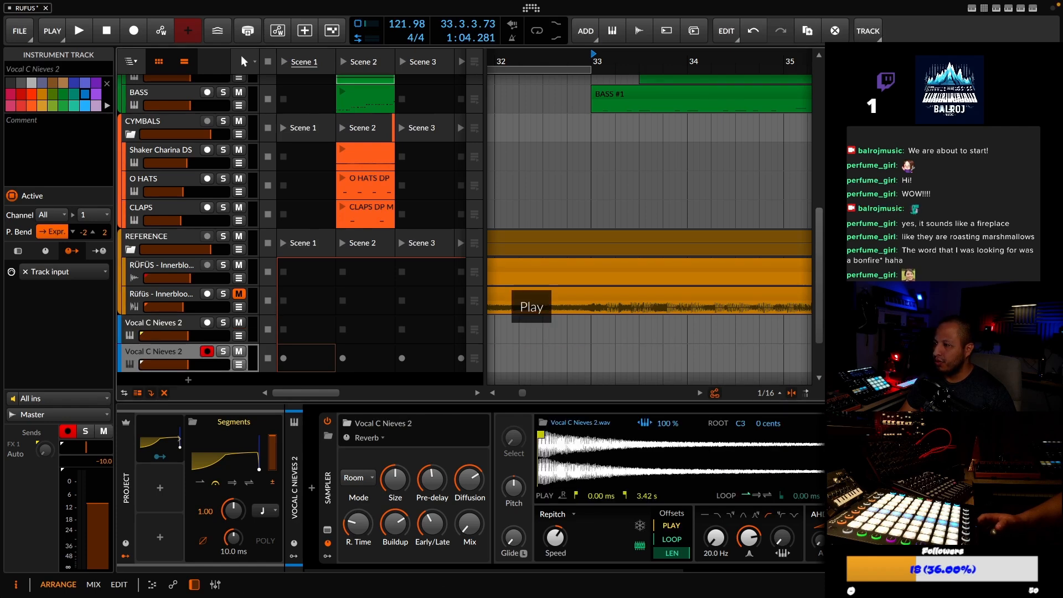
click(908, 332)
drag(908, 332, 181, 352)
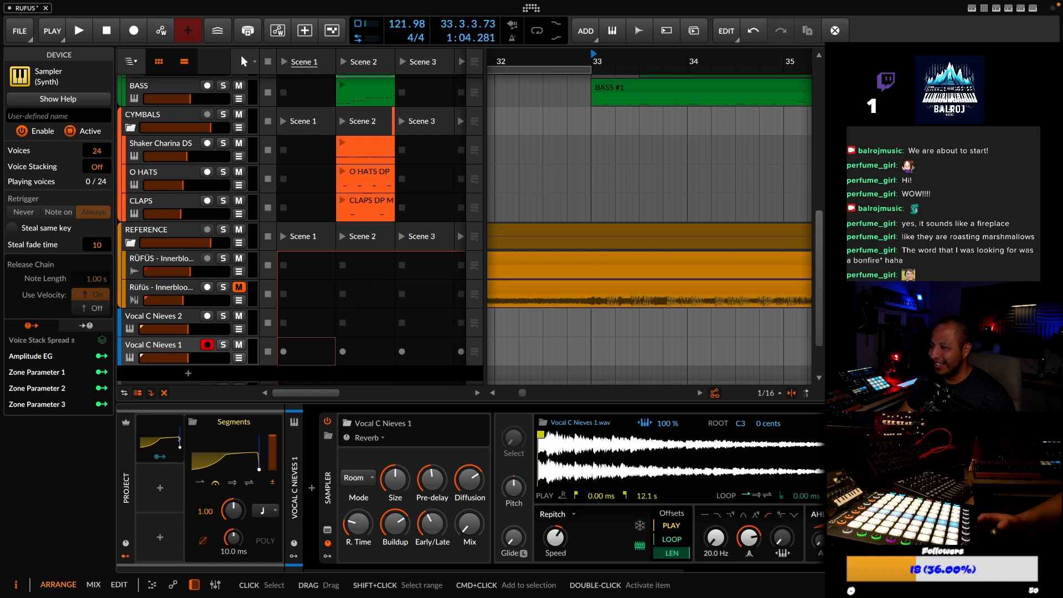
Add the samples Vocal[122] Cm Nieves and Breathe Drageonna 2 as two new Sampler tracks
drag(864, 389, 189, 374)
drag(864, 389, 176, 342)
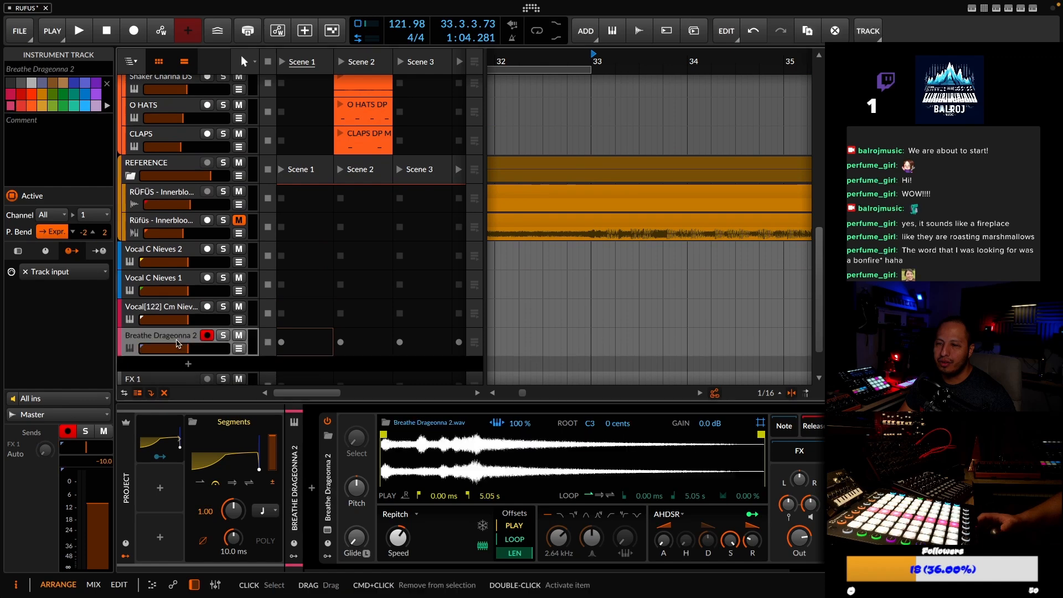
key(space)
click(863, 389)
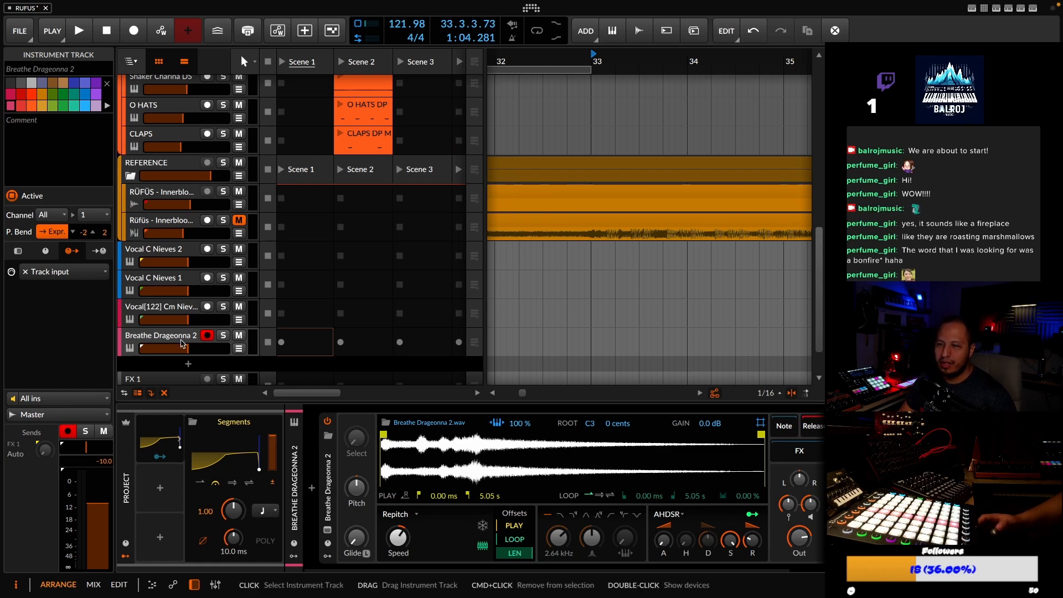
Create one-bar clips at bar 33 for both new tracks, and trim the Vocal[122] sample to play from 481 ms to 1.49 s
click(183, 315)
key(space)
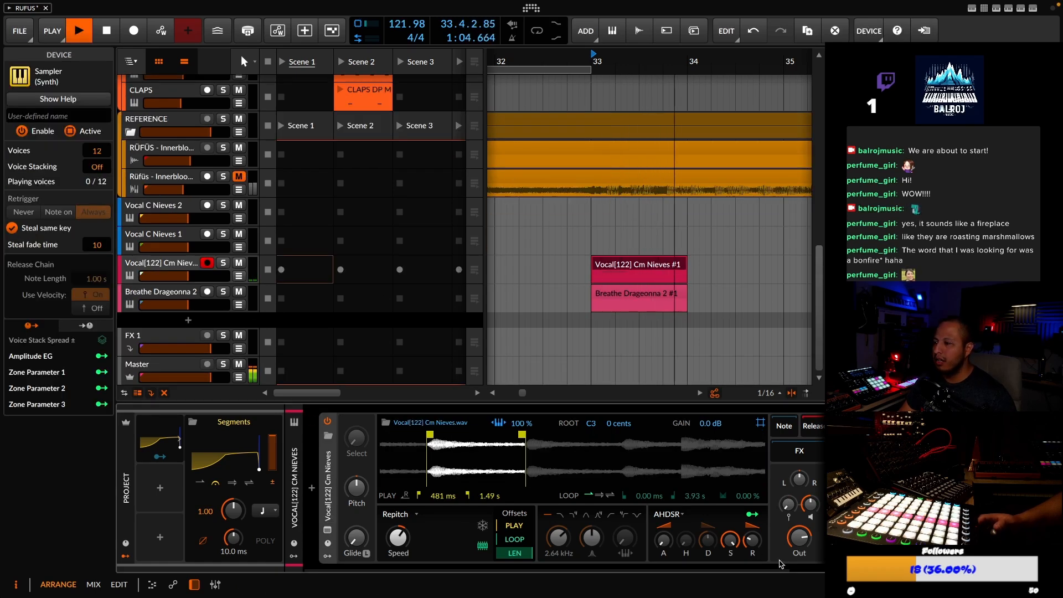
scroll(788, 492, right, 2)
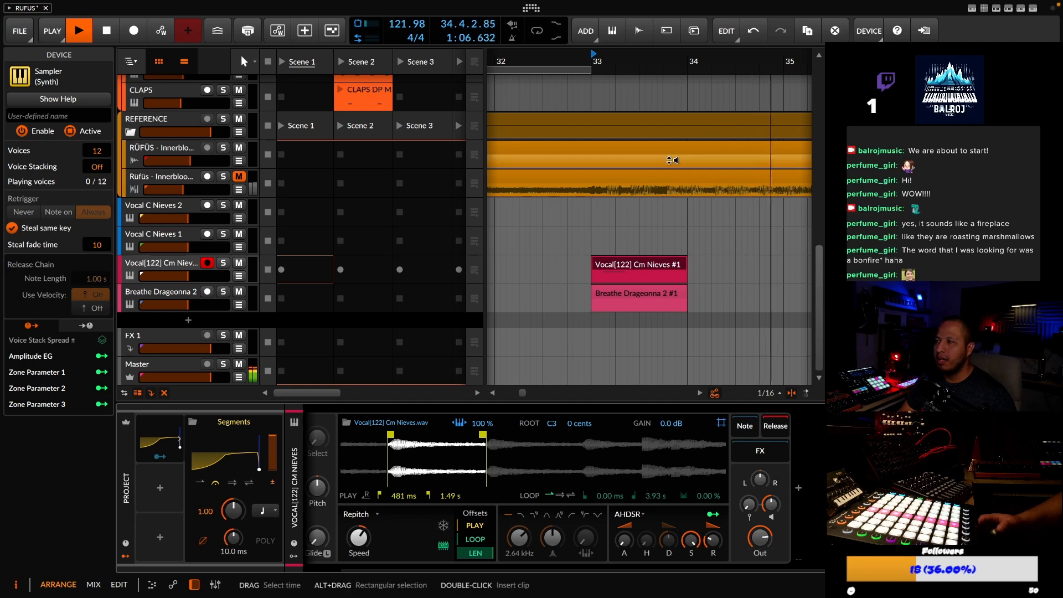
Solo the Vocal[122] Cm Nieves track during playback, and set up Delay+ and Reverb effect tracks
drag(663, 60, 573, 70)
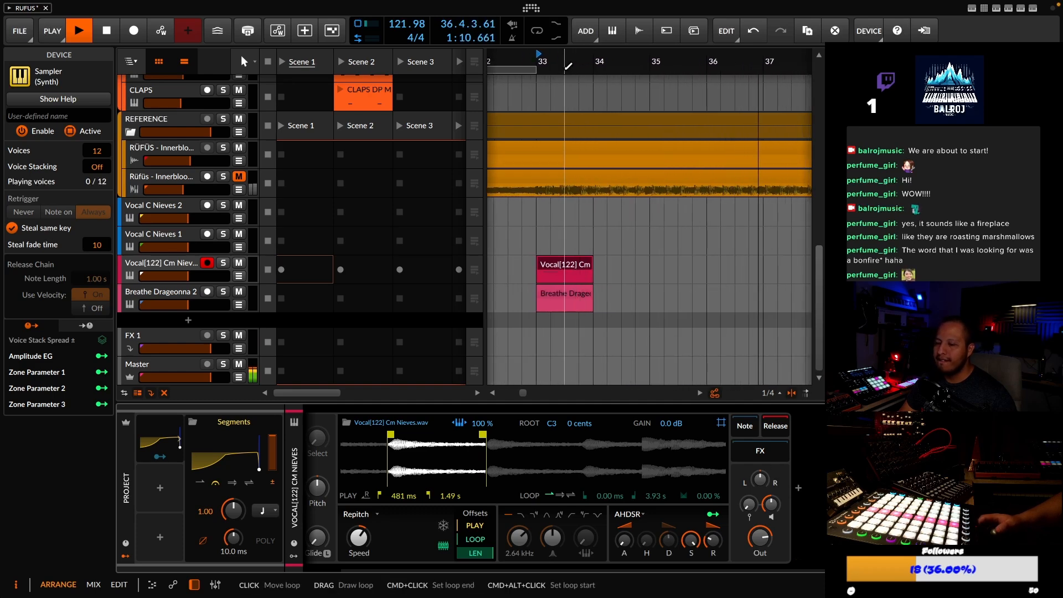
click(223, 264)
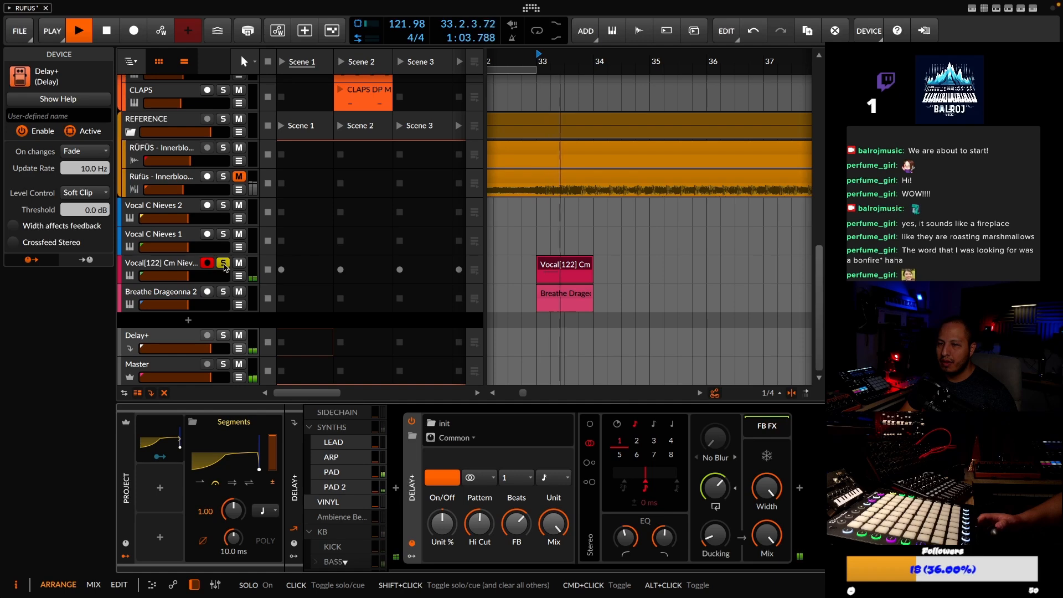
key(space)
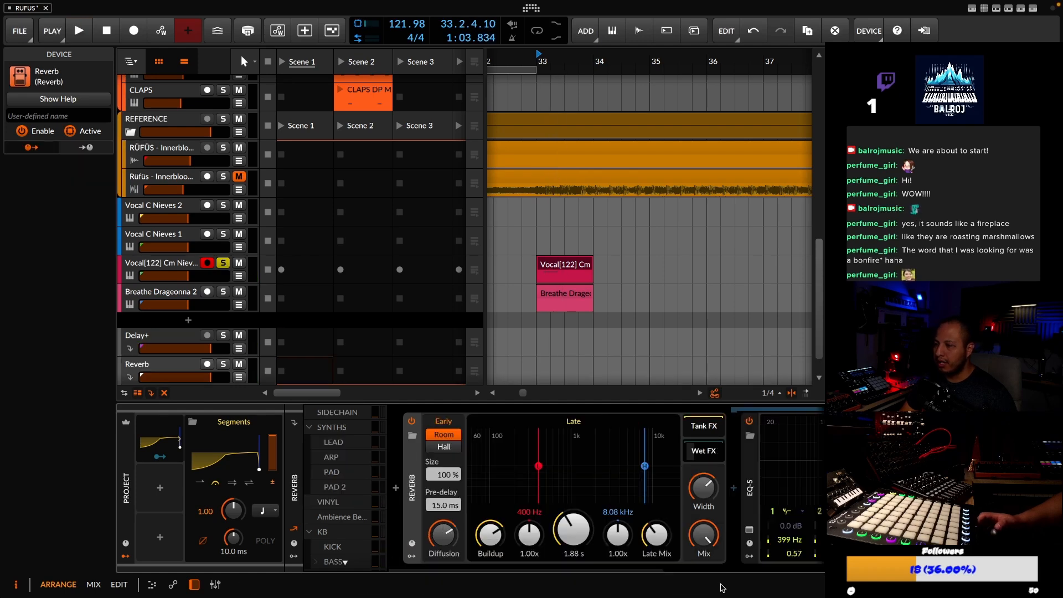
Set the band 5 frequency of the EQ-5 in the Reverb's Wet FX chain to 7.04 kHz, and collapse the chain
scroll(714, 506, right, 5)
drag(715, 539, 715, 533)
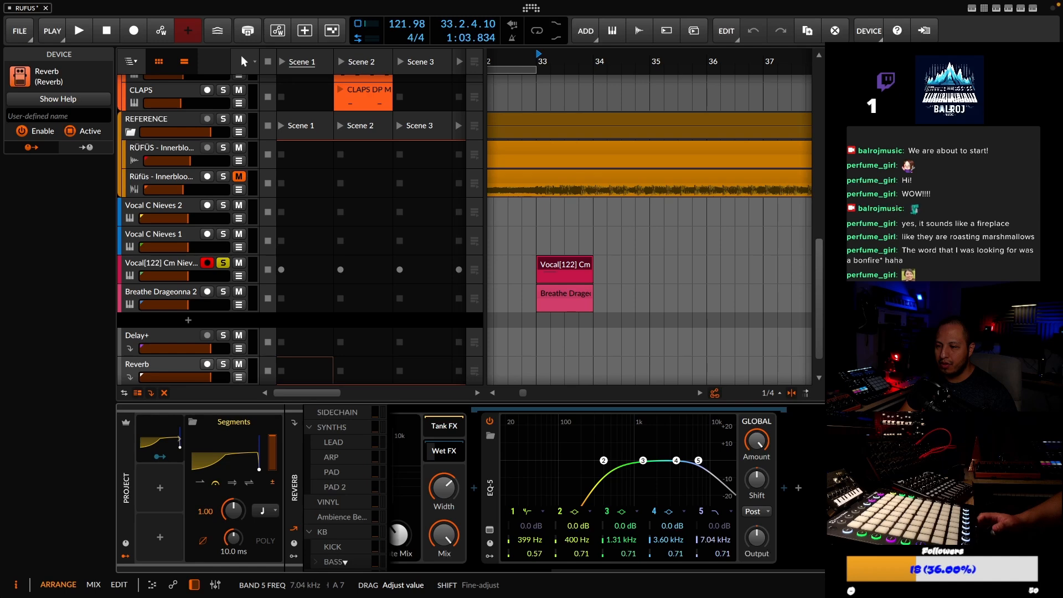
click(445, 452)
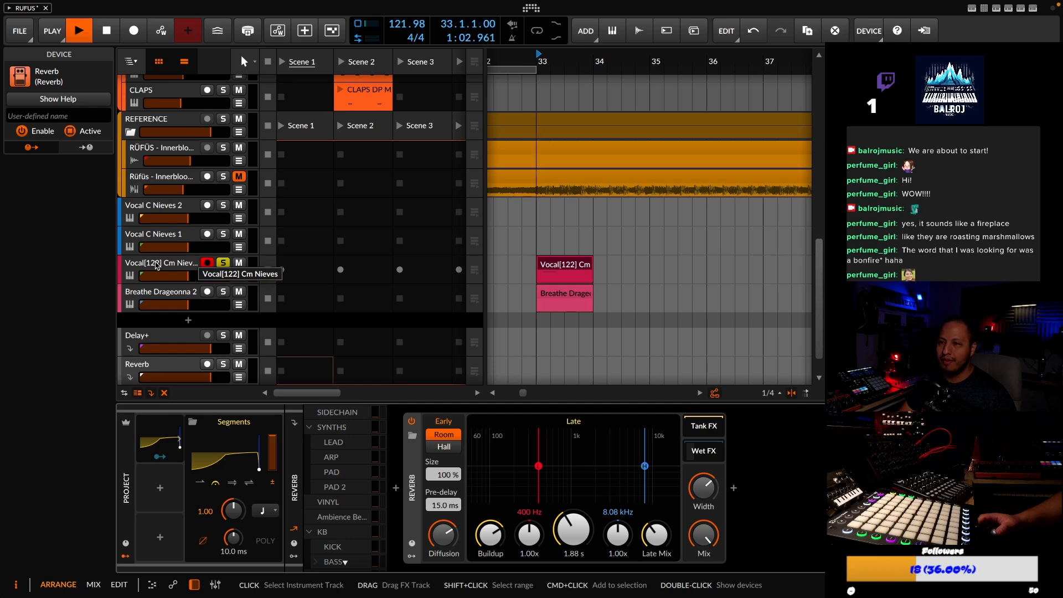
Raise the Vocal[122] Cm Nieves track's Reverb send to -1.5 dB while auditioning from bar 33
click(157, 265)
key(space)
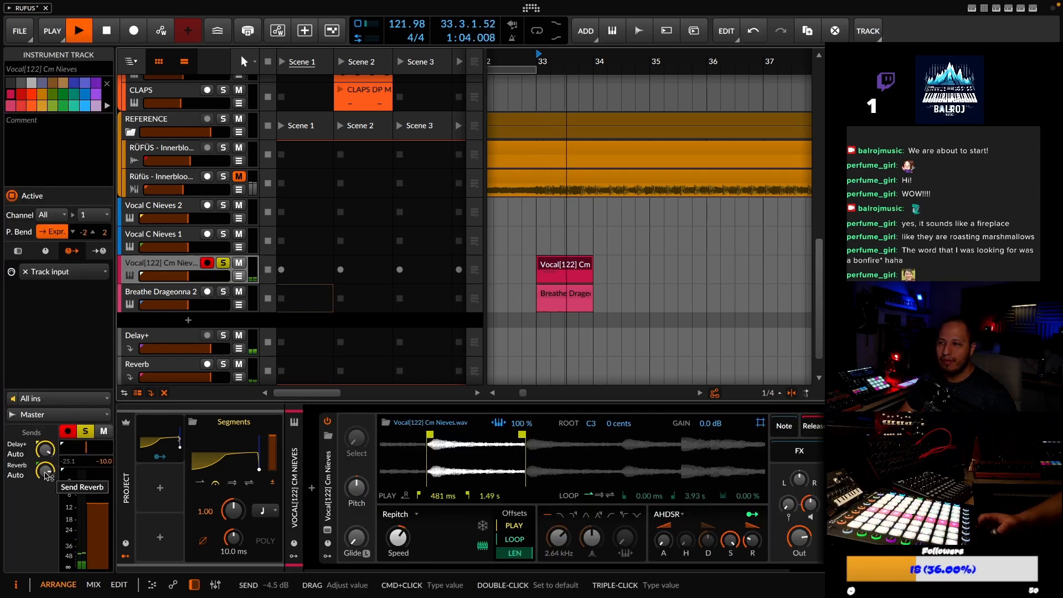
key(space)
drag(48, 475, 48, 469)
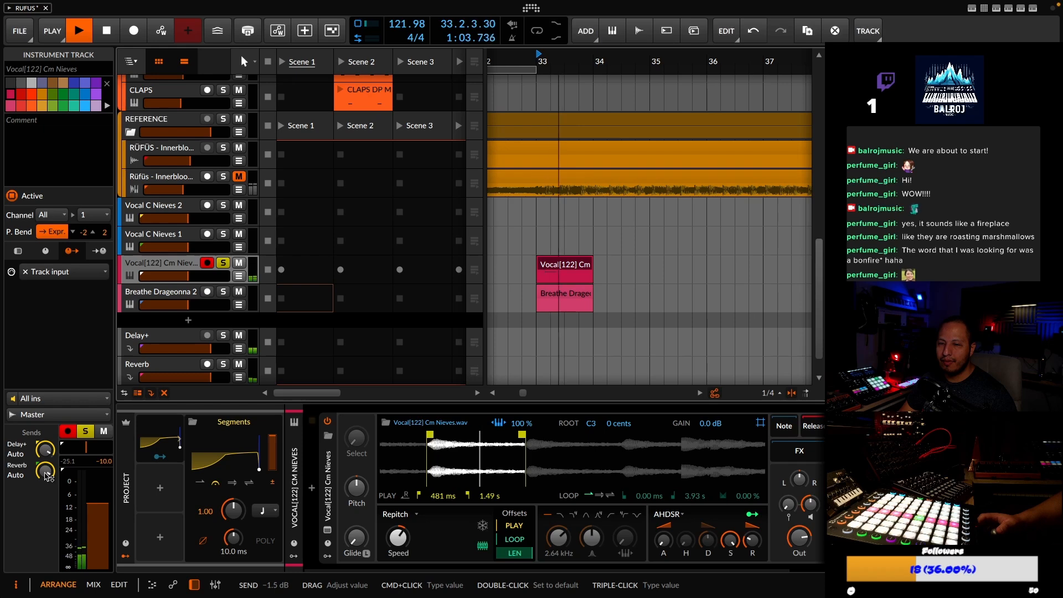
key(space)
key(space)
key(space)
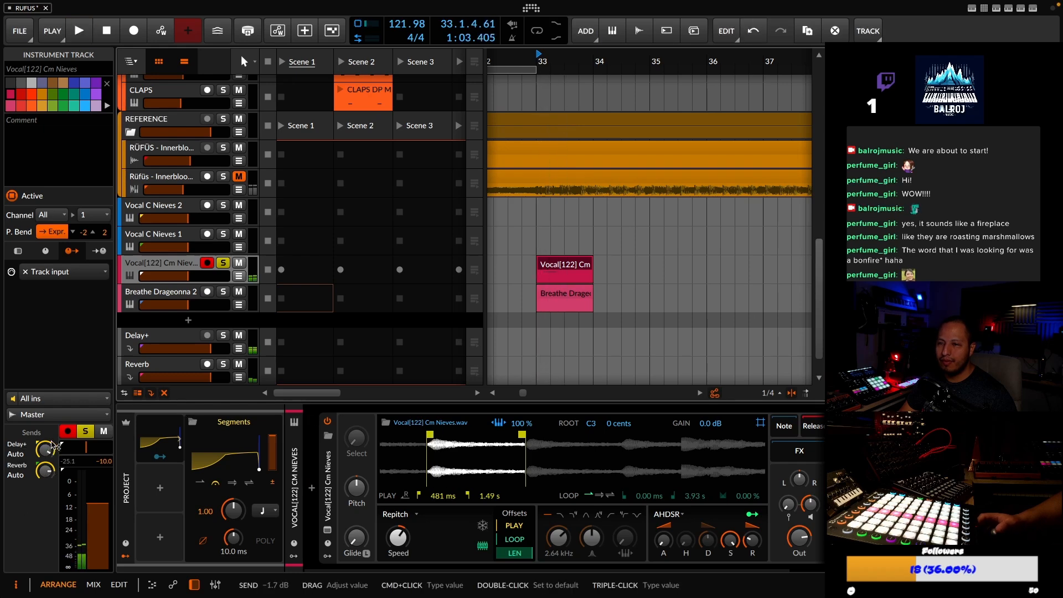
key(space)
Set the Reverb's decay time to 2.14 s and adjust its late mix during playback, and reveal the Wet FX chain
click(162, 365)
key(space)
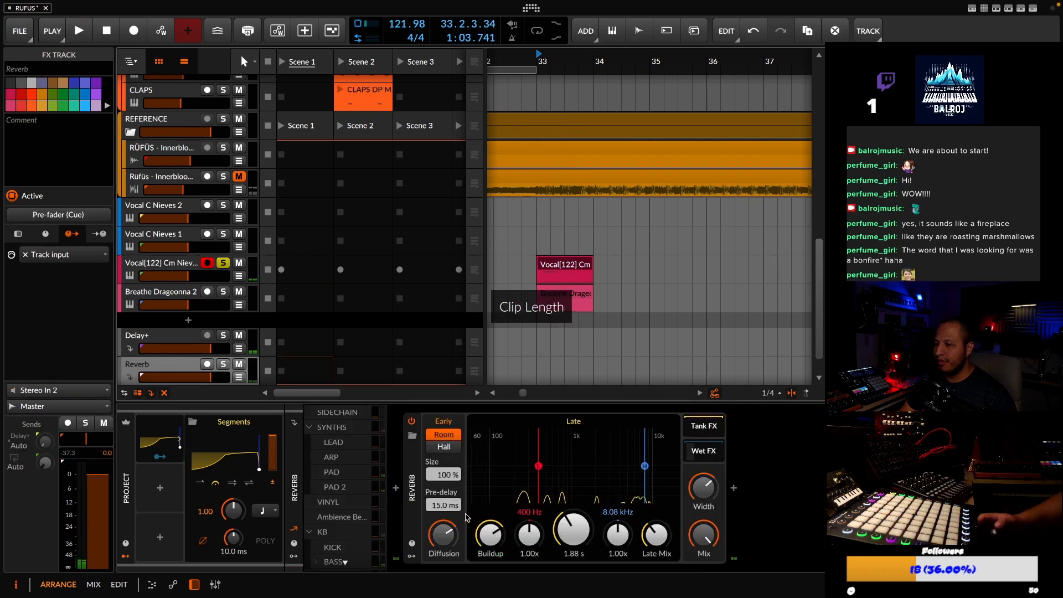
drag(572, 530, 572, 523)
key(space)
drag(657, 533, 656, 542)
key(space)
click(703, 451)
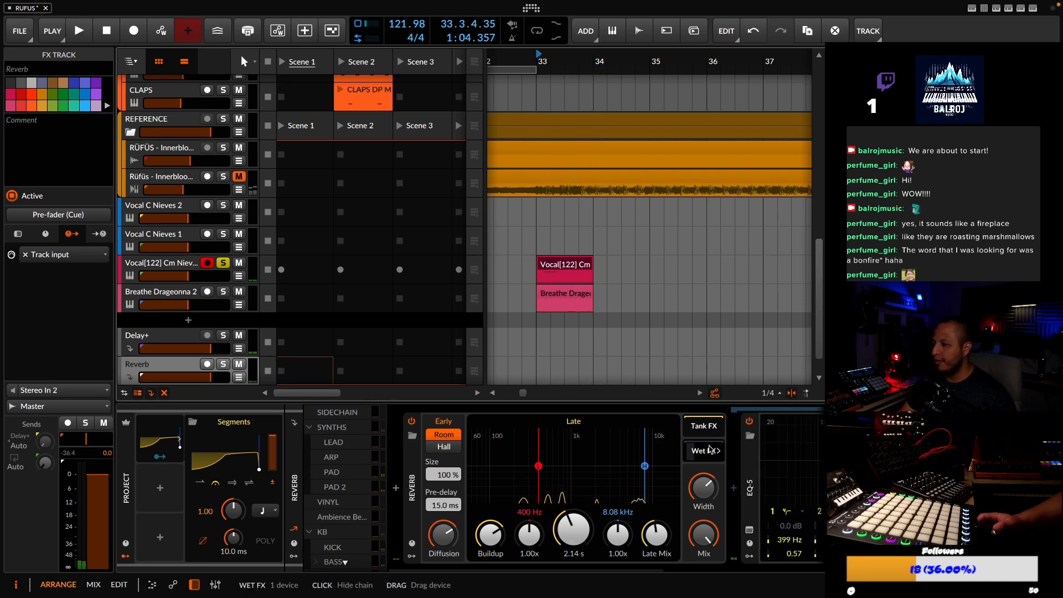
drag(588, 571, 751, 573)
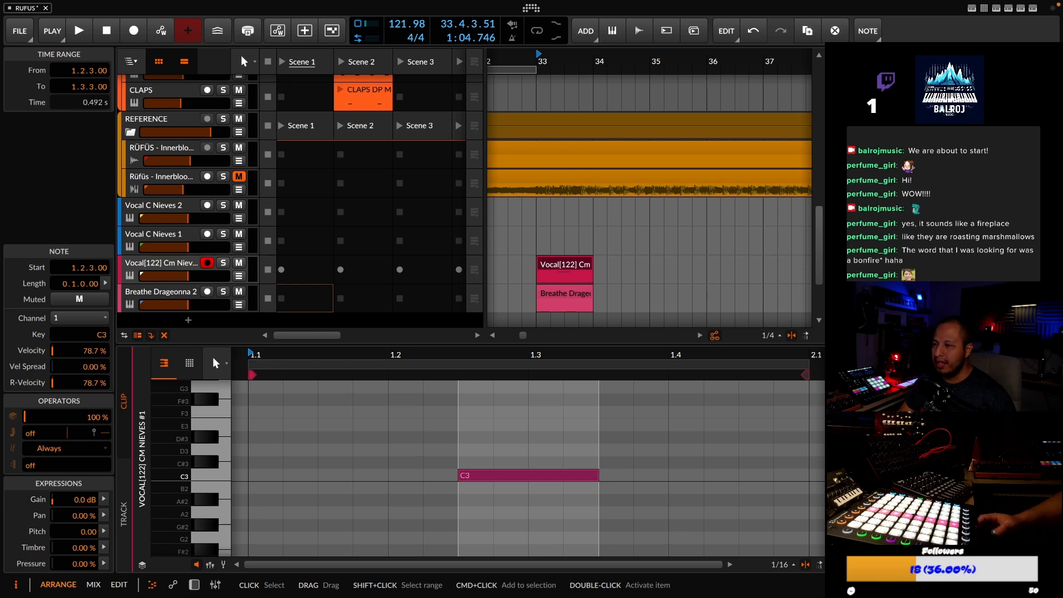
Pan the Vocal[122] Cm Nieves track to -60 % and audition it in the full mix
click(157, 270)
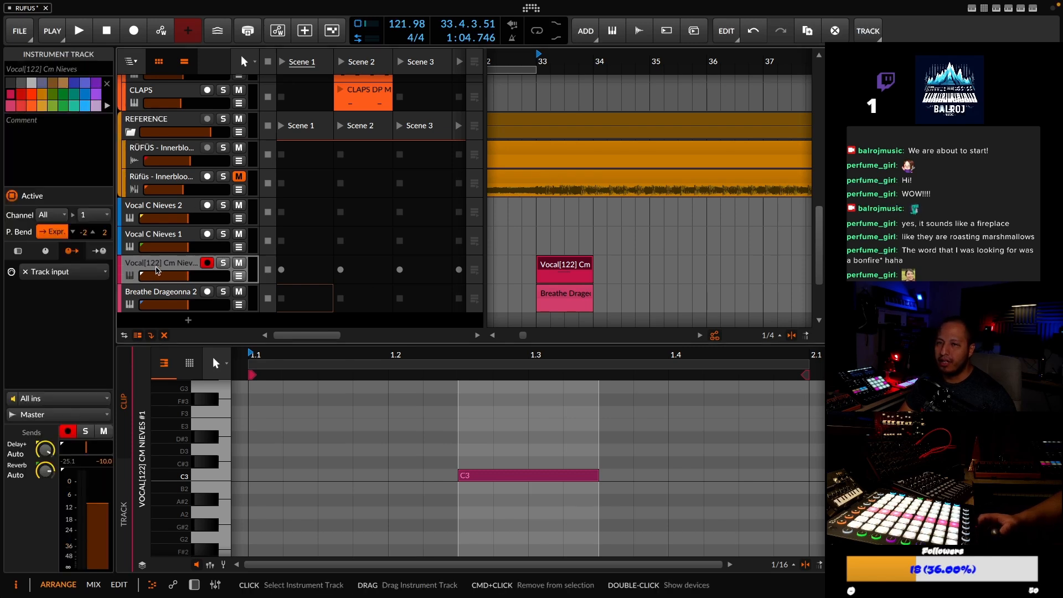
mouse_move(86, 447)
mouse_down()
mouse_move(72, 447)
mouse_move(72, 458)
mouse_up()
key(space)
key(space)
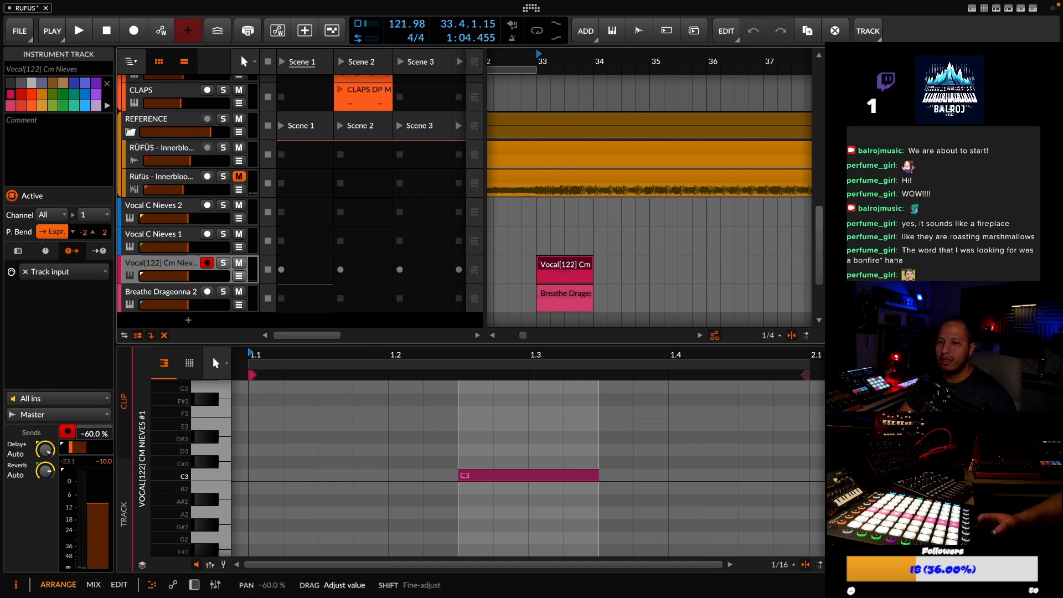
key(space)
key(space)
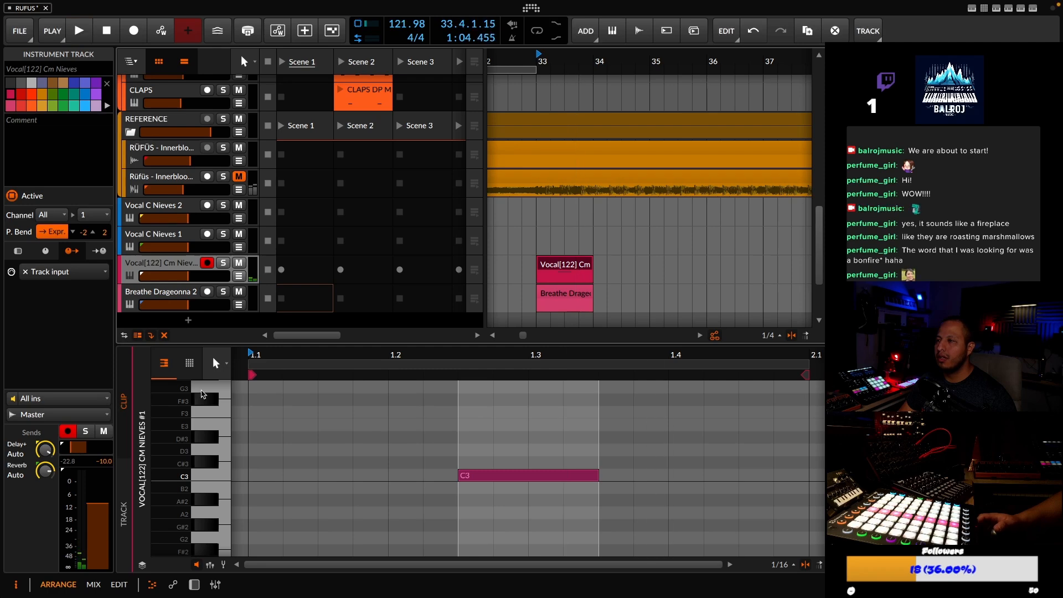
Move the Vocal[122] sample's play start to 537 ms and raise the Sampler's voice gain to +5.1 dB while auditioning
key(d)
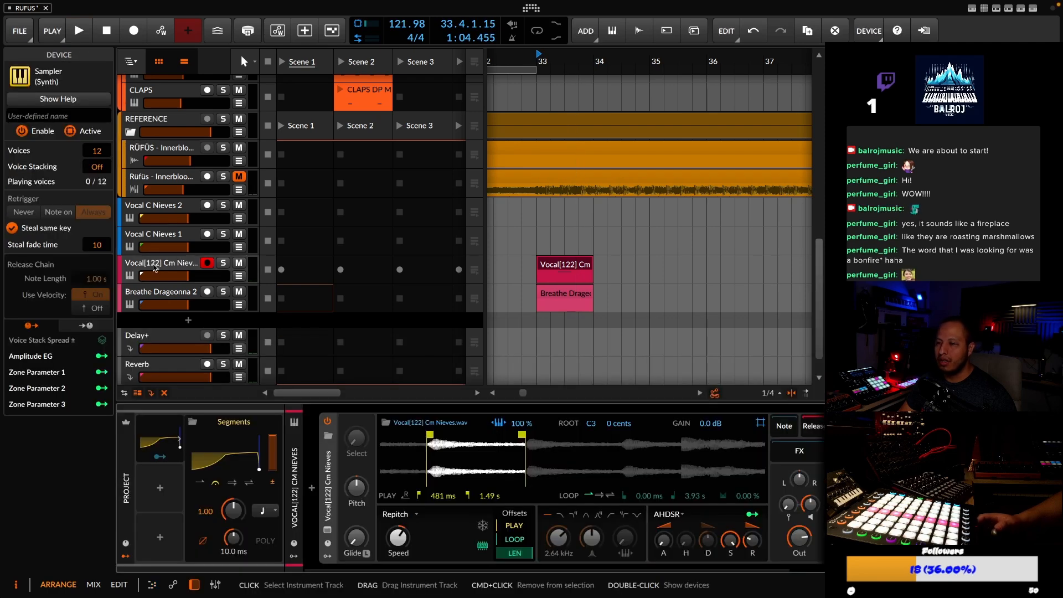
drag(441, 464, 532, 452)
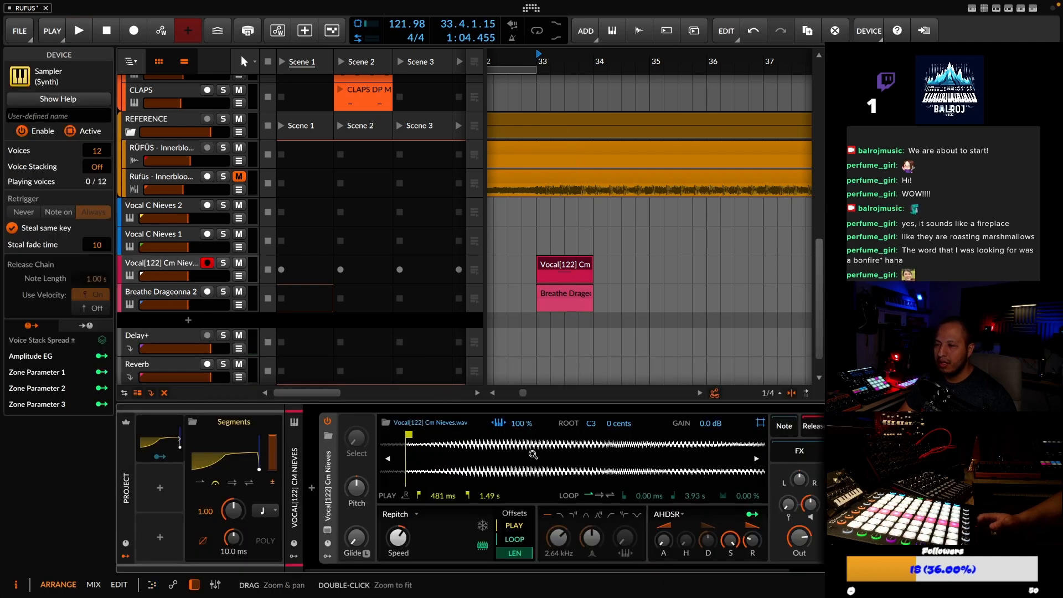
drag(410, 437, 467, 437)
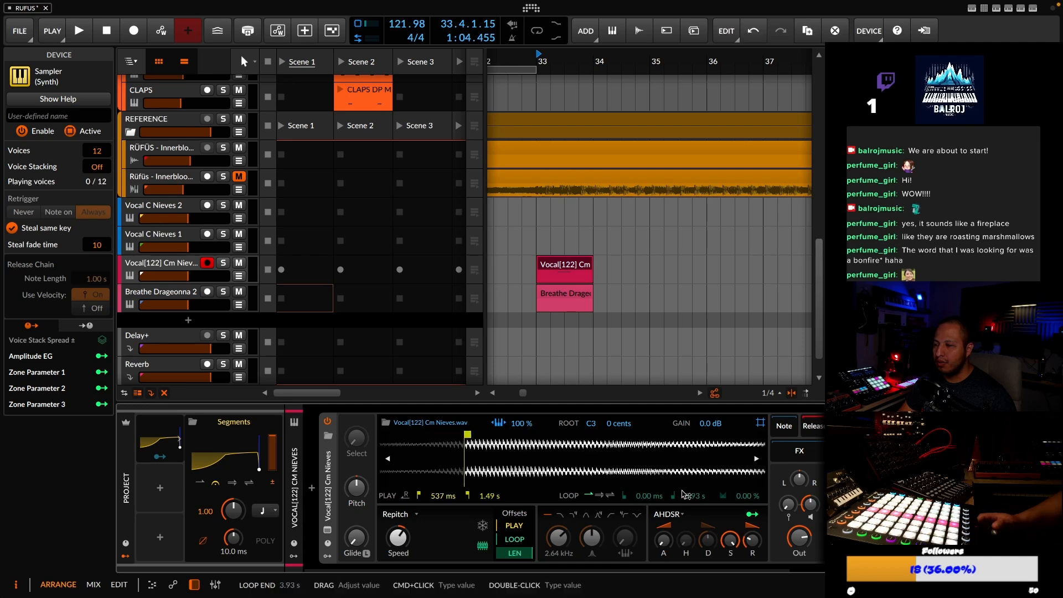
key(space)
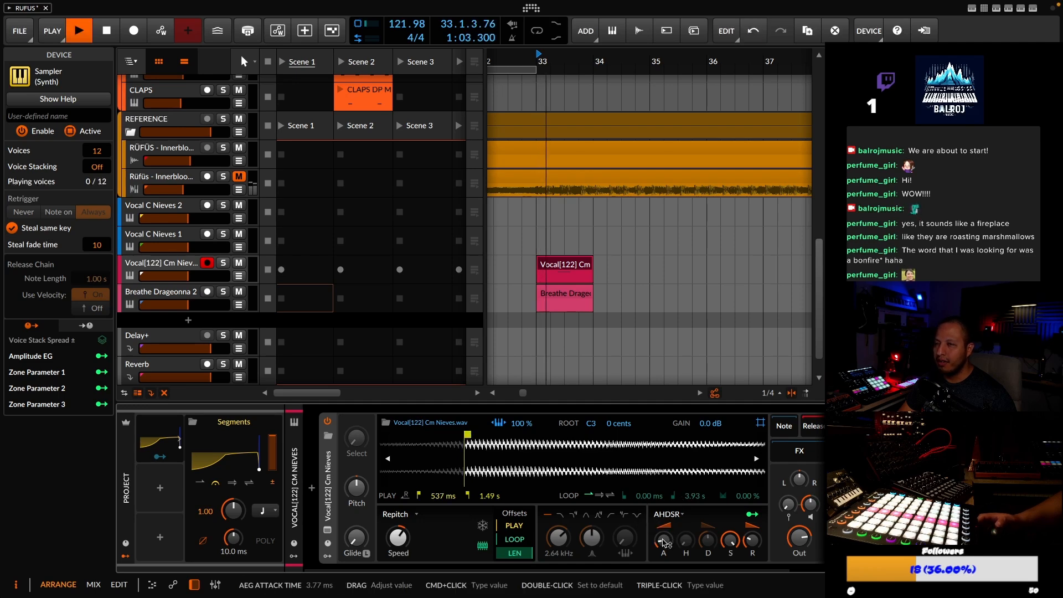
key(space)
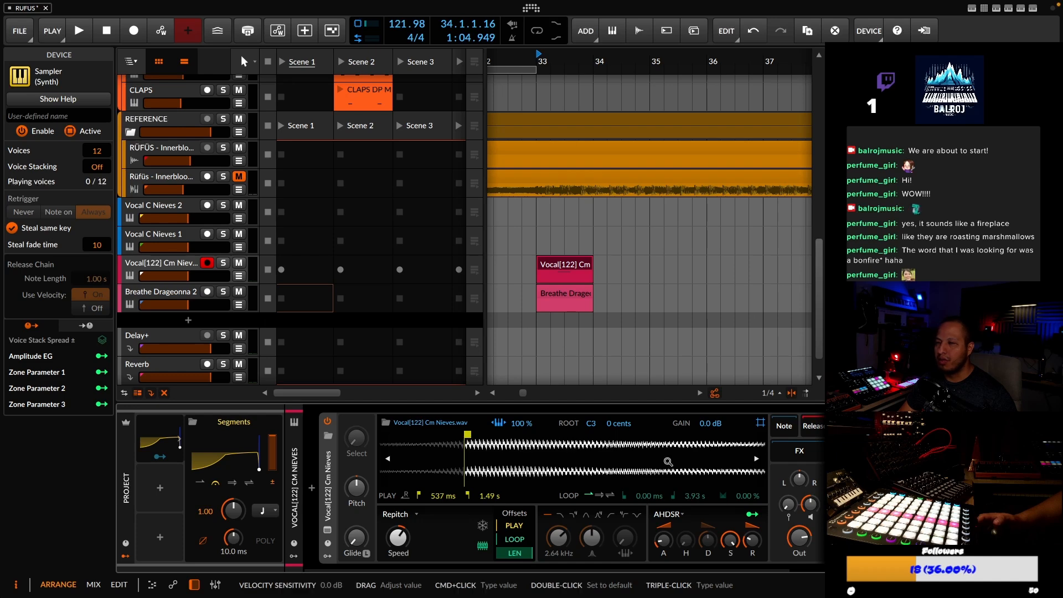
scroll(810, 504, up, 5)
key(space)
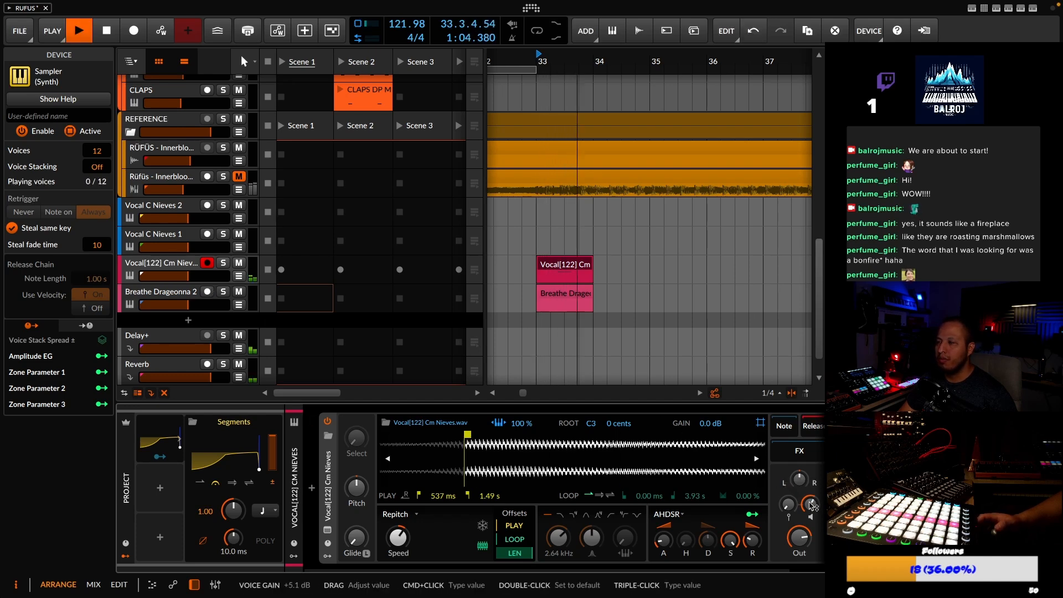
scroll(811, 503, down, 2)
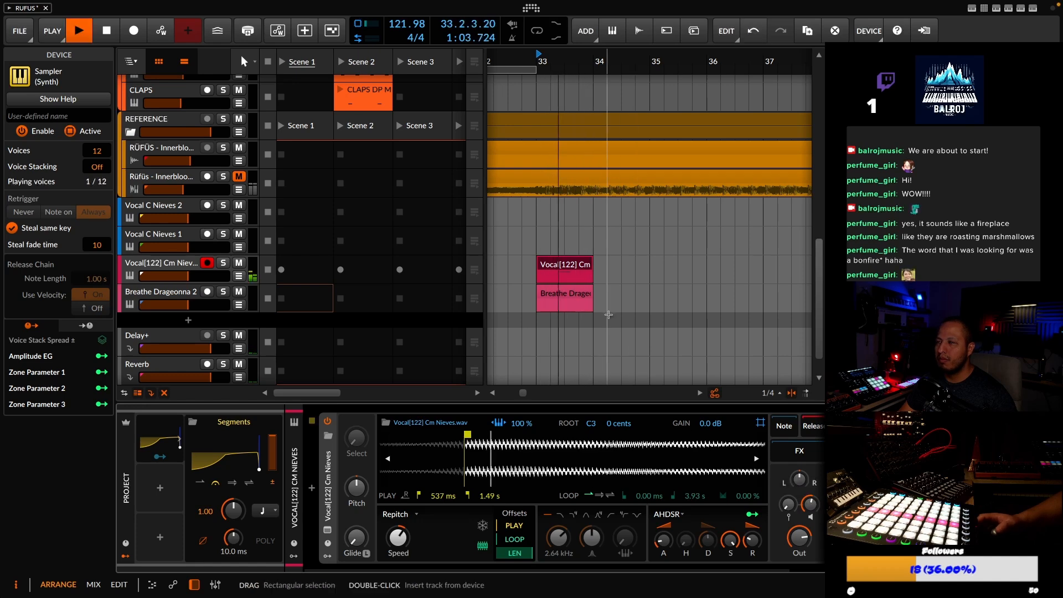
Extend the start of the arranged KICK clip back to 33.2 and split the clip at 33.3
drag(551, 60, 569, 87)
key(space)
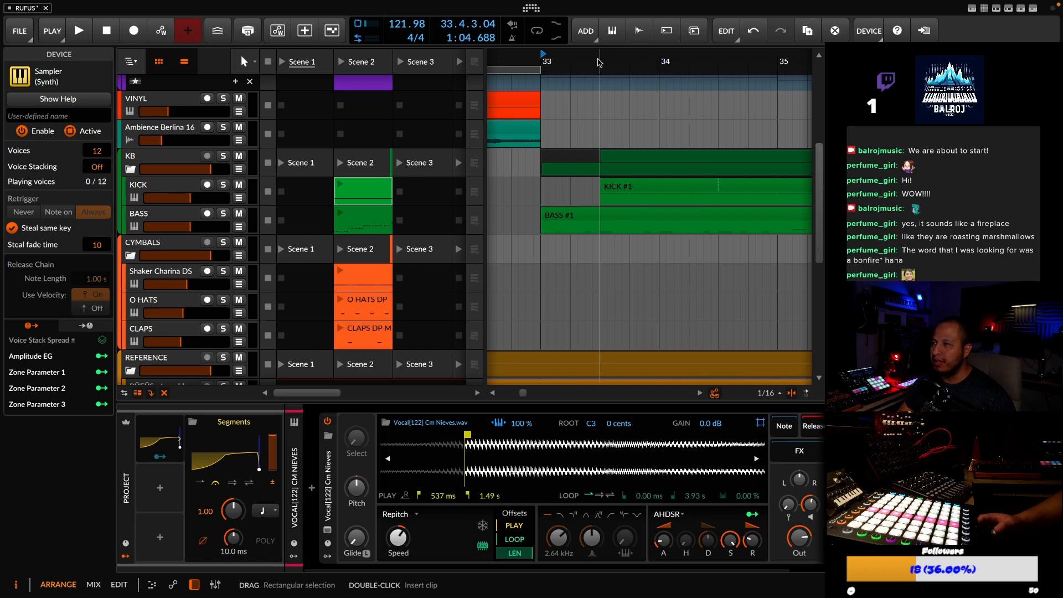
drag(596, 62, 619, 61)
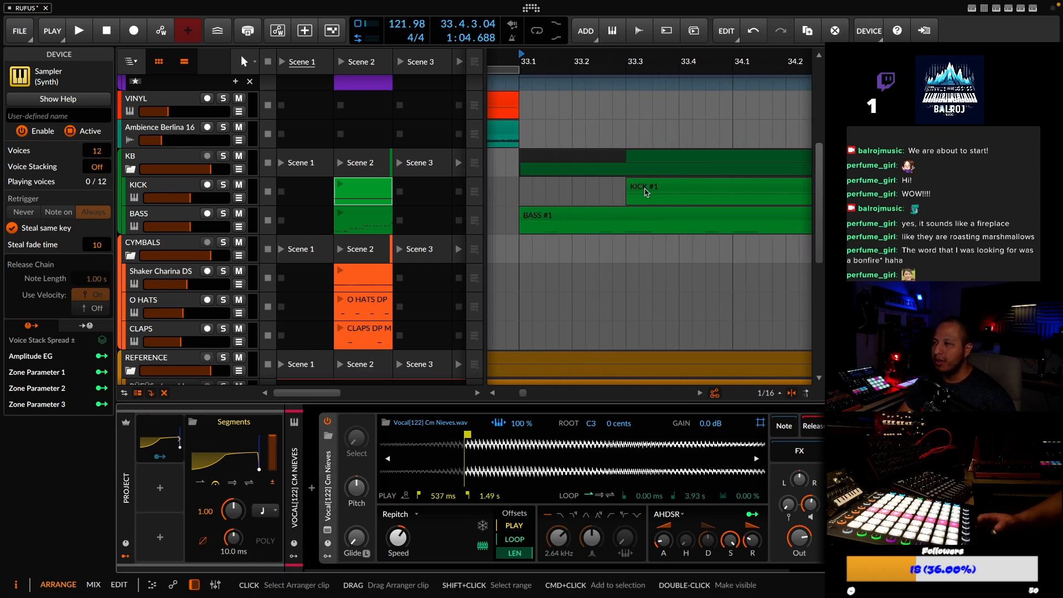
drag(628, 187, 582, 186)
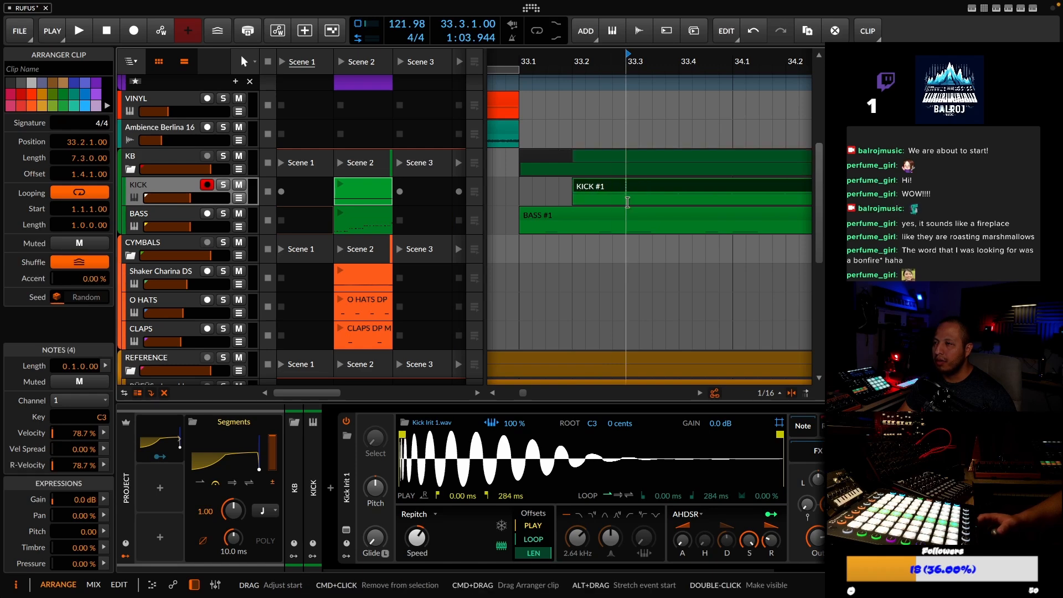
click(628, 202)
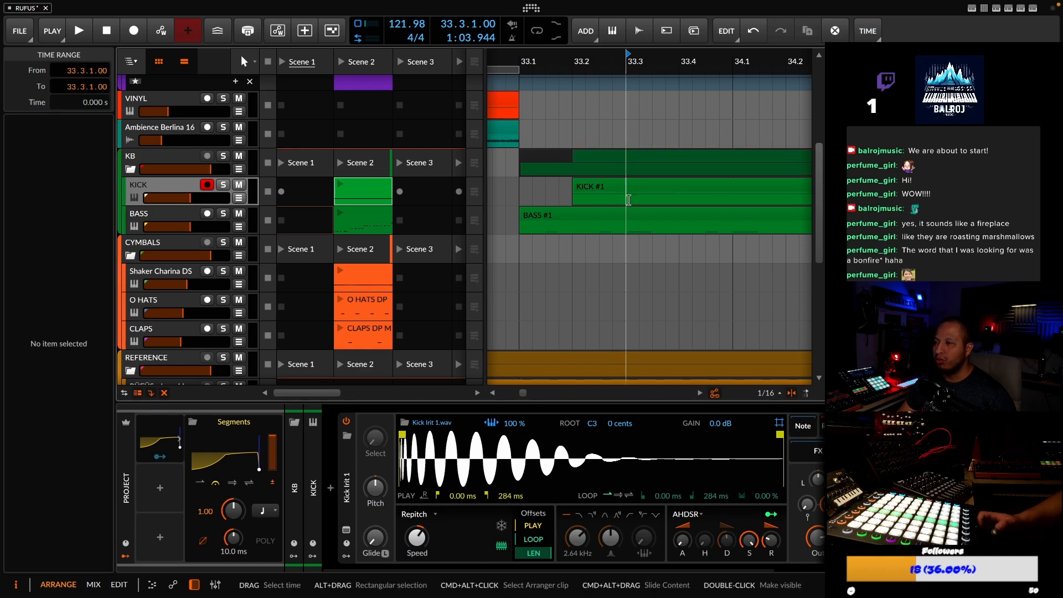
right_click(628, 201)
click(661, 258)
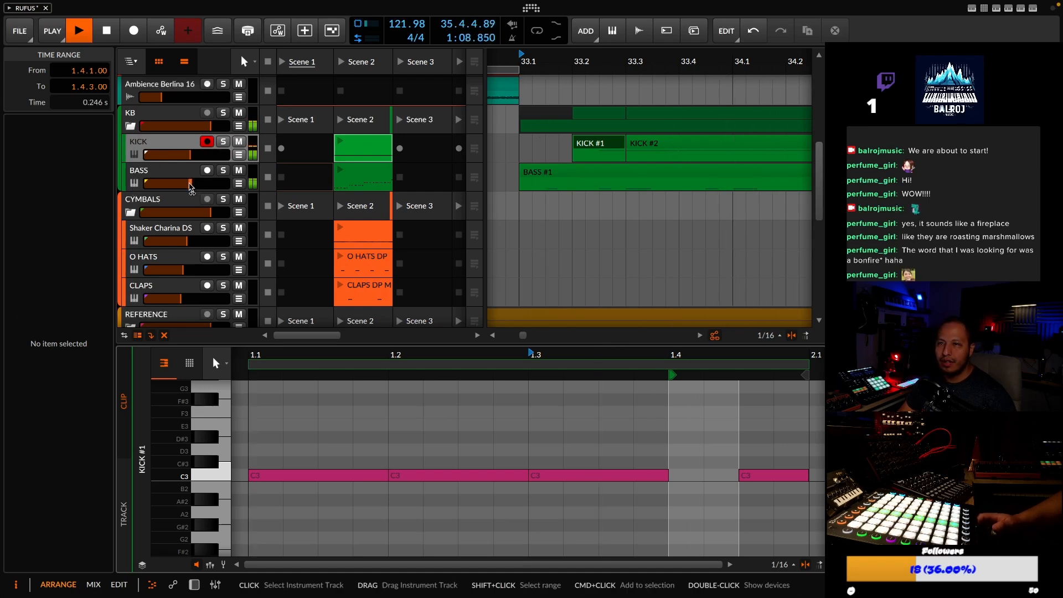
Raise the output level of the Phase-4 synth on the BASS track slightly during playback
double_click(190, 187)
drag(644, 570, 666, 572)
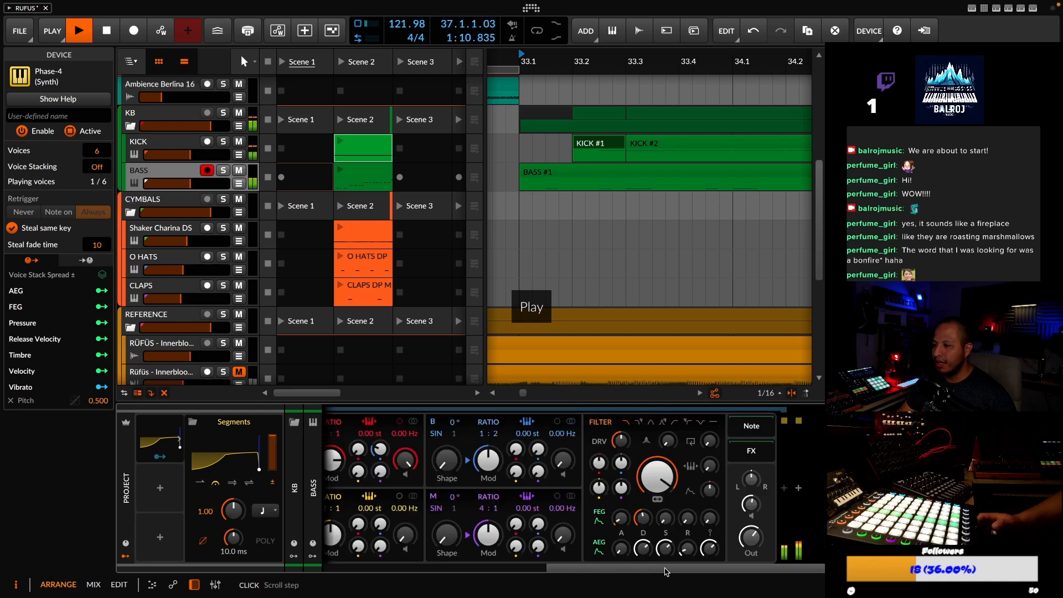
drag(751, 538, 751, 534)
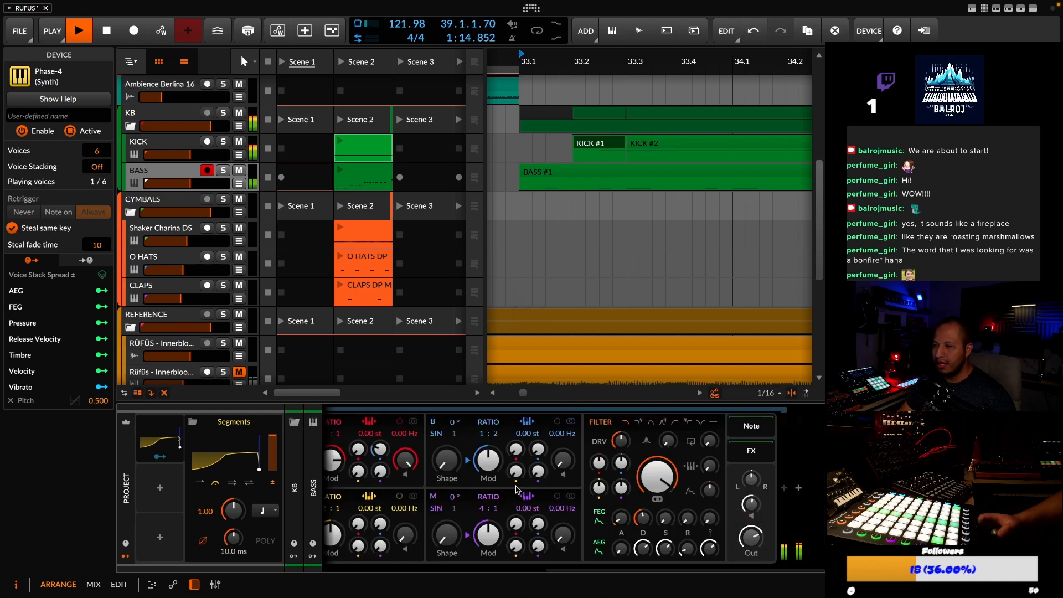
click(162, 172)
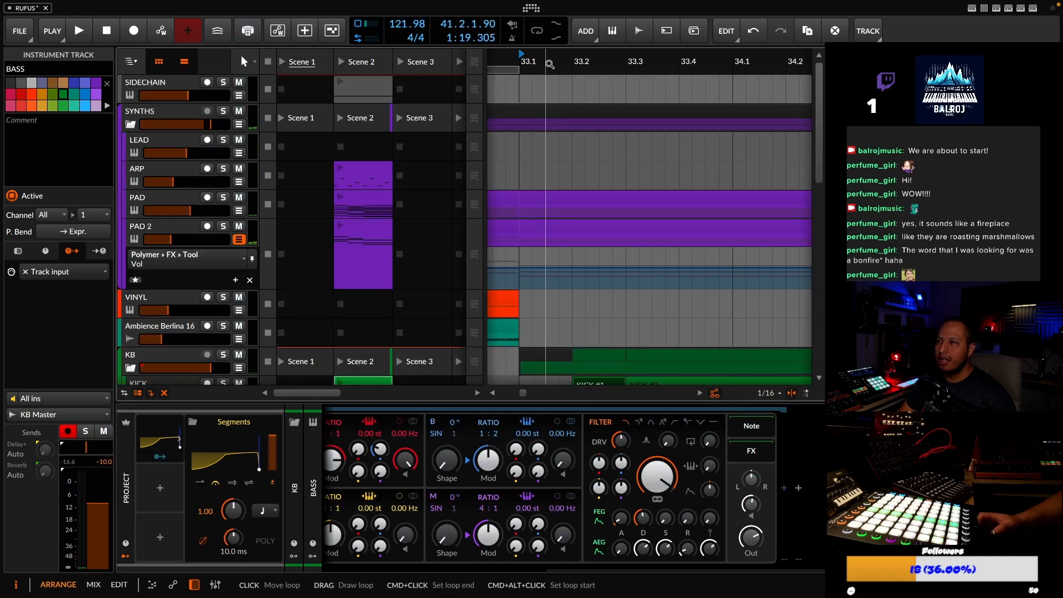
Place the Scene 2 SIDECHAIN clip in the arrangement at bar 33 with a length of 8 bars, and play the section
drag(560, 63, 561, 60)
drag(363, 89, 817, 105)
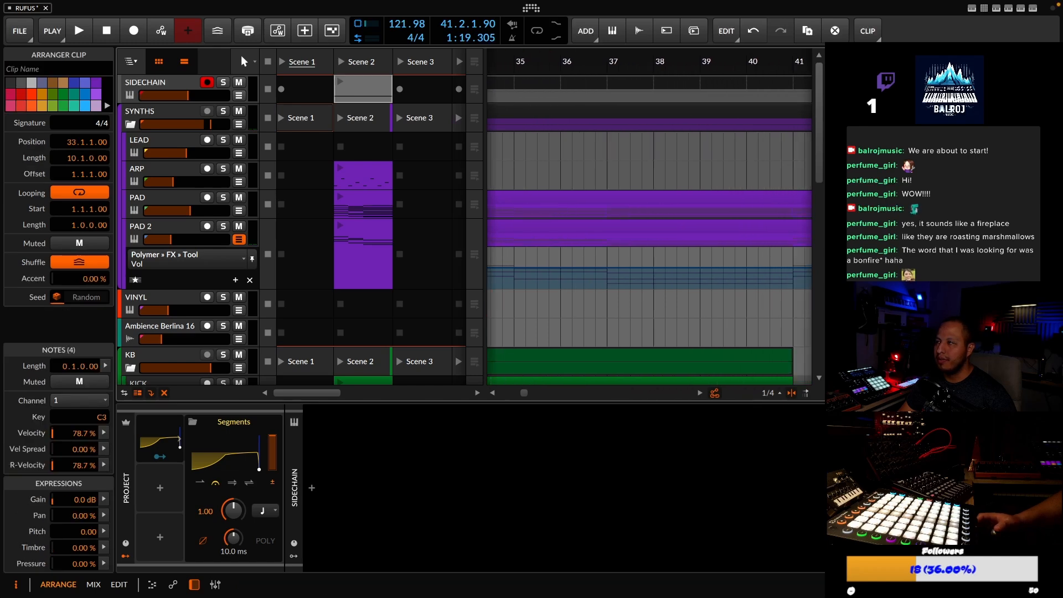
key(space)
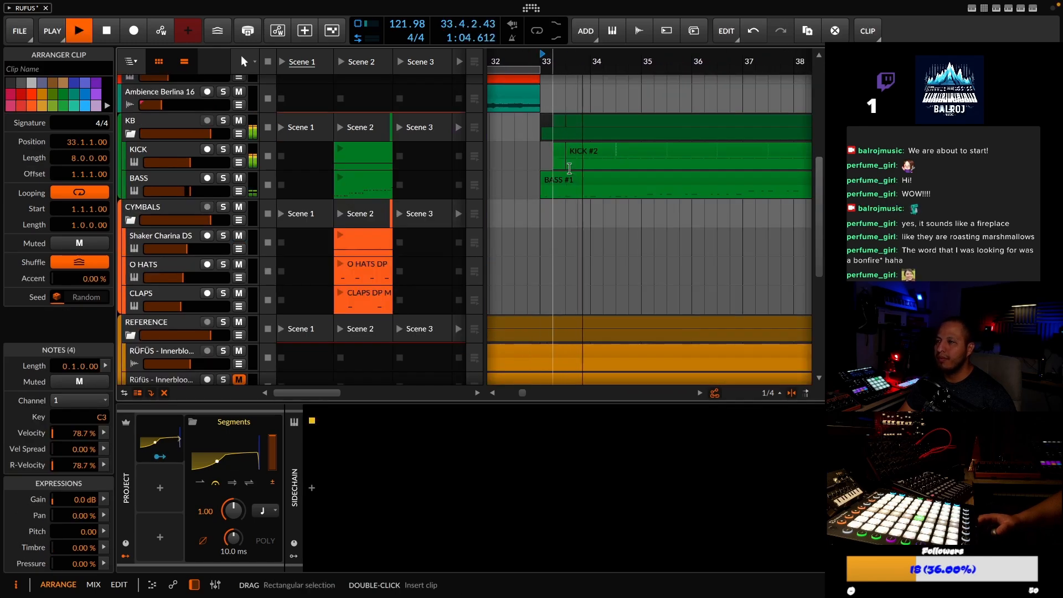
scroll(577, 161, down, 5)
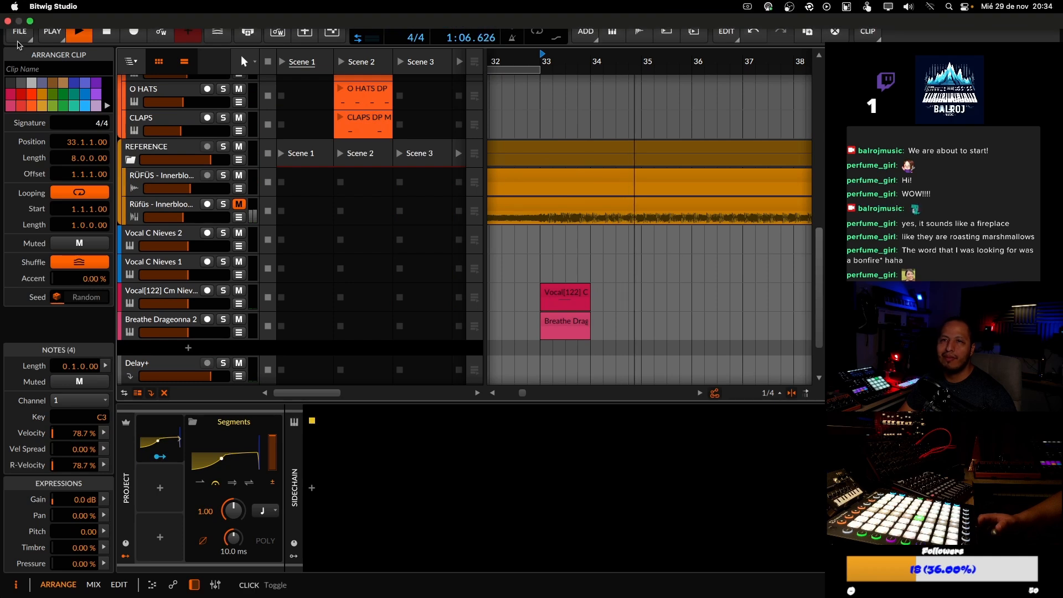
key(space)
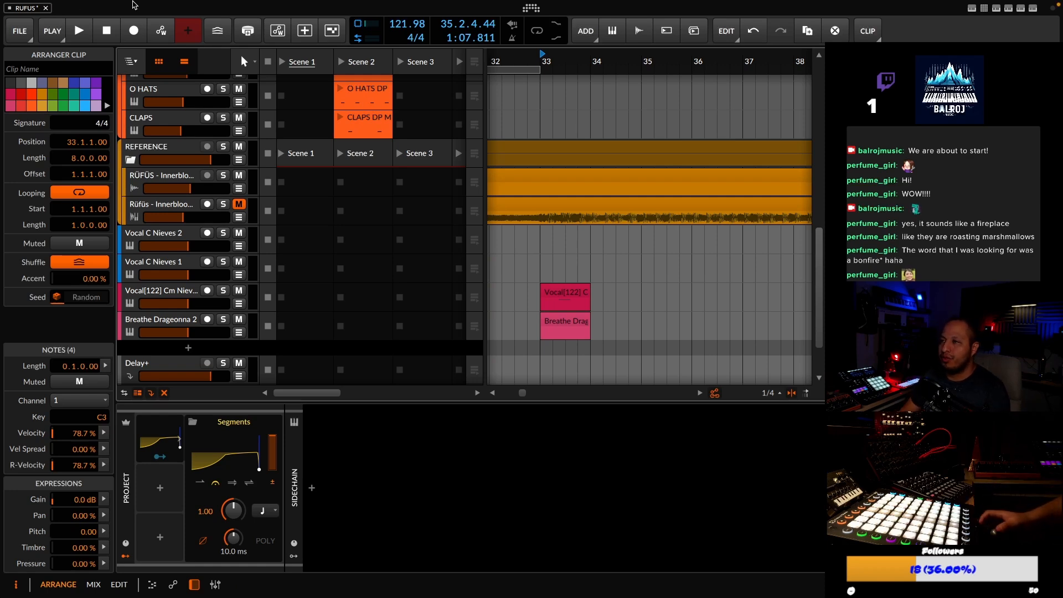
scroll(610, 143, up, 3)
scroll(611, 143, up, 4)
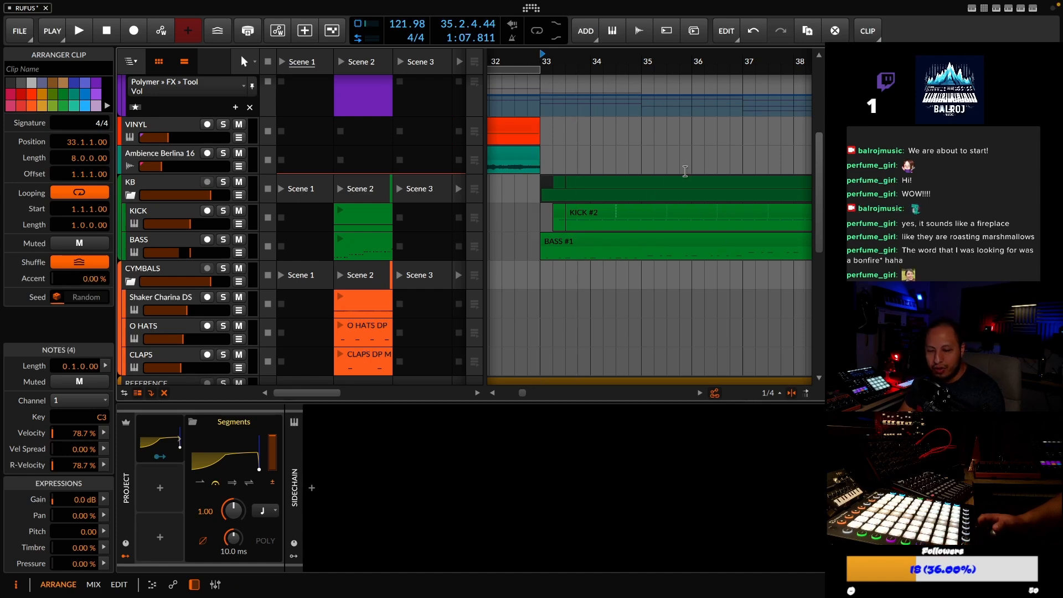
scroll(635, 112, down, 6)
scroll(581, 127, up, 1)
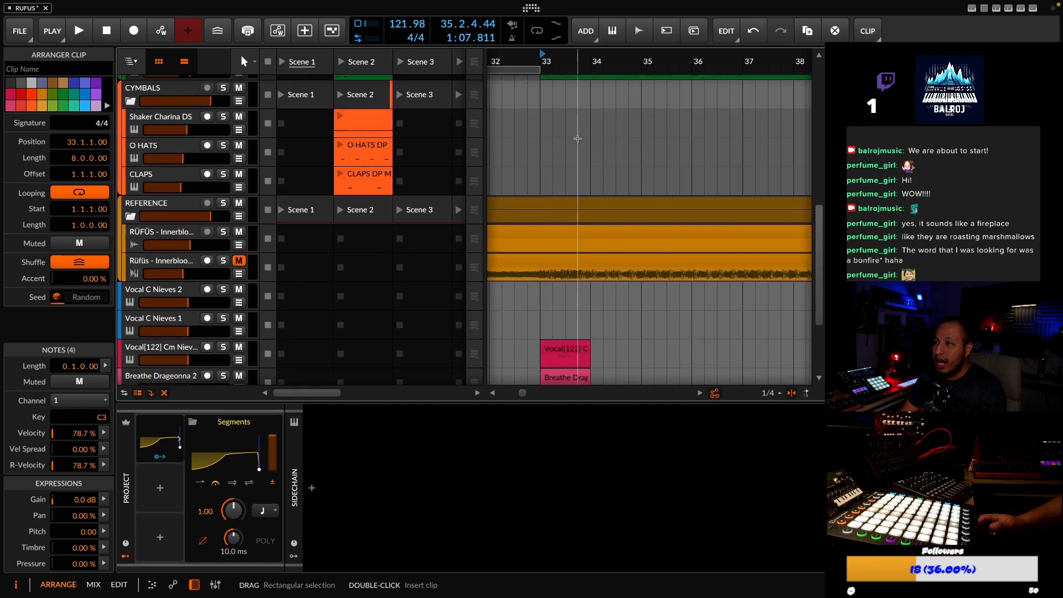
scroll(524, 142, up, 3)
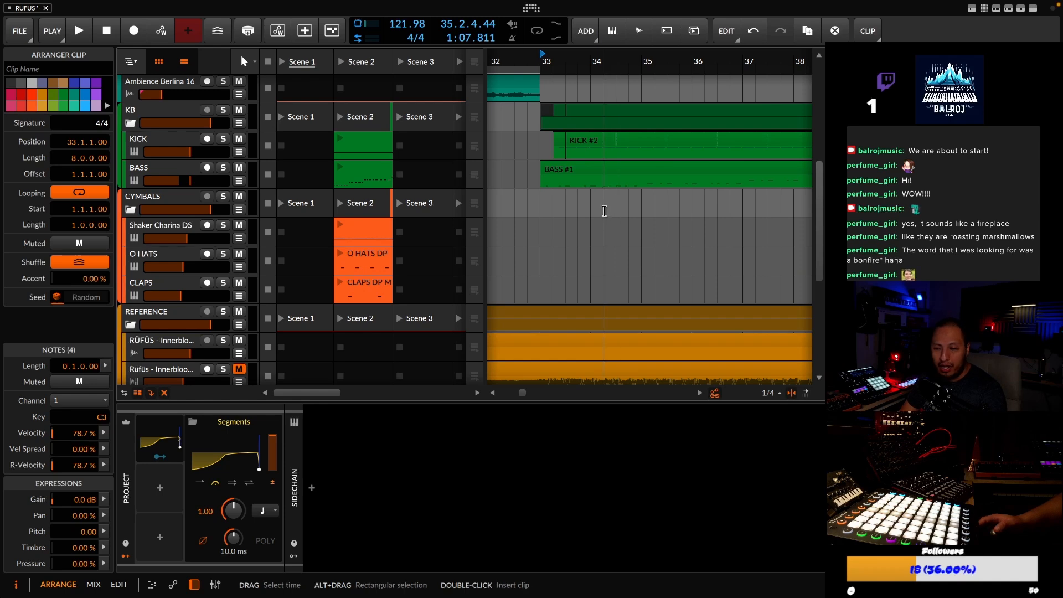
scroll(603, 209, down, 4)
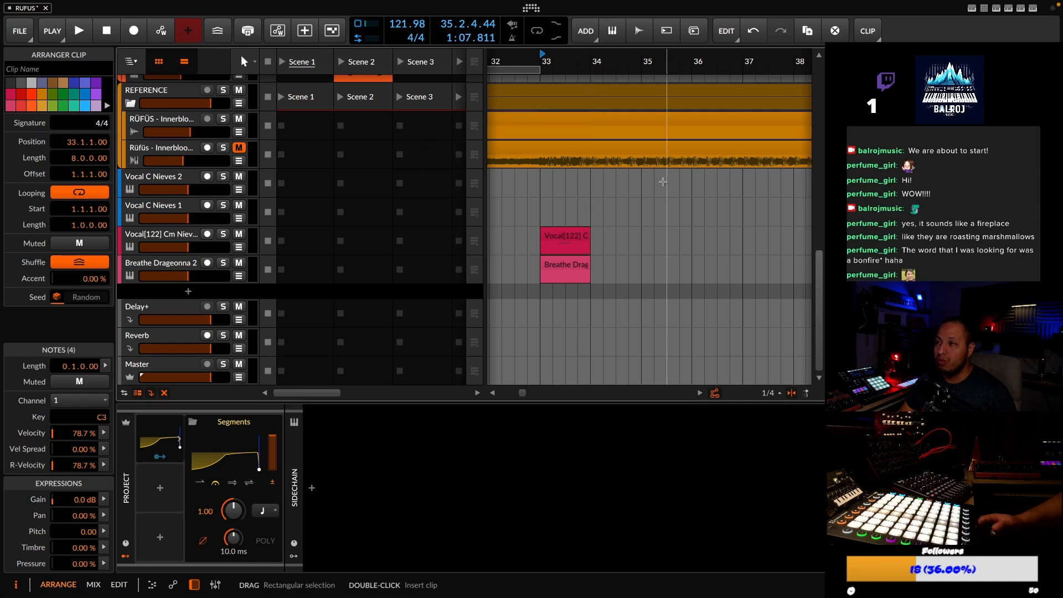
scroll(545, 183, up, 4)
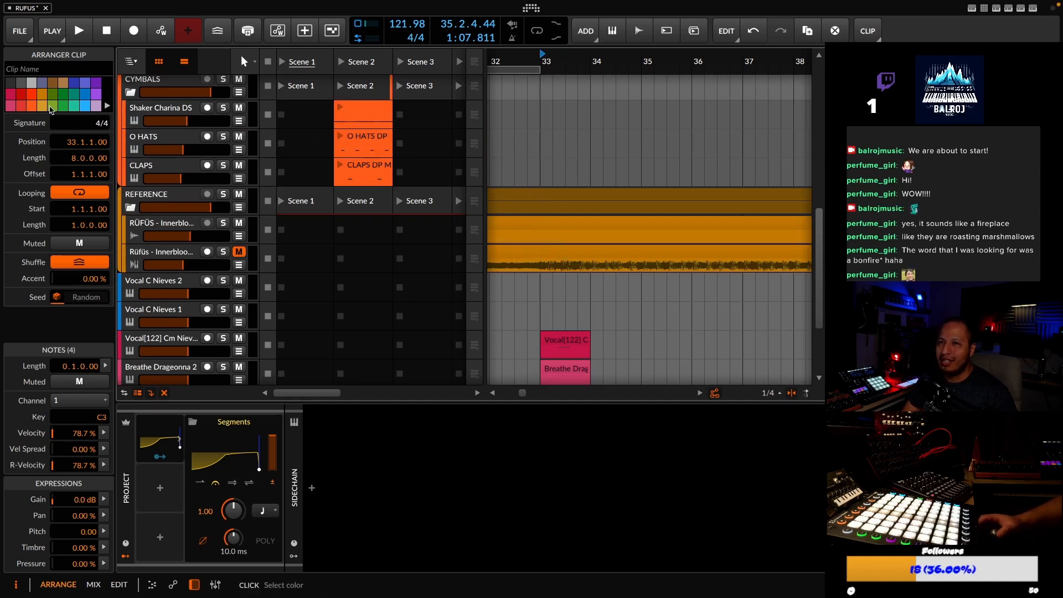
Save the project
click(20, 31)
click(34, 93)
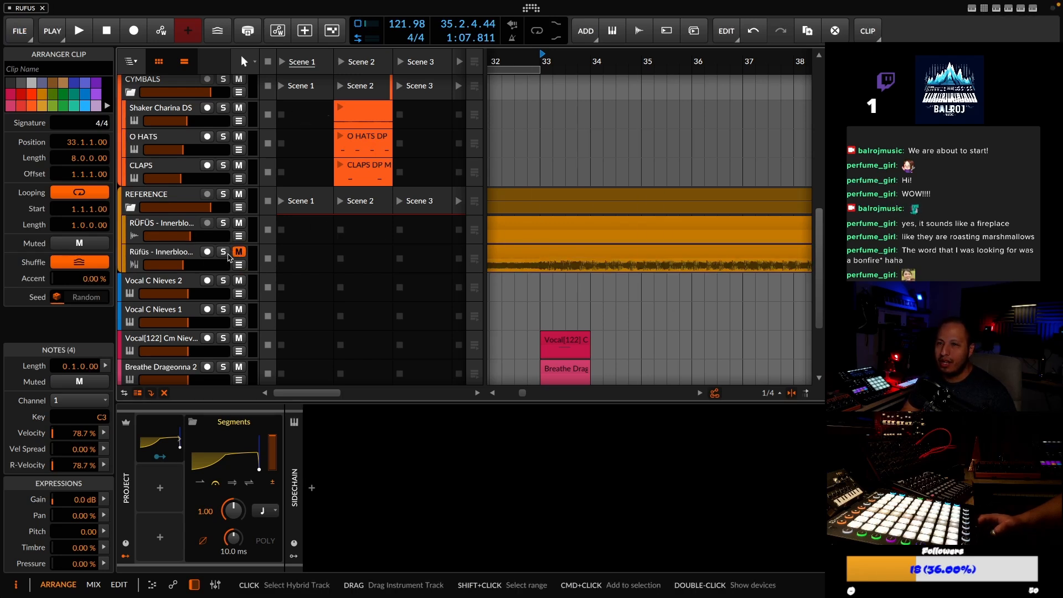
Audition the soloed Rüfüs - Innerbloom reference track from bar 33, then turn its solo off
click(224, 253)
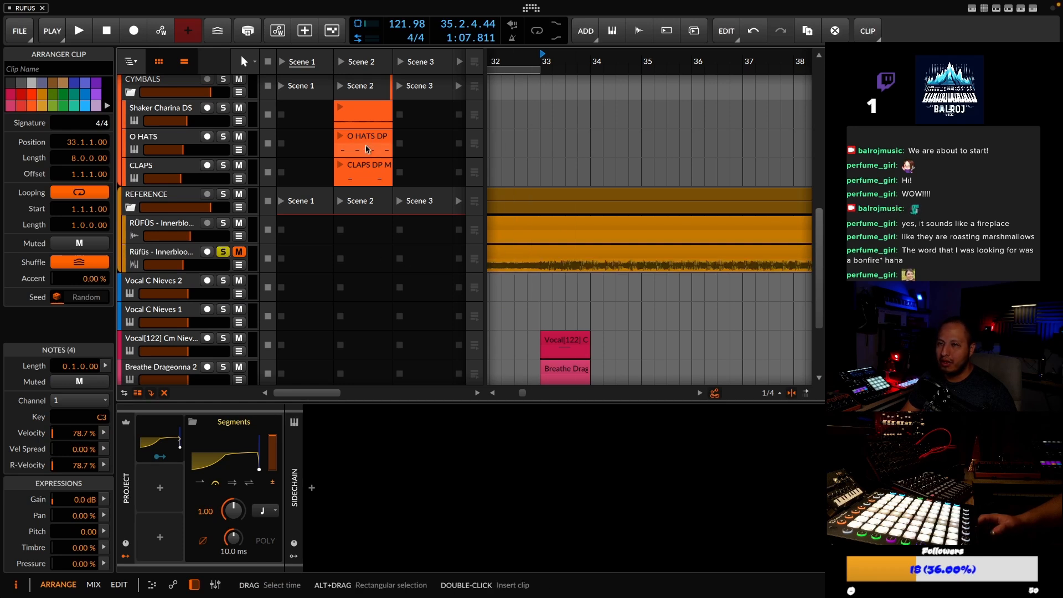
key(space)
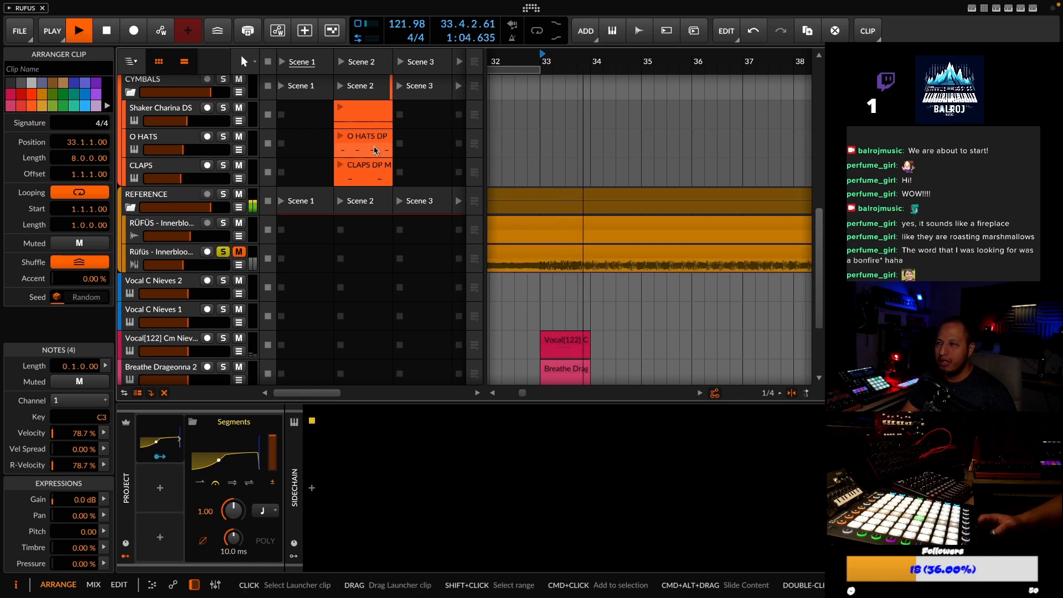
key(space)
key(space)
key(space)
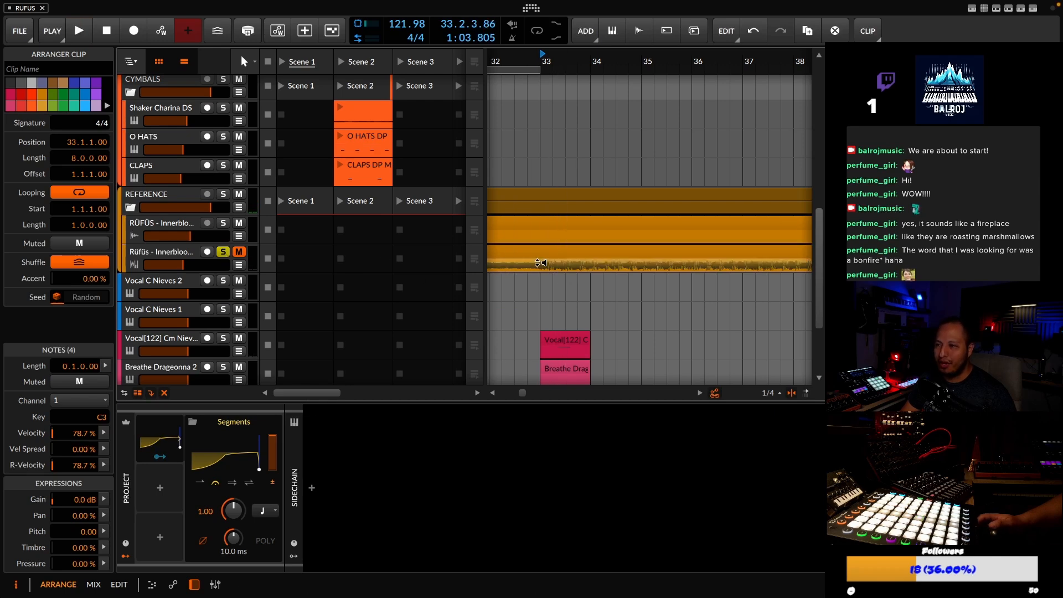
click(223, 253)
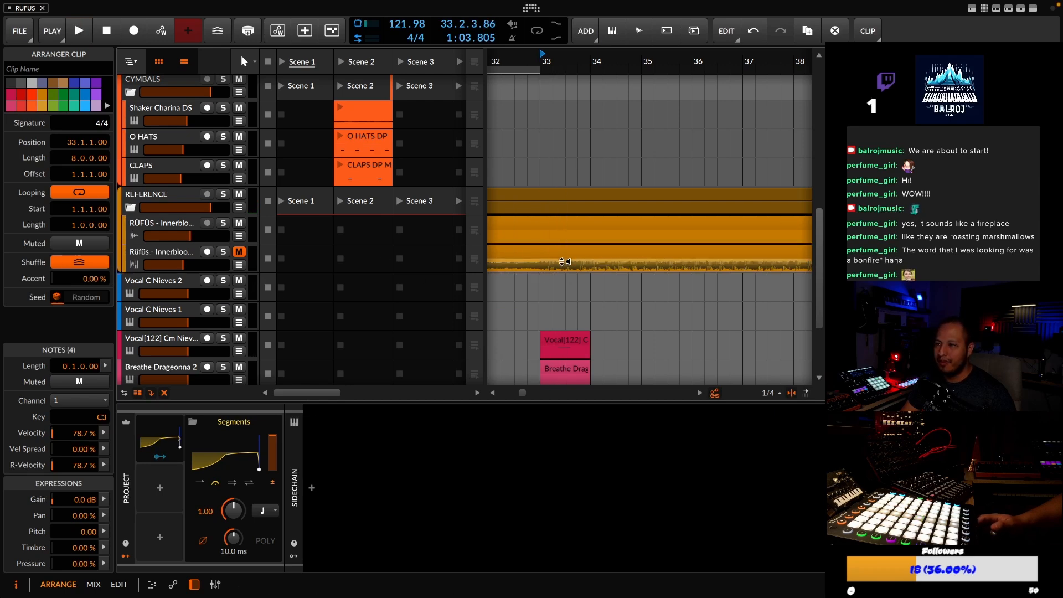
Add the Clap Catacama sample as a new instrument track below the Breathe Drageonna 2 track
scroll(552, 282, down, 2)
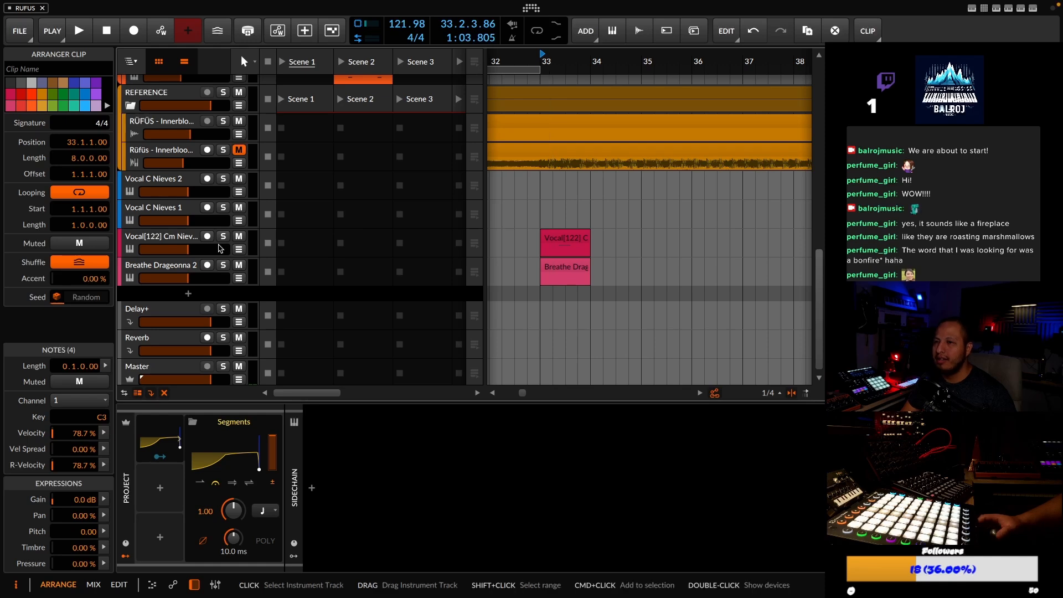
scroll(237, 224, up, 4)
scroll(236, 224, down, 3)
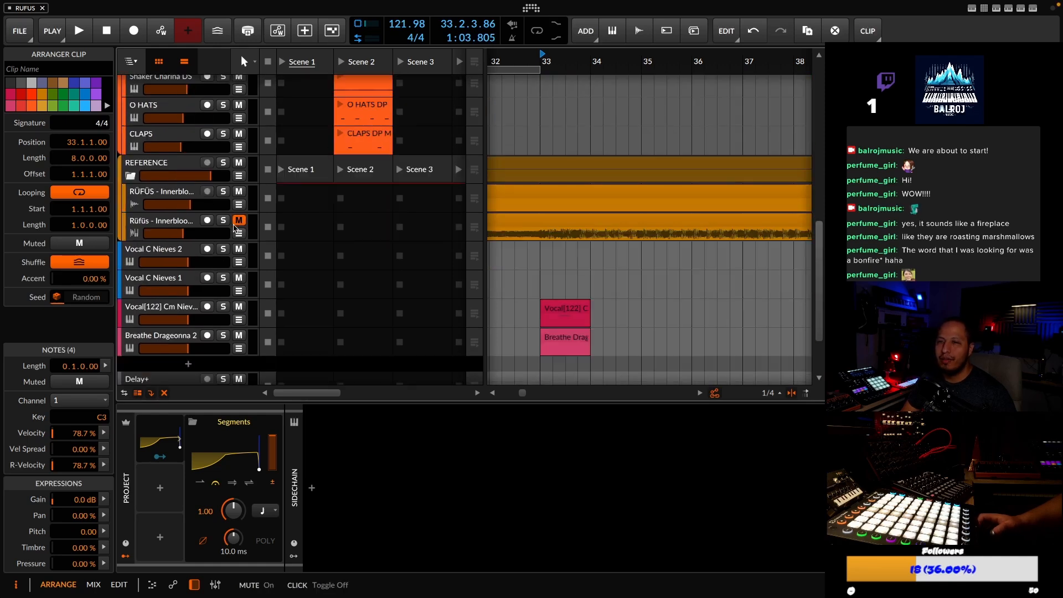
click(231, 349)
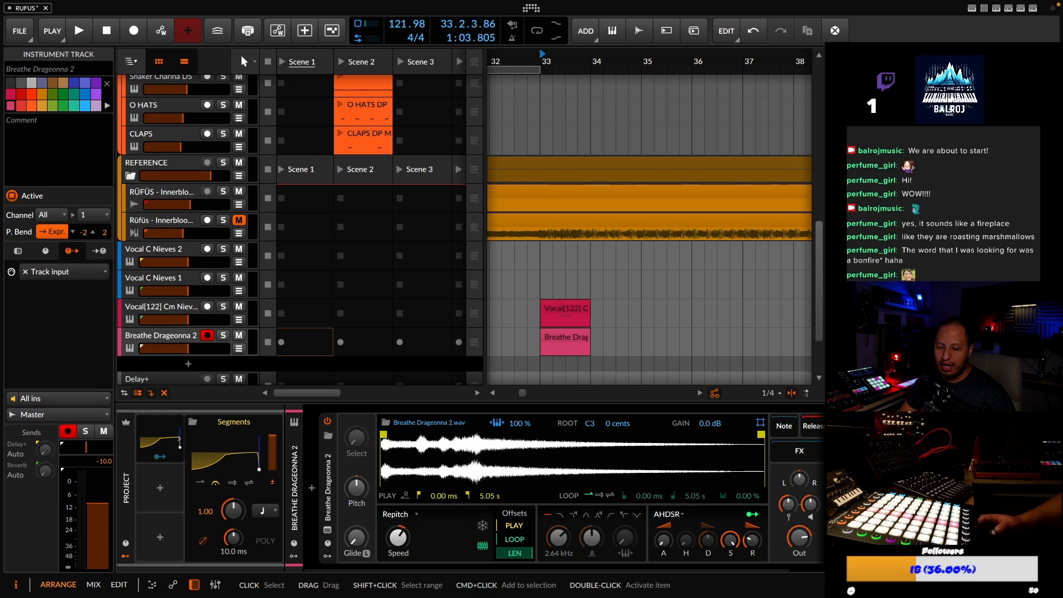
scroll(649, 221, down, 1)
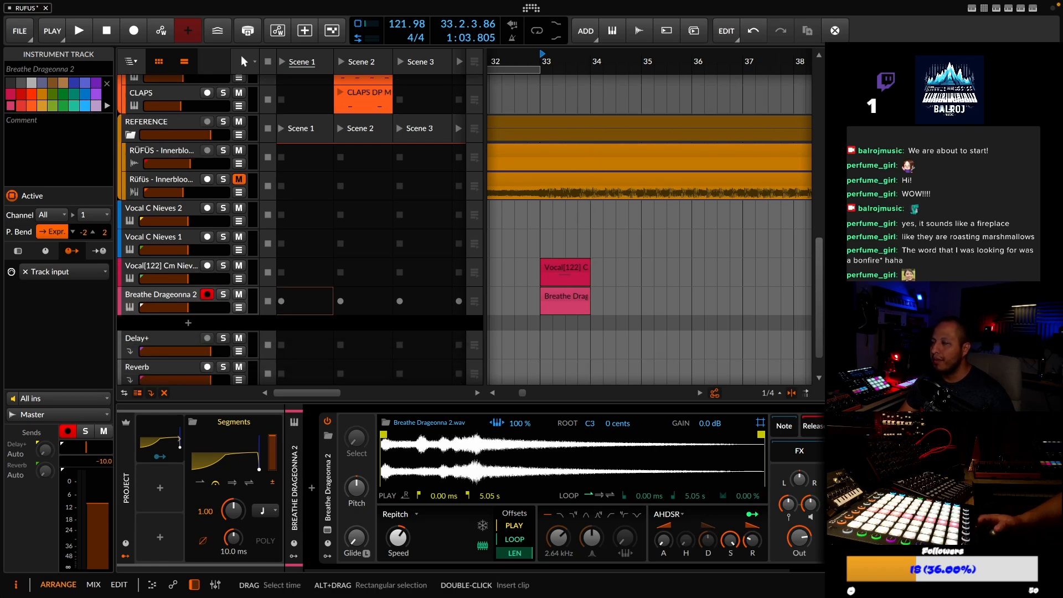
drag(897, 332, 268, 333)
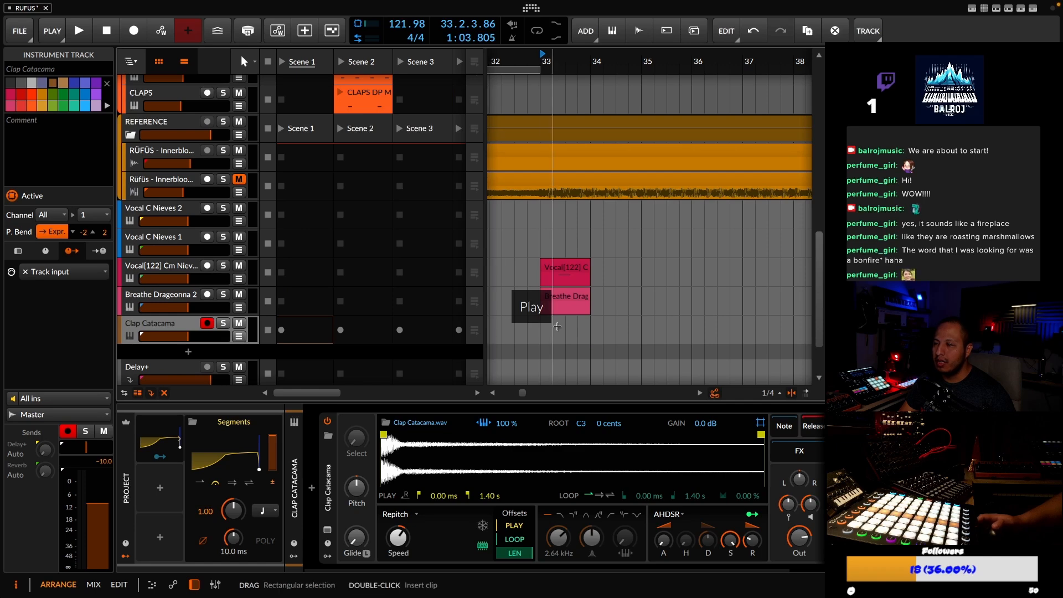
Listen closely to the first beats of bar 33 in the soloed Innerbloom reference, then turn its solo off
drag(555, 60, 559, 95)
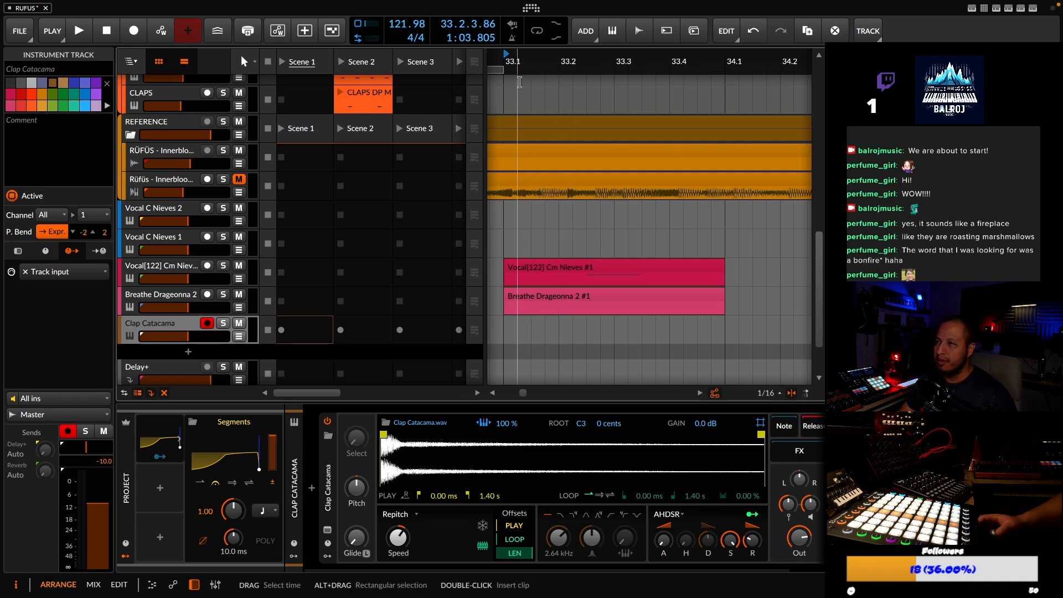
click(222, 181)
key(space)
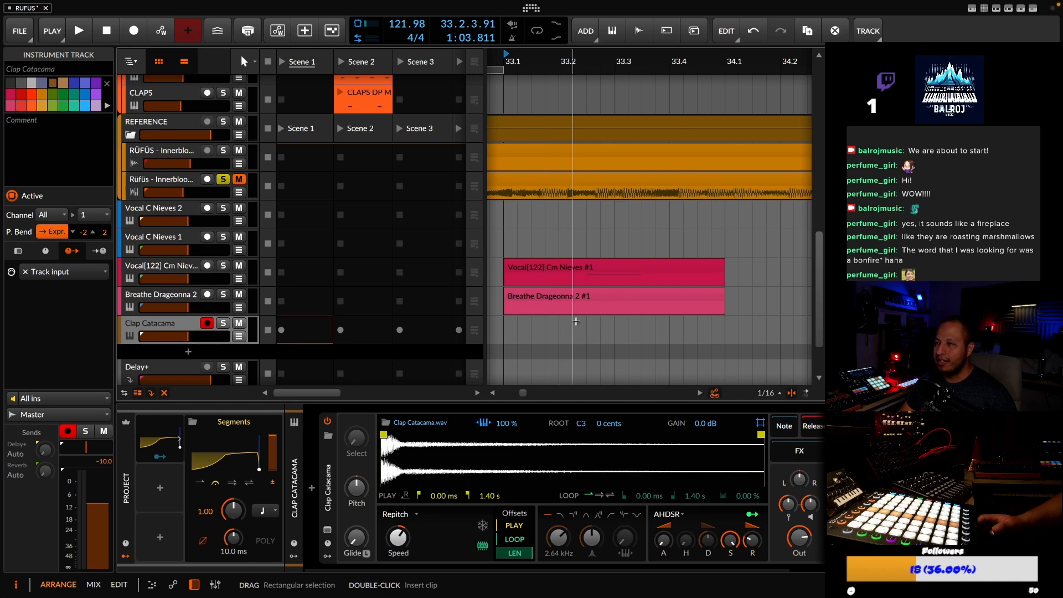
click(559, 178)
double_click(512, 56)
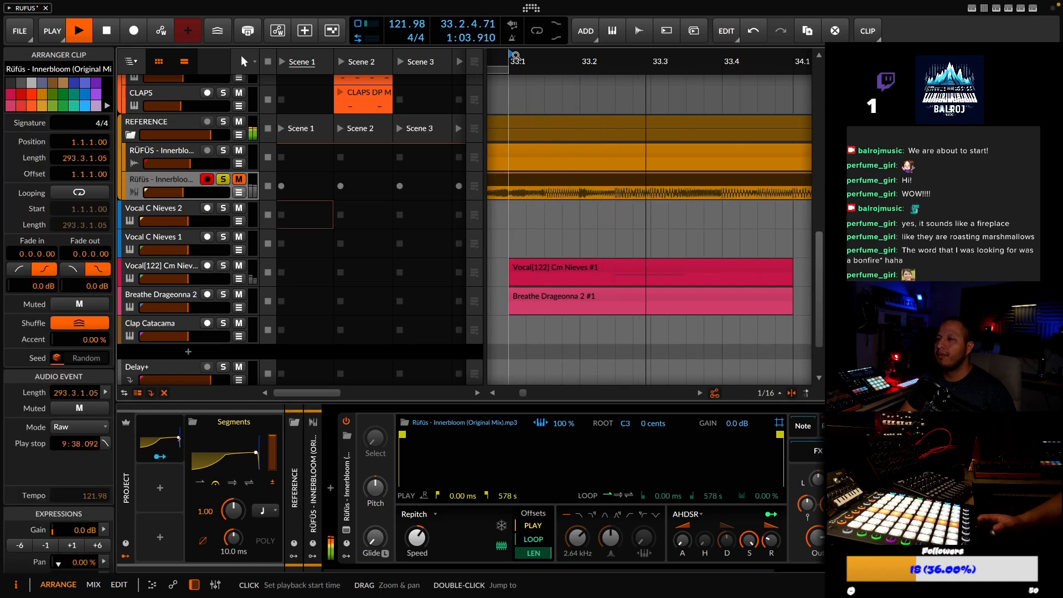
key(space)
click(224, 179)
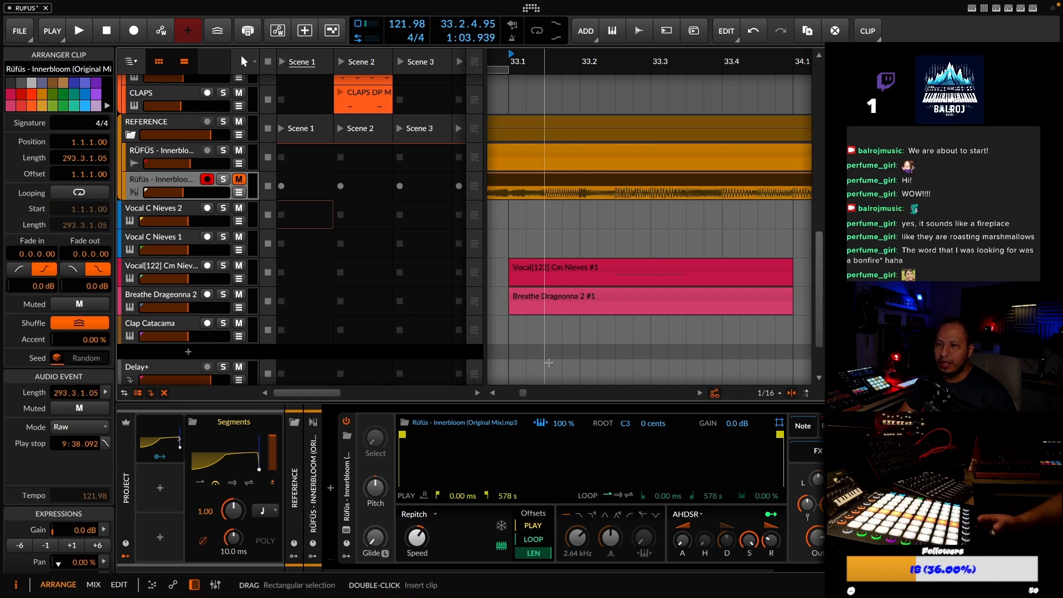
Create a one-bar Clap Catacama clip at bar 33 and set its Sampler filter to 2-pole low-pass at 7.12 kHz while auditioning
double_click(589, 327)
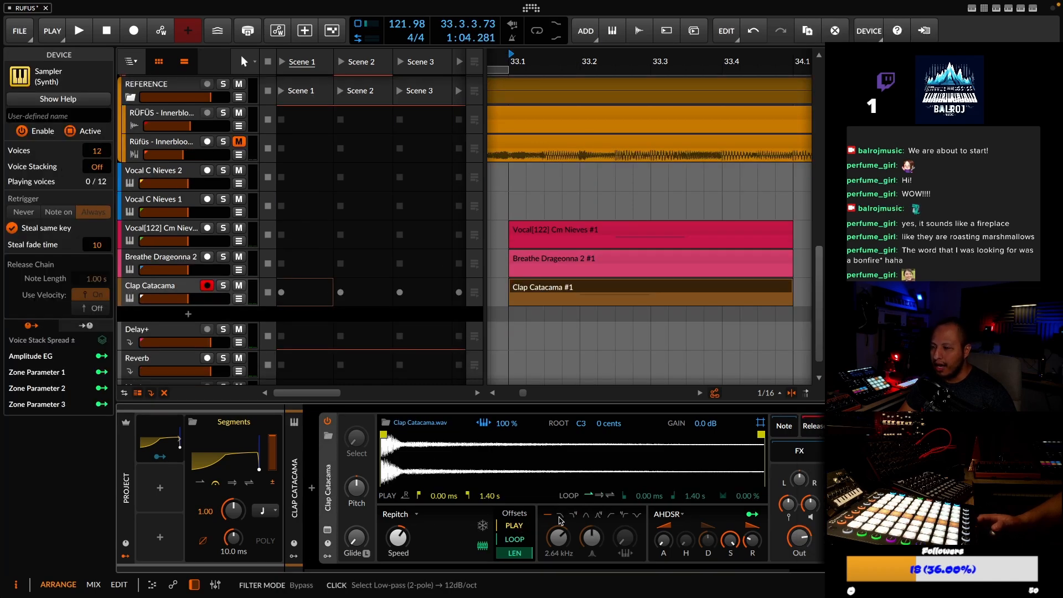
click(560, 516)
mouse_move(559, 537)
mouse_down()
mouse_move(559, 521)
mouse_move(564, 535)
mouse_up()
key(space)
key(space)
key(space)
key(space)
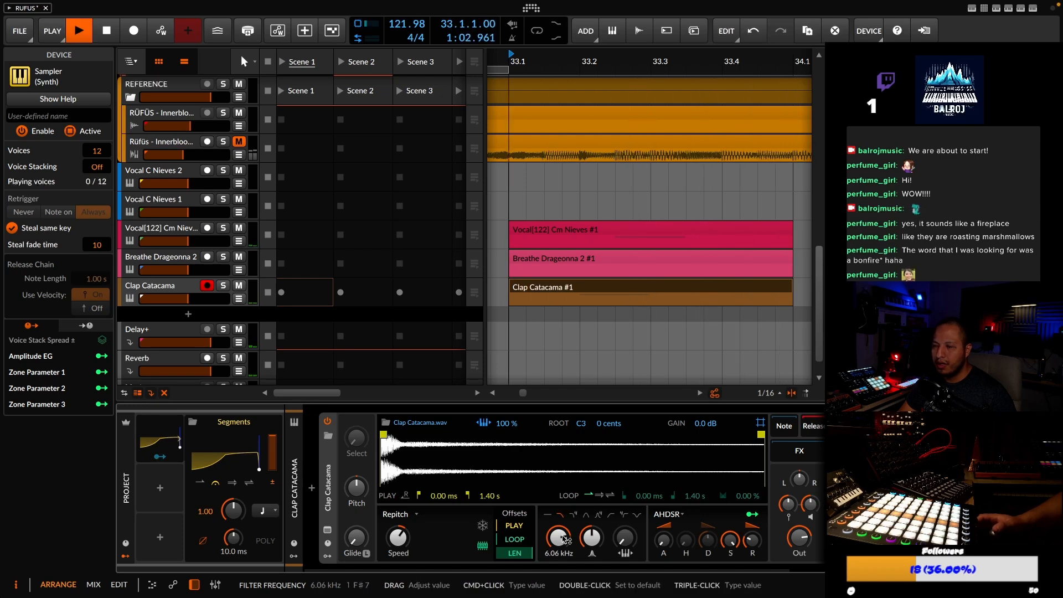
key(space)
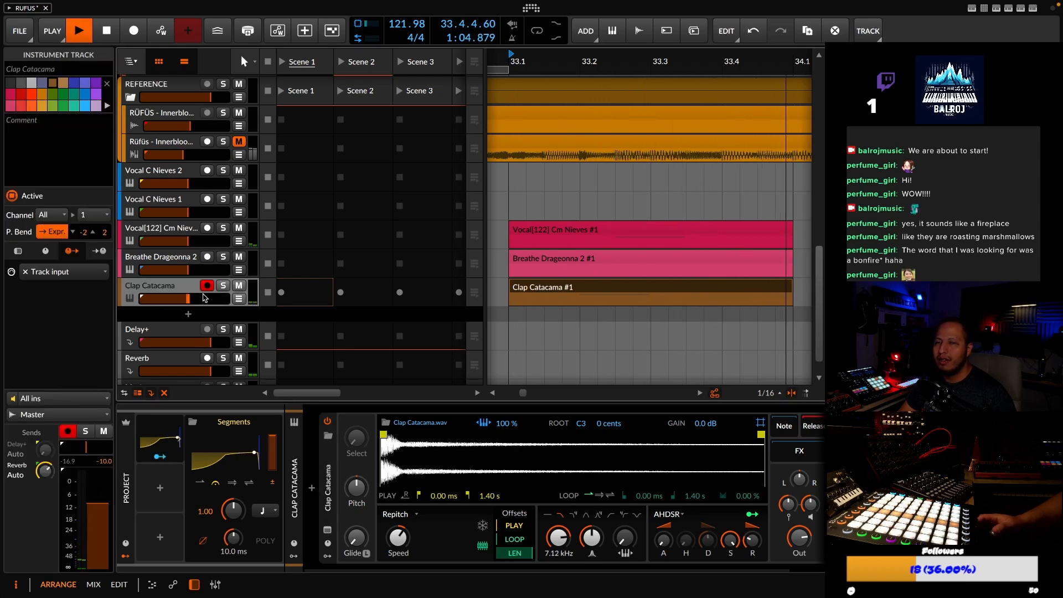
Lower the Clap Catacama track volume to -12.8 dB during playback of the section
key(space)
mouse_move(188, 299)
key(space)
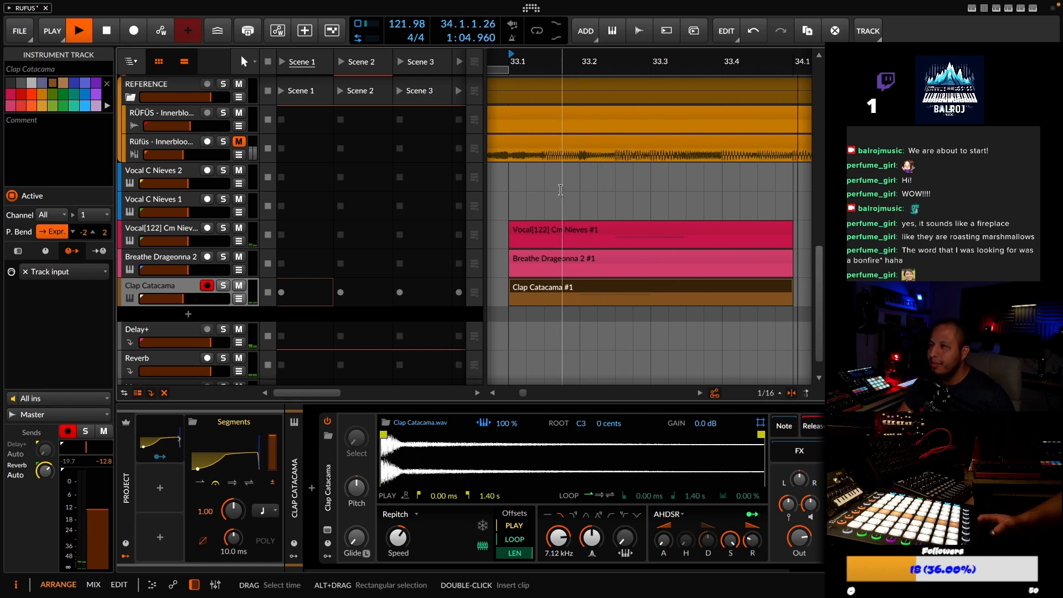
key(space)
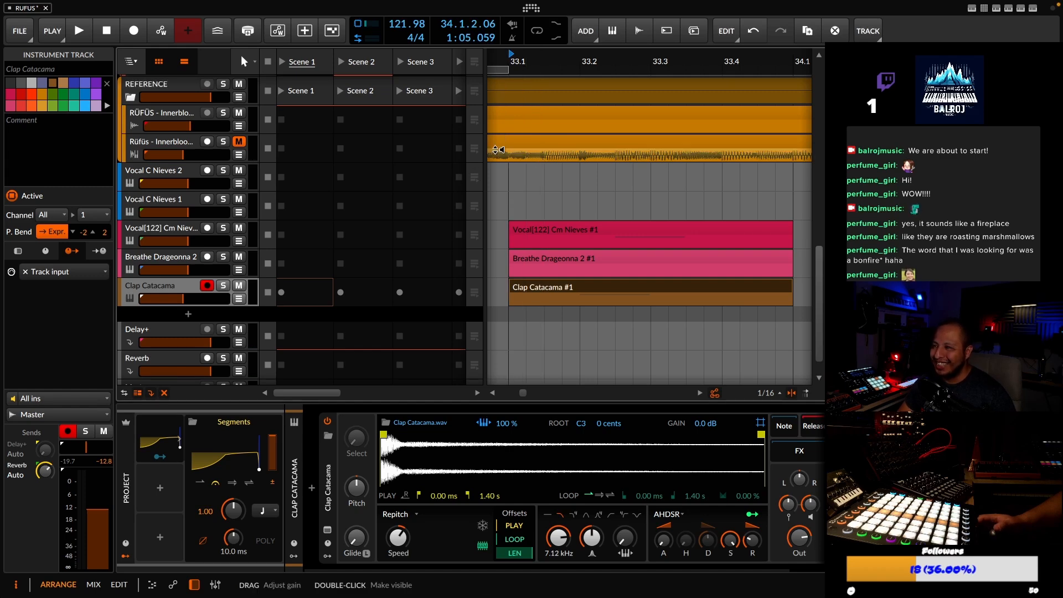
Solo the Innerbloom reference and replay the transition into bar 33, starting playback from 32.4
click(225, 144)
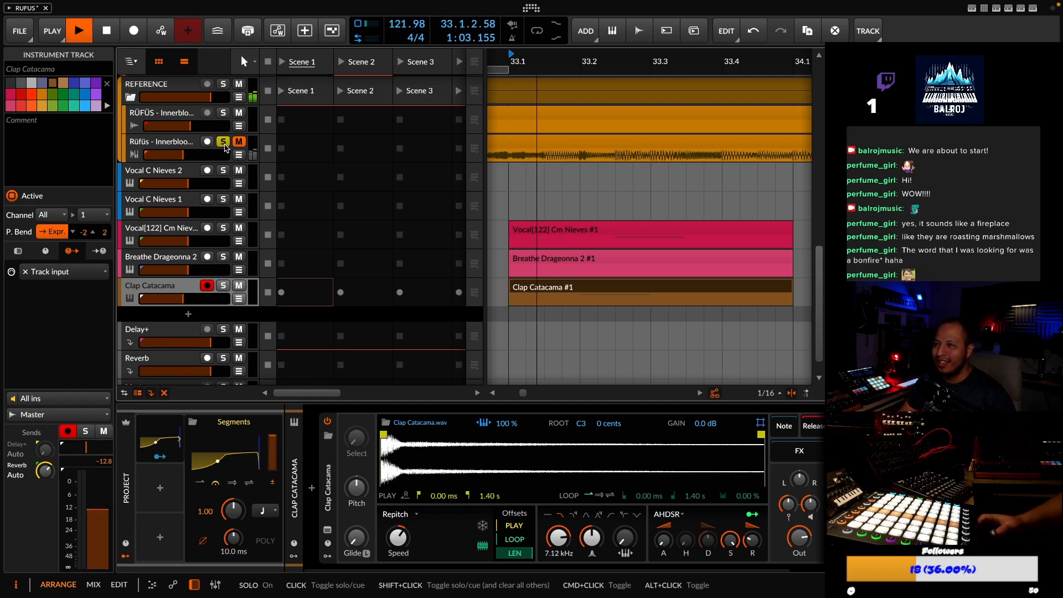
key(space)
key(space)
key(space)
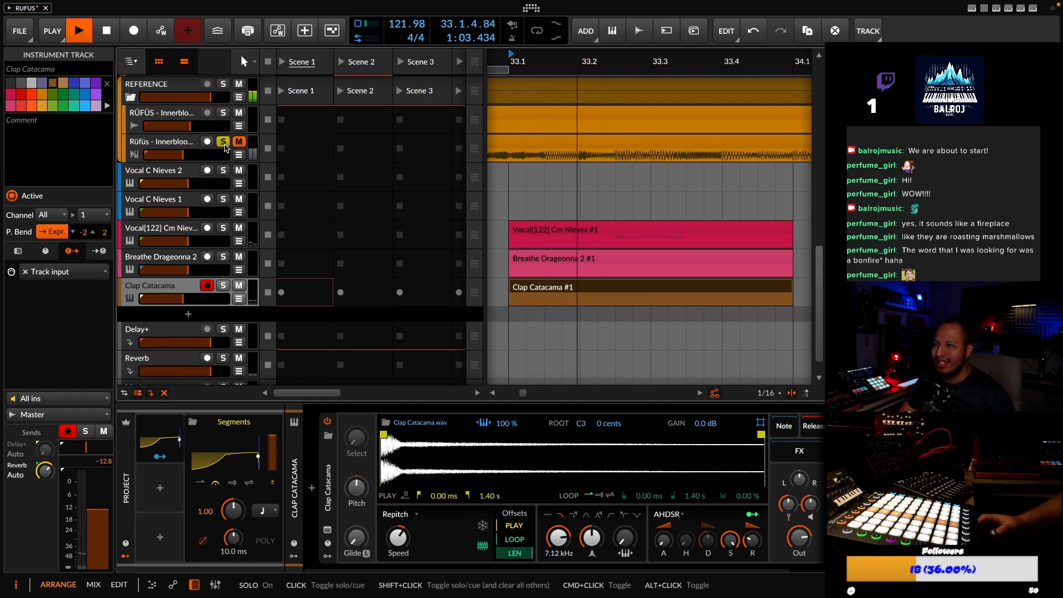
key(space)
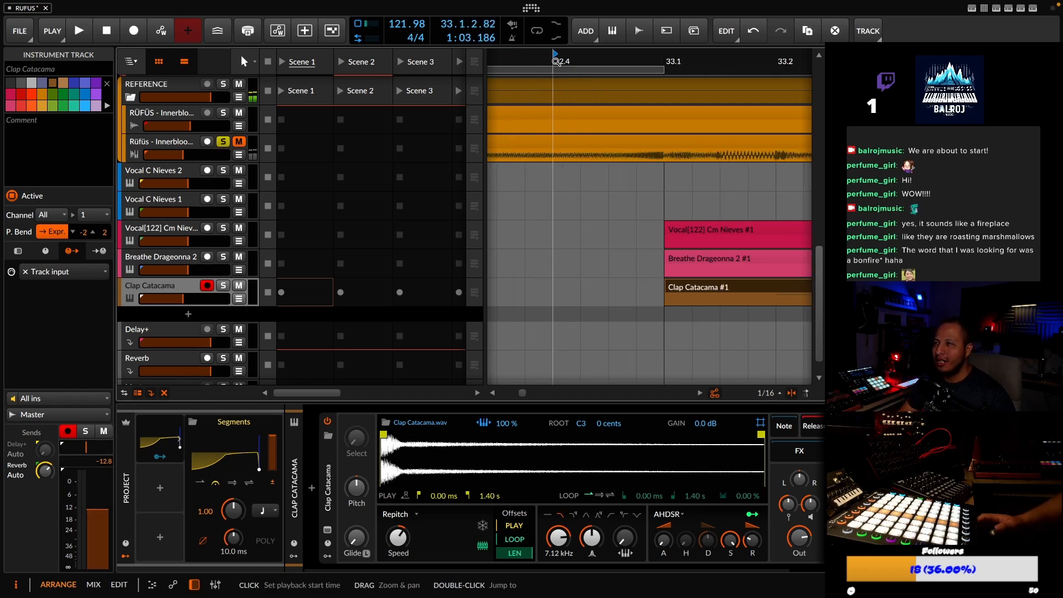
key(space)
key(space)
drag(661, 60, 570, 51)
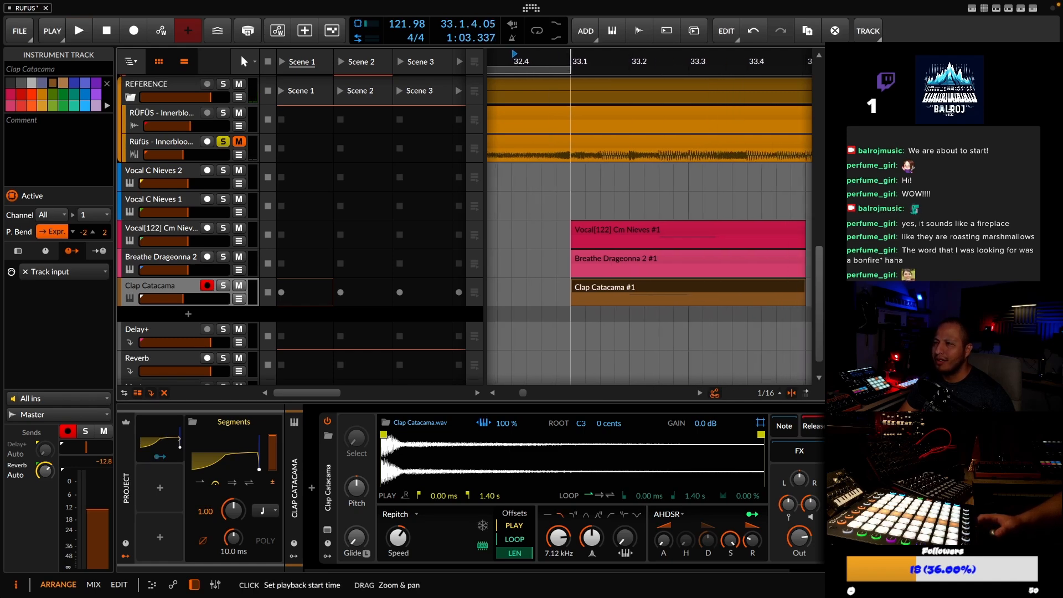
Place the Shaker Amadea DS 1 sample on a new track below Clap Catacama, starting half a beat before bar 33
click(553, 183)
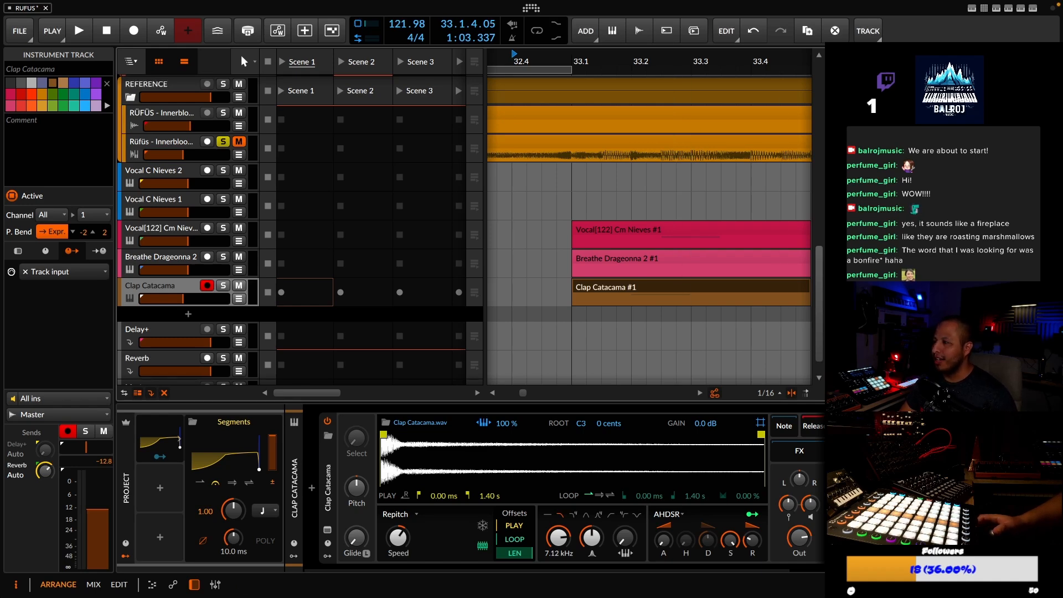
click(941, 62)
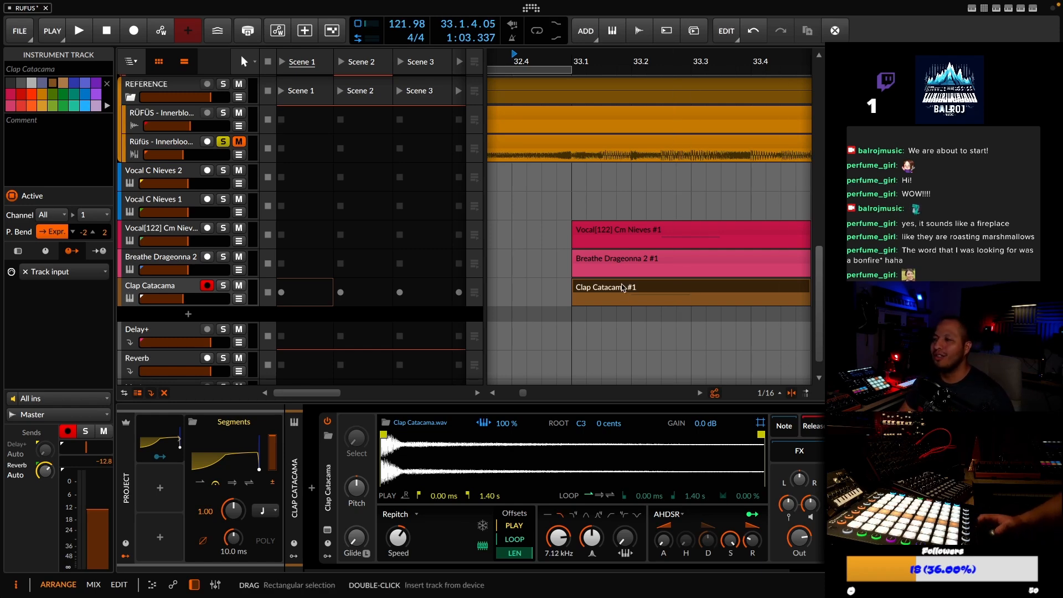
drag(914, 276, 546, 307)
drag(565, 62, 565, 80)
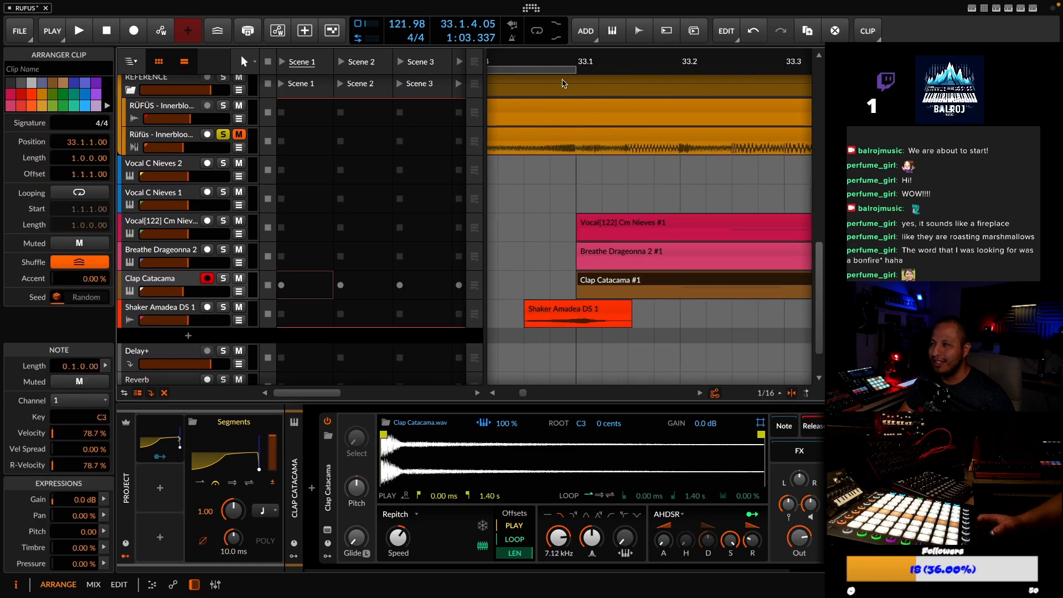
Set the playback start to the beginning of the Shaker Amadea clip and listen to the soloed reference from there
click(527, 52)
key(space)
key(space)
key(space)
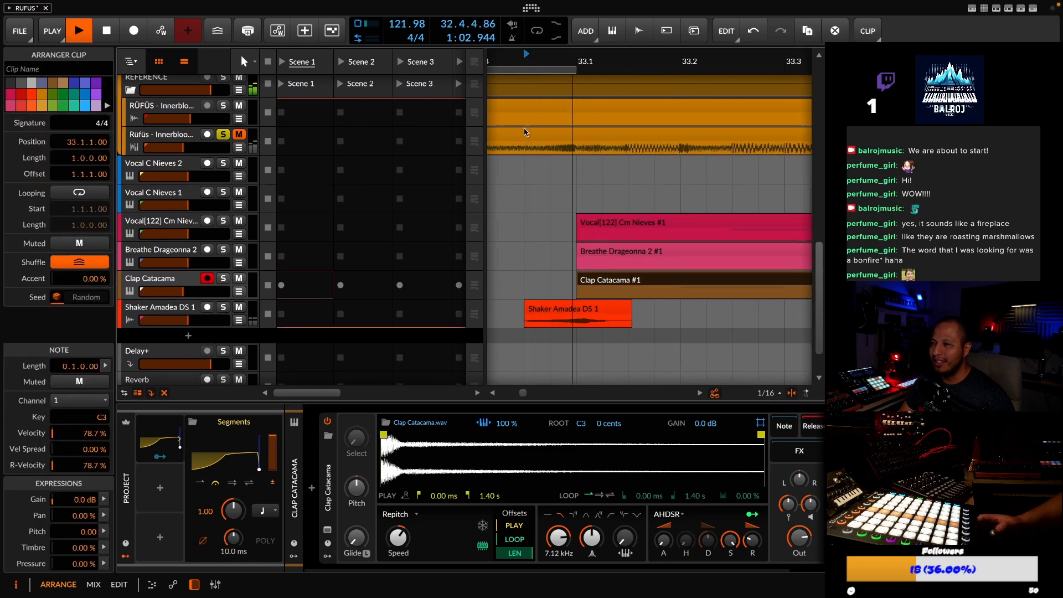
key(space)
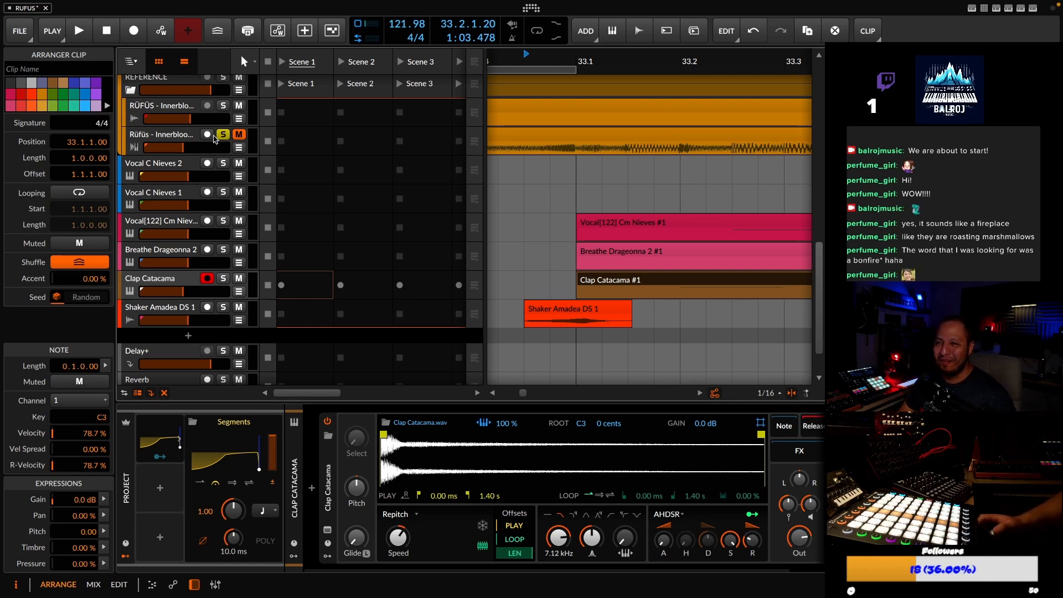
Turn off the reference solo and repeatedly play the remake's layered vocal, breath, clap and shaker entry at bar 33
click(223, 134)
key(space)
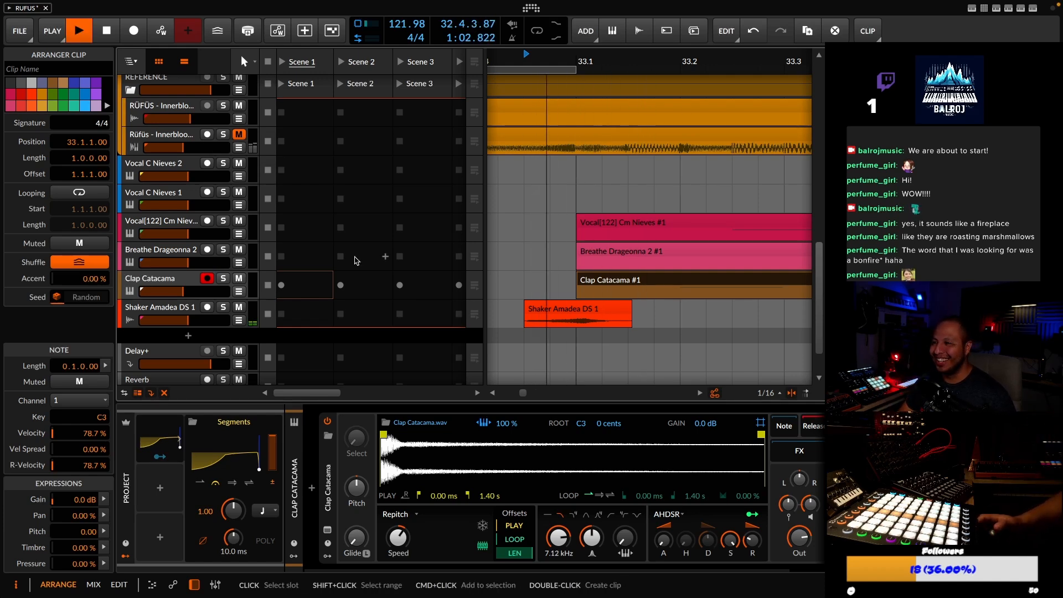
key(space)
key(space)
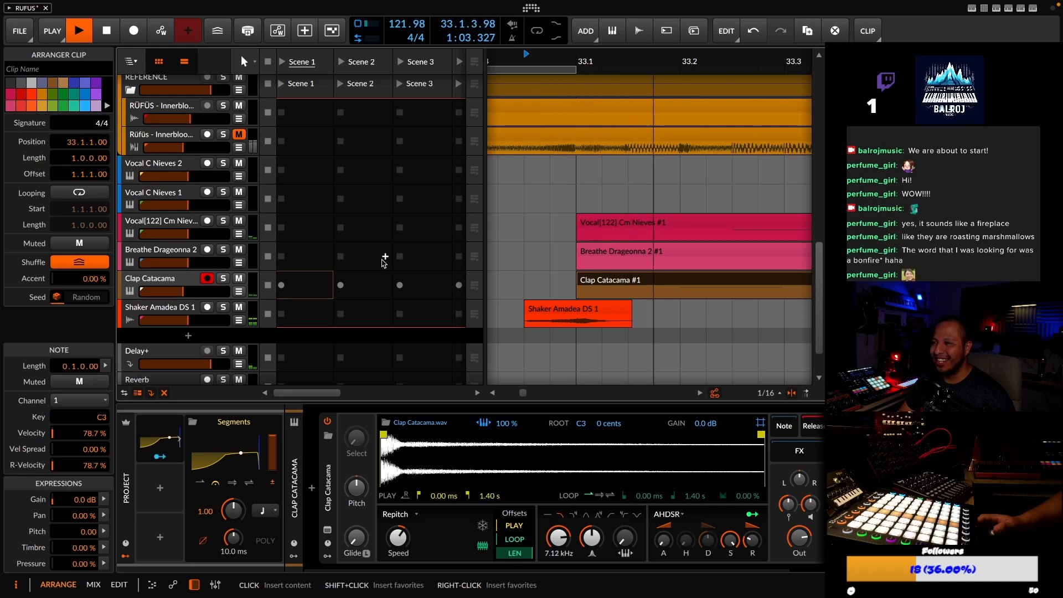
key(space)
drag(582, 61, 530, 60)
key(space)
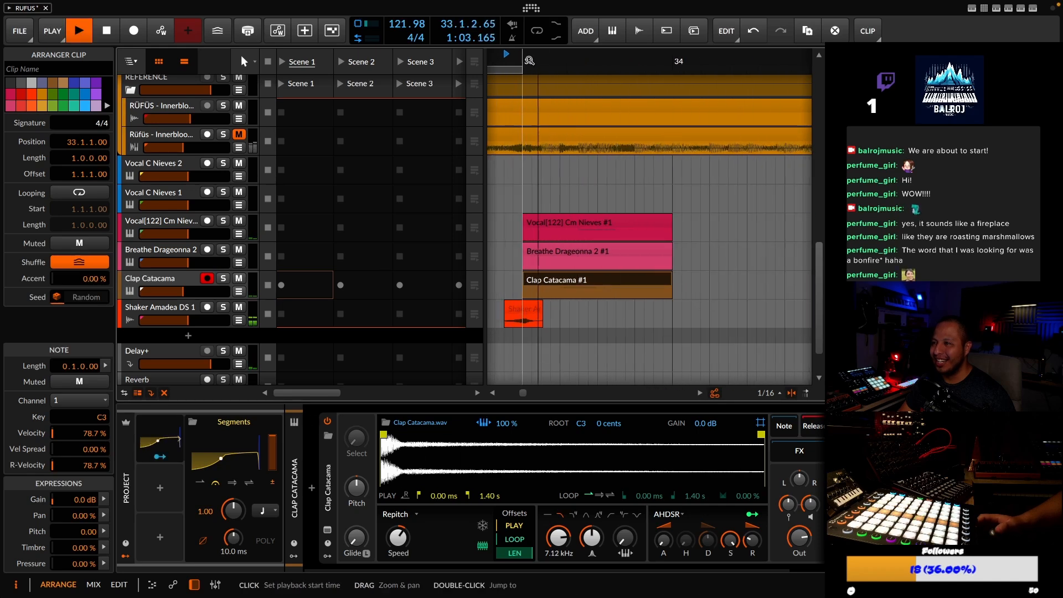
drag(525, 66, 572, 65)
key(space)
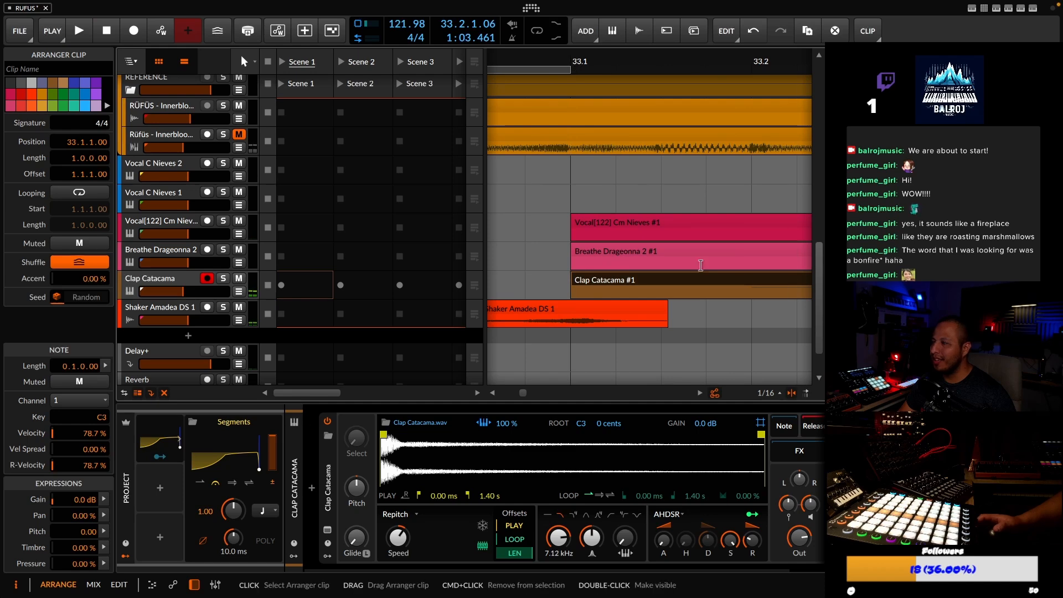
Add the Shaker Artcore sample on a new track at bar 33 and compare the entry with the soloed reference
key(space)
click(223, 134)
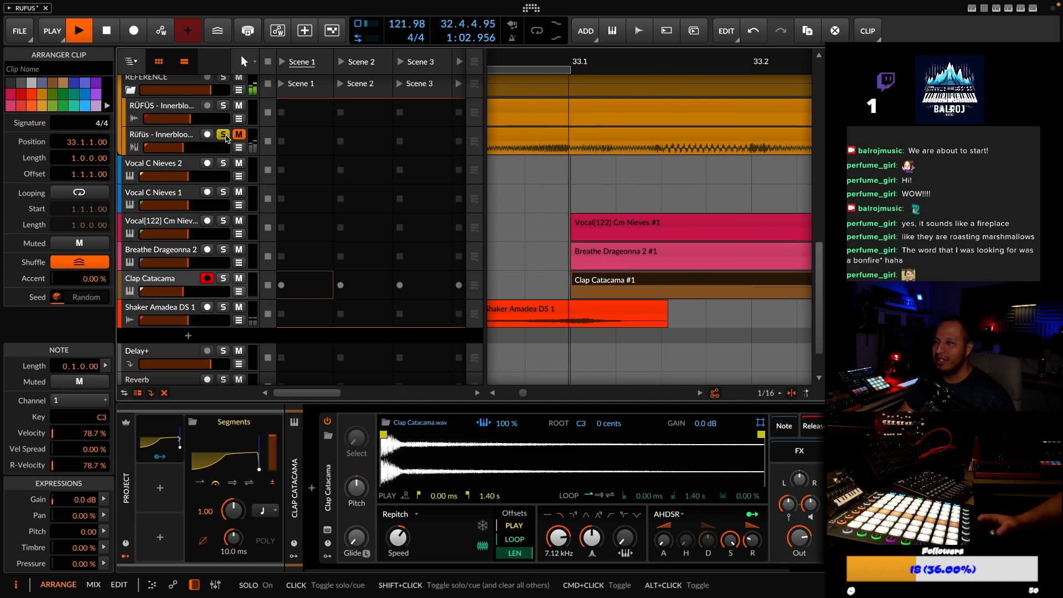
key(space)
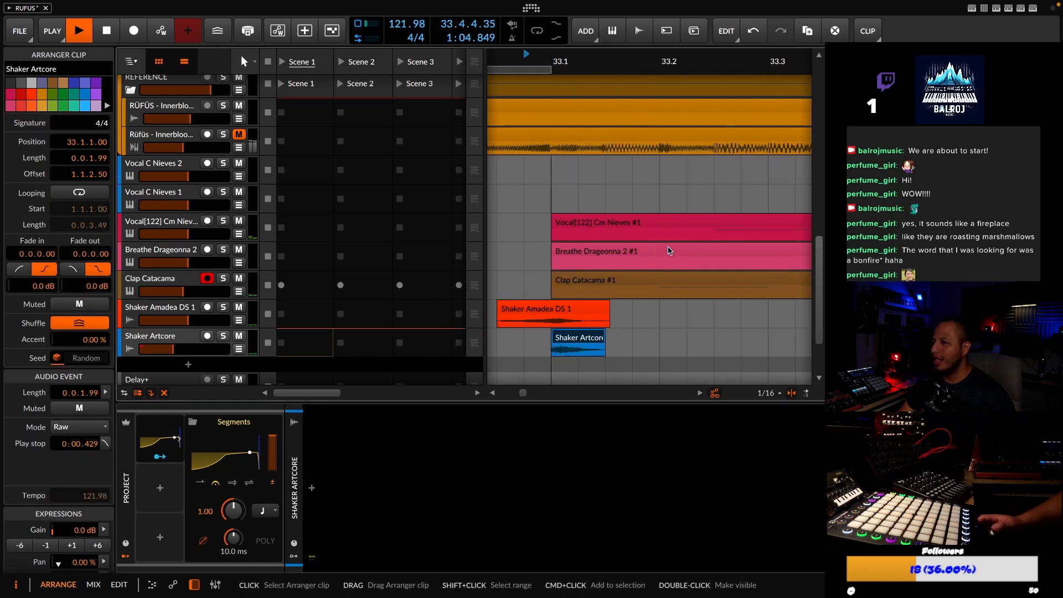
click(224, 135)
key(space)
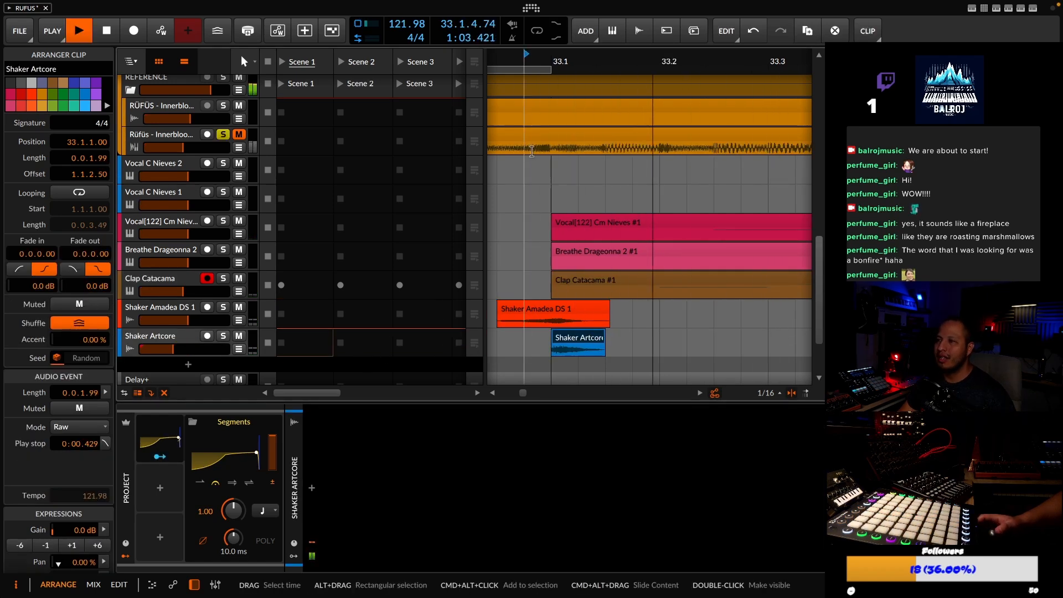
Place the Shaker Barraland sample on a new track below Shaker Artcore and set the clip's start to 33.1.2.67
key(space)
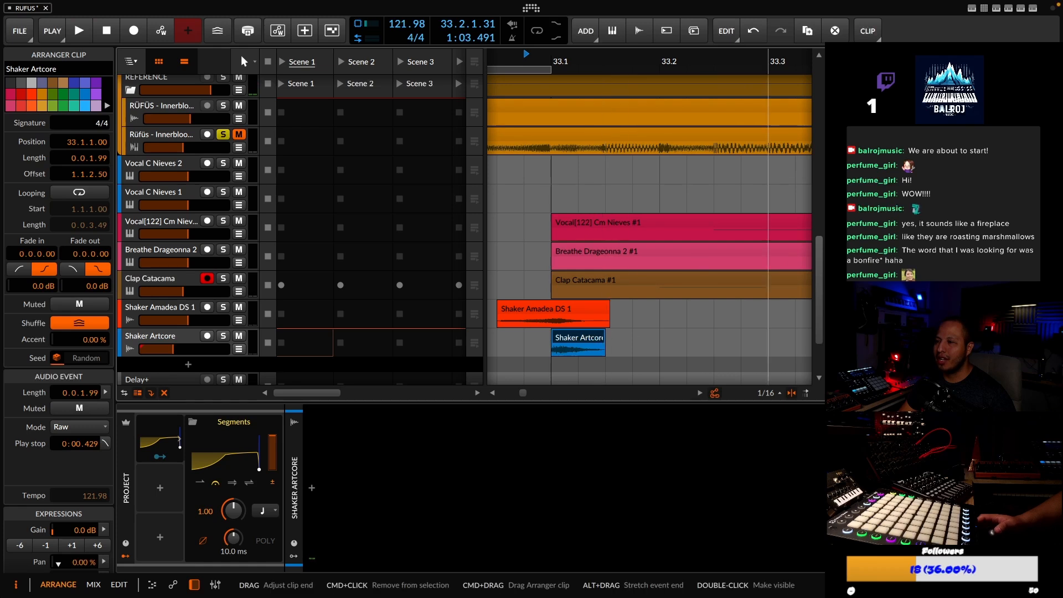
drag(885, 354, 607, 354)
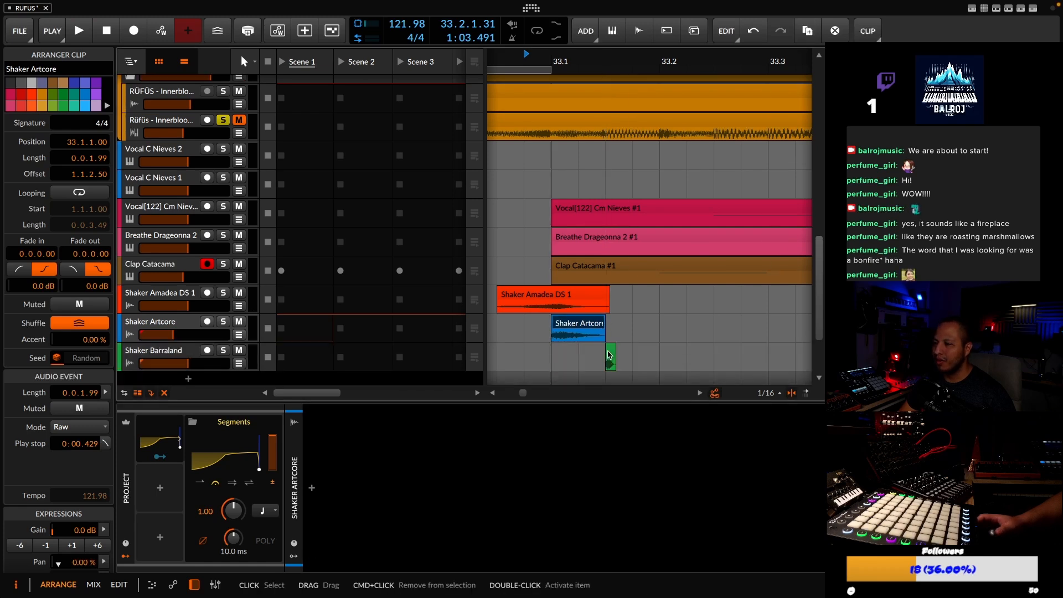
drag(607, 64, 575, 102)
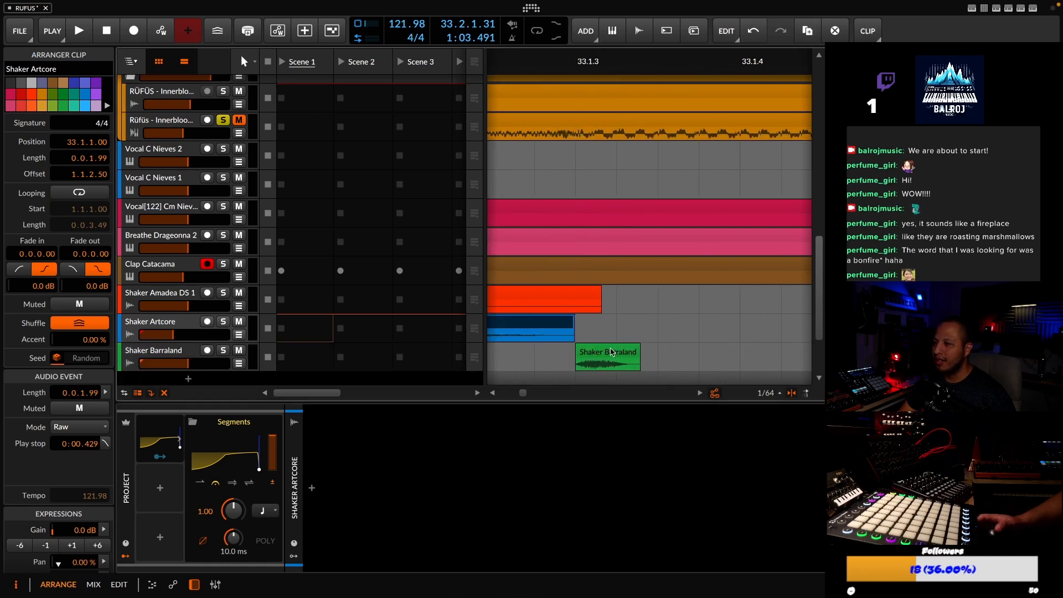
click(607, 359)
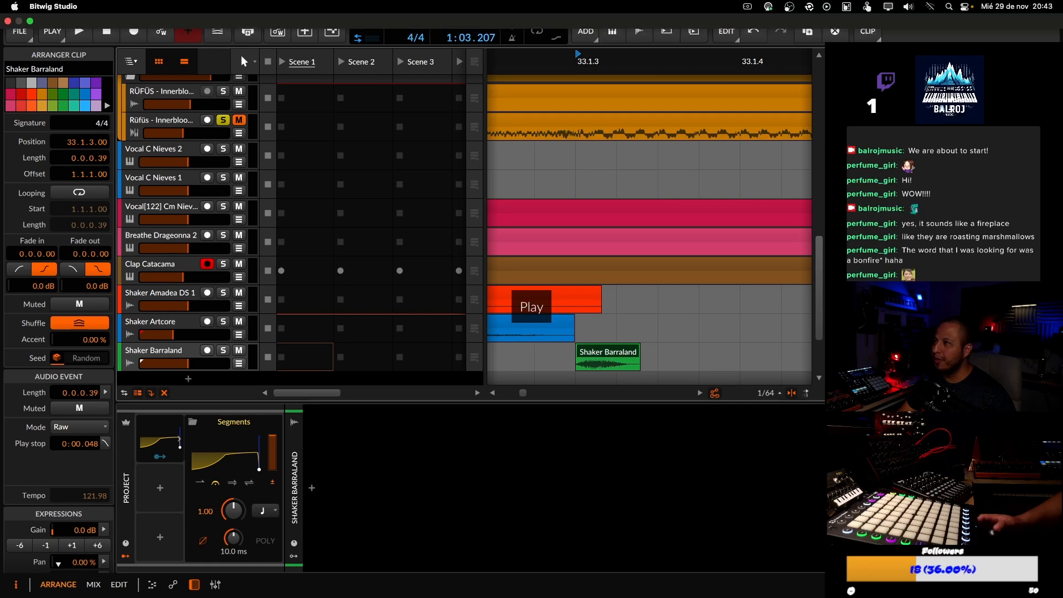
click(726, 30)
click(788, 88)
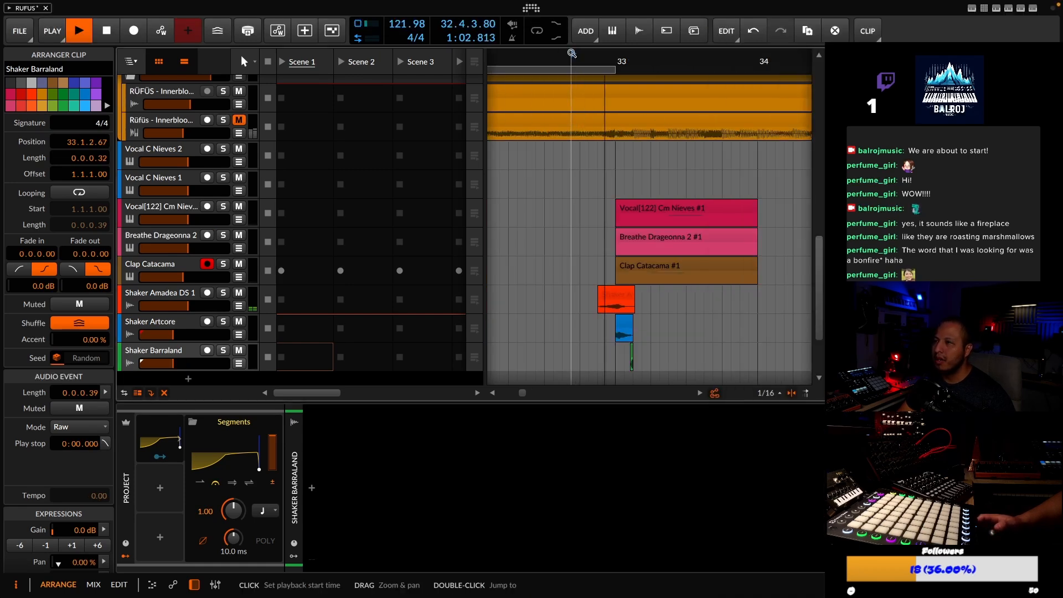
Play the remake's layered entry from just before bar 33 and save the project
click(572, 53)
drag(651, 64, 634, 97)
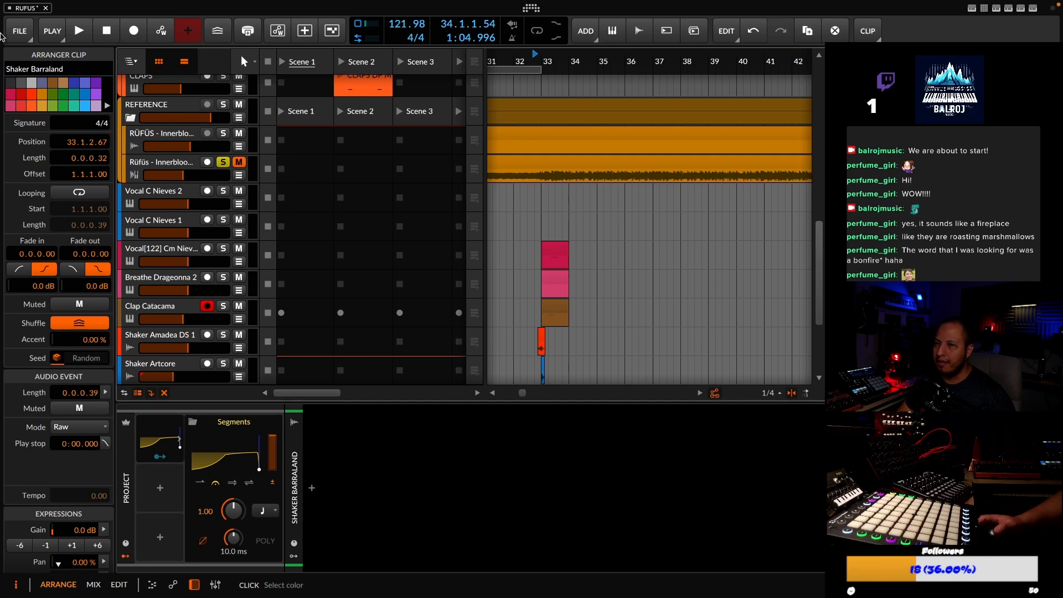
click(22, 32)
click(27, 92)
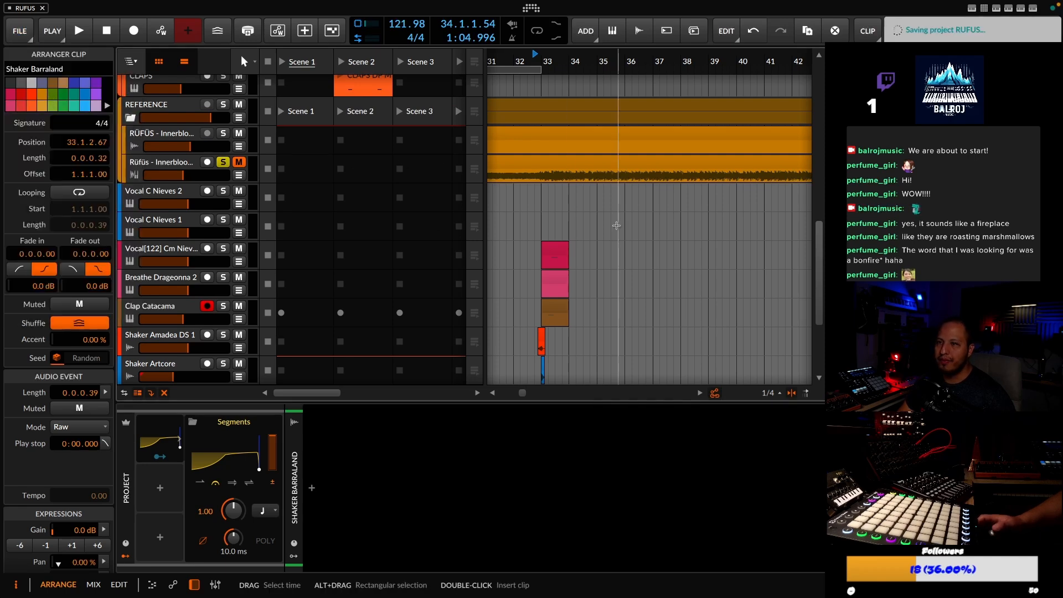
Set the playback start to bar 33 and listen to the soloed reference through the whole bar
scroll(603, 227, down, 5)
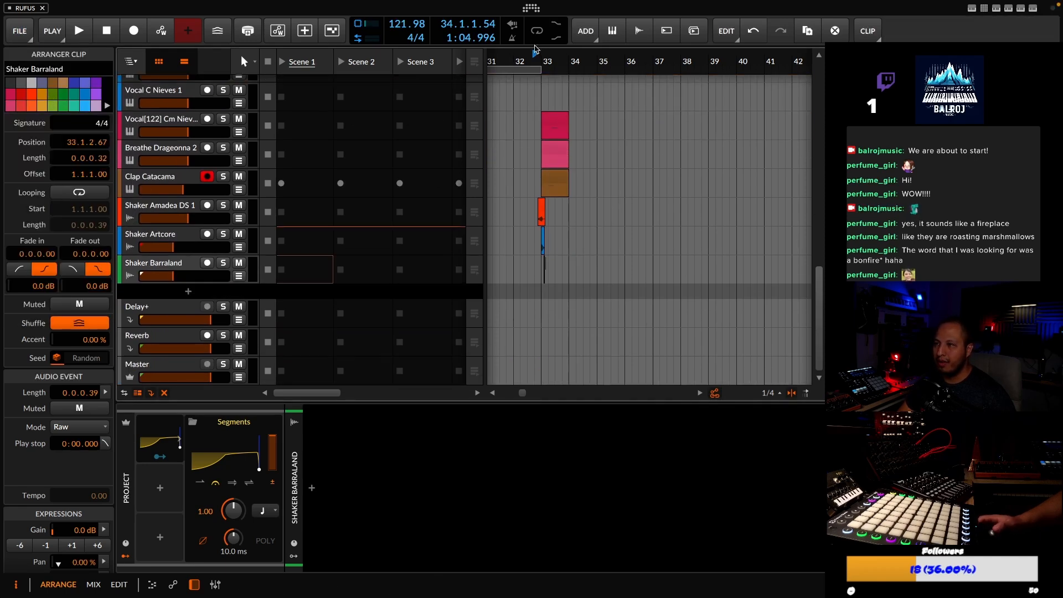
drag(549, 58, 564, 180)
scroll(582, 201, up, 8)
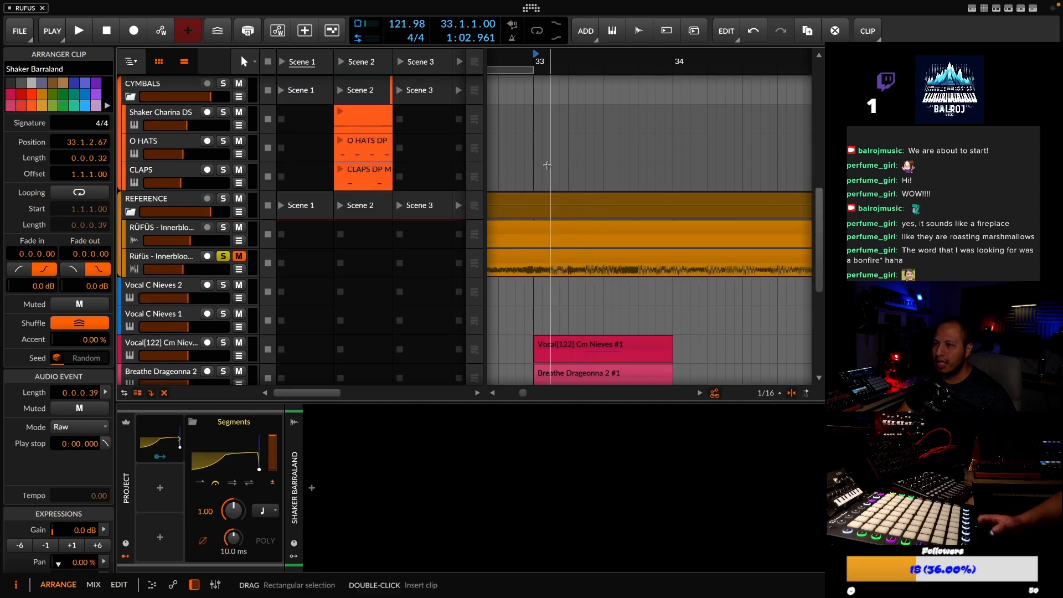
click(535, 57)
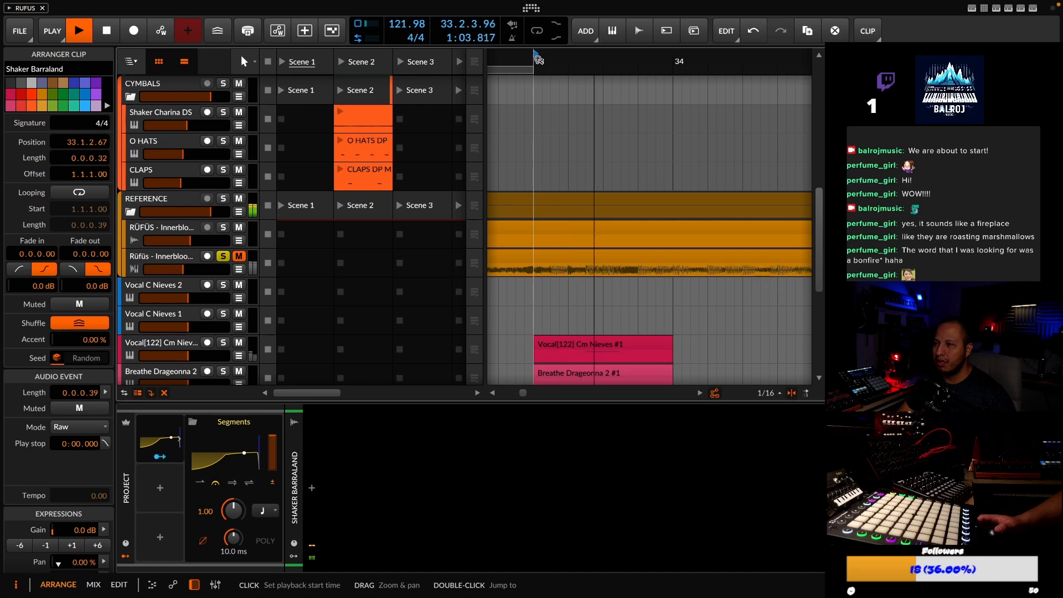
key(space)
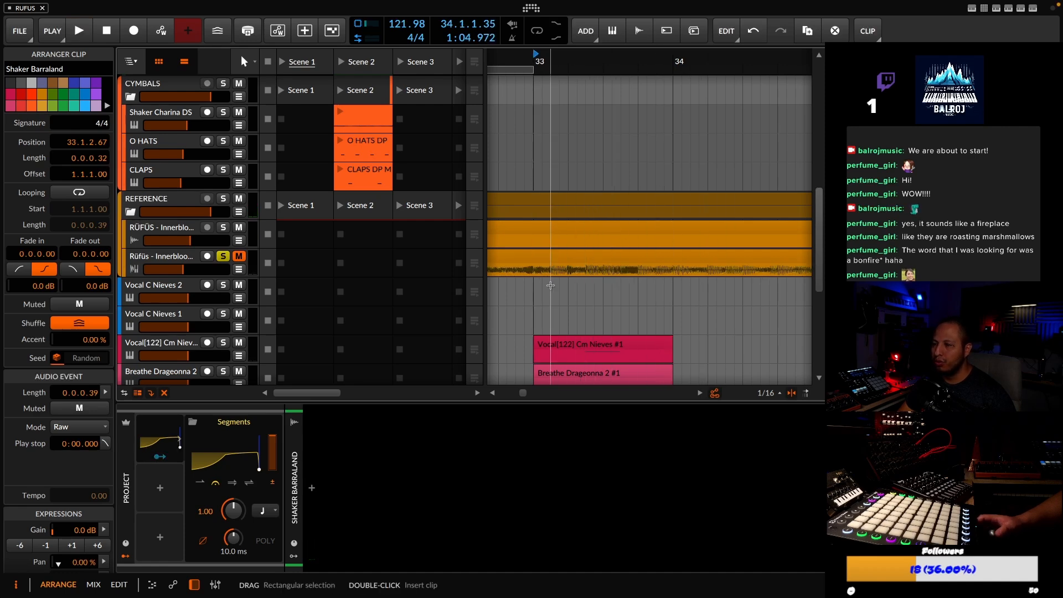
Add an E-Tom instrument track below Shaker Barraland with a clip in the second half of bar 33, and play the entry
scroll(427, 290, down, 5)
double_click(198, 294)
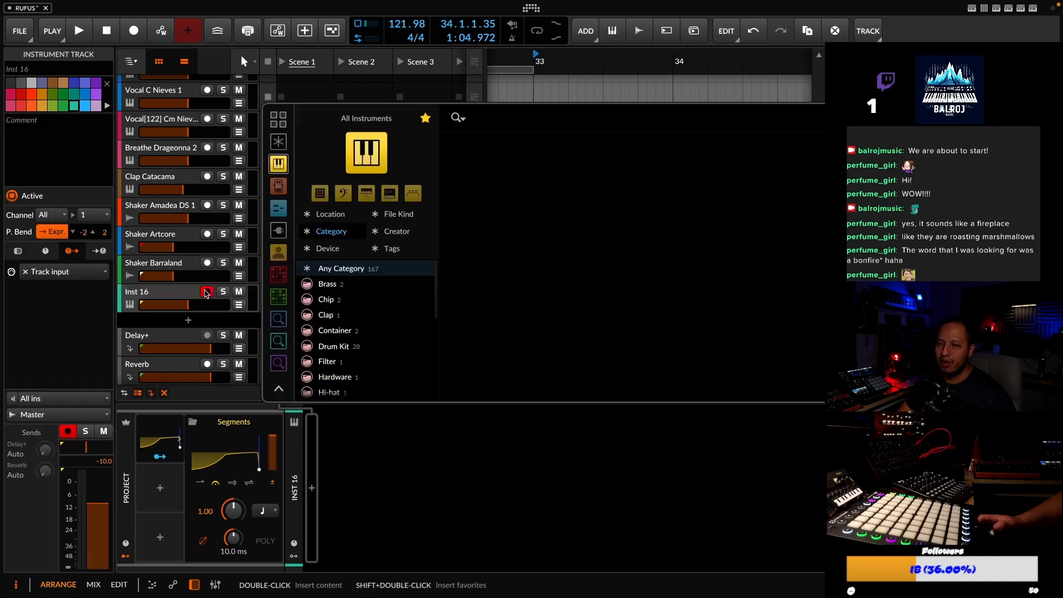
double_click(485, 225)
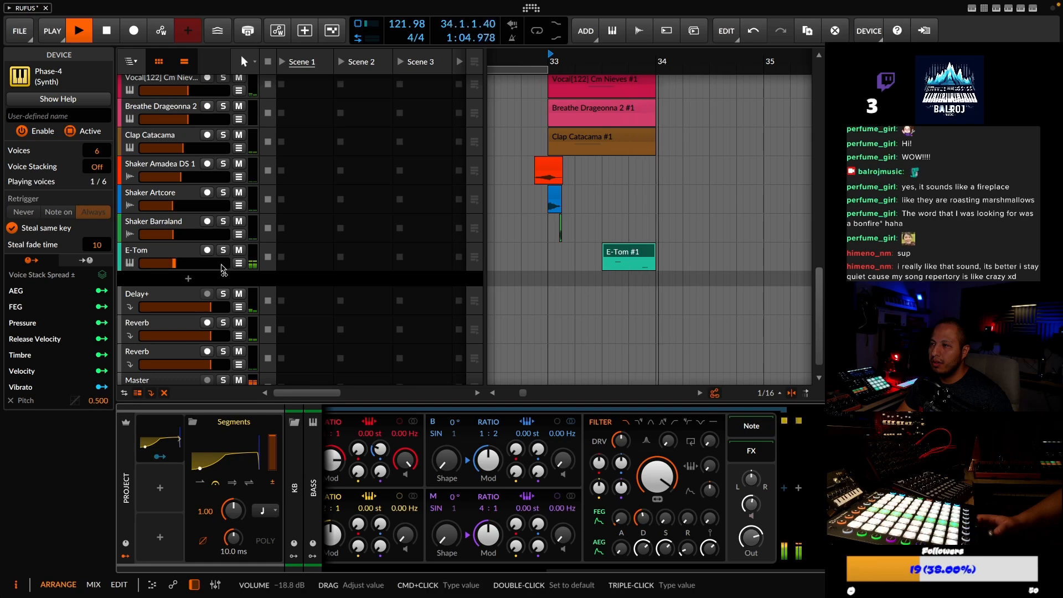
key(space)
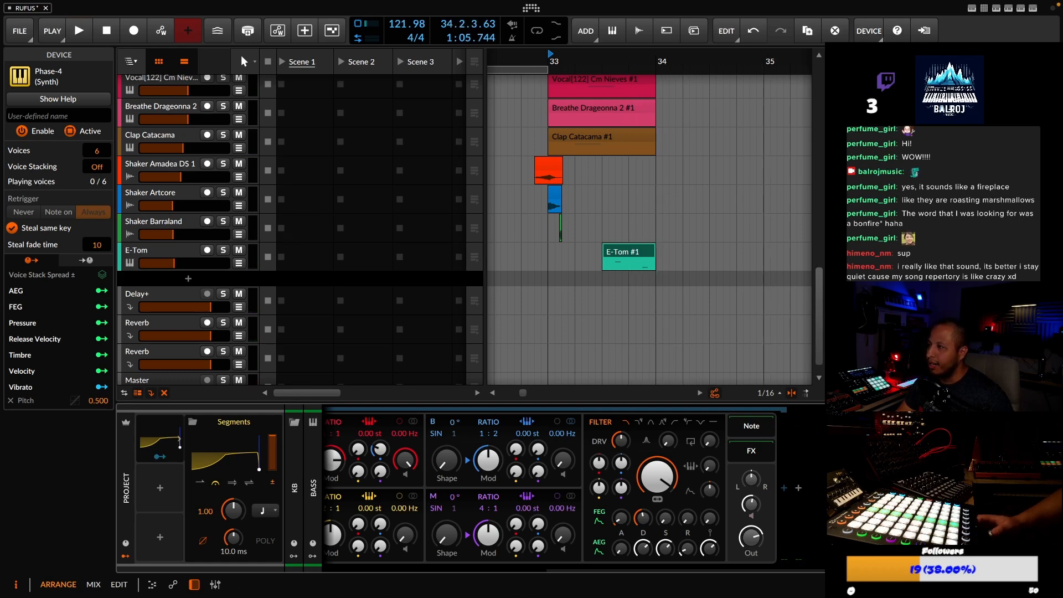
Add the Tom Alecia 2 sample as a new track below E-Tom, with a clip starting at 33.3.1, and audition its keys
click(759, 128)
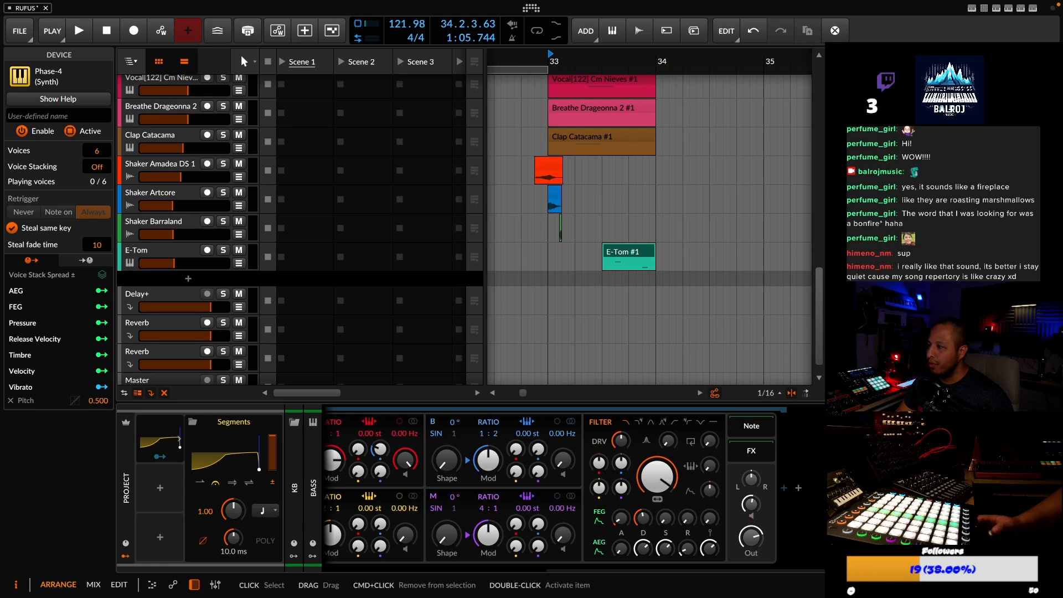
drag(572, 301, 572, 278)
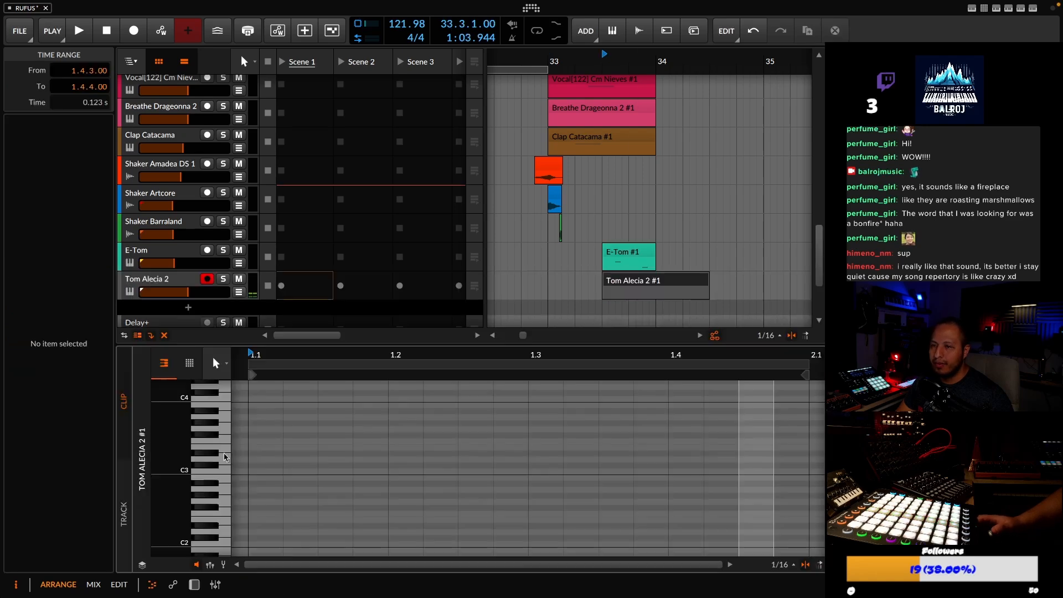
click(225, 451)
click(226, 476)
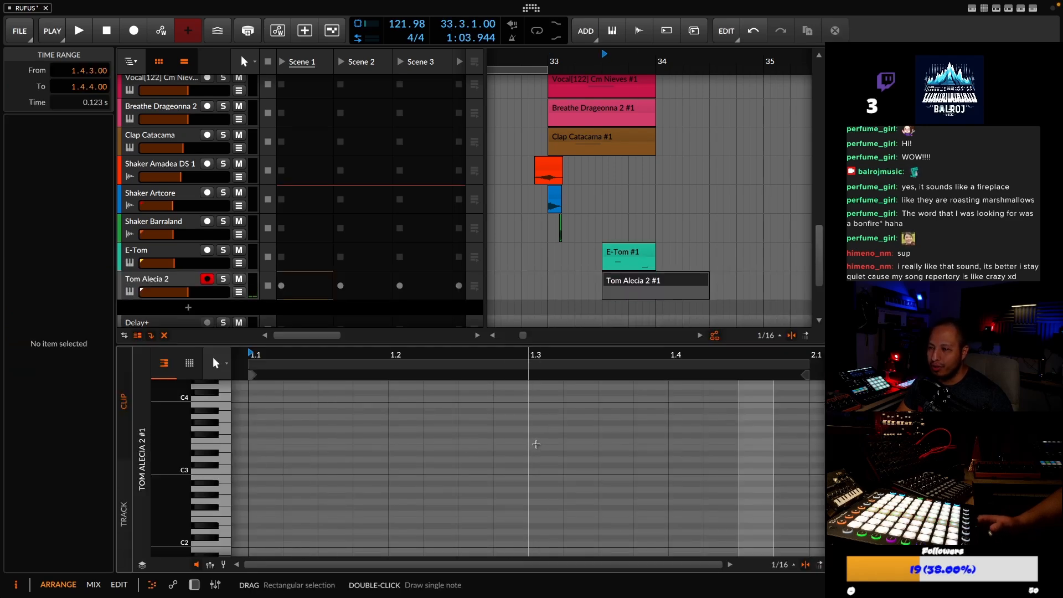
Draw an E3 note at 1.3.1 in the Tom Alecia 2 clip and lengthen it to one beat
double_click(536, 444)
drag(537, 445, 538, 449)
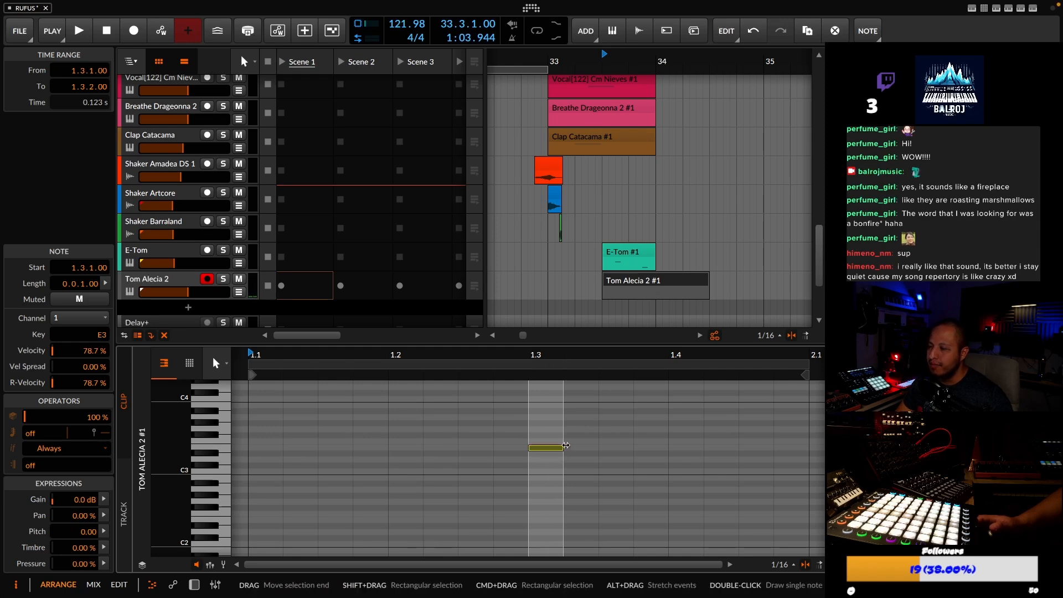
drag(562, 447, 670, 447)
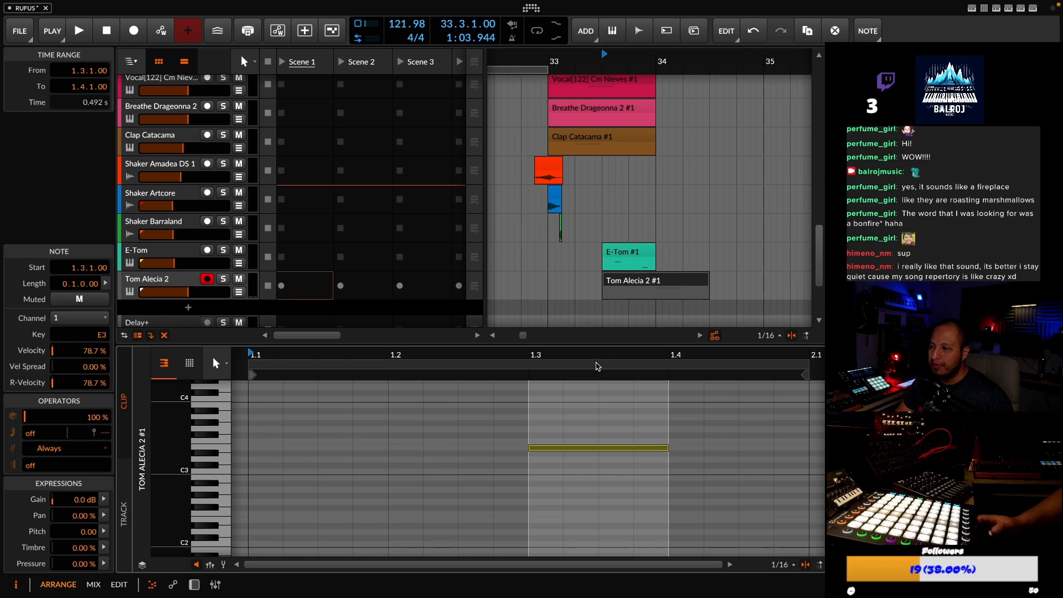
Move the E-Tom clip onto the Tom Alecia 2 track in place of its clip, with its two notes transposed to E3 and C3
click(624, 268)
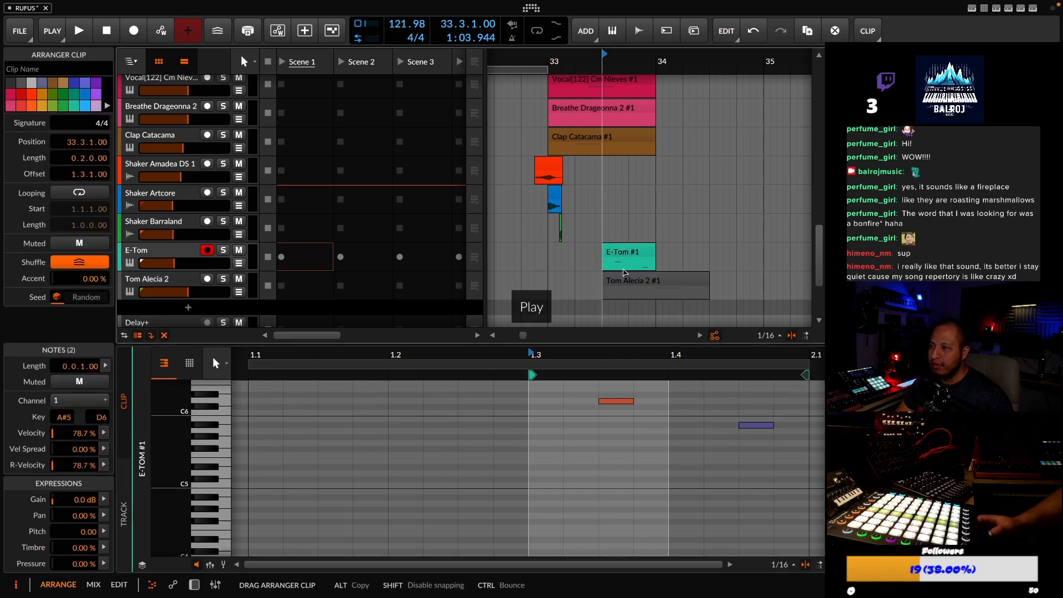
drag(624, 283, 624, 283)
click(685, 279)
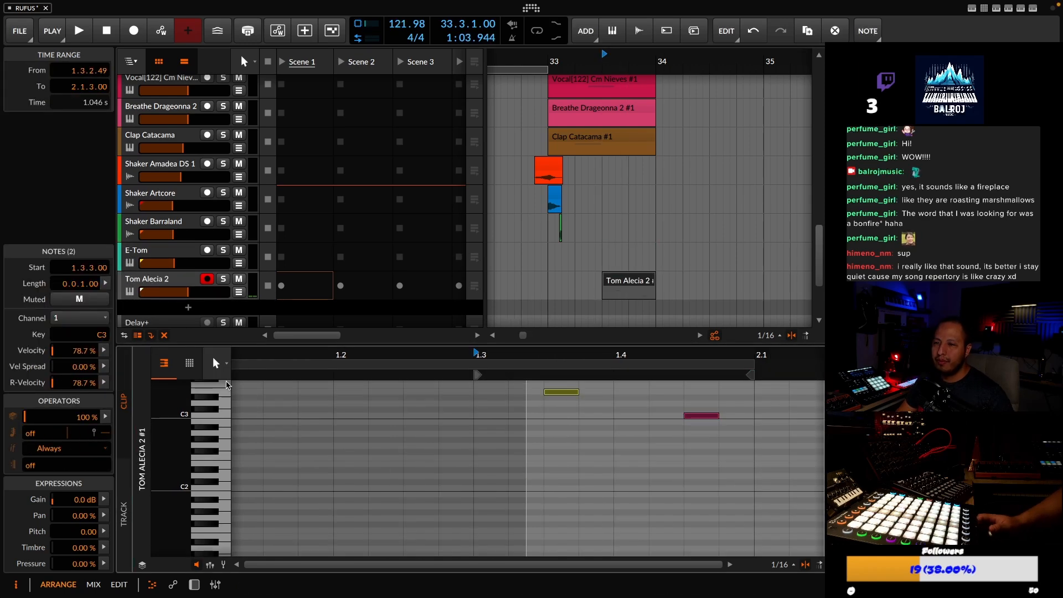
click(561, 392)
click(701, 415)
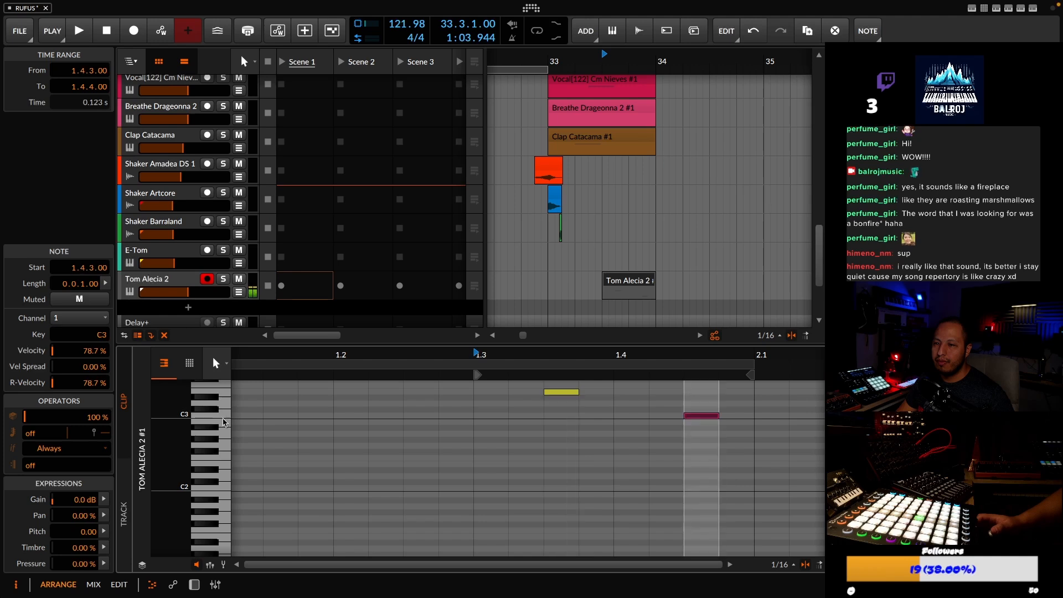
Lower the Tom Alecia 2 track's volume slightly in two passes, playing the arrangement to check the level
key(space)
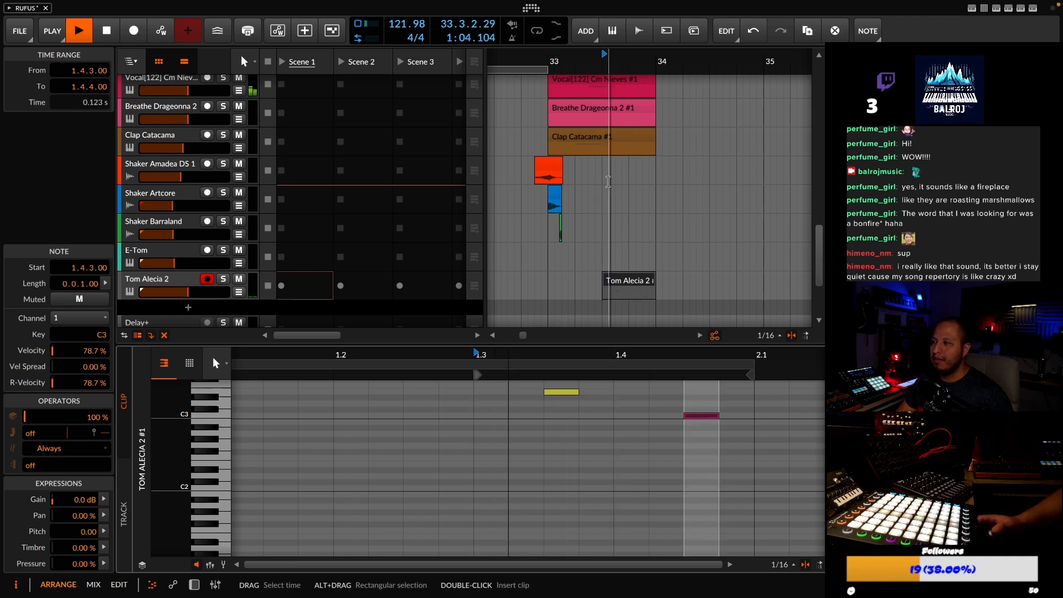
key(space)
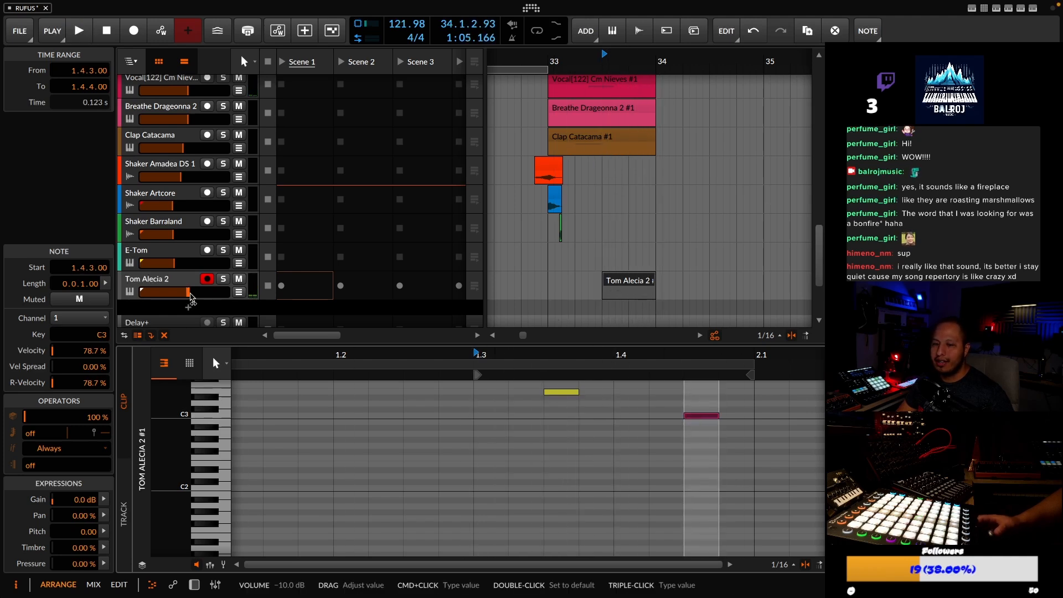
drag(193, 294, 184, 295)
key(space)
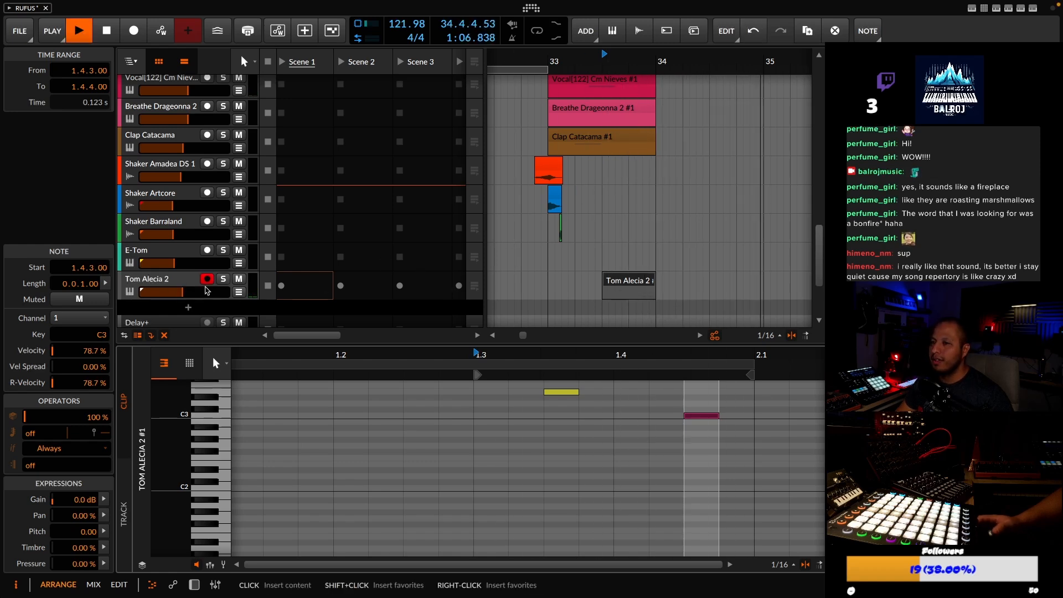
key(space)
drag(183, 293, 179, 292)
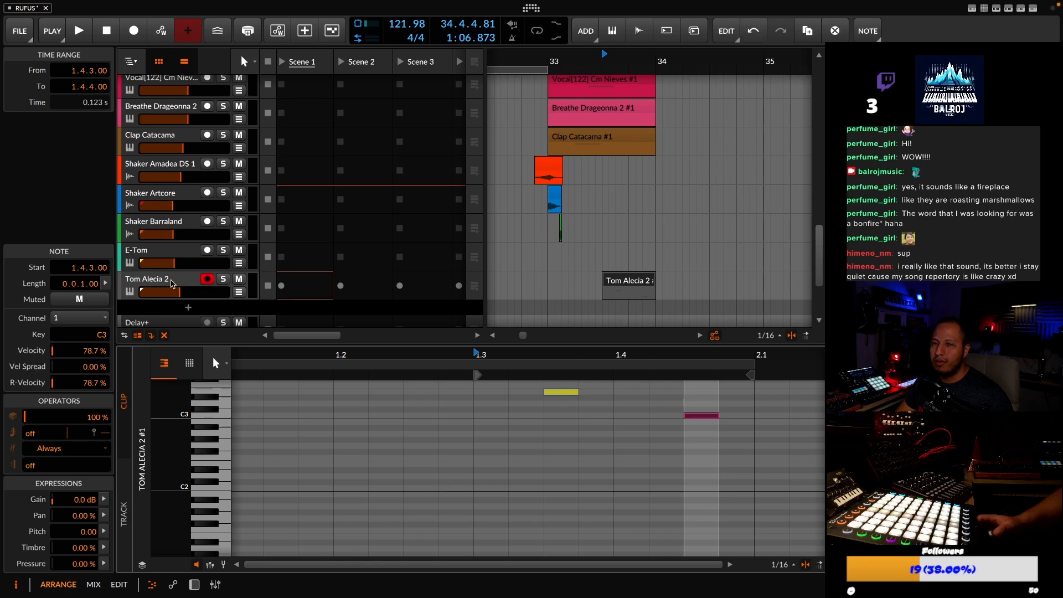
Enable the low-pass filter in the Tom Alecia 2 sampler, set its cutoff to 7.29 kHz and listen to the mix
double_click(170, 280)
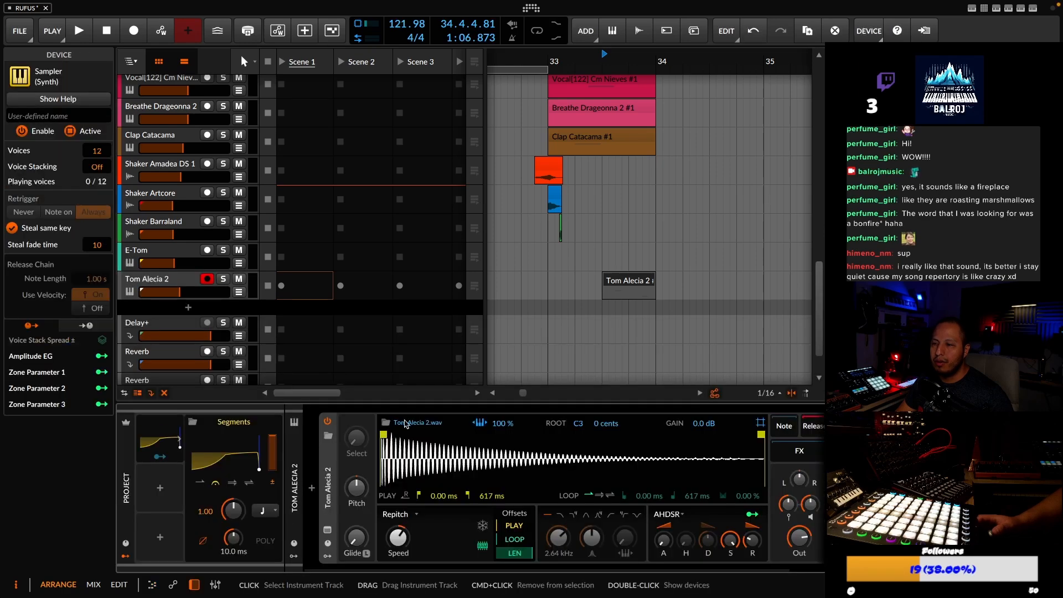
click(564, 518)
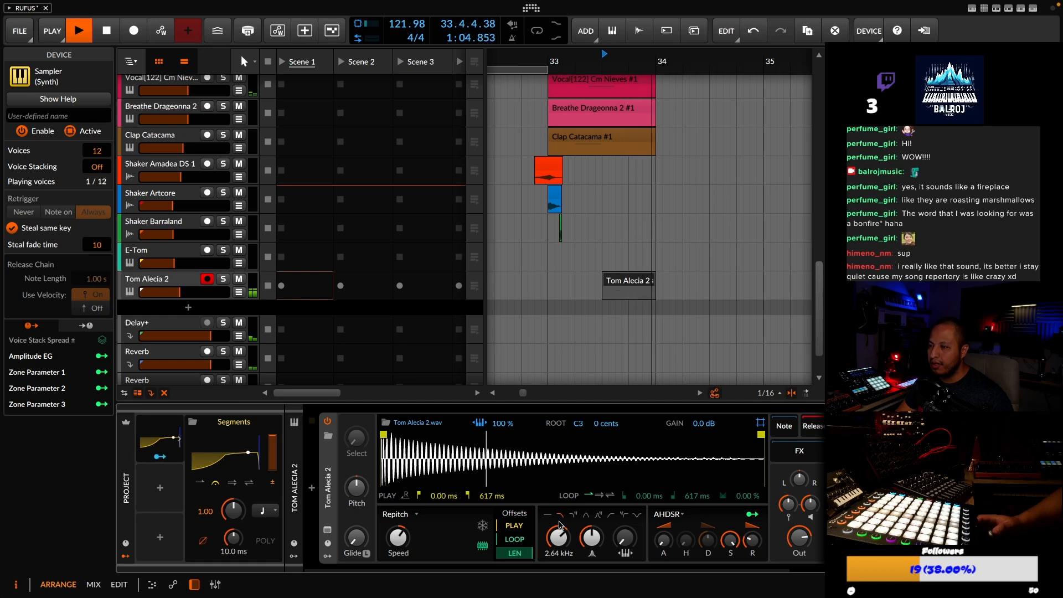
key(space)
key(space)
drag(563, 544, 564, 542)
key(space)
key(space)
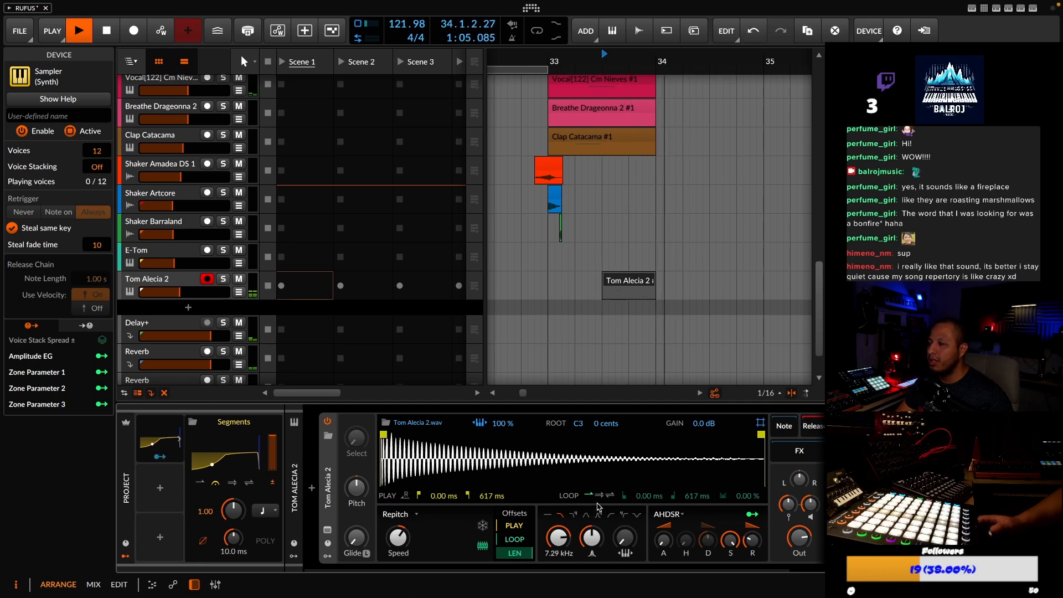
scroll(629, 213, up, 10)
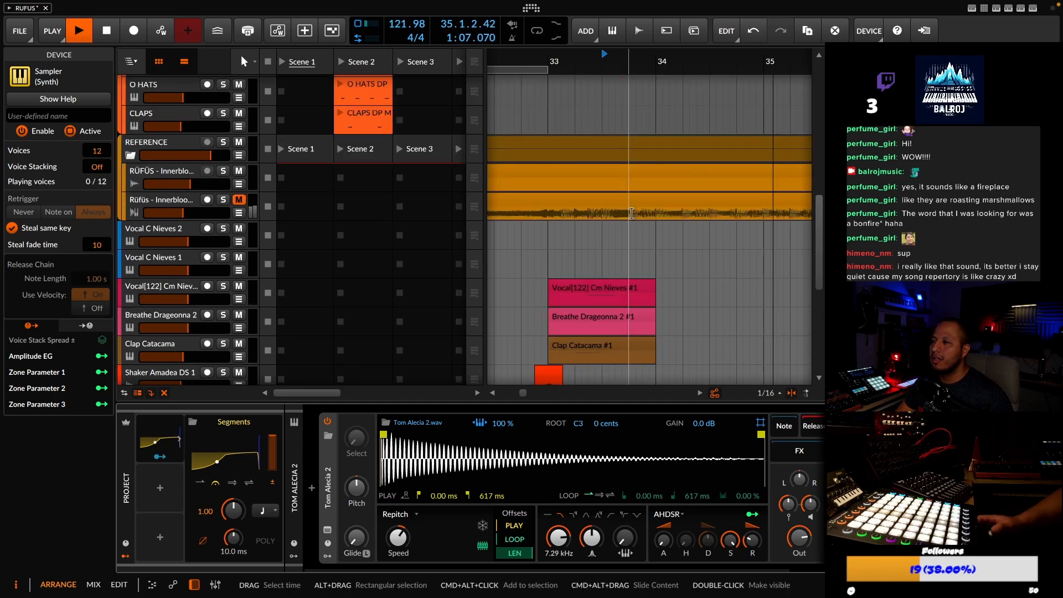
key(space)
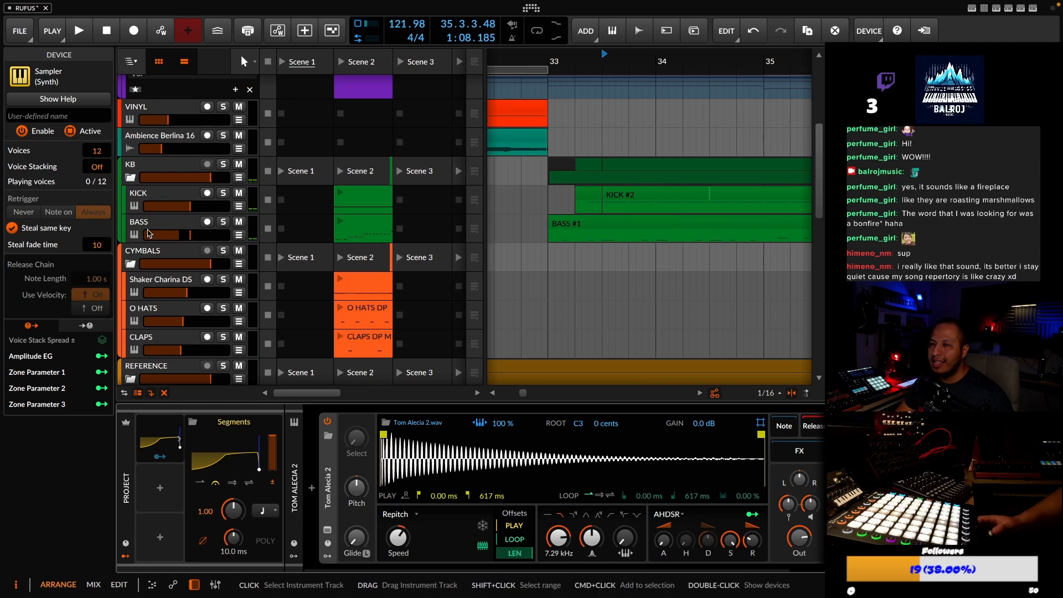
Select the BASS track to show its devices and set the playback start to bar 33
click(424, 228)
scroll(411, 175, up, 3)
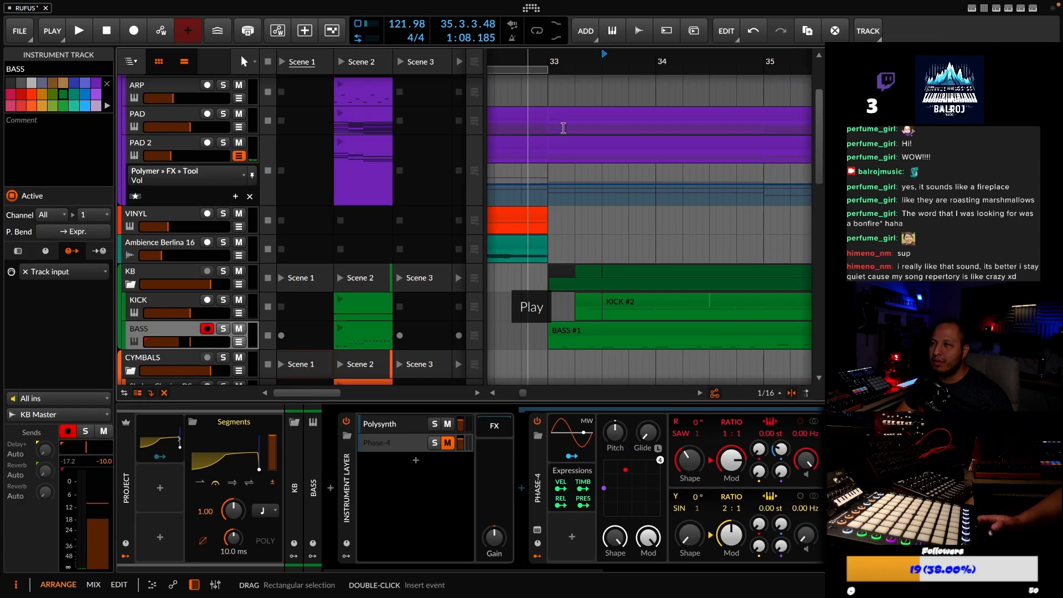
click(554, 60)
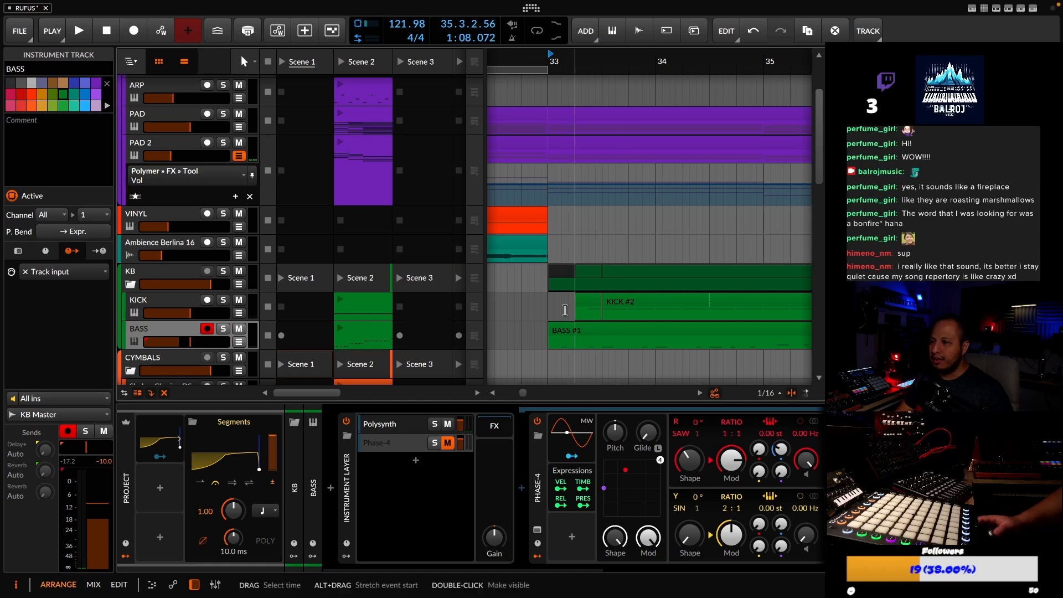
Solo the muted Rüfüs reference track and listen to it from bar 33
scroll(543, 312, down, 2)
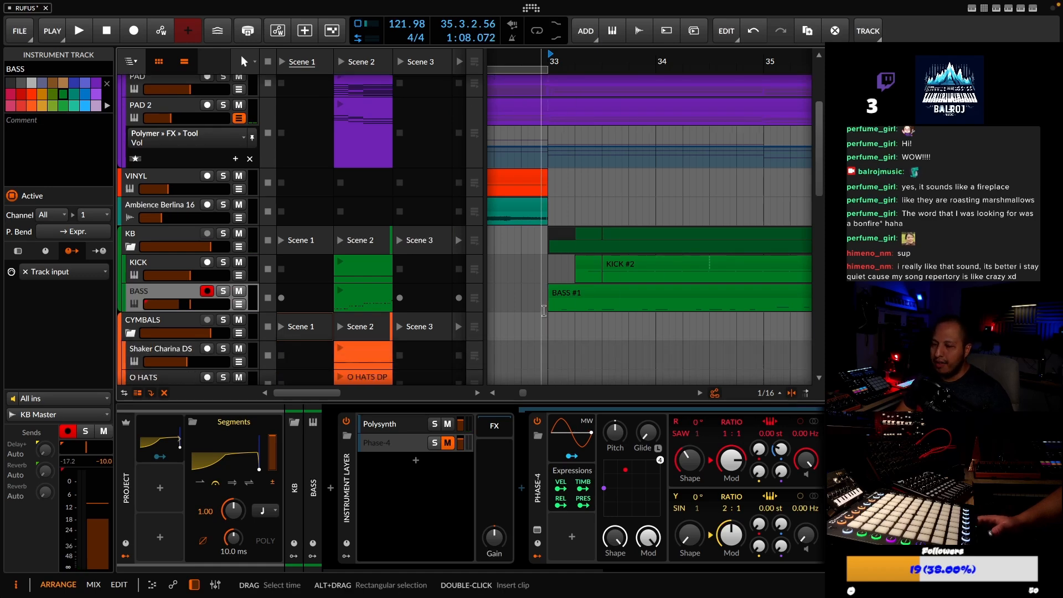
scroll(426, 224, up, 4)
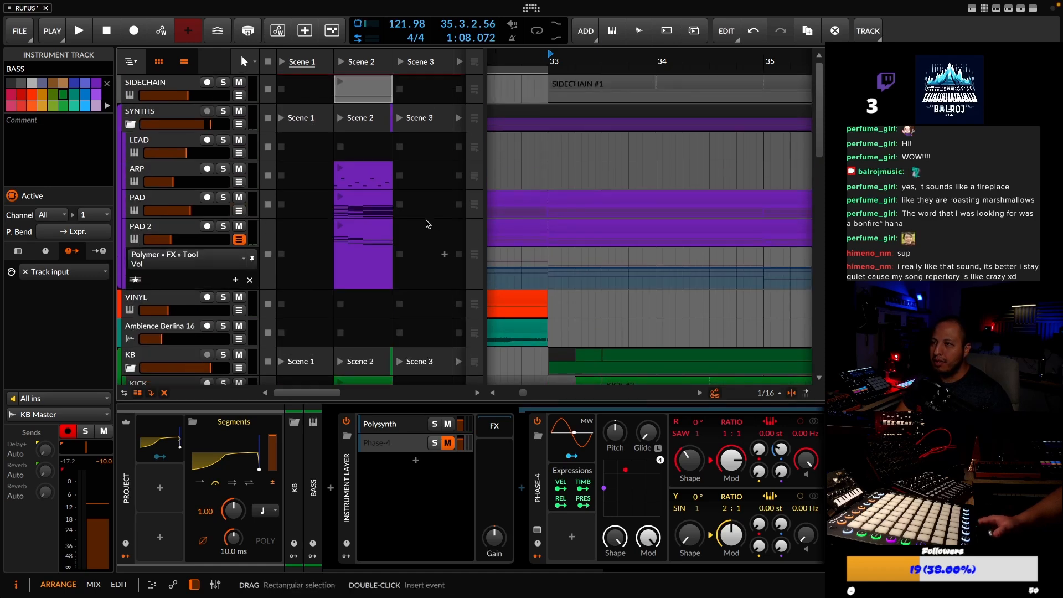
scroll(266, 242, down, 6)
scroll(266, 242, down, 5)
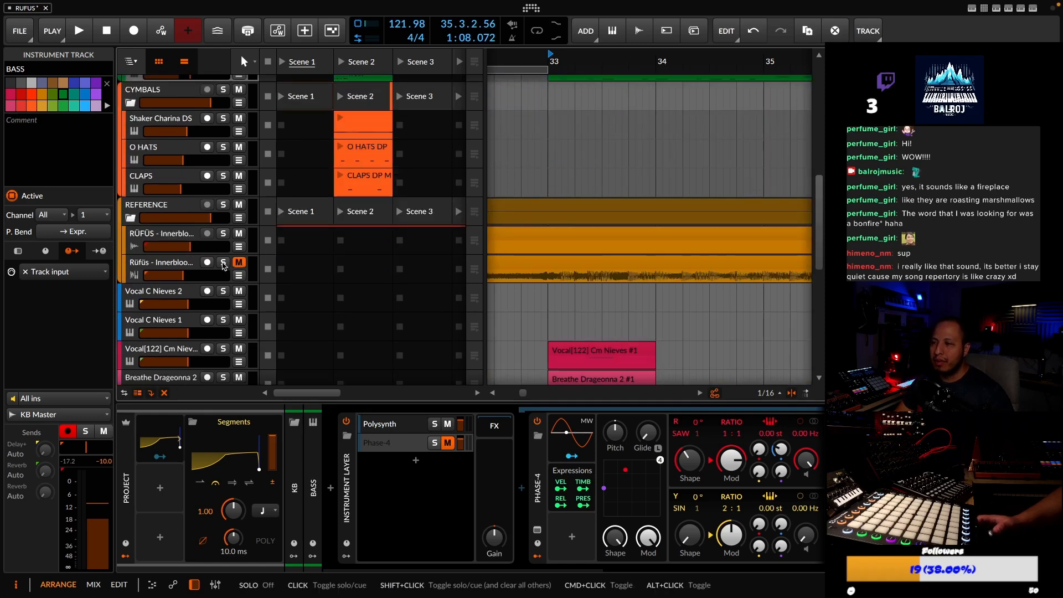
drag(587, 63, 543, 17)
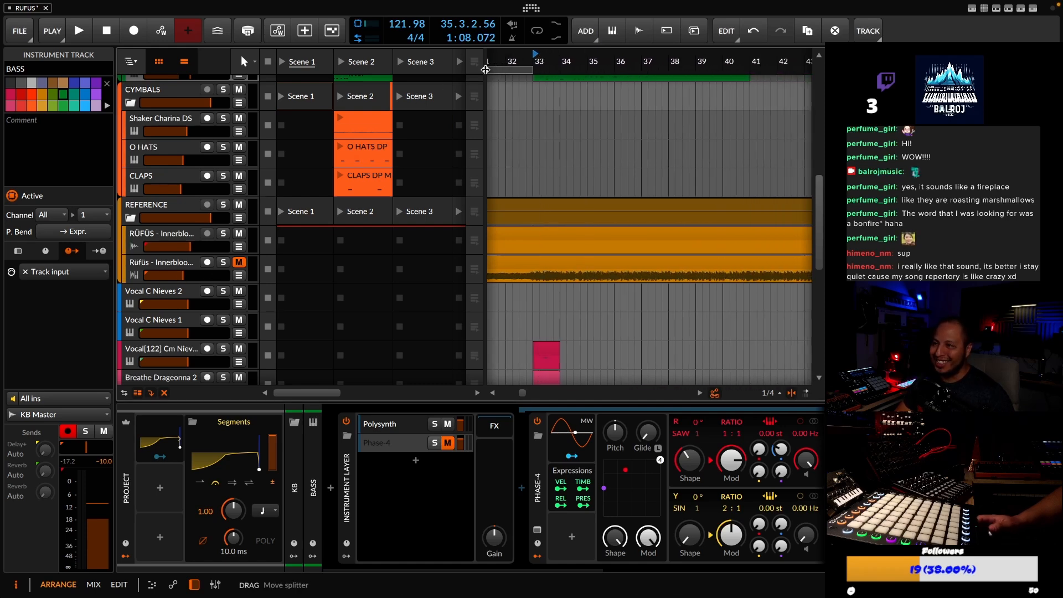
drag(580, 61, 618, 80)
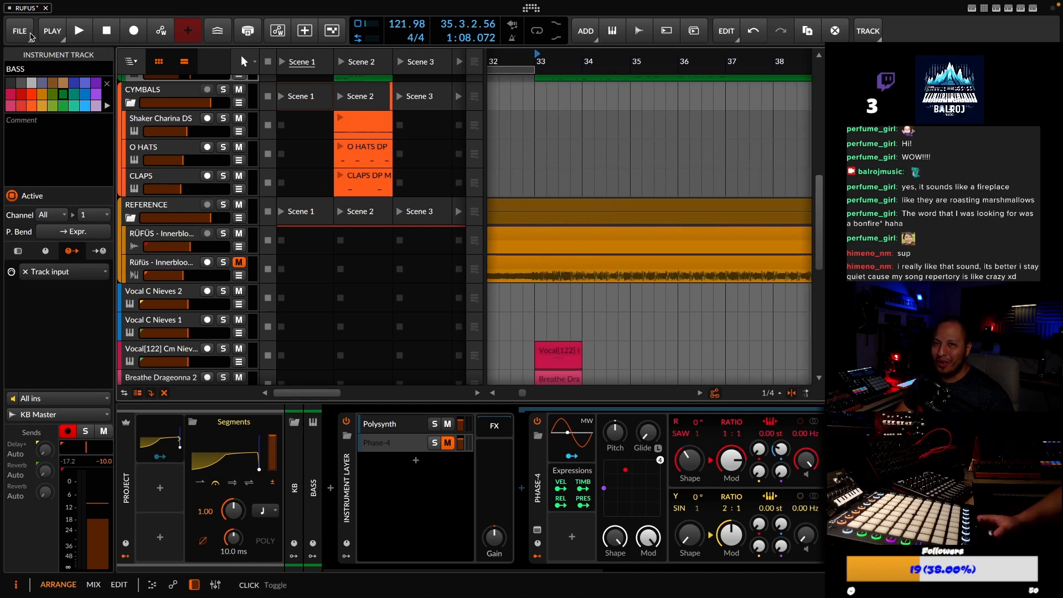
click(224, 262)
key(space)
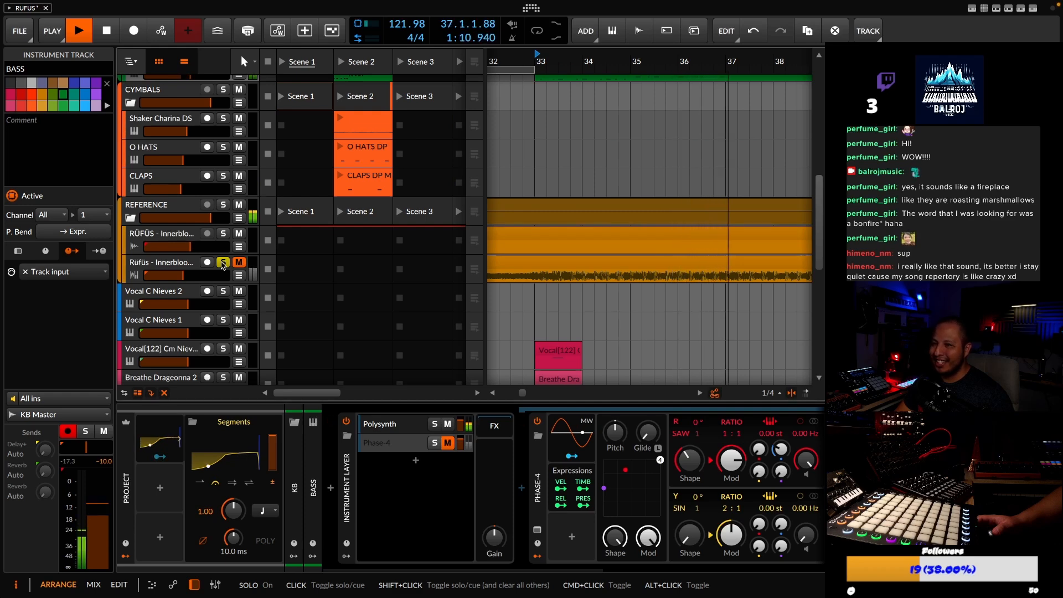
key(space)
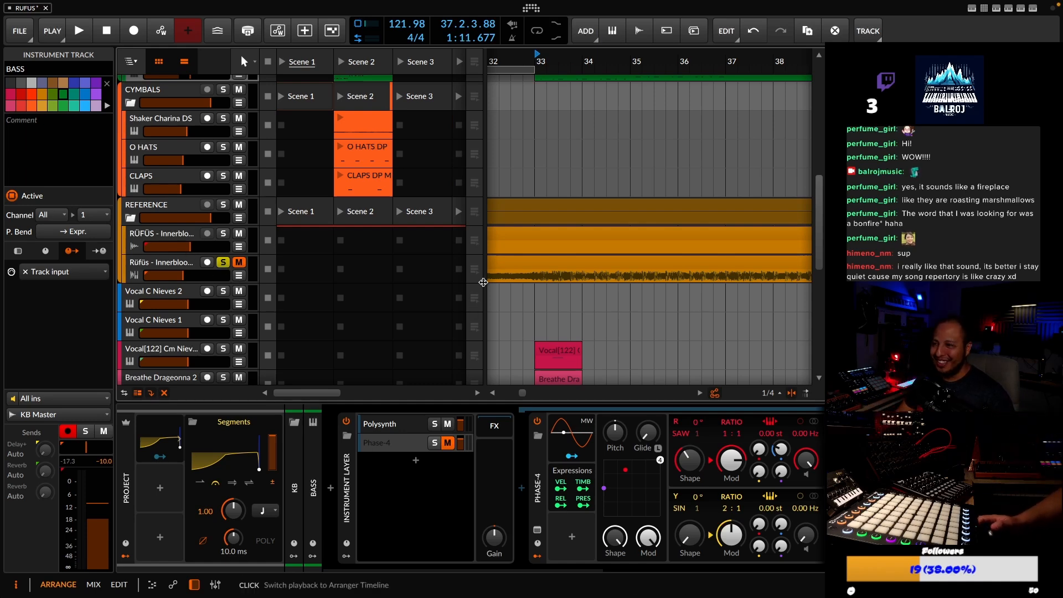
key(space)
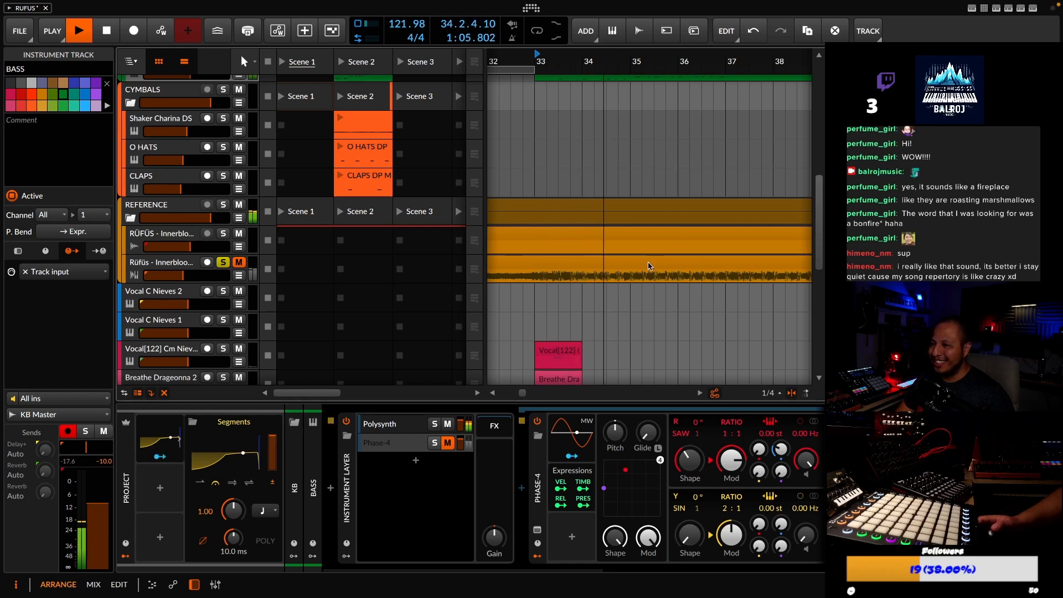
key(space)
Move the playback start to bar 35 and play the soloed reference from there
click(635, 64)
key(space)
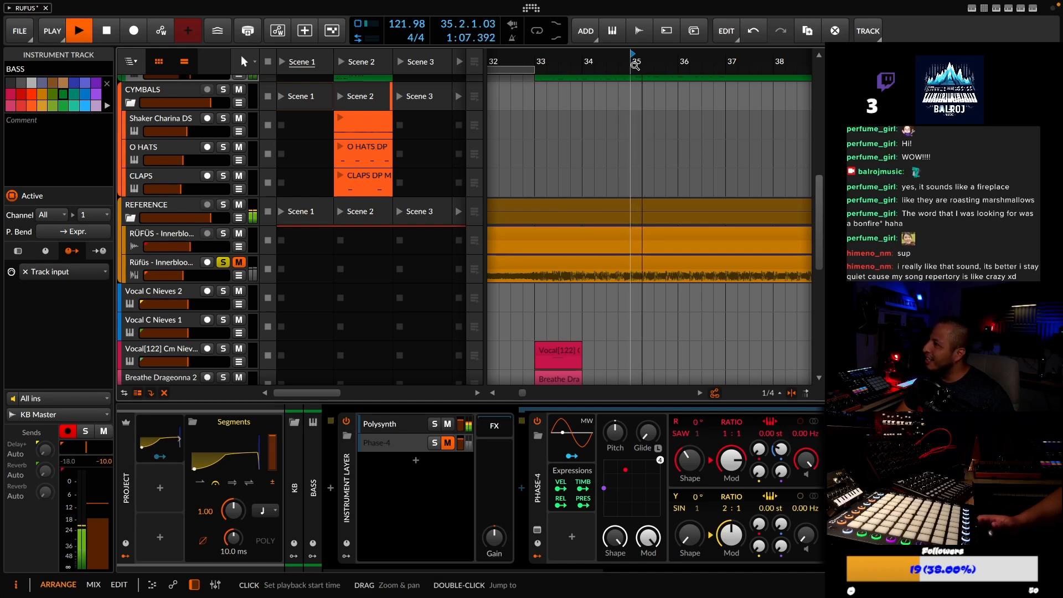
key(space)
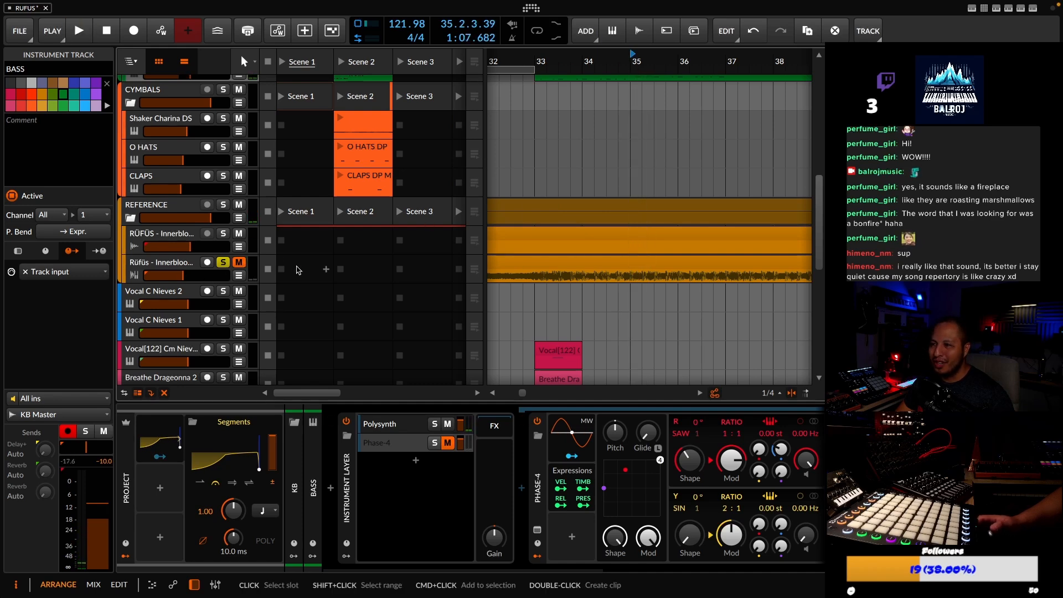
Solo the BASS track and raise the shaping amount of Phase-4's R oscillator, checking the sound from bar 35
scroll(332, 266, down, 4)
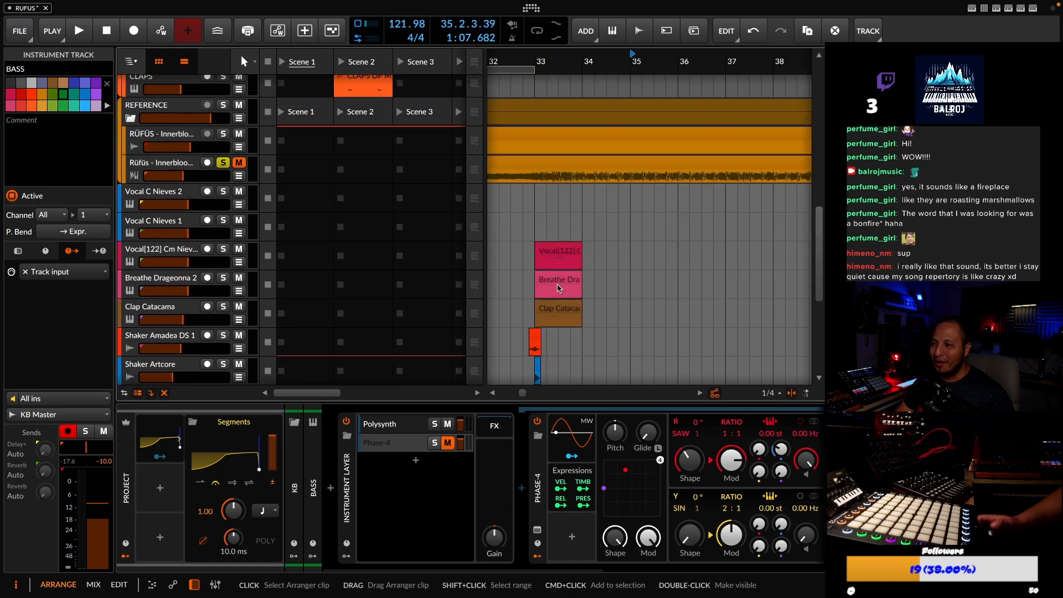
scroll(343, 264, up, 4)
scroll(620, 276, down, 5)
scroll(605, 272, up, 5)
scroll(605, 270, up, 1)
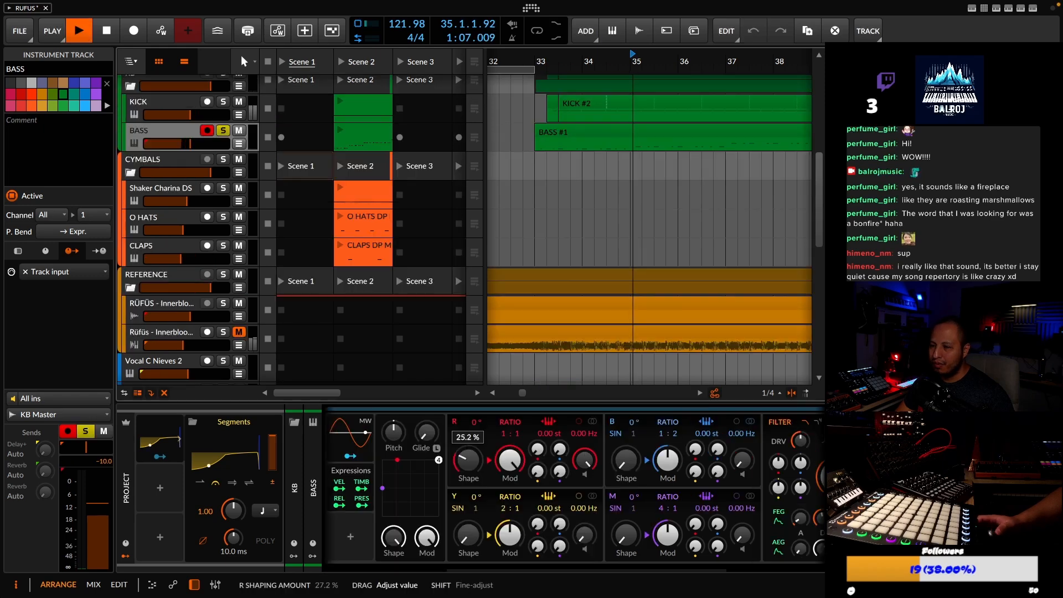
key(space)
mouse_move(468, 460)
mouse_down()
mouse_move(469, 477)
mouse_move(469, 461)
mouse_up()
key(space)
key(space)
key(space)
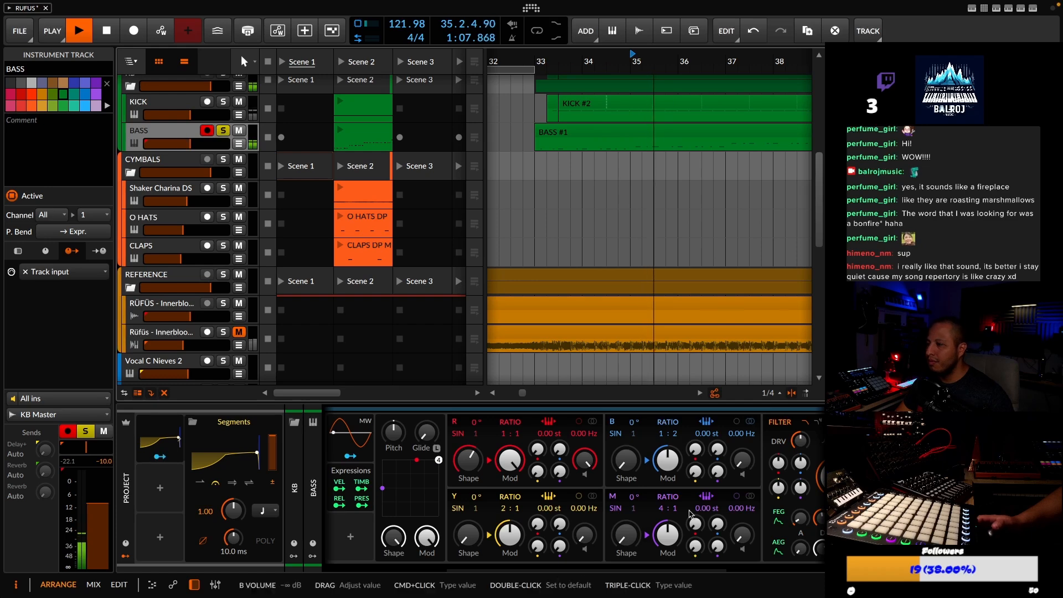
key(space)
Set the bass Phase-4 filter frequency to 710 Hz and listen to the soloed track
drag(626, 570, 725, 574)
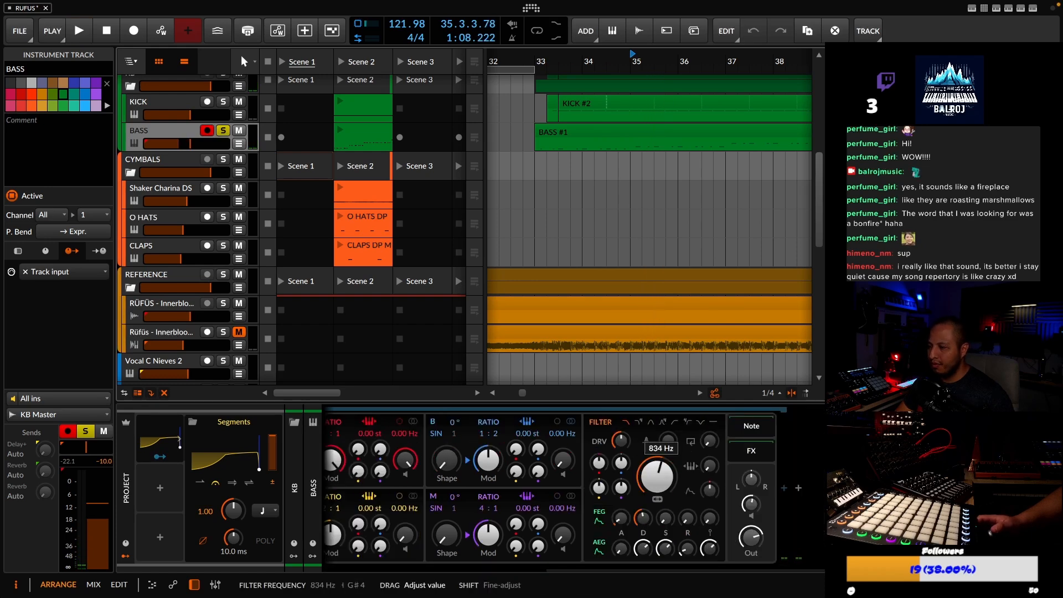
key(space)
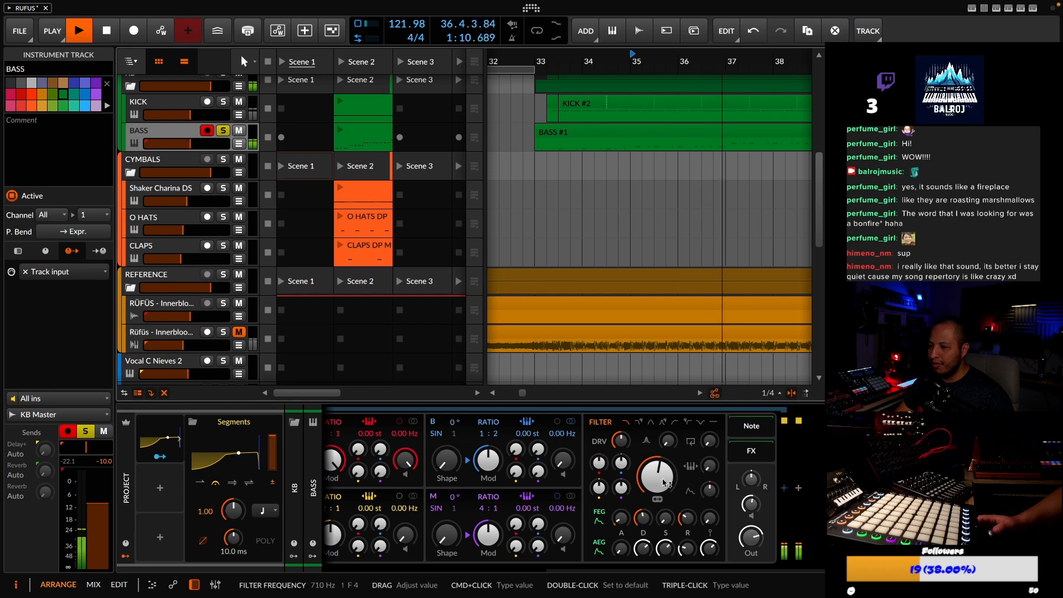
key(space)
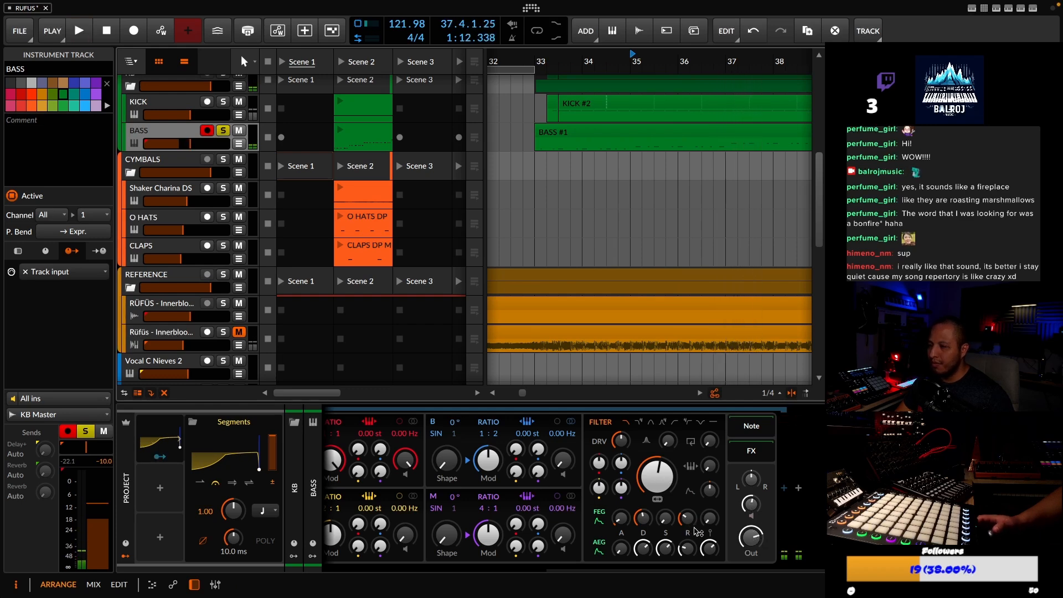
Adjust the bass Phase-4's filter envelope release to about 162 ms and raise its voice gain to -0.8 dB
drag(687, 548, 686, 558)
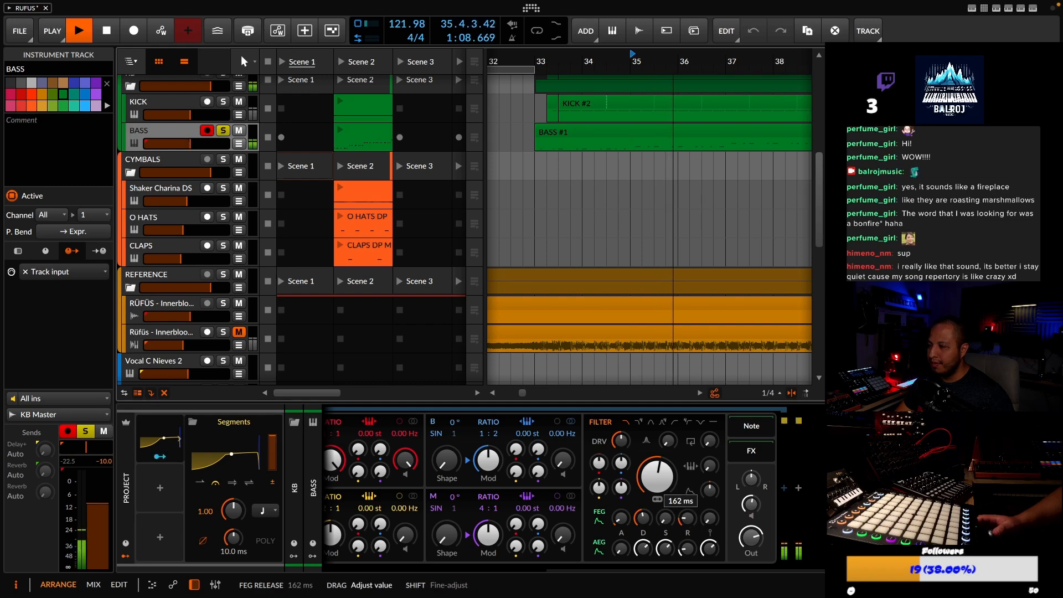
drag(688, 549, 687, 520)
drag(752, 537, 751, 551)
drag(751, 504, 751, 493)
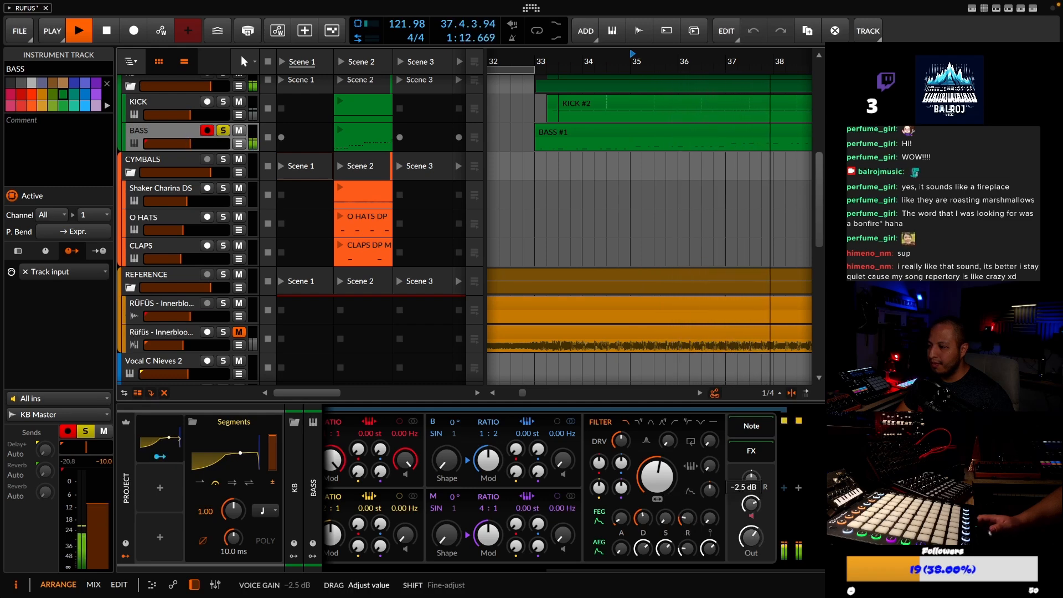
Try a 2.43 kHz filter frequency and a modulation change on the R oscillator, listening to the bass from bar 35
key(space)
drag(657, 477, 657, 458)
key(space)
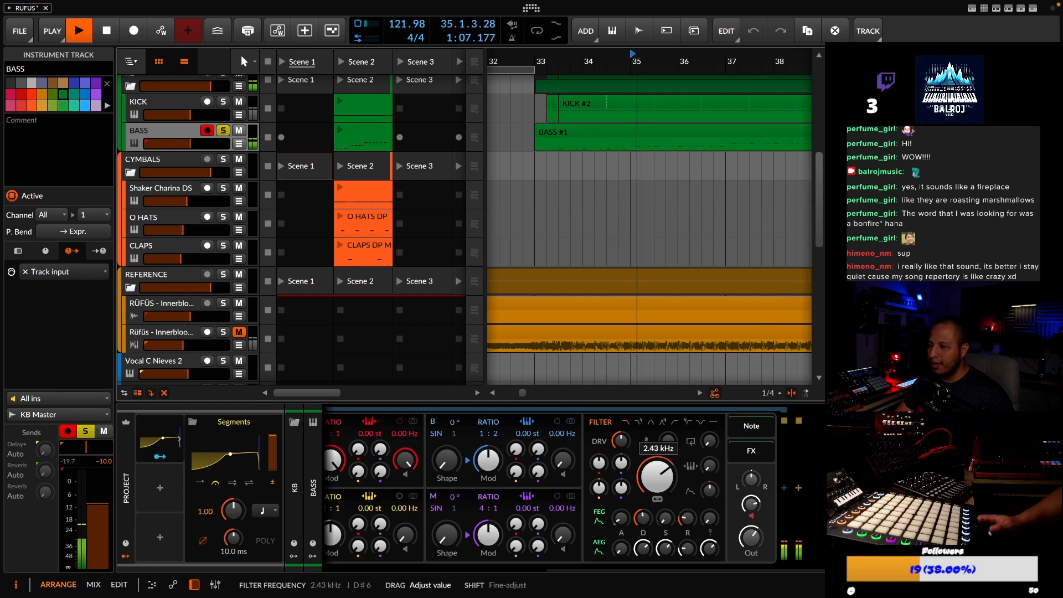
drag(380, 450, 358, 443)
key(space)
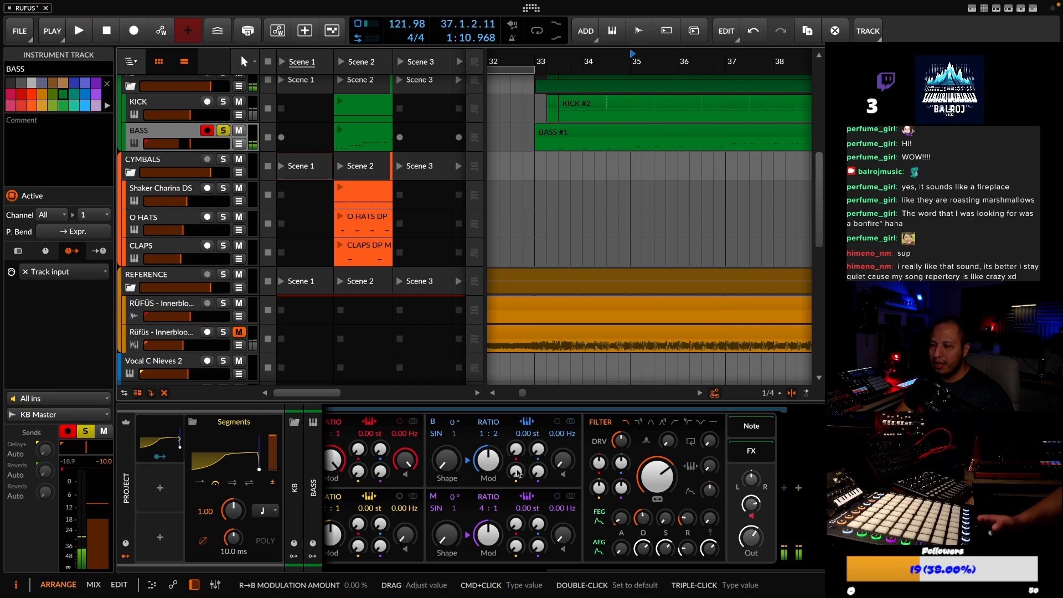
Set the bass Phase-4's B→R modulation amount to 4.67 % while the track plays
drag(572, 571, 476, 571)
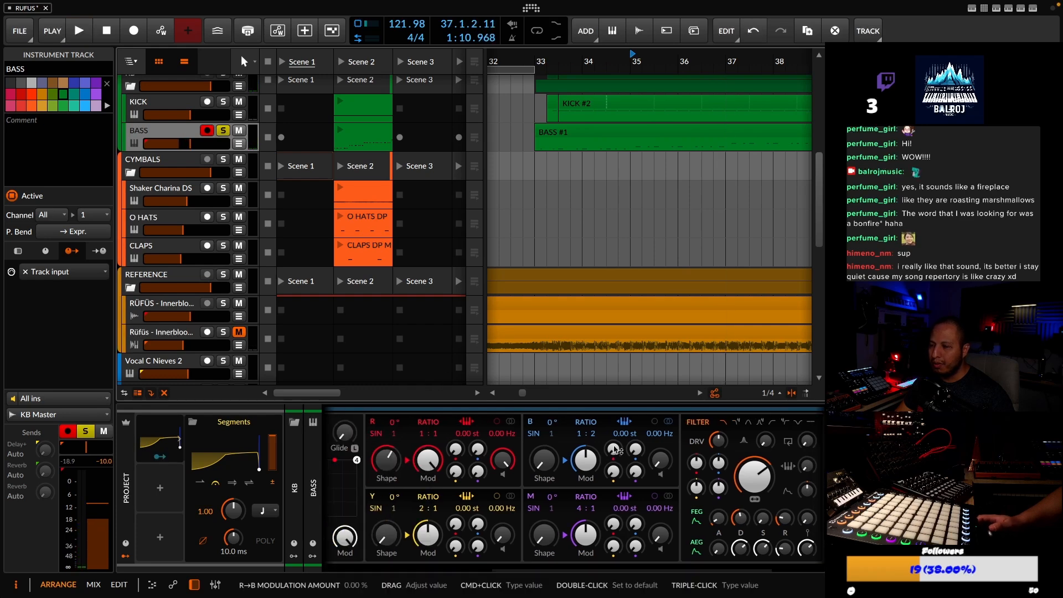
key(space)
click(455, 450)
drag(455, 449, 455, 453)
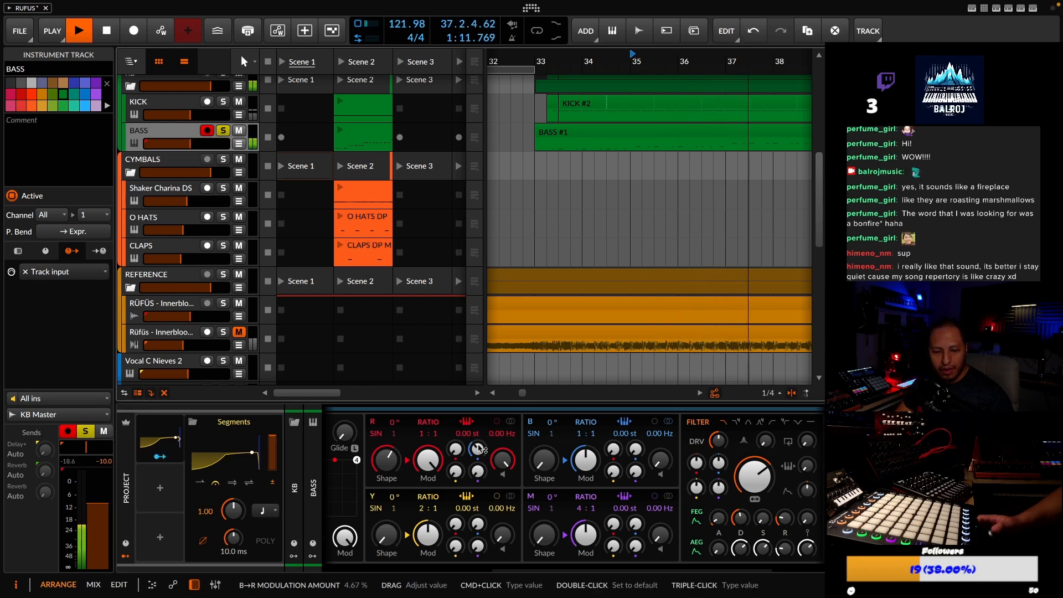
drag(518, 569, 572, 576)
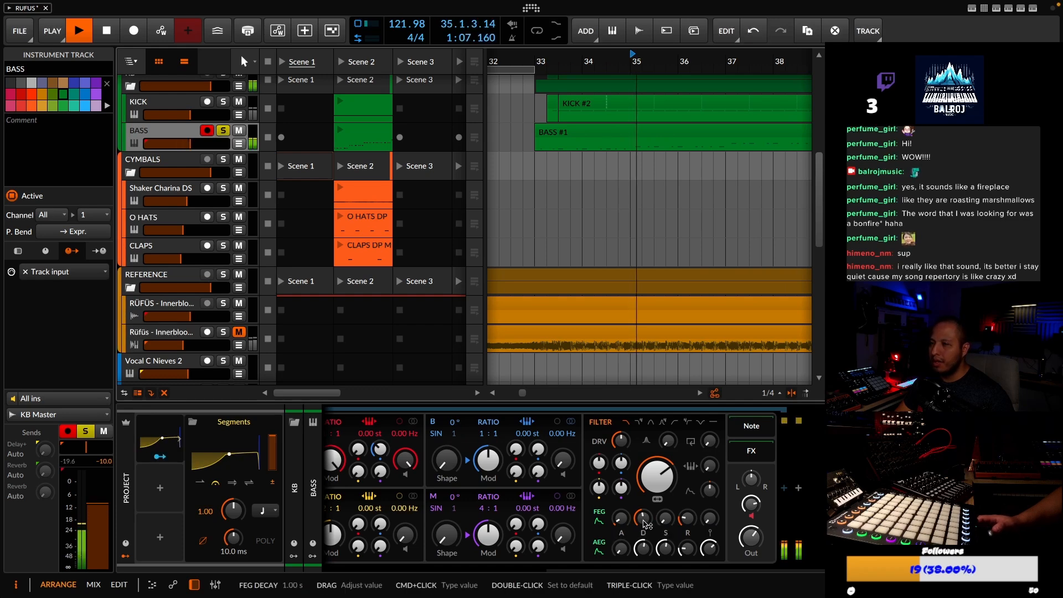
Play the bass from bar 33, set the B oscillator's ratio to 1:1 and adjust the filter drive
key(space)
click(544, 137)
key(space)
drag(634, 466, 634, 442)
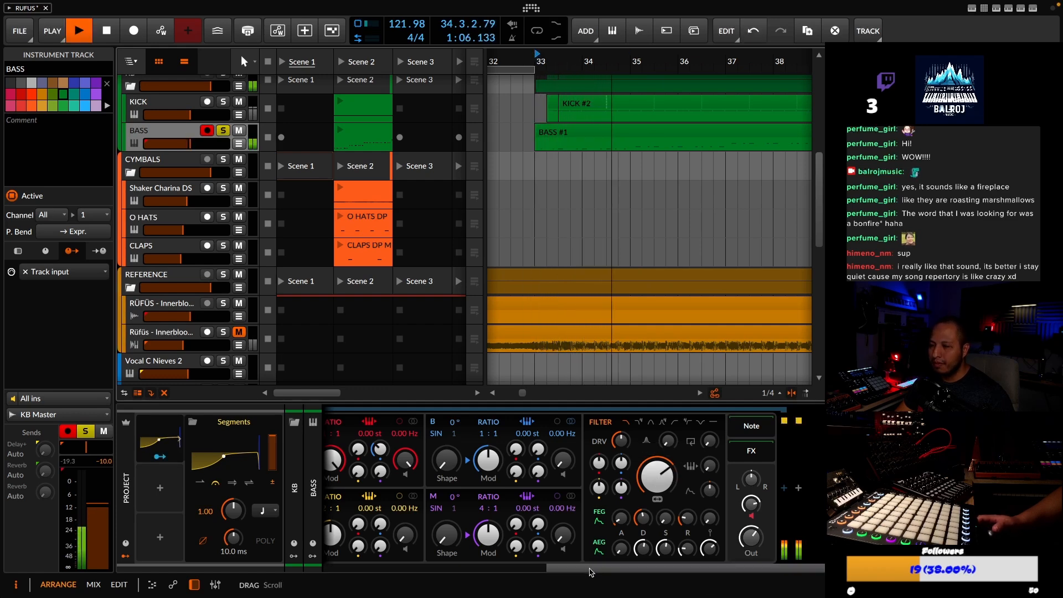
scroll(523, 475, left, 5)
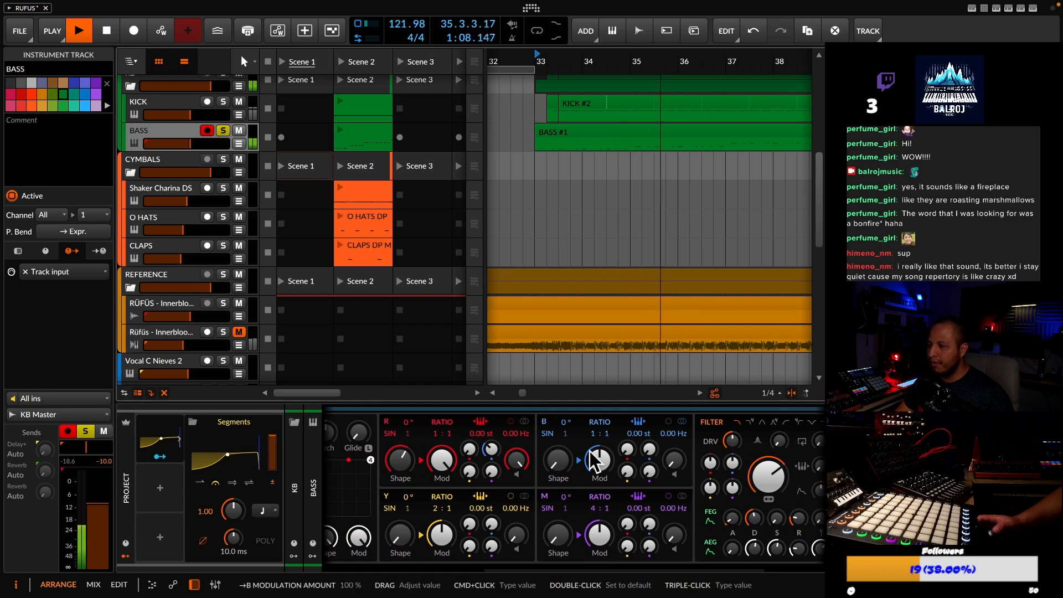
drag(732, 442, 731, 437)
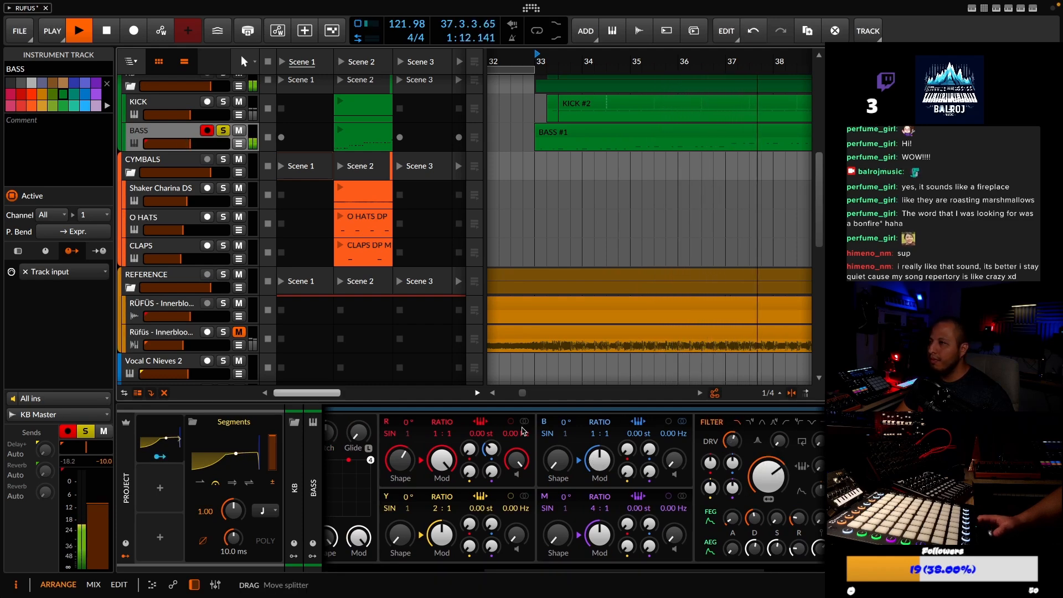
key(space)
drag(609, 570, 653, 571)
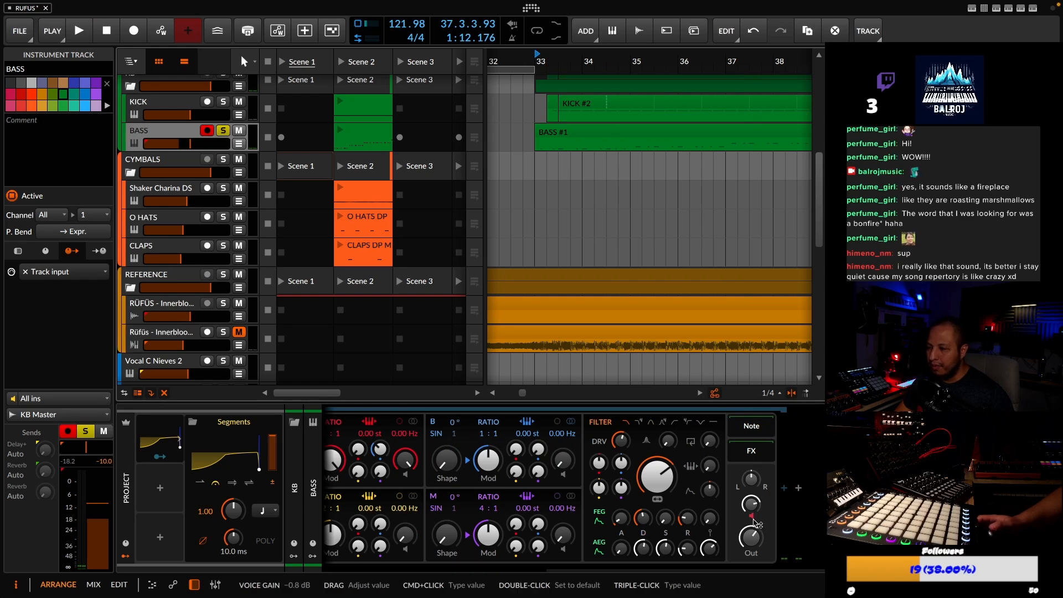
click(782, 490)
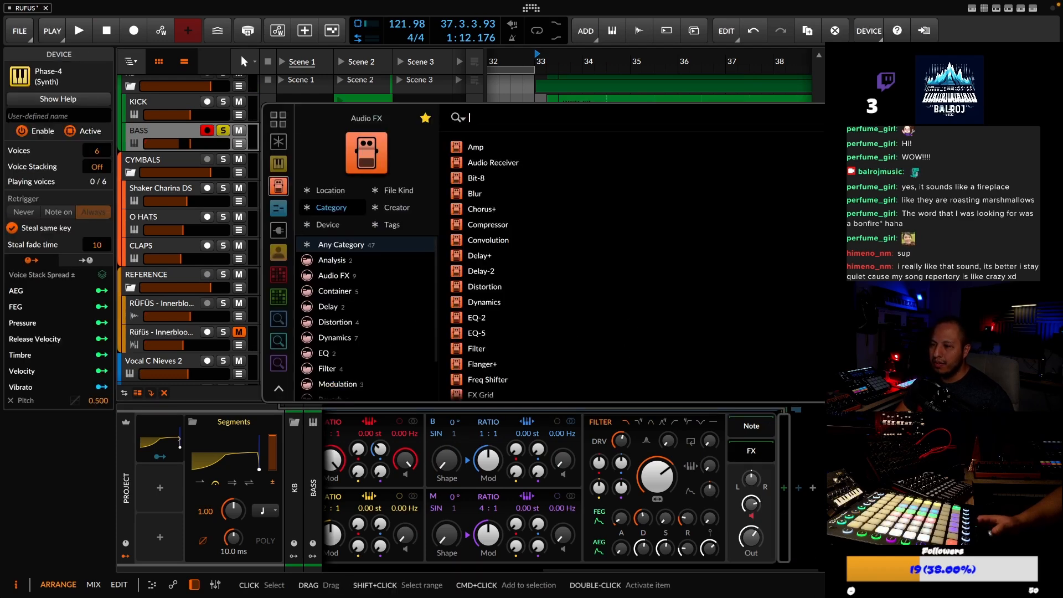
key(Escape)
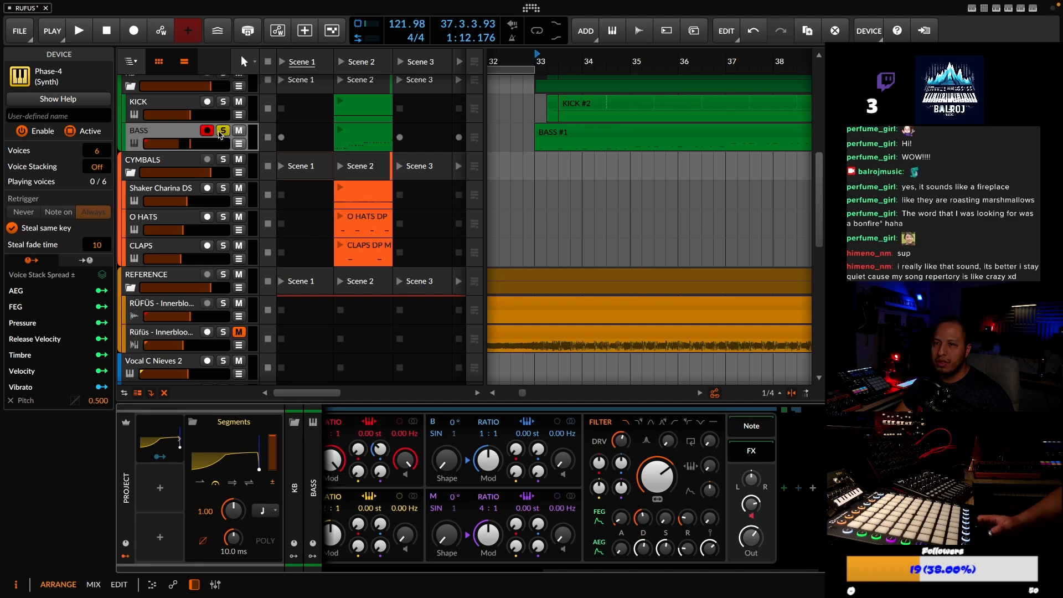
Solo the KICK track together with BASS and play both from bar 33
click(225, 104)
key(space)
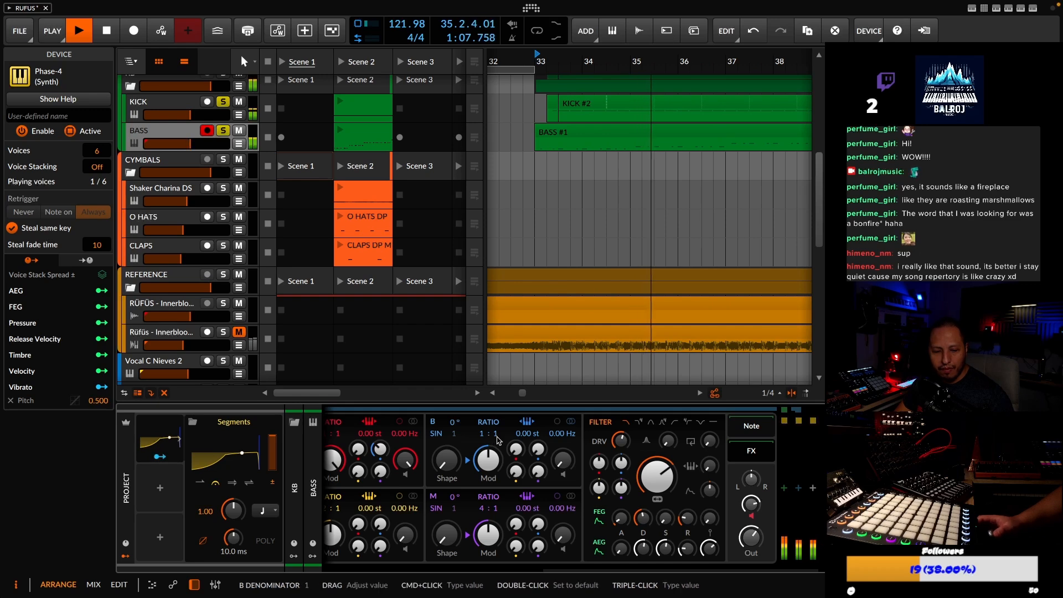
Lower the Phase-4 filter frequency to 86.6 Hz, raise the filter envelope amount and replay the soloed tracks
drag(656, 477, 710, 481)
key(space)
click(710, 518)
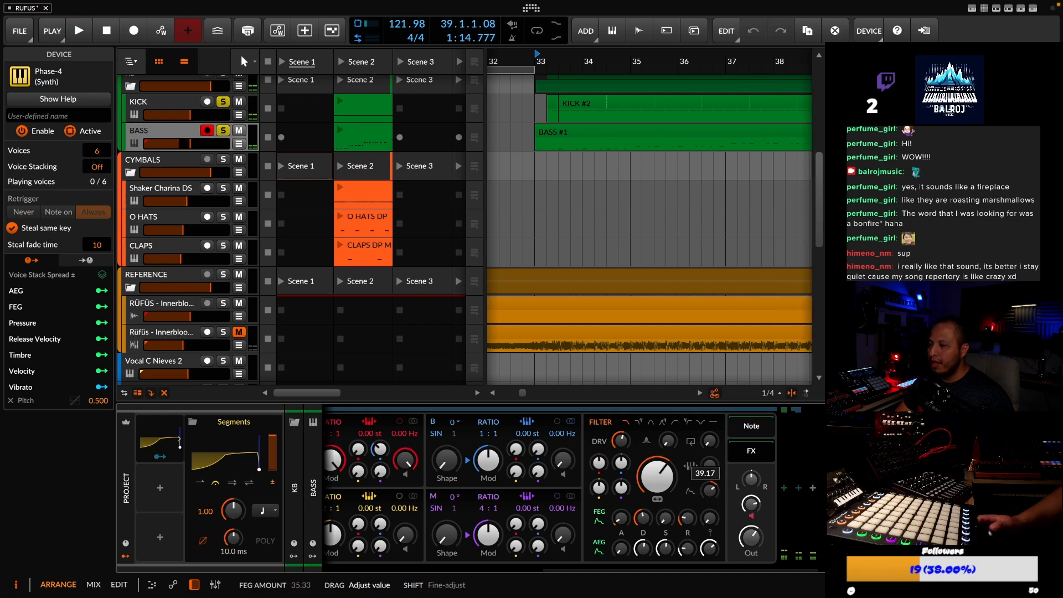
scroll(475, 482, up, 2)
key(space)
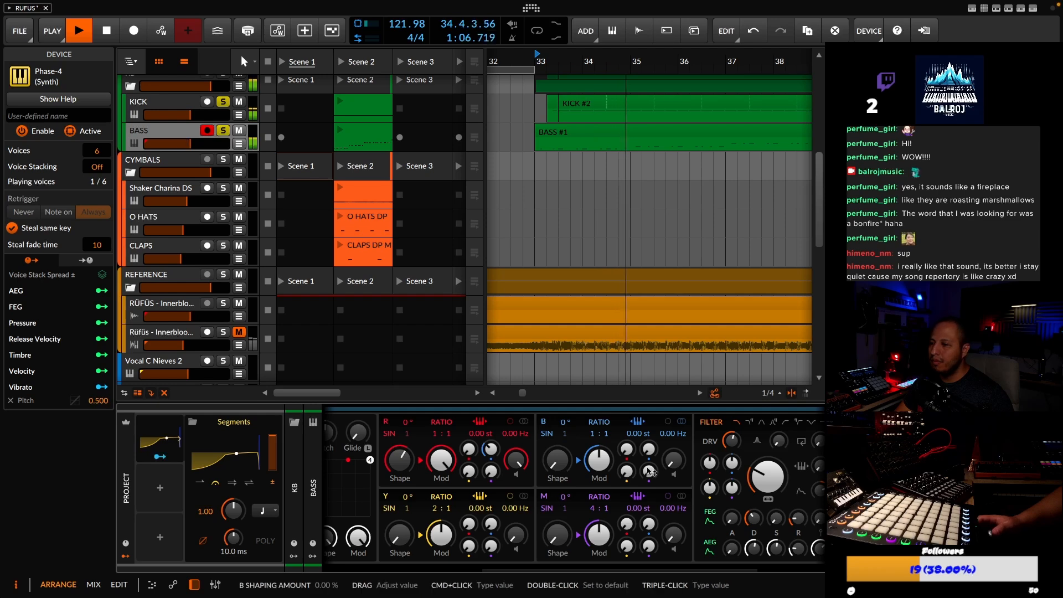
Fine-tune the B→R modulation amount to about 5.5 % while listening to kick and bass
drag(490, 449, 491, 438)
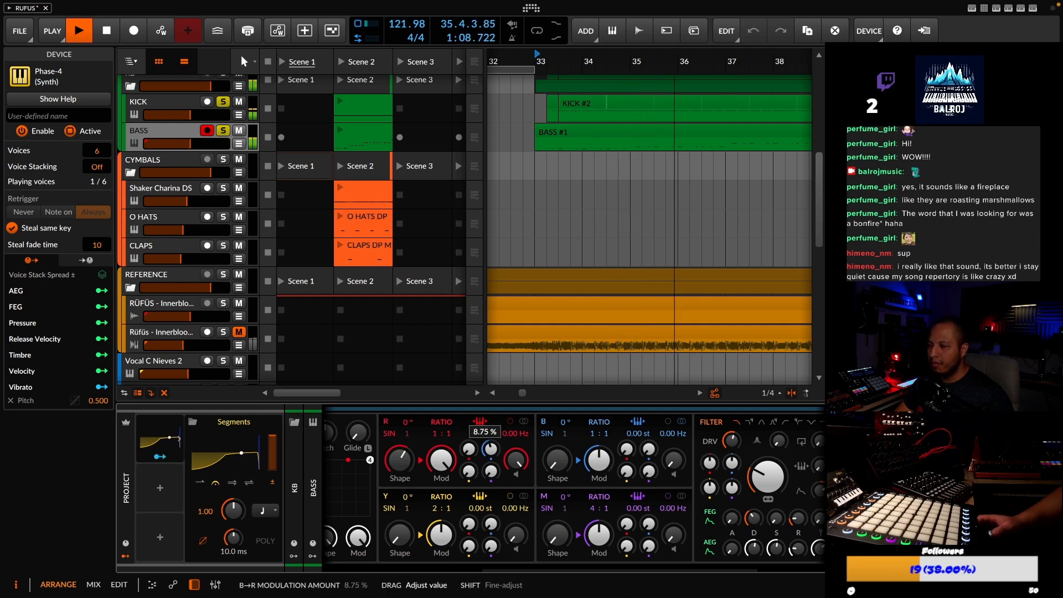
drag(491, 449, 490, 452)
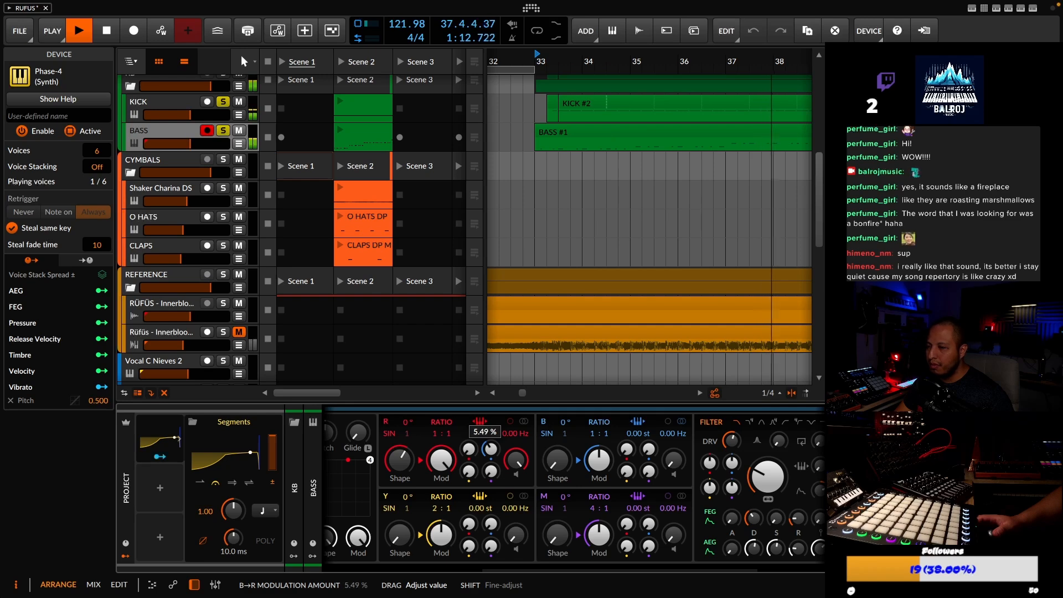
drag(490, 448, 490, 446)
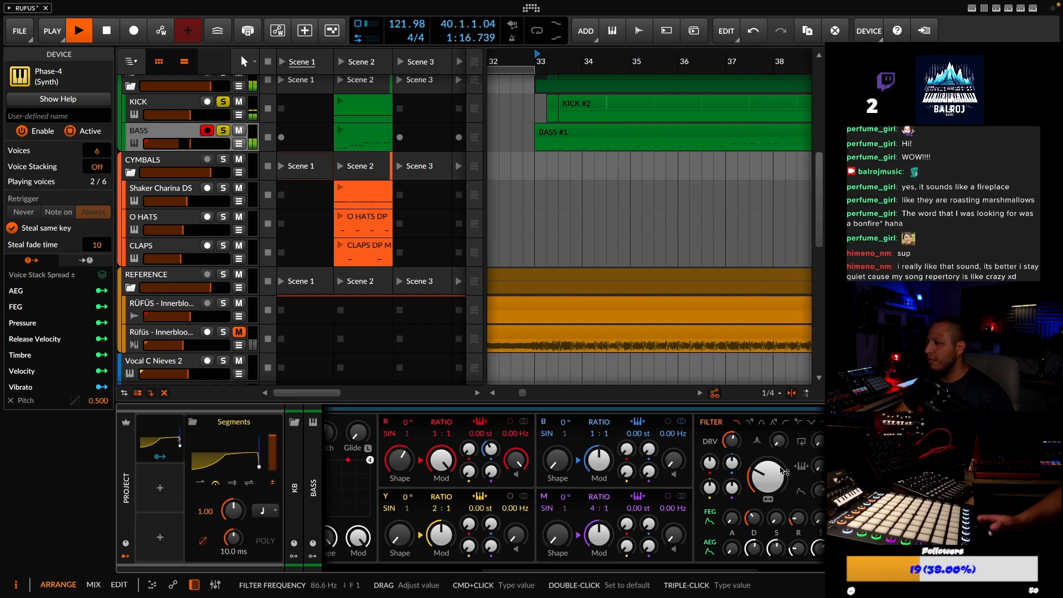
key(space)
Set the R oscillator's feedback amount to 2.20 % while fine-tuning the B→R modulation against the kick
key(space)
drag(469, 448, 468, 445)
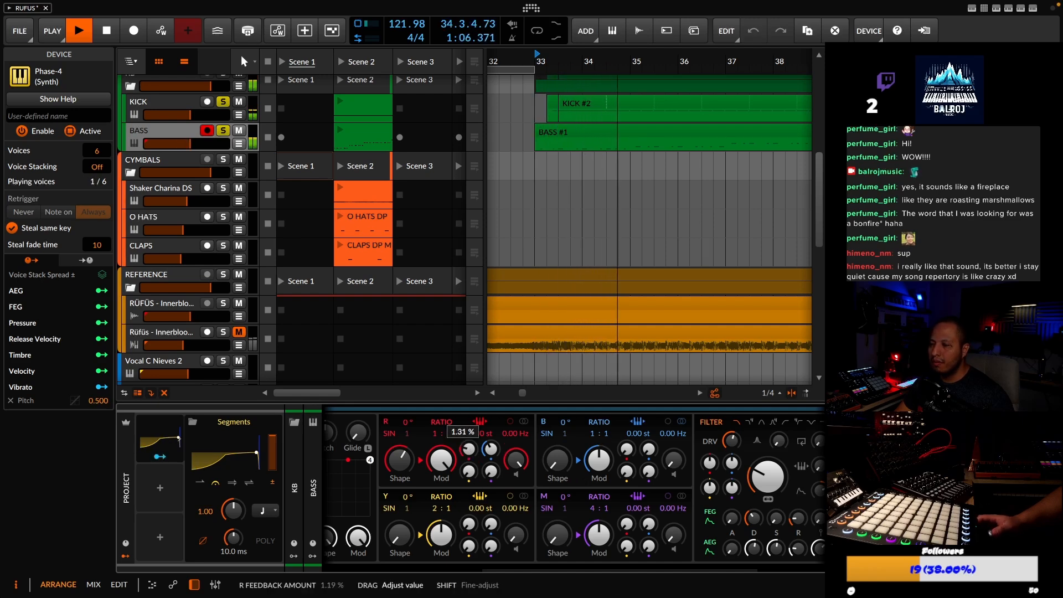
drag(469, 448, 468, 450)
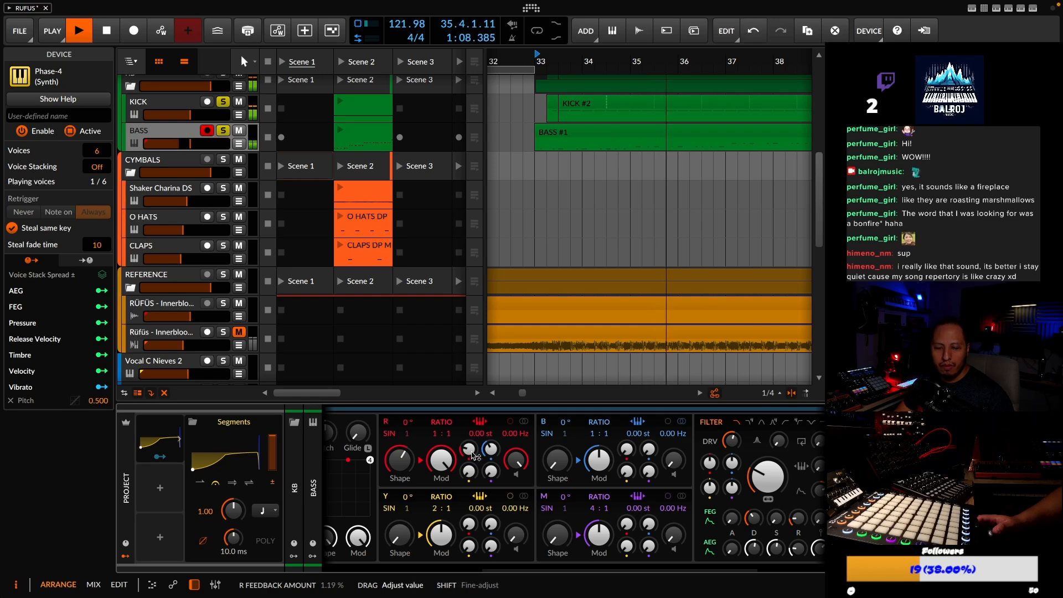
drag(491, 449, 468, 452)
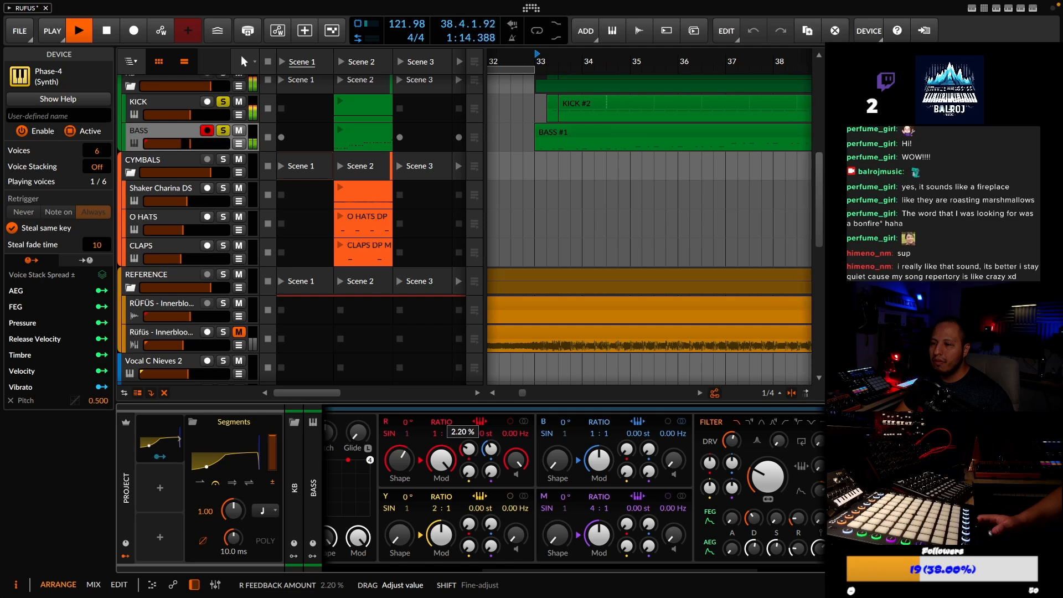
Turn off solo on KICK and BASS and listen to the full mix from bar 33
drag(484, 570, 364, 570)
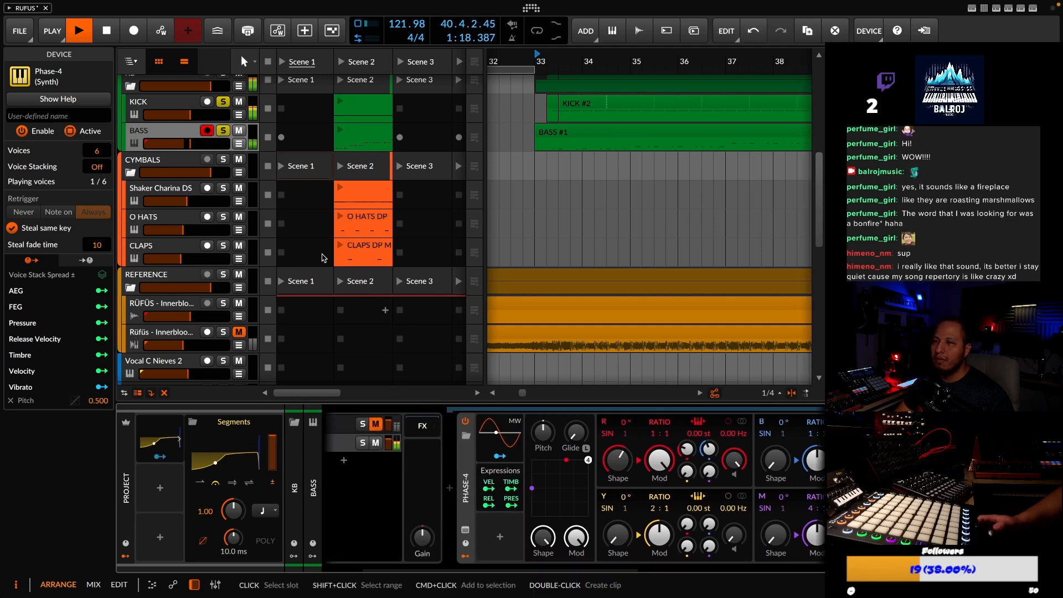
key(space)
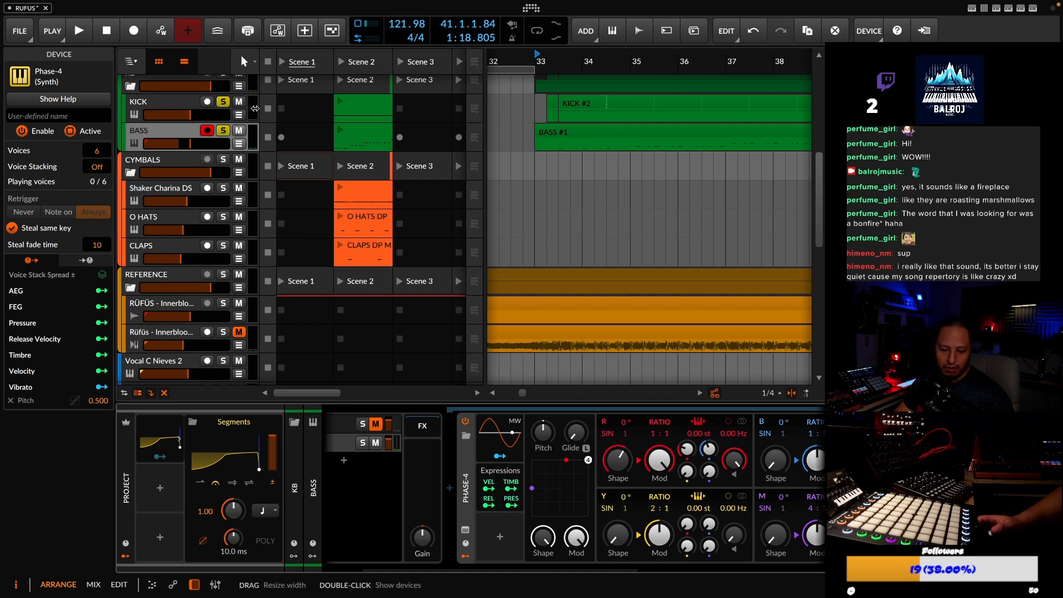
key(space)
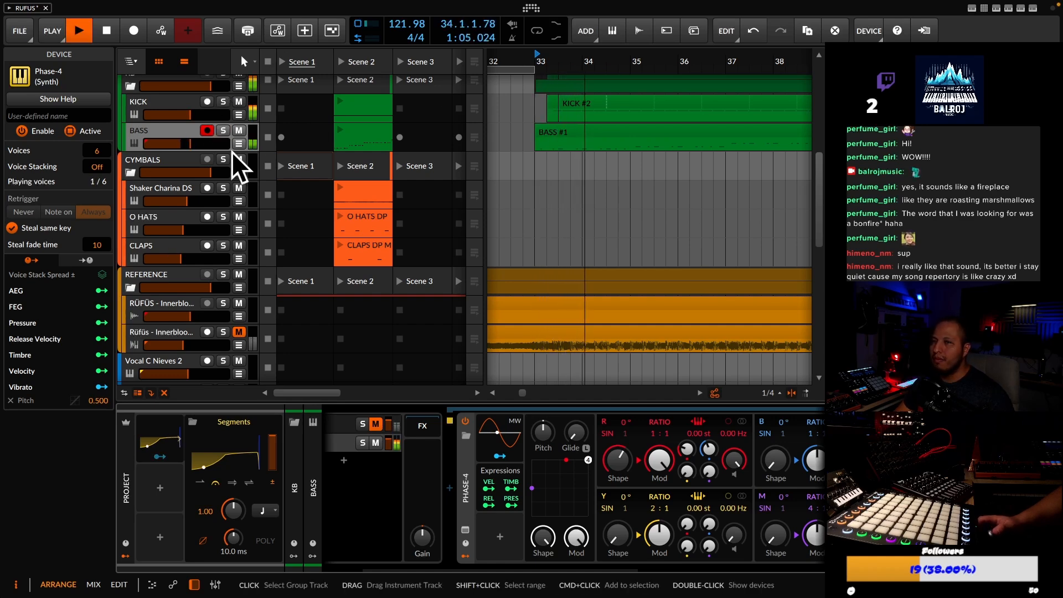
scroll(458, 572, right, 3)
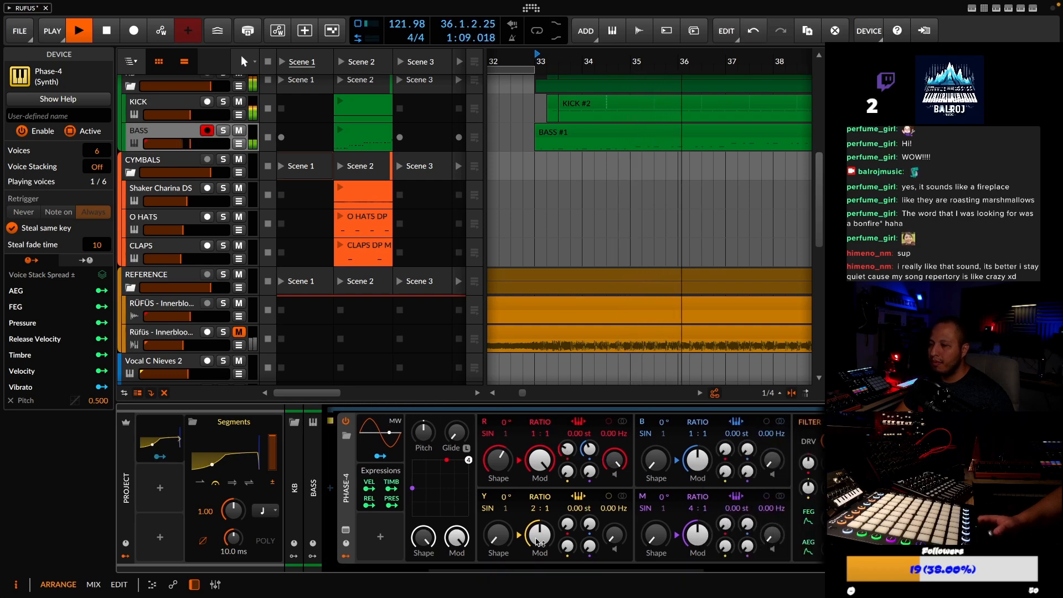
scroll(640, 566, right, 3)
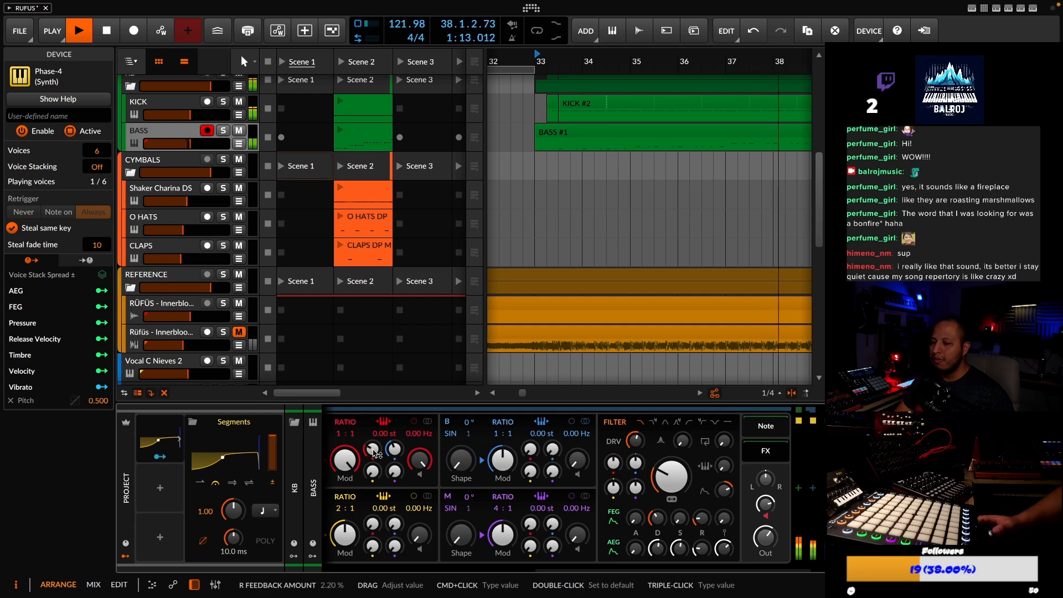
Set the R oscillator's feedback amount to 1.68 % and the filter envelope release to 92.3 ms, then restart playback
drag(375, 452, 374, 457)
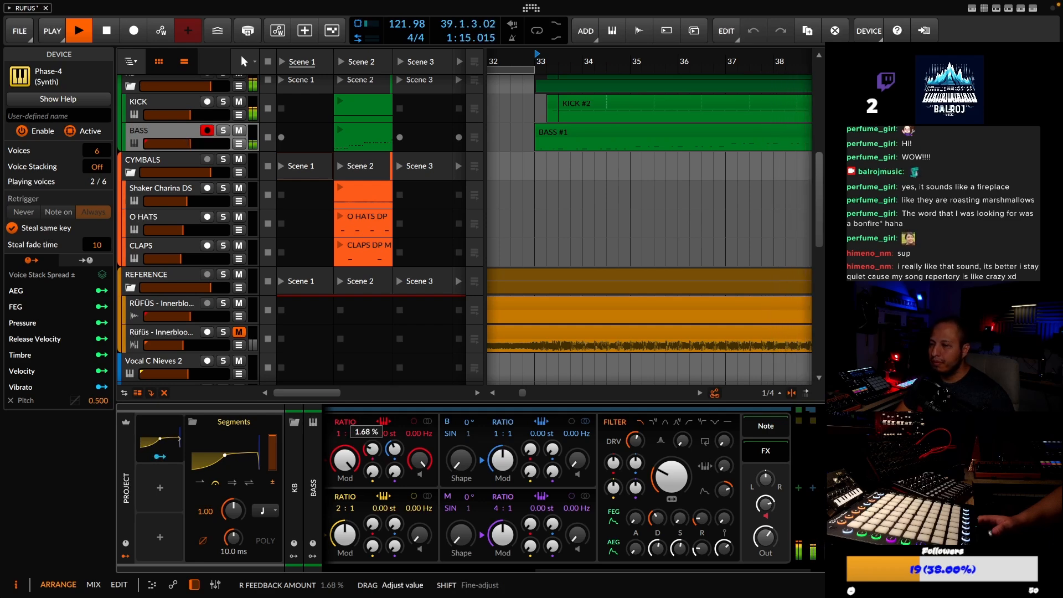
drag(702, 519, 702, 520)
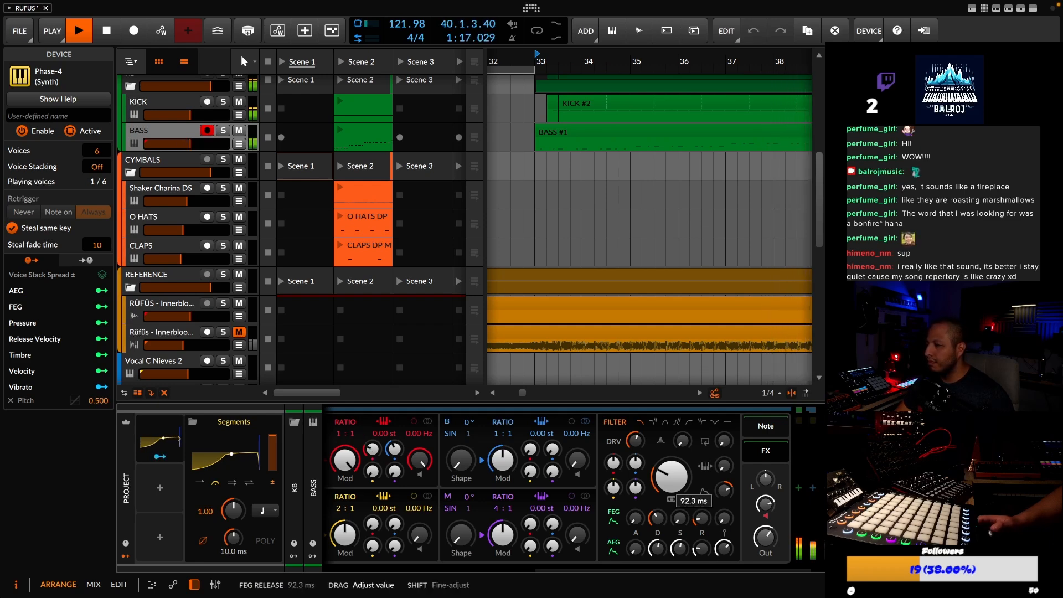
key(space)
key(space)
Extend the BASS and KICK arranger clips to end at bar 49
mouse_move(579, 56)
mouse_down()
mouse_move(487, 55)
mouse_move(560, 55)
mouse_up()
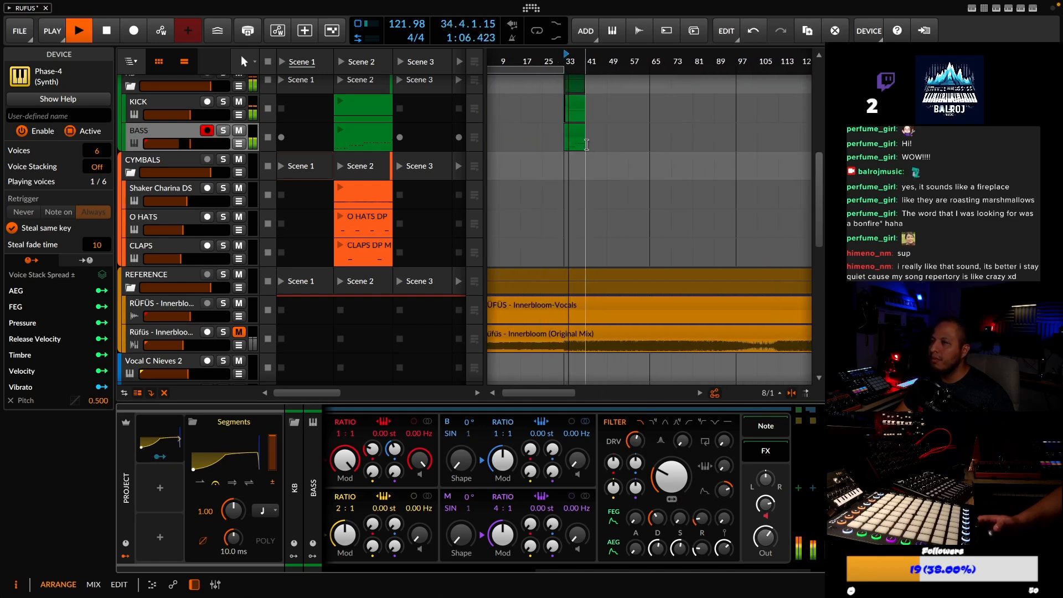
drag(585, 149, 603, 153)
drag(585, 118, 604, 119)
scroll(606, 117, up, 3)
scroll(606, 117, up, 4)
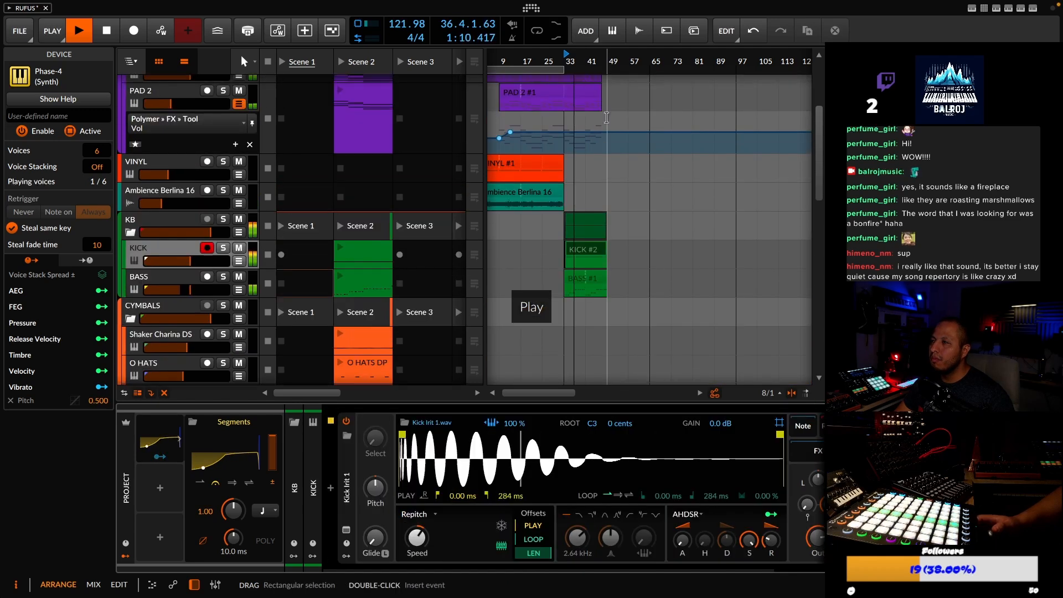
Extend the PAD 2 clip to match the KICK and BASS clips and lower its Polymer Sallen-Key cutoff to 503 Hz
drag(601, 133, 608, 159)
scroll(595, 216, down, 4)
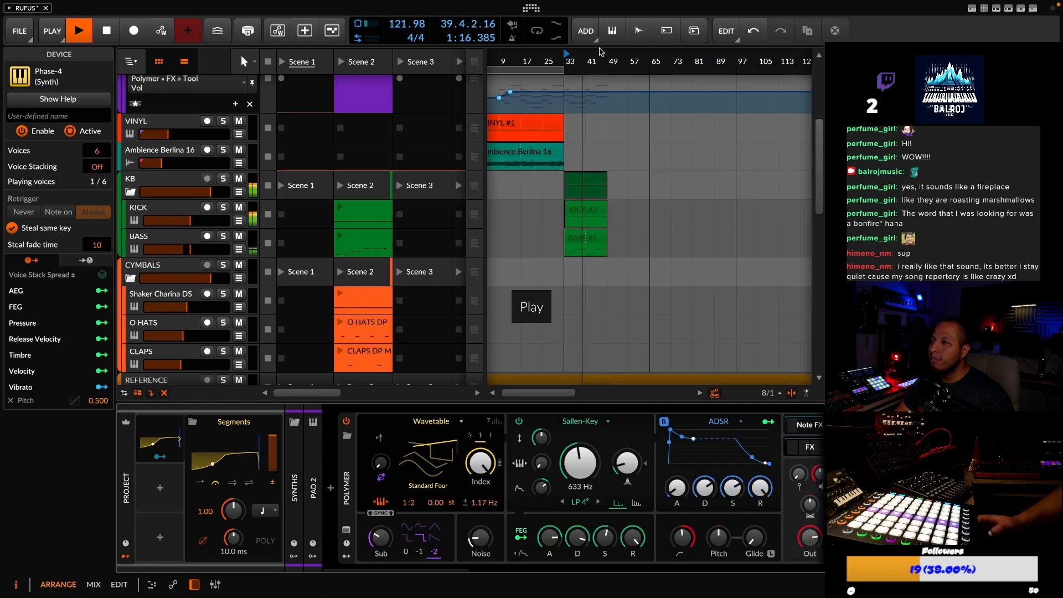
drag(579, 59, 602, 66)
drag(577, 457, 576, 464)
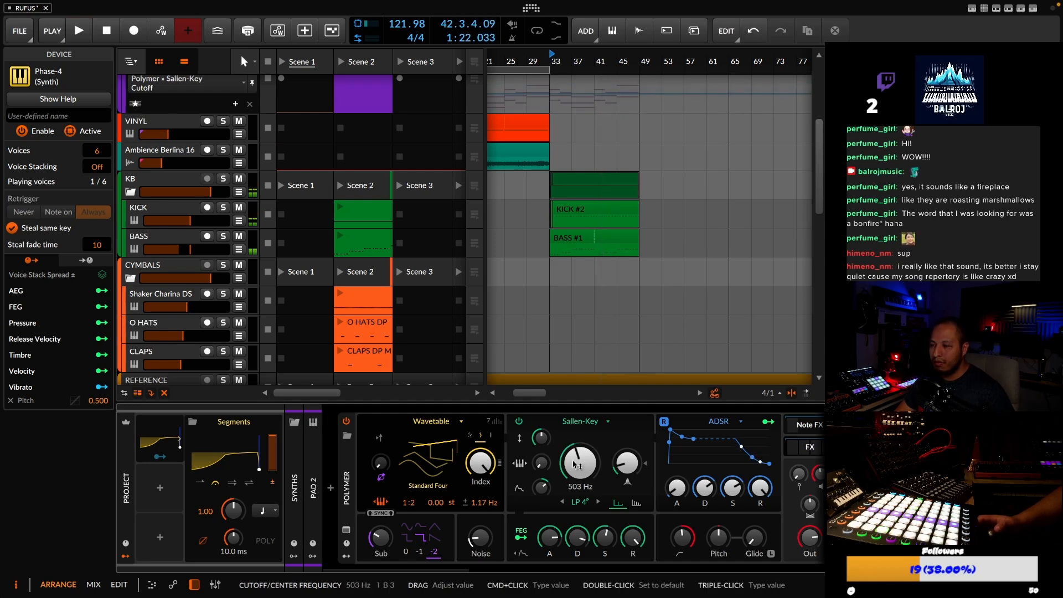
Raise the C0 note at 2.4.3 in the BASS #1 clip one octave to C1
key(space)
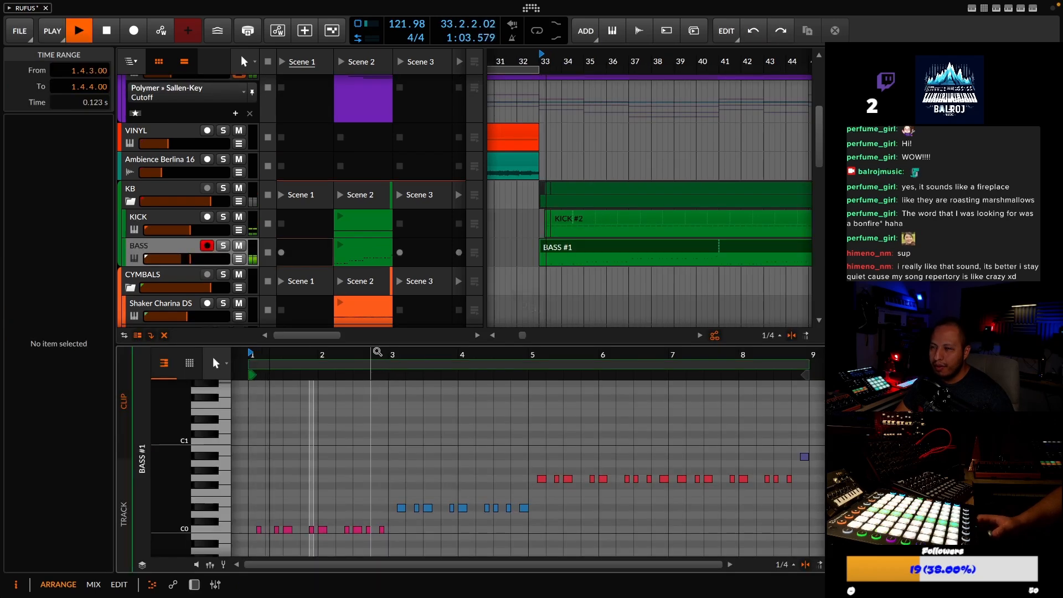
drag(377, 352, 570, 352)
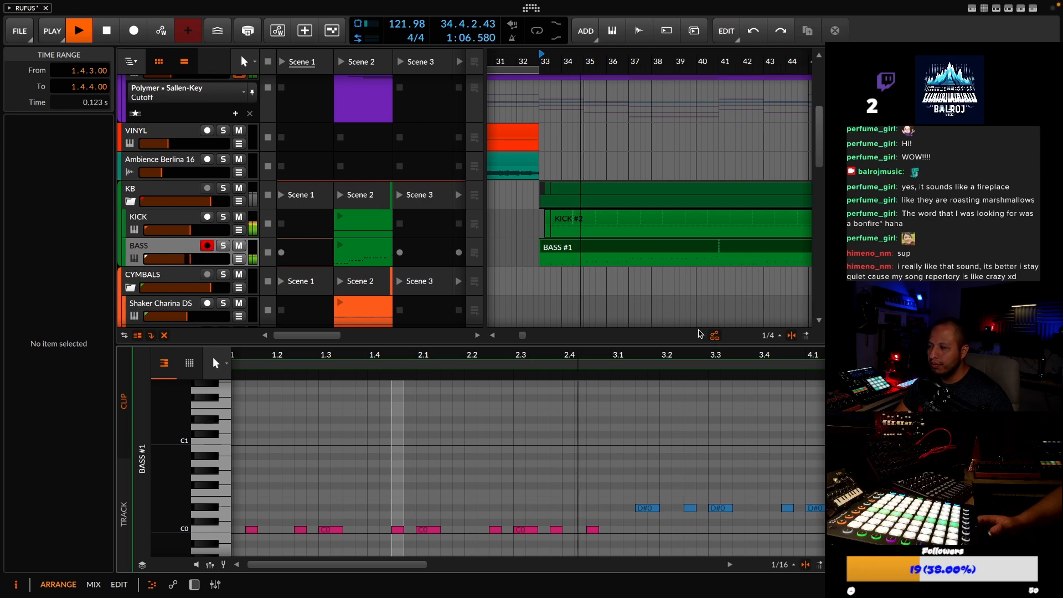
key(space)
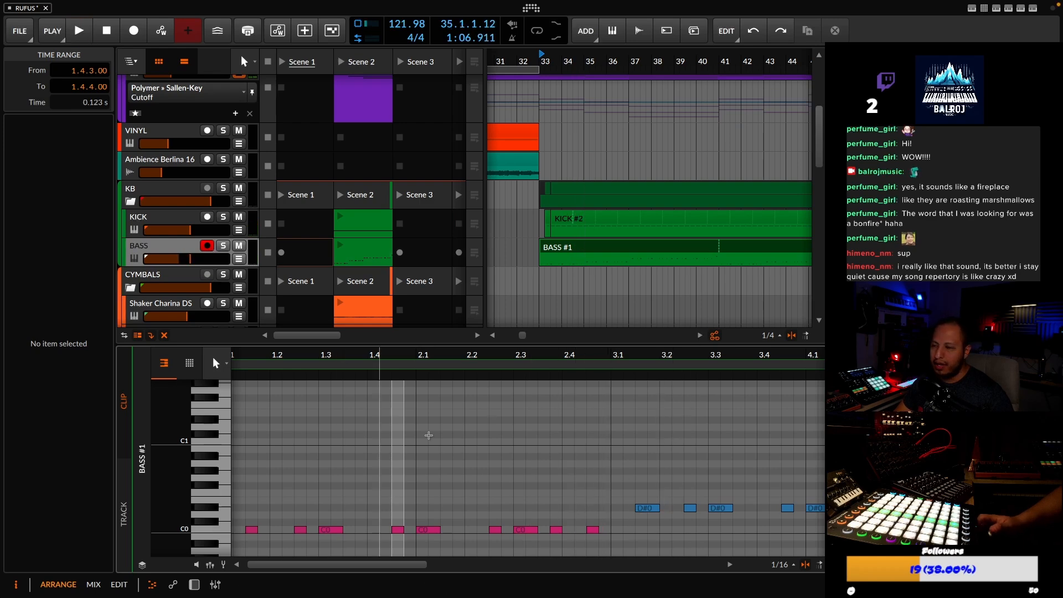
click(557, 530)
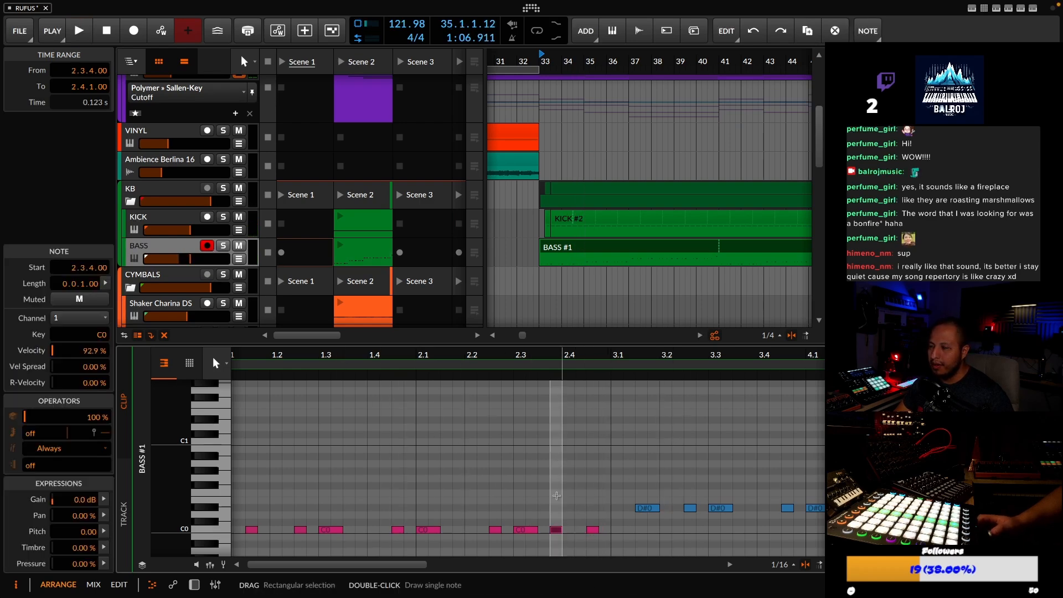
click(555, 529)
drag(591, 530, 592, 442)
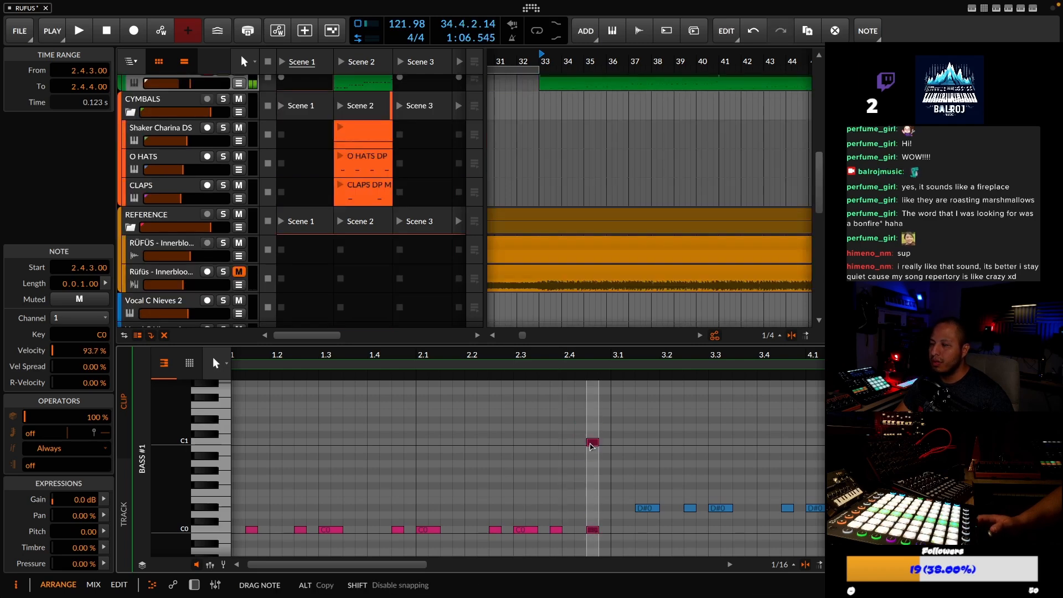
Lengthen the C1 note at 2.4.3 to 0.0.2.00 during playback and listen to the bass phrase
key(space)
scroll(224, 292, up, 2)
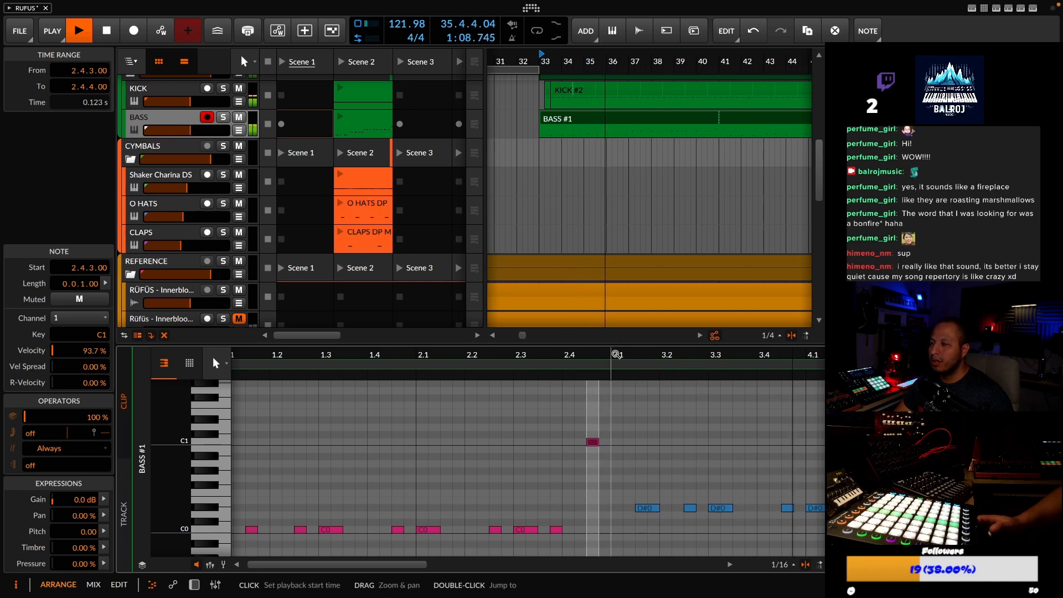
drag(611, 356, 578, 380)
drag(553, 444, 580, 447)
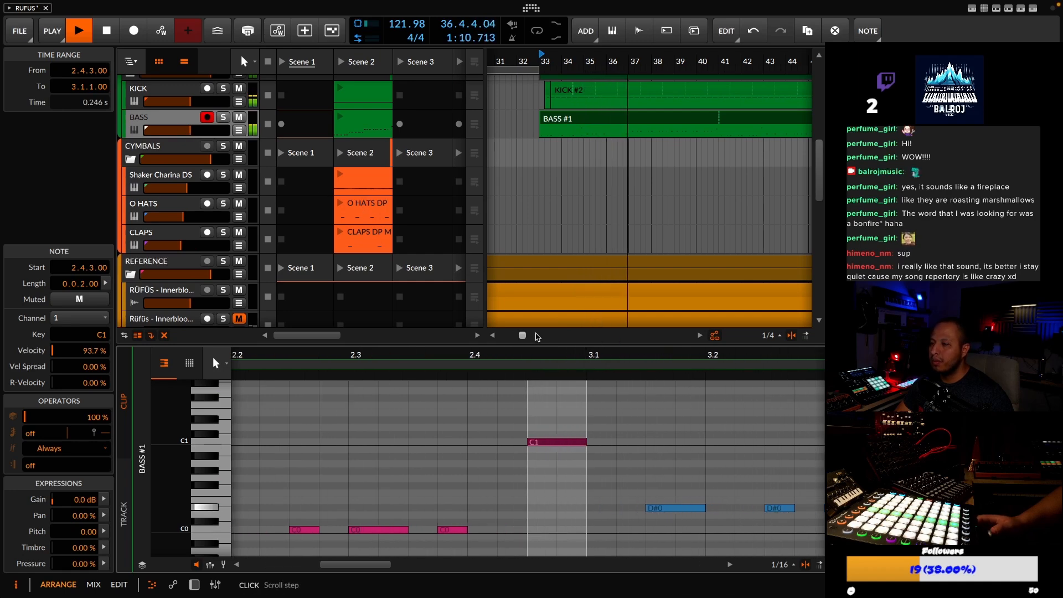
drag(539, 356, 469, 340)
key(space)
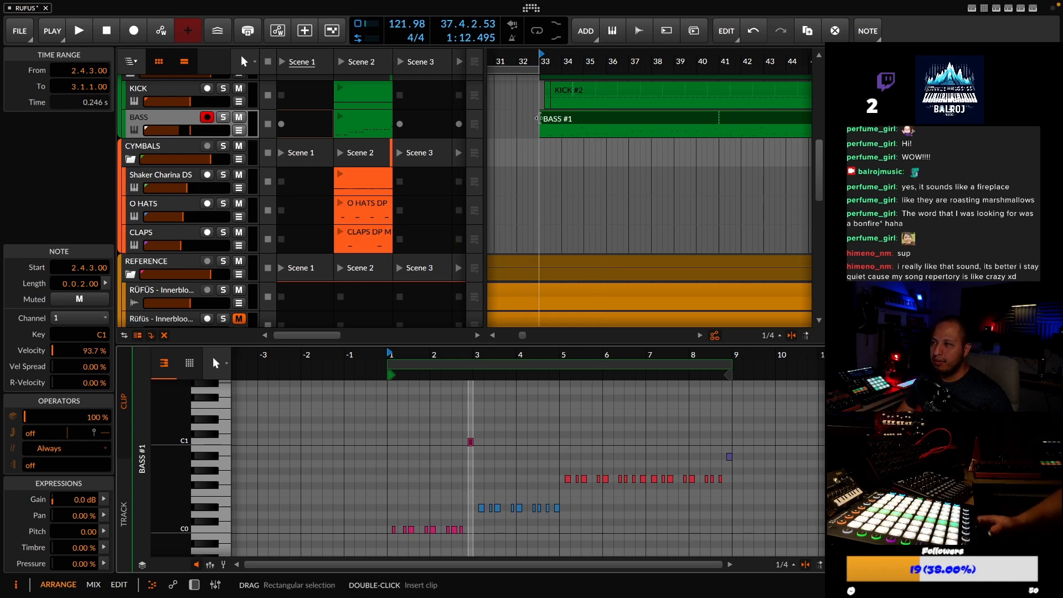
Play the edited bass line from bar 33 and check its octave-up notes at the phrase ends
scroll(221, 188, down, 6)
scroll(223, 185, up, 1)
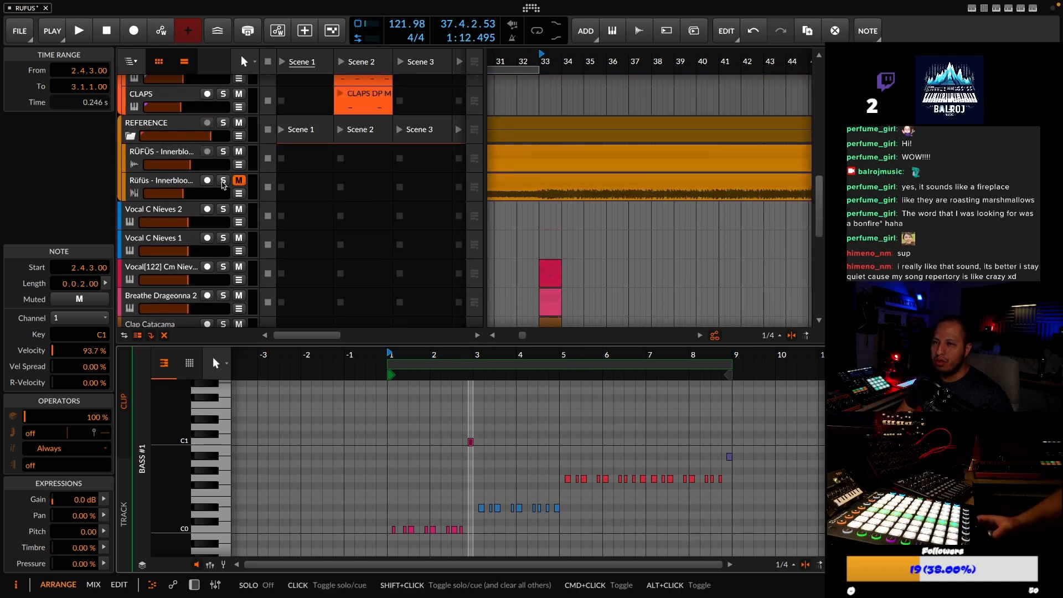
key(space)
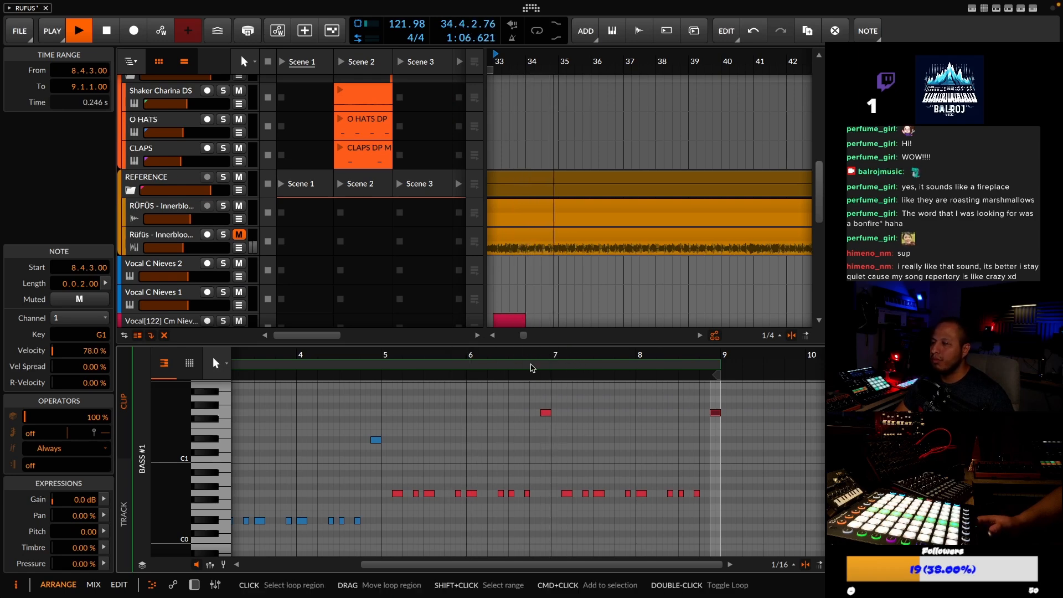
drag(346, 350, 334, 350)
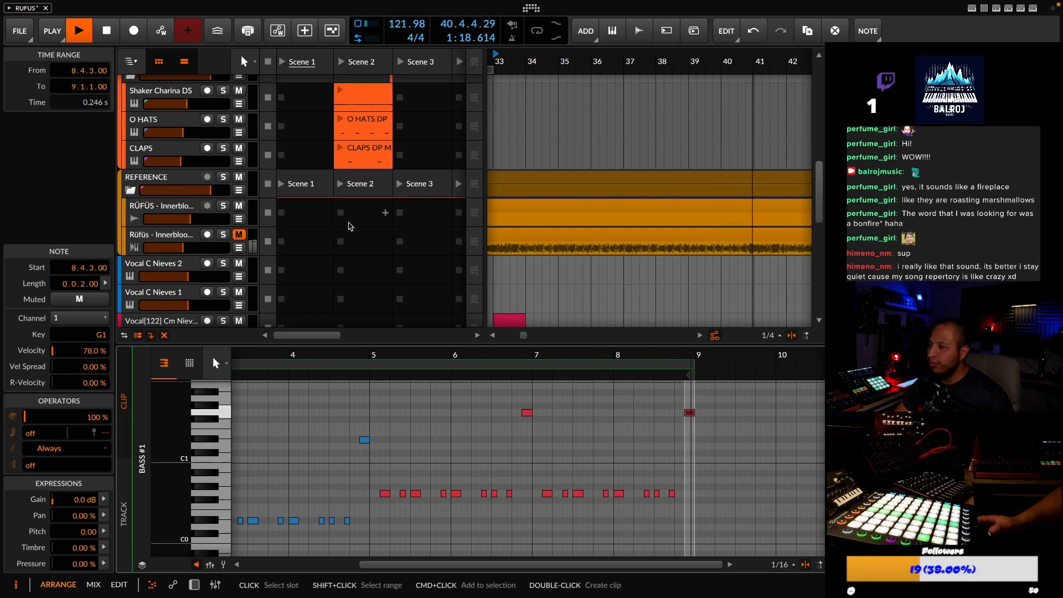
key(space)
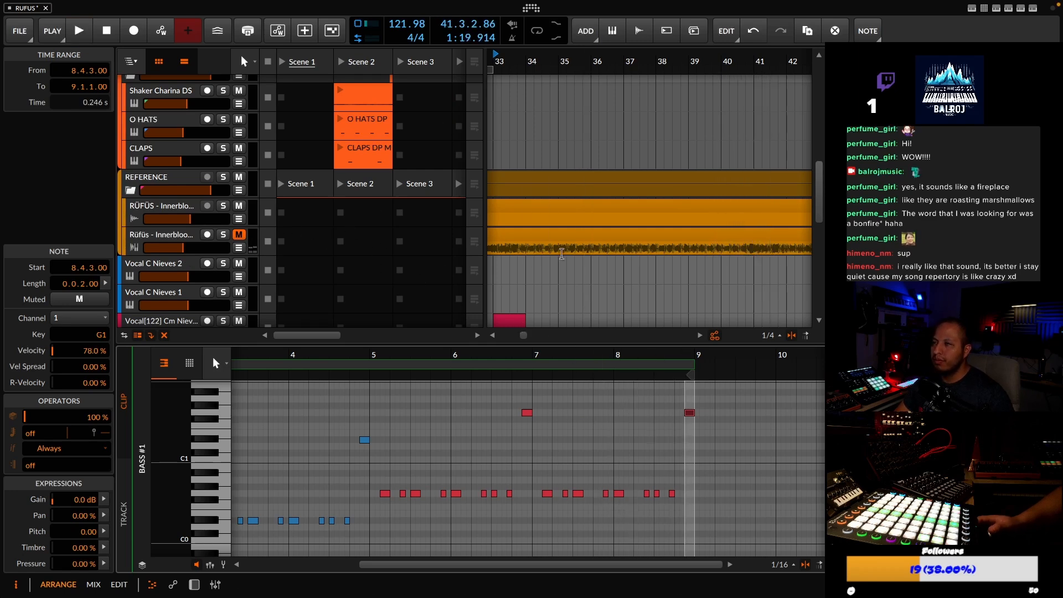
Solo the BASS track, audition it from bar 33 and open its device chain
click(441, 247)
scroll(530, 259, down, 5)
scroll(530, 259, up, 8)
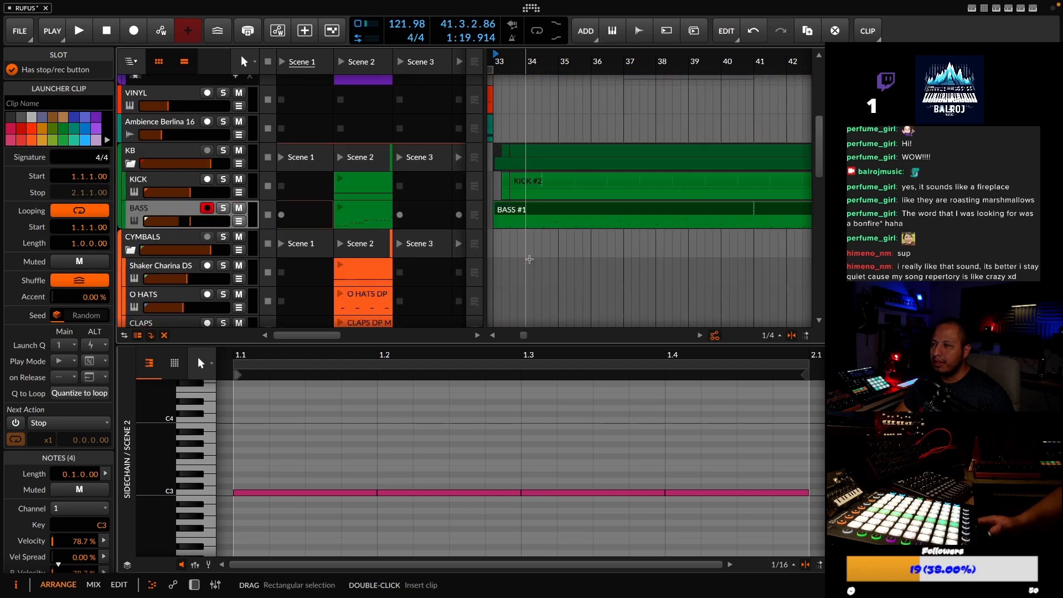
click(223, 275)
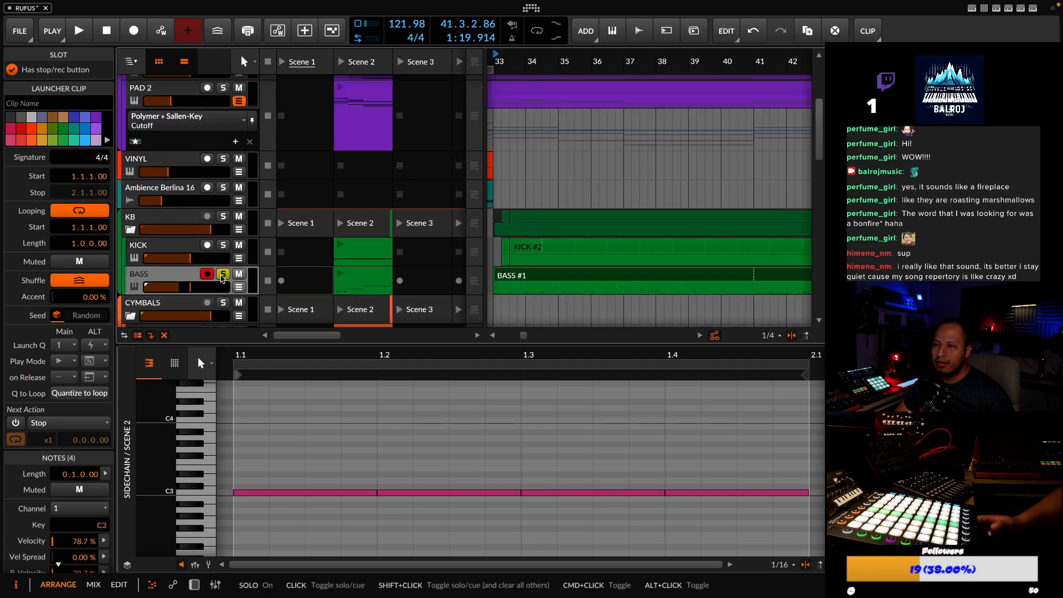
key(space)
double_click(161, 276)
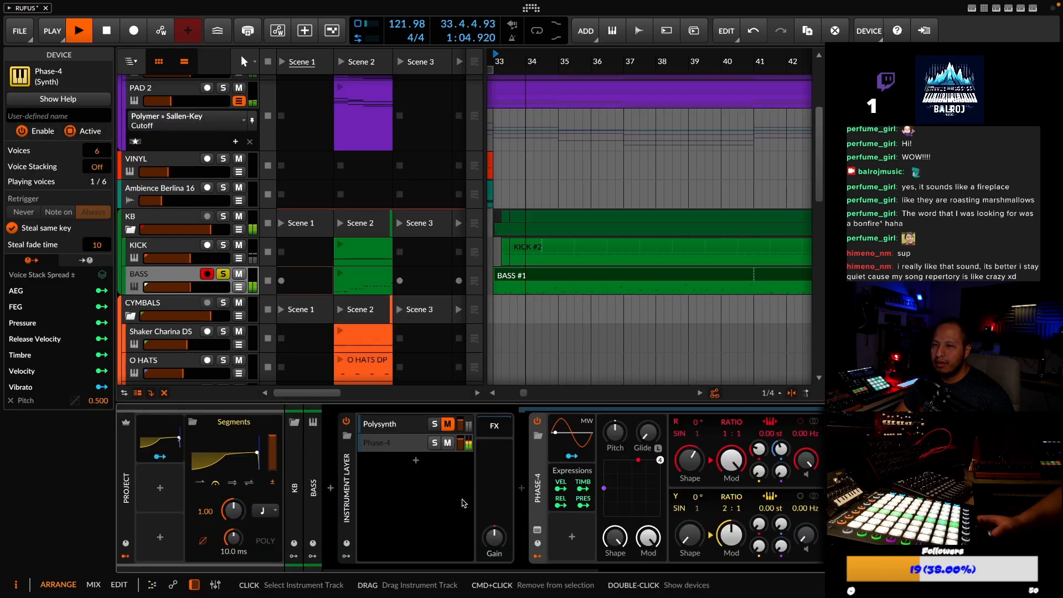
key(space)
Fine-tune the R oscillator's feedback amount and the adjacent modulation amount in Phase-4 with the bass playing solo
click(714, 585)
scroll(495, 496, down, 5)
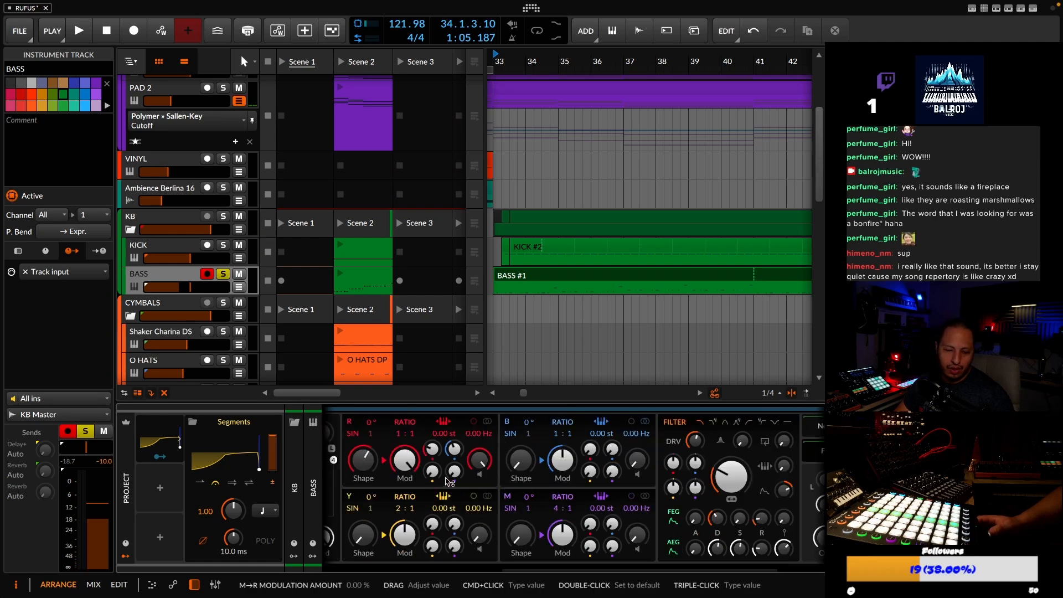
key(space)
click(434, 452)
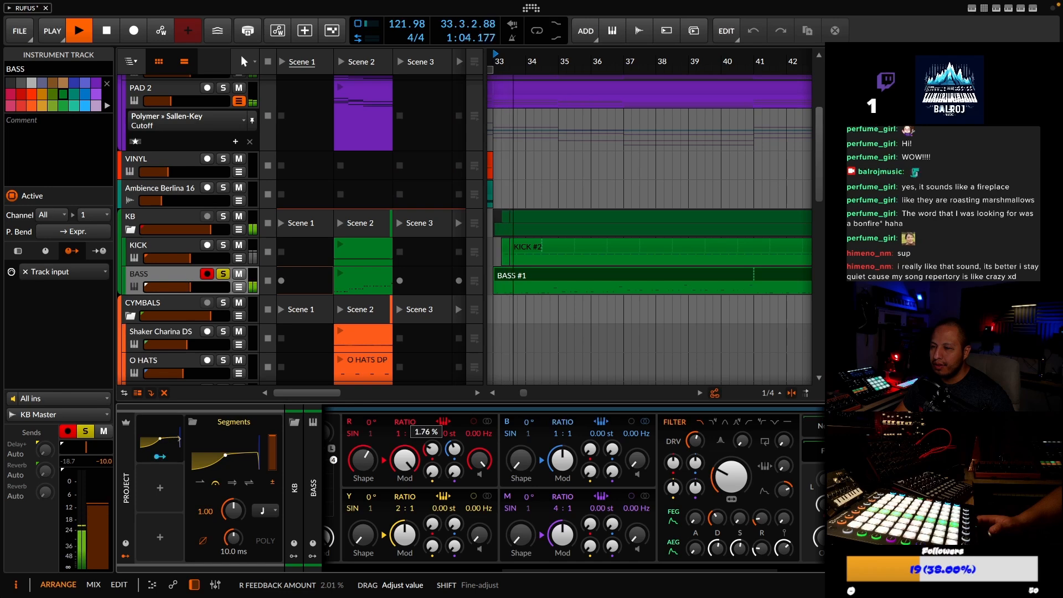
drag(453, 449, 454, 442)
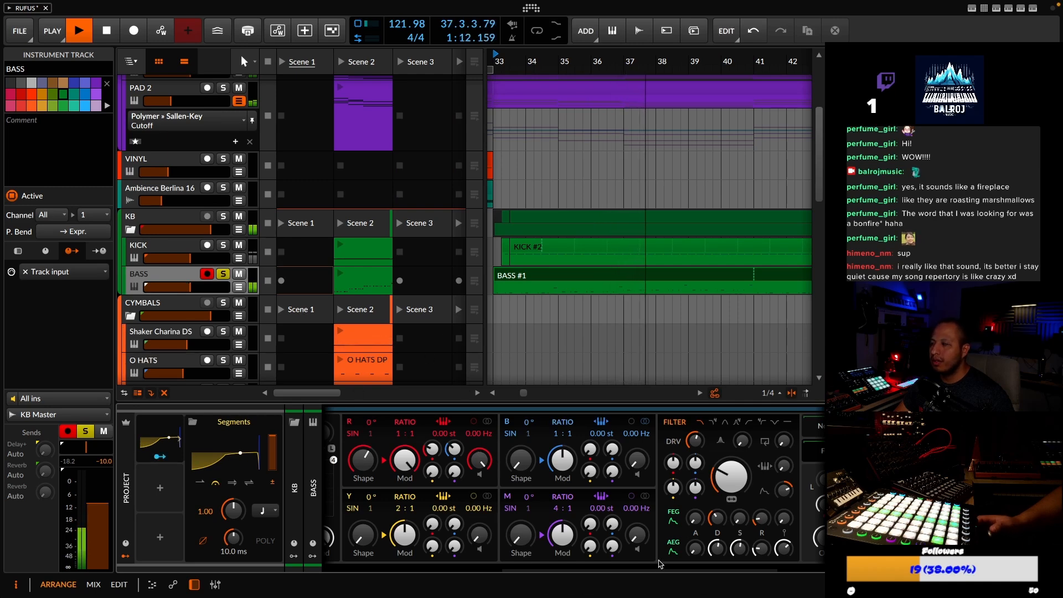
Insert the SPAN analyzer after Phase-4 in the BASS device chain and restart playback
drag(646, 570, 757, 570)
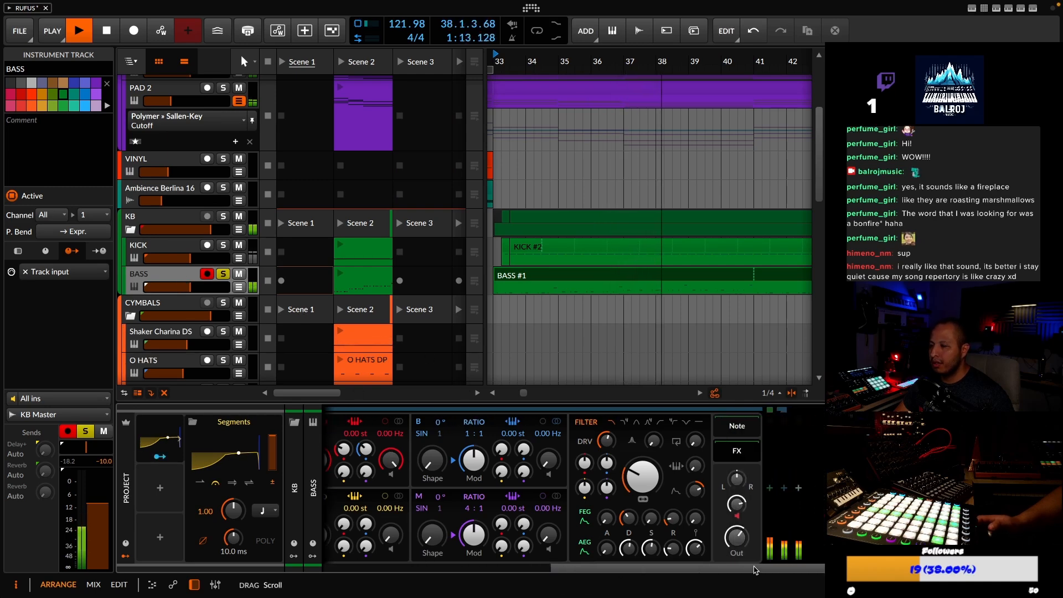
click(733, 451)
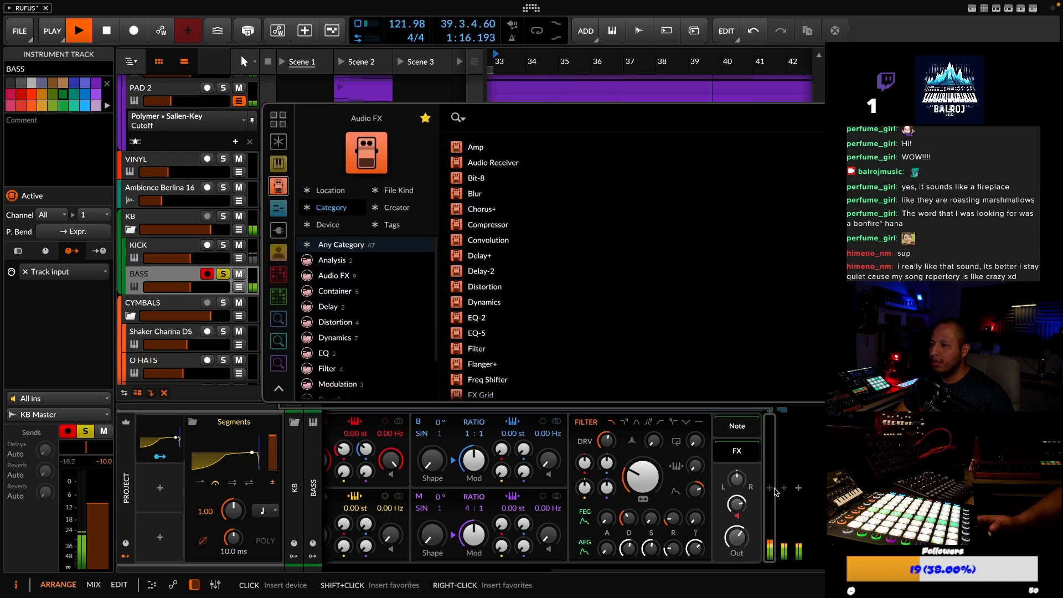
text(SPA)
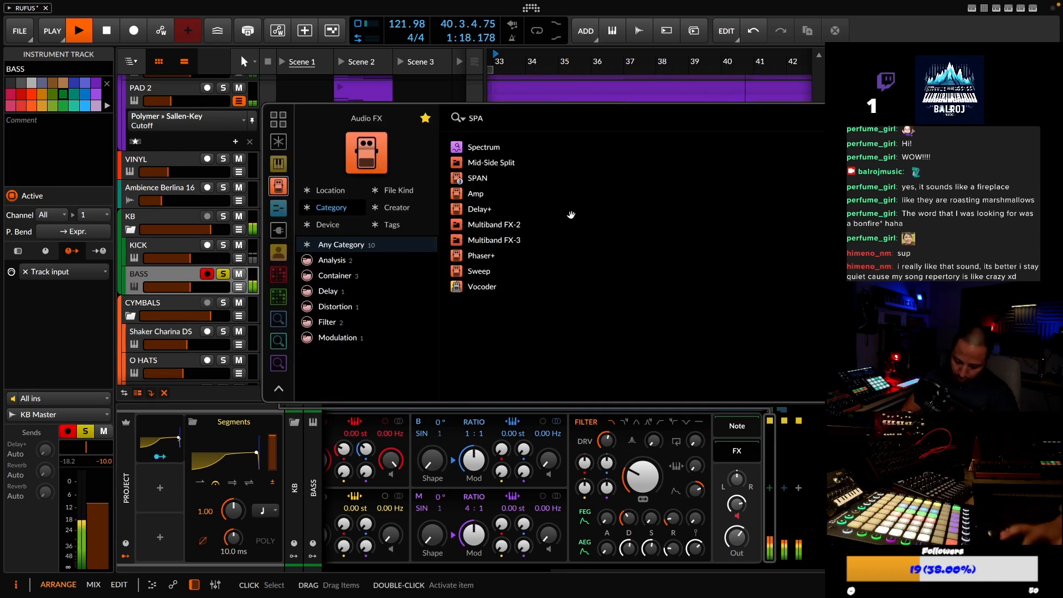
double_click(477, 147)
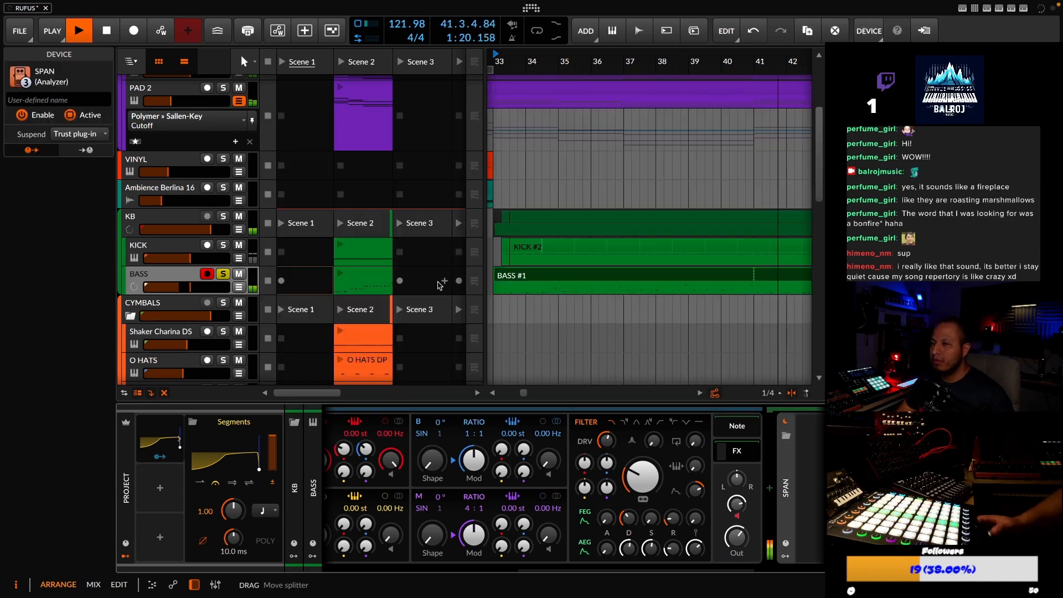
key(space)
key(space)
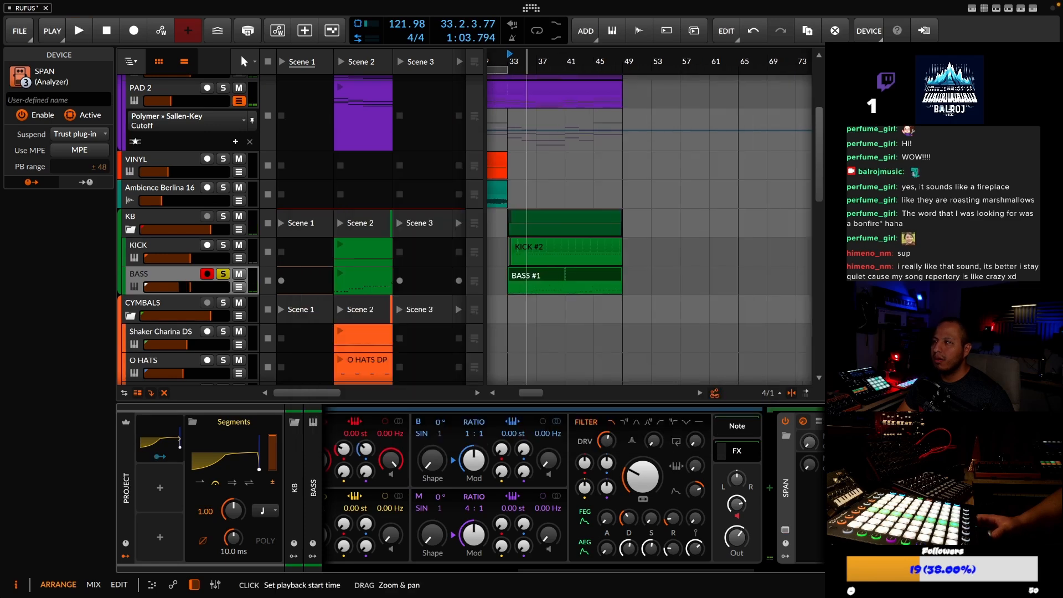
Extend the SIDECHAIN arranger clip to end at bar 49 and listen to the soloed bass from bar 33
drag(586, 61, 587, 54)
scroll(587, 119, up, 5)
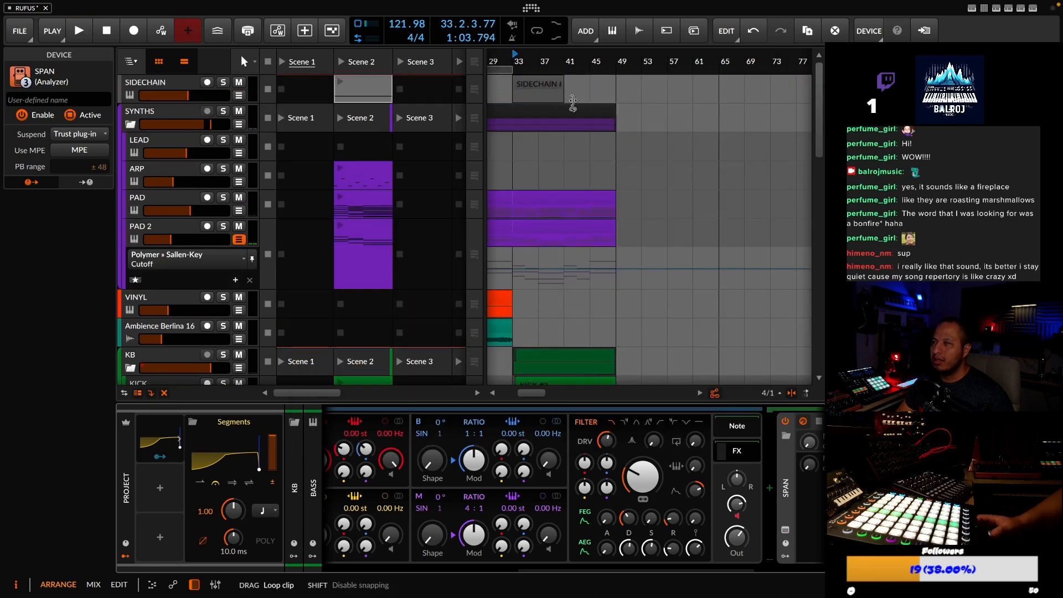
drag(562, 99, 610, 108)
key(space)
scroll(288, 321, down, 4)
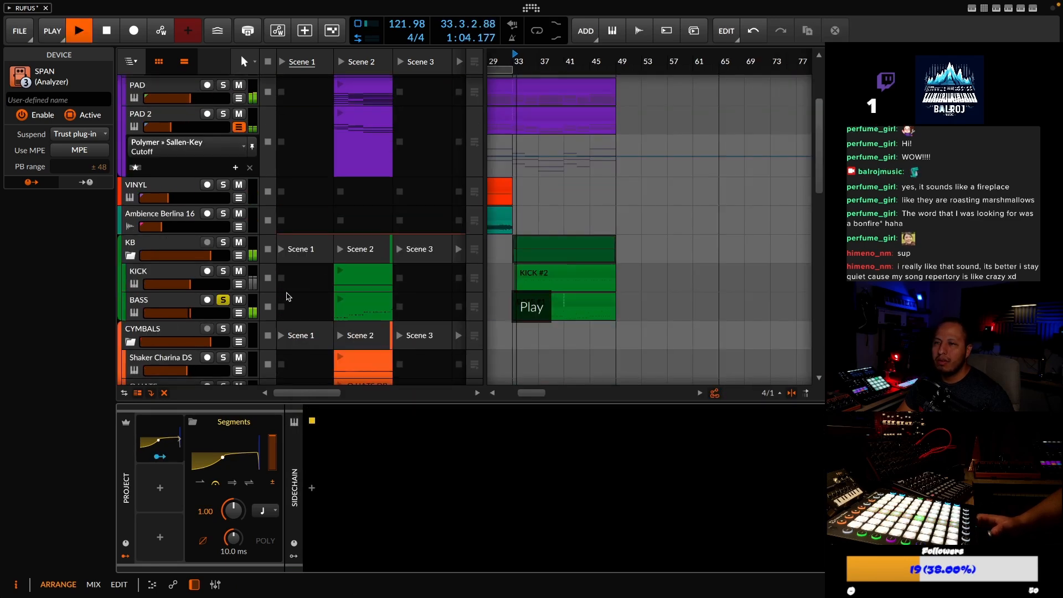
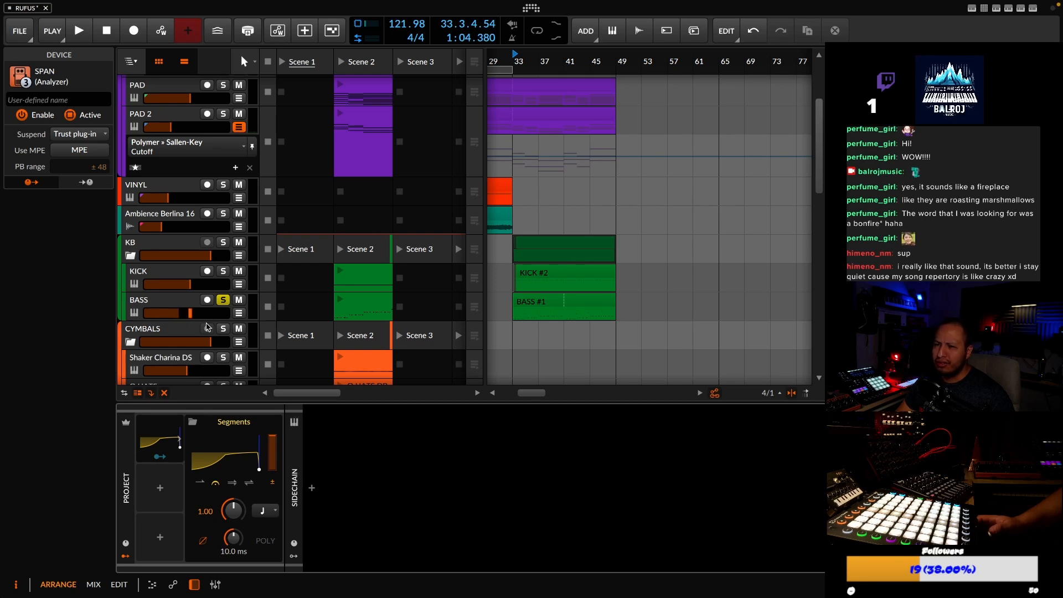
Shorten the SIDECHAIN clip to end at bar 41 and play from there to hear the bass without sidechaining
scroll(554, 139, up, 4)
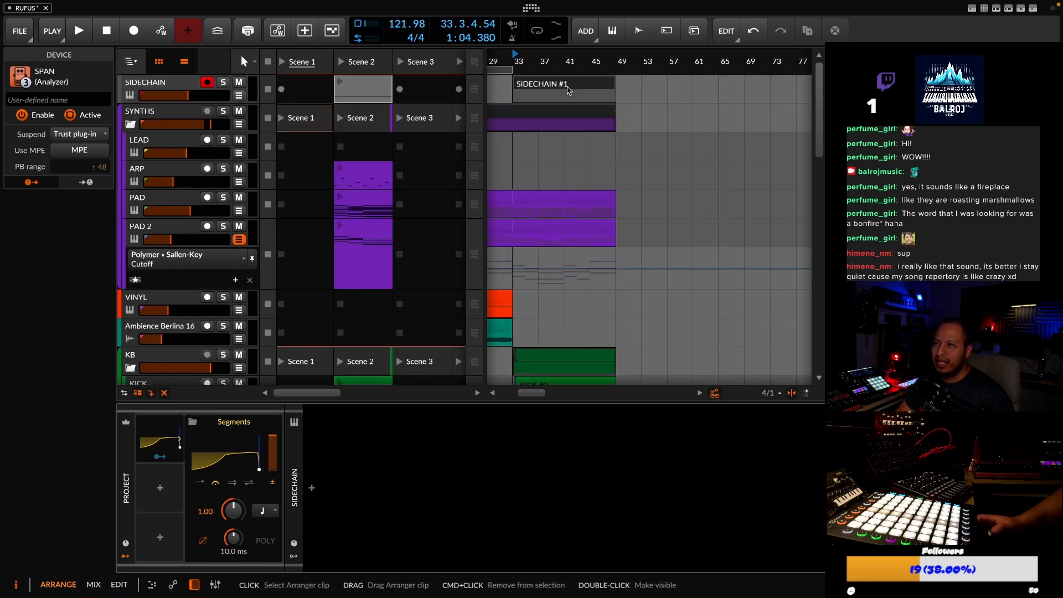
drag(615, 84, 562, 84)
click(568, 61)
key(space)
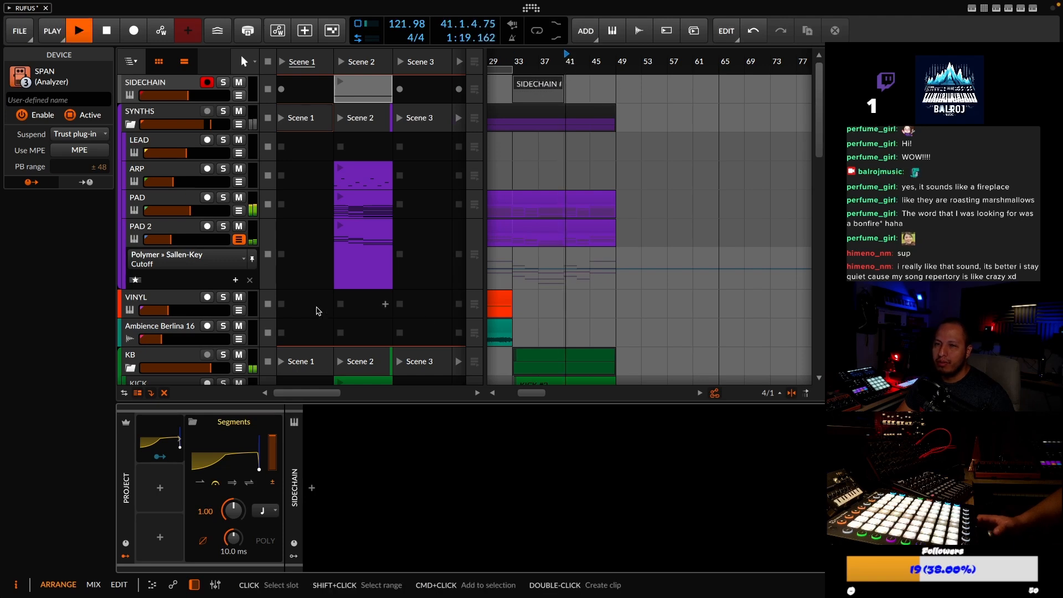
scroll(200, 345, down, 3)
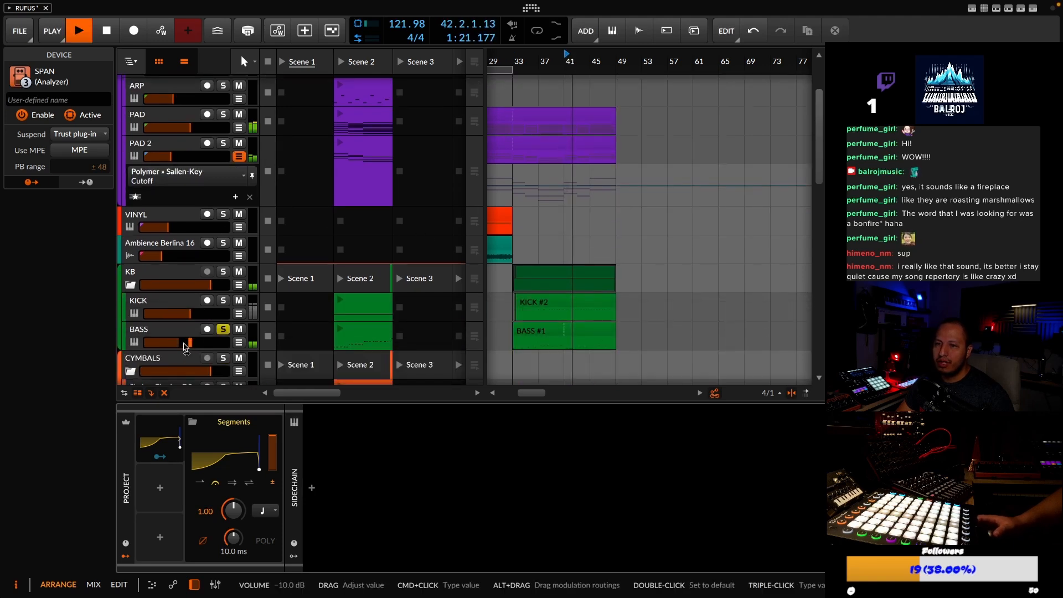
key(space)
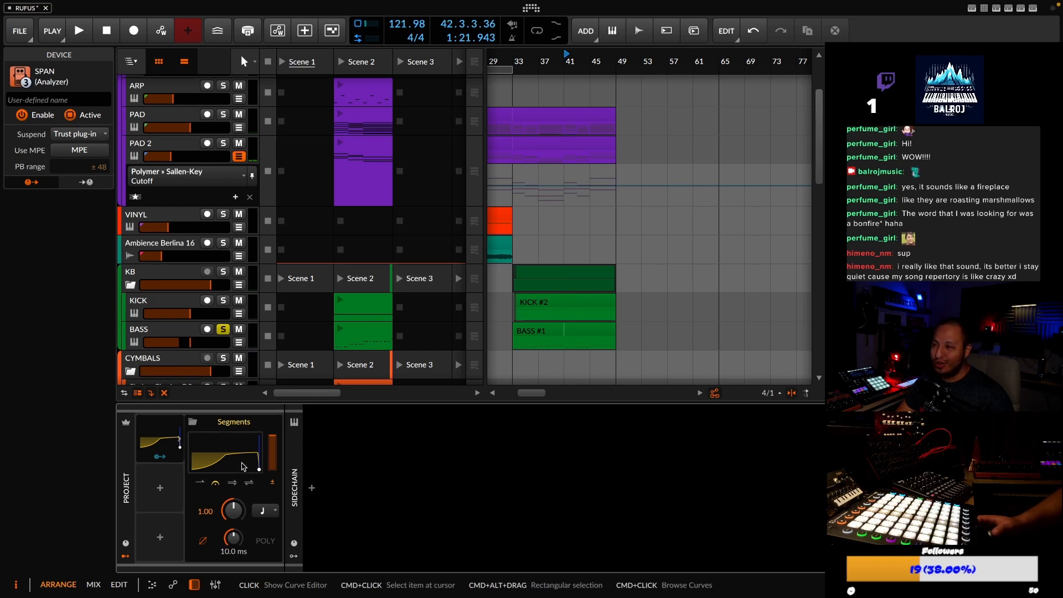
Extend the SIDECHAIN clip again to end at bar 49 and play the bass with the rest of the mix
scroll(614, 166, up, 3)
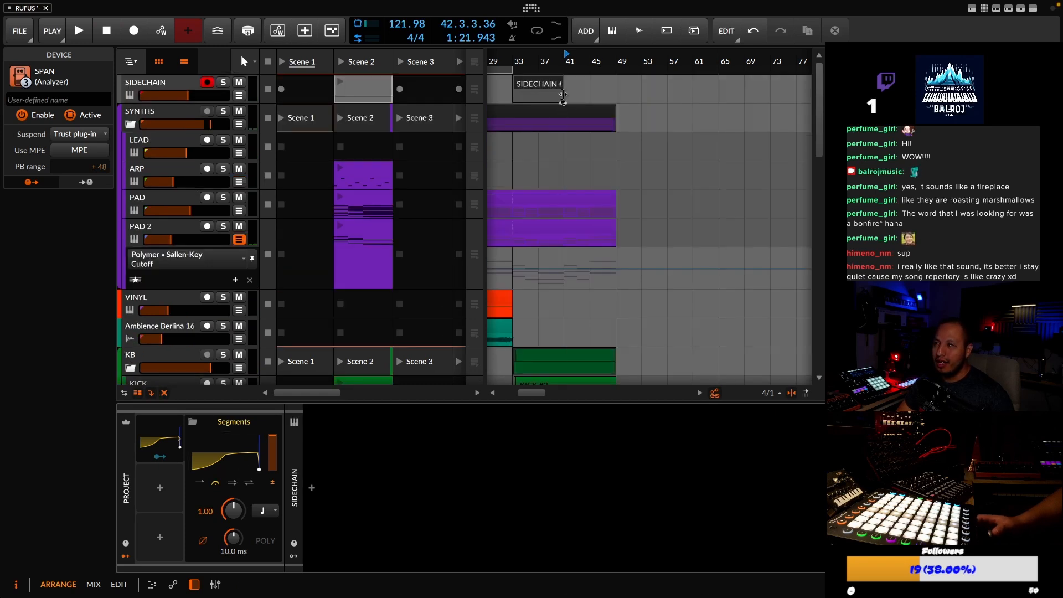
drag(563, 95, 615, 96)
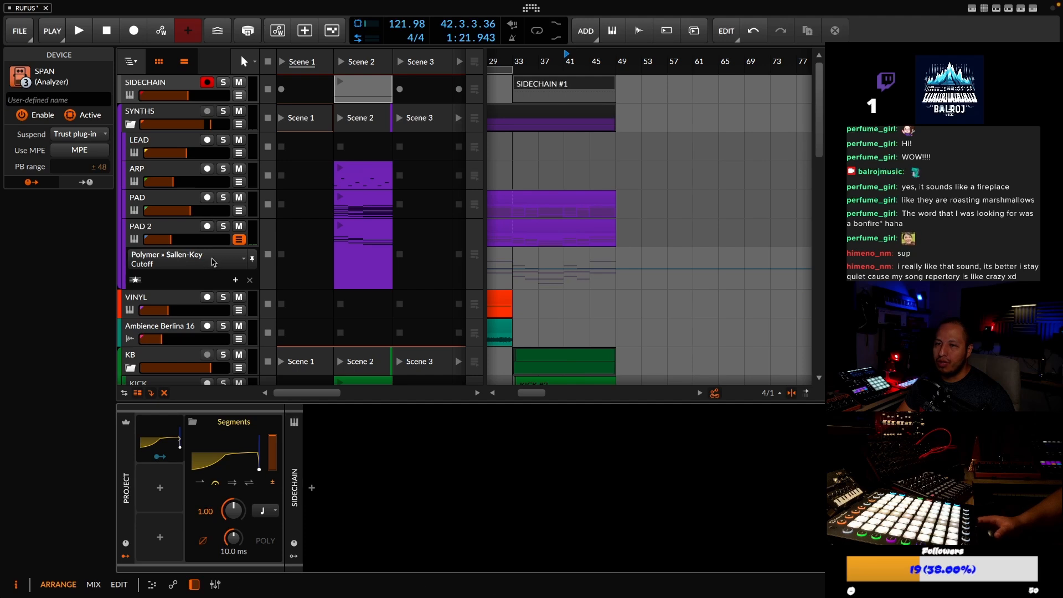
scroll(213, 261, down, 1)
key(space)
scroll(232, 262, down, 4)
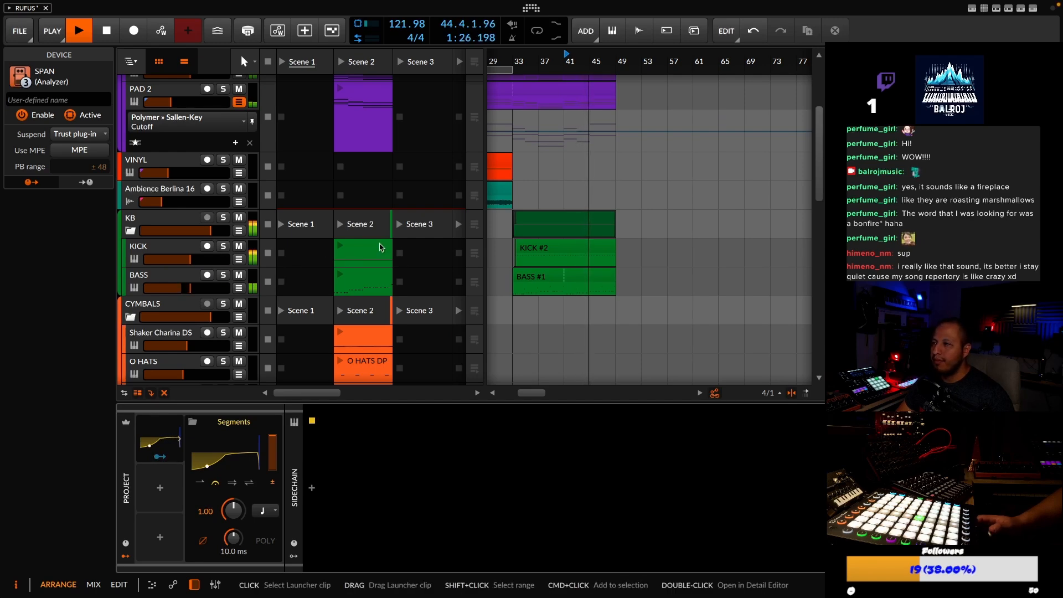
Solo the Rüfüs reference track and play it from bar 41 for comparison with the mix
key(space)
scroll(576, 223, down, 6)
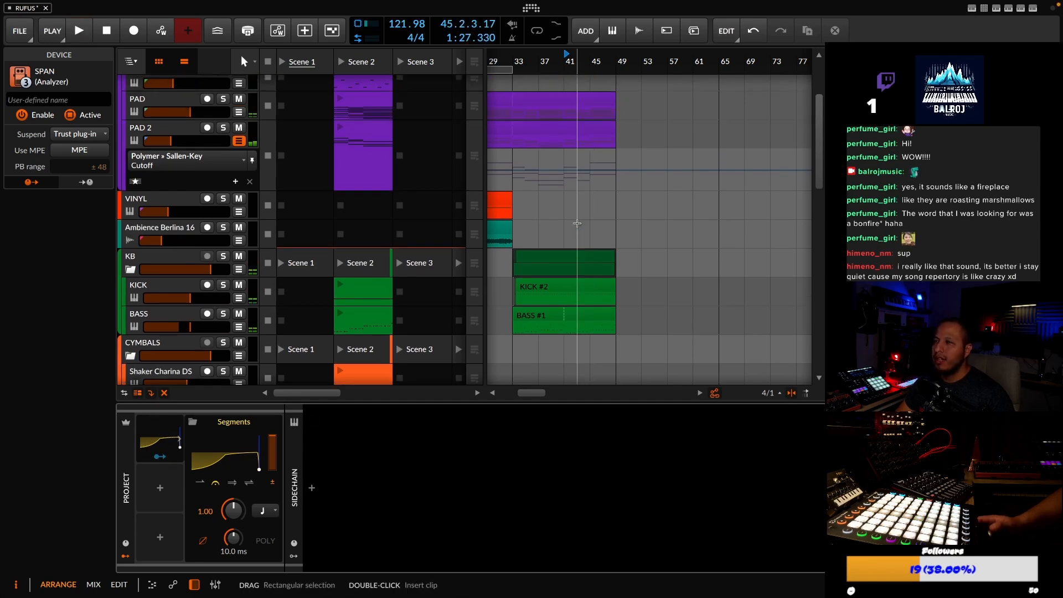
scroll(577, 227, down, 2)
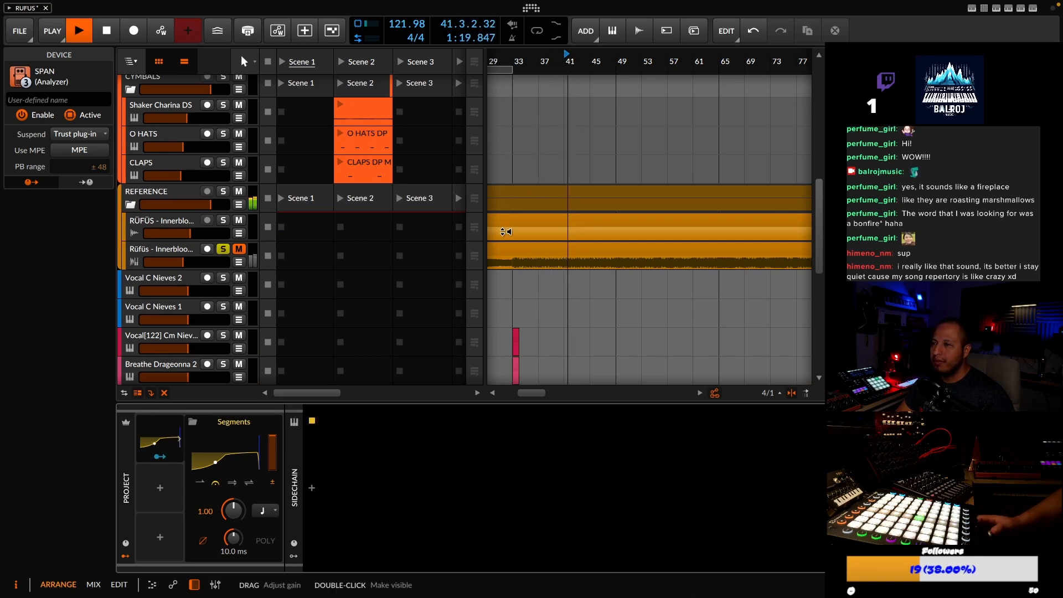
Stop the reference playback and unsolo the Rüfüs track to return to the full mix
drag(592, 56, 615, 86)
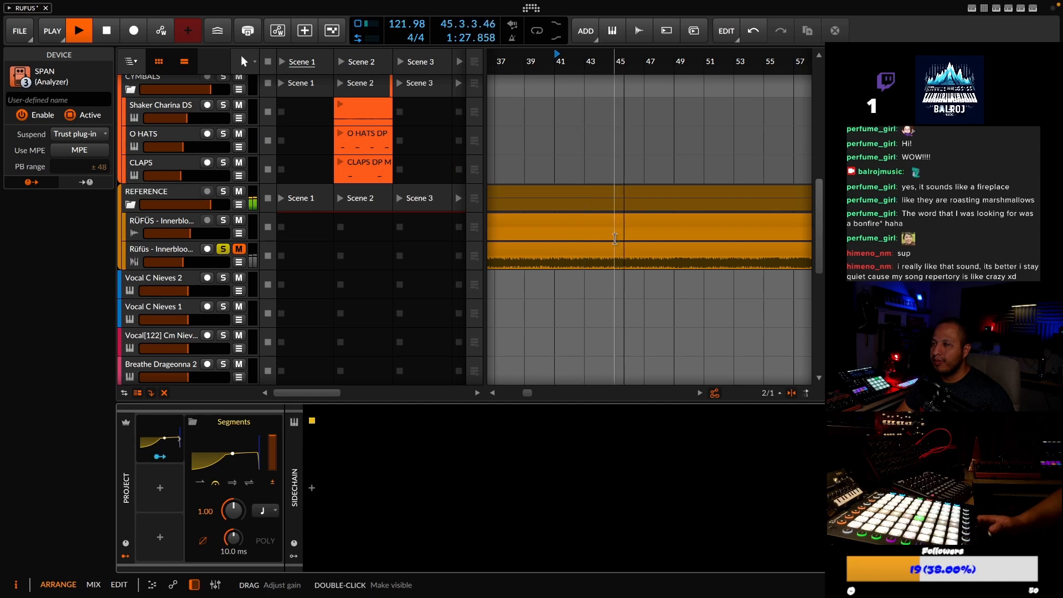
key(space)
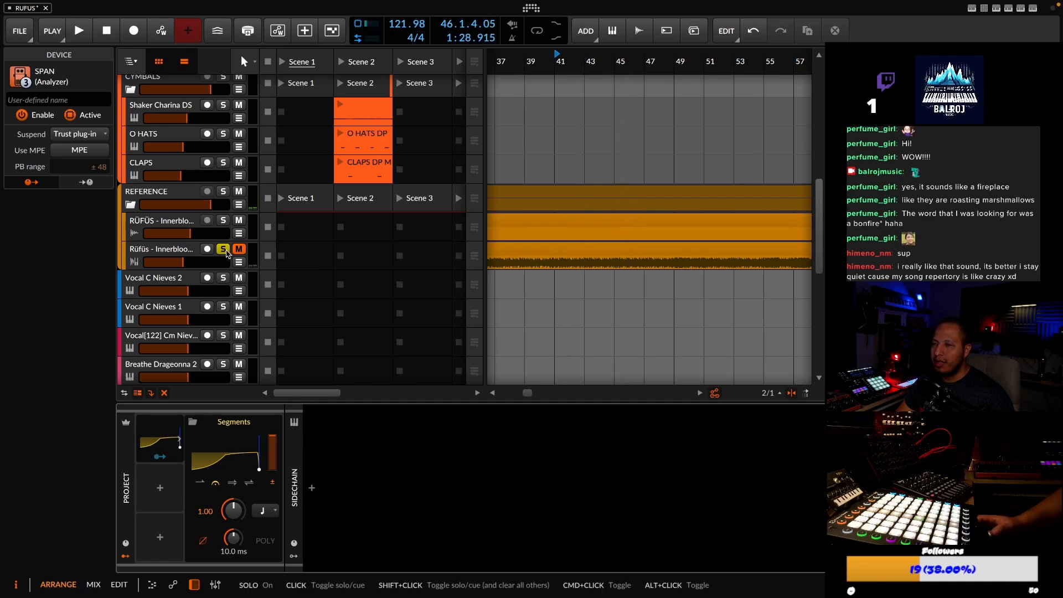
scroll(537, 161, up, 8)
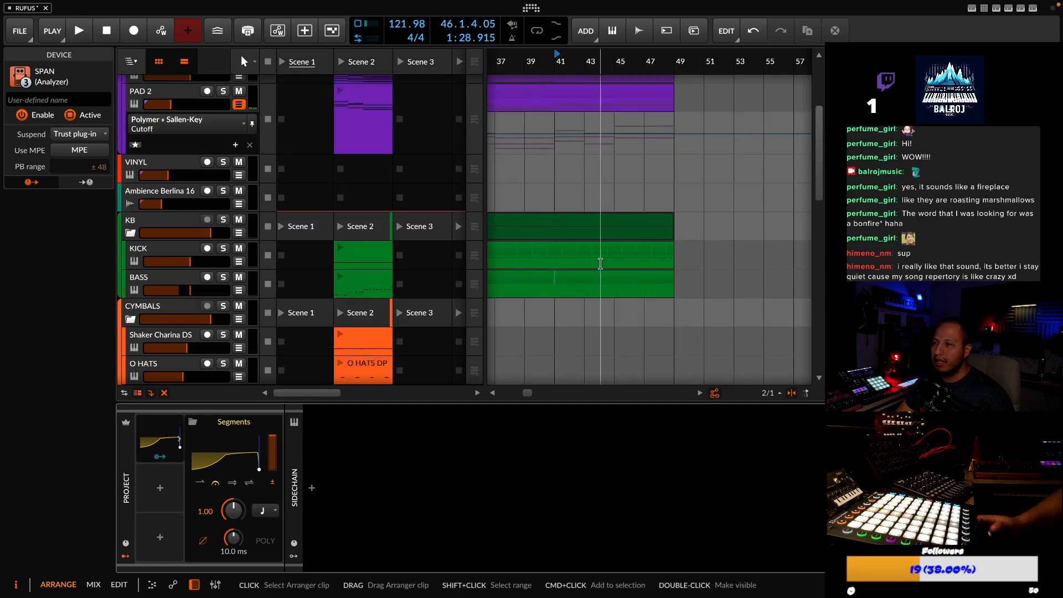
scroll(575, 166, up, 4)
scroll(660, 258, down, 6)
Open the BASS track's devices, play from bar 33 and adjust the Phase-4 output level slightly
double_click(604, 202)
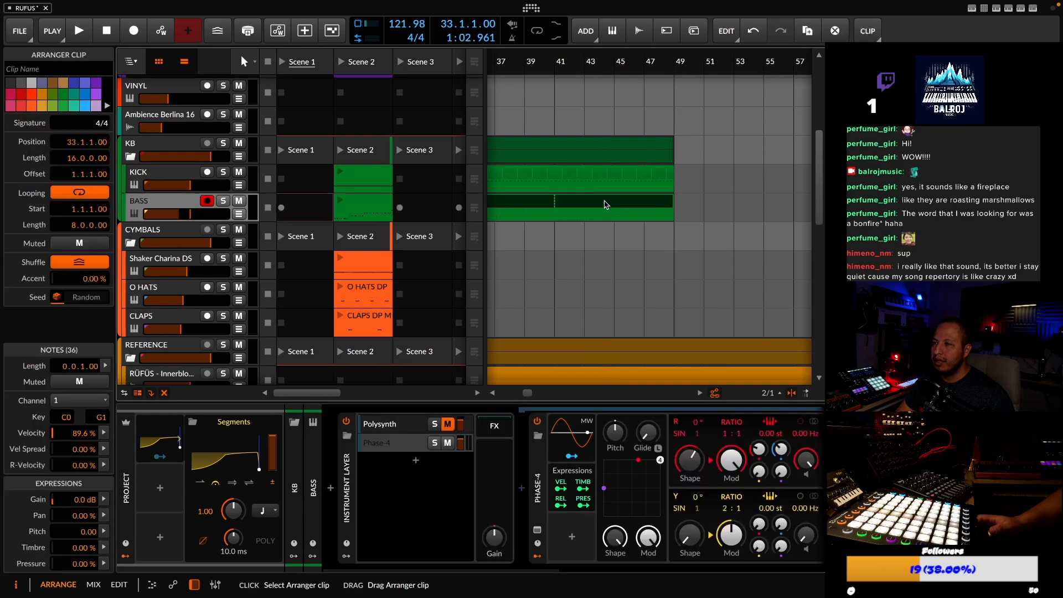
key(space)
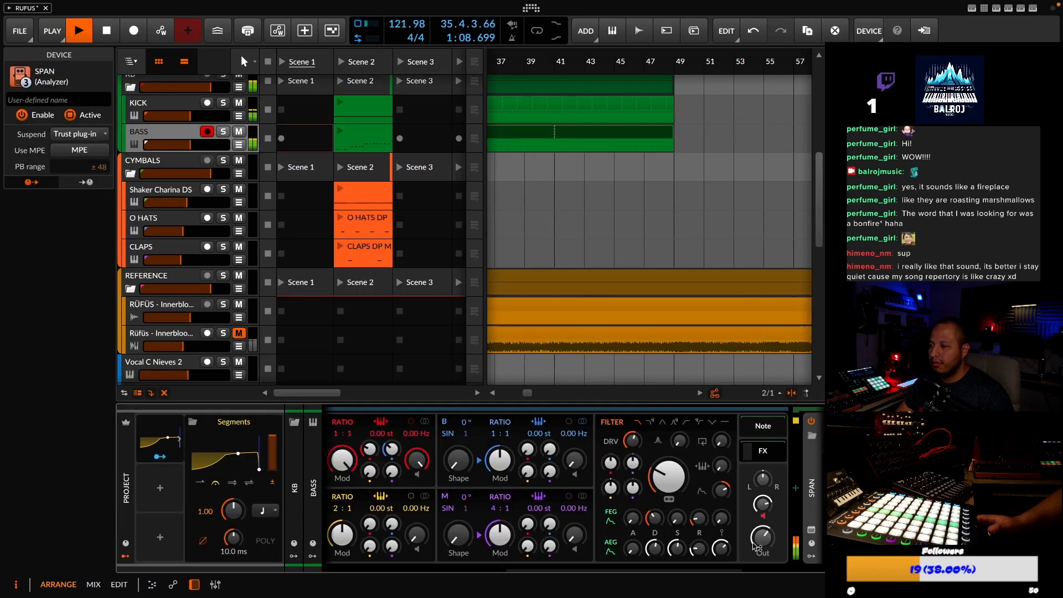
drag(754, 547, 754, 546)
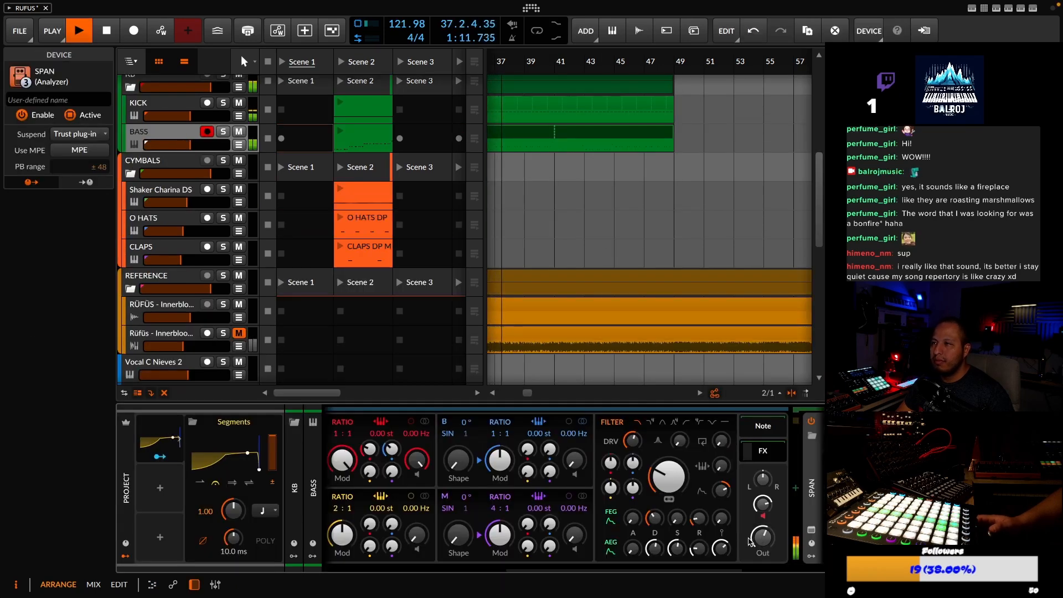
key(space)
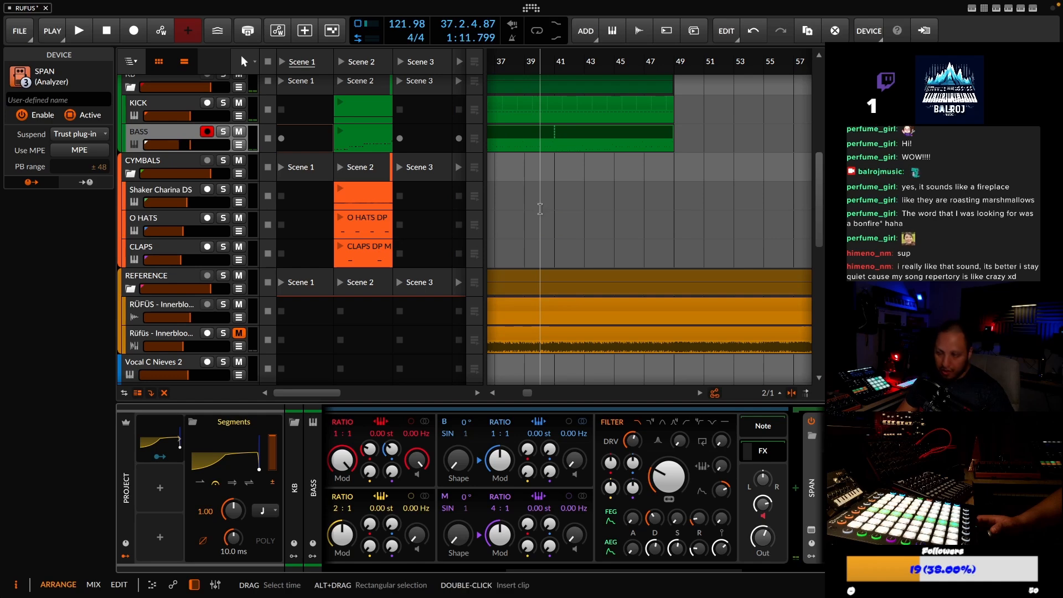
Lower the raised bass notes in bars 5 to 9 of the looping clip by three semitones, back to G0 and G1
double_click(540, 140)
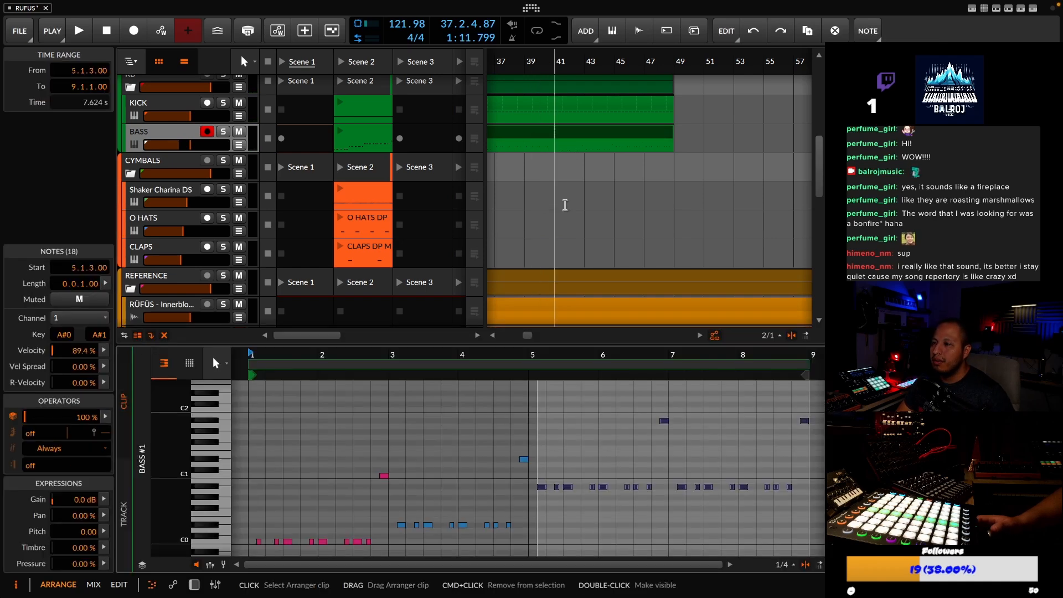
key(Down)
key(Down)
key(Down)
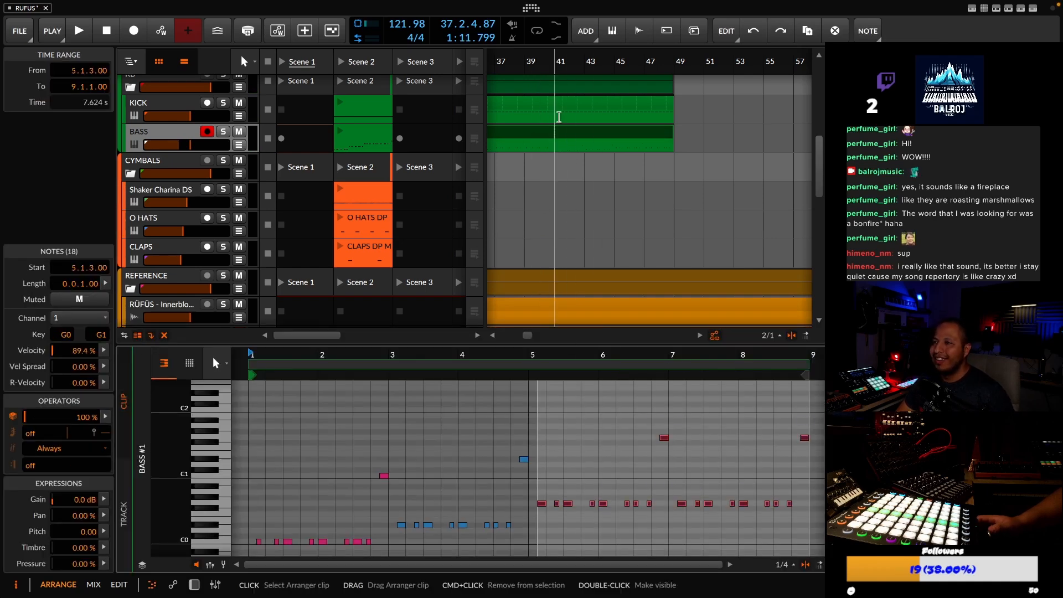
Consolidate the looping BASS #1 arranger clip between bars 33 and 49 into one continuous clip
drag(548, 56, 577, 148)
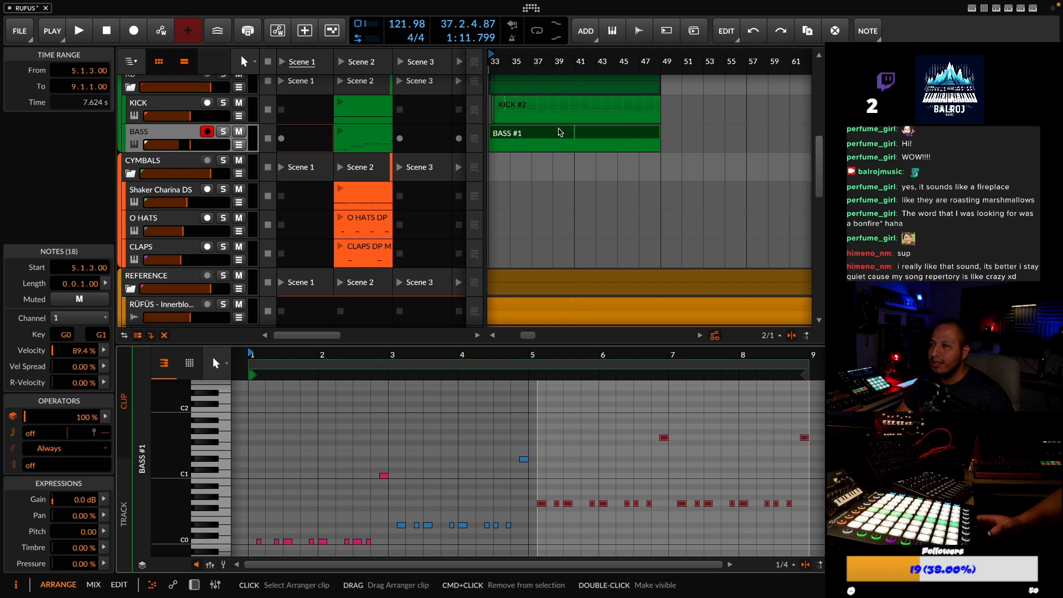
right_click(558, 131)
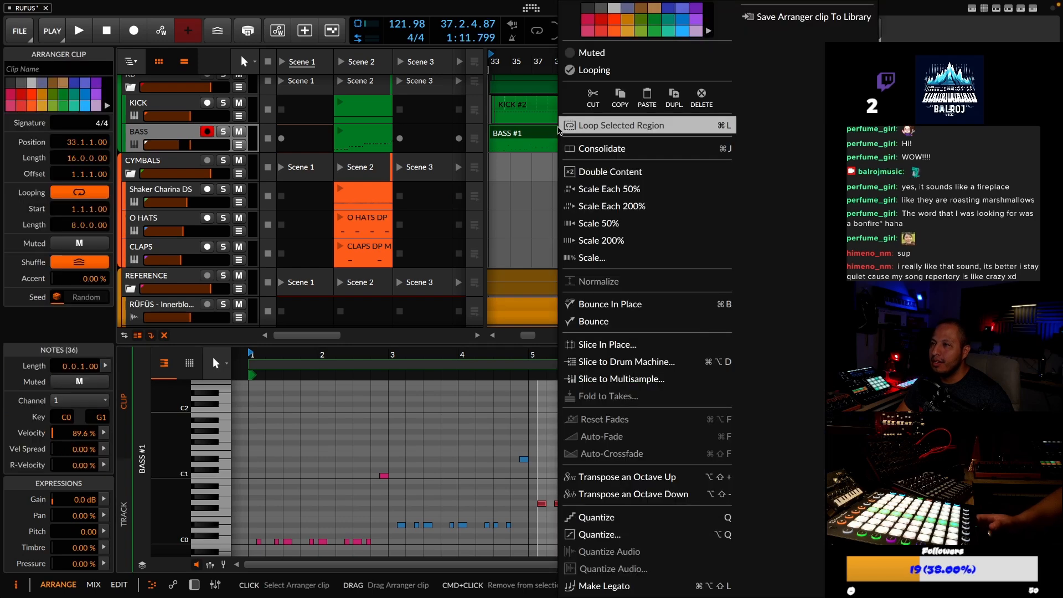
click(619, 148)
Raise the bass notes in bars 13 to 17 of the consolidated clip by three semitones, to A#0 and A#1
double_click(631, 134)
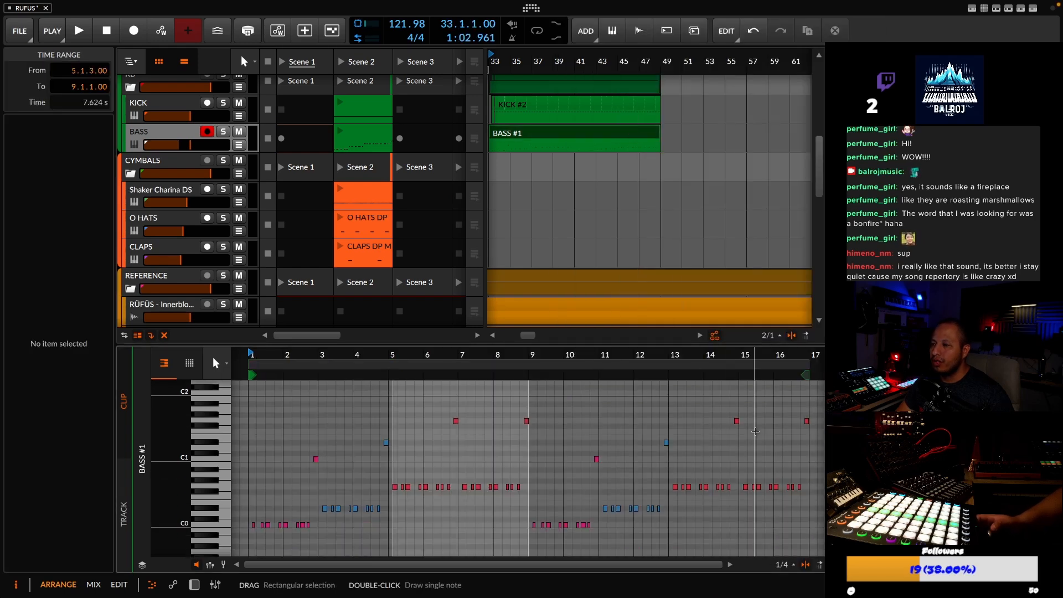
drag(802, 500, 675, 398)
key(Up)
key(Up)
key(Up)
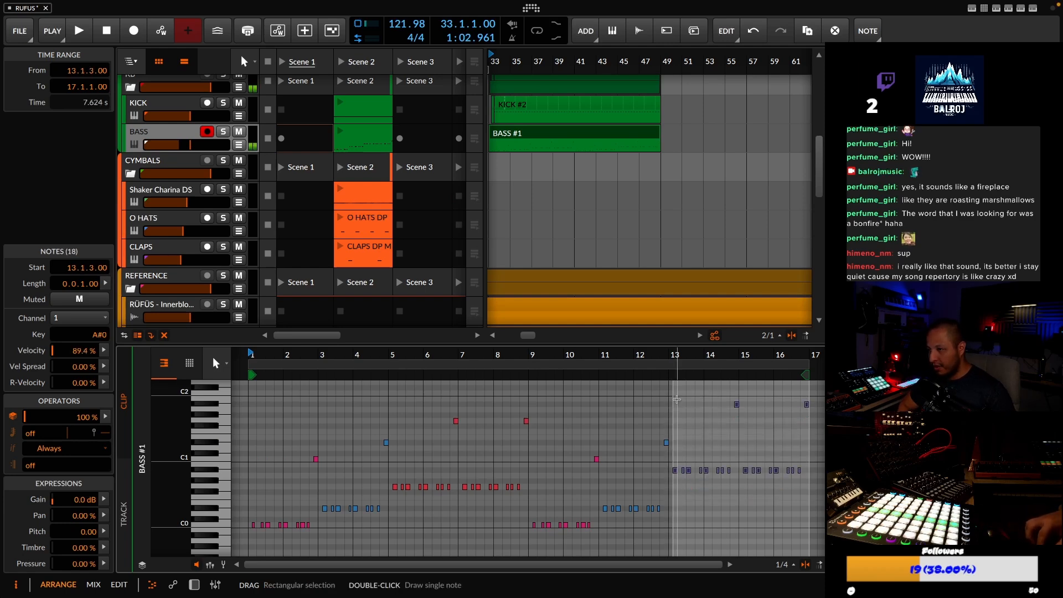
Play the arrangement from bar 33 and lower the PAD track's volume slightly
key(space)
drag(508, 54, 546, 62)
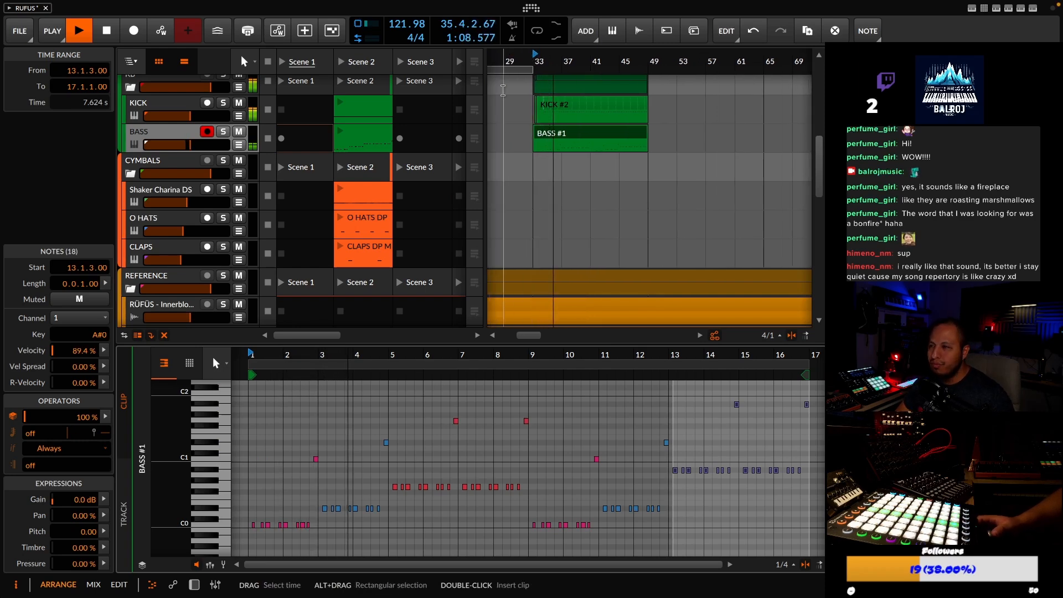
drag(522, 60, 522, 151)
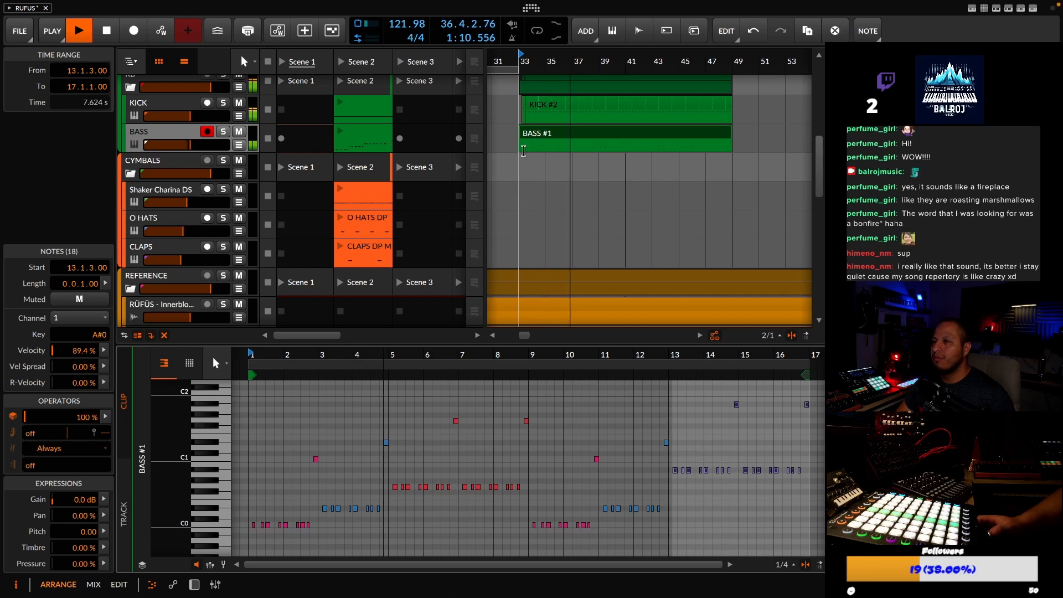
scroll(525, 151, up, 10)
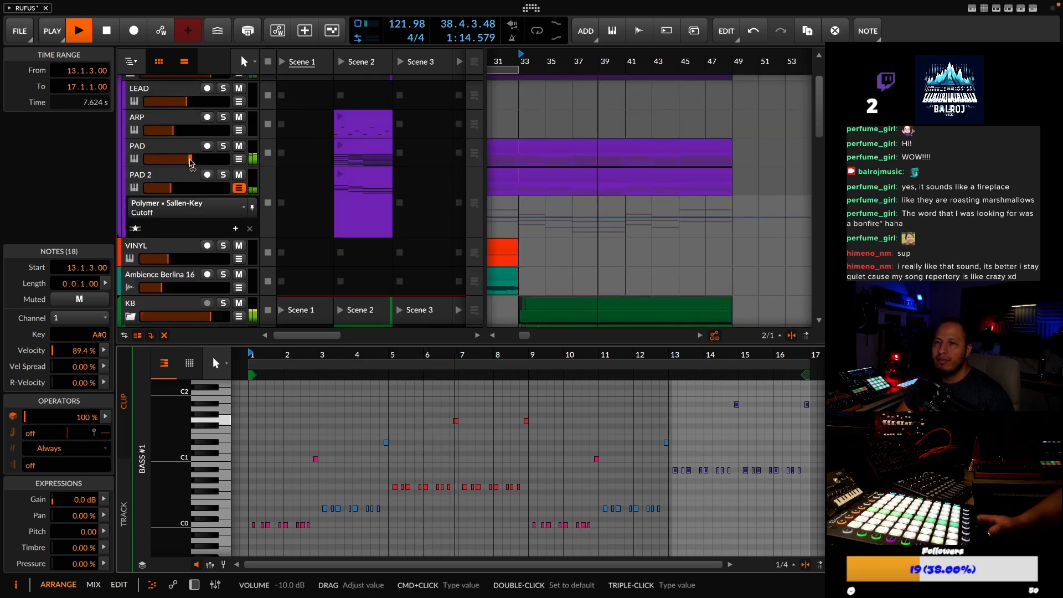
drag(191, 163, 186, 162)
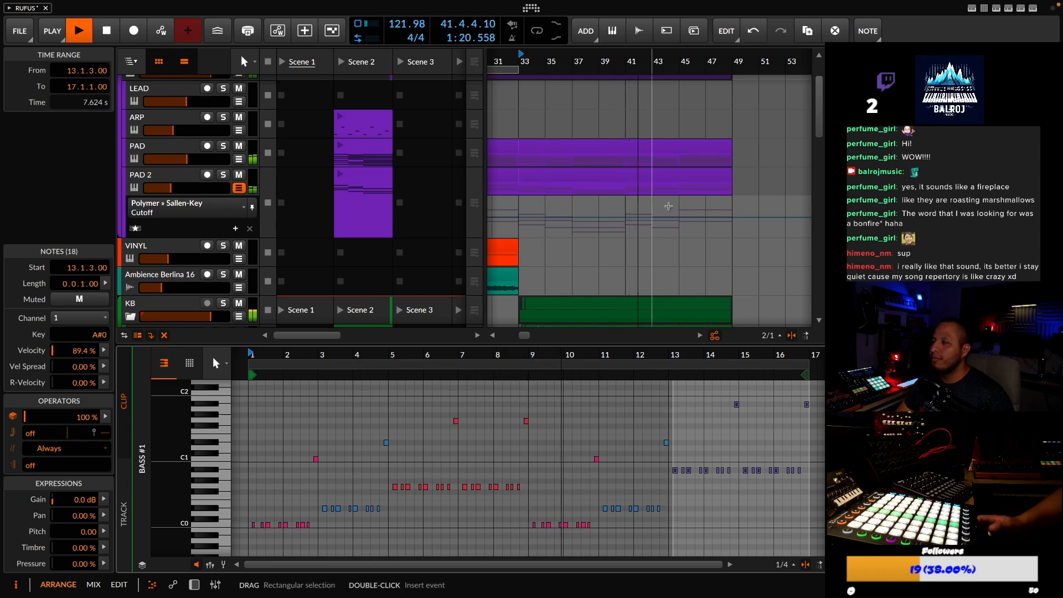
Show the BASS track's devices during playback and fine-tune the Phase-4 output level against the kick
scroll(659, 205, down, 5)
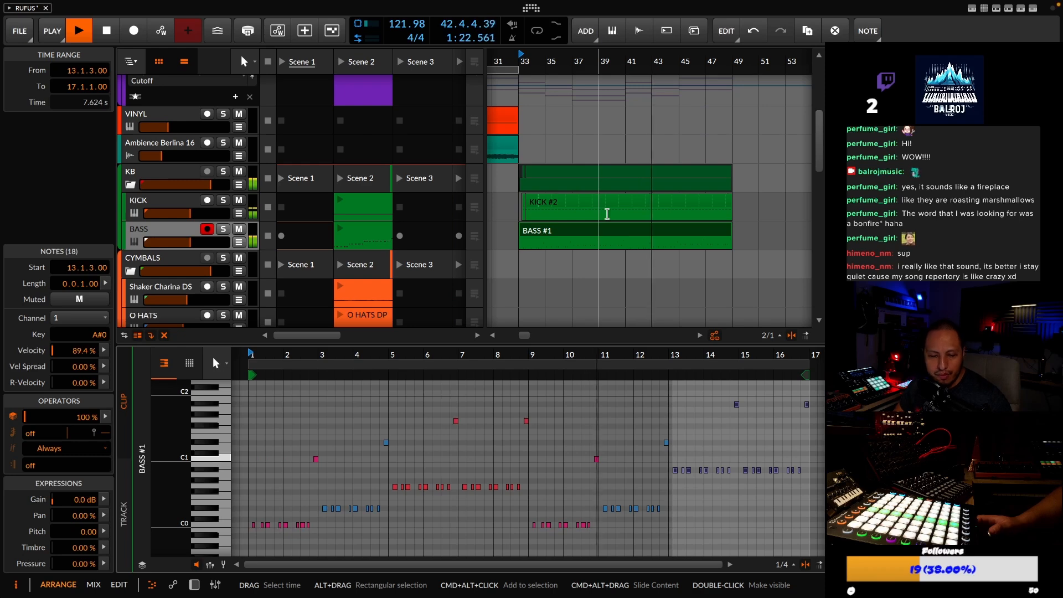
scroll(706, 174, down, 3)
scroll(706, 174, down, 2)
scroll(533, 158, up, 4)
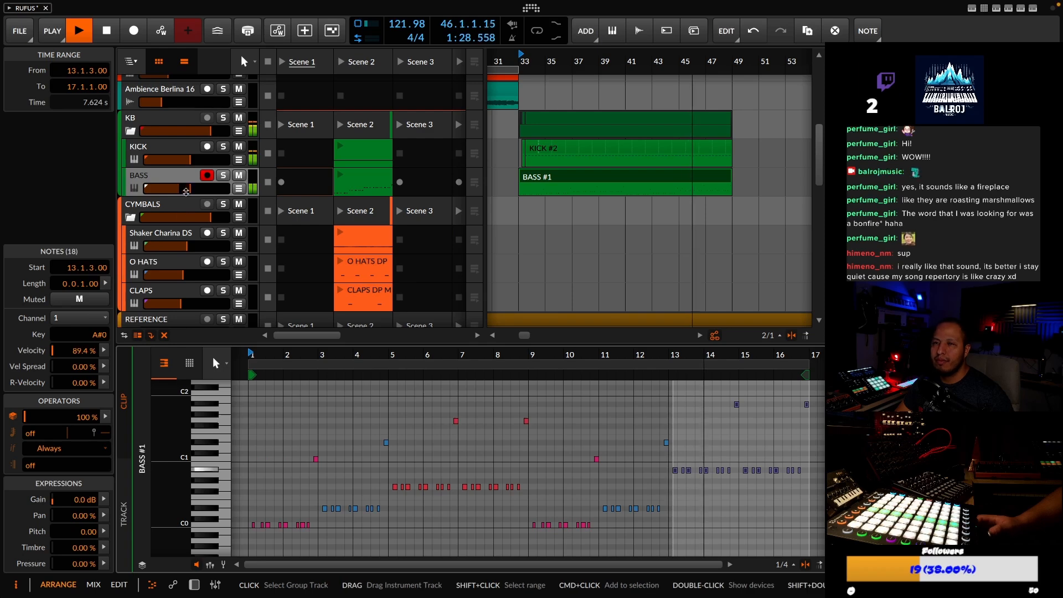
double_click(184, 177)
click(695, 569)
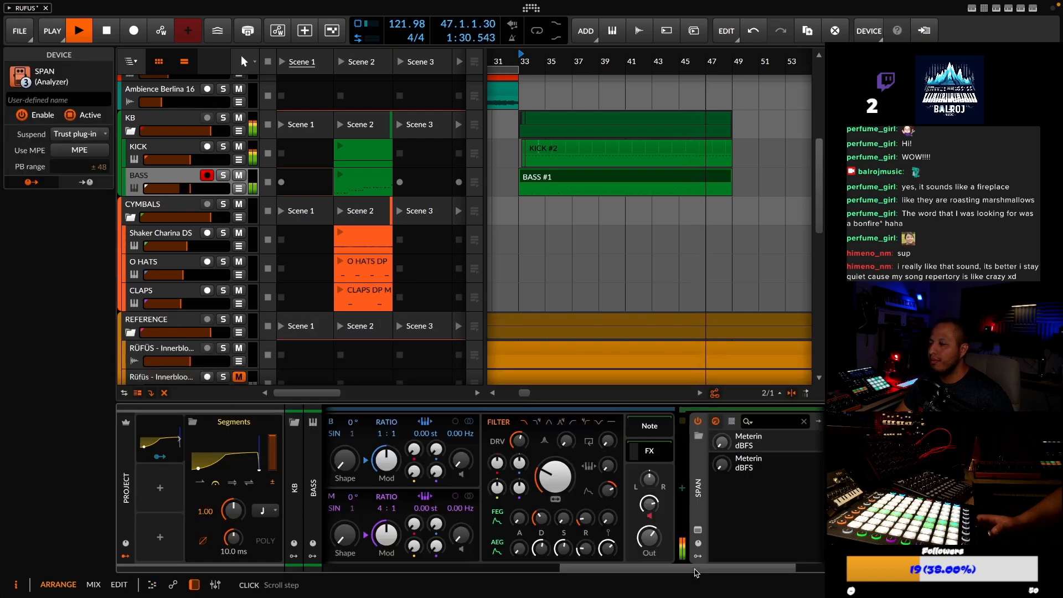
drag(649, 537, 650, 543)
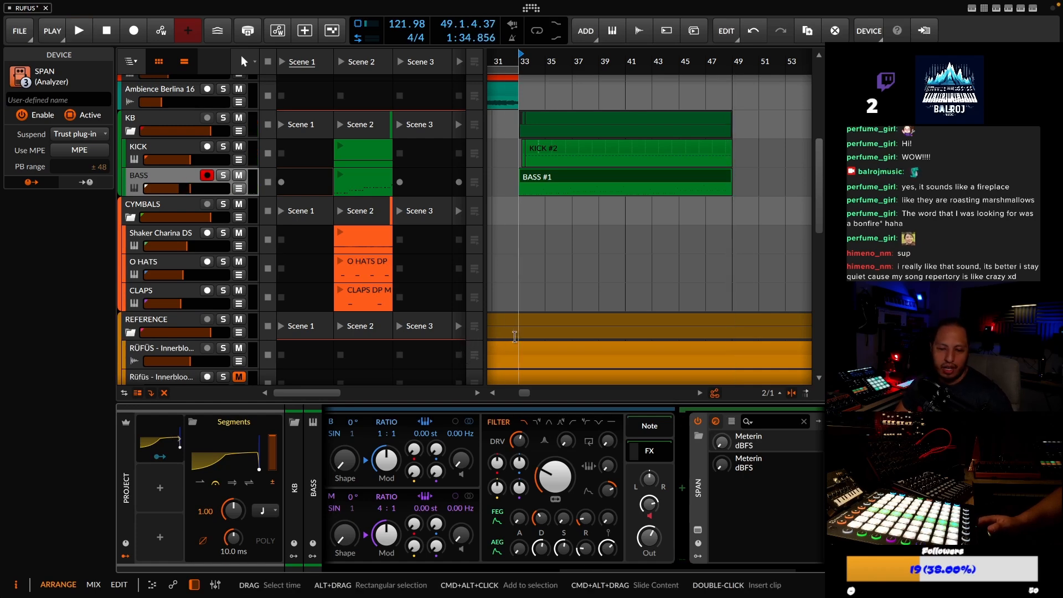
Play the mix from bar 33 to hear the vocal, clap and shaker layers at the section start
scroll(554, 166, down, 10)
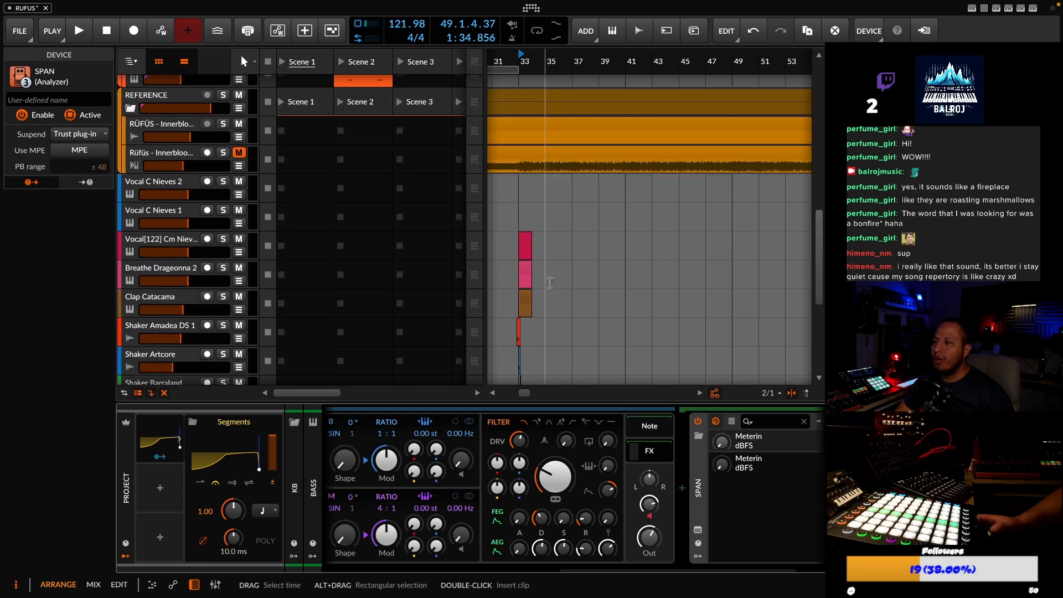
drag(524, 59, 530, 118)
key(space)
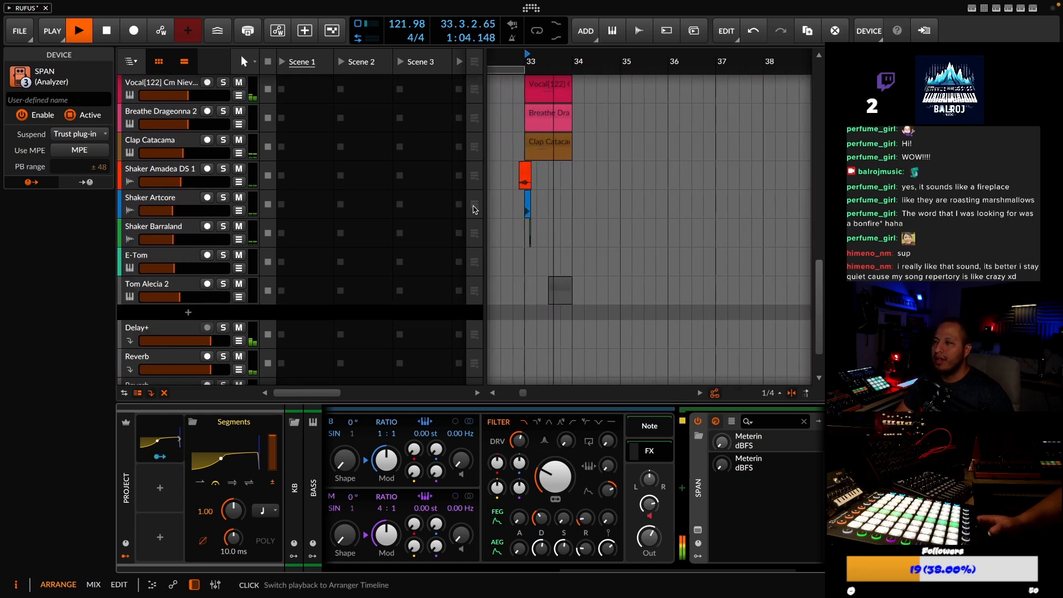
key(space)
Solo the Rüfüs reference track and play it from bar 33 for comparison
scroll(362, 266, up, 6)
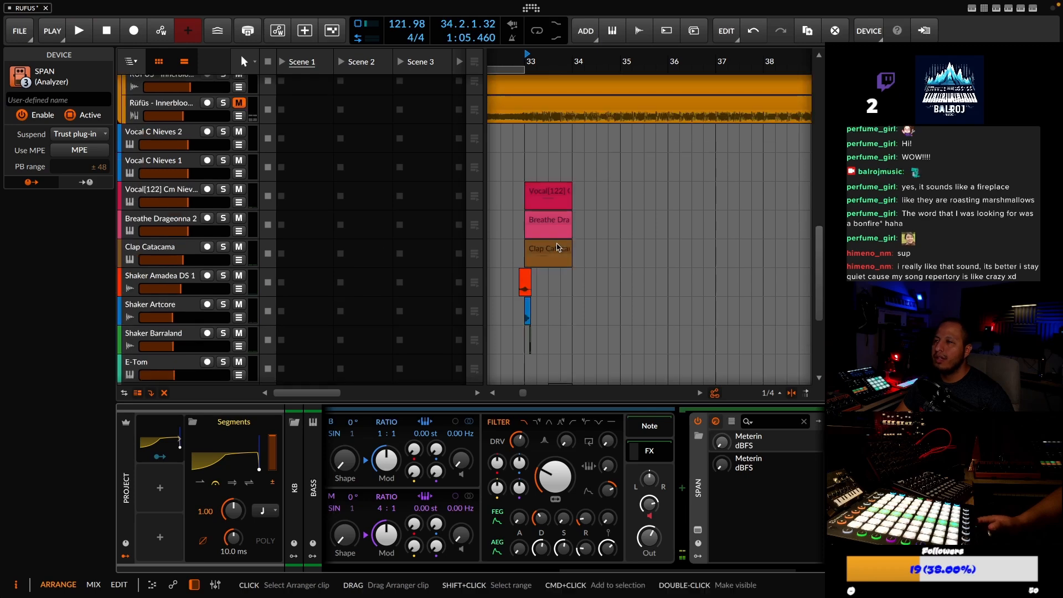
click(223, 178)
key(space)
key(space)
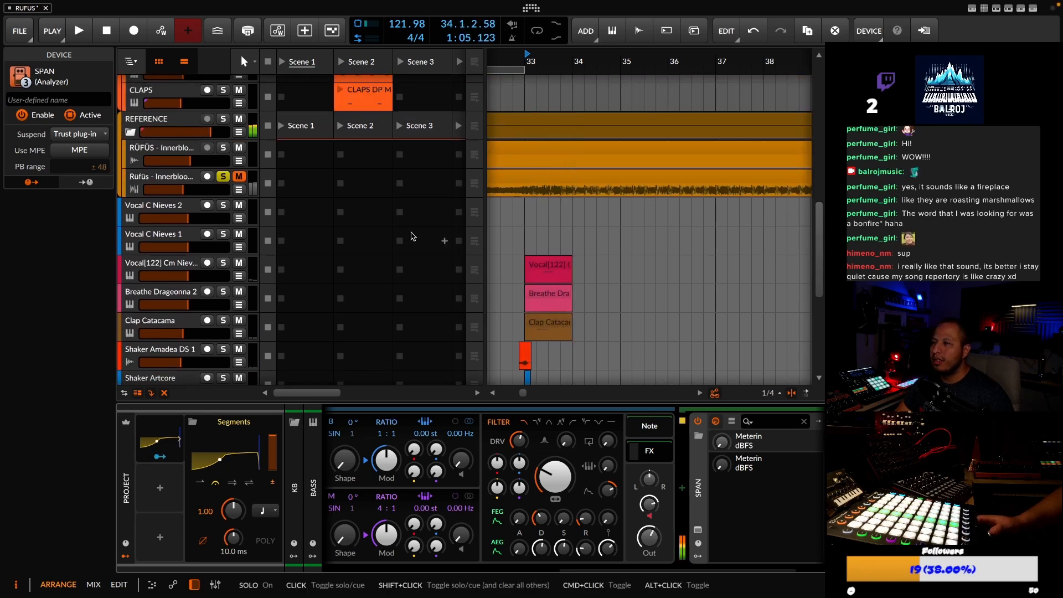
Shorten the Tom Alecia 2 sample by moving its play end to 242 ms
click(691, 287)
scroll(694, 287, down, 8)
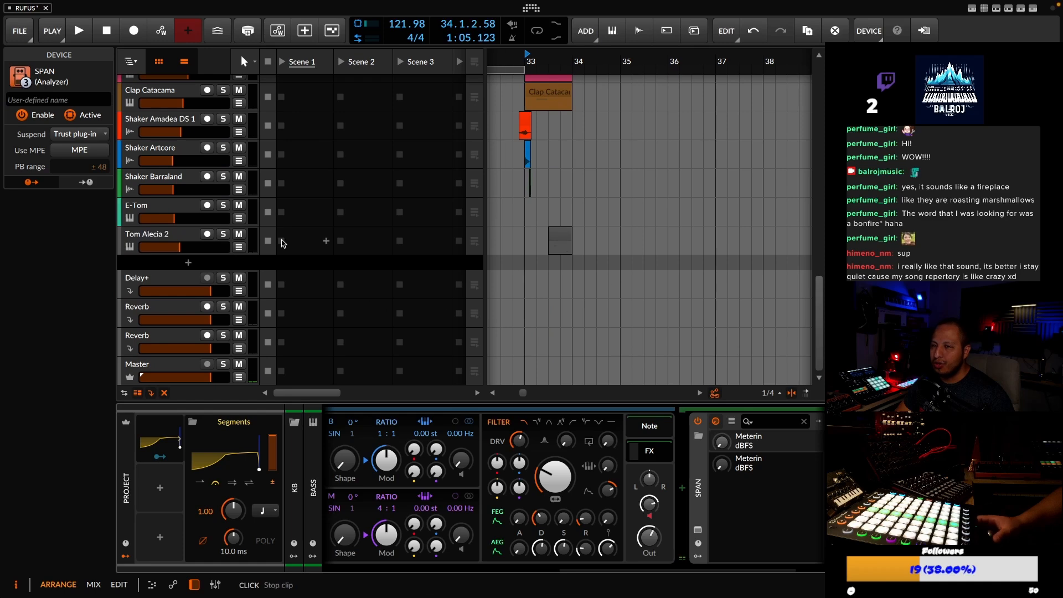
click(170, 234)
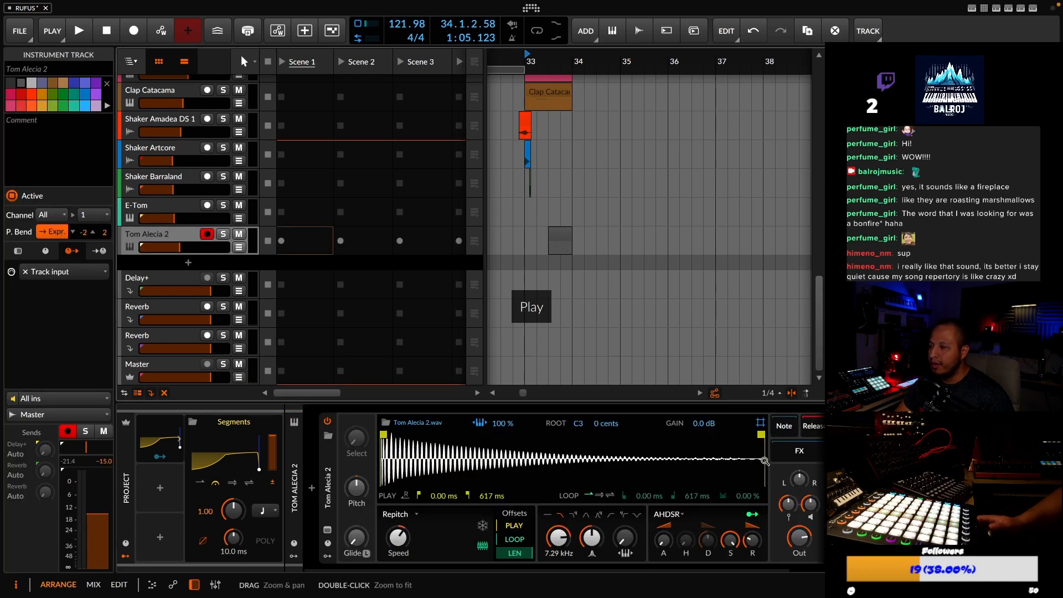
drag(762, 432, 665, 441)
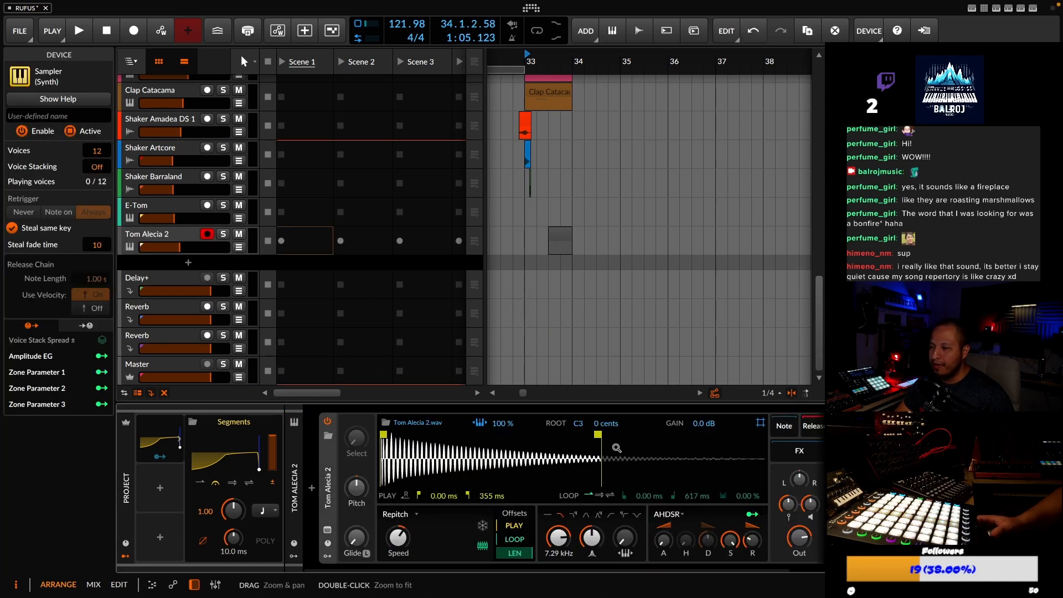
drag(526, 438, 530, 438)
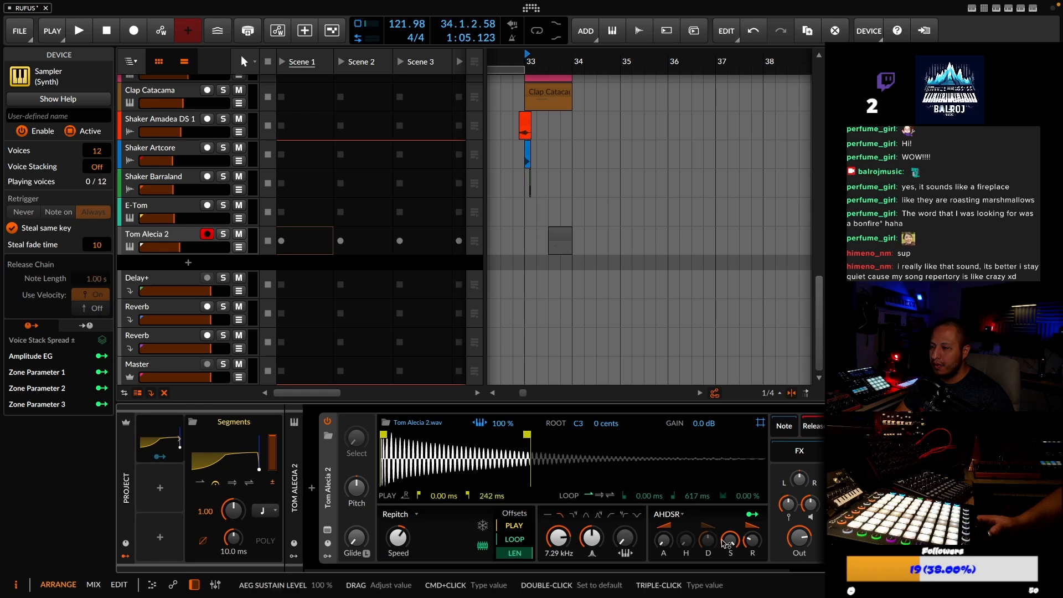
Switch the Tom Alecia 2 sampler's envelope to Shot, set its fade-out to 199 ms and listen from bar 33
click(668, 515)
click(670, 543)
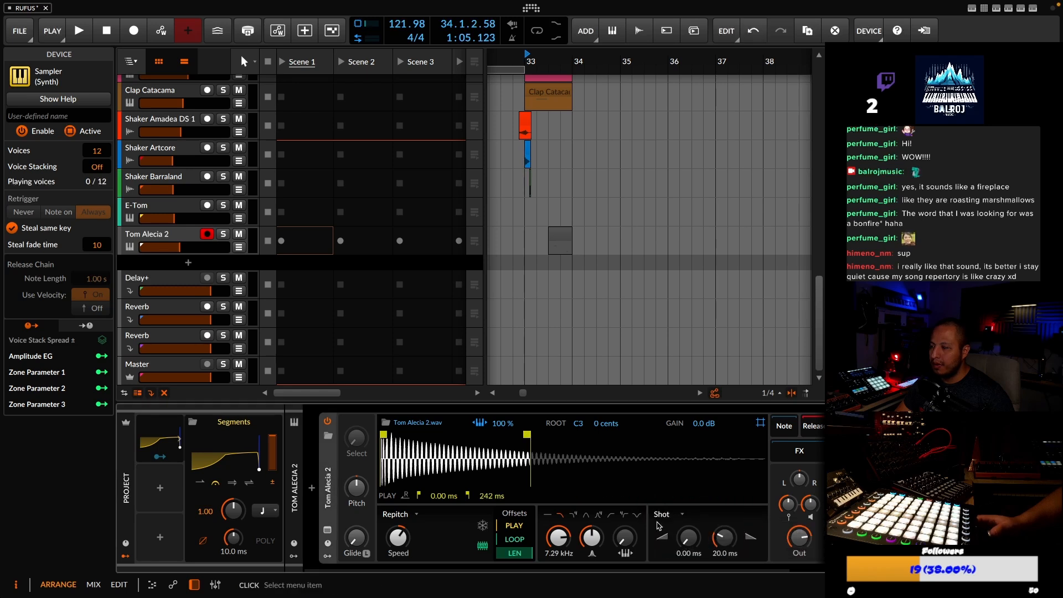
drag(724, 542, 727, 543)
key(space)
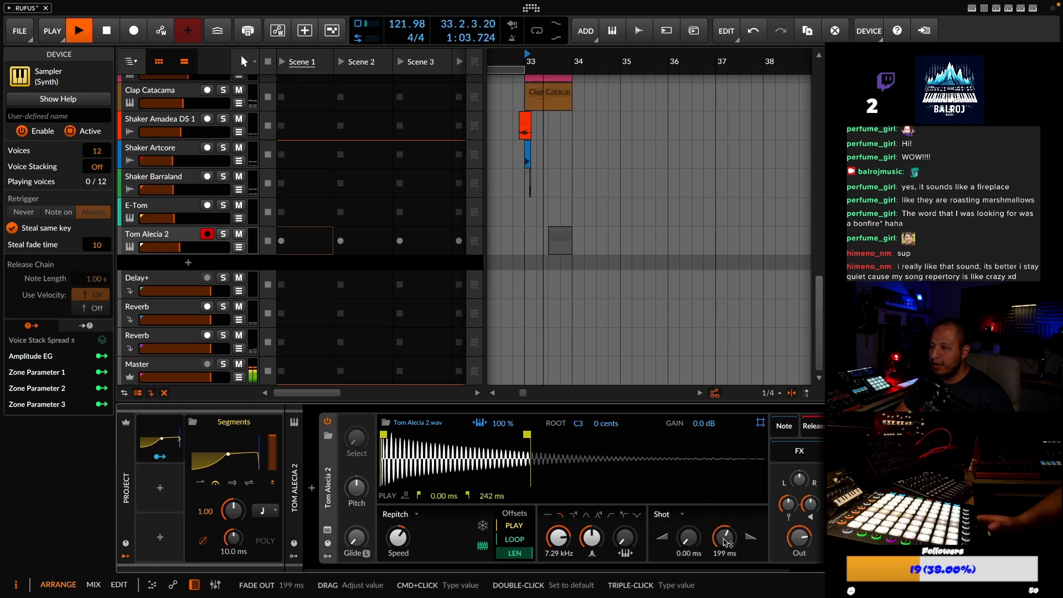
key(space)
key(space)
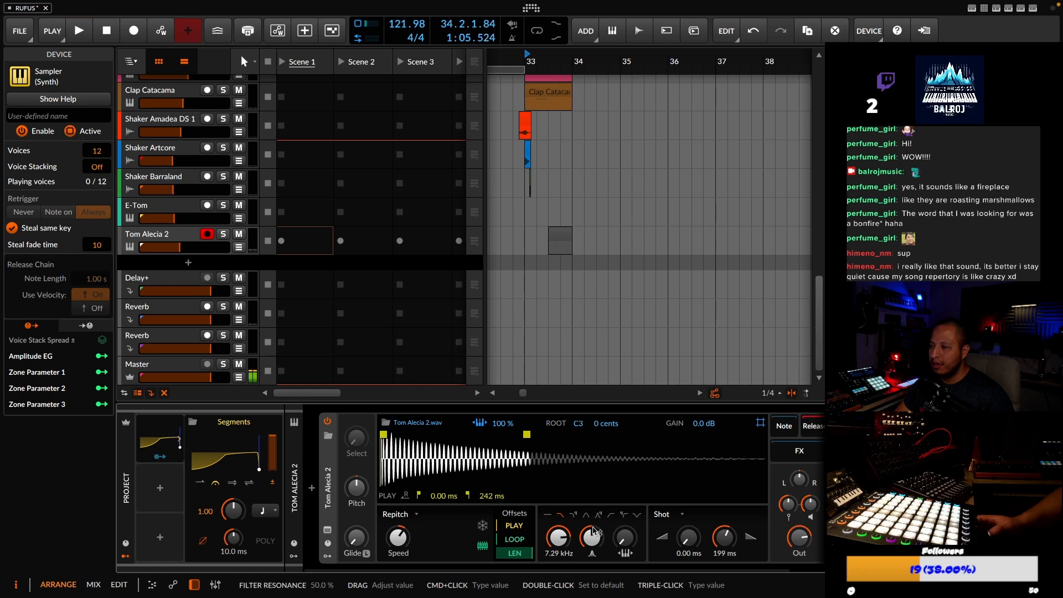
Play the soloed Rüfüs reference from bar 33, then unsolo it and play the mix with the shortened tom
scroll(231, 164, up, 6)
key(space)
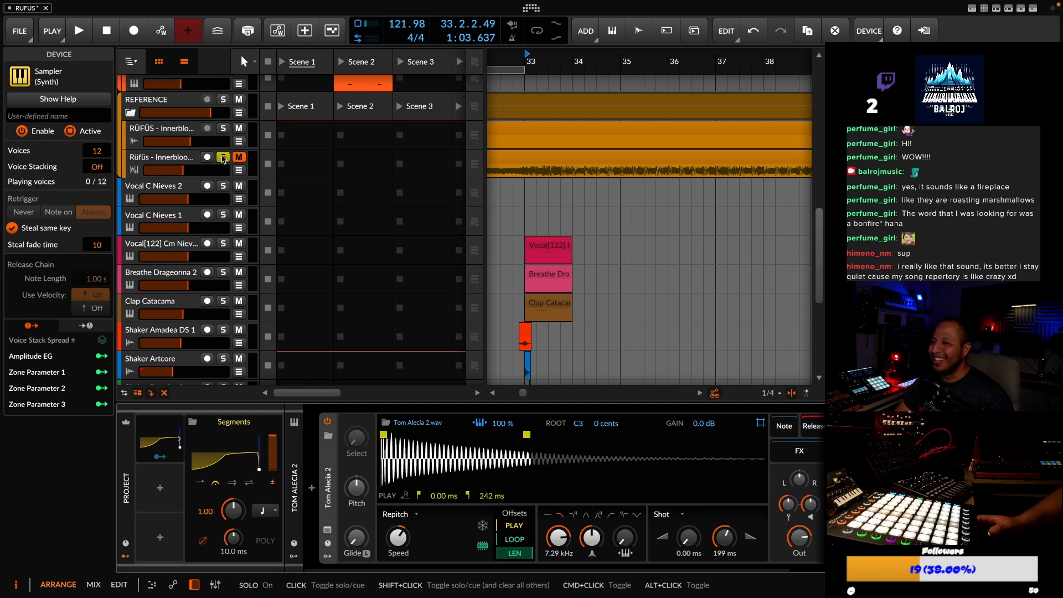
key(space)
scroll(348, 276, down, 6)
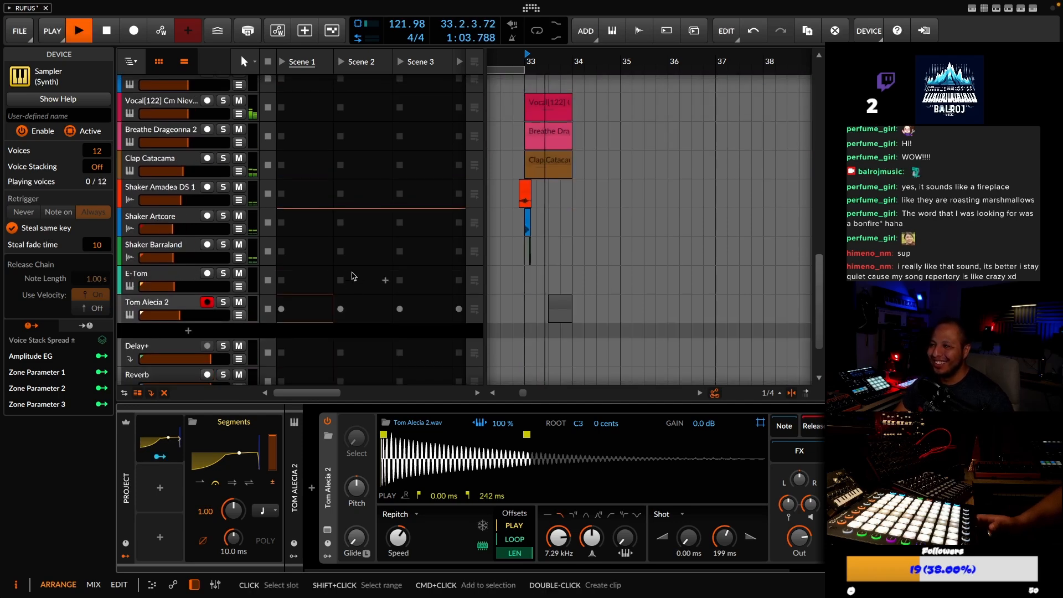
key(space)
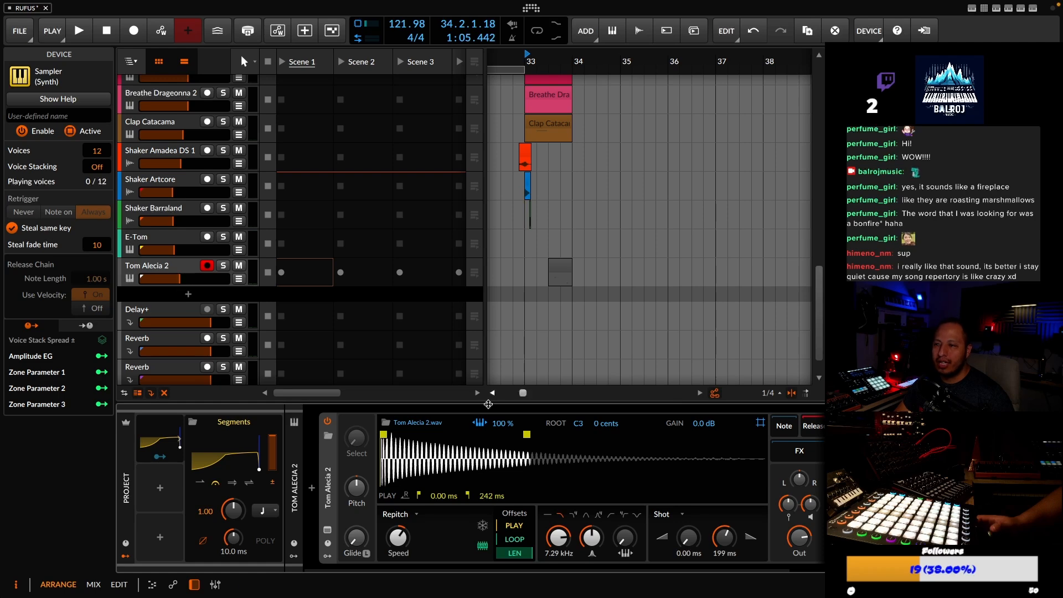
Set the Tom Alecia 2 sampler's fade-out to 215 ms, and solo the Rüfüs reference to hear it from bar 33
drag(726, 542, 727, 538)
scroll(540, 287, up, 10)
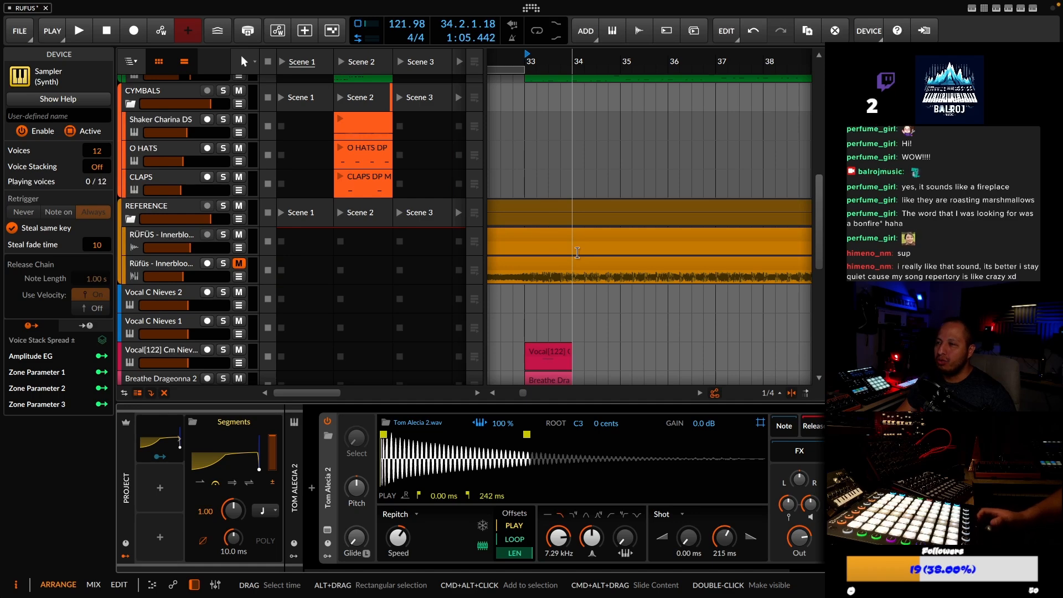
click(223, 262)
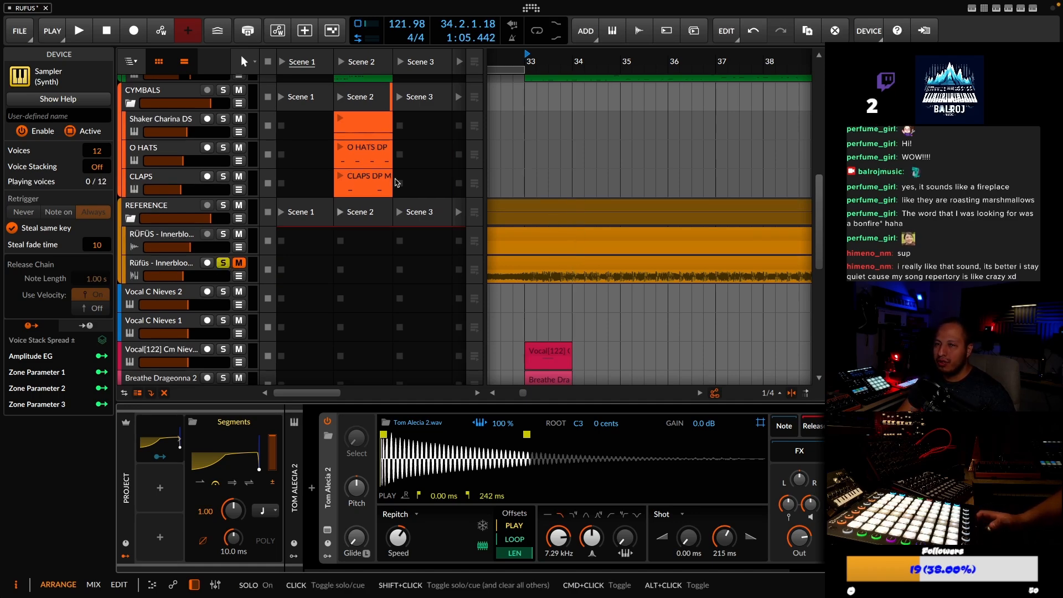
key(space)
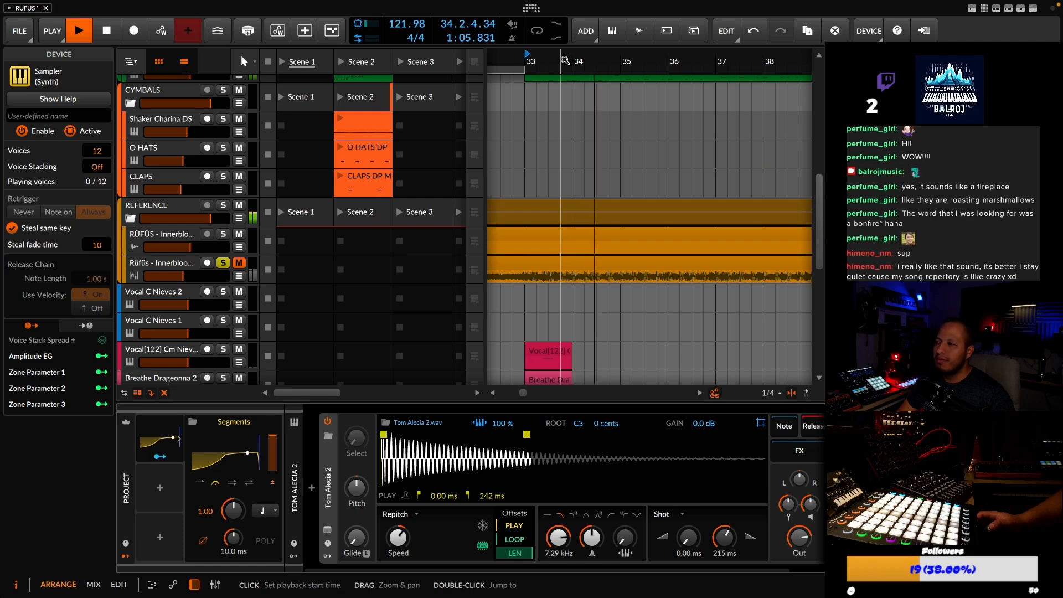
key(space)
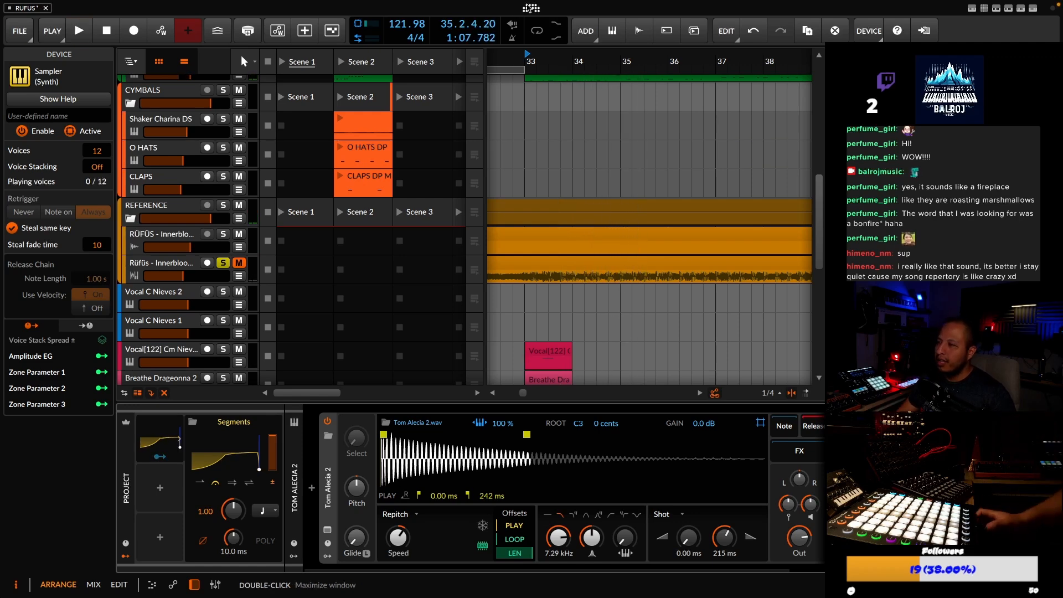
Listen briefly to the soloed Rüfüs reference from bar 35
scroll(559, 145, down, 1)
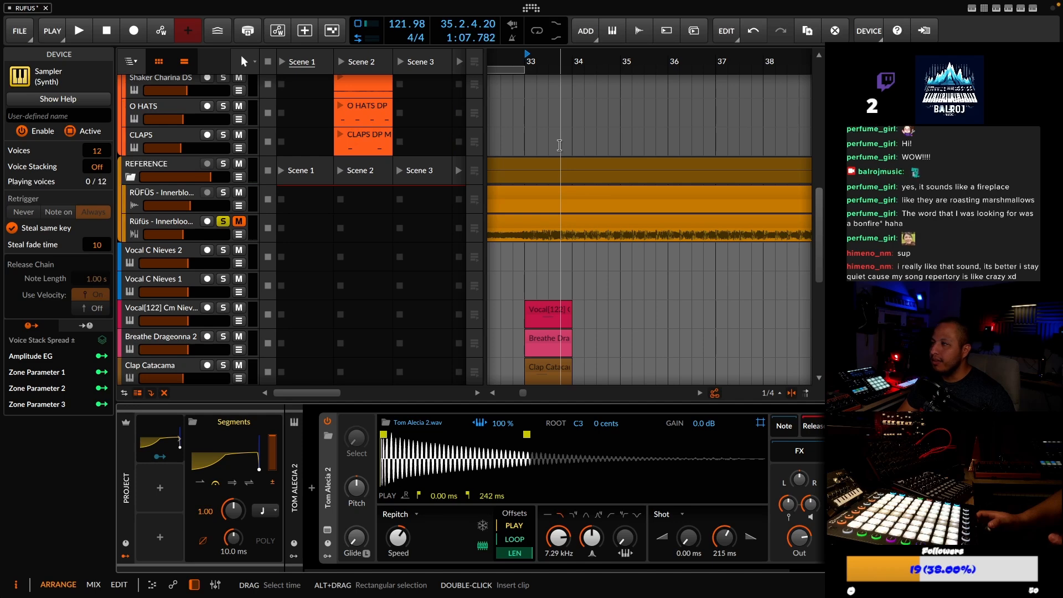
scroll(559, 145, down, 6)
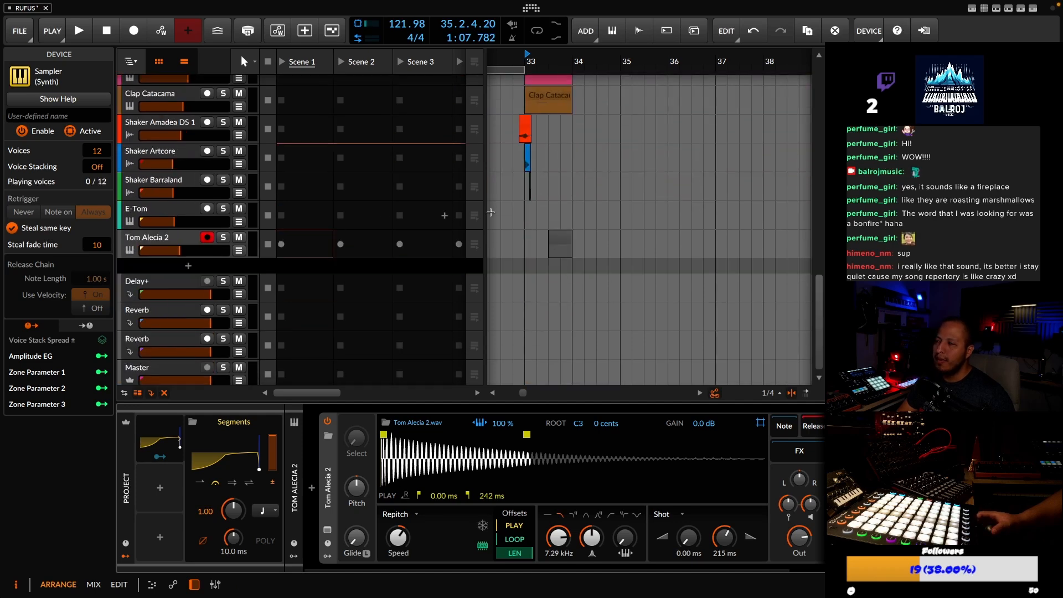
scroll(581, 108, up, 10)
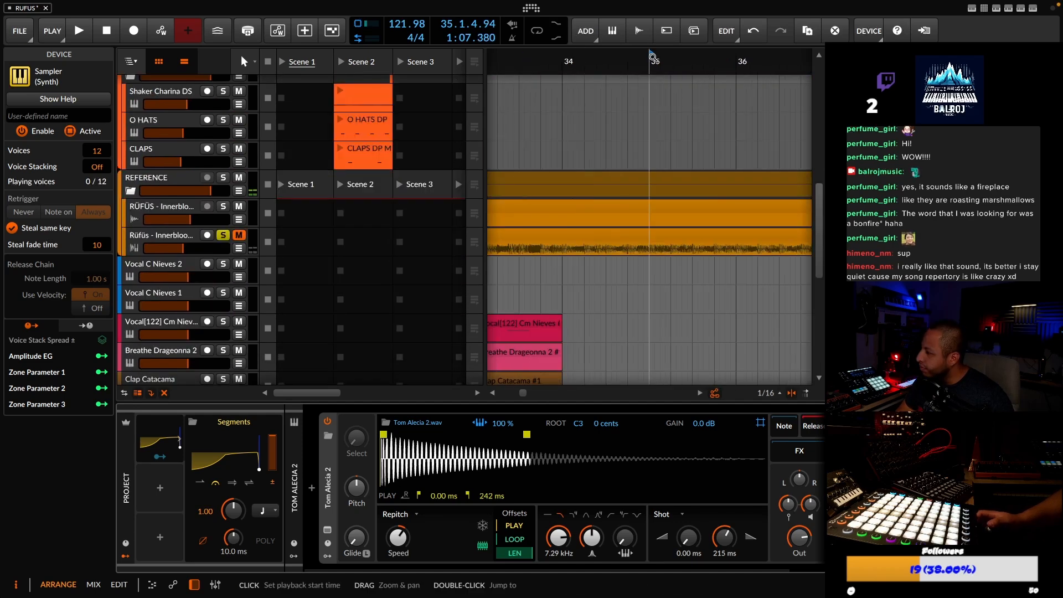
key(space)
key(space)
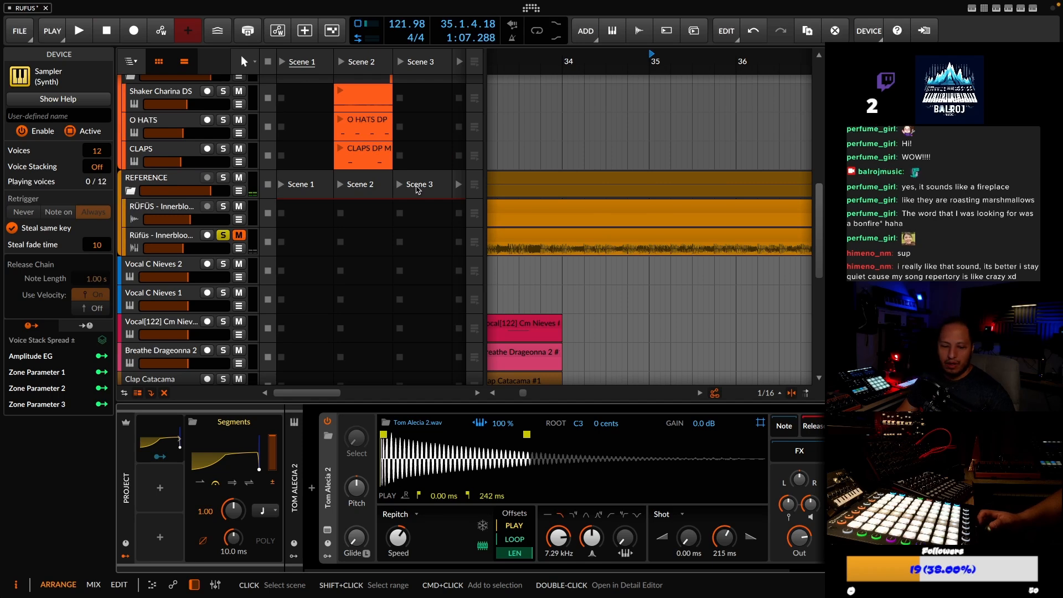
Add an instrument track with Polysynth below the Tom Alecia 2 track and solo it
scroll(404, 280, down, 6)
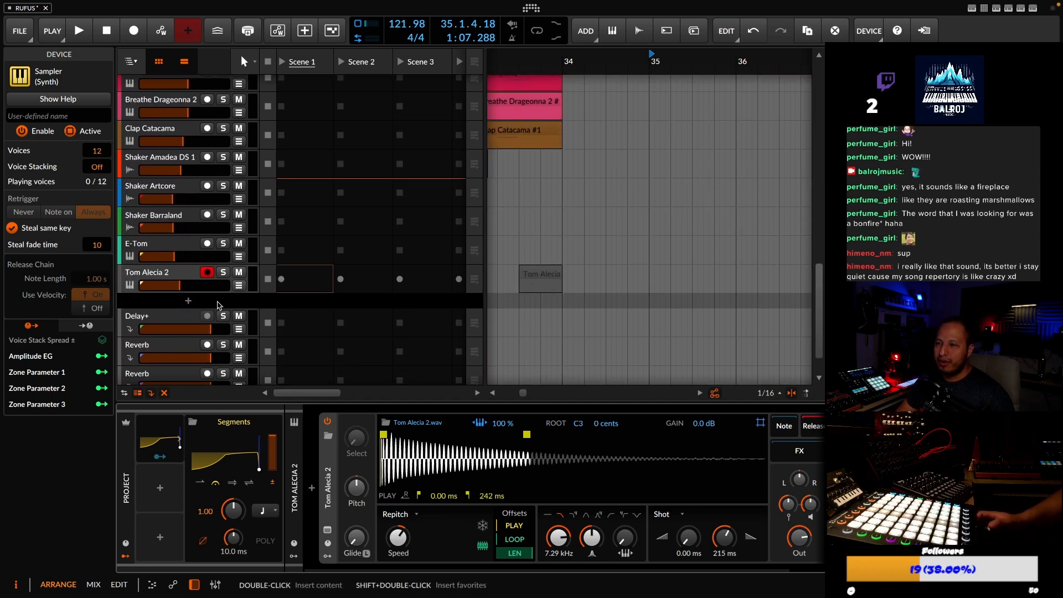
double_click(219, 305)
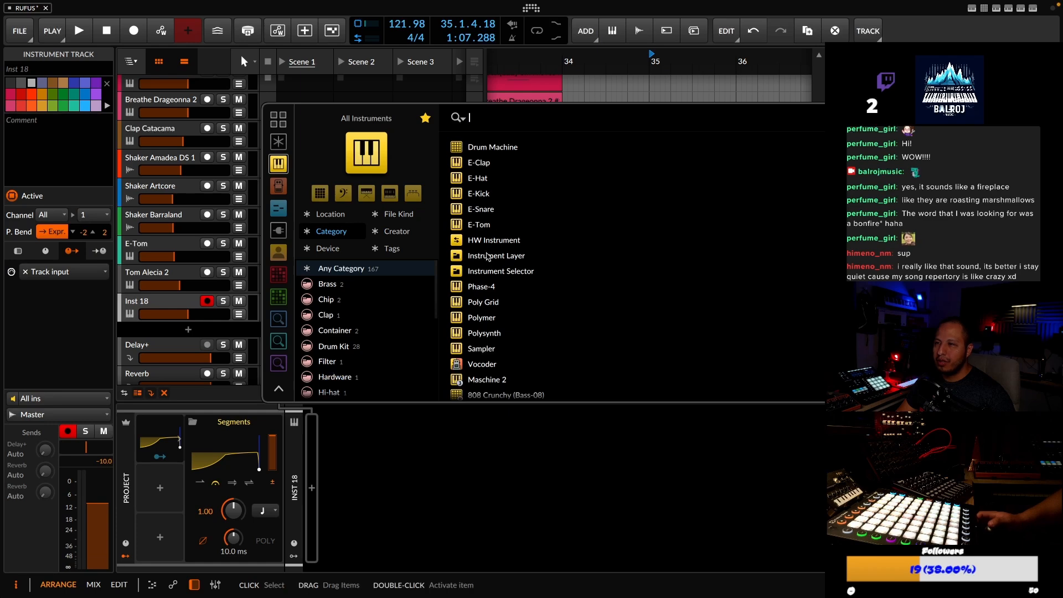
double_click(501, 334)
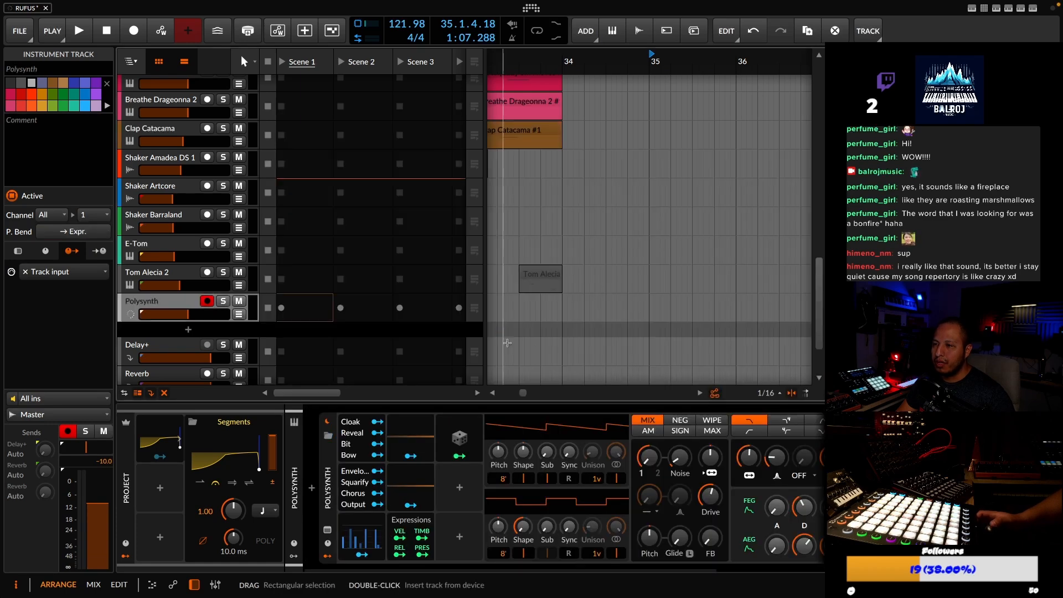
drag(673, 572, 747, 571)
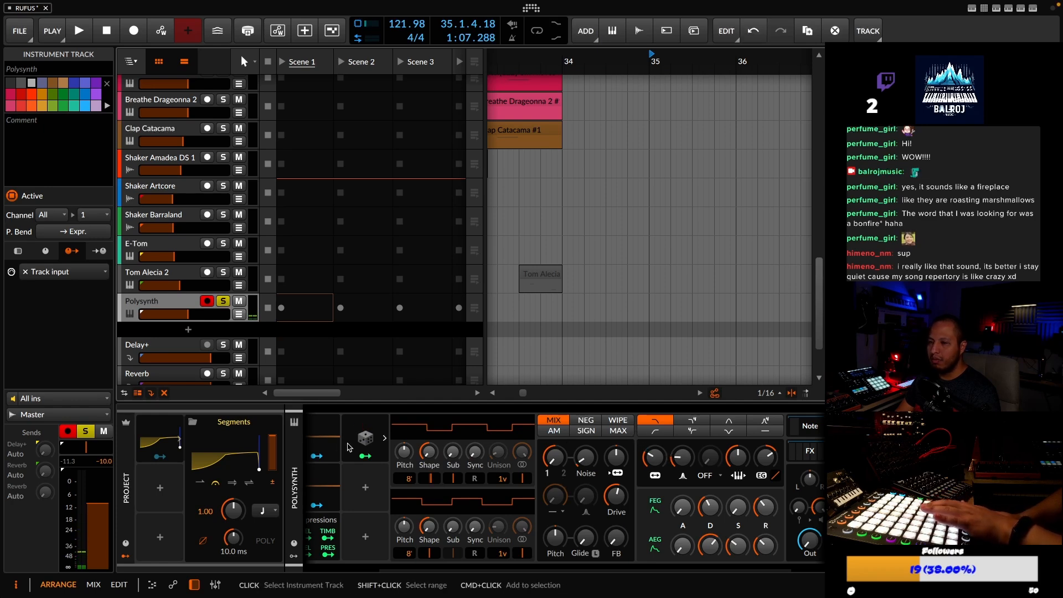
Deactivate the Polysynth's Random modulator and adjust the filter frequency
right_click(365, 437)
click(452, 461)
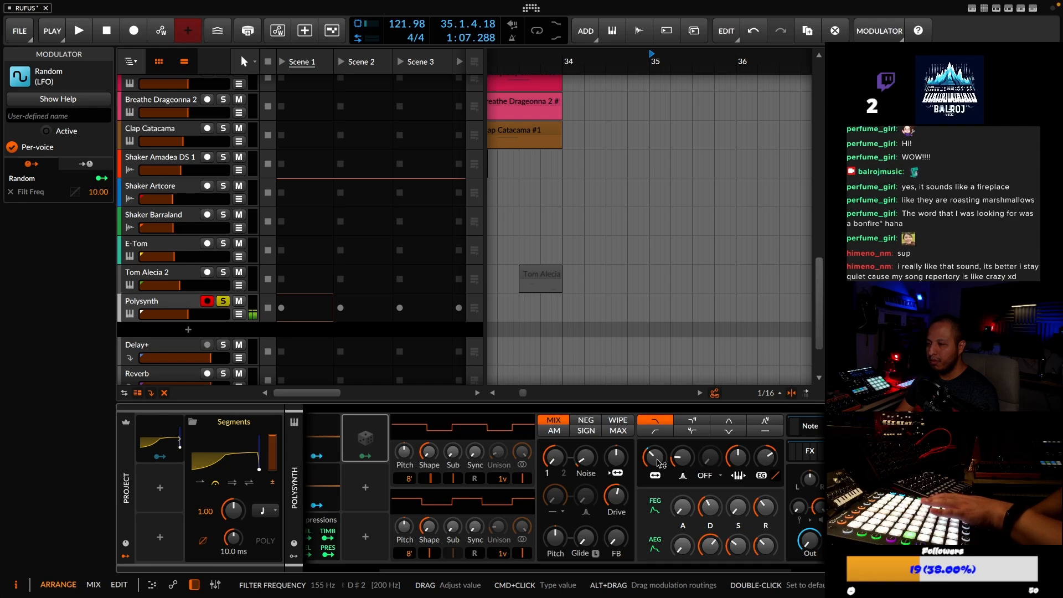
drag(658, 462, 658, 460)
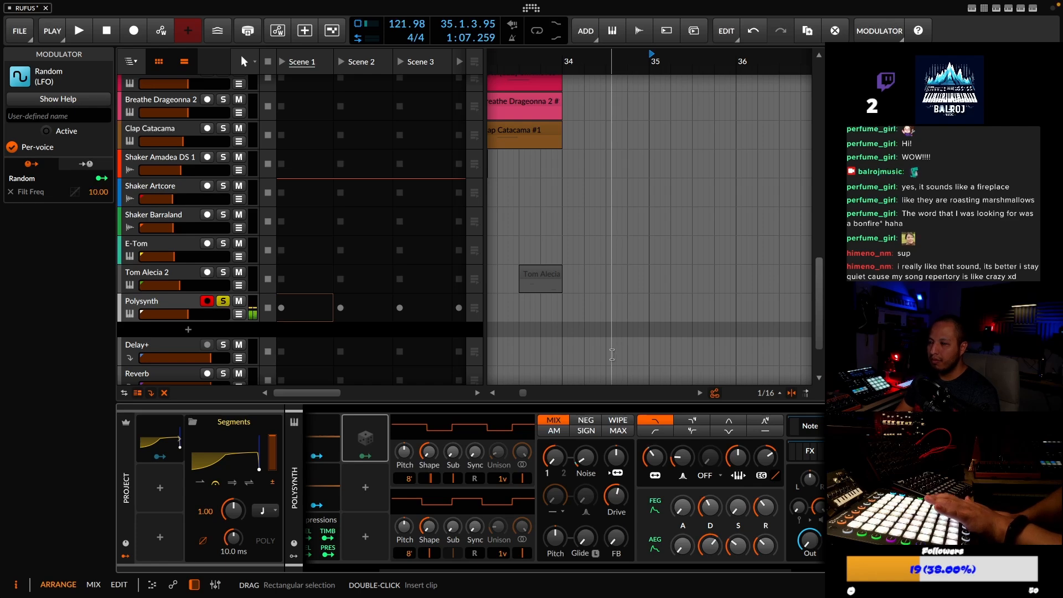
Check the options of the Polysynth's filter frequency and lengthen the amplitude envelope's decay
drag(579, 572, 645, 570)
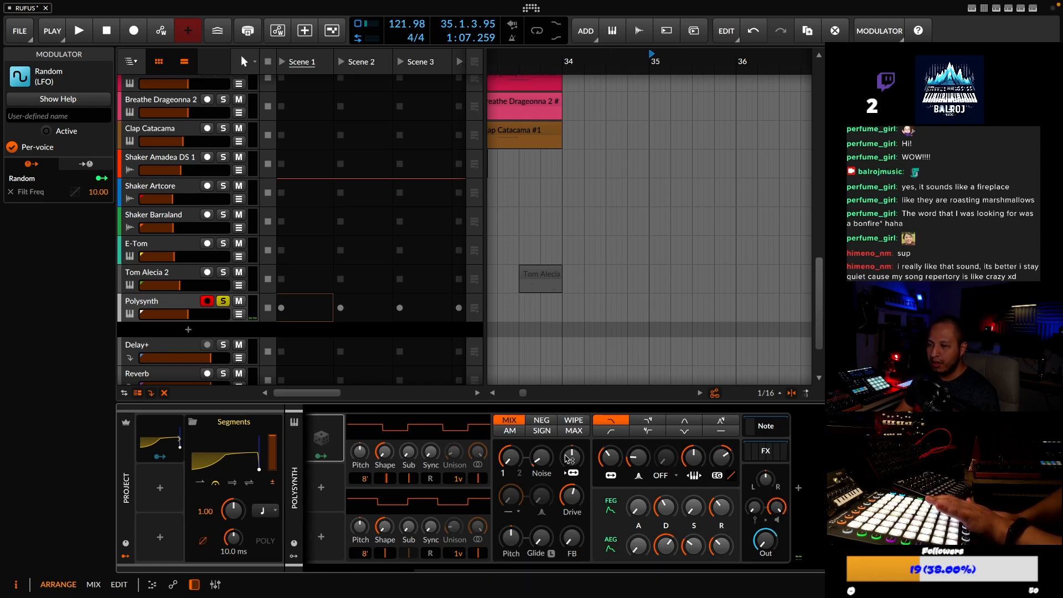
right_click(609, 460)
click(749, 571)
right_click(602, 463)
click(744, 581)
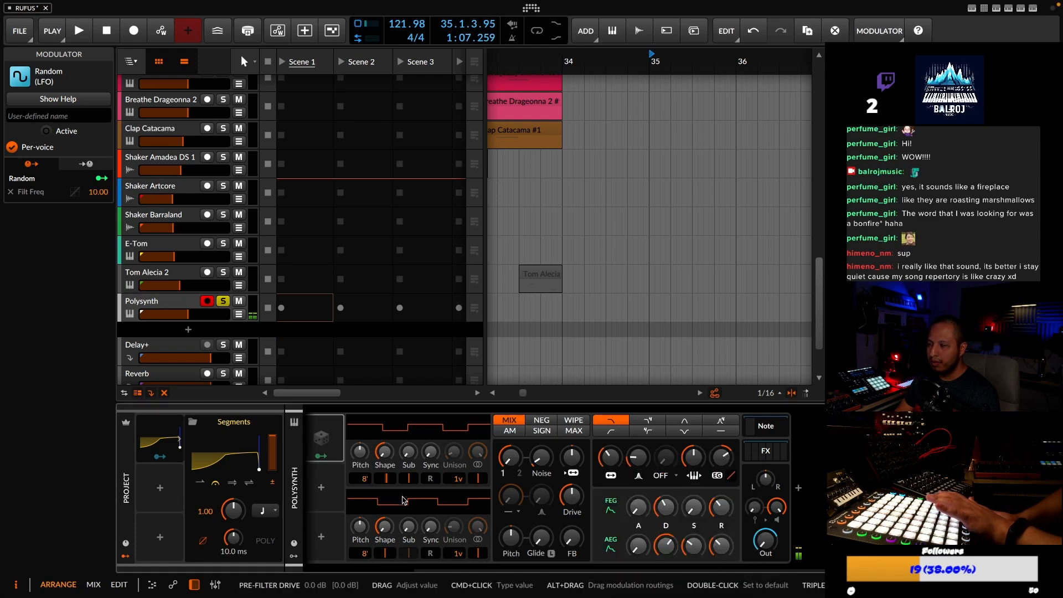
drag(666, 506, 665, 543)
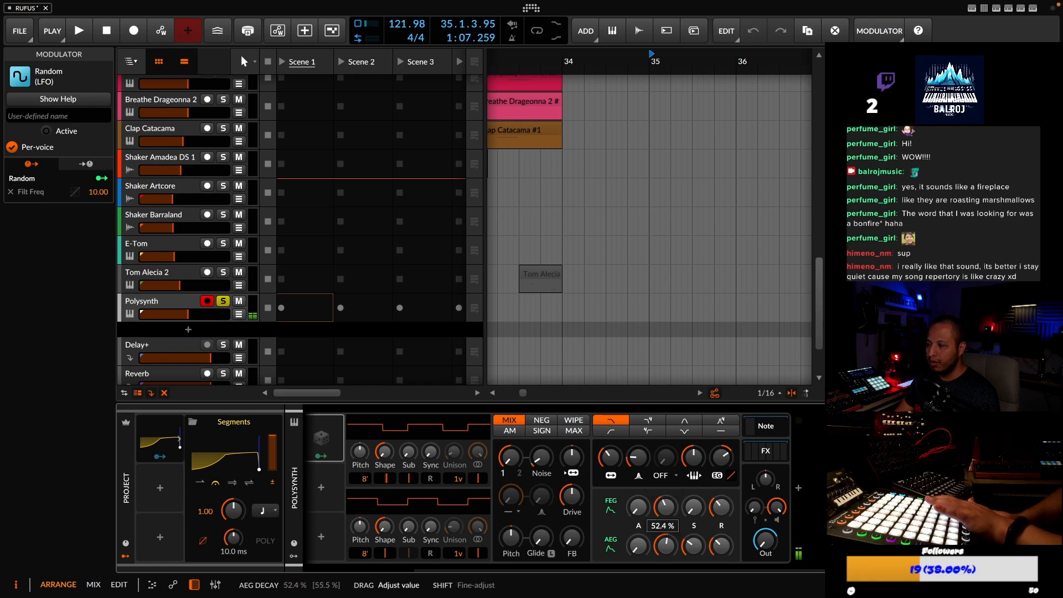
Open the Polysynth's FX chain and delete Sweep, EQ-5 and the other device ahead of the Oscilloscope
click(761, 451)
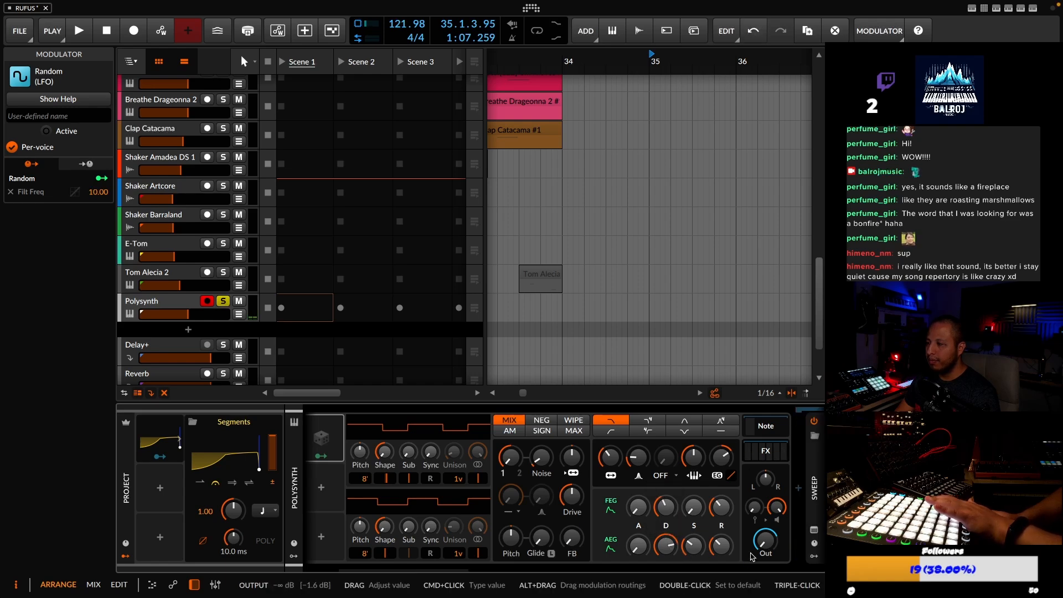
drag(565, 573, 495, 573)
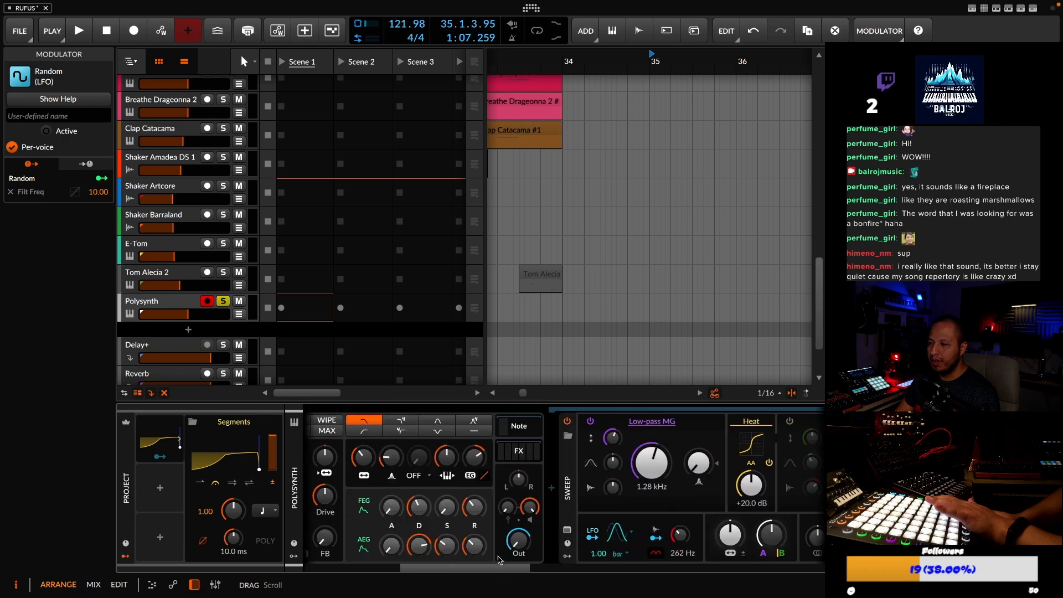
click(572, 491)
key(Delete)
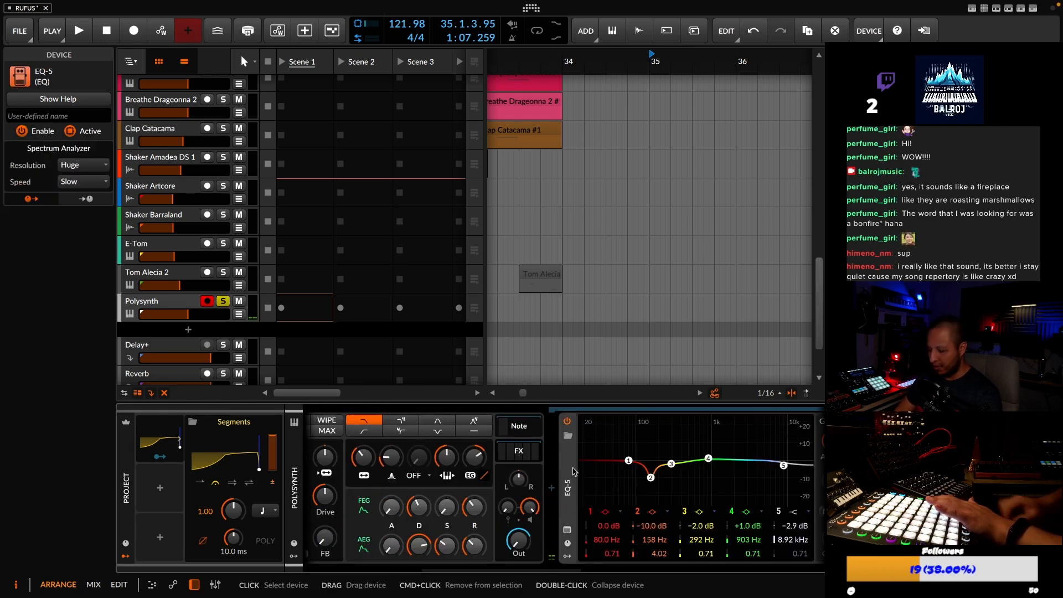
key(Delete)
key(Delete)
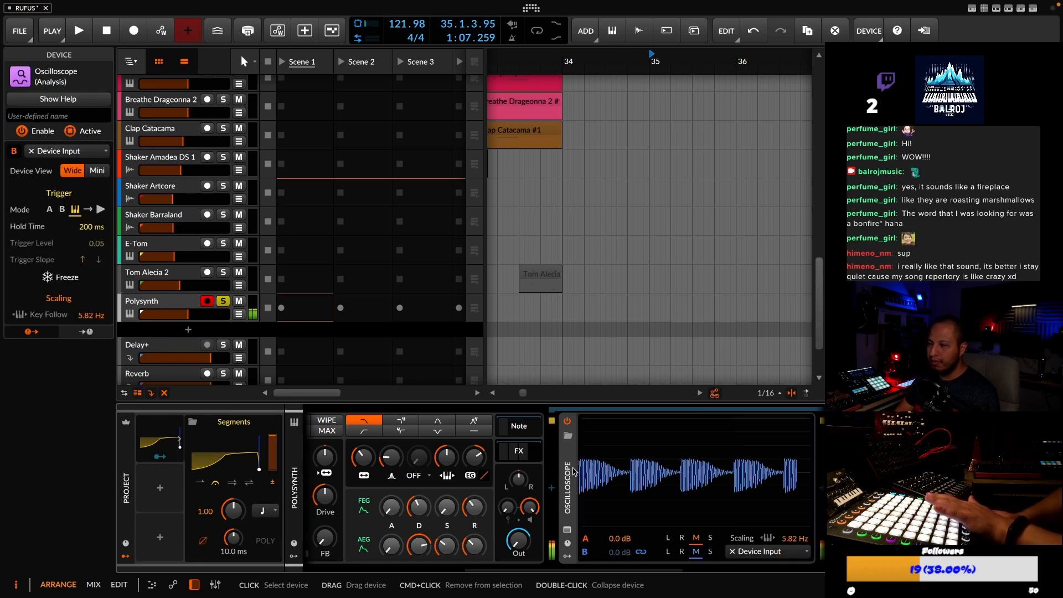
Insert a Delay+ device before the Oscilloscope in the Polysynth's FX chain
click(551, 488)
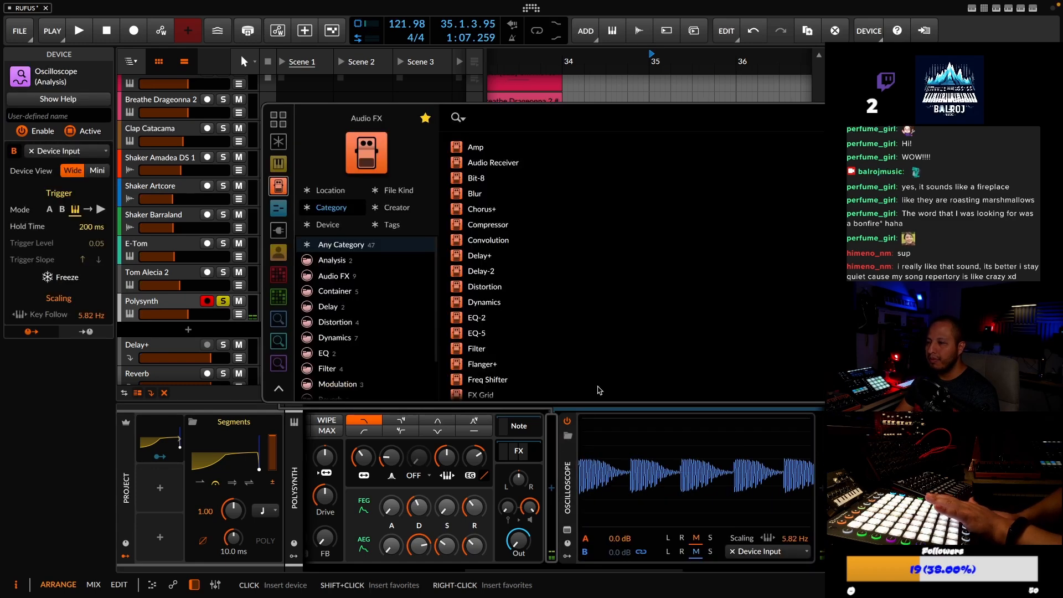
double_click(495, 256)
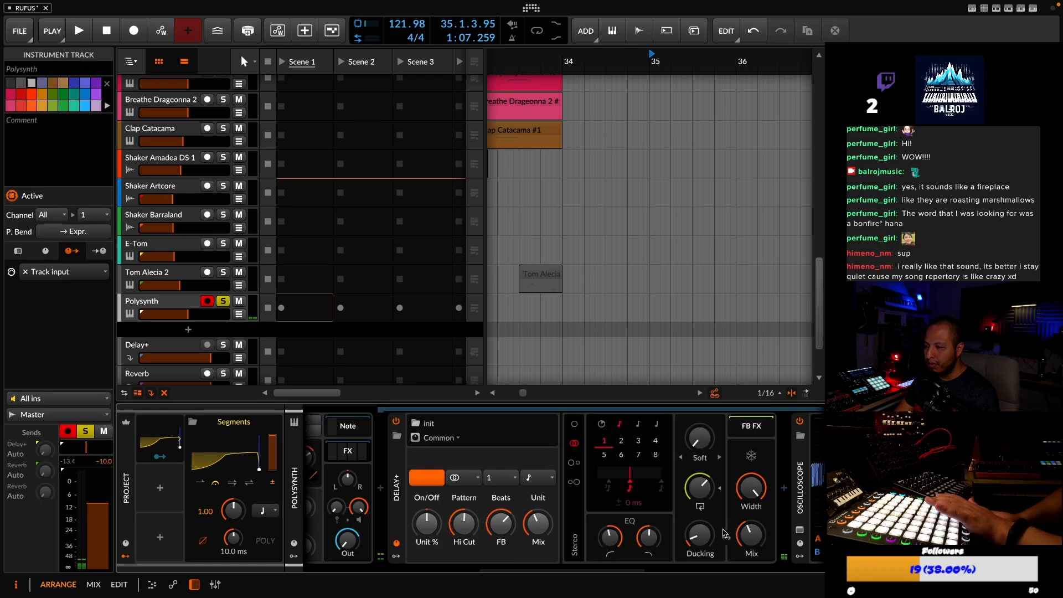
scroll(704, 543, down, 5)
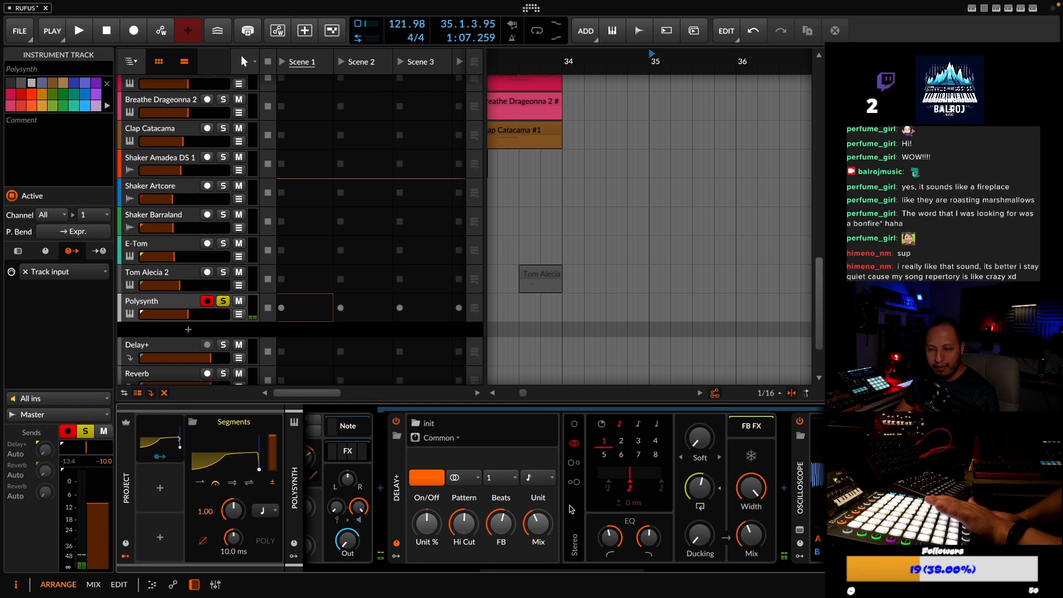
Set the pulse width of the Polysynth's oscillator 1 to about 71% and adjust the filter frequency and resonance
click(443, 571)
drag(714, 458, 714, 455)
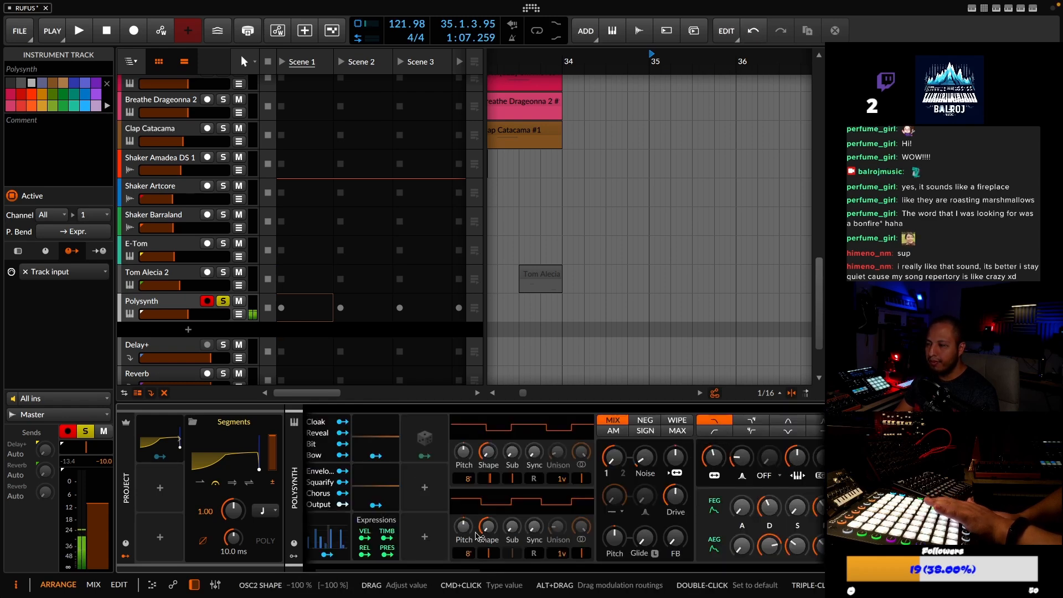
drag(487, 452, 488, 448)
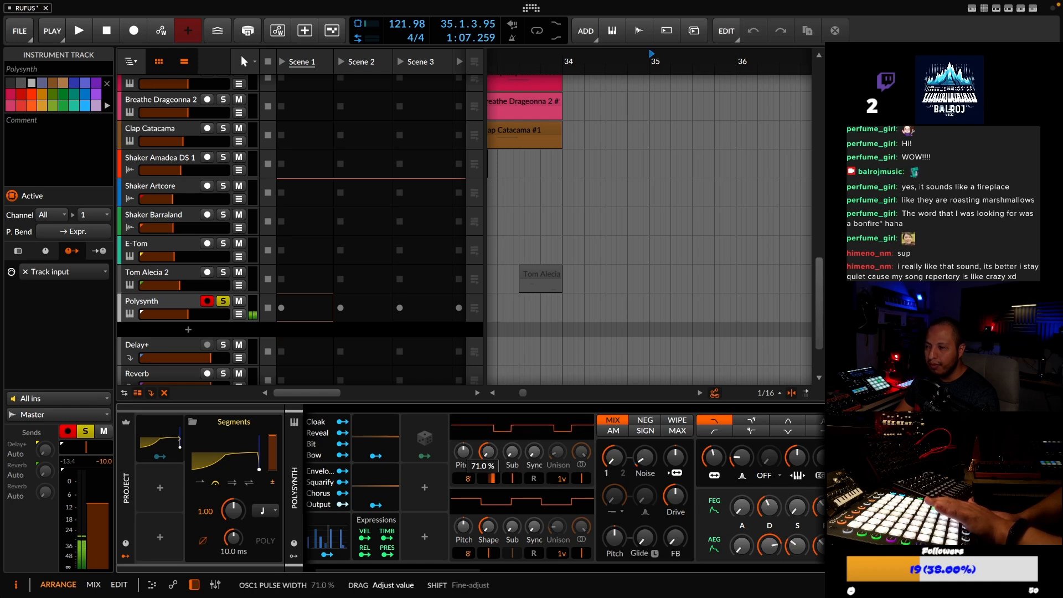
drag(714, 456, 713, 464)
drag(740, 456, 713, 454)
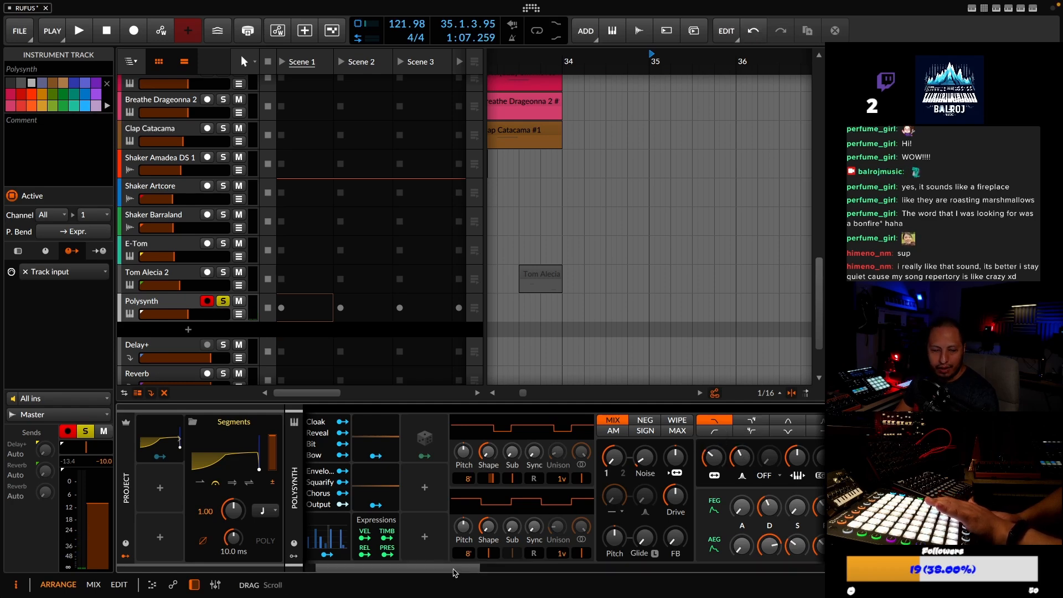
Adjust the Polysynth's filter response and envelope decay, lower the amplitude envelope's sustain and set its release to 21.6%
drag(454, 572, 540, 573)
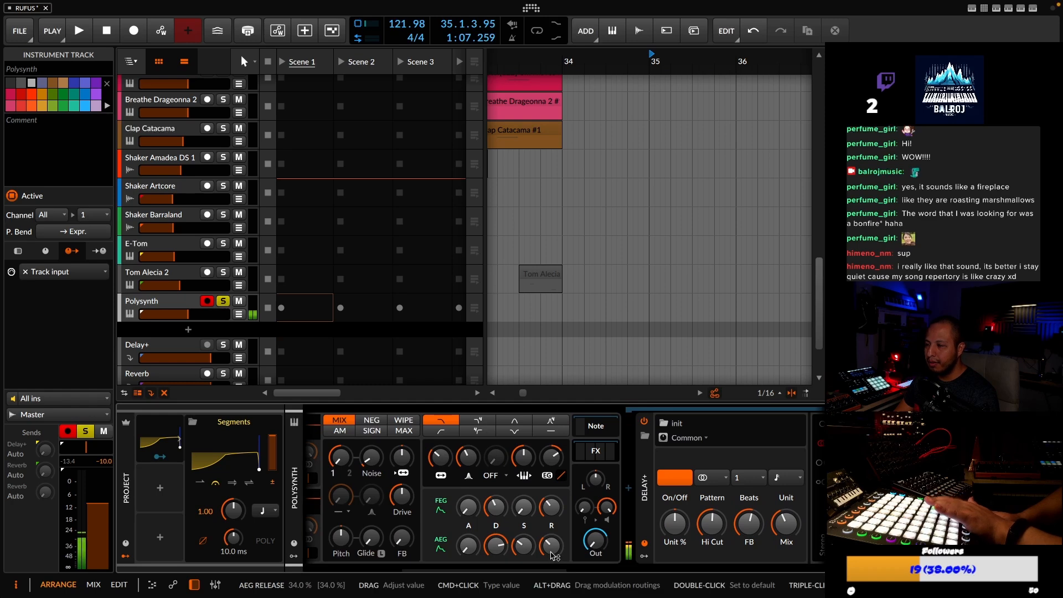
drag(523, 456, 522, 455)
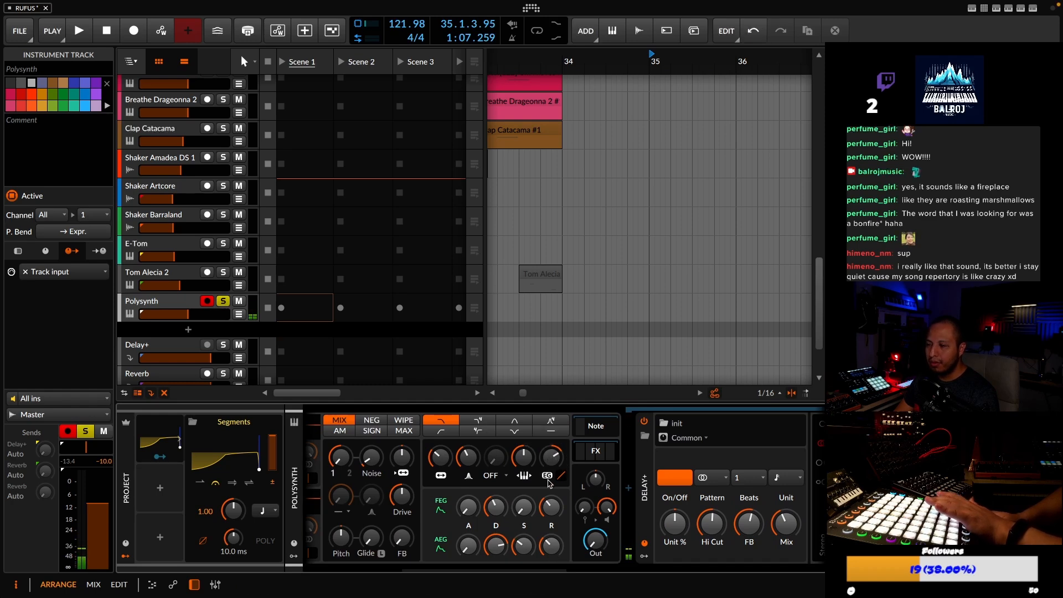
drag(495, 507, 495, 506)
drag(440, 456, 440, 456)
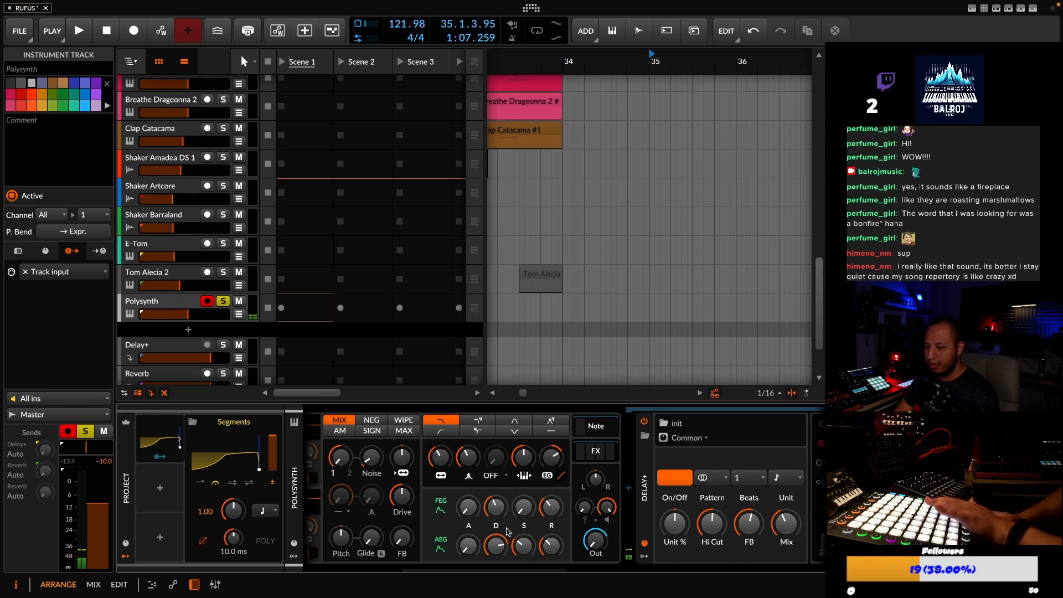
mouse_move(522, 545)
mouse_down()
mouse_move(522, 559)
mouse_move(529, 554)
mouse_up()
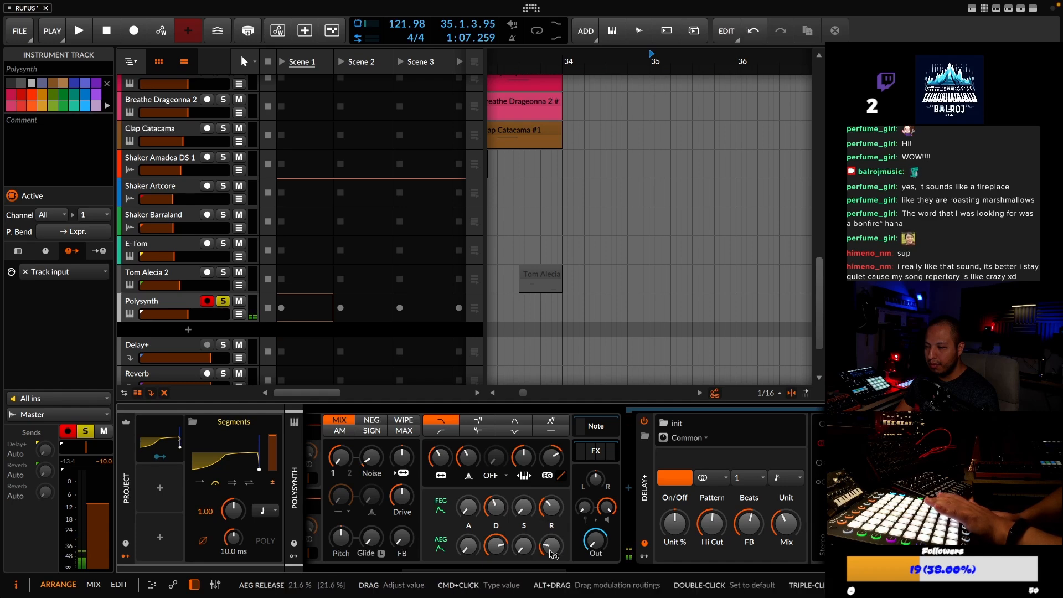
Delete both Kickstart 2 devices after the Oscilloscope in the Polysynth's FX chain
drag(540, 569, 633, 559)
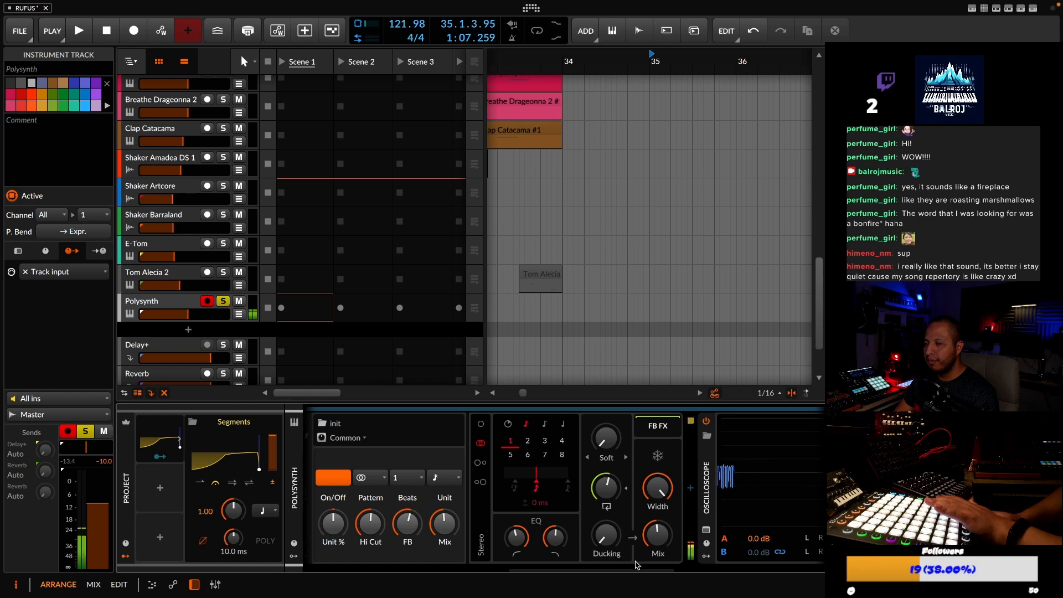
drag(635, 568, 782, 566)
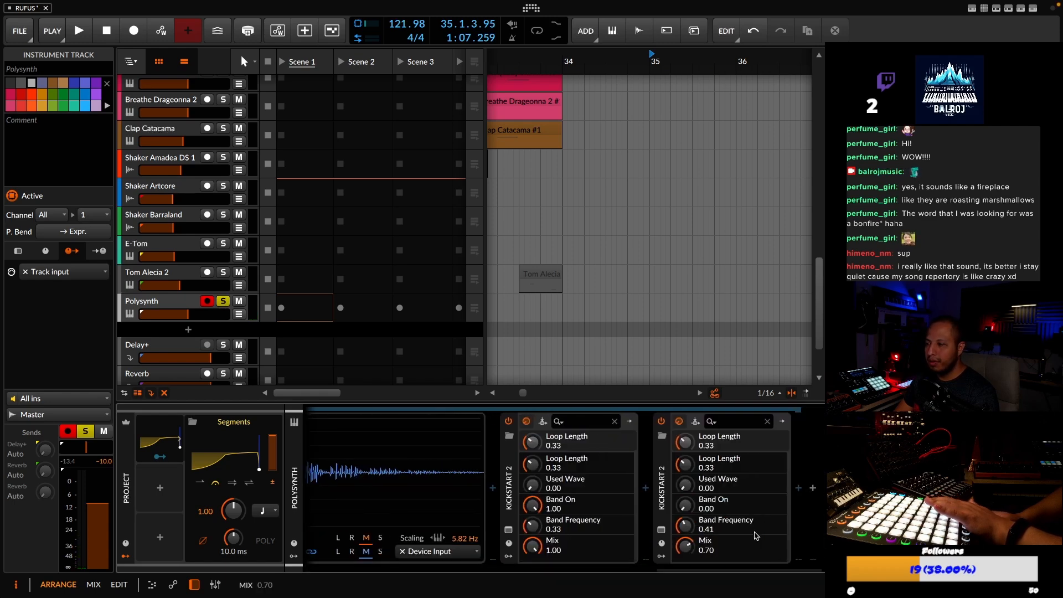
click(659, 484)
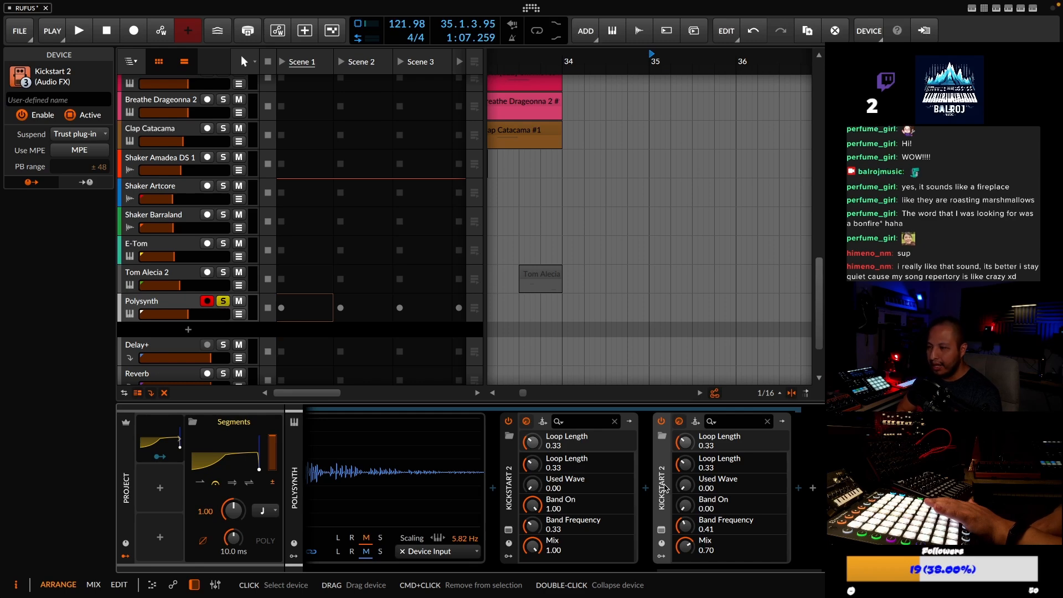
key(Delete)
key(Delete)
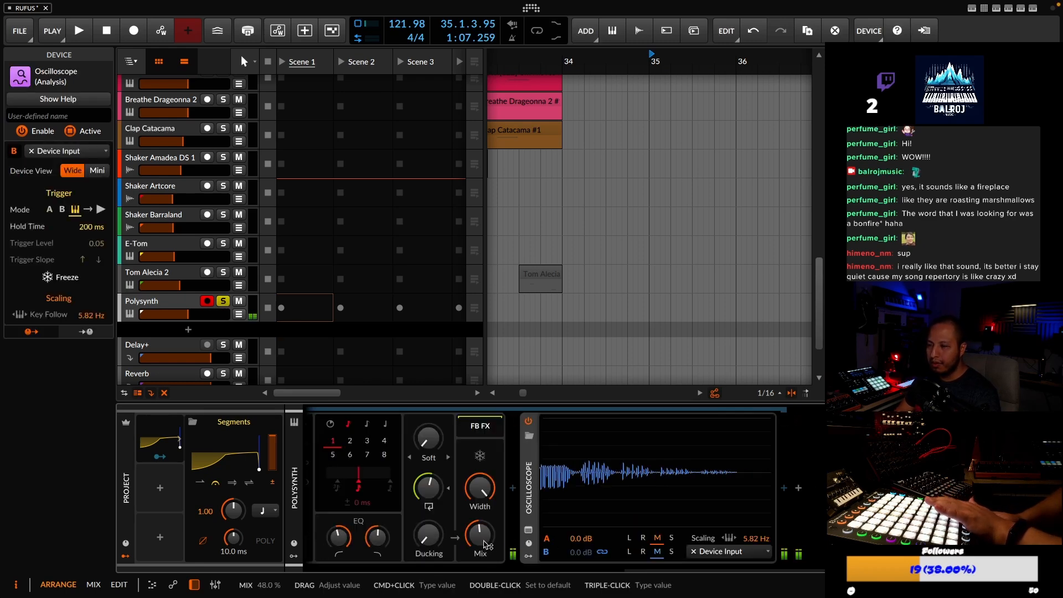
Fine-tune the Polysynth's filter envelope amount, audition it, and try a change to the sync of oscillator 1
click(564, 572)
drag(563, 572, 525, 572)
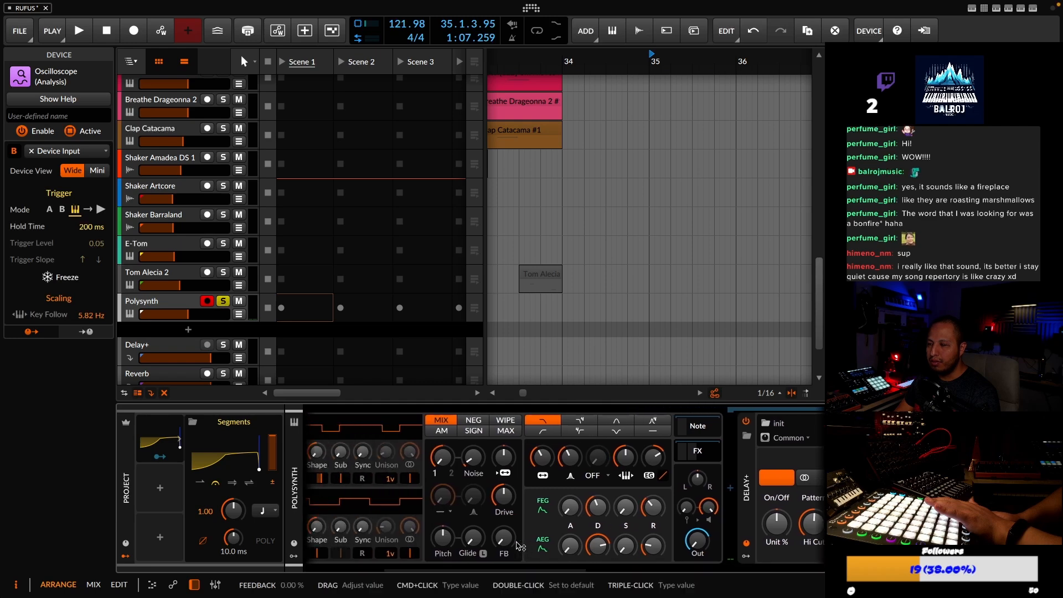
drag(653, 457, 653, 453)
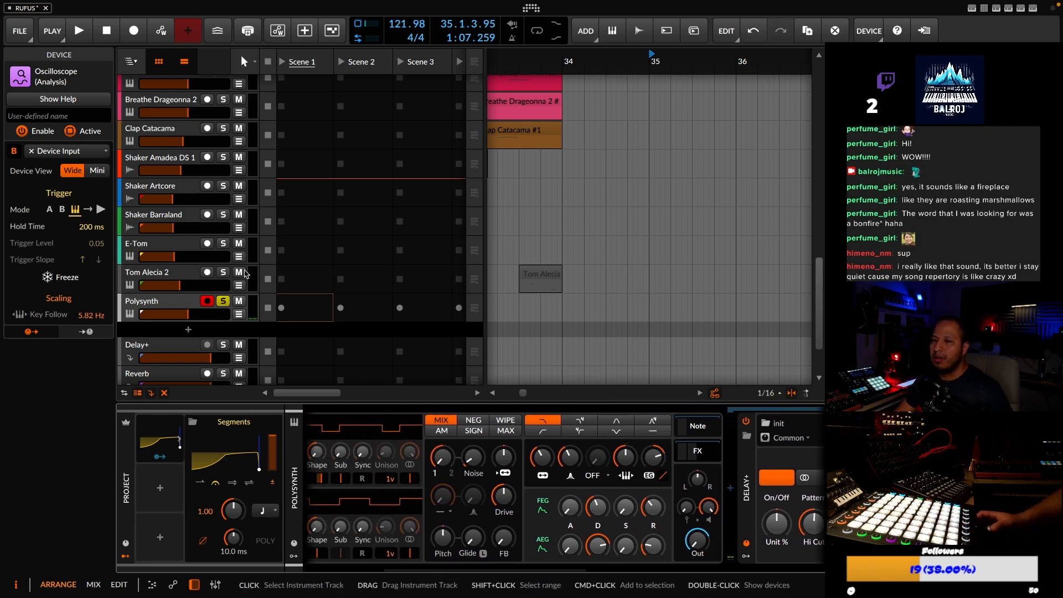
key(space)
key(space)
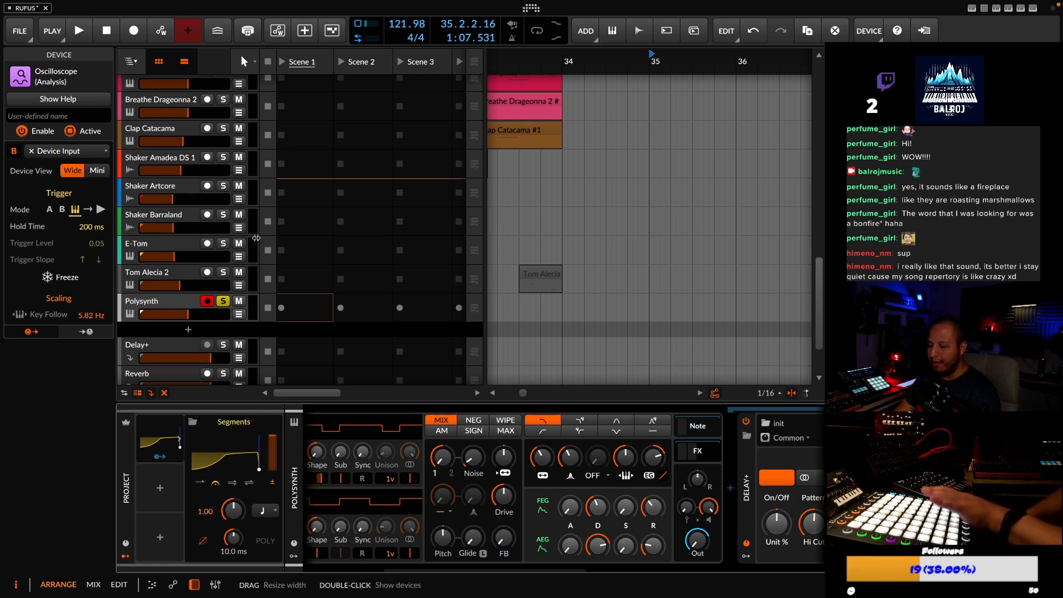
drag(444, 570, 360, 570)
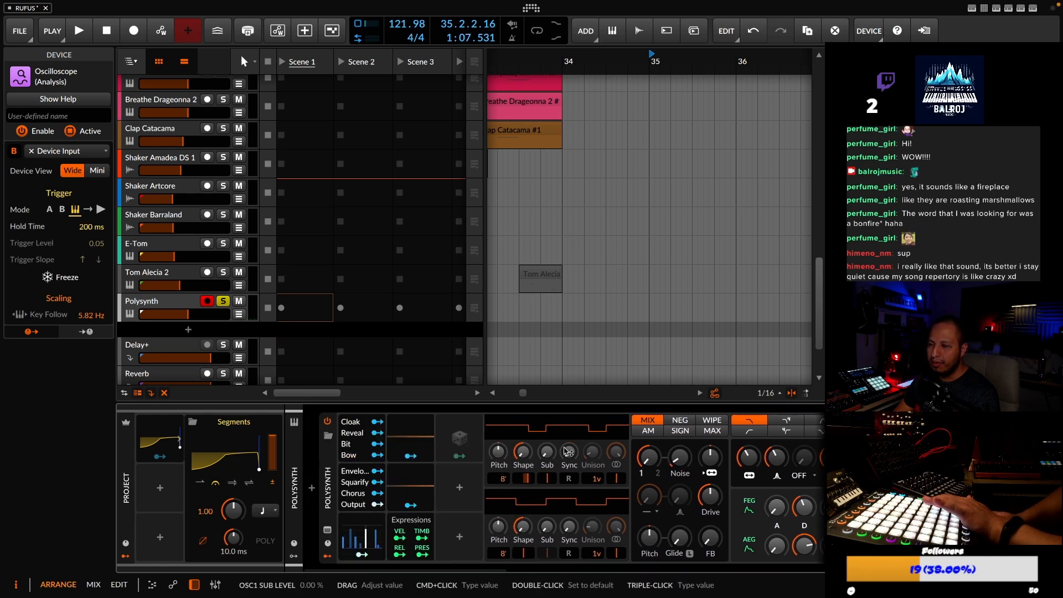
drag(571, 459, 571, 437)
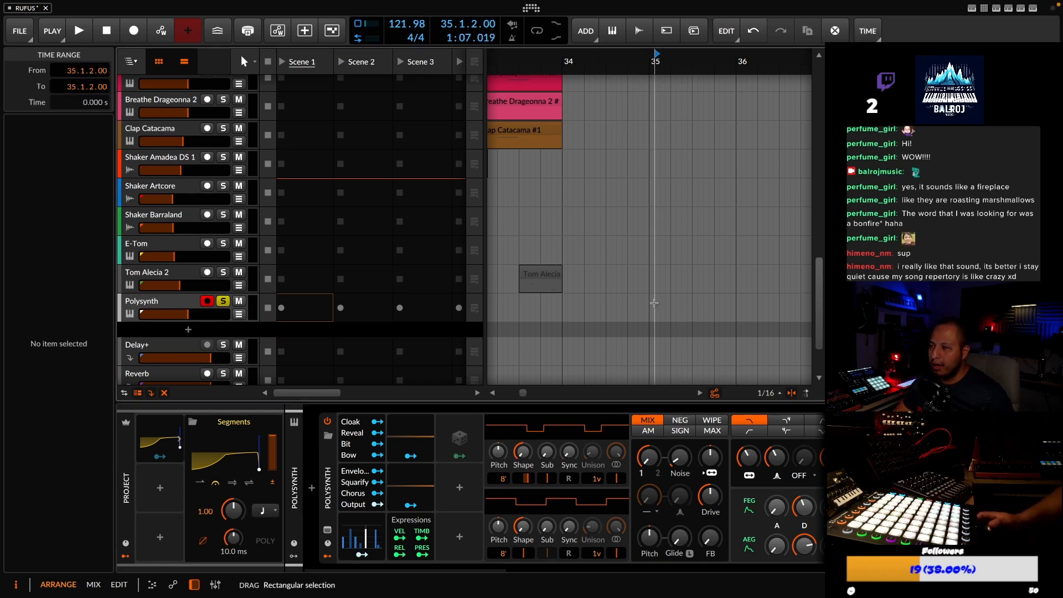
Insert a one-beat clip on the Polysynth track at bar 35 containing a single F2 note
double_click(654, 304)
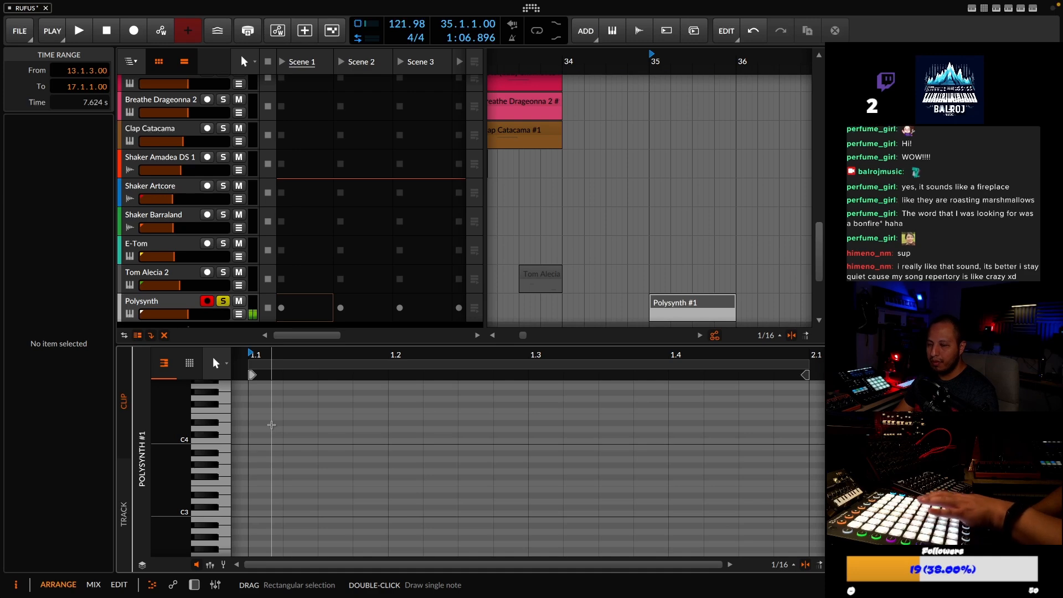
scroll(299, 482, down, 3)
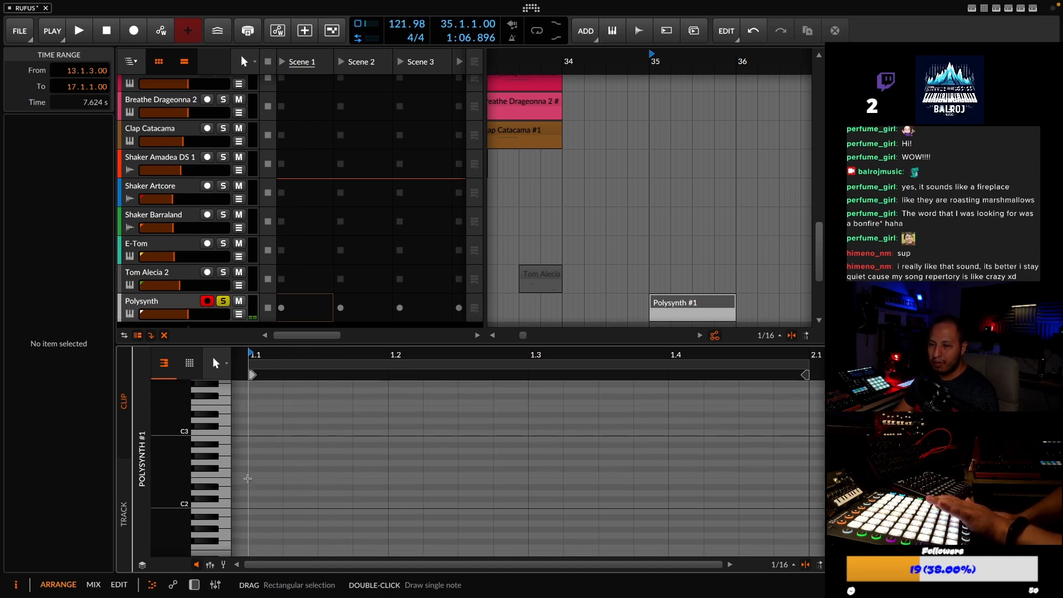
double_click(258, 476)
drag(281, 476, 385, 477)
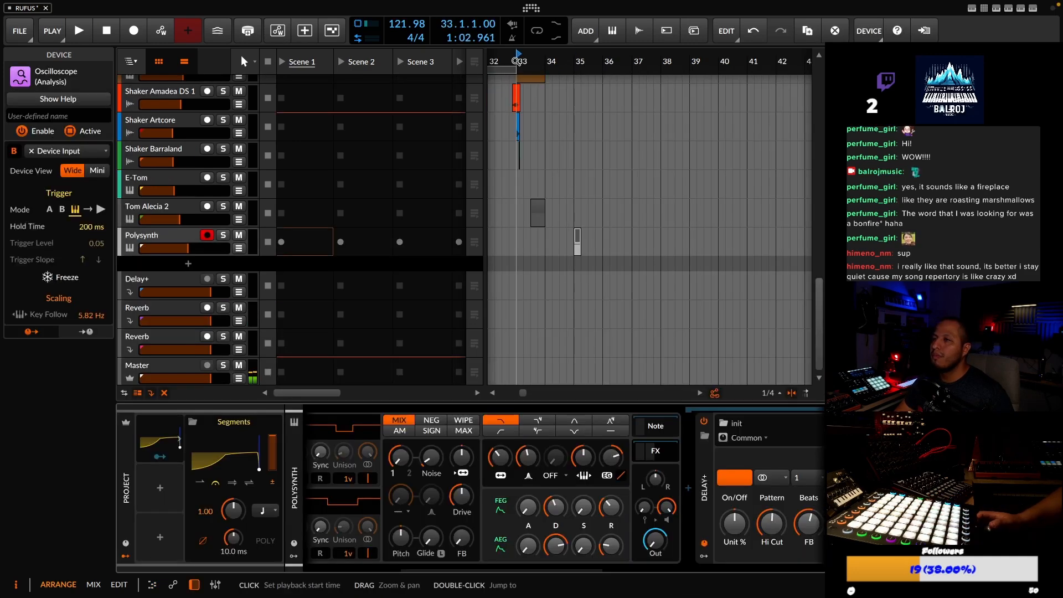
Play from bar 33 through the new Polysynth note and adjust the feedback and mix of its Delay+
key(space)
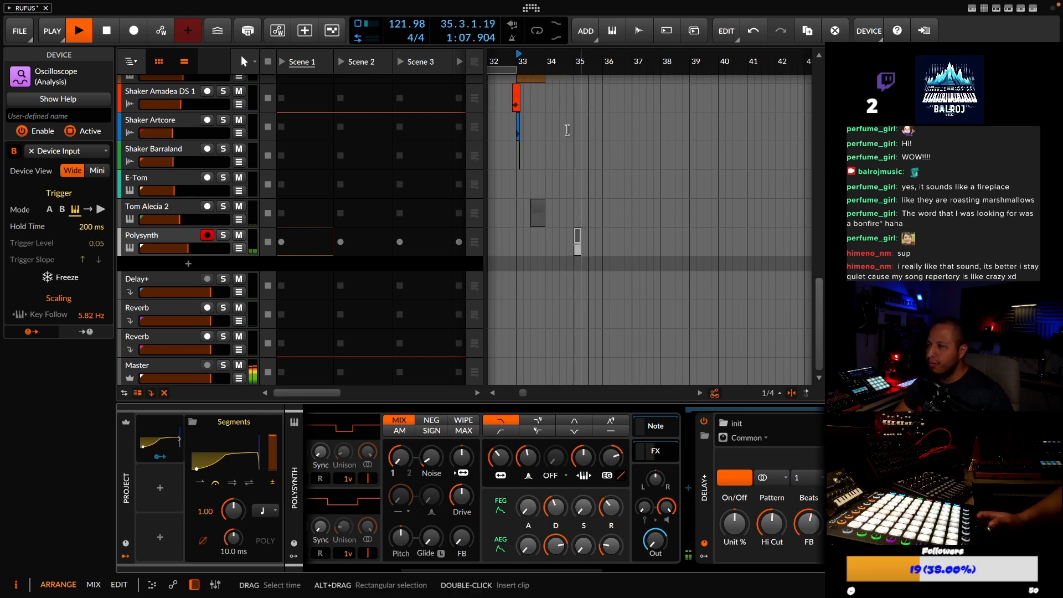
key(space)
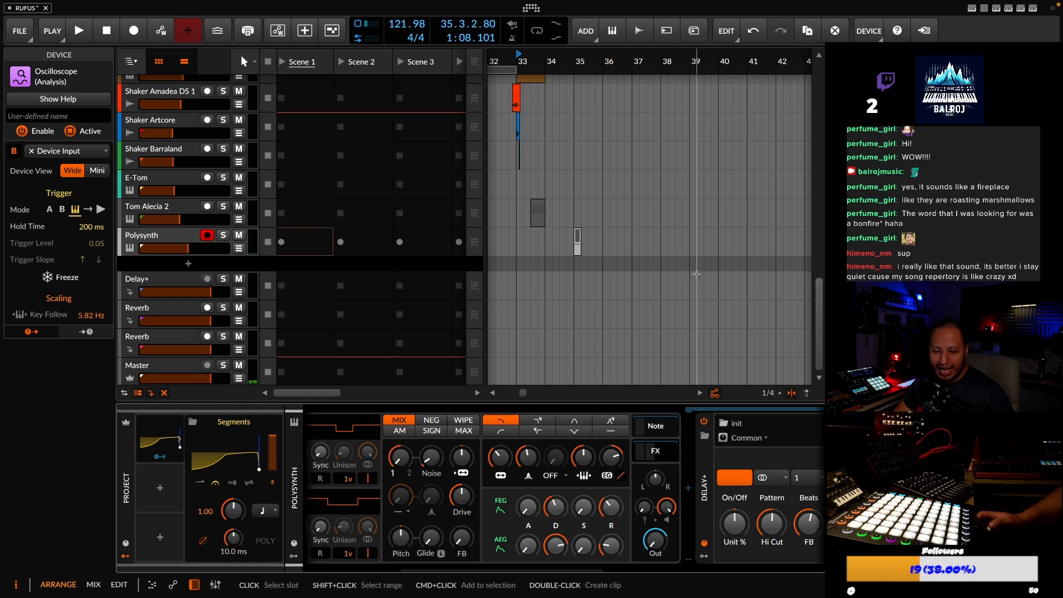
scroll(718, 543, down, 5)
drag(689, 488, 689, 480)
drag(740, 531, 687, 532)
key(space)
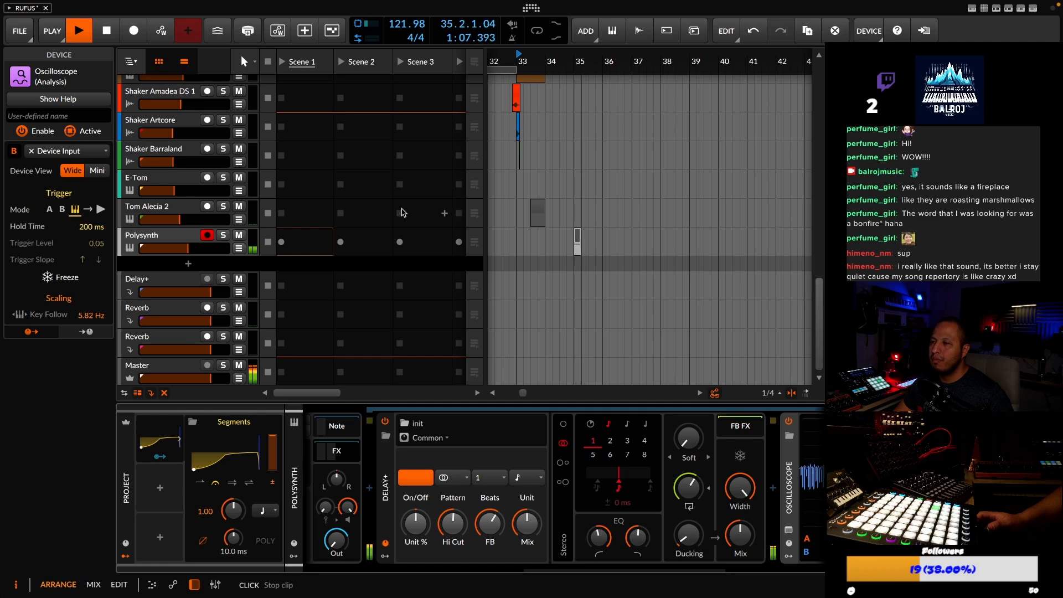
key(space)
Adjust the pulse width of the Polysynth's oscillator 1 to about 78% while repeatedly auditioning the note from bar 35
scroll(629, 455, up, 5)
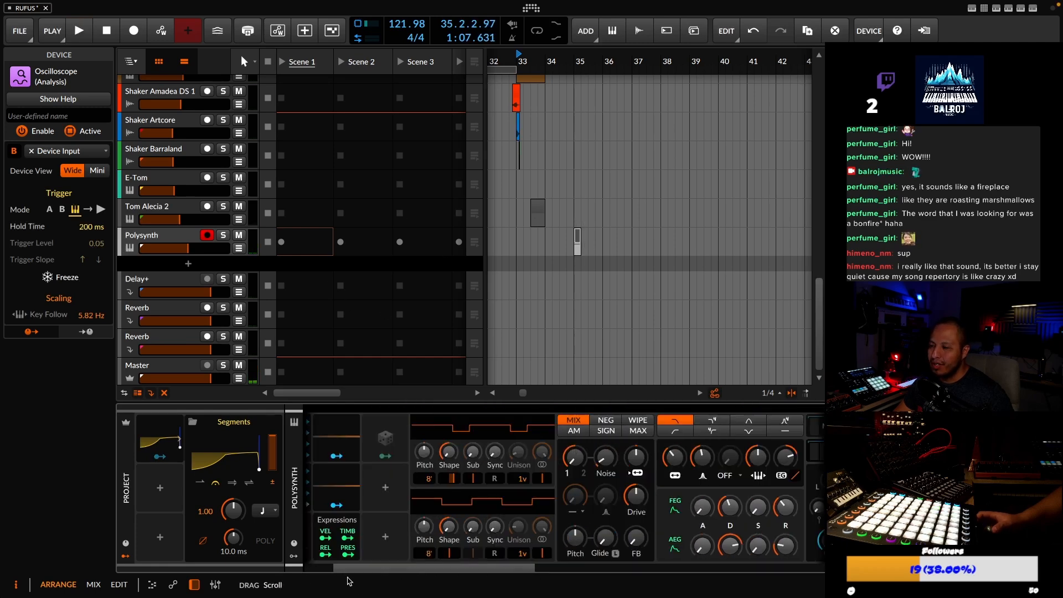
drag(540, 457, 540, 438)
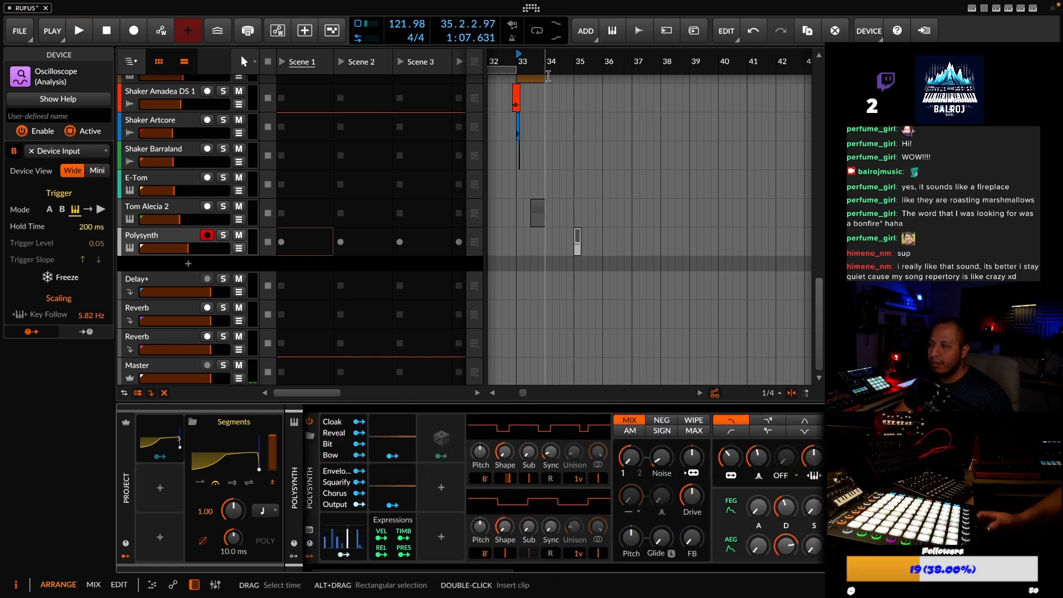
drag(594, 55, 600, 83)
click(545, 59)
key(space)
key(space)
drag(550, 452, 508, 468)
key(space)
key(space)
key(space)
key(space)
key(space)
key(space)
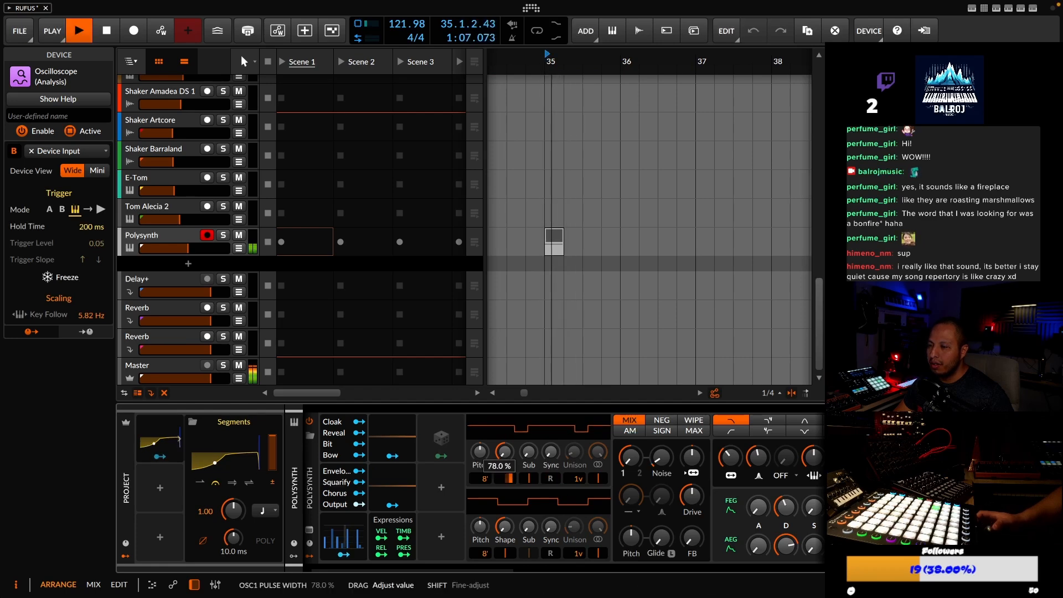
key(space)
key(space)
key(space)
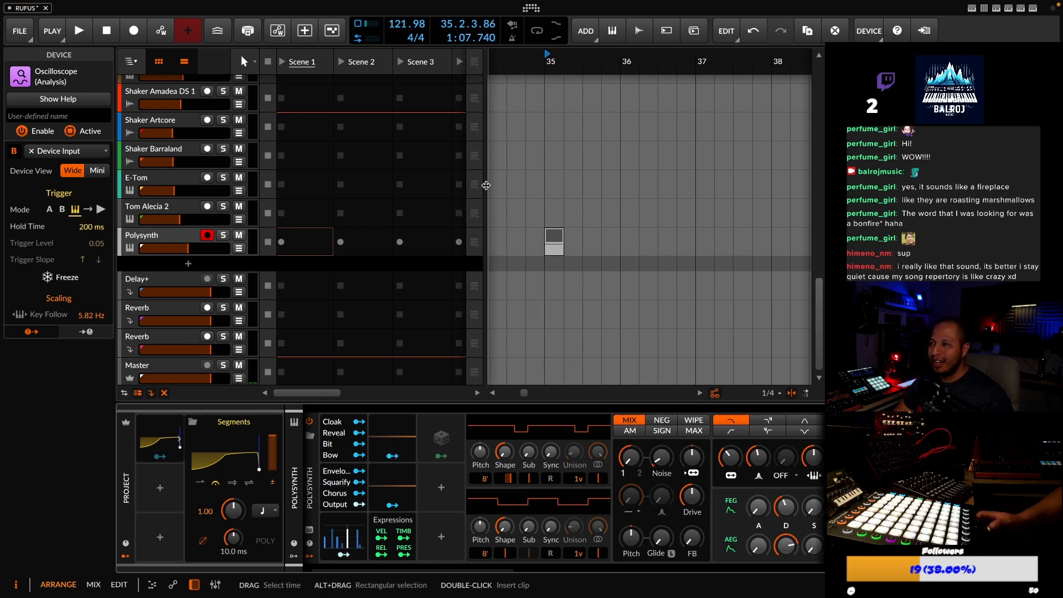
Set the unison of the Polysynth's oscillator 1 to 5 voices with a spread of about 7 cents during playback
key(space)
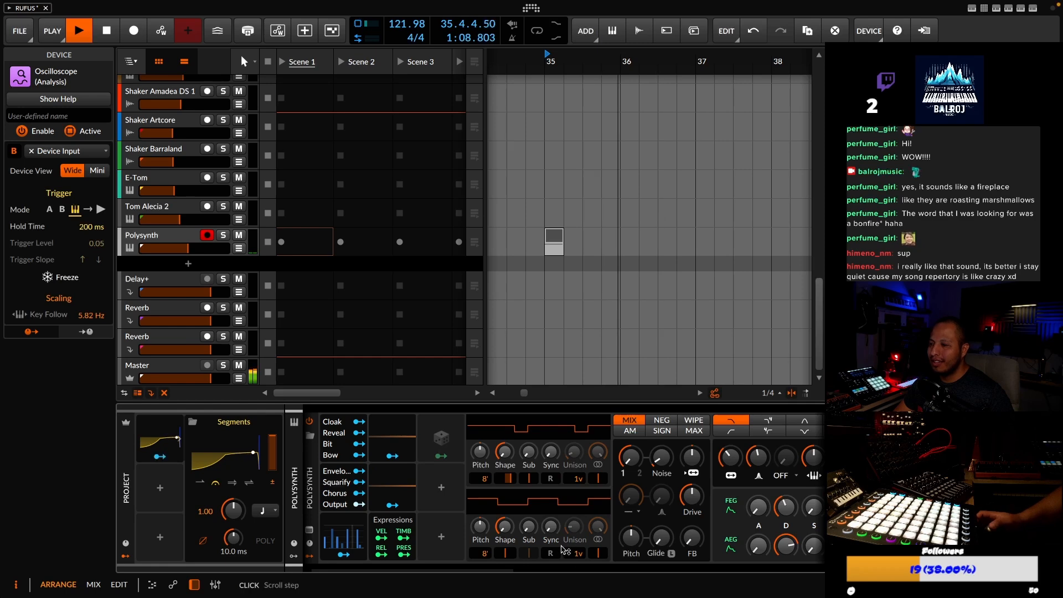
scroll(531, 525, right, 3)
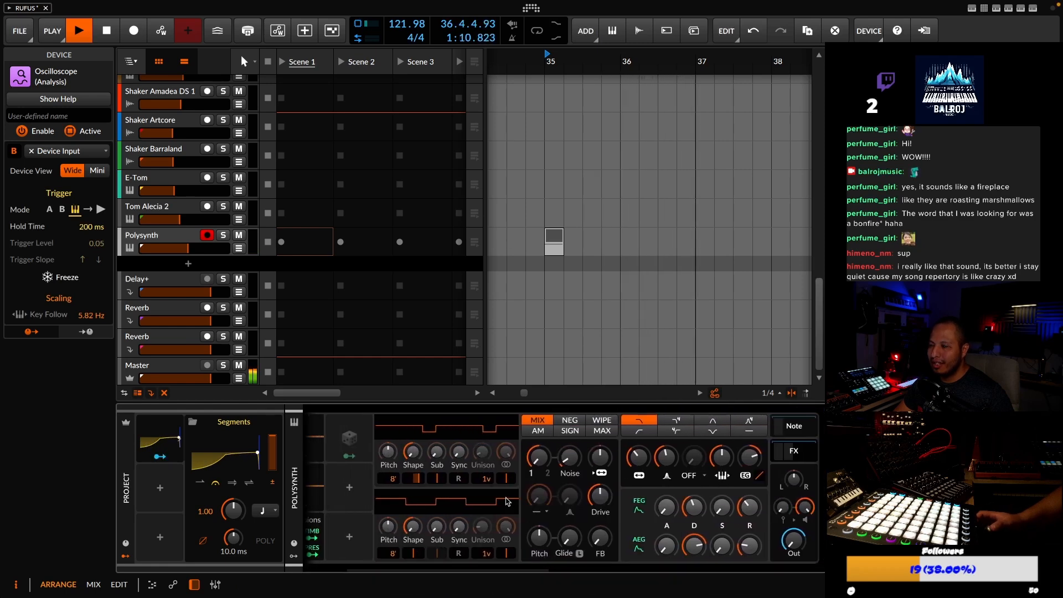
scroll(487, 479, up, 6)
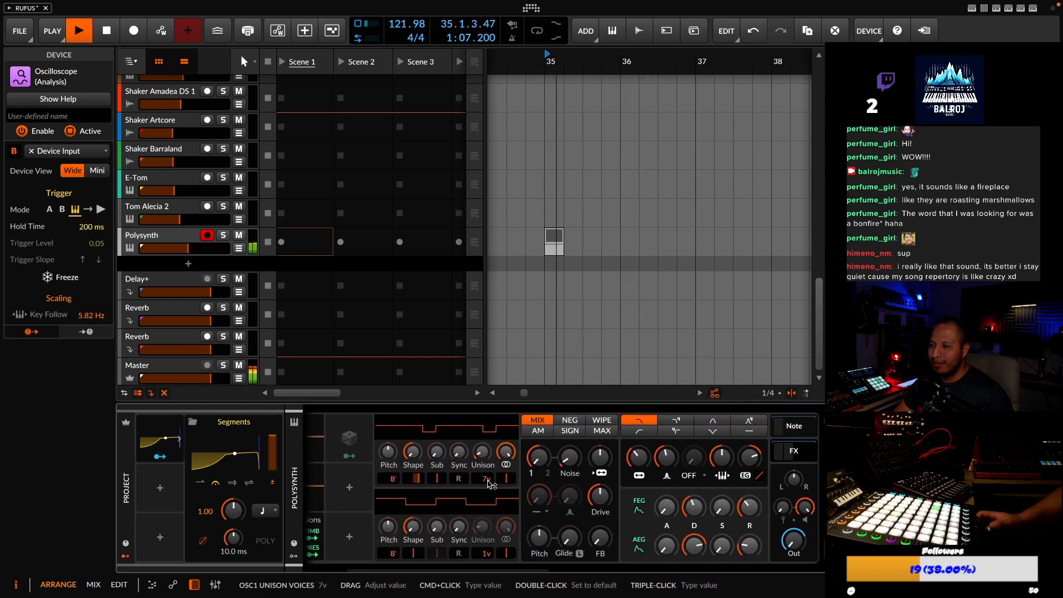
scroll(487, 479, down, 2)
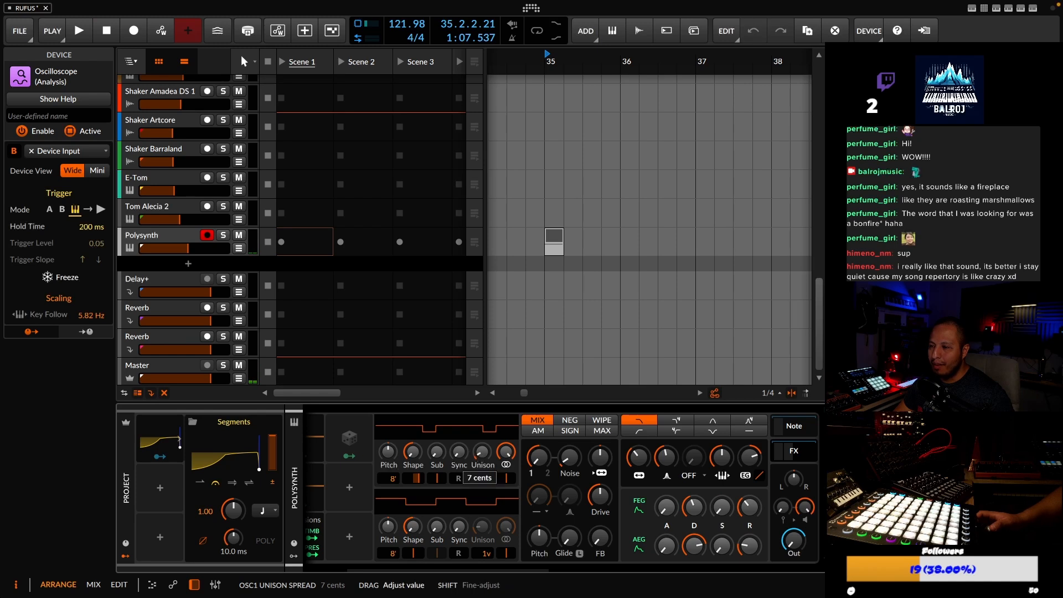
key(space)
scroll(478, 456, down, 2)
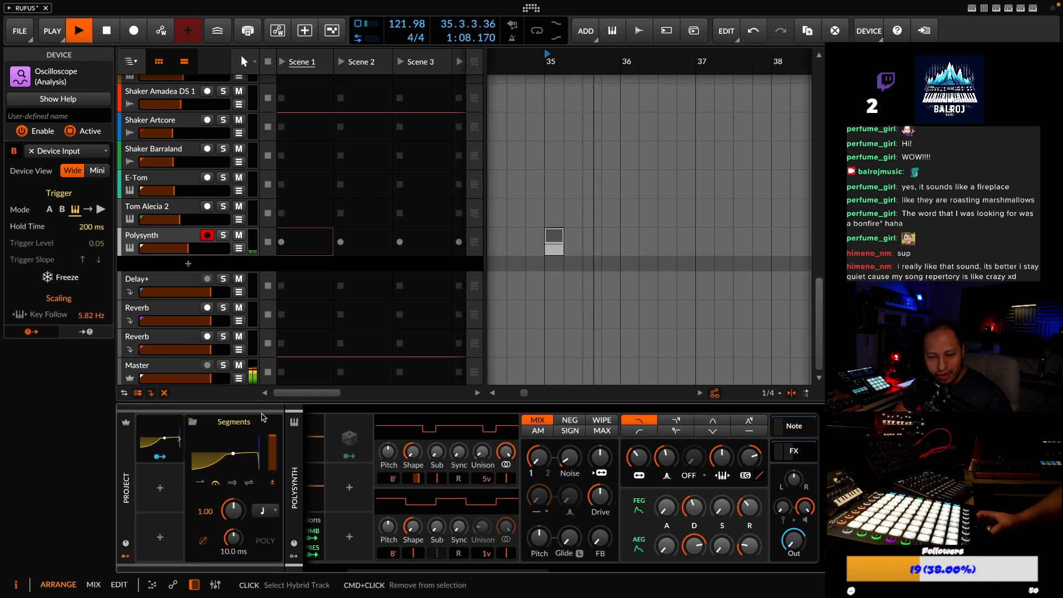
Play the arrangement from bar 35 and compare it with the Rüfüs reference track
drag(526, 61, 553, 54)
scroll(553, 109, up, 15)
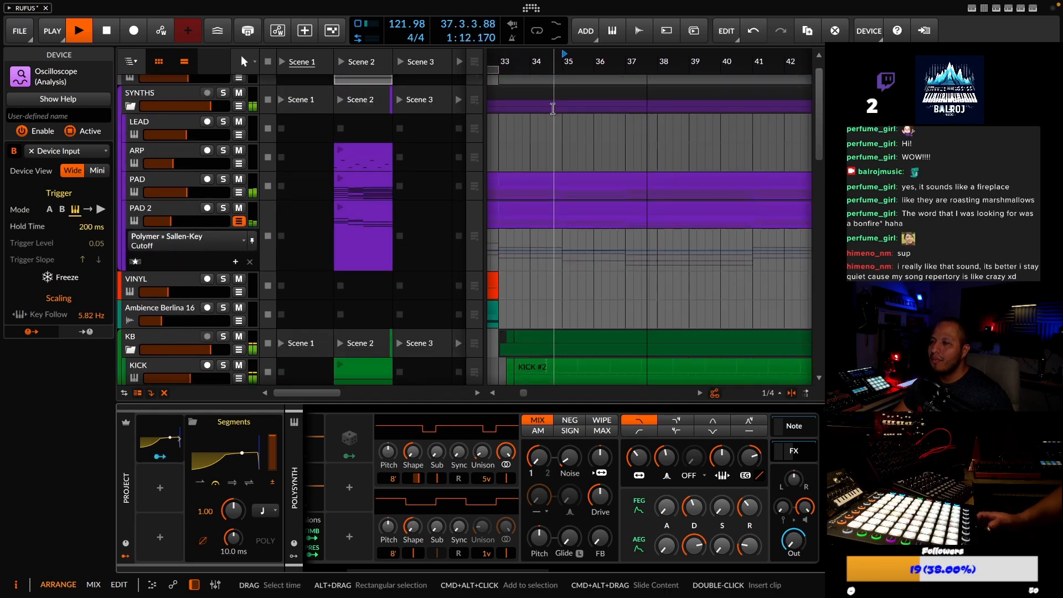
scroll(552, 111, down, 15)
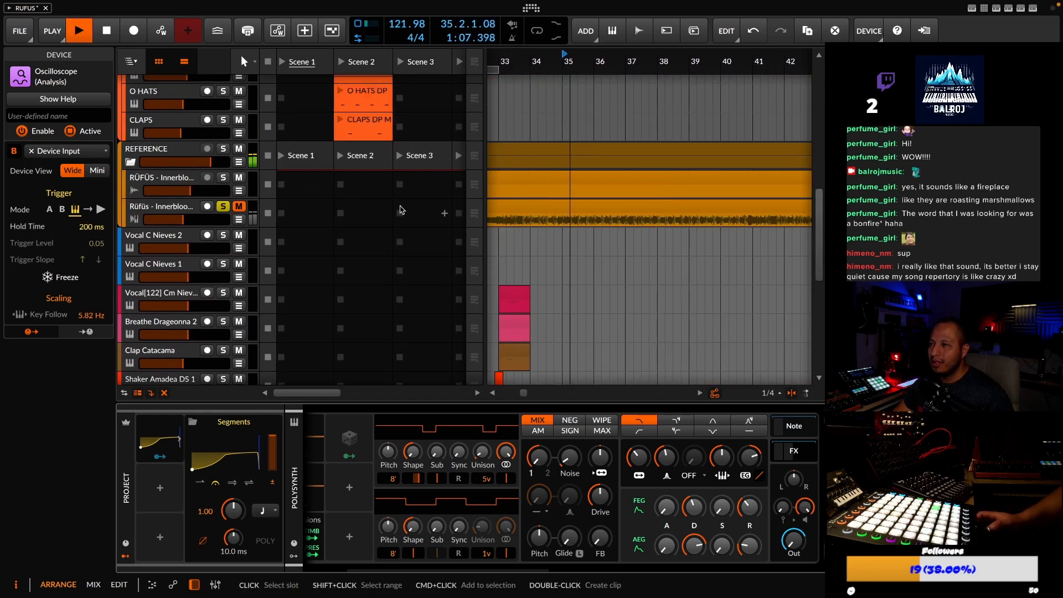
key(space)
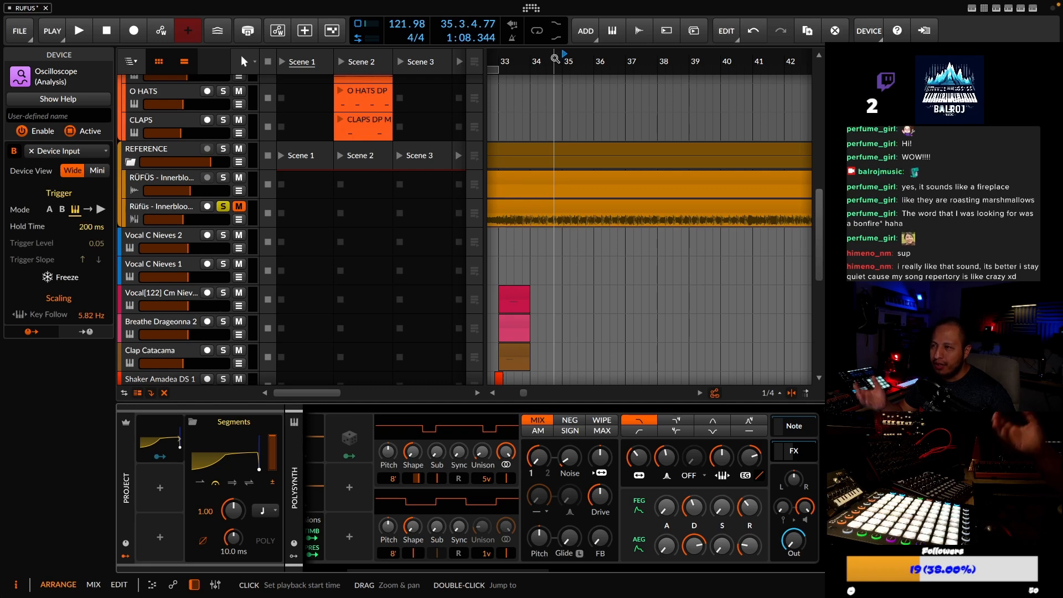
mouse_move(555, 58)
mouse_down()
mouse_move(545, 63)
mouse_move(583, 59)
mouse_move(571, 60)
mouse_up()
key(space)
key(space)
key(space)
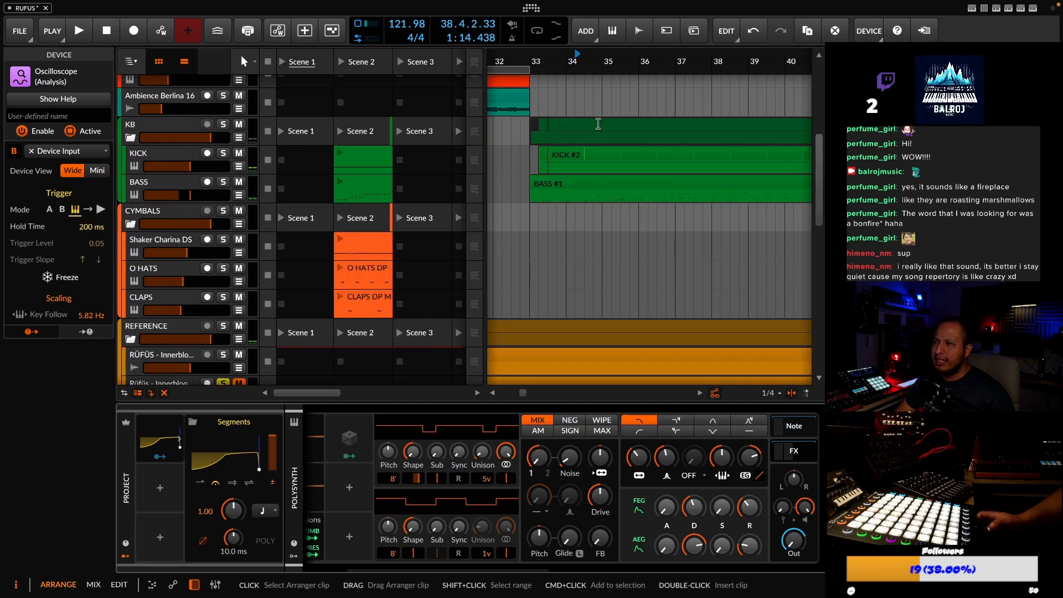
Extend the VINYL track's clip from bar 33 to bar 49 and play the section from bar 33
scroll(598, 124, up, 4)
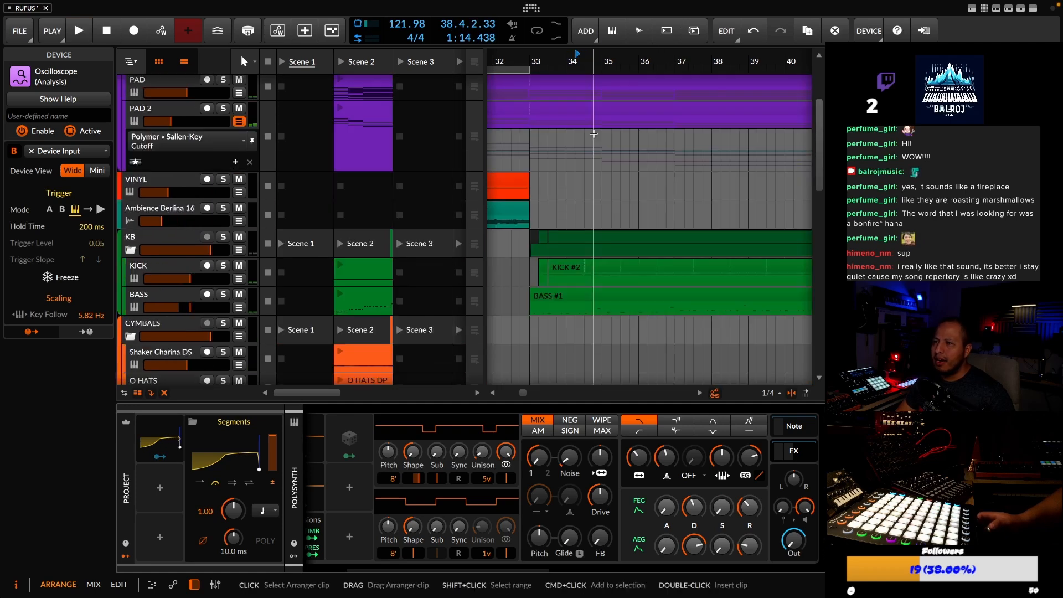
drag(536, 61, 703, 206)
drag(645, 61, 523, 85)
key(space)
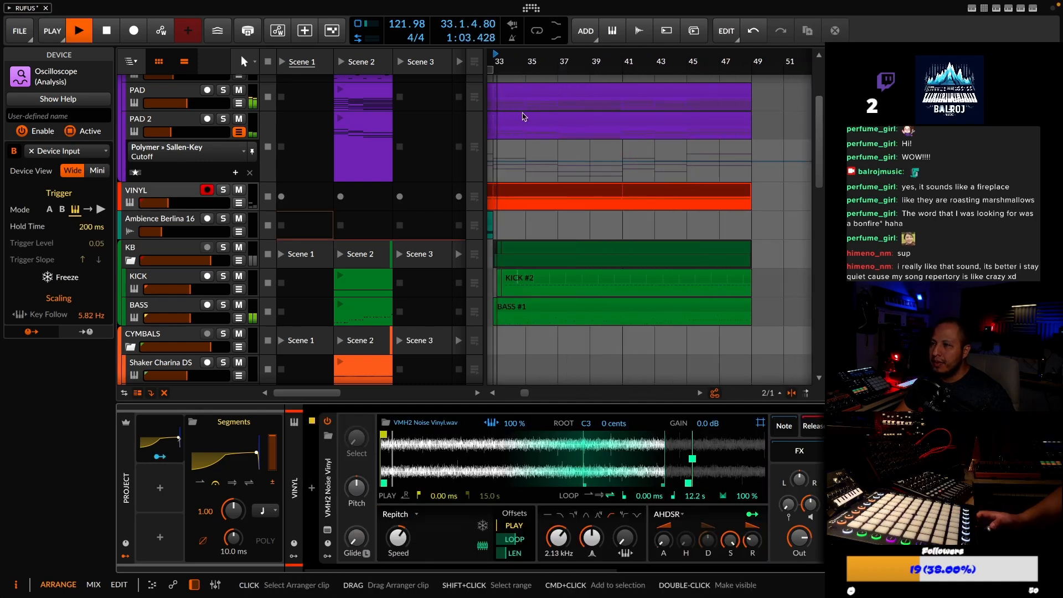
key(space)
Map the project's Segments modulator to the VINYL track's volume and adjust the modulation amount during playback
scroll(309, 281, down, 10)
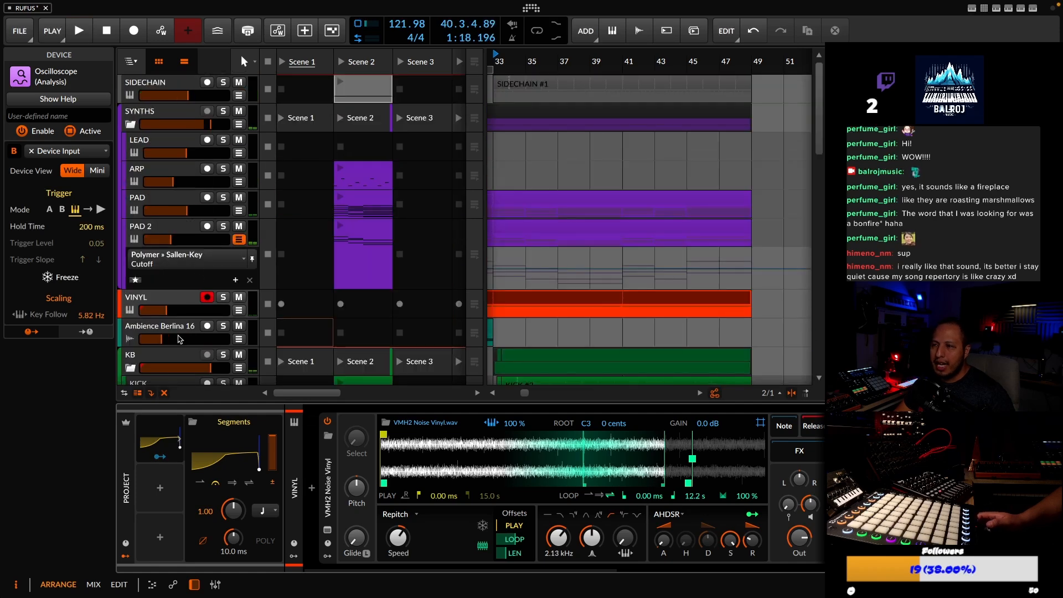
click(160, 457)
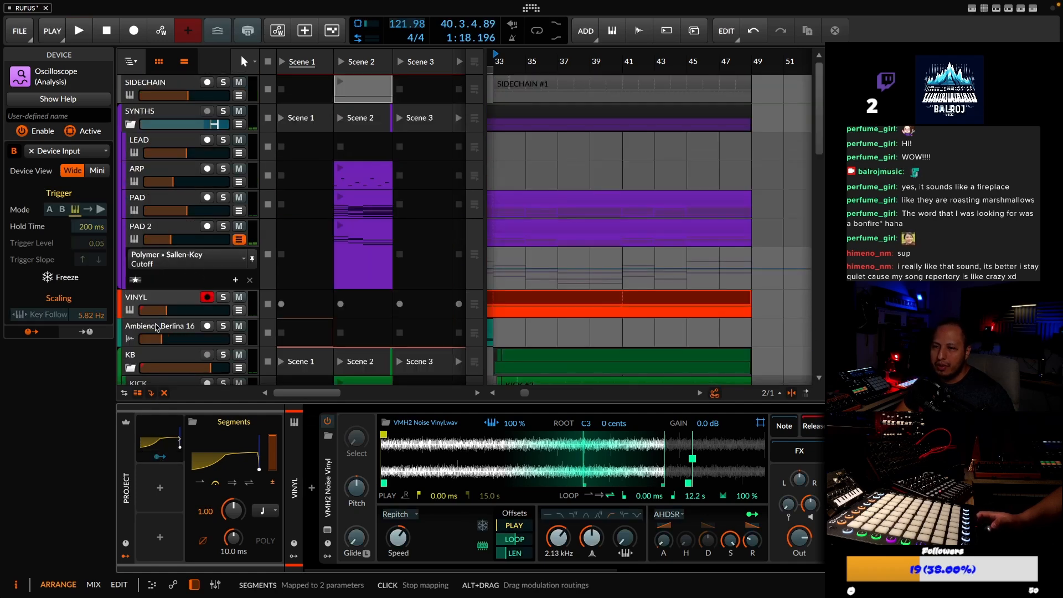
drag(166, 310, 167, 310)
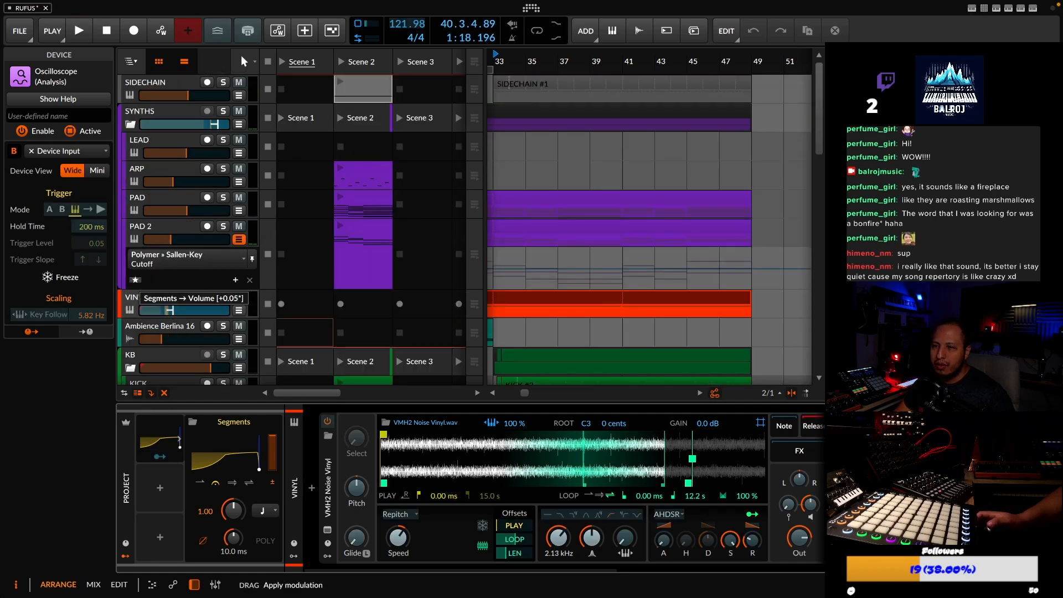
drag(169, 310, 170, 314)
key(space)
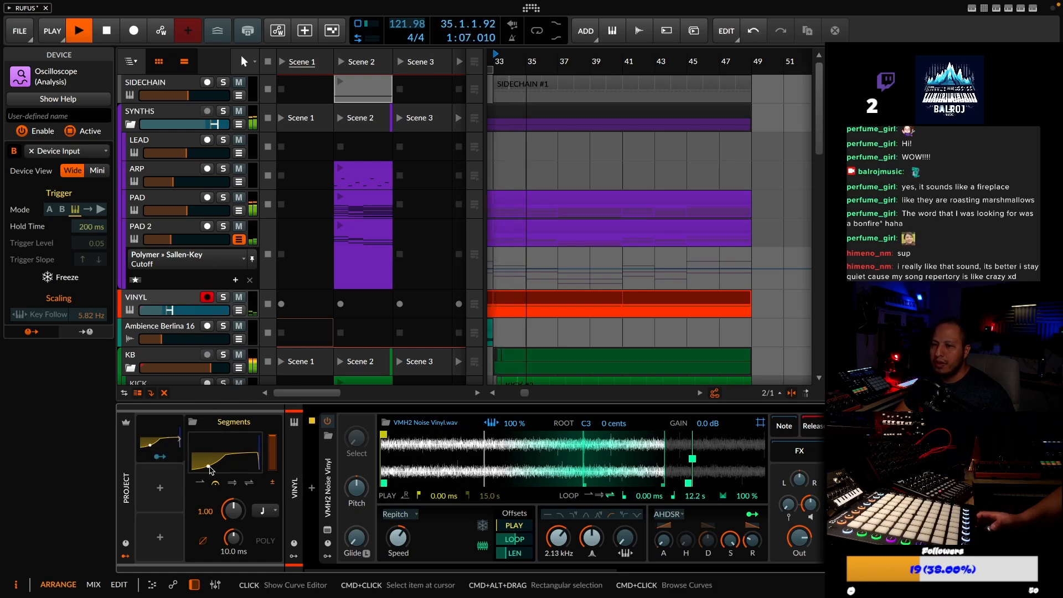
drag(168, 310, 173, 310)
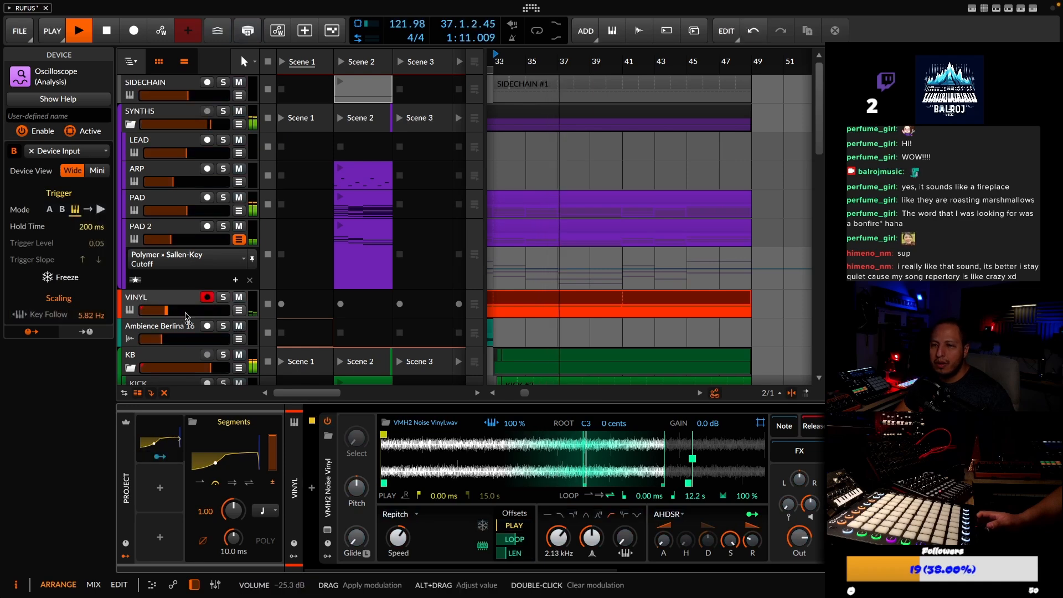
Compare the section from bar 33 with the Rüfüs reference track and select the Polysynth clip at bar 35
scroll(511, 271, down, 3)
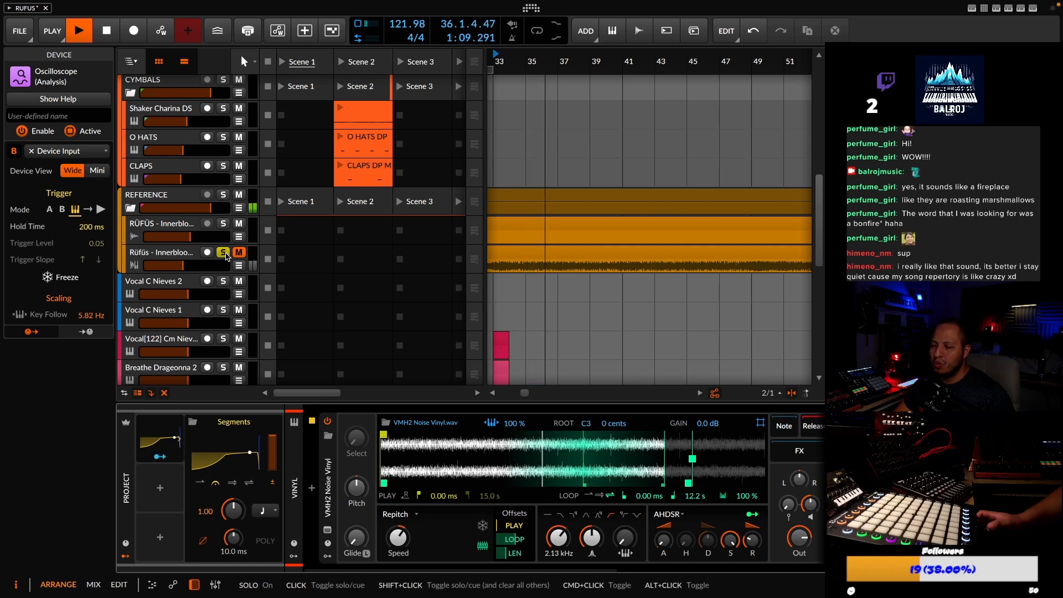
scroll(545, 264, down, 5)
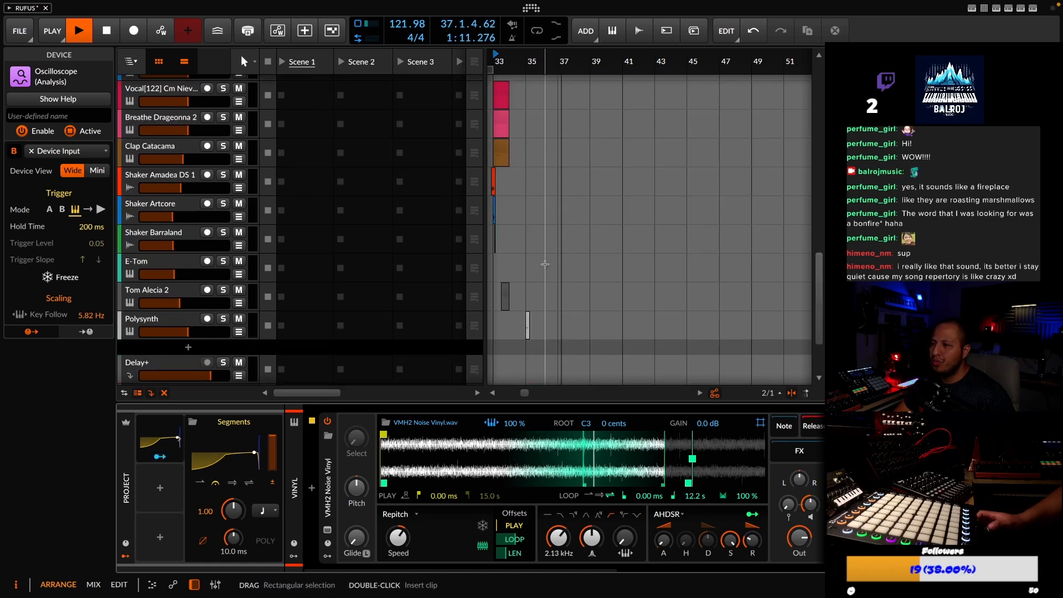
scroll(544, 264, up, 5)
scroll(498, 233, down, 7)
key(space)
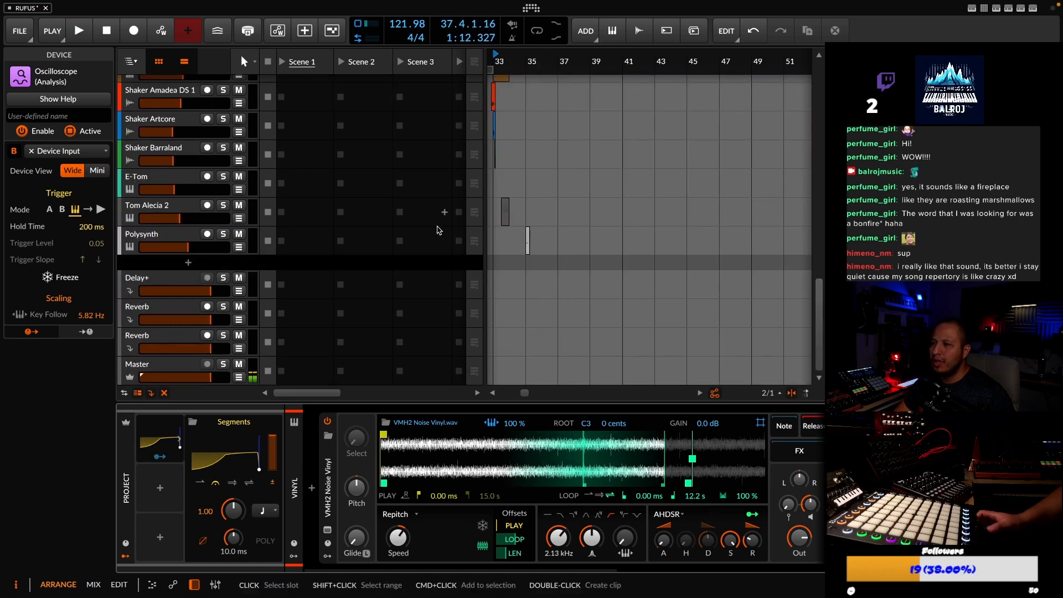
click(527, 238)
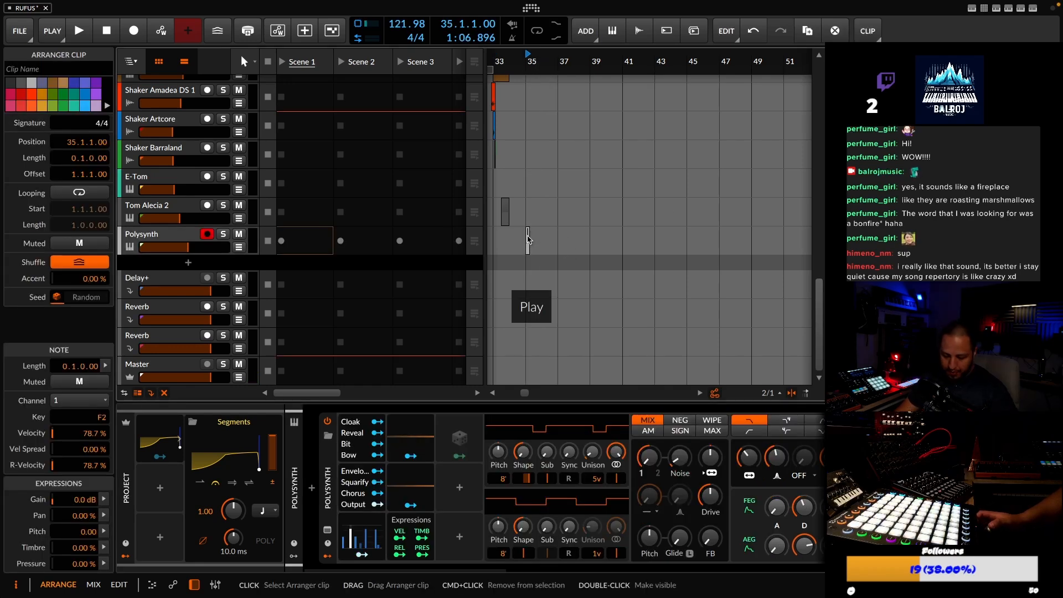
Copy the Polysynth clip from bar 35 to bar 37 and change the copy's note to D2
drag(527, 239, 564, 239)
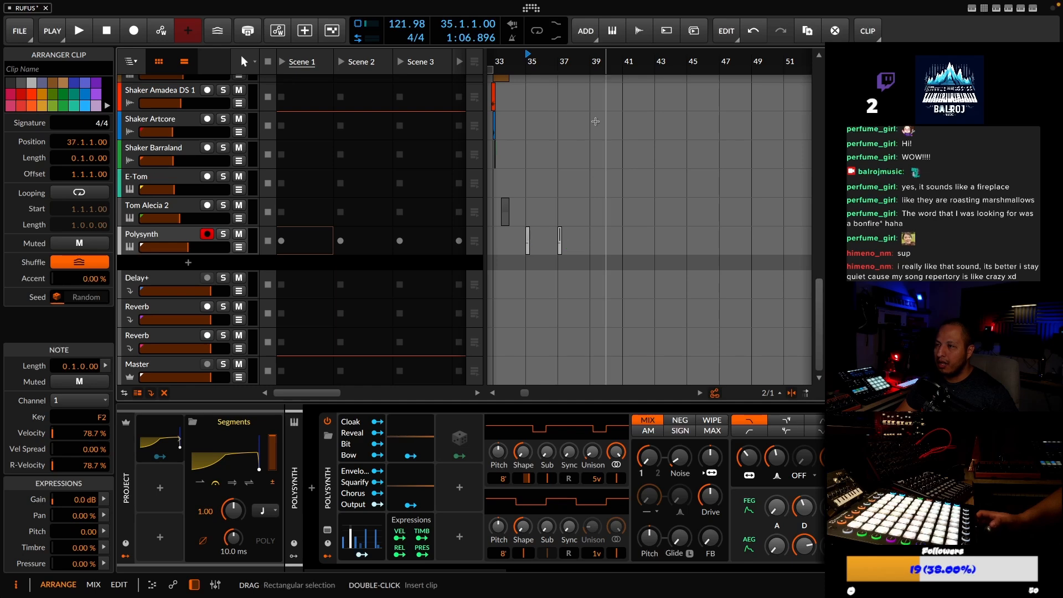
scroll(561, 237, up, 5)
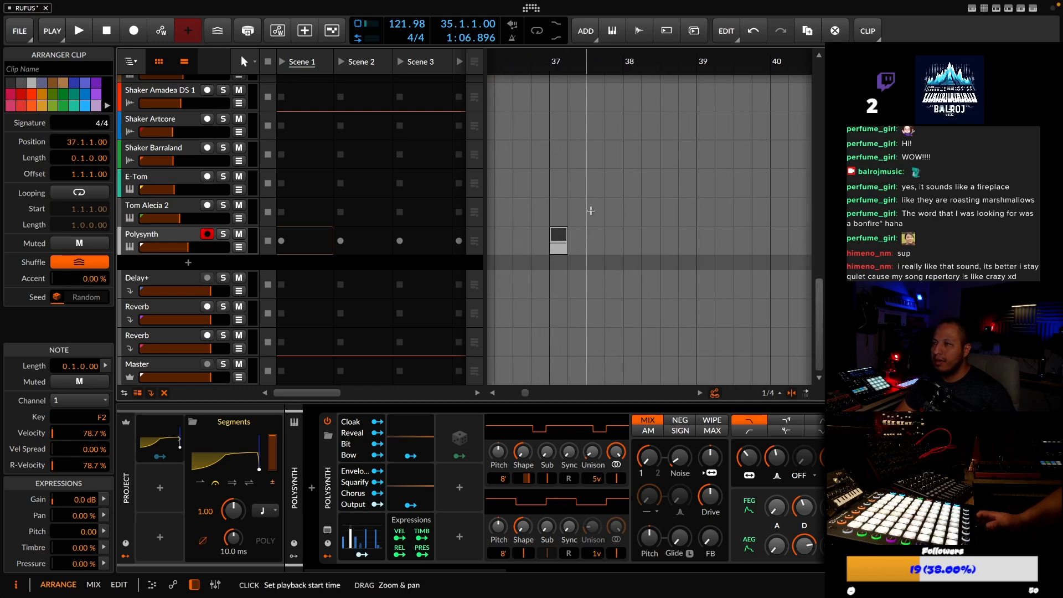
double_click(565, 237)
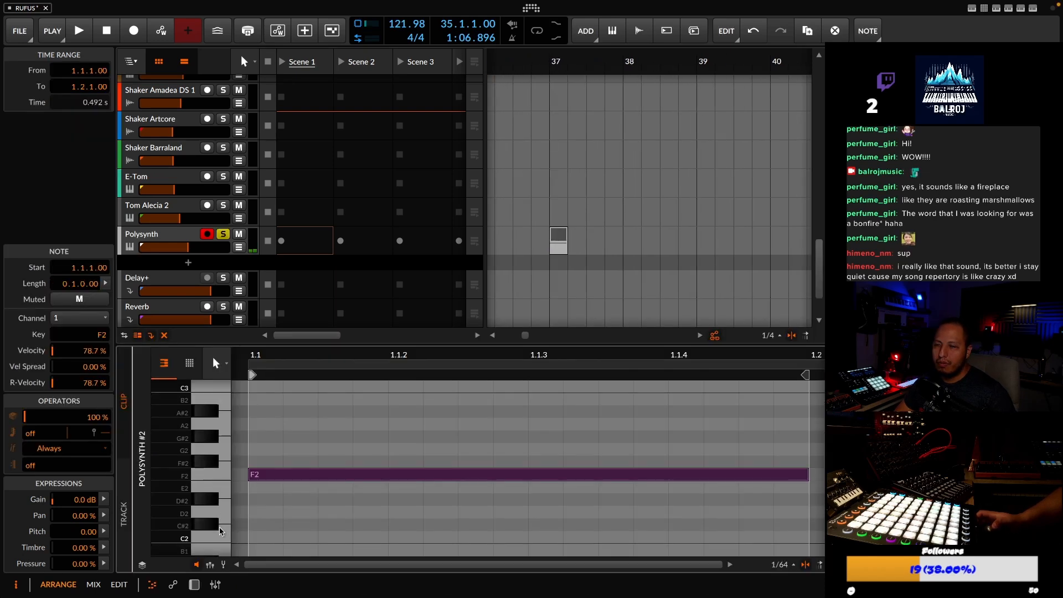
click(223, 514)
drag(316, 475, 318, 512)
Play the arrangement from bar 35 to hear both Polysynth clips in the full mix
key(space)
scroll(550, 237, down, 3)
scroll(241, 235, up, 1)
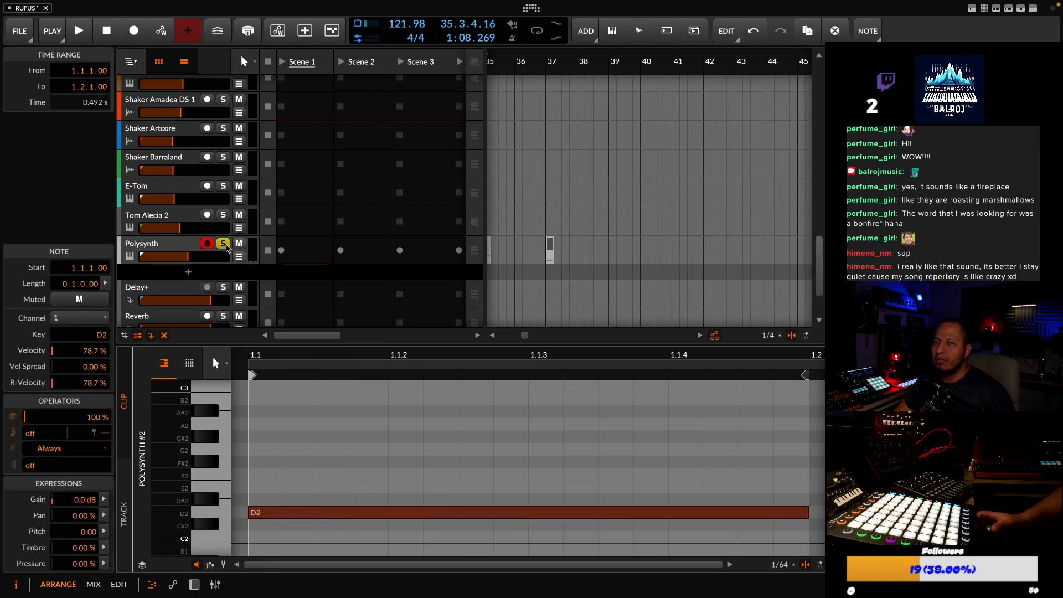
scroll(226, 247, up, 10)
key(space)
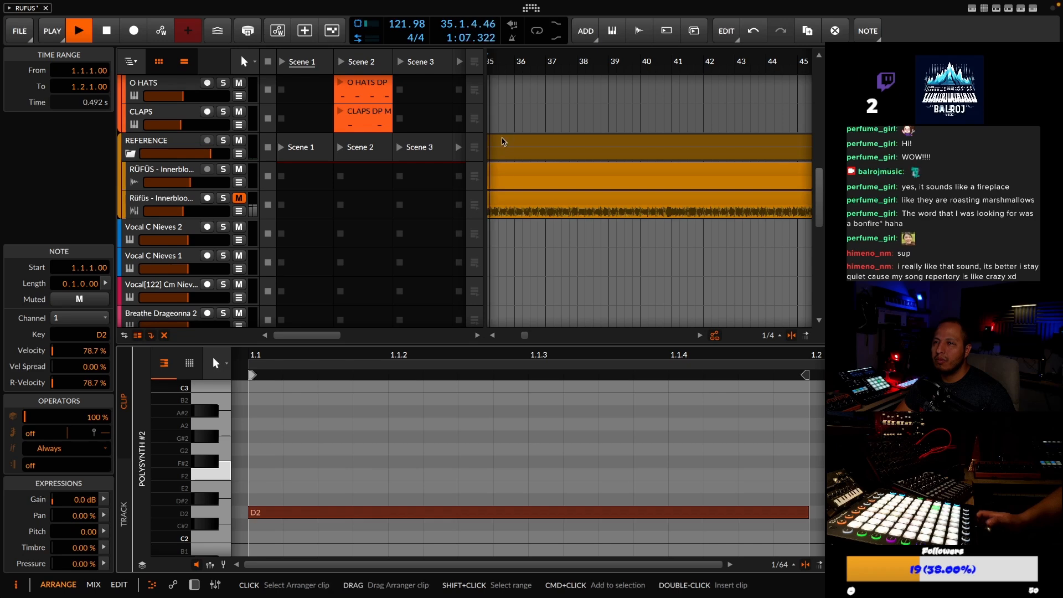
scroll(502, 141, down, 10)
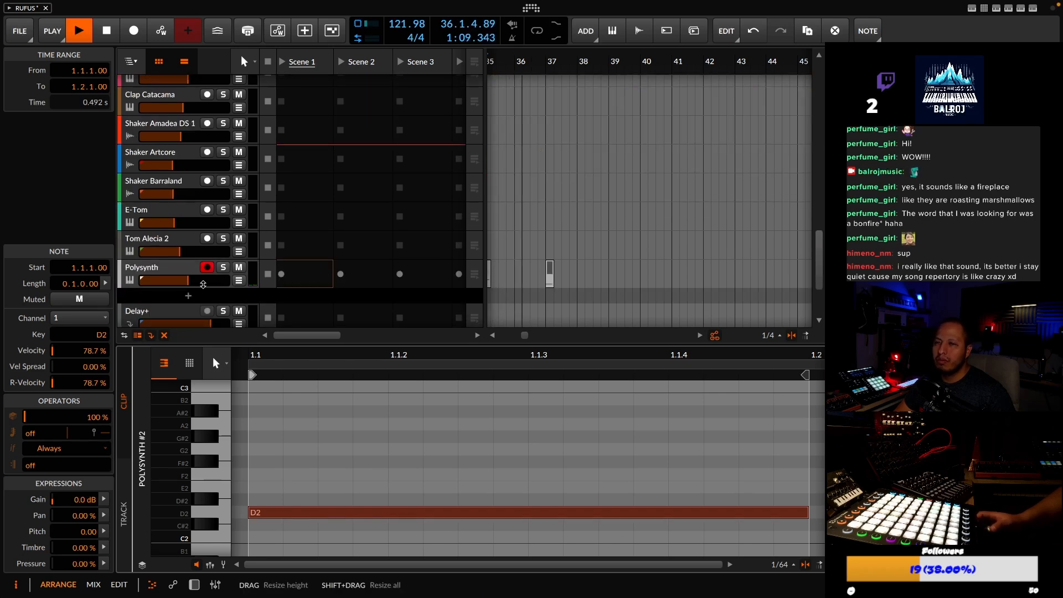
drag(203, 282, 203, 282)
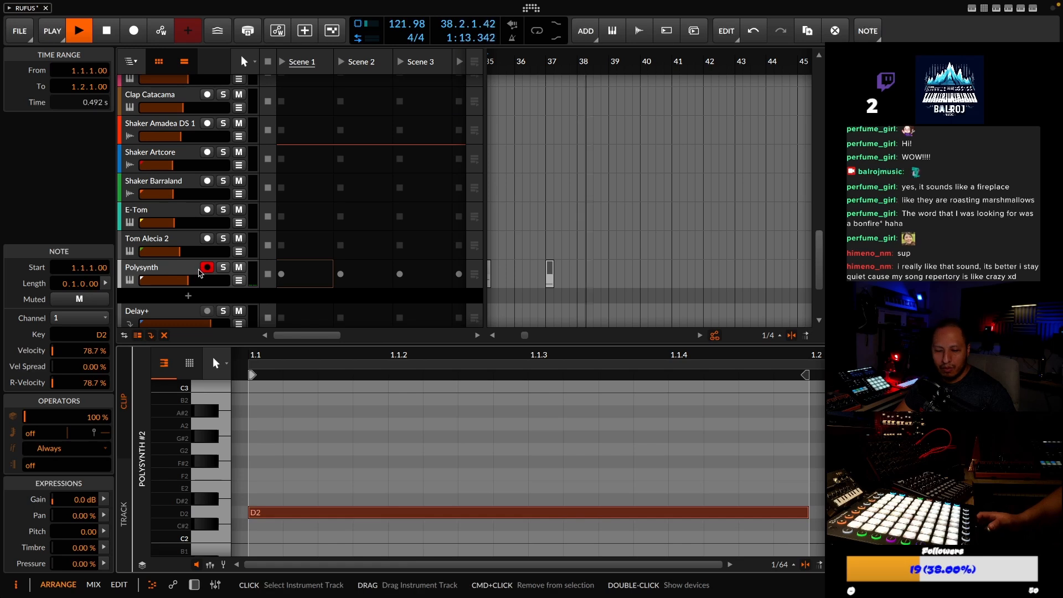
drag(586, 62, 600, 97)
key(space)
scroll(634, 132, up, 10)
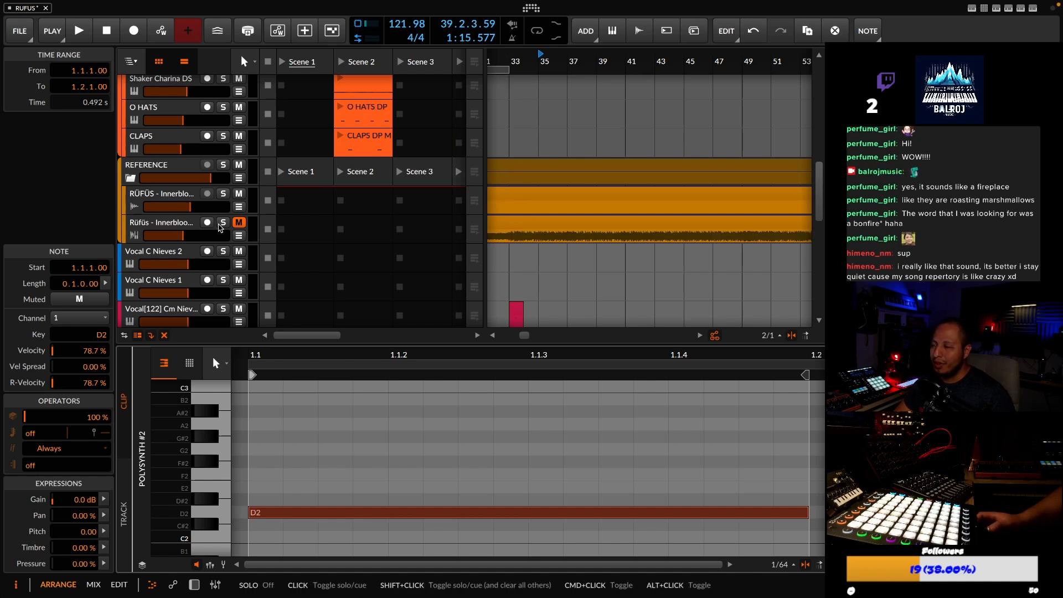
click(21, 31)
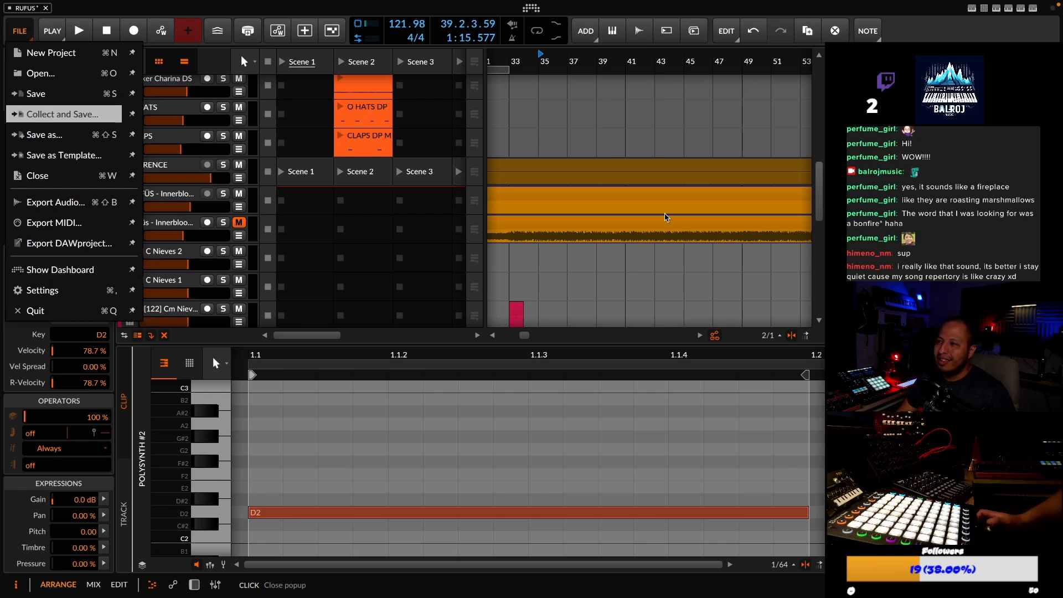
click(631, 278)
Play the arrangement from bar 35 and compare it with the soloed Rüfüs reference track
scroll(626, 277, down, 10)
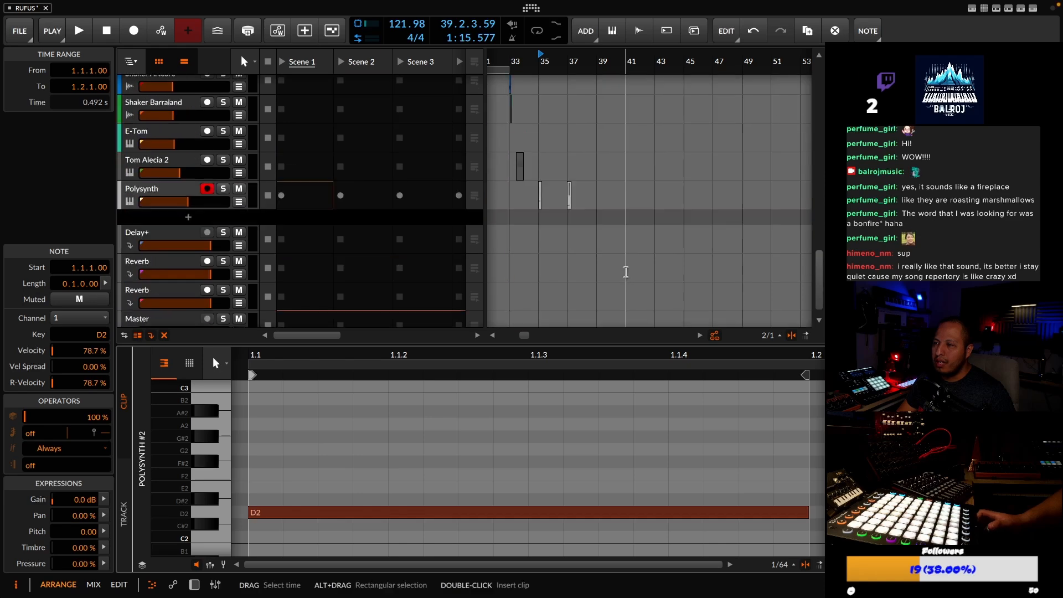
scroll(557, 189, up, 8)
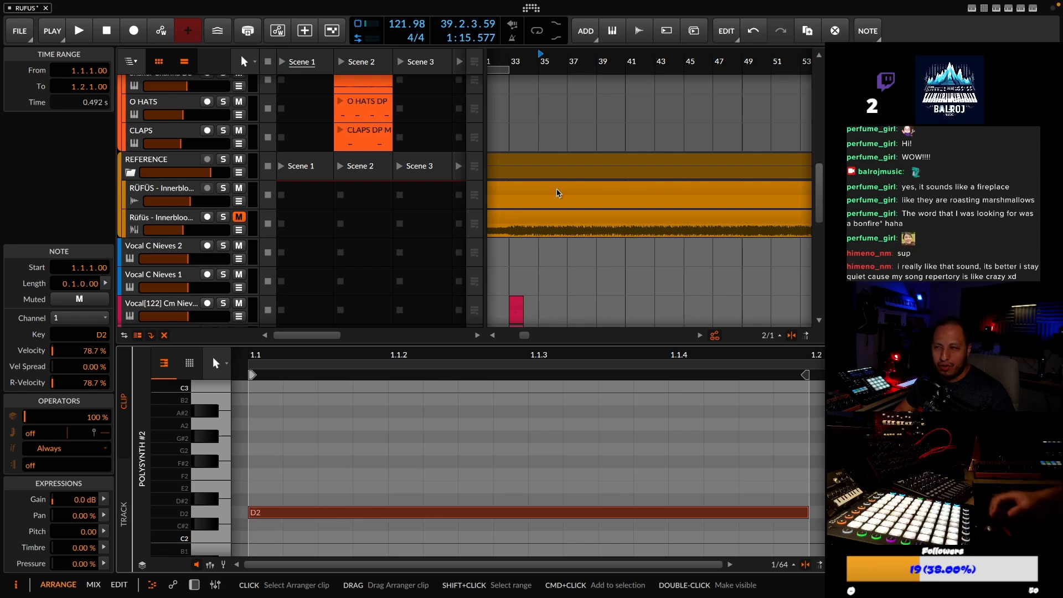
key(space)
key(space)
click(221, 219)
key(space)
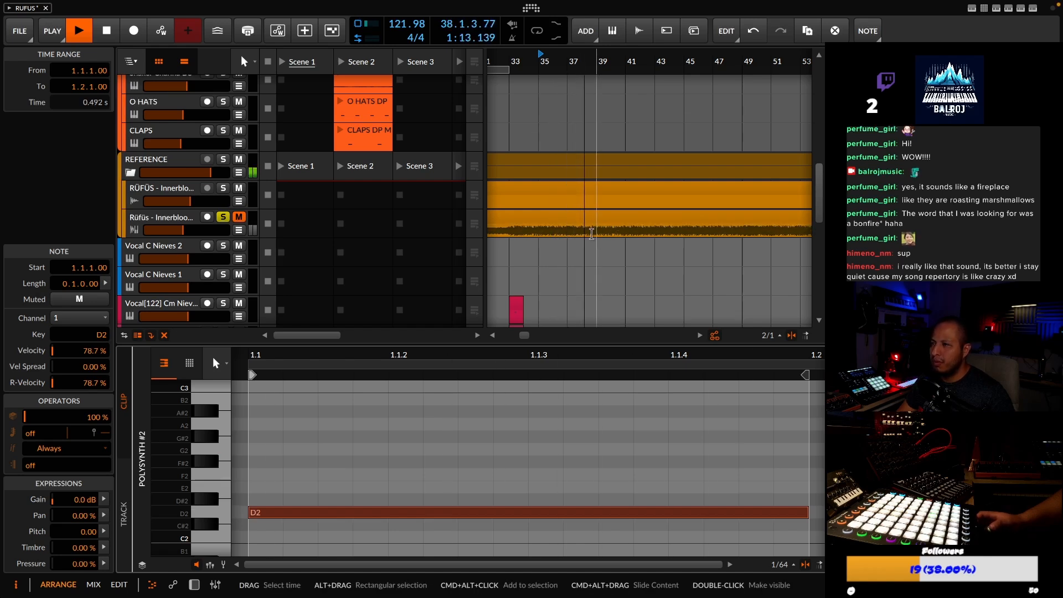
key(space)
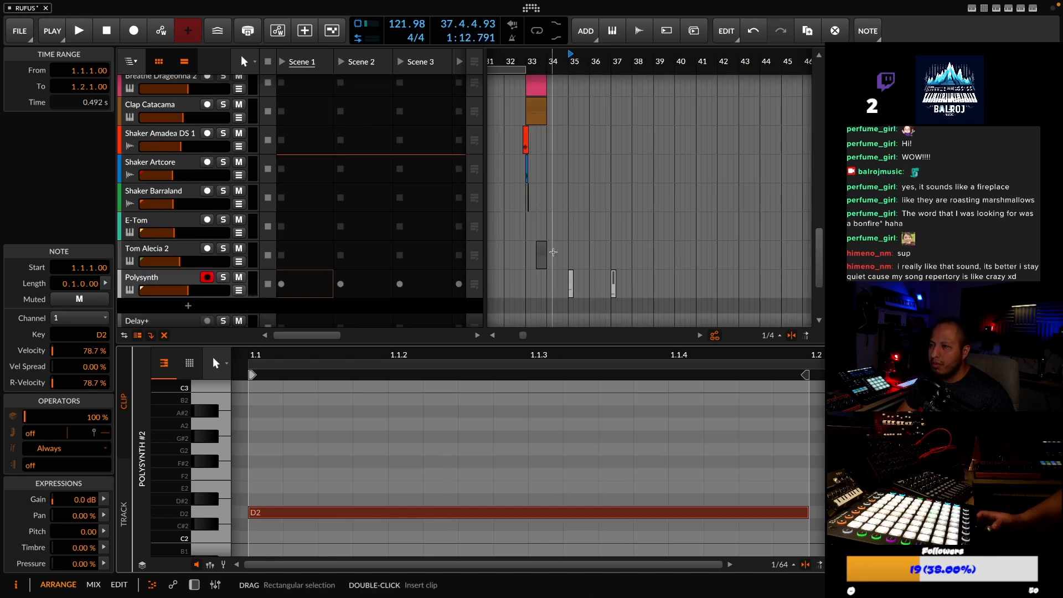
Play the arrangement from the Tom Alecia 2 clip at 33.3
click(541, 251)
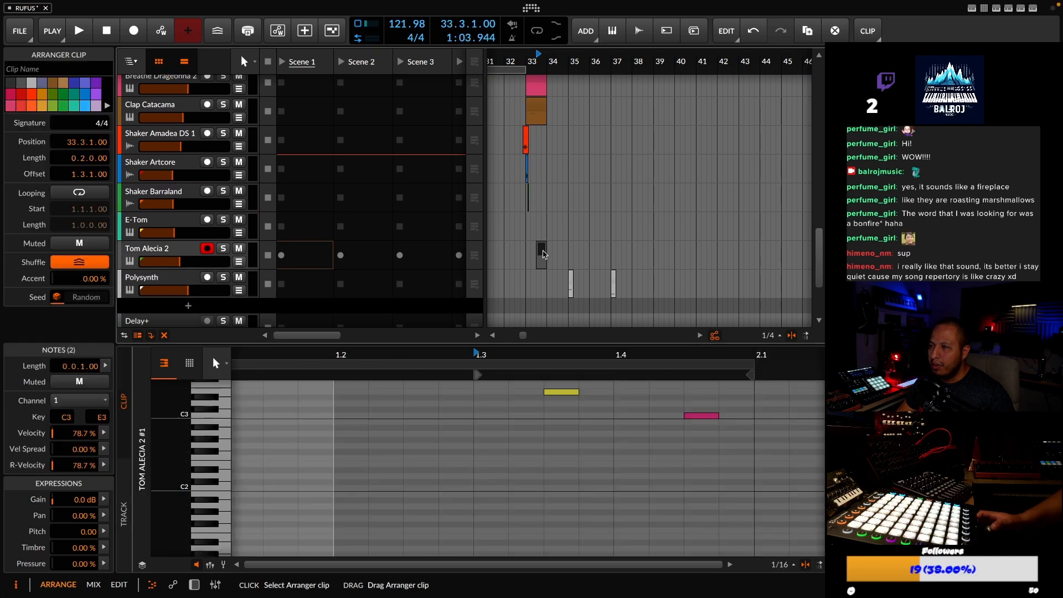
key(space)
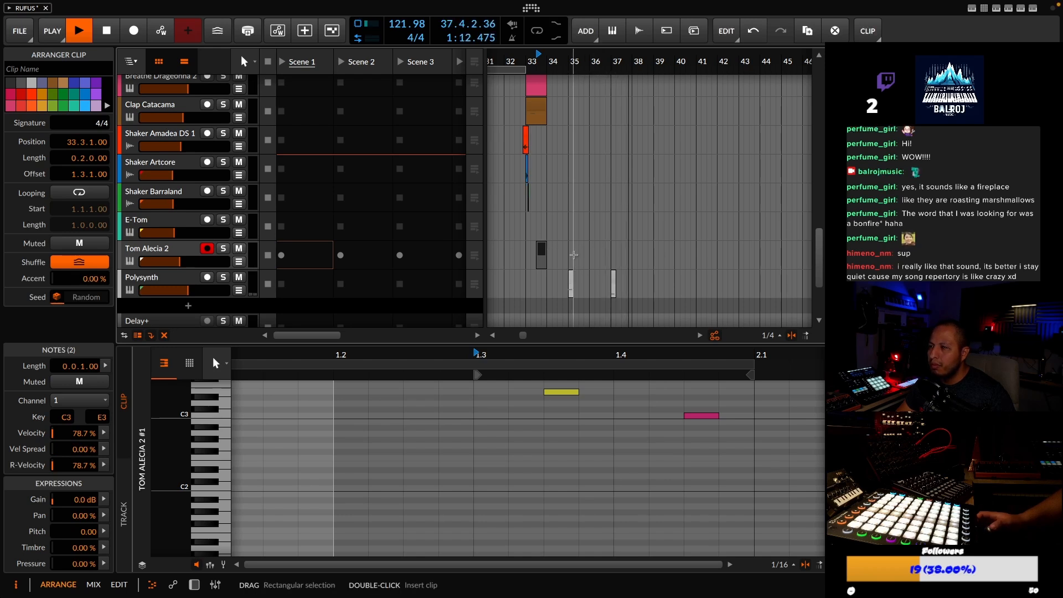
key(space)
Copy the Tom Alecia 2 clip from 33.3 to 37.3 and audition it from 36.3
drag(544, 252, 607, 254)
click(552, 217)
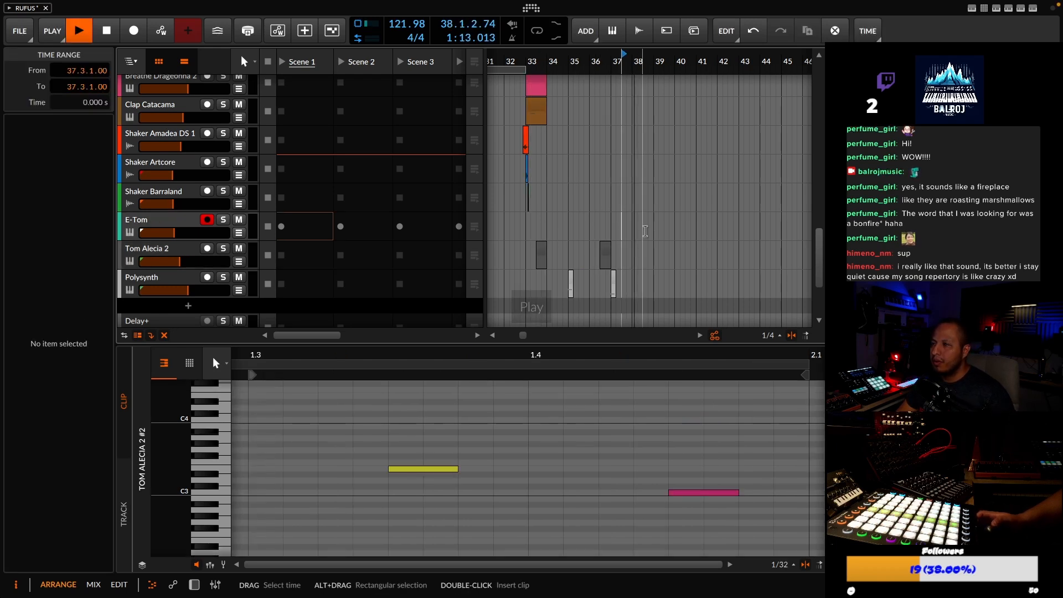
double_click(603, 59)
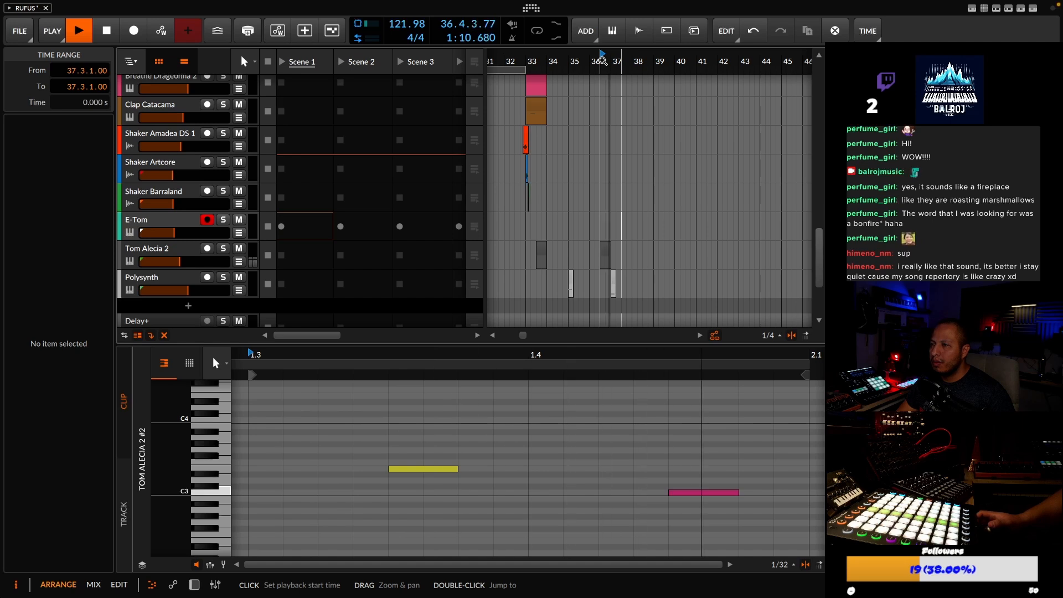
click(622, 255)
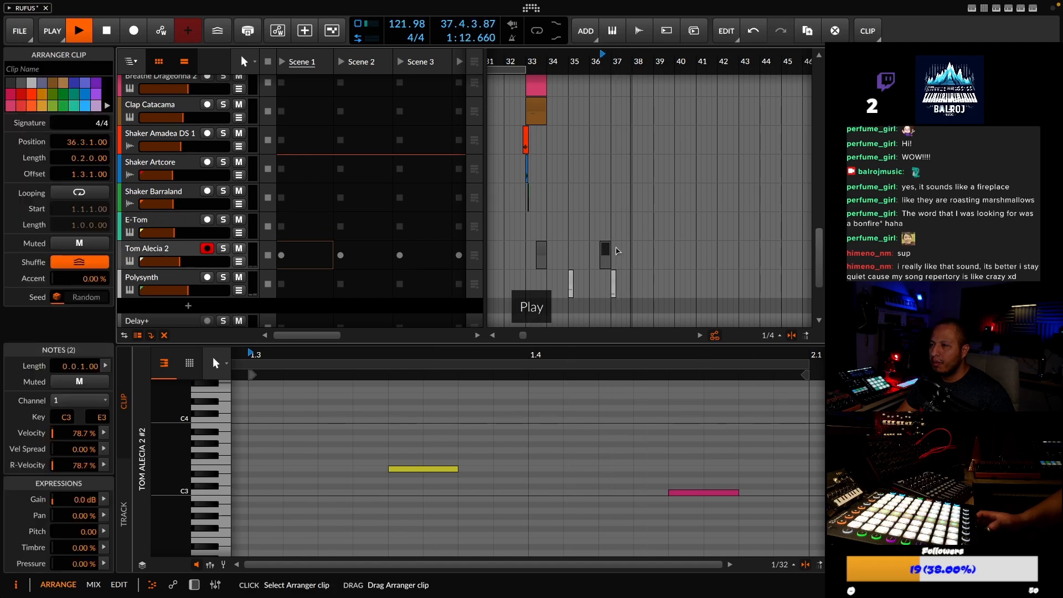
drag(627, 251, 631, 252)
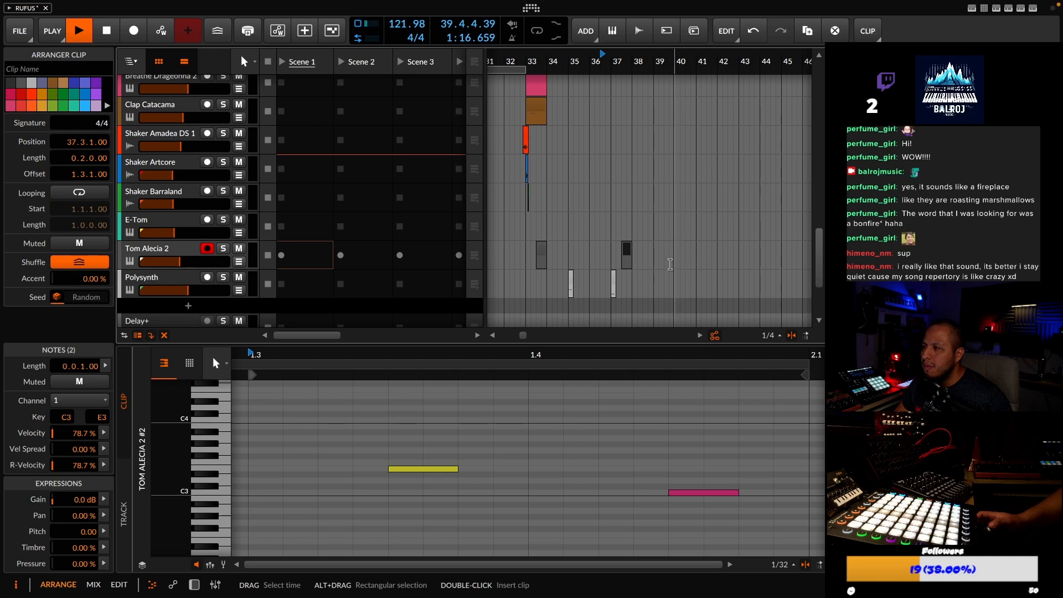
key(space)
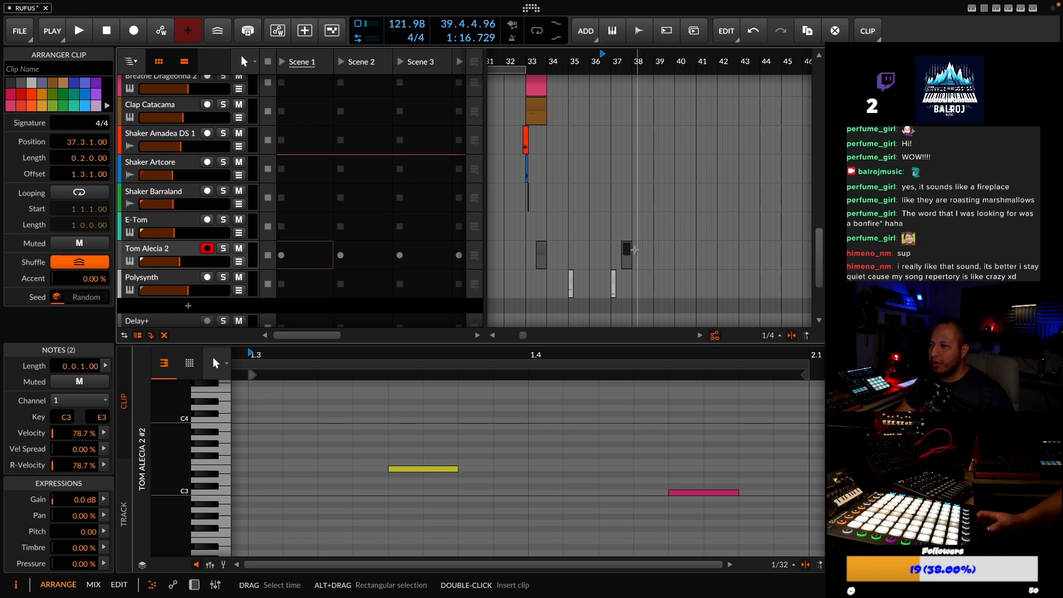
Copy the Tom Alecia 2 clip to 39.3, moving its E3 note to 1.3.4 and its C3 note to 1.4.3
drag(629, 253, 671, 255)
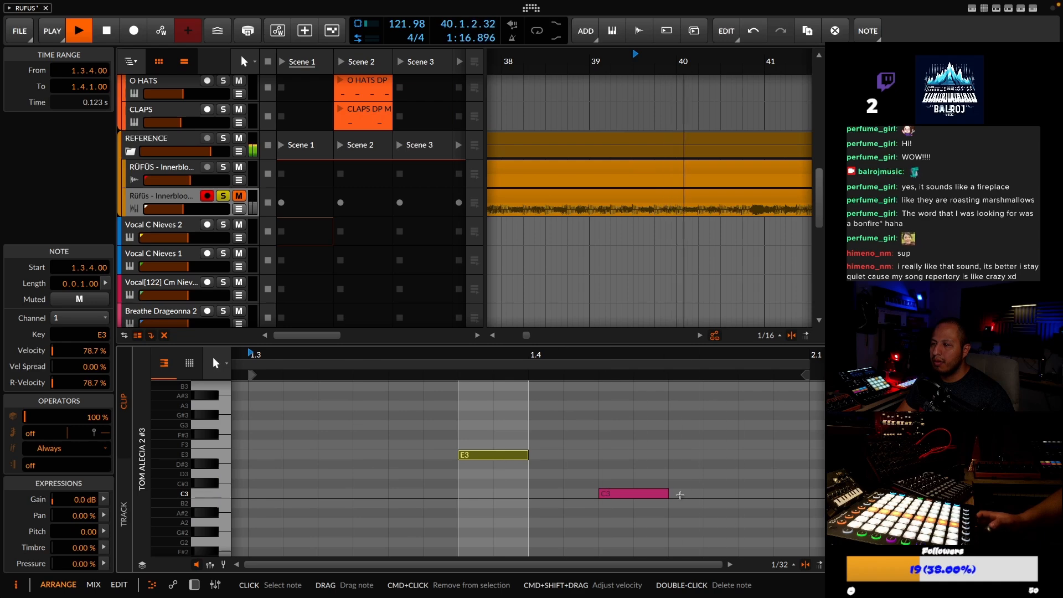
drag(642, 498, 712, 498)
key(space)
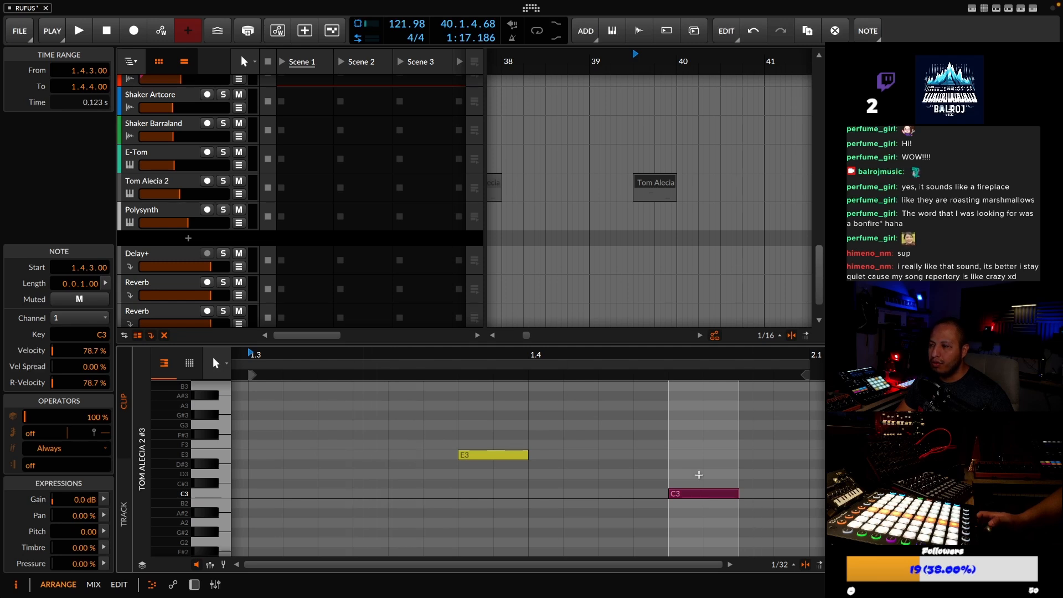
key(space)
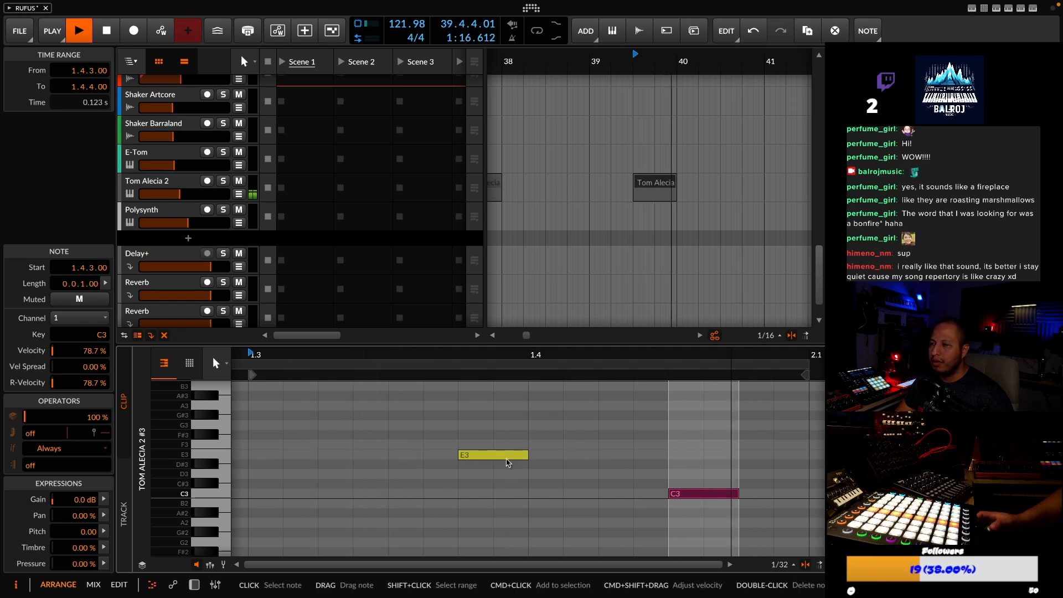
key(space)
Play the tom clips from 37.3 and compare them with the soloed Rüfüs reference track
drag(529, 59, 560, 74)
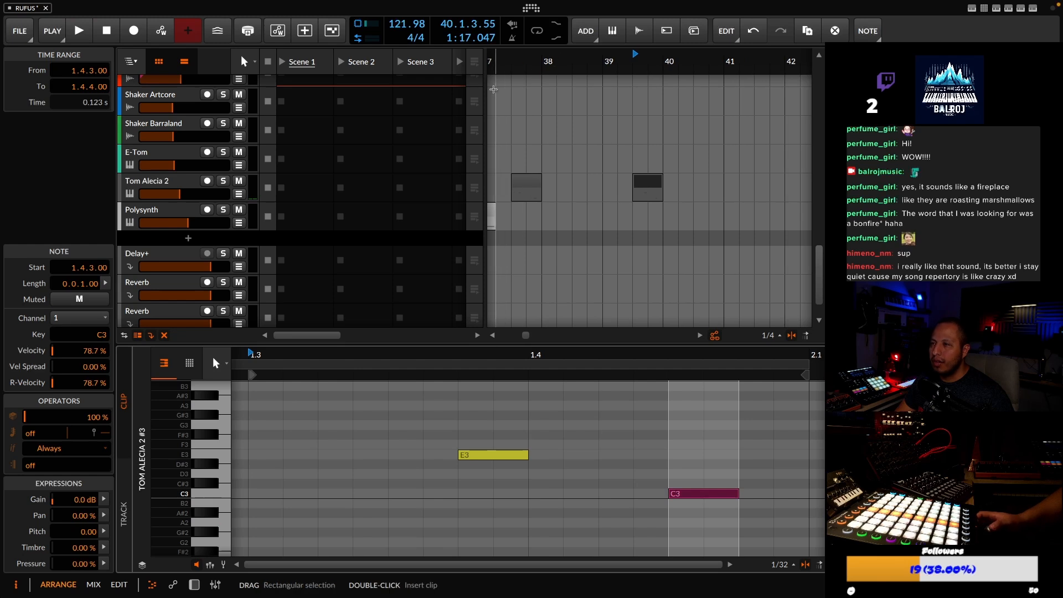
click(523, 63)
key(space)
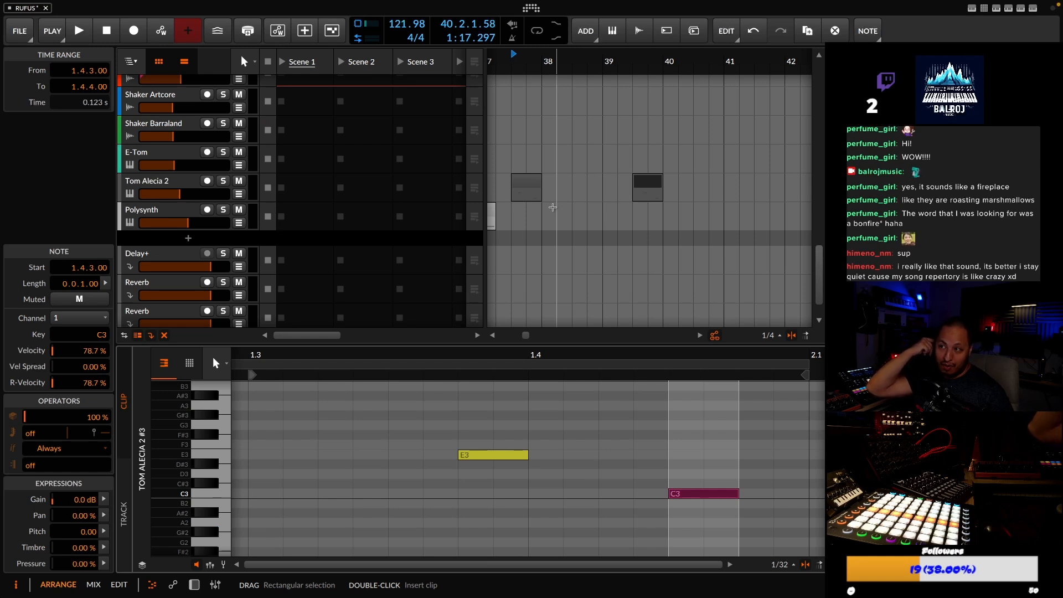
scroll(576, 188, up, 10)
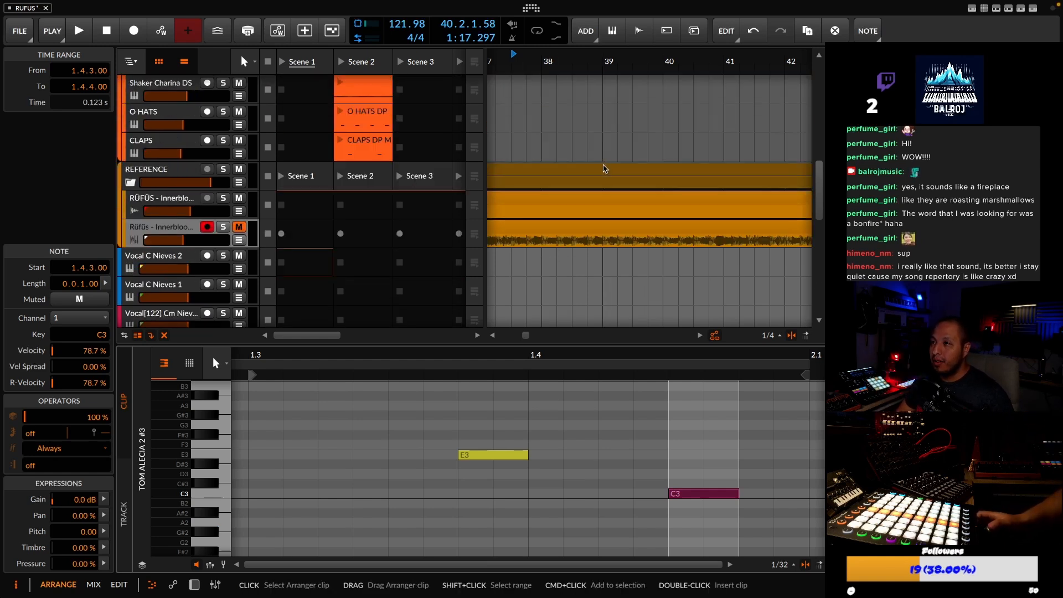
click(223, 227)
key(space)
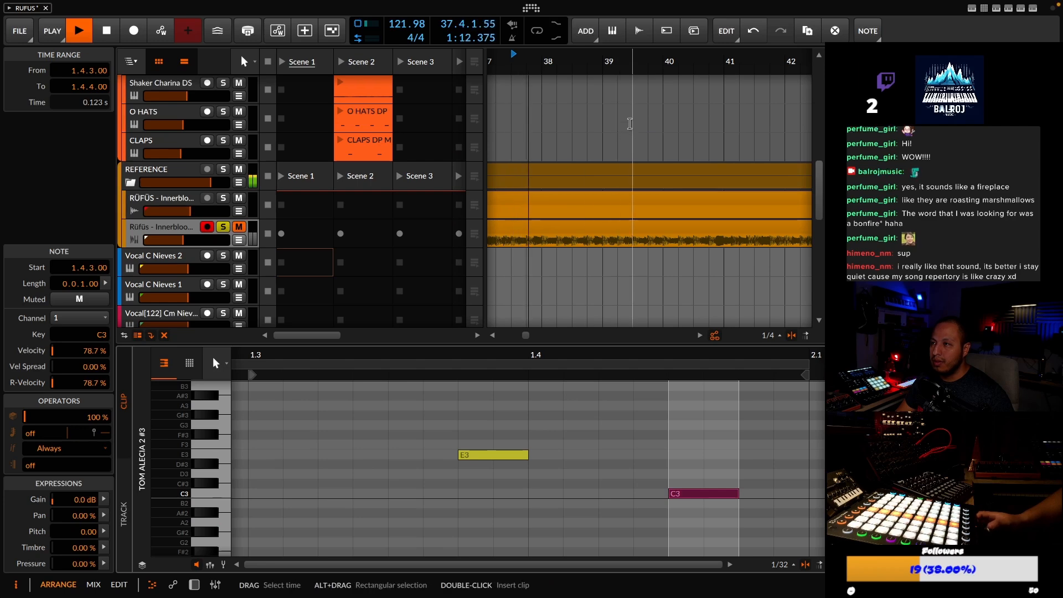
scroll(580, 158, down, 3)
scroll(580, 159, up, 1)
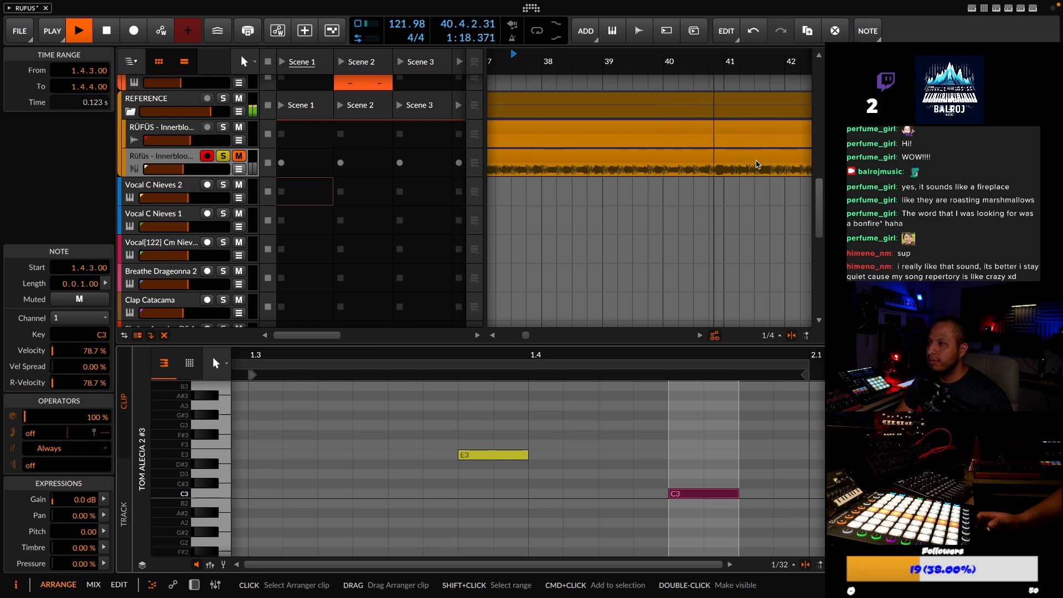
key(space)
Listen to the soloed reference from bar 34 and examine its waveform around 35.4
scroll(606, 191, down, 7)
scroll(520, 205, up, 1)
scroll(558, 175, up, 4)
scroll(602, 169, down, 4)
scroll(602, 169, up, 8)
double_click(551, 63)
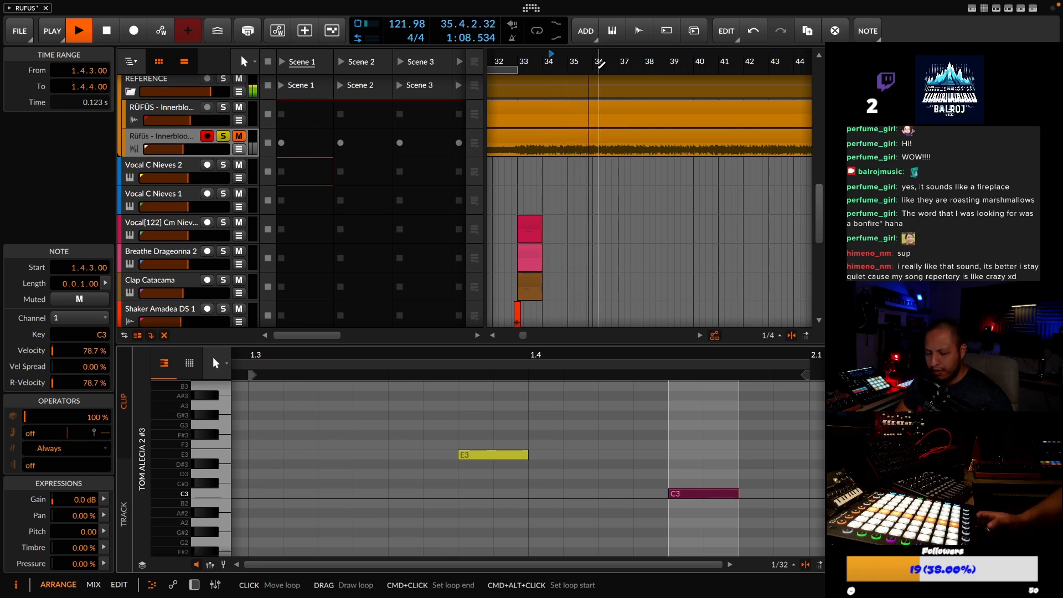
drag(570, 61, 588, 57)
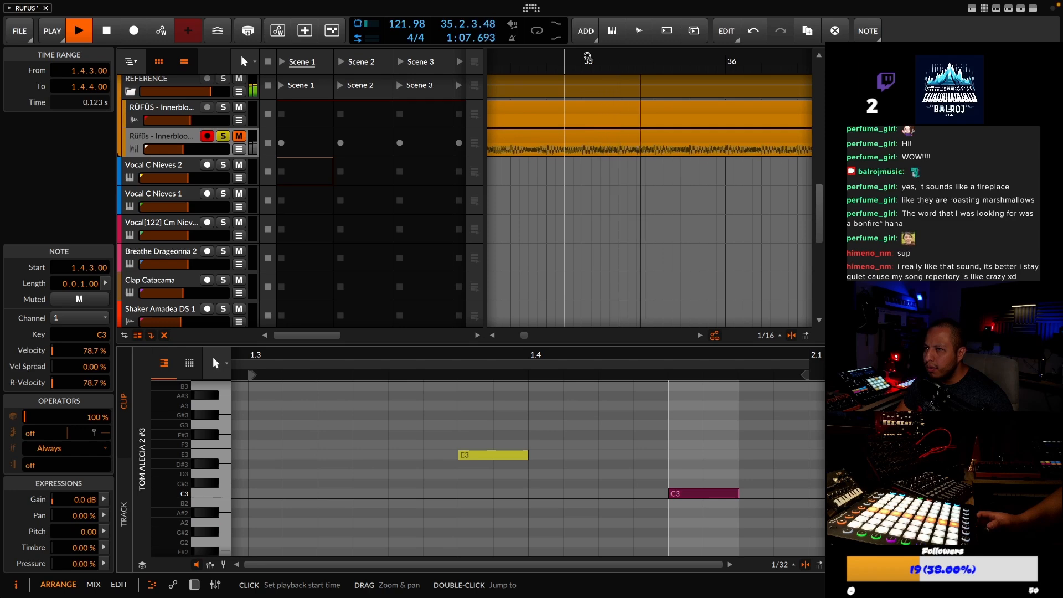
key(space)
drag(590, 57, 693, 146)
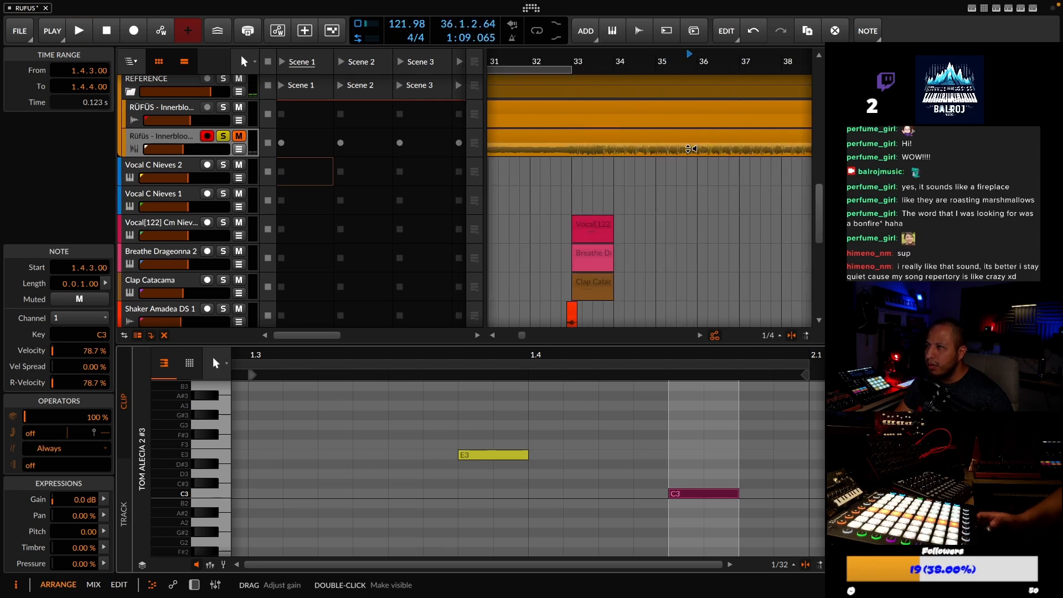
drag(693, 57, 703, 7)
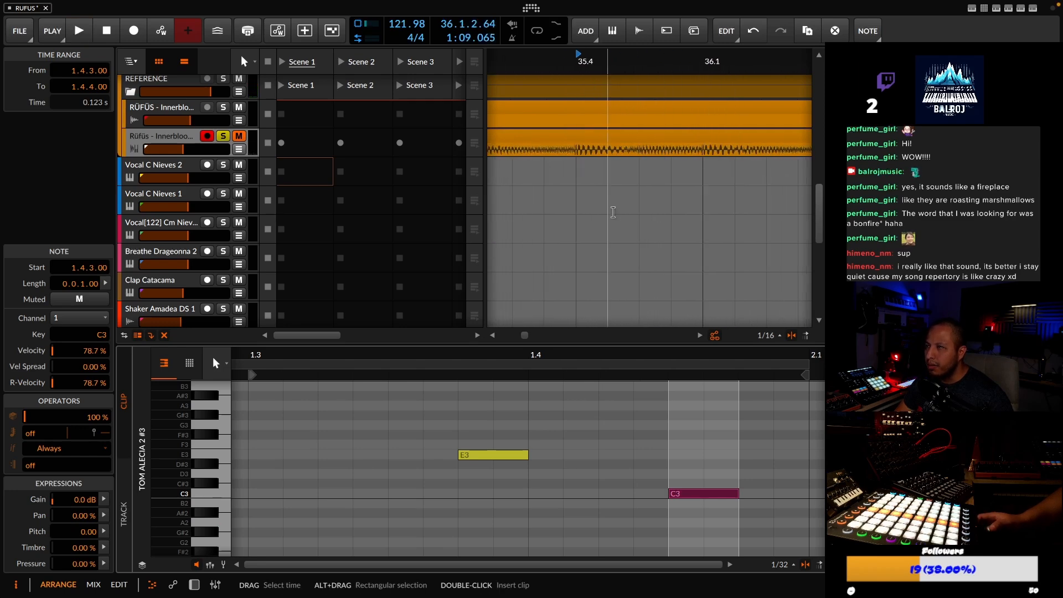
Place a sixteenth-note Tom Alecia 2 clip at 35.4.3 with a C#3 note at 1.3.4 and audition it
scroll(612, 211, down, 10)
scroll(612, 211, up, 1)
scroll(611, 210, up, 3)
scroll(471, 268, down, 2)
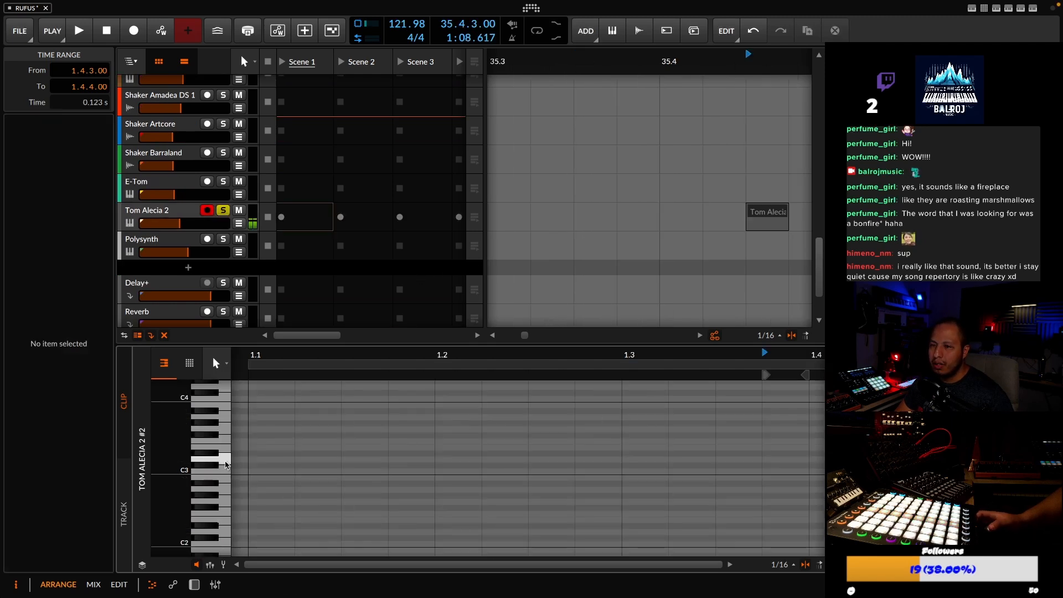
double_click(735, 465)
drag(593, 469, 628, 468)
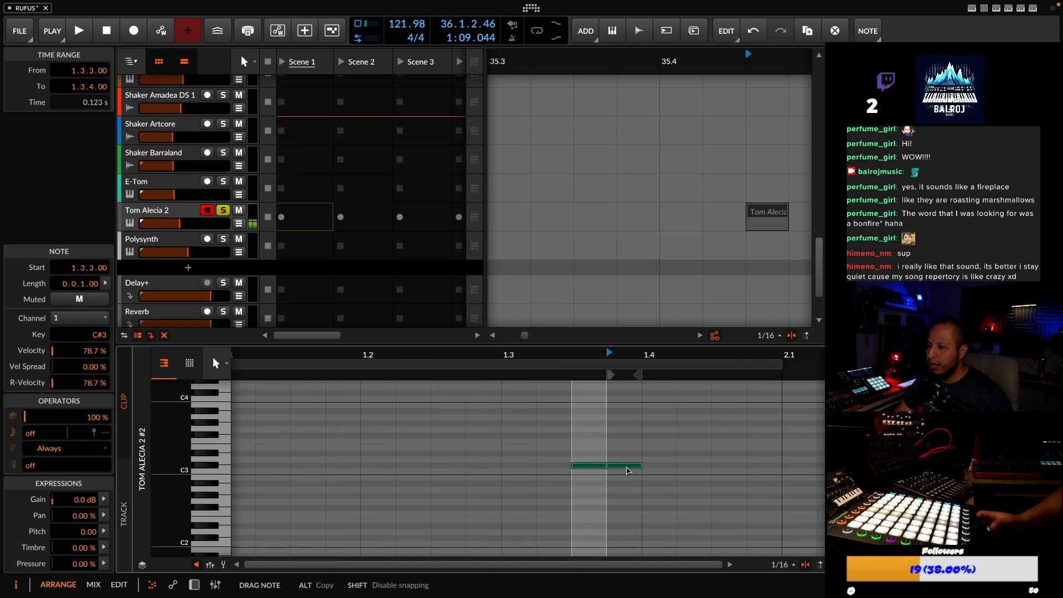
key(space)
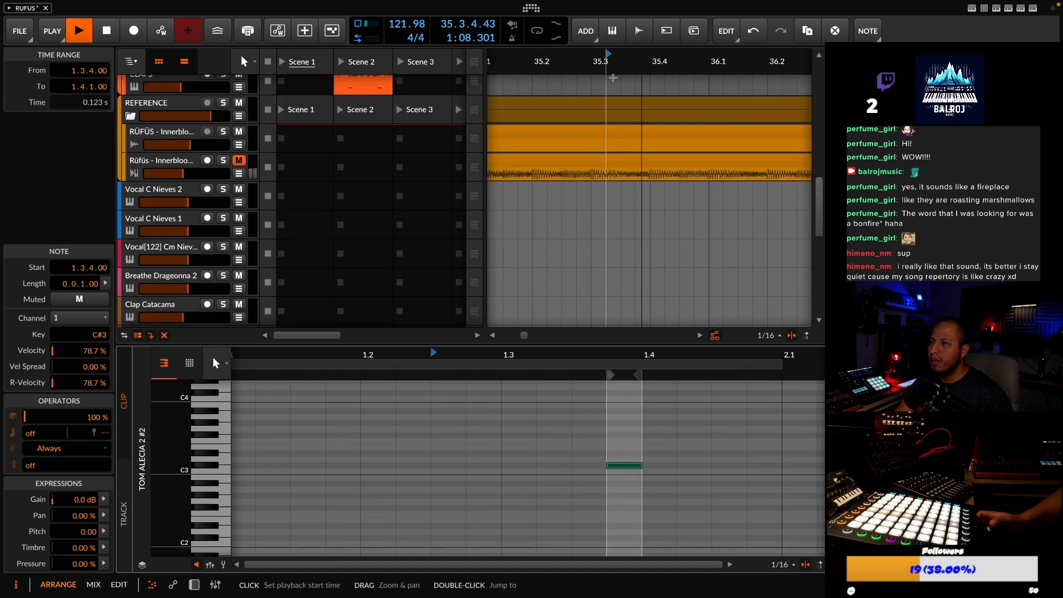
Play the arrangement from around 33.3 and listen to the tom fills together with the Polysynth clips
drag(653, 58, 615, 57)
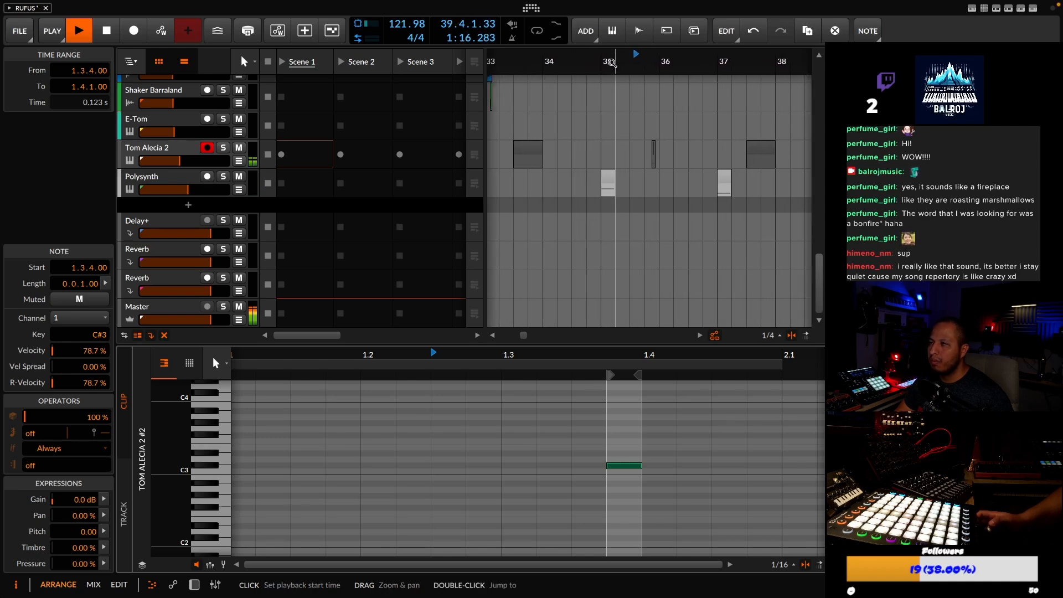
click(515, 56)
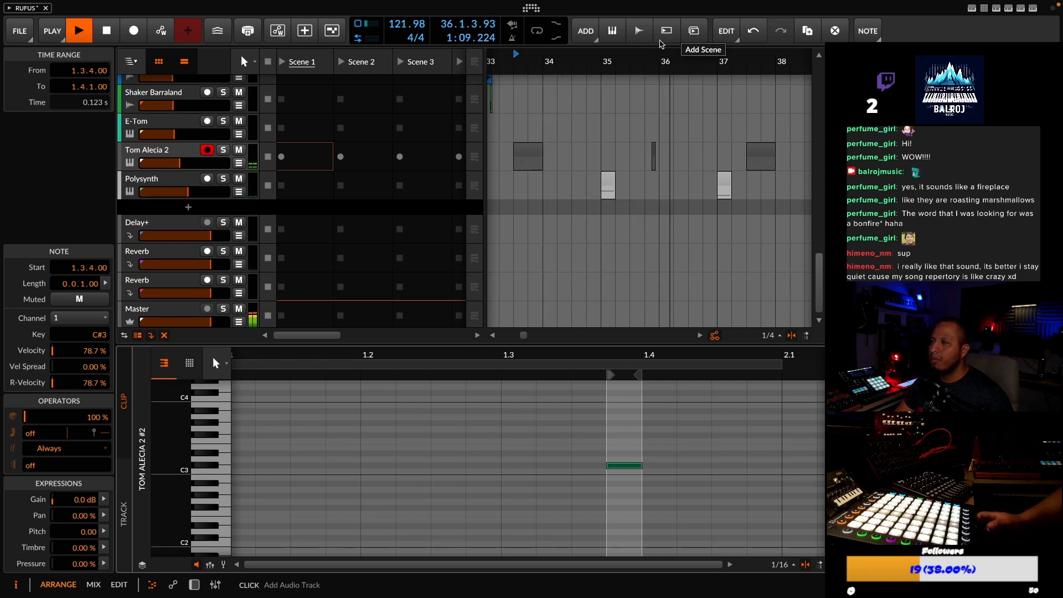
drag(647, 56, 540, 51)
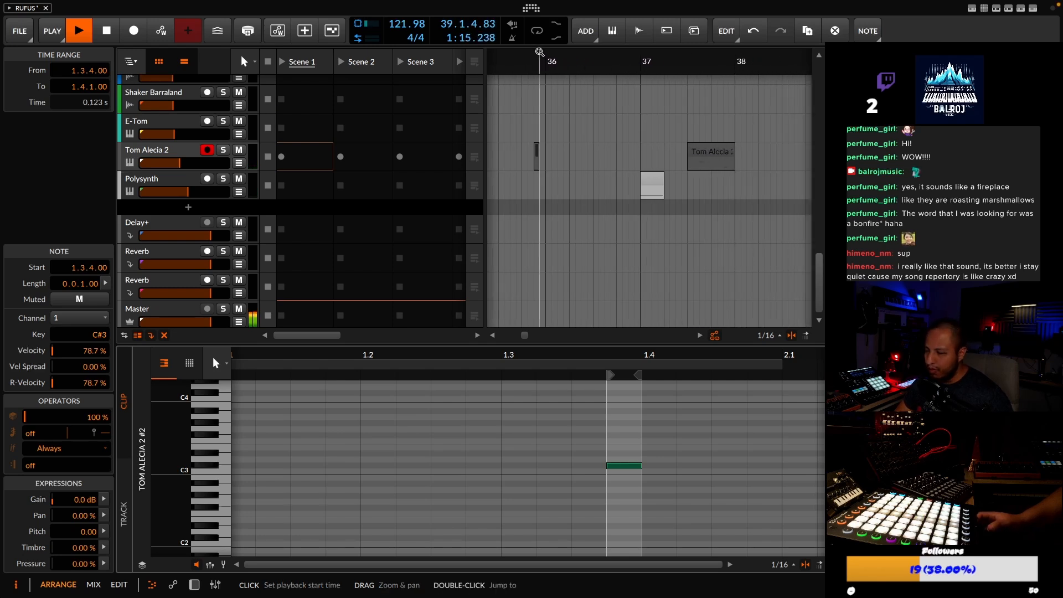
mouse_move(572, 57)
mouse_down()
mouse_move(584, 43)
mouse_move(584, 59)
mouse_move(570, 62)
mouse_up()
key(space)
scroll(577, 147, up, 5)
scroll(577, 147, up, 3)
scroll(586, 131, down, 5)
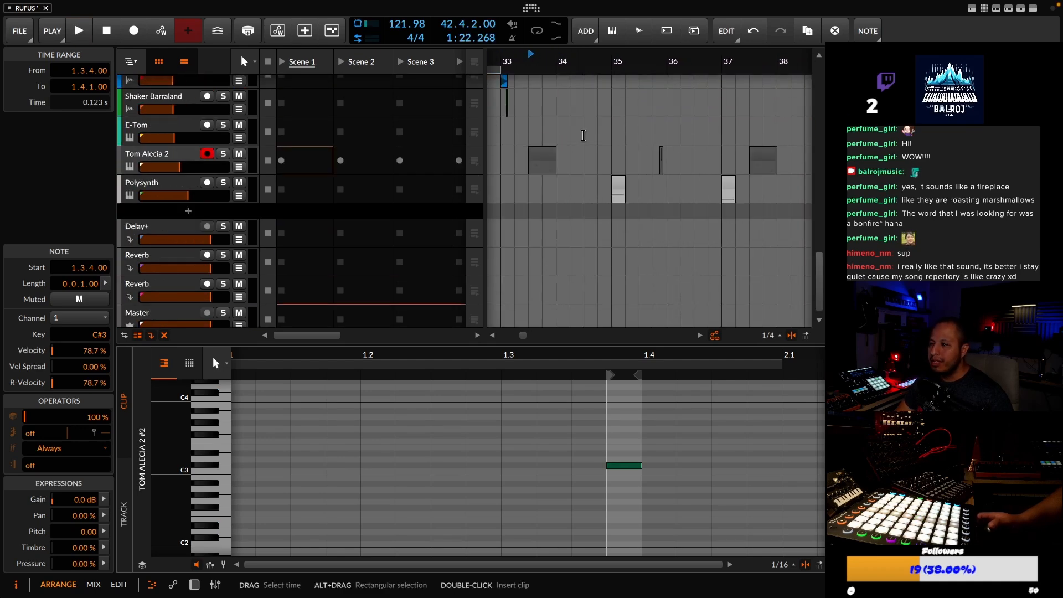
Open the Tom Alecia 2 clip at 33.3 and audition its pitches around E3 and C3
click(550, 157)
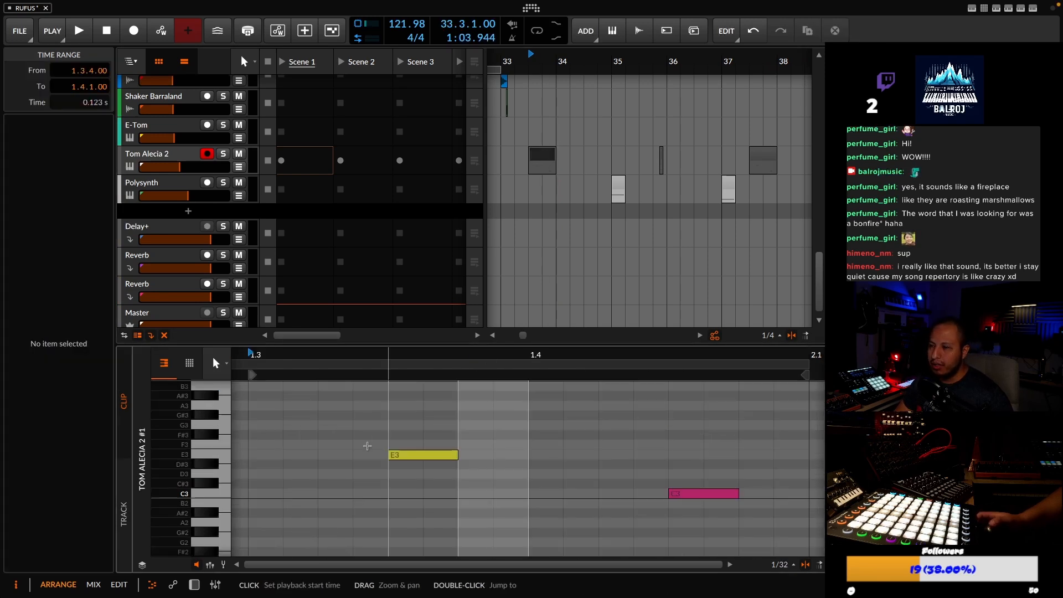
click(218, 458)
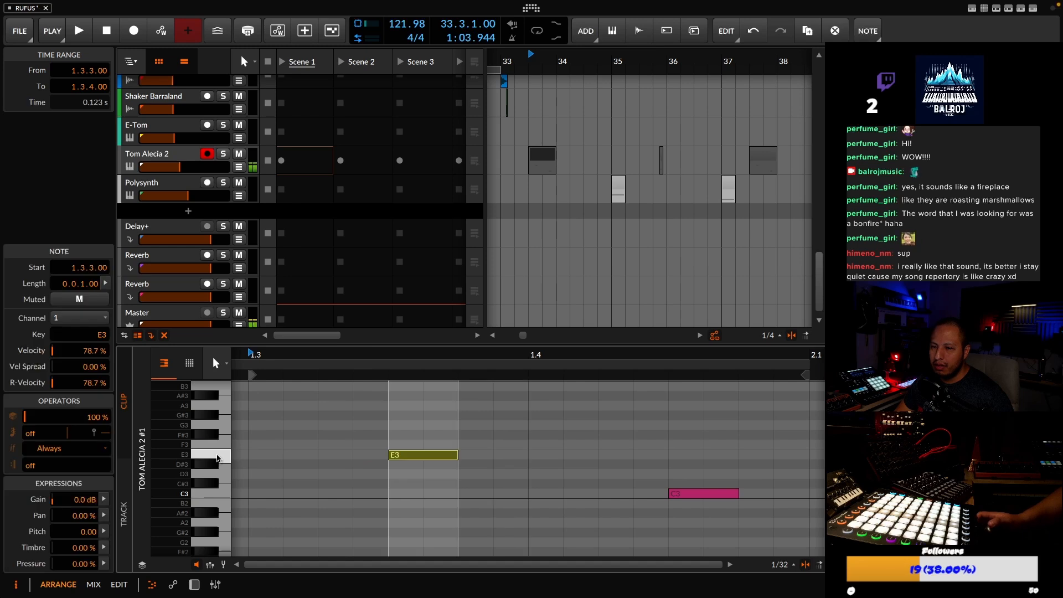
click(224, 492)
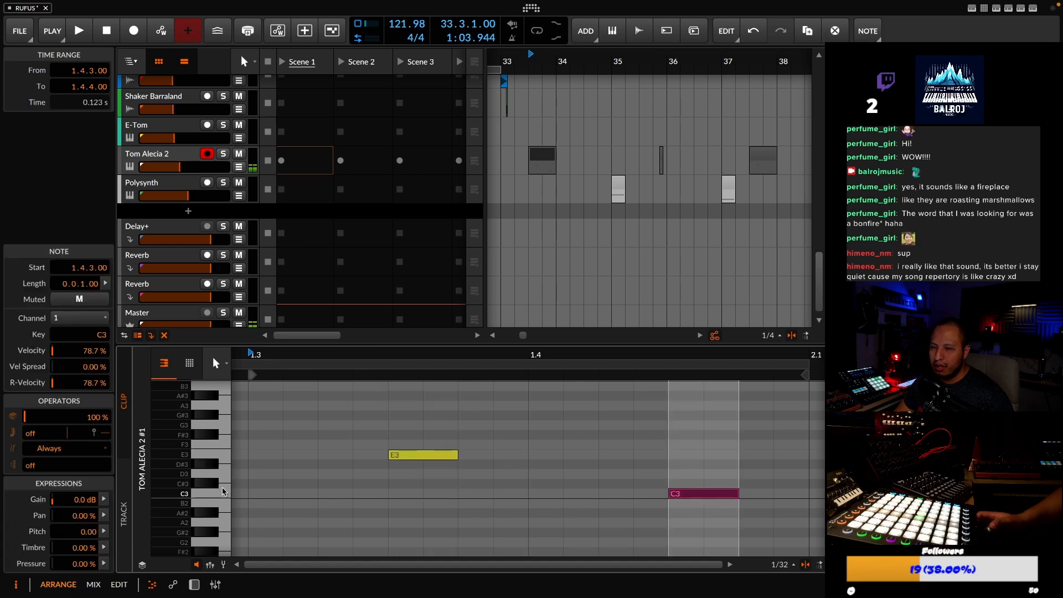
click(218, 464)
click(218, 456)
click(237, 491)
click(223, 492)
click(217, 463)
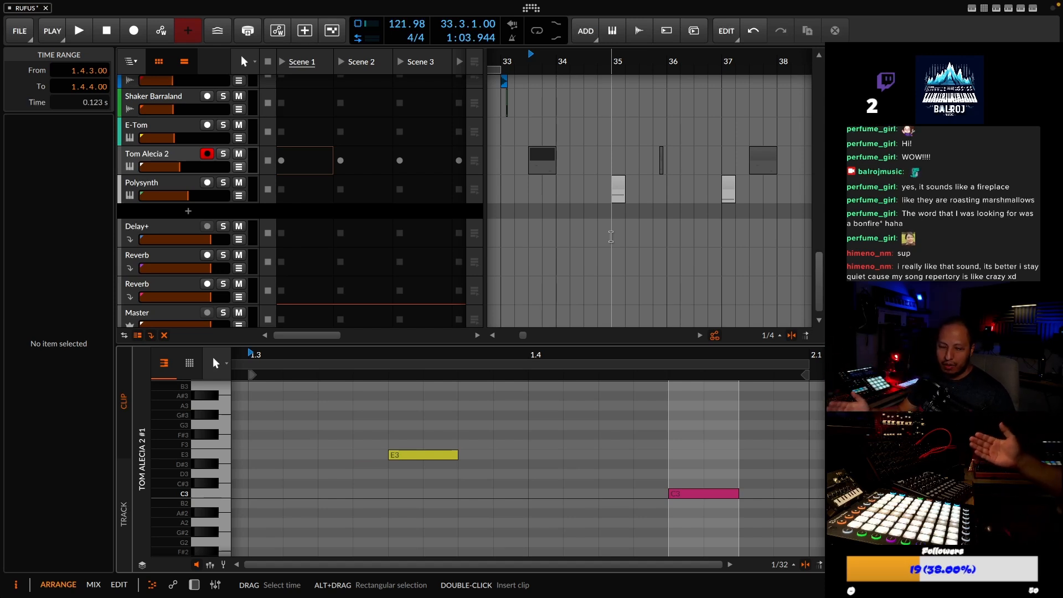
Set the playback start to bar 33 and look over the reference, vocal, shaker and tom tracks
click(612, 146)
scroll(614, 145, up, 6)
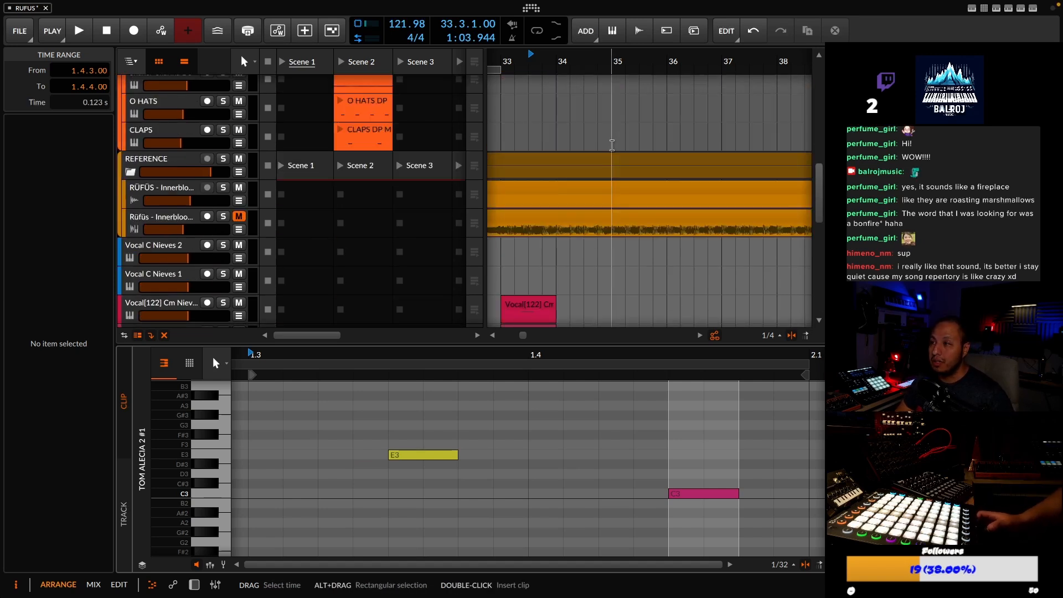
click(505, 57)
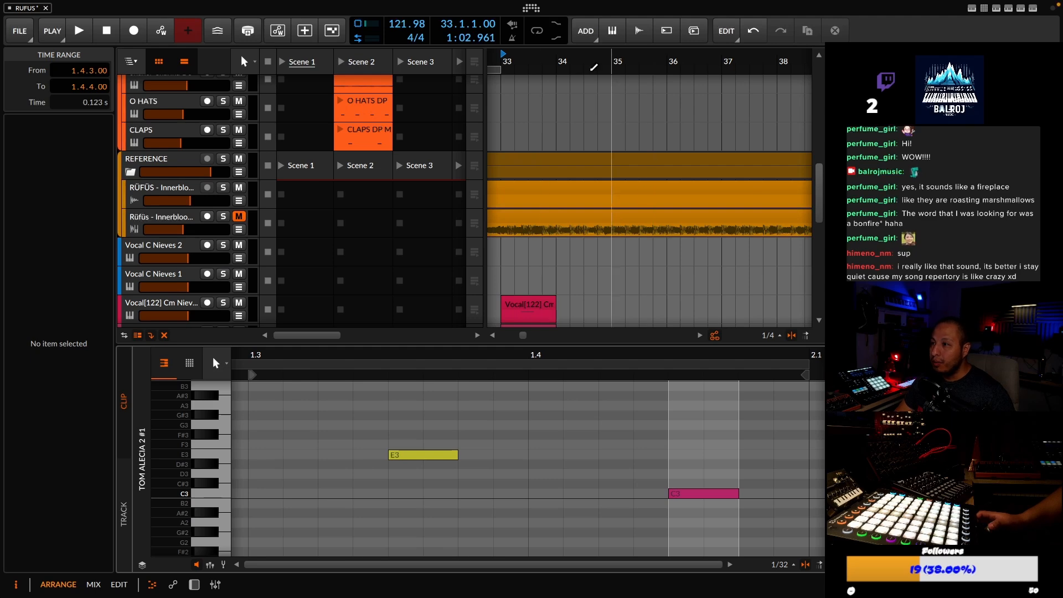
drag(556, 60, 588, 58)
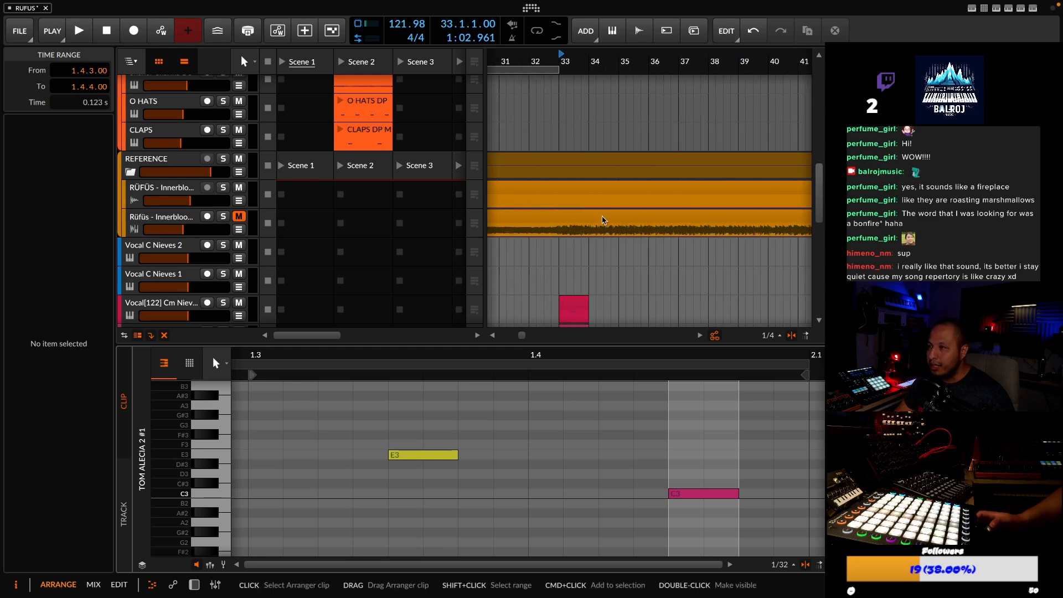
scroll(632, 225, down, 6)
scroll(632, 223, up, 1)
scroll(632, 223, up, 2)
scroll(581, 193, down, 5)
scroll(565, 158, up, 7)
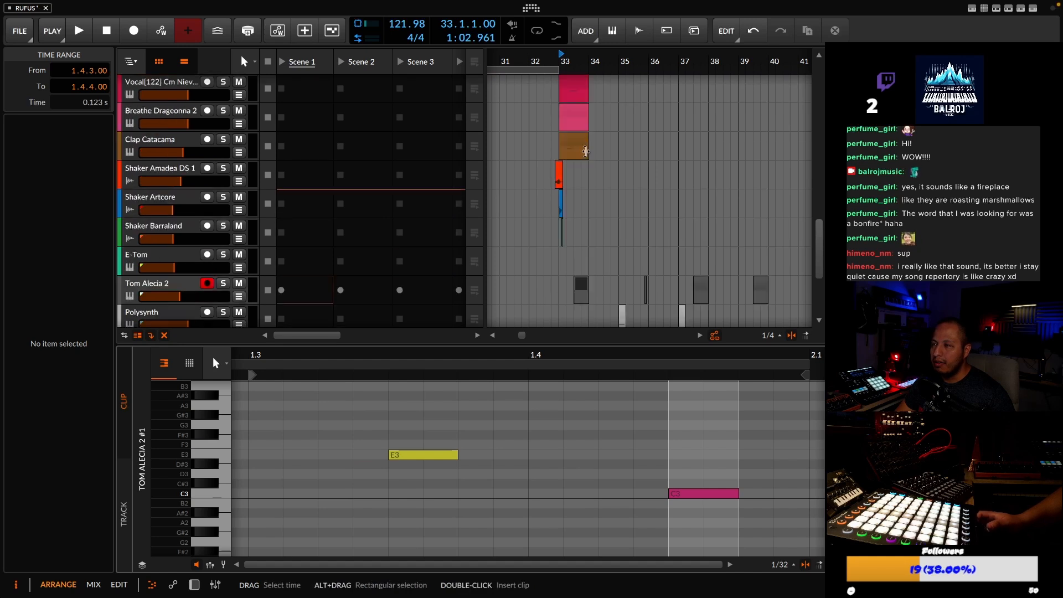
scroll(587, 152, up, 2)
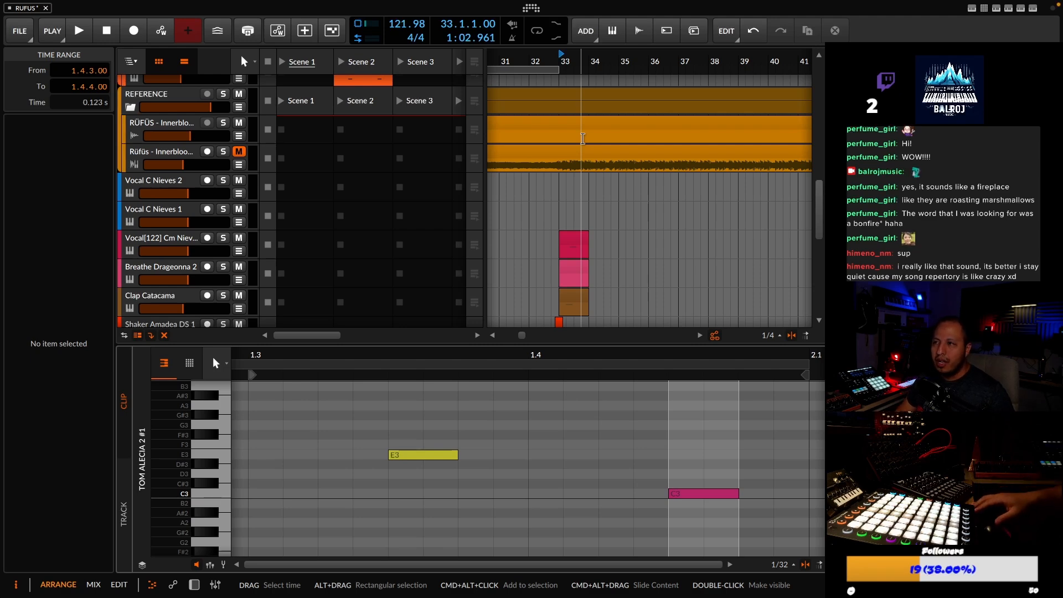
scroll(582, 138, down, 8)
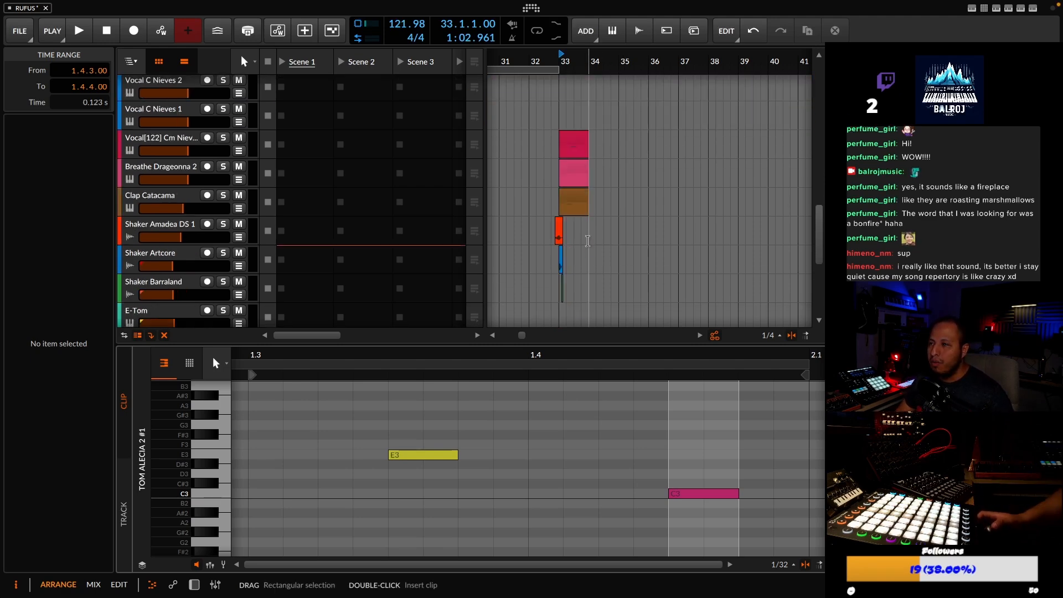
scroll(575, 195, up, 10)
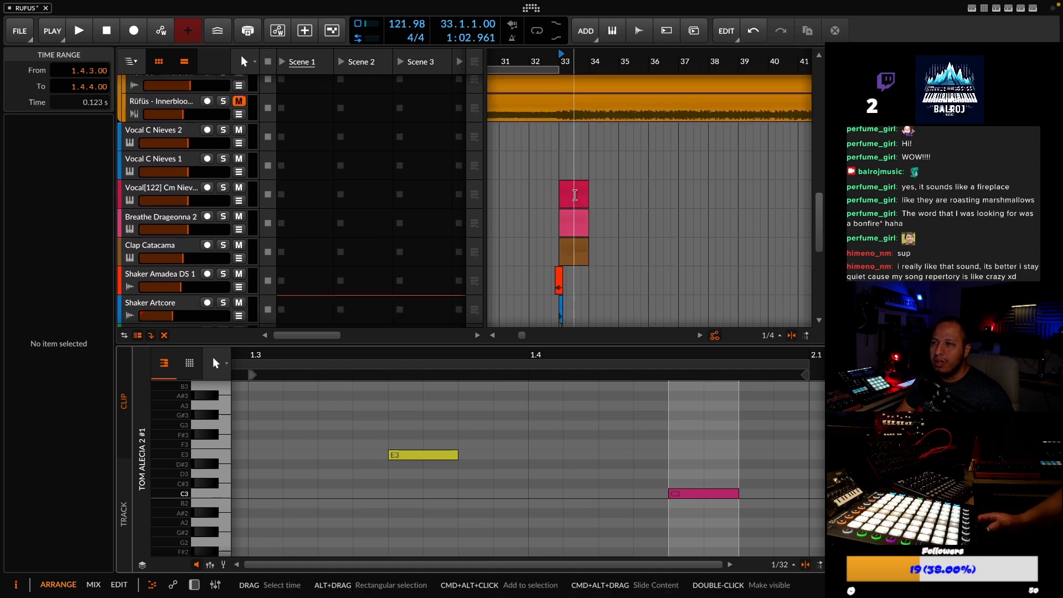
Solo the second Rüfüs reference track and listen to it from bar 33
click(224, 213)
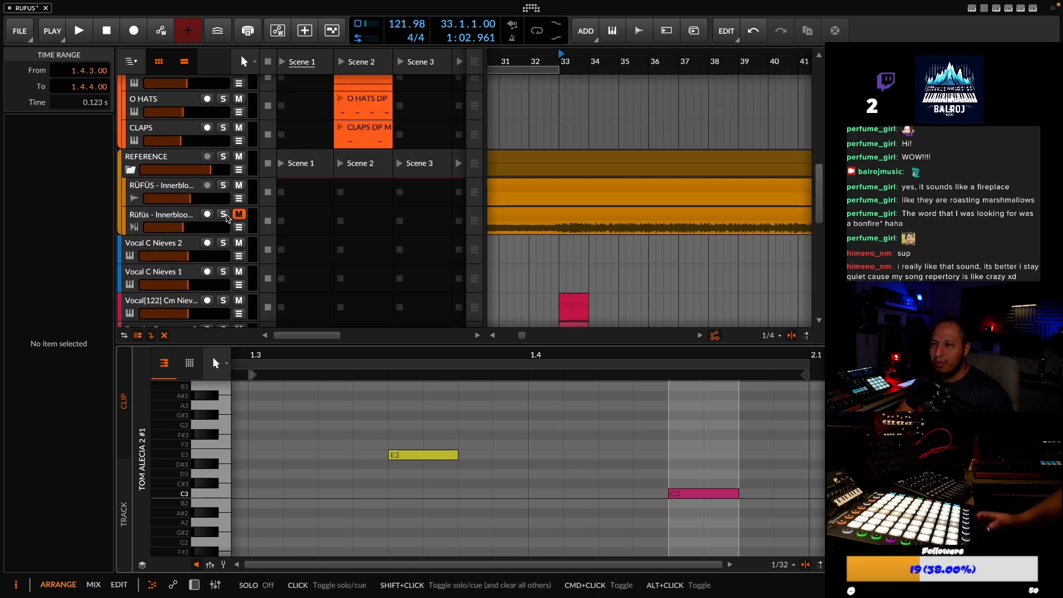
key(space)
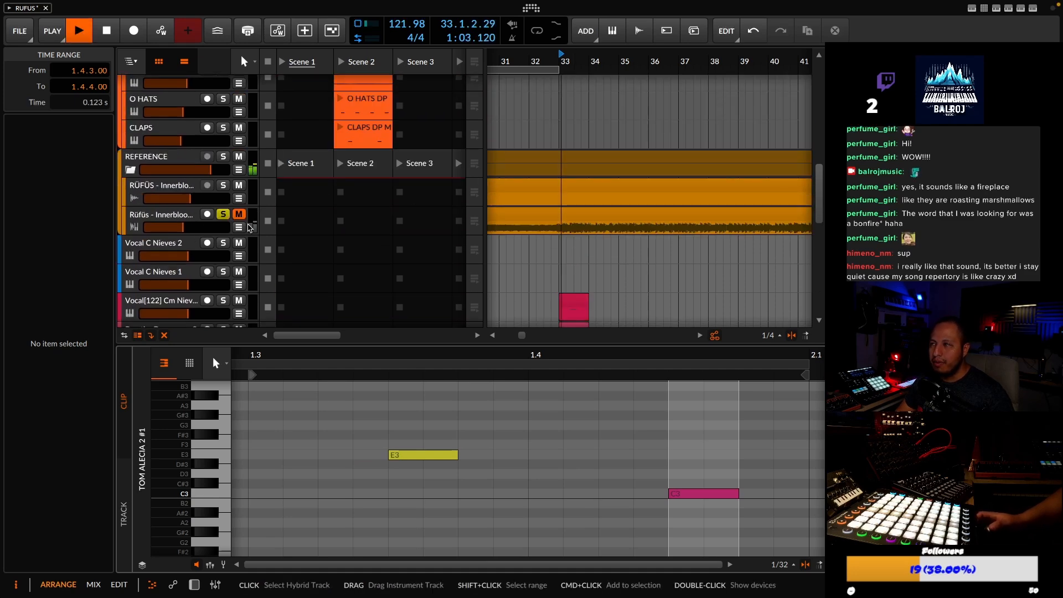
scroll(609, 223, down, 4)
scroll(608, 223, up, 2)
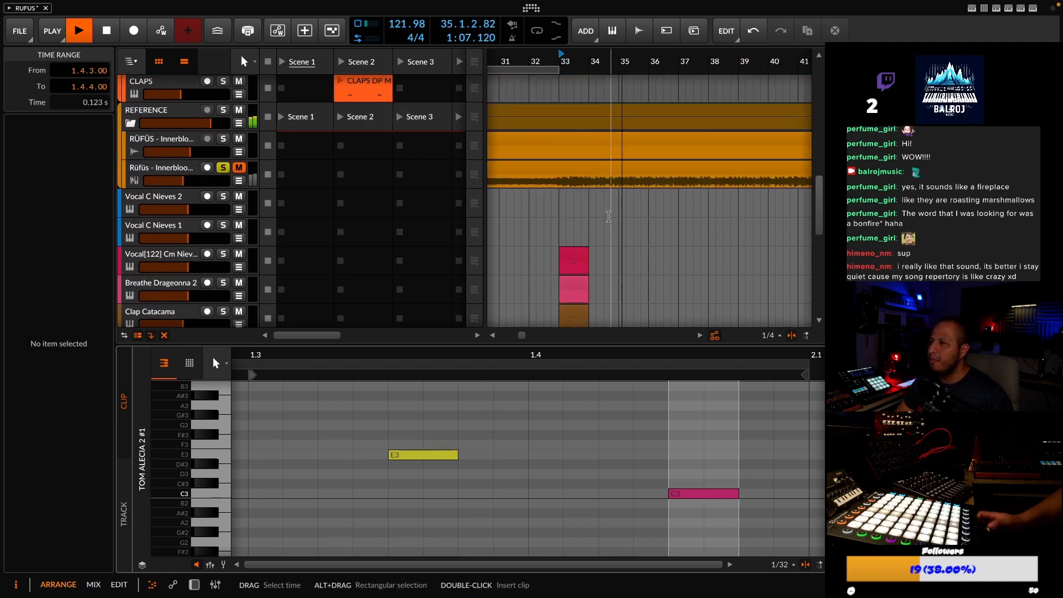
drag(702, 56, 675, 166)
key(space)
Insert a Tom Alecia 2 clip in bar 36 and trim it to a sixteenth note starting at 36.3.2
scroll(587, 247, down, 5)
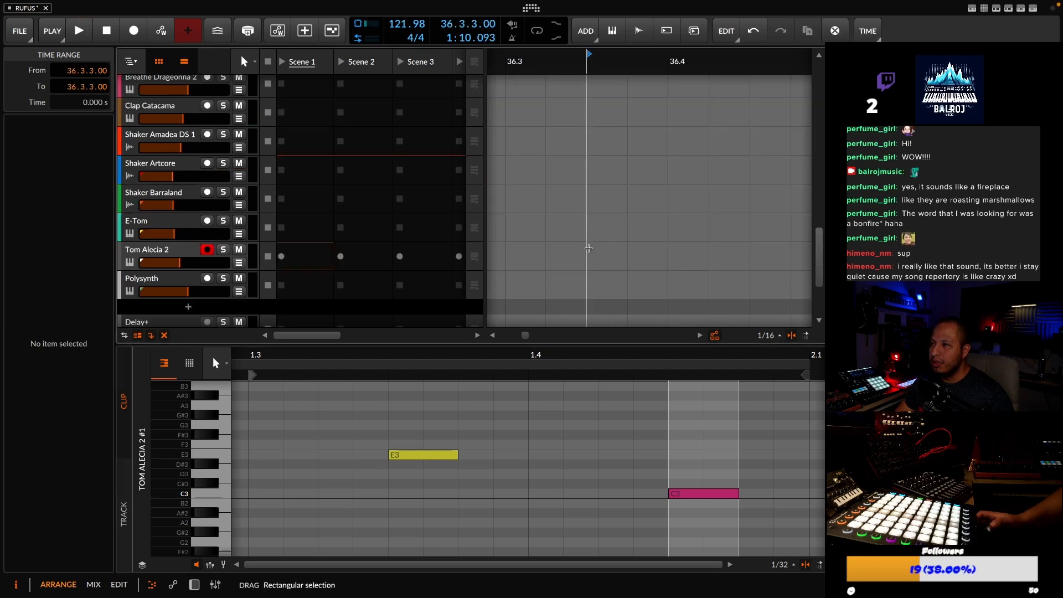
double_click(587, 249)
drag(610, 61, 590, 22)
key(super+z)
double_click(583, 253)
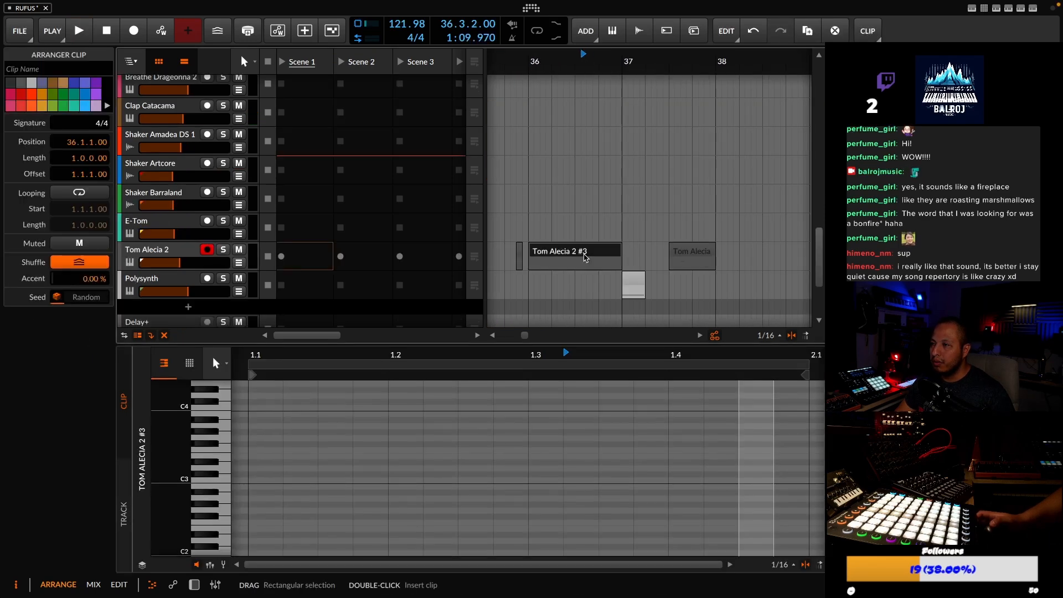
drag(529, 255, 605, 254)
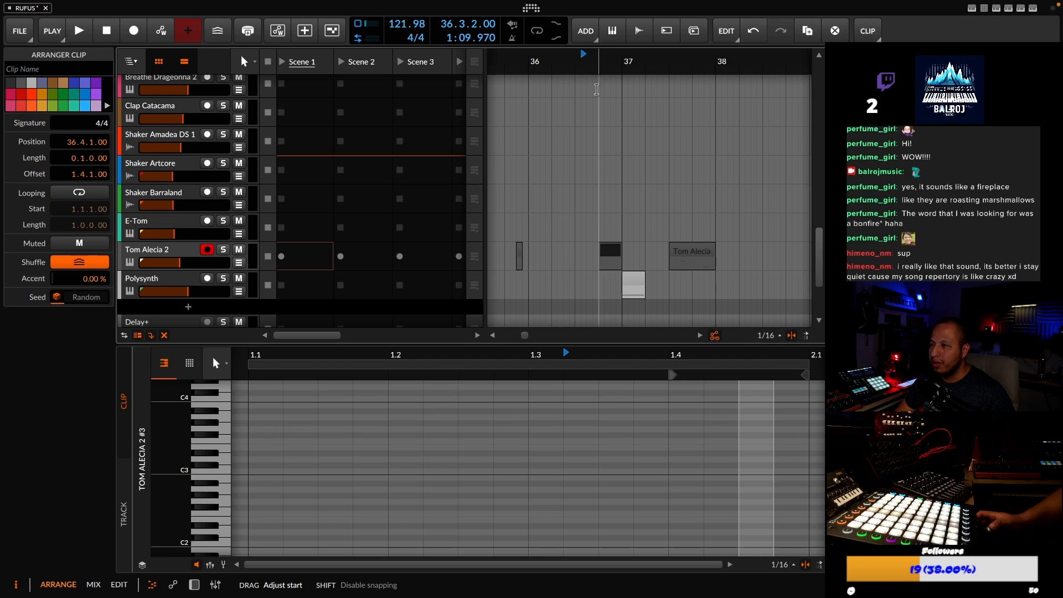
drag(613, 52, 639, 119)
drag(634, 257, 605, 258)
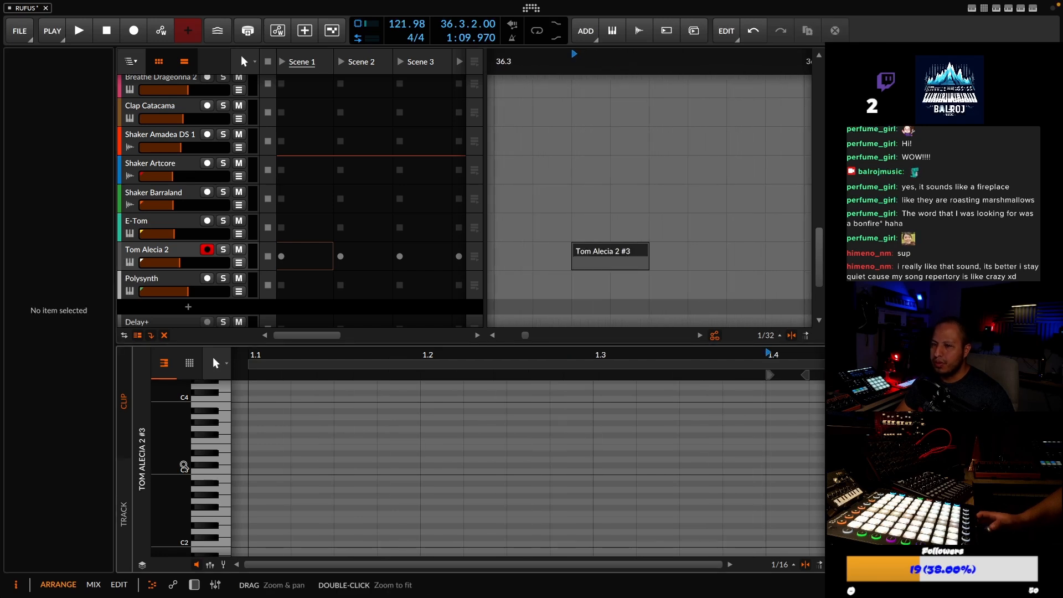
Shift the short clip to 36.3.2.50 and, with Tom Alecia 2 soloed, place a sixteenth-note C3 at 1.4.1 in it
click(214, 461)
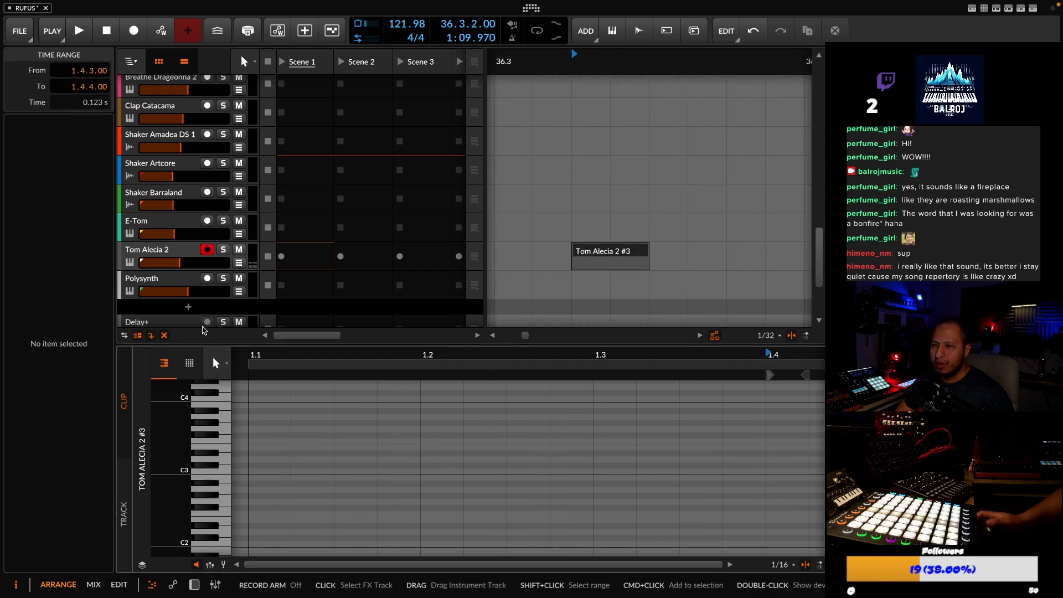
click(223, 249)
click(221, 460)
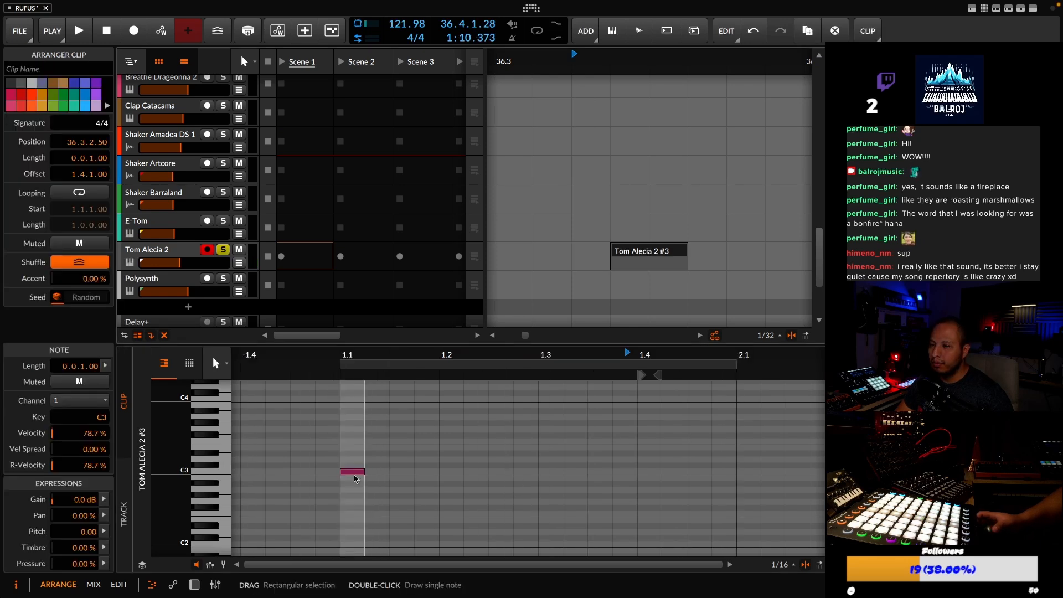
drag(358, 472, 569, 460)
drag(649, 477, 649, 477)
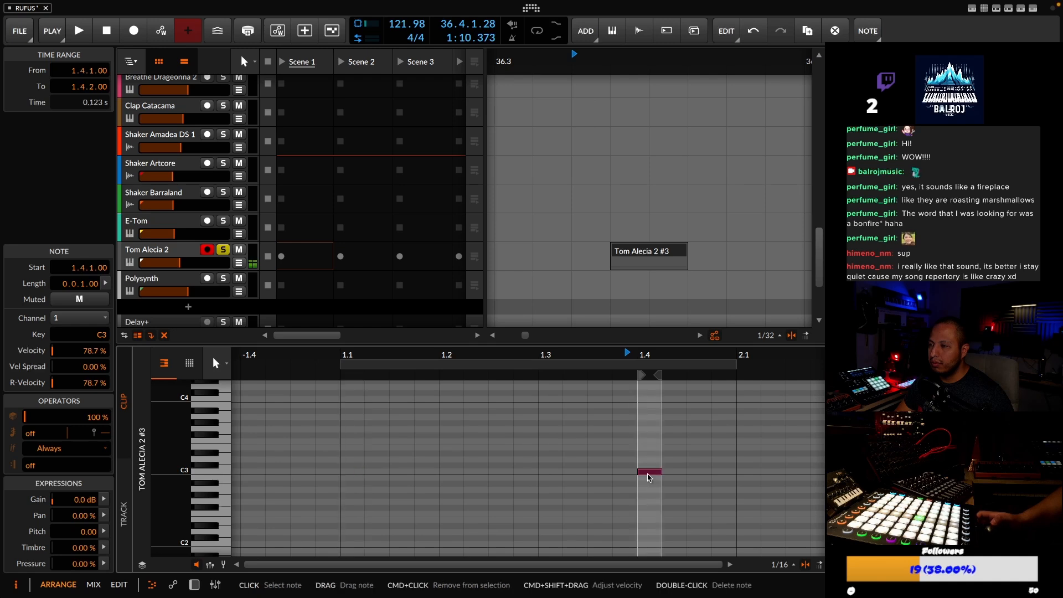
Move the C3 note to 1.4.2 and set the clip's offset to 1.4.2 to match
drag(666, 357, 666, 418)
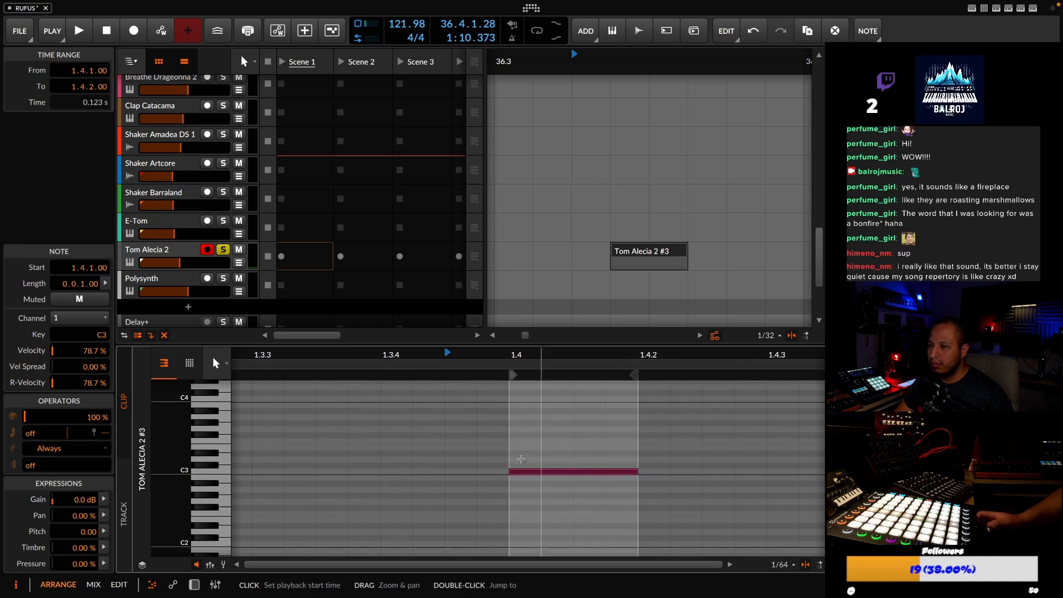
drag(541, 471, 670, 470)
key(space)
key(space)
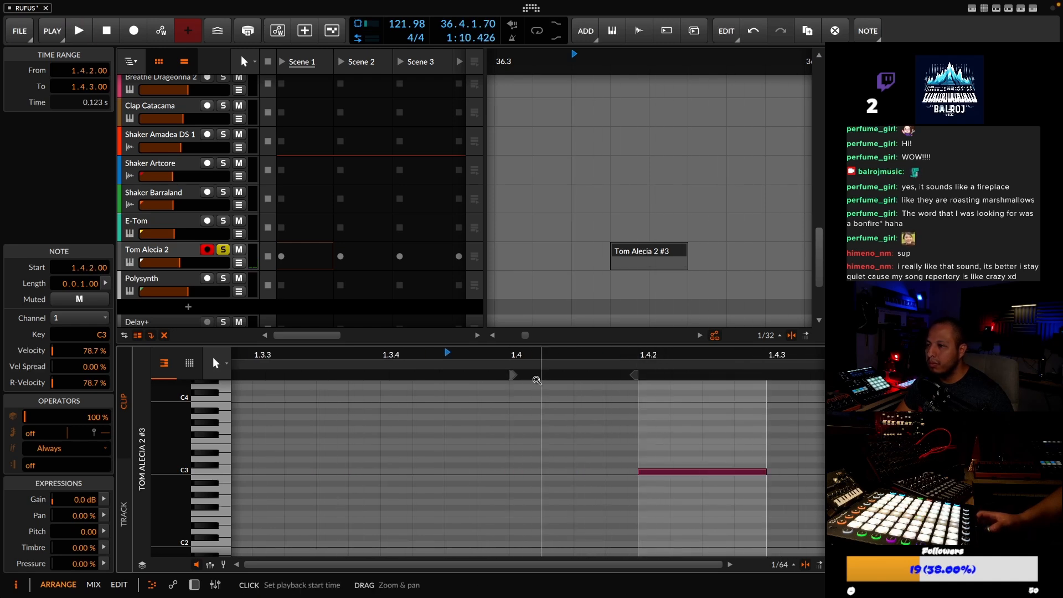
drag(634, 375, 708, 369)
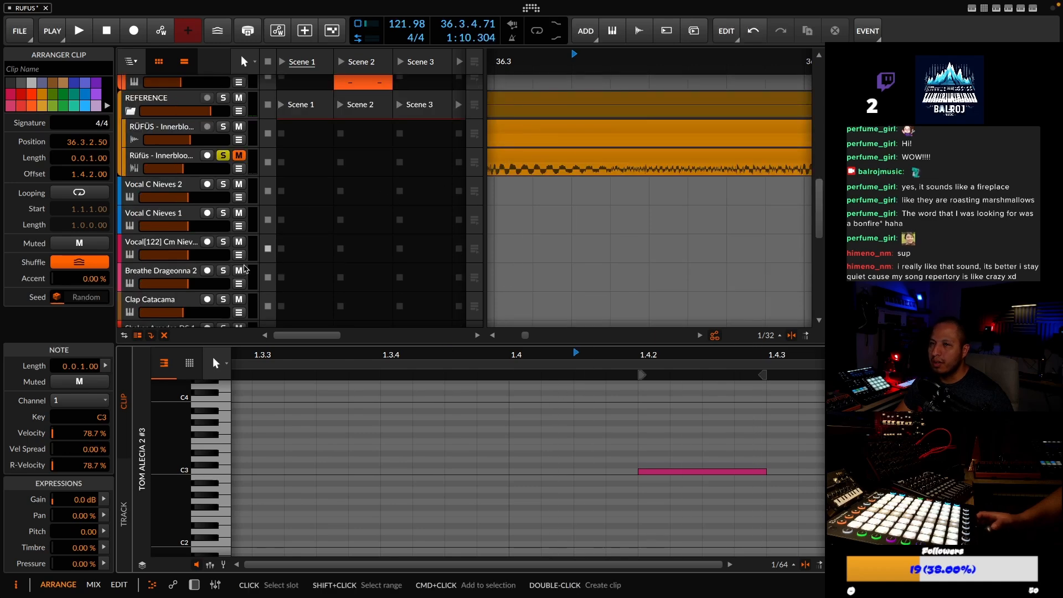
Unsolo Tom Alecia 2 and listen to the soloed Rüfüs reference from just before 36.3
scroll(227, 258, down, 10)
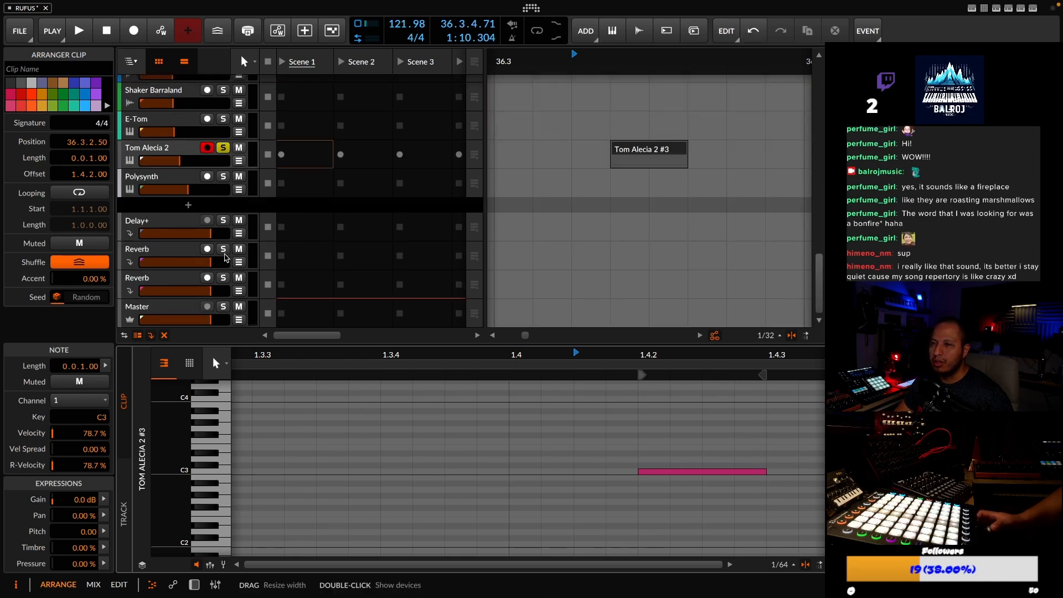
click(223, 147)
scroll(226, 157, up, 10)
click(528, 61)
key(space)
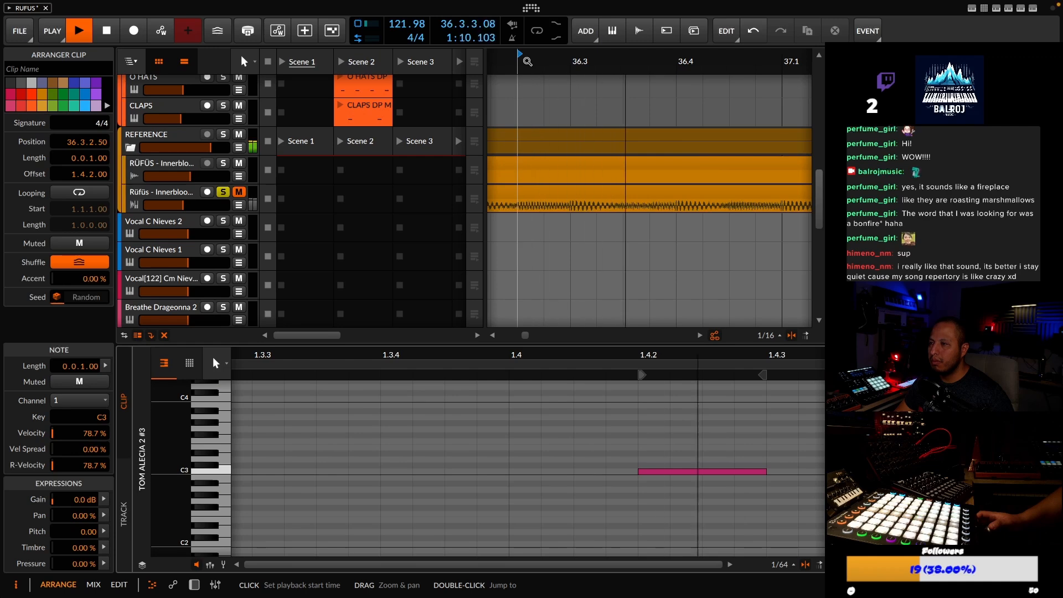
key(space)
Compare the short Tom Alecia 2 clip with the soloed Rüfüs reference by playing the reference from just before 36.3
scroll(629, 310, down, 3)
scroll(629, 321, down, 2)
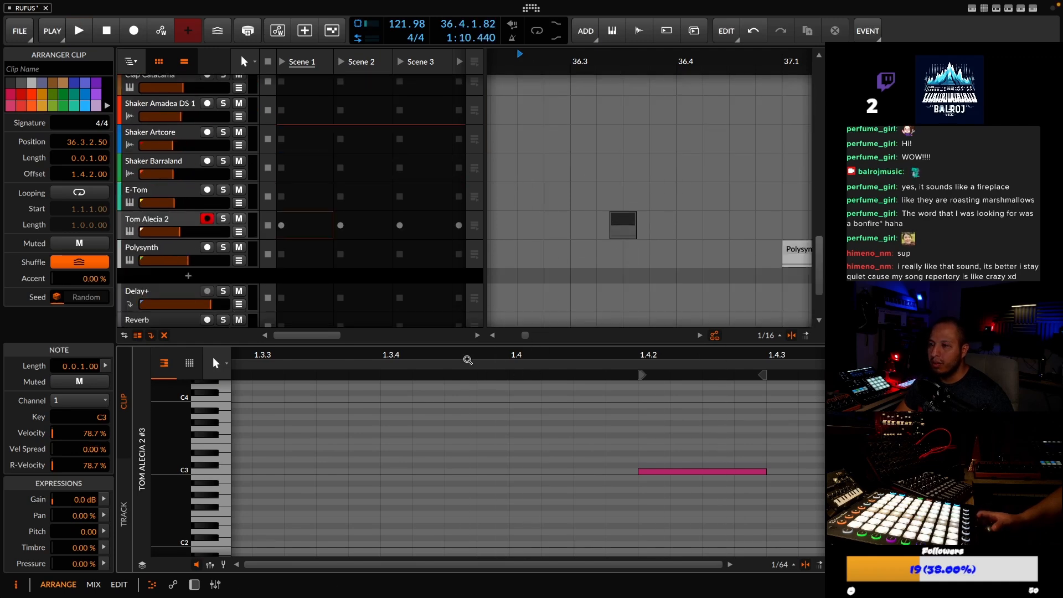
drag(461, 355, 461, 338)
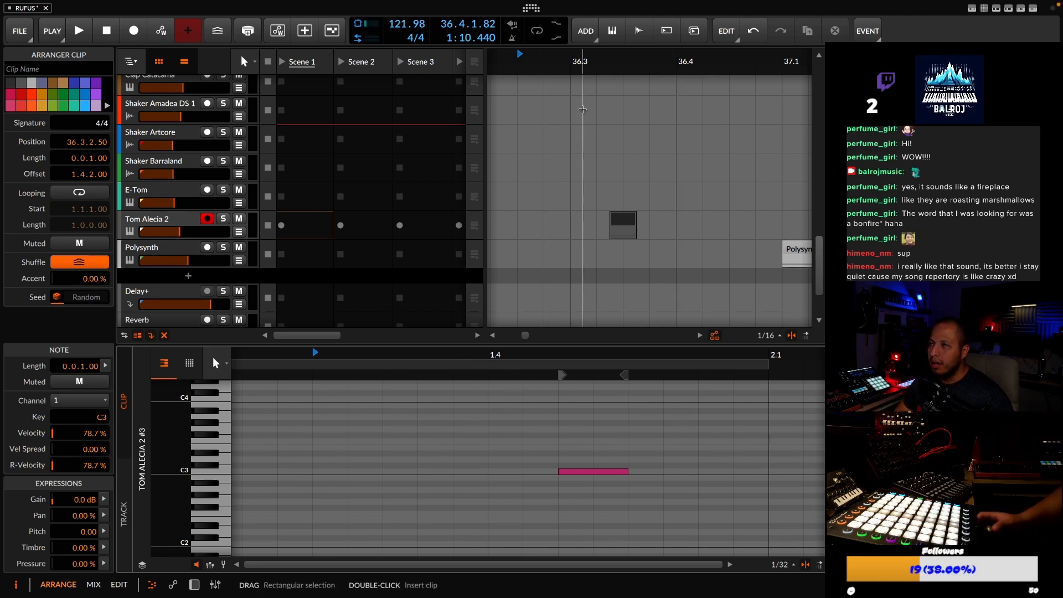
scroll(582, 109, up, 9)
scroll(297, 196, down, 9)
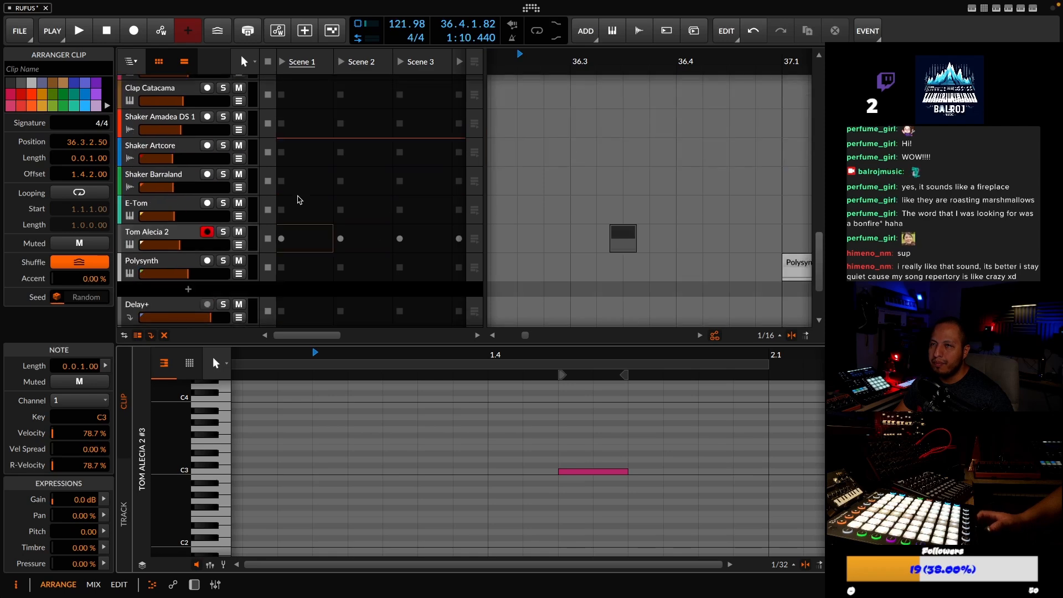
scroll(219, 241, up, 10)
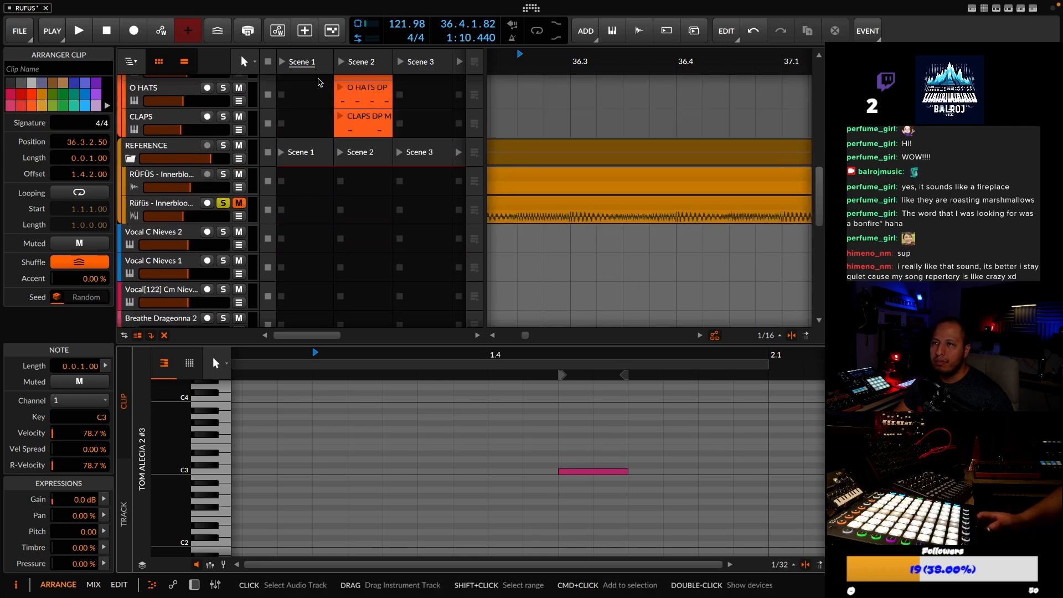
key(space)
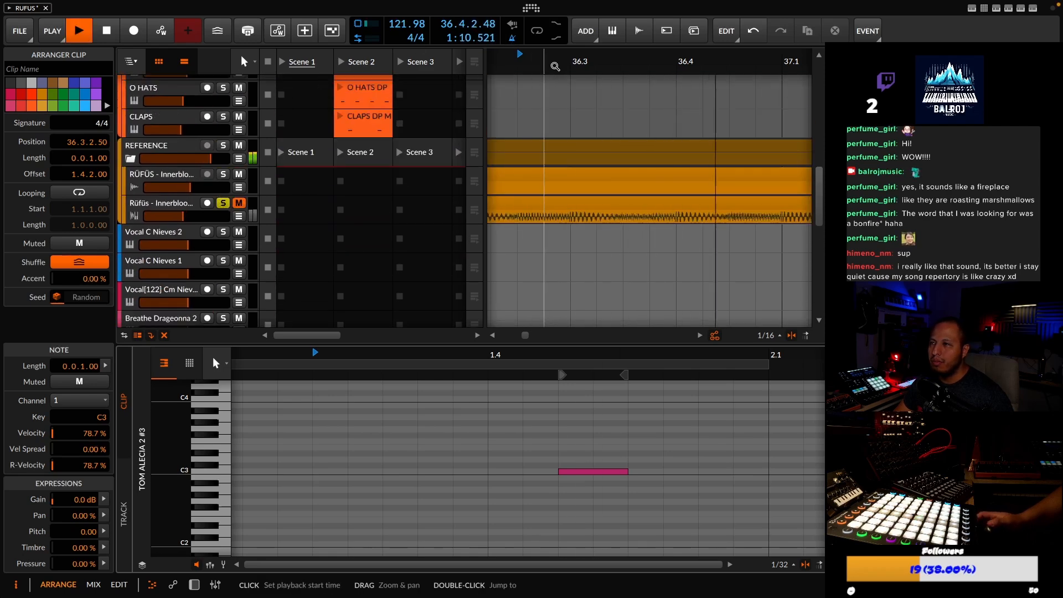
key(space)
Examine the Rüfüs reference waveform closely around 36.3 and play it to locate the tom hit
drag(571, 52, 603, 126)
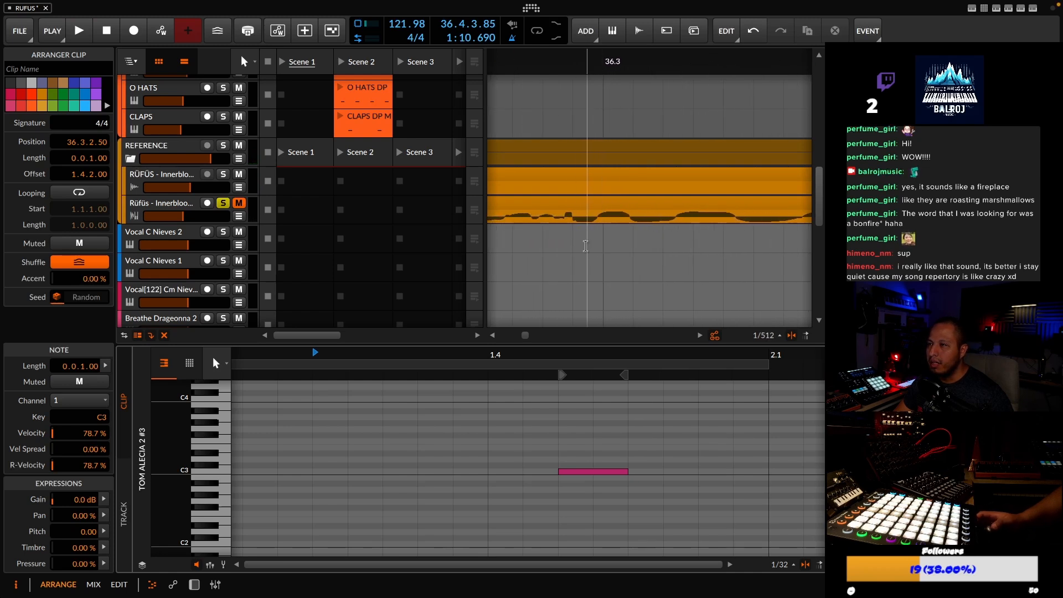
click(603, 219)
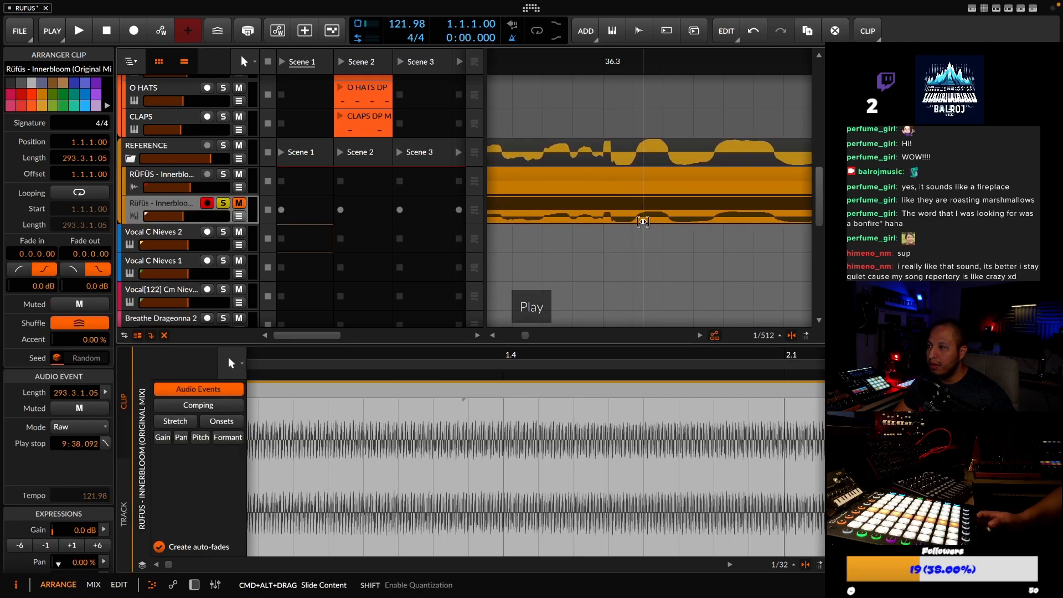
key(space)
click(606, 58)
drag(596, 58, 505, 105)
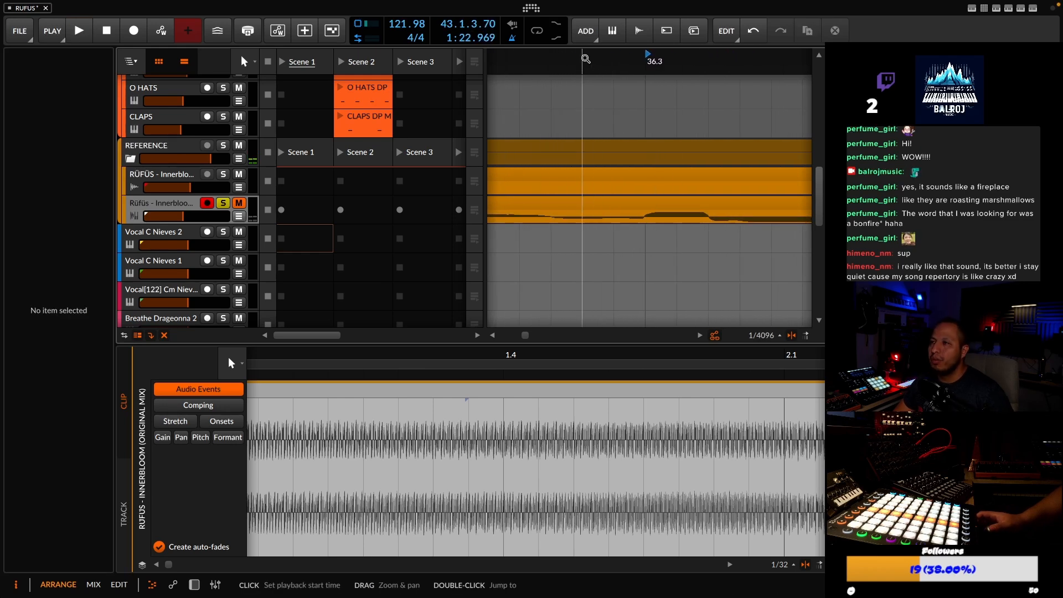
Play the section from bar 33 and fine-tune the feedback to about 78% and the mix of Polysynth's Delay+
drag(587, 57, 605, 3)
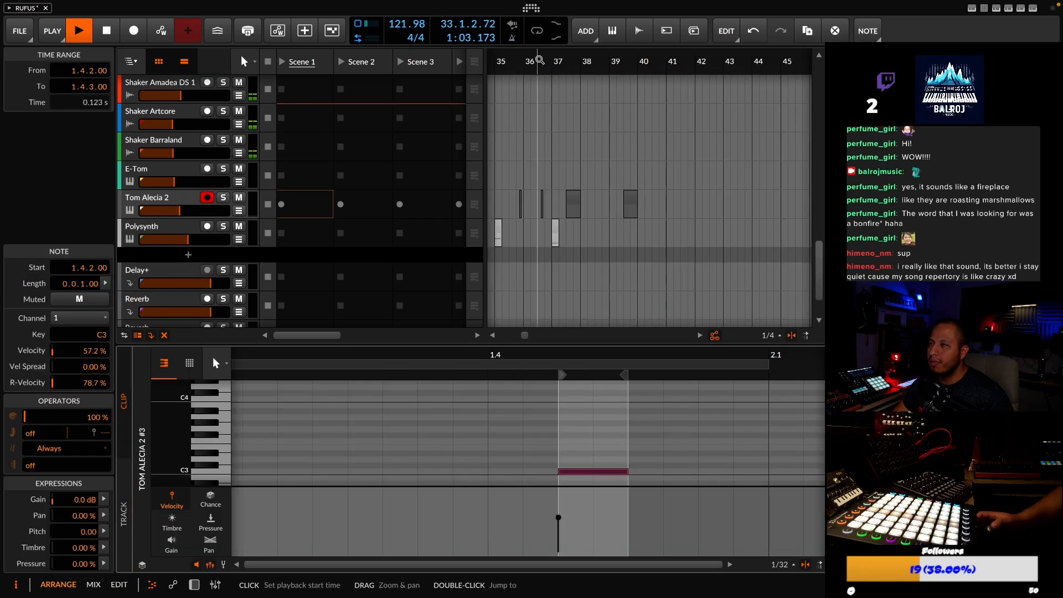
drag(567, 60, 598, 36)
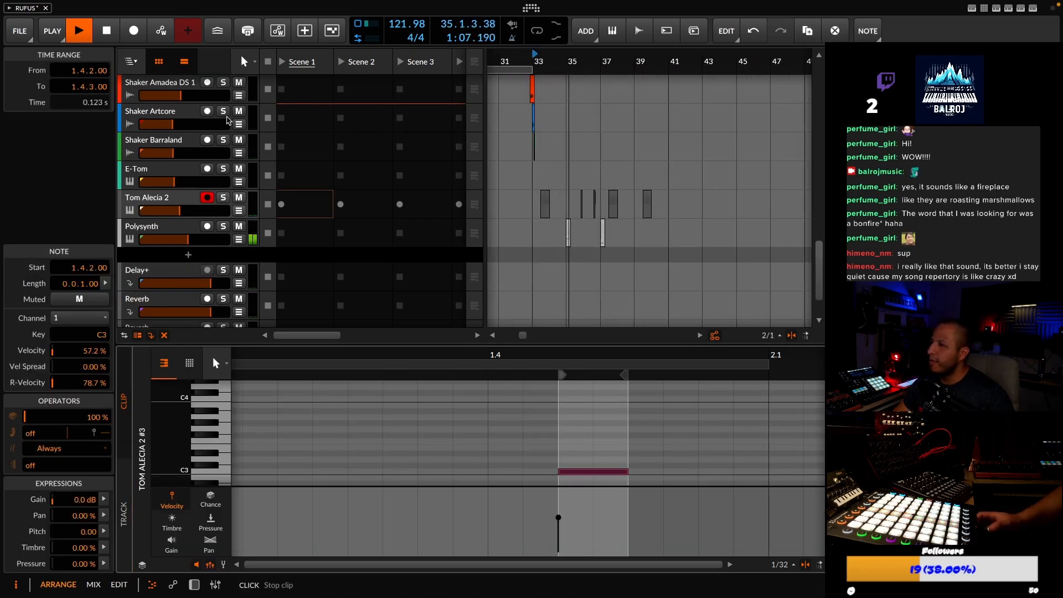
double_click(176, 226)
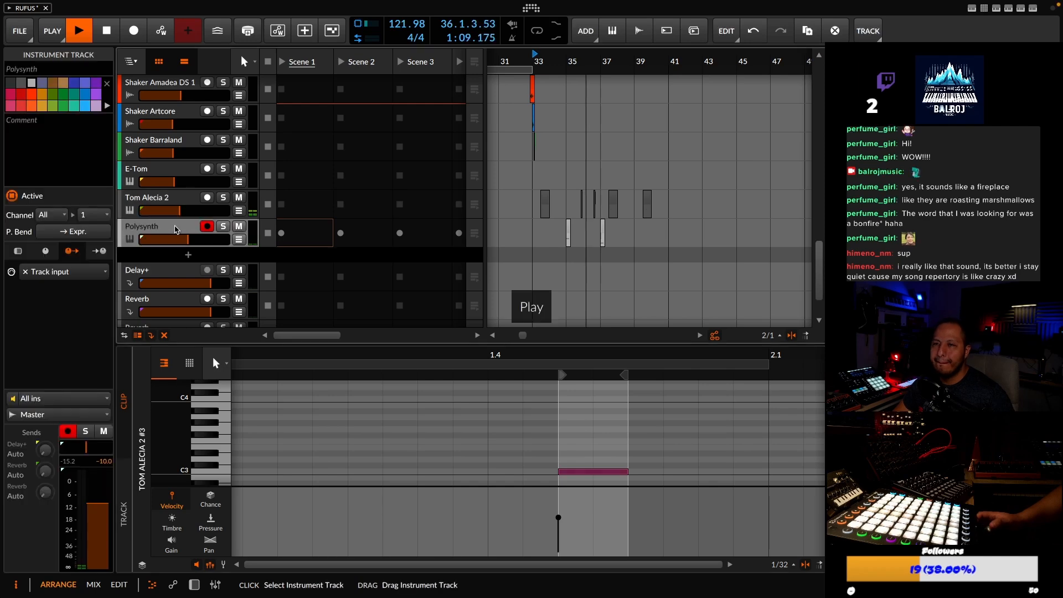
click(789, 570)
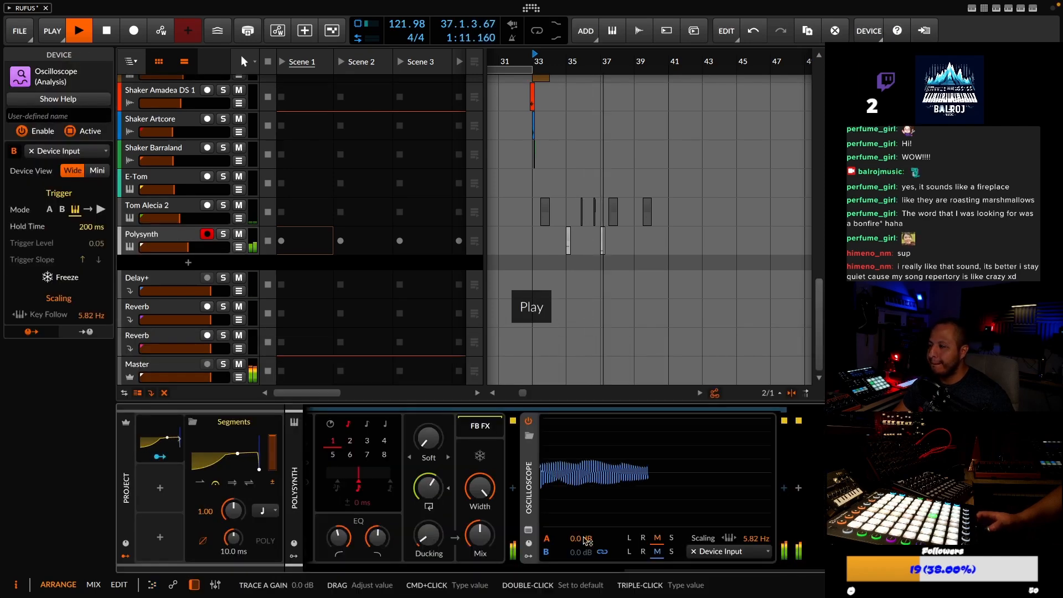
drag(660, 574, 564, 574)
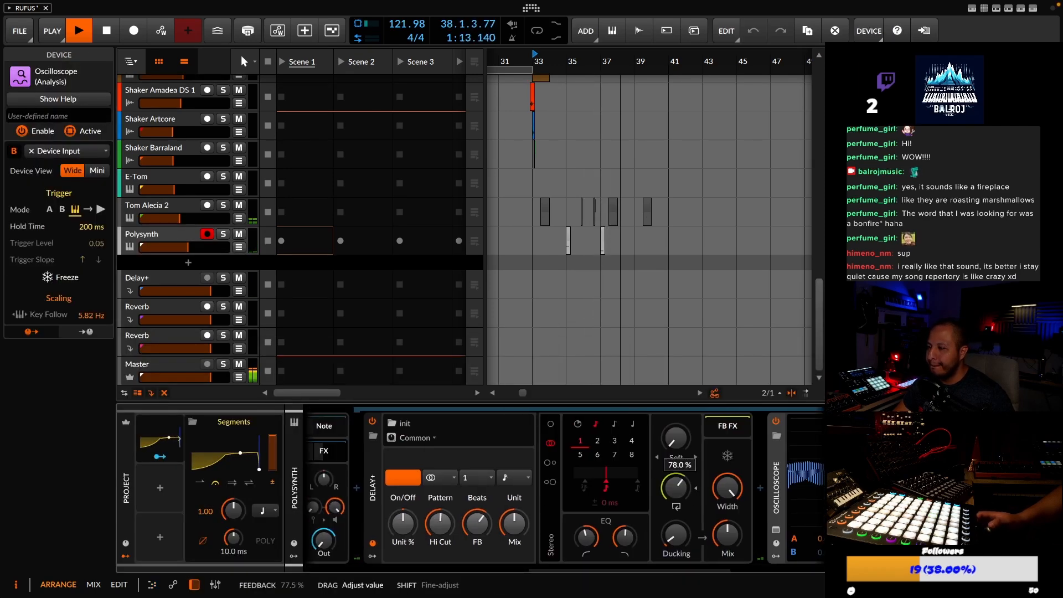
drag(681, 491, 682, 491)
drag(737, 544, 737, 543)
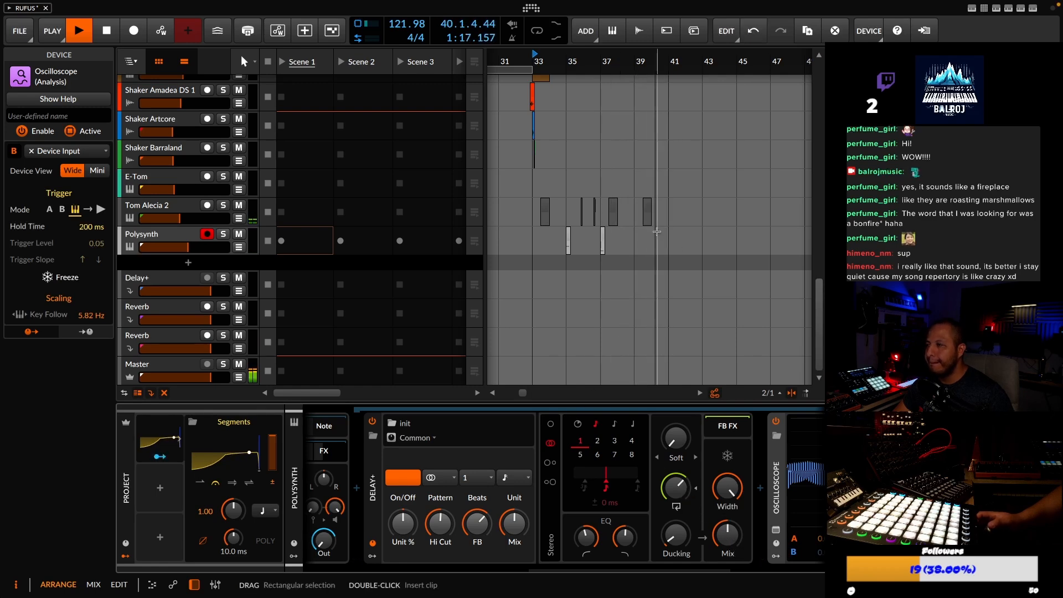
Save the RUFUS project
scroll(646, 238, up, 3)
scroll(646, 237, down, 3)
click(19, 30)
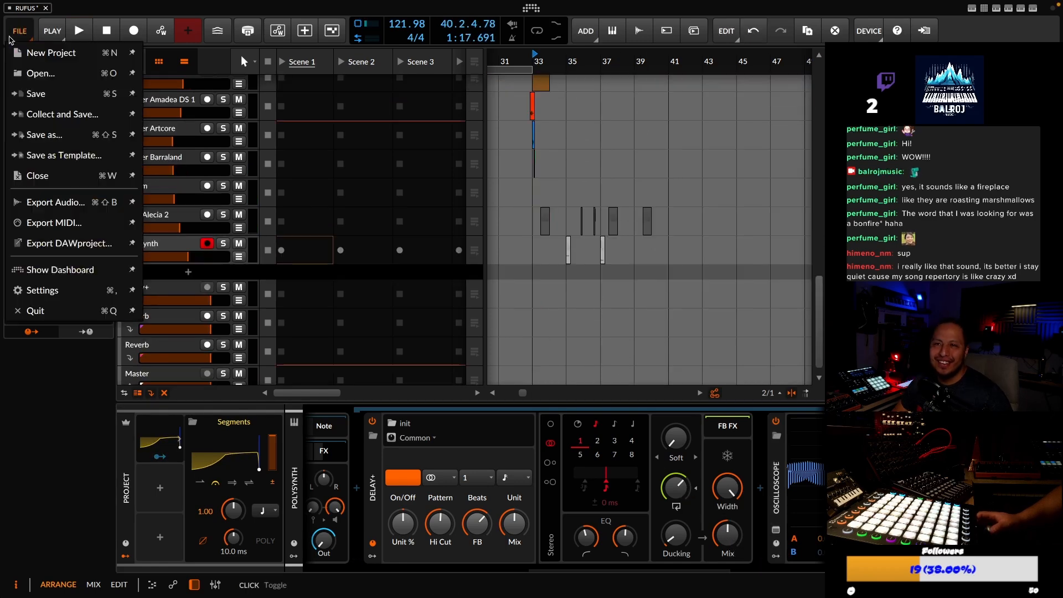
click(40, 97)
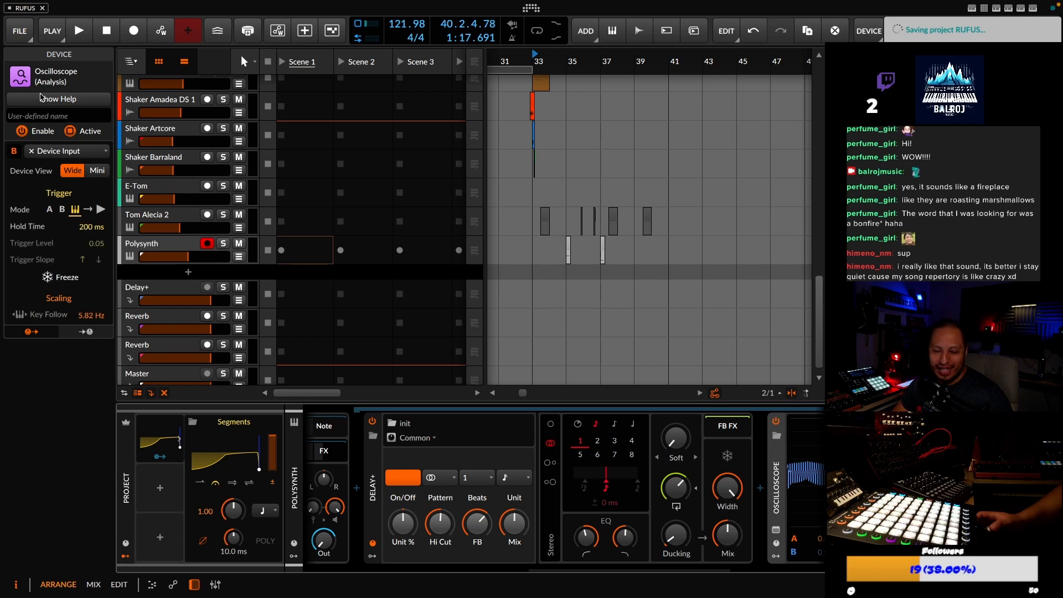
Review the Tom Alecia 2 and Polysynth clips against the Rüfüs reference waveform from bar 33, playing the section to bar 41
drag(549, 61, 573, 84)
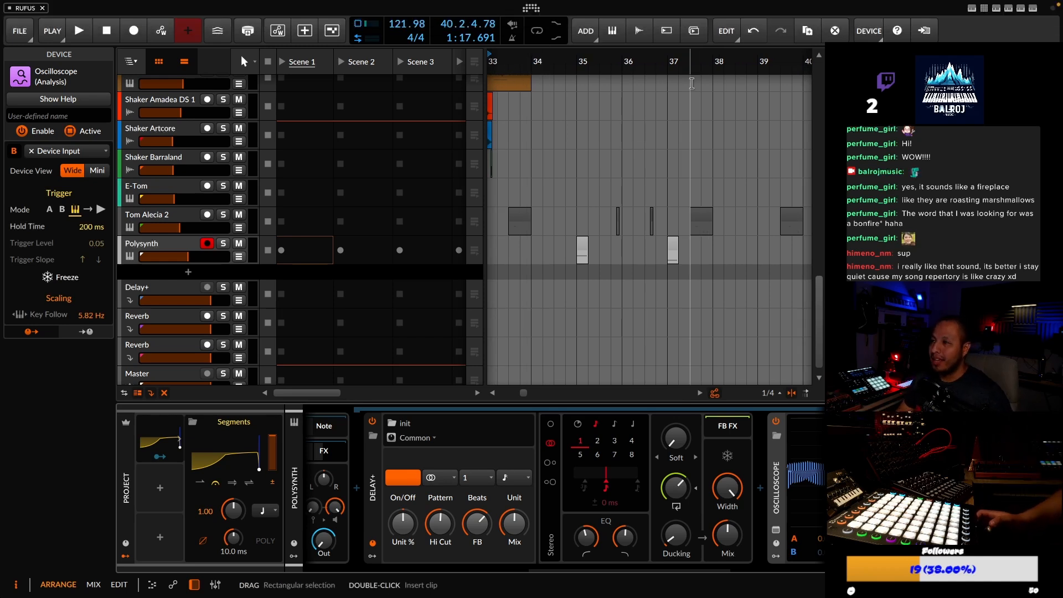
scroll(685, 99, up, 5)
scroll(685, 100, down, 5)
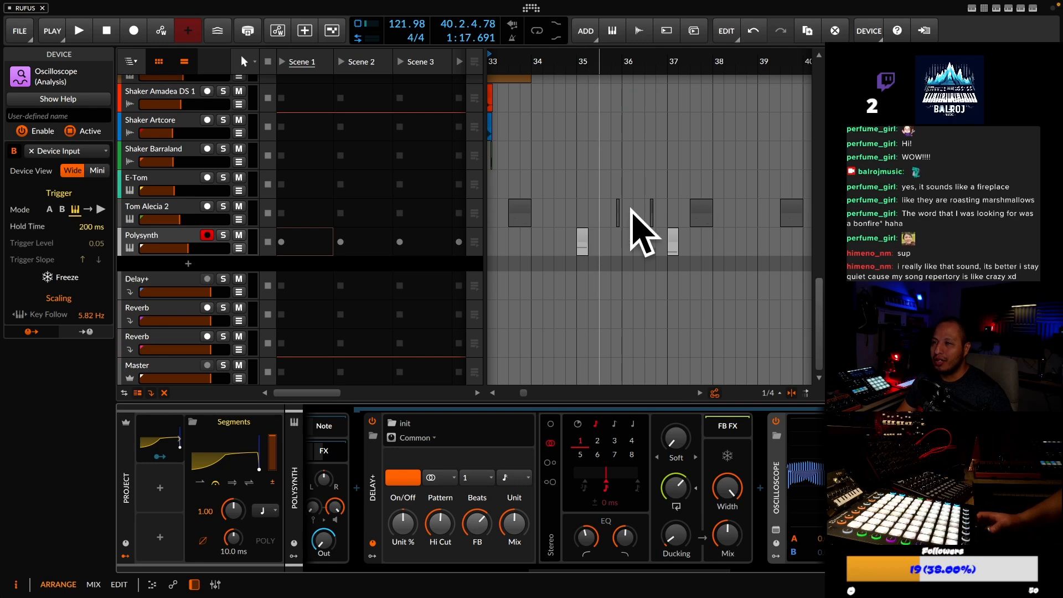
click(156, 207)
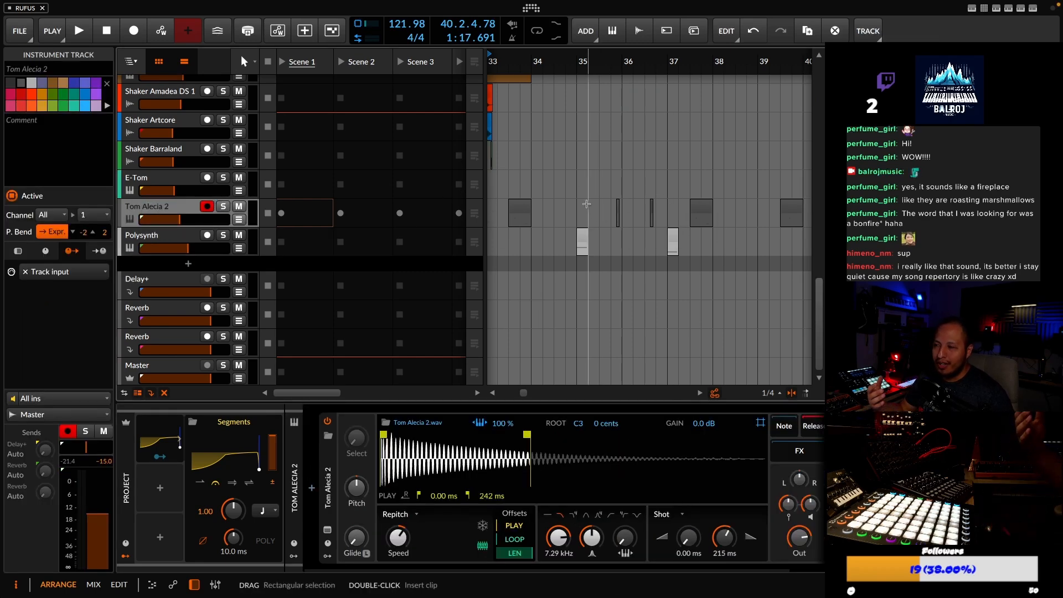
scroll(586, 204, up, 5)
scroll(586, 203, up, 4)
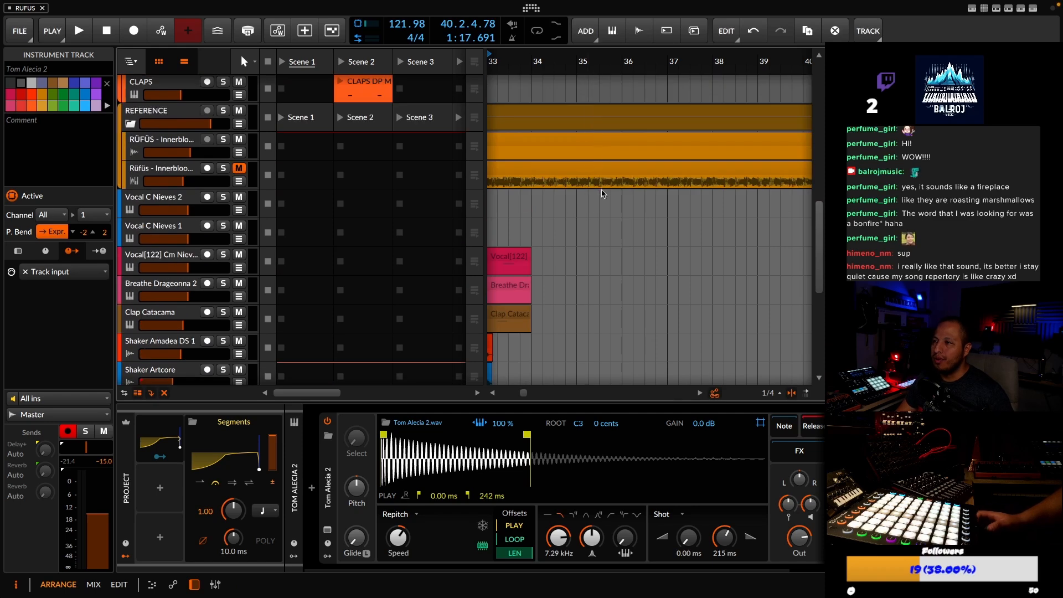
mouse_move(581, 62)
mouse_down()
mouse_move(624, 63)
mouse_move(597, 64)
mouse_up()
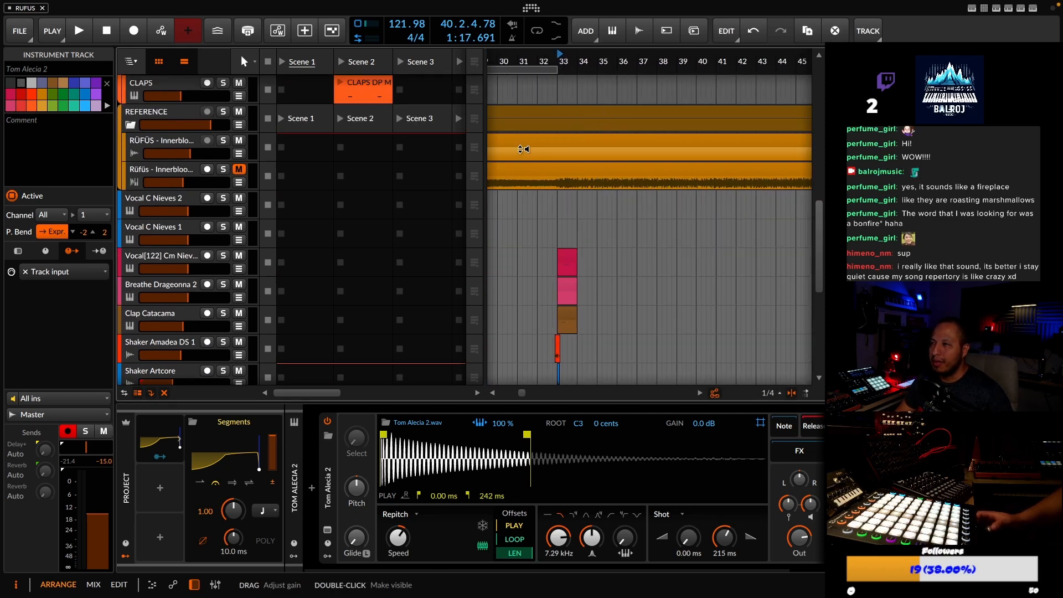
drag(507, 63, 630, 63)
drag(630, 63, 579, 62)
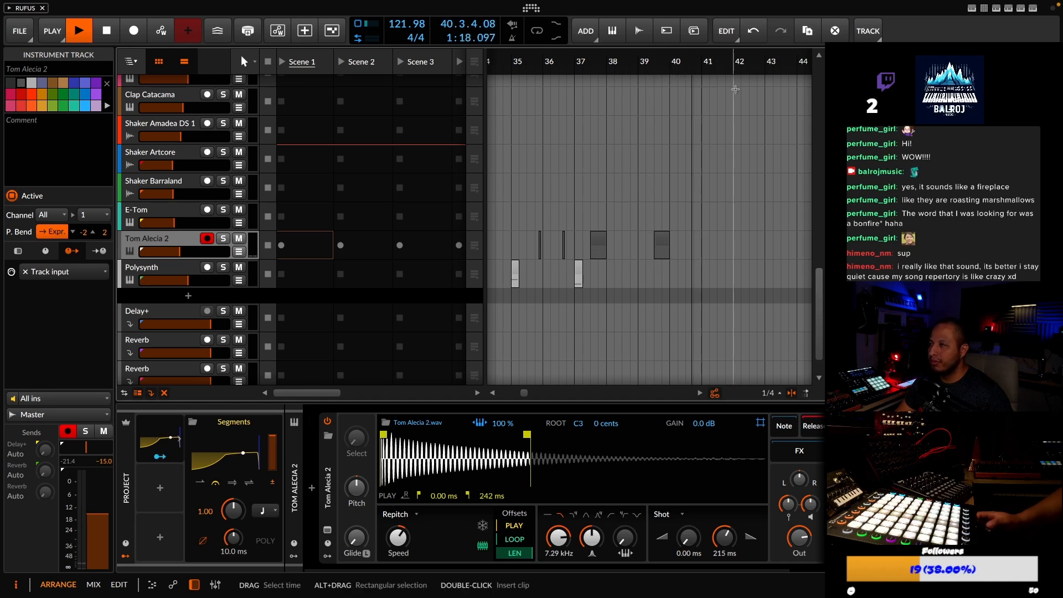
key(space)
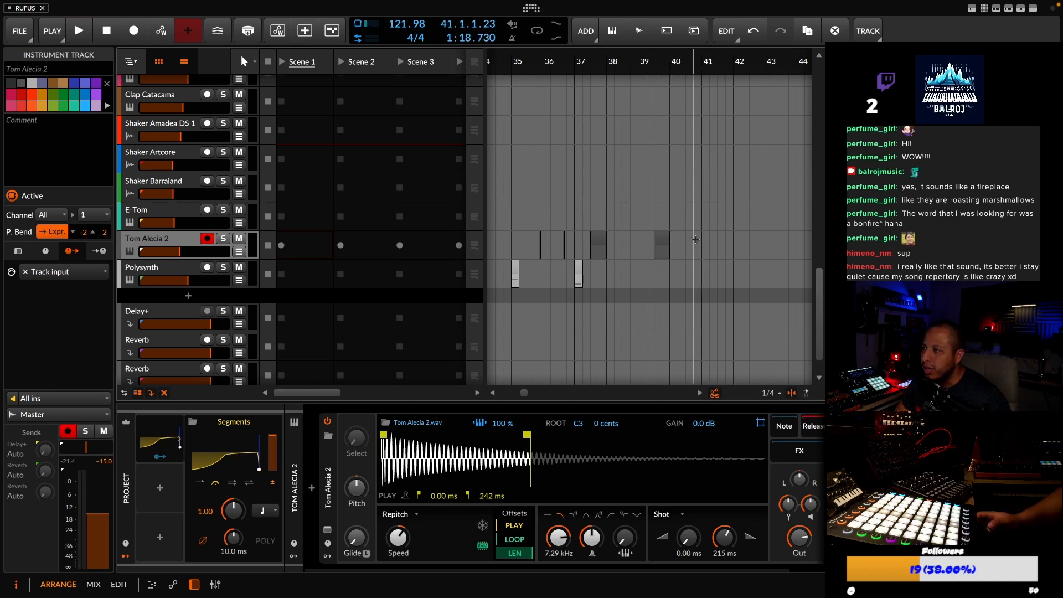
Copy the Tom Alecia 2 time range from 36.3.1 to 36.4.1 to 40.3.1 and play it back
drag(584, 63, 527, 62)
click(703, 62)
drag(703, 62, 694, 62)
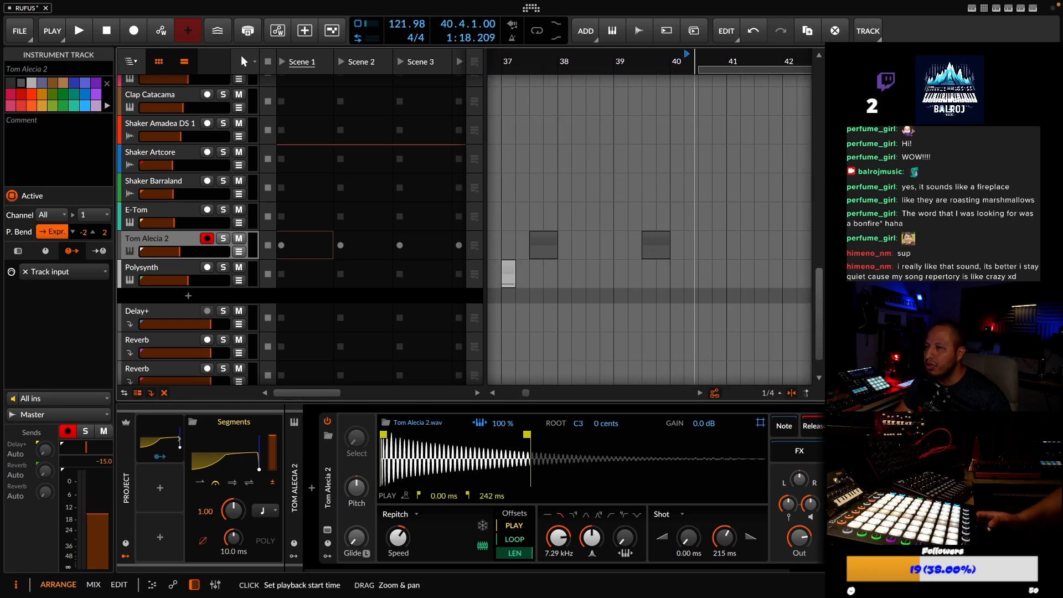
drag(512, 63, 552, 64)
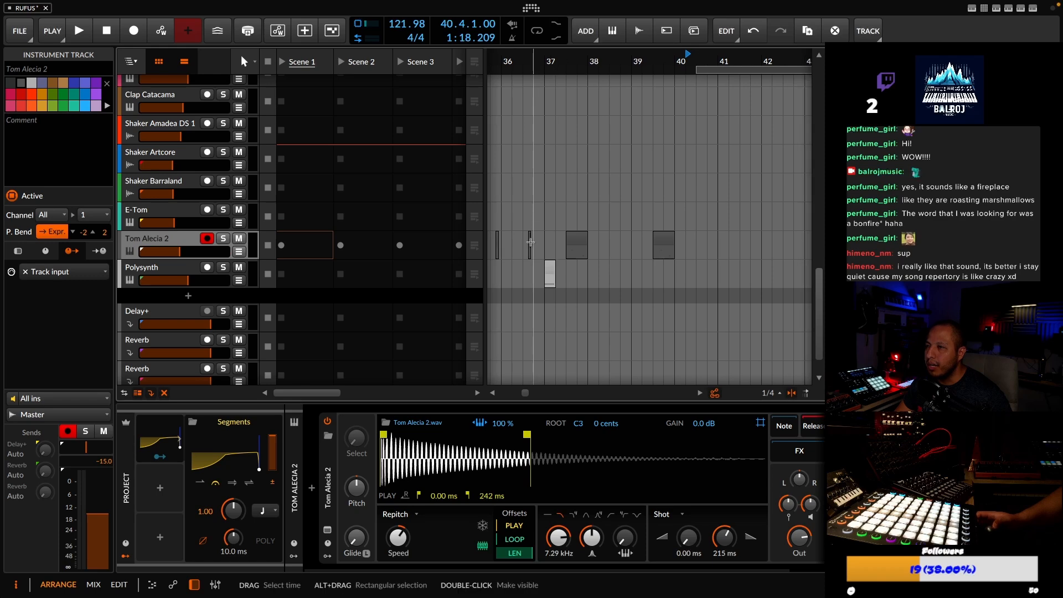
click(527, 239)
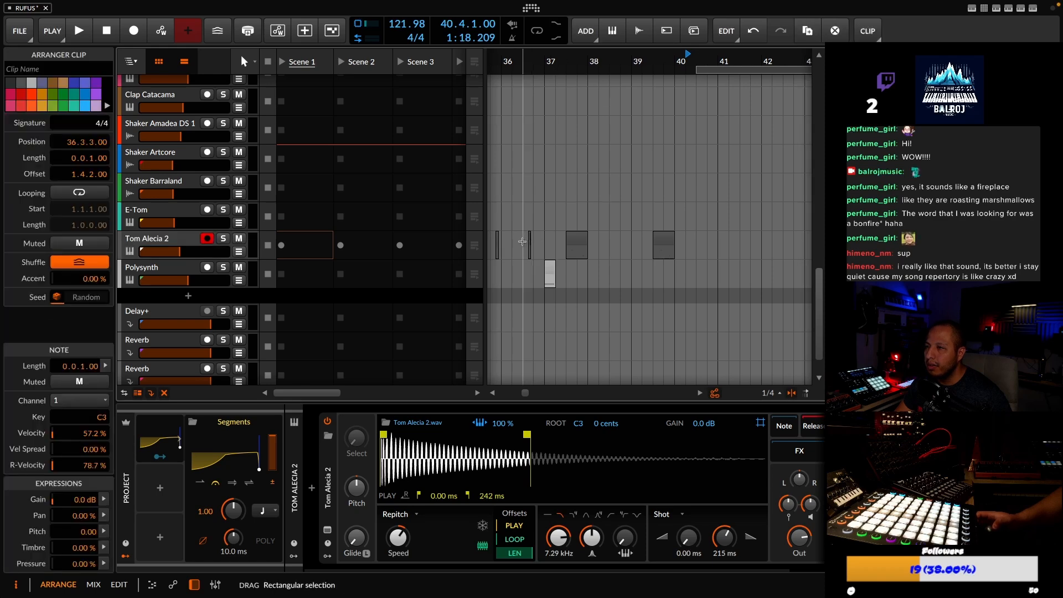
drag(523, 245, 533, 258)
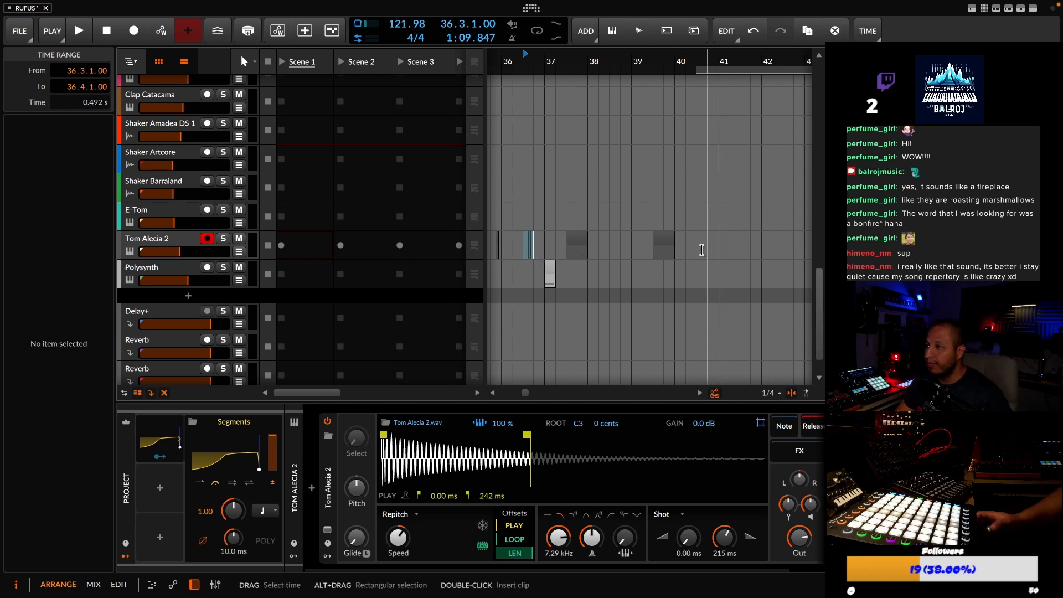
key(ctrl+v)
drag(708, 60, 698, 59)
key(space)
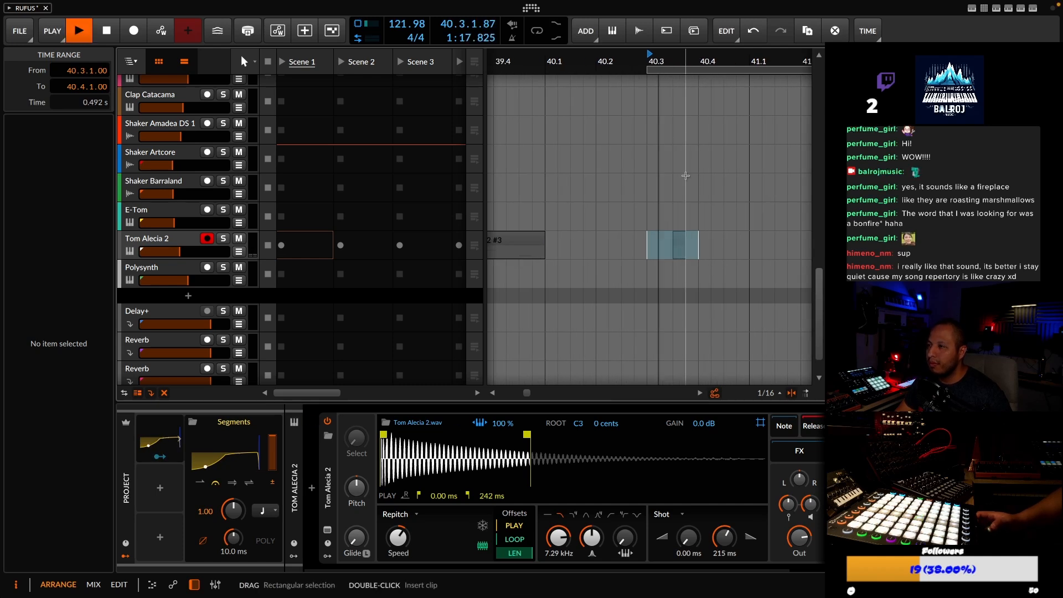
key(space)
Solo the Rüfüs reference track and listen to it from 40.3.1 for comparison with the pasted tom hit
scroll(209, 190, up, 5)
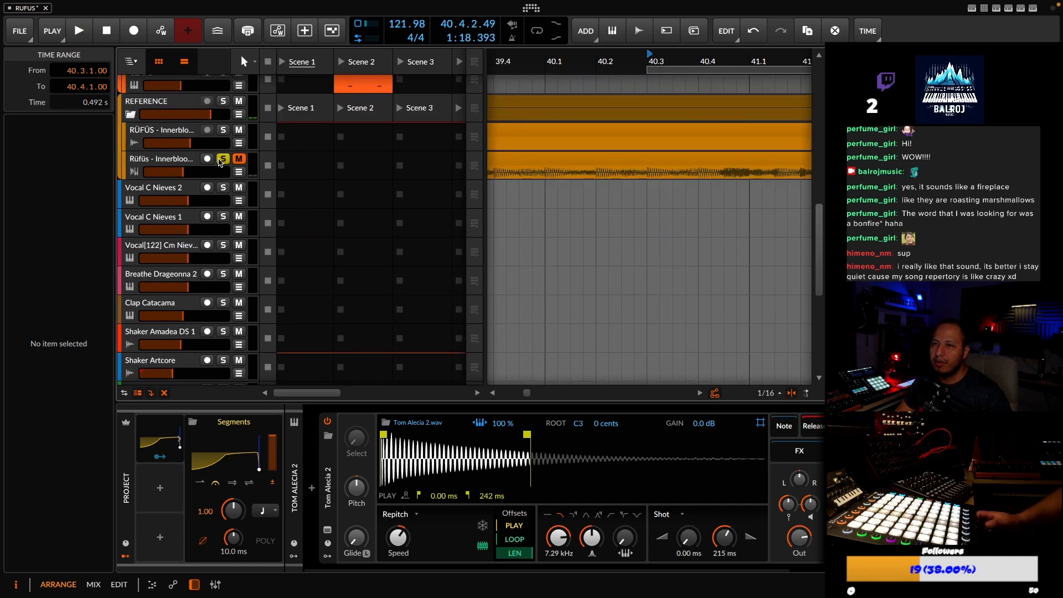
scroll(634, 112, down, 10)
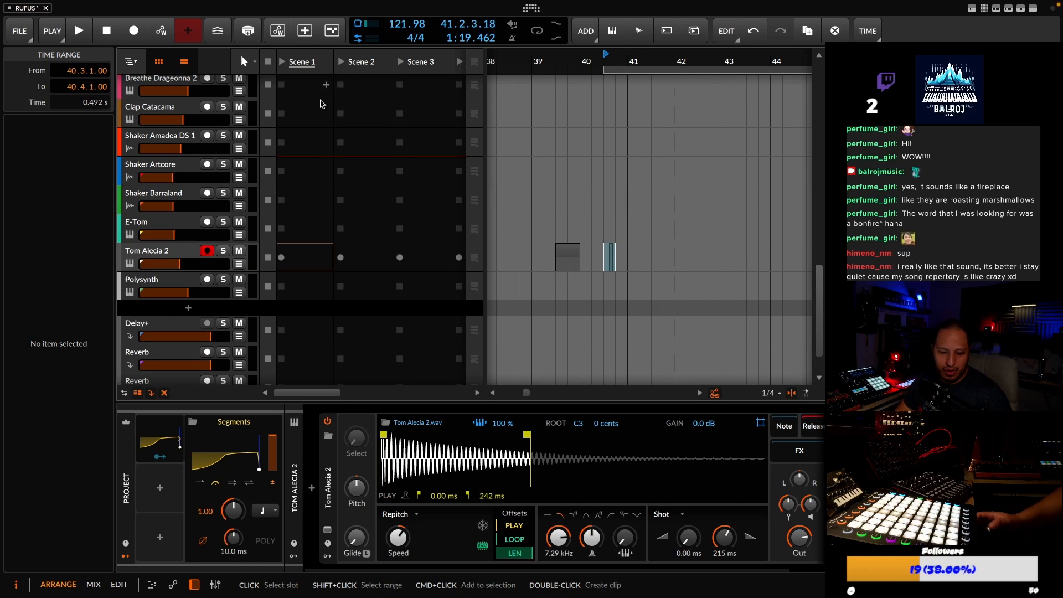
scroll(266, 133, up, 5)
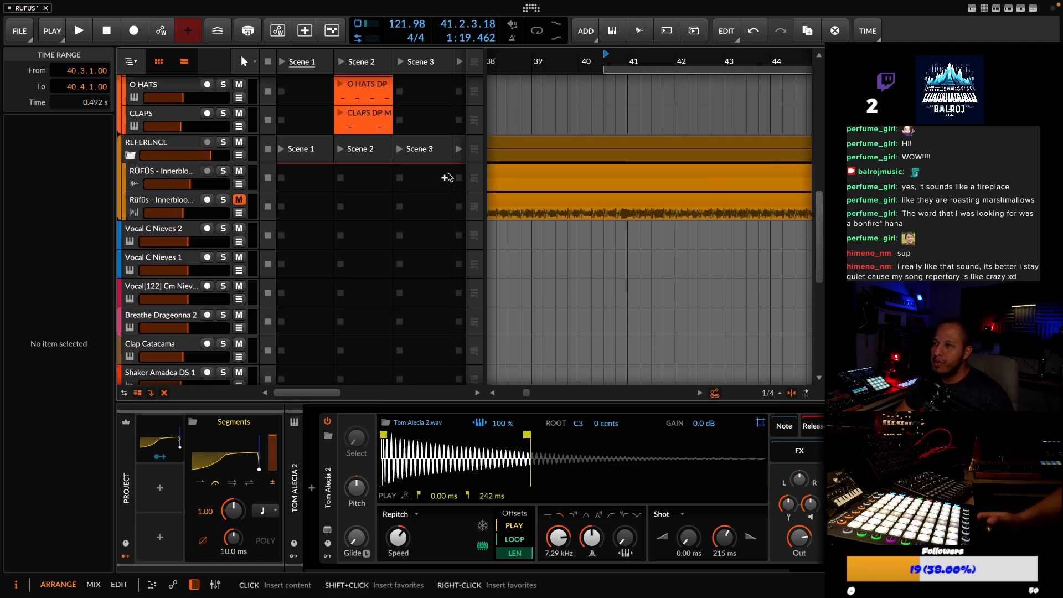
click(223, 199)
key(space)
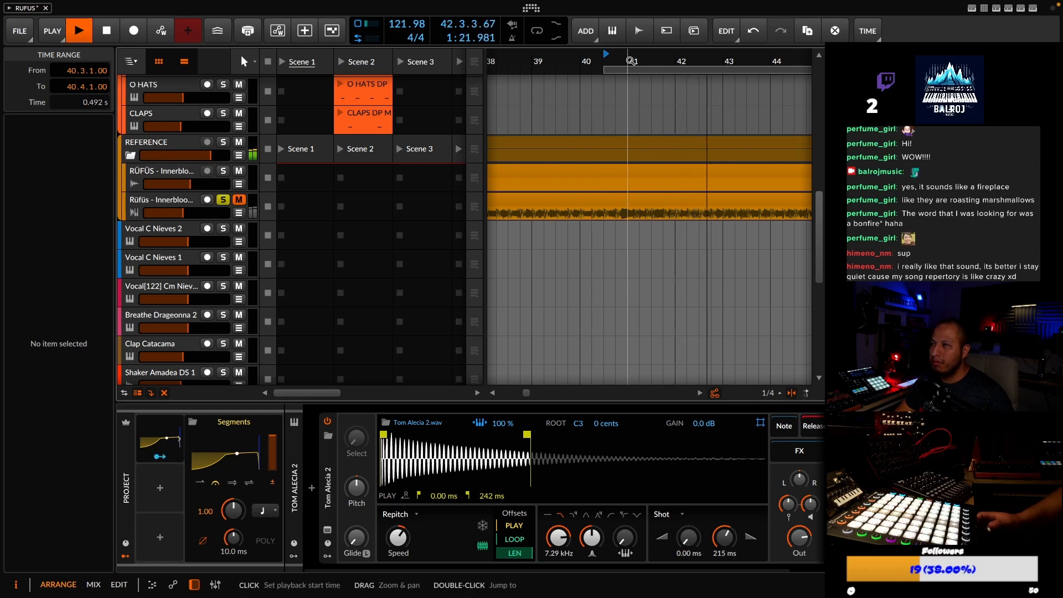
drag(628, 59, 632, 149)
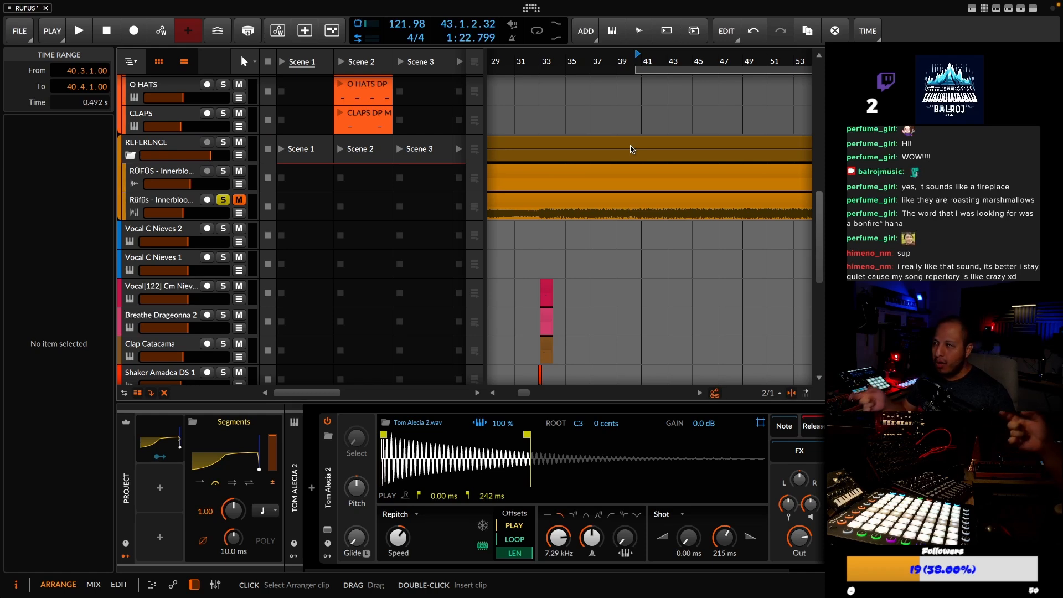
Copy the transition clips from Vocal[122] to Shaker Barraland, time range 32.3.1 to 34.1.1, and paste them at 40.2.3.42
scroll(612, 251, down, 5)
scroll(463, 163, up, 1)
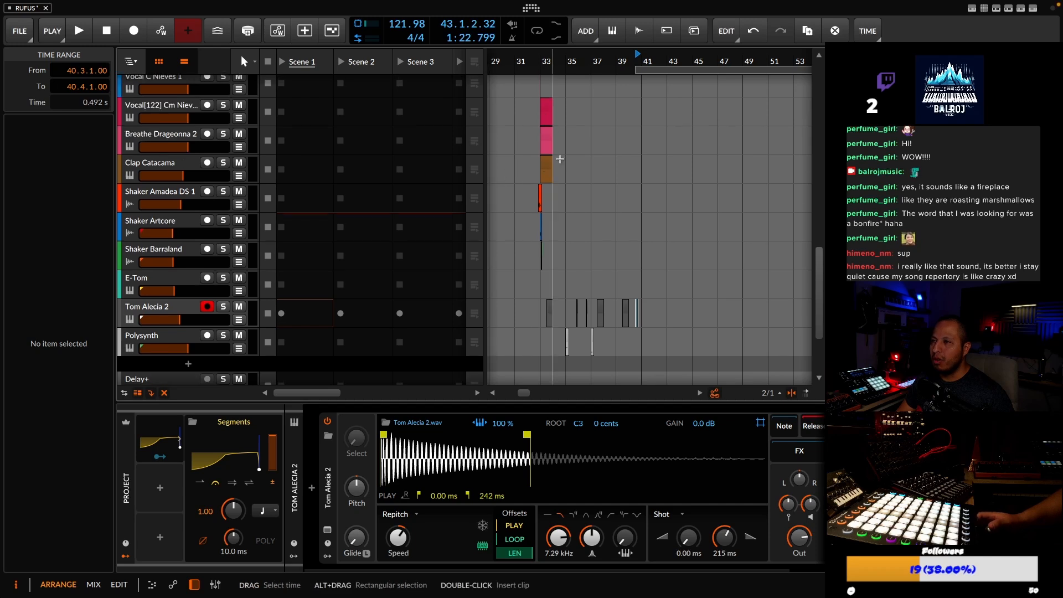
drag(542, 58, 605, 83)
scroll(585, 136, up, 1)
drag(585, 136, 652, 297)
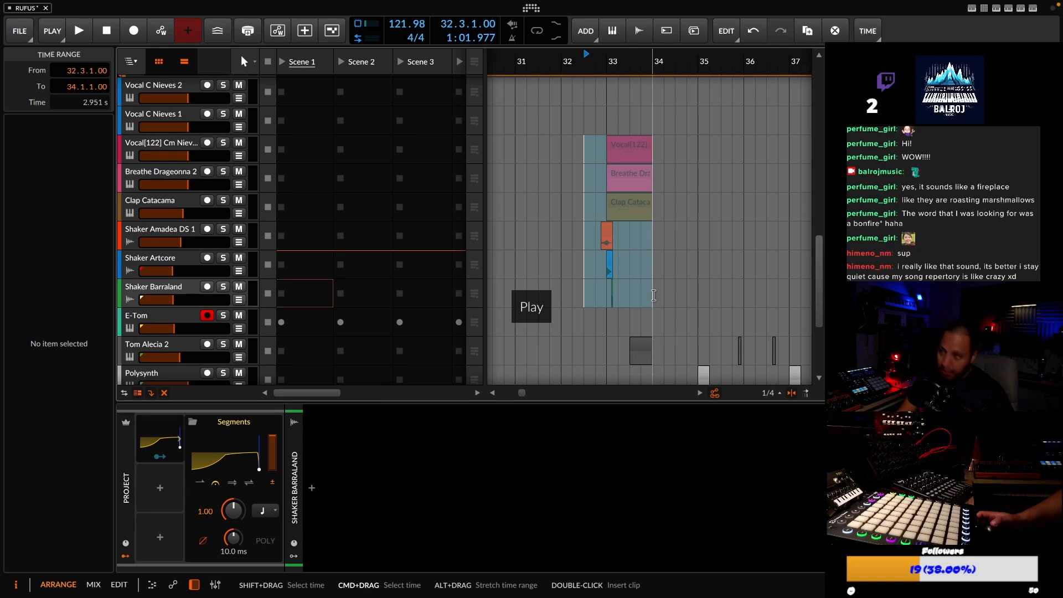
click(634, 181)
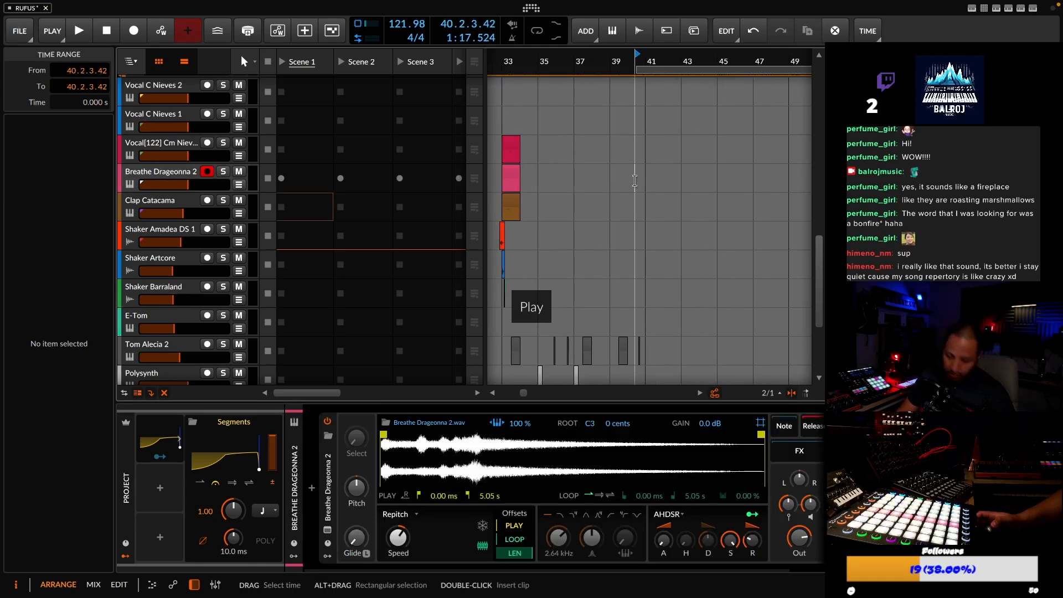
key(ctrl+v)
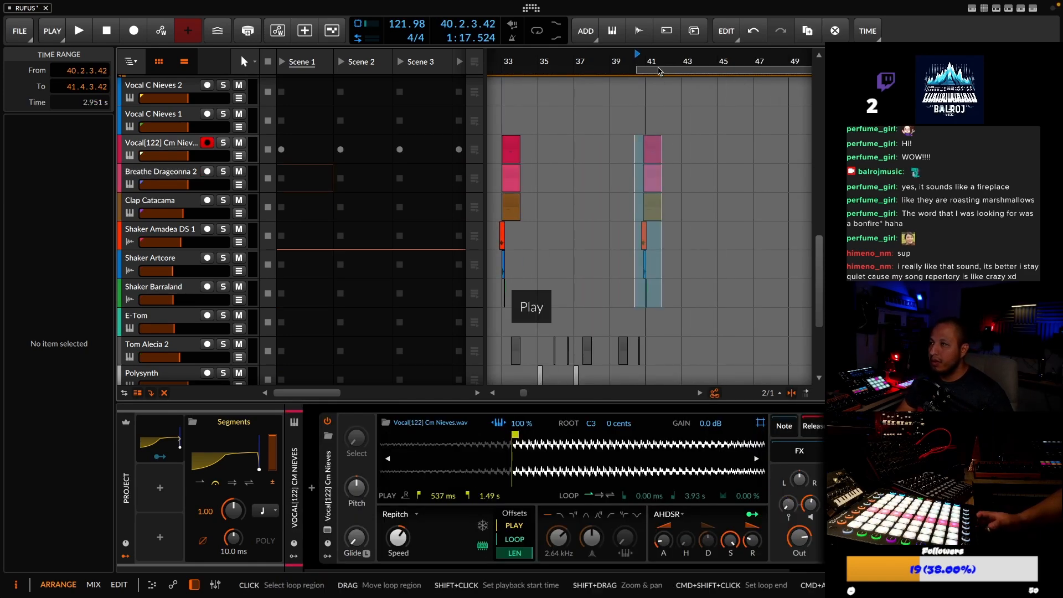
Place the Scene 2 O HATS DEEP MATTER launcher clip in the arranger at 41.1.1 and loop it for about seven bars
scroll(603, 166, up, 12)
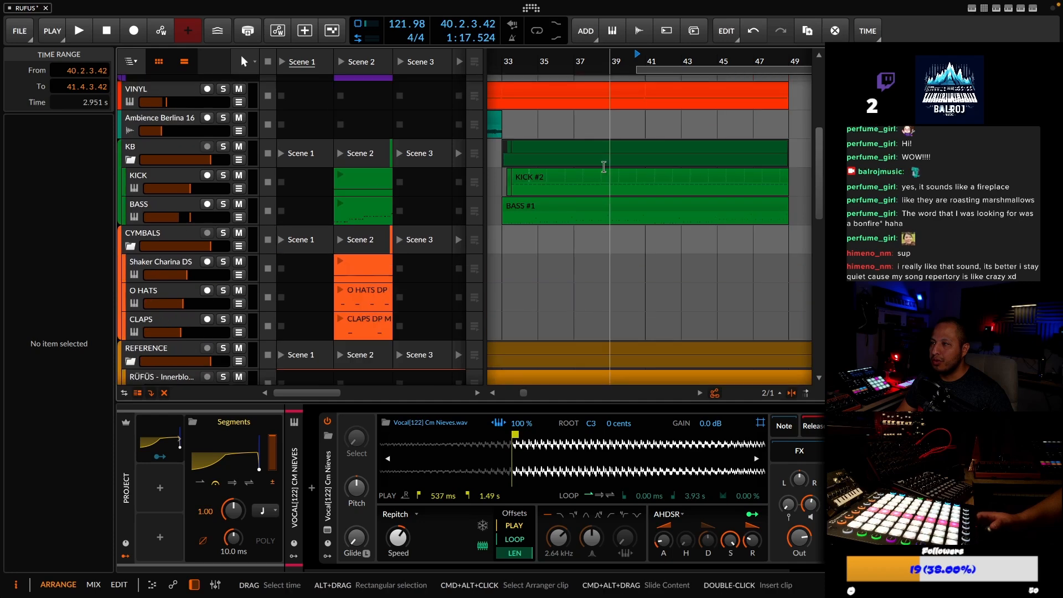
click(366, 303)
drag(369, 297, 778, 314)
scroll(676, 166, down, 1)
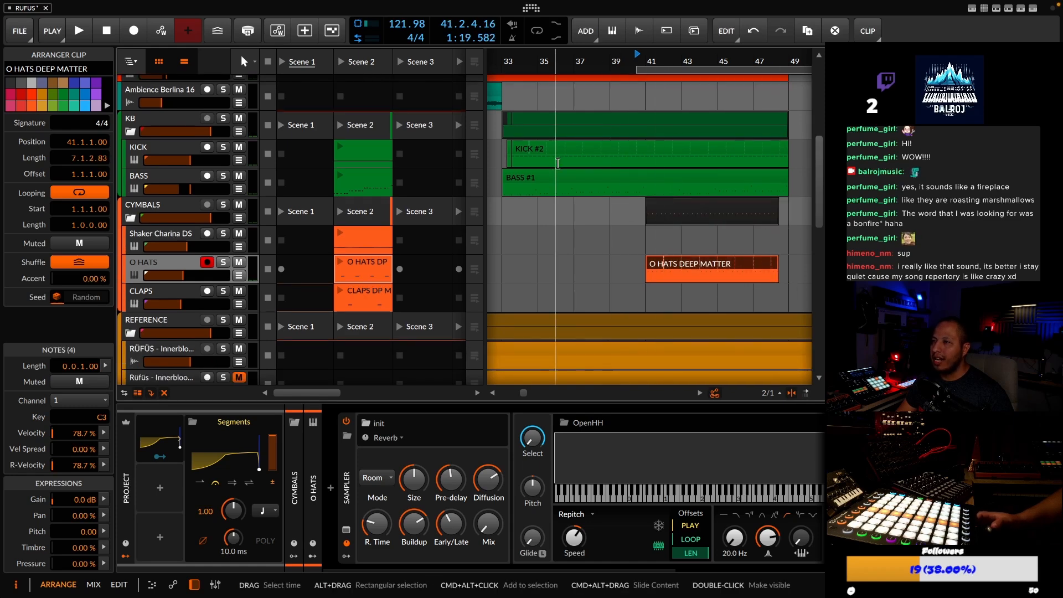
Split the KICK #2 arranger clip at 41.1.1
click(648, 161)
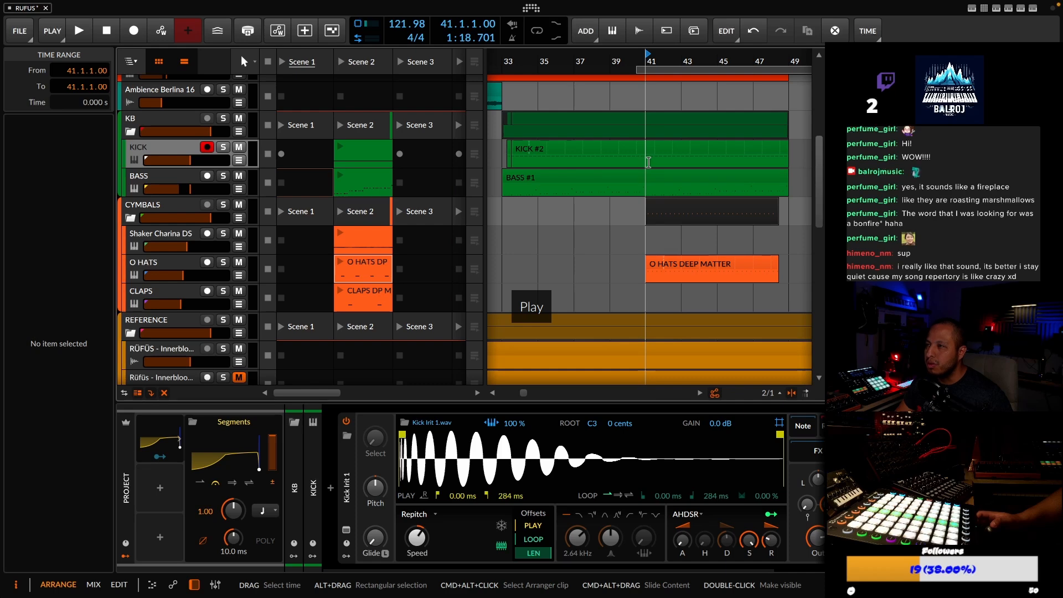
right_click(648, 162)
click(672, 225)
drag(637, 58, 675, 71)
drag(590, 59, 604, 51)
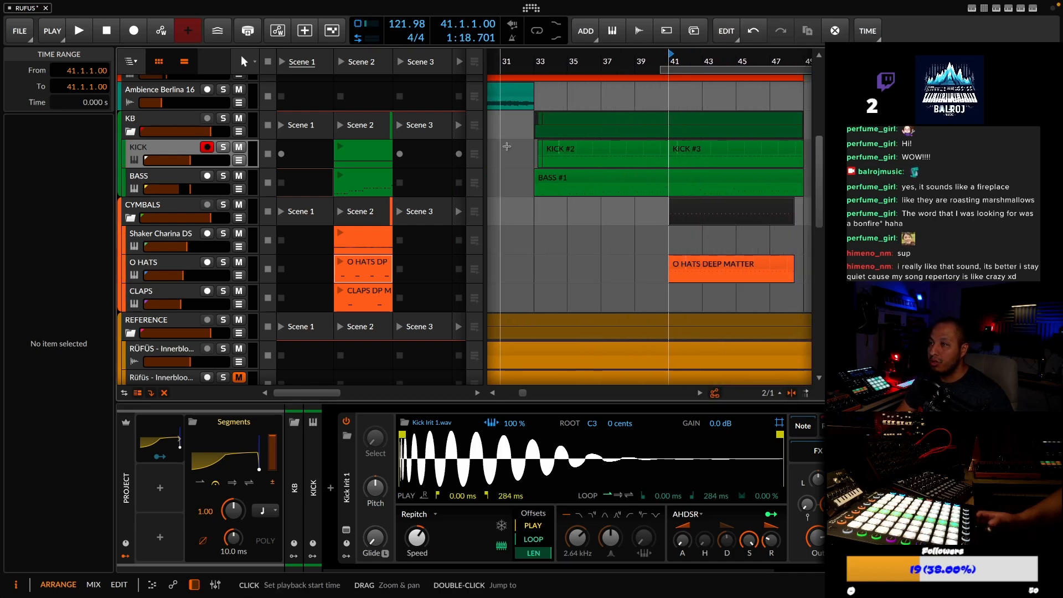
Duplicate the KICK time range 33.1.1 to 41.1.1 onto bars 41 to 49 and play it back
drag(535, 159, 570, 162)
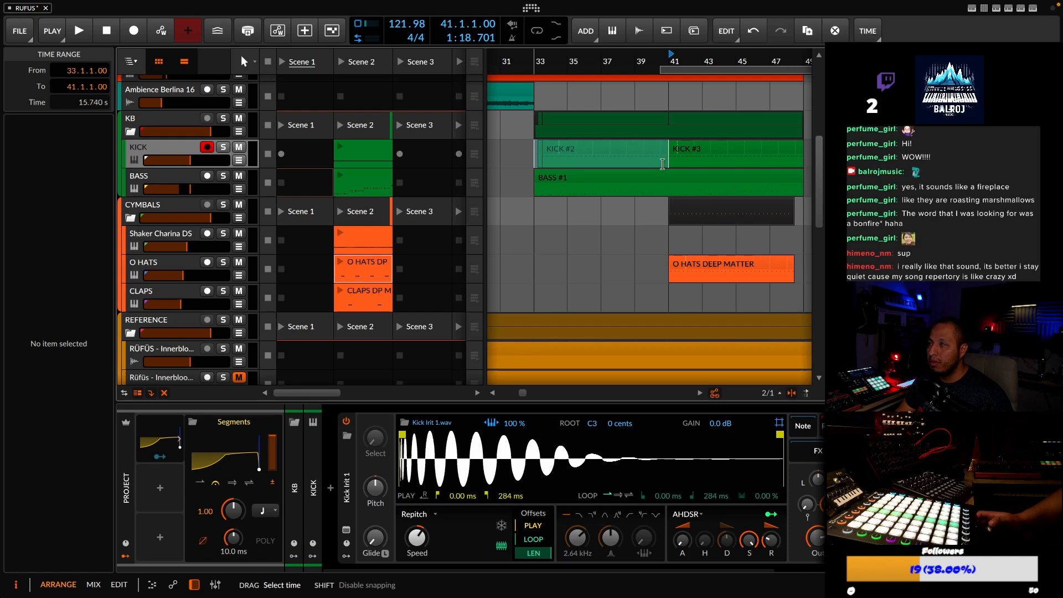
key(ctrl+d)
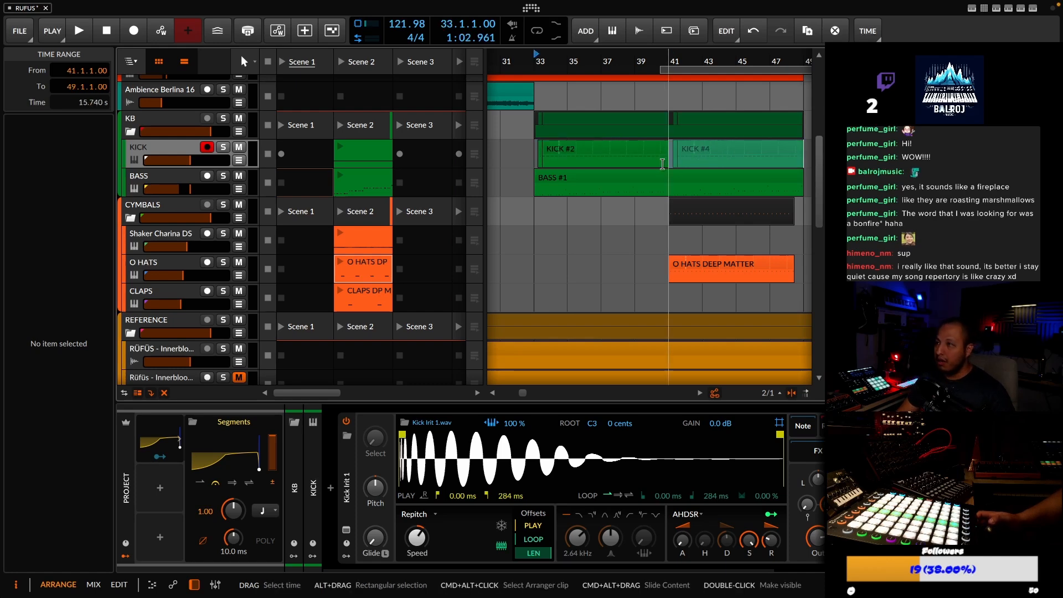
key(space)
key(space)
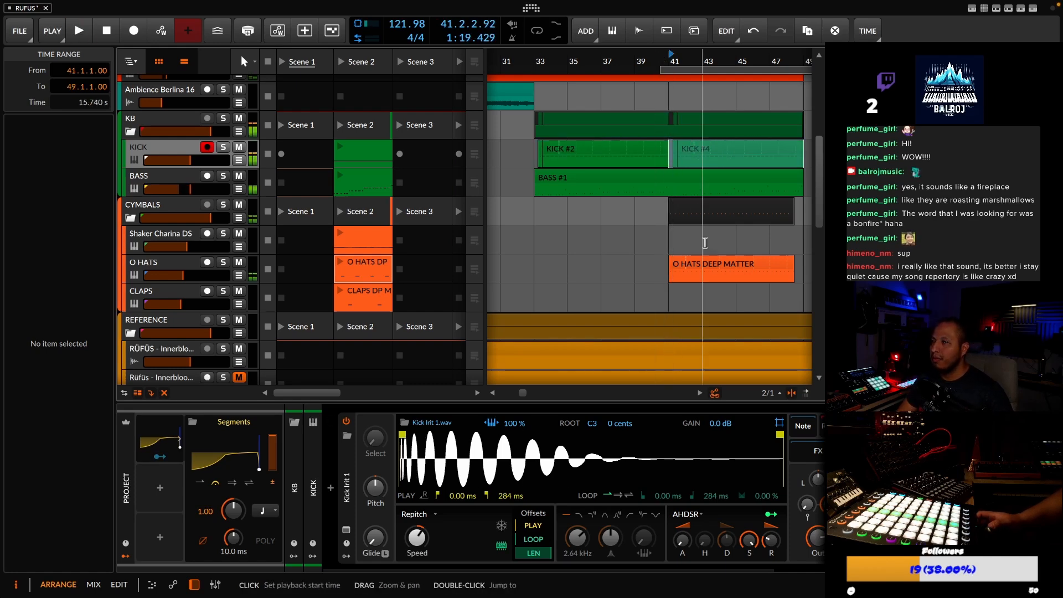
Trim the start of the O HATS DEEP MATTER arranger clip to 41.2.1
drag(686, 60, 645, 73)
mouse_move(568, 266)
mouse_down()
mouse_move(602, 269)
mouse_move(555, 265)
mouse_up()
Move the six pasted transition clips together so the Vocal[122] clip starts at 41.1.1, and play the transition
scroll(558, 267, down, 8)
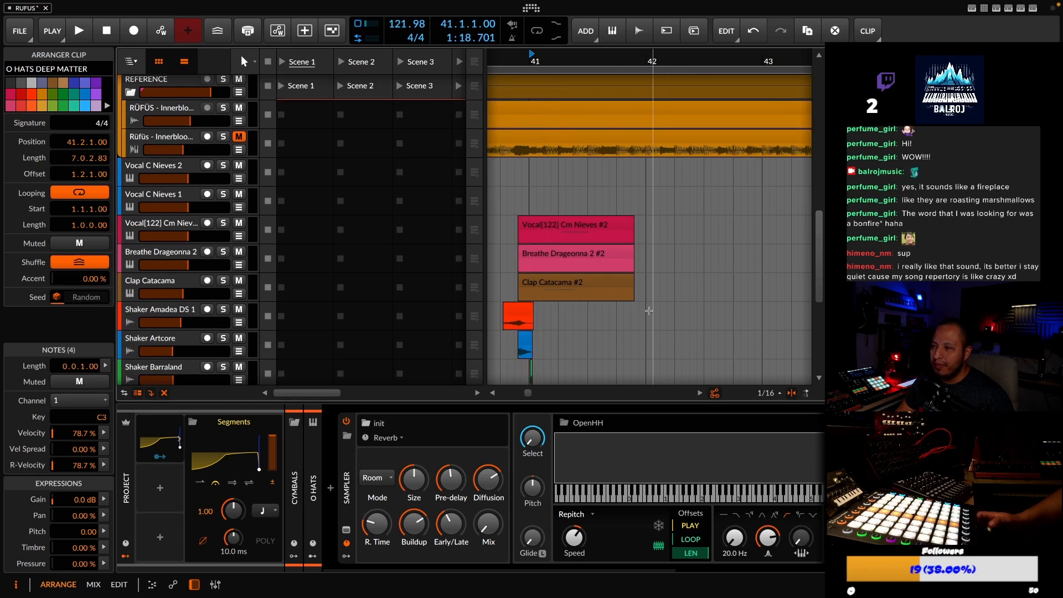
drag(501, 217, 650, 393)
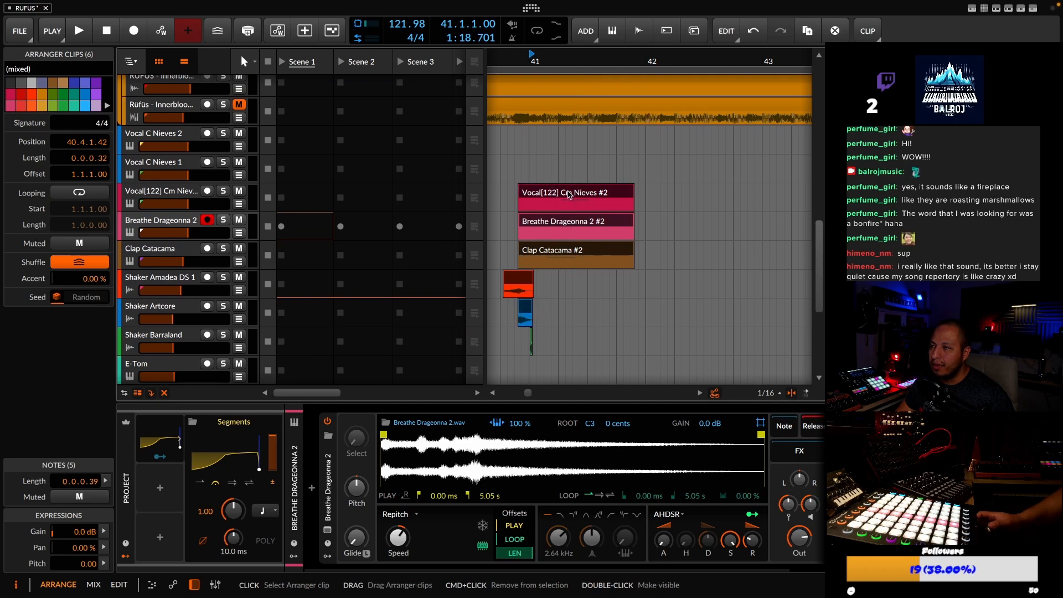
drag(493, 60, 492, 102)
drag(548, 281, 600, 296)
key(space)
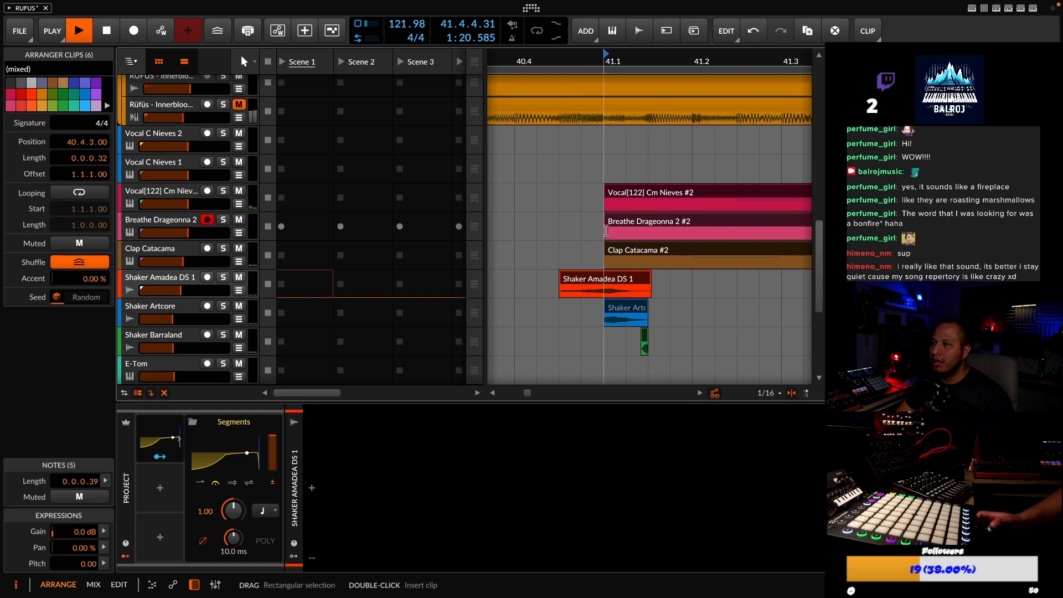
click(518, 61)
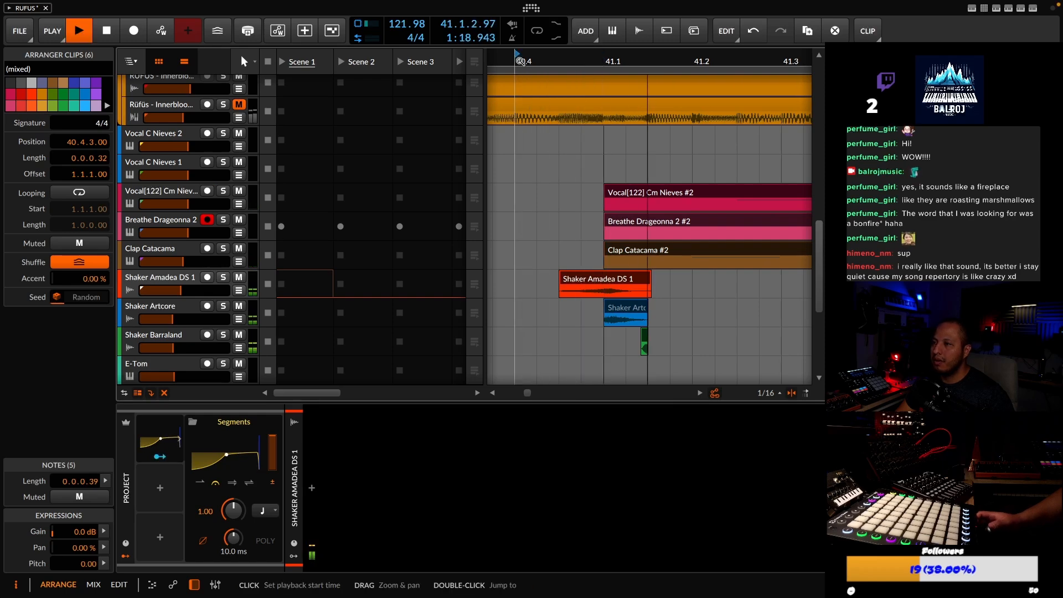
scroll(567, 191, down, 5)
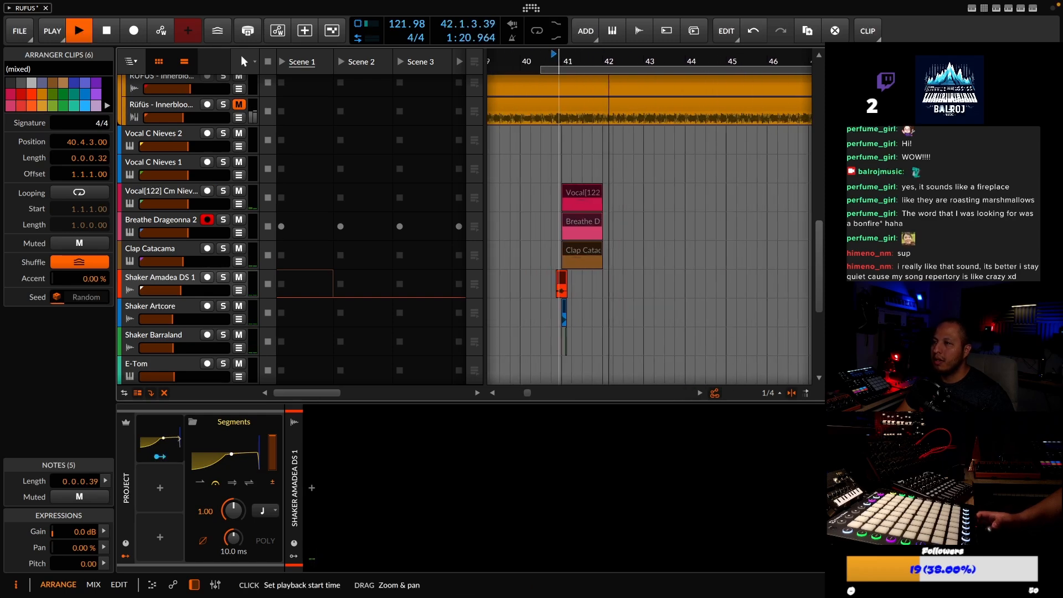
key(space)
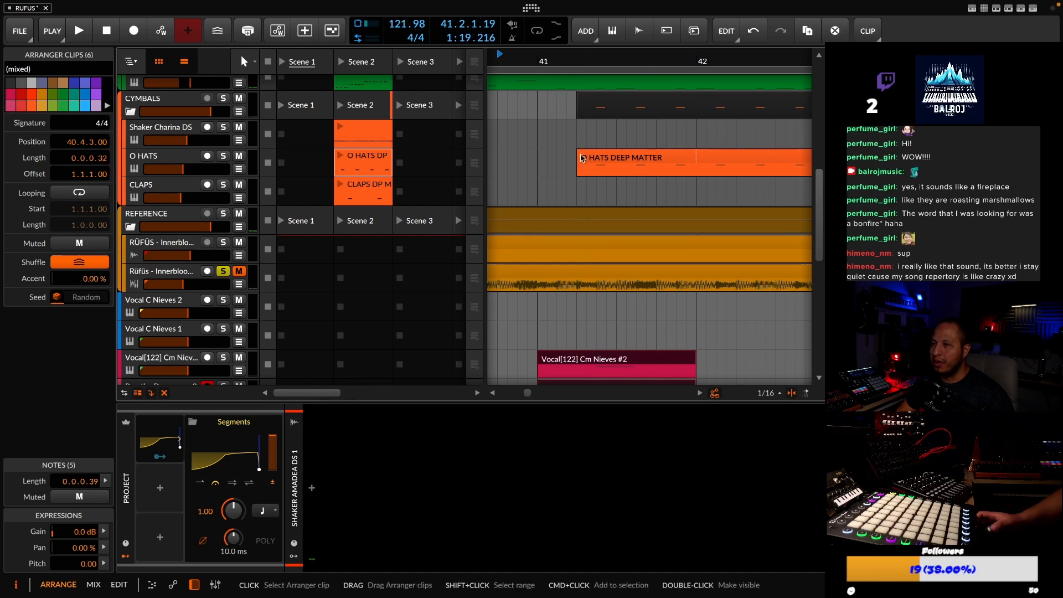
Extend the start of the O HATS DEEP MATTER clip back to 41.1.1 and play from bar 41
drag(585, 166, 567, 161)
key(ctrl+z)
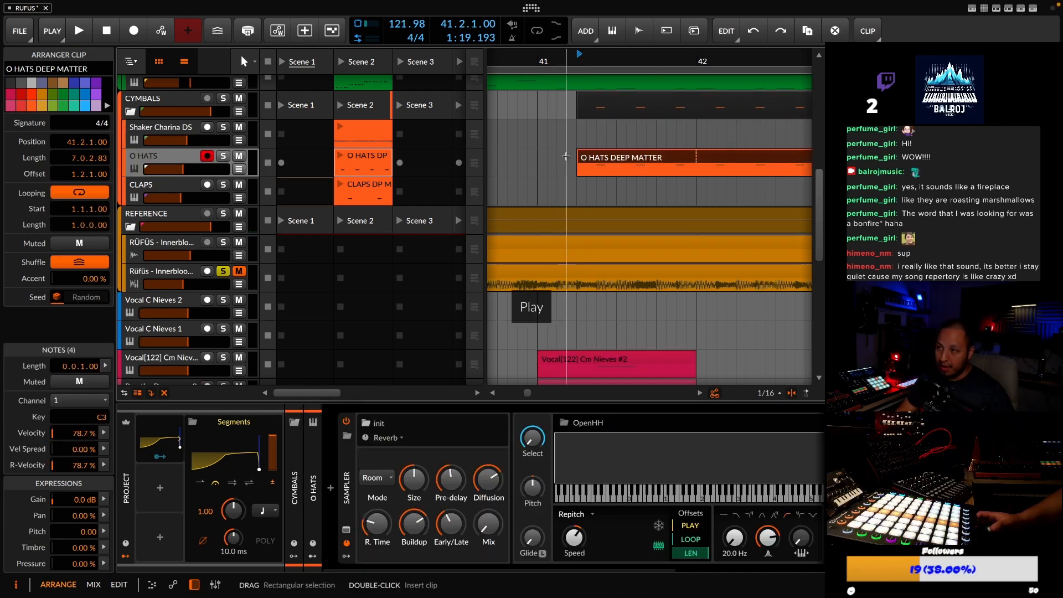
key(ctrl+z)
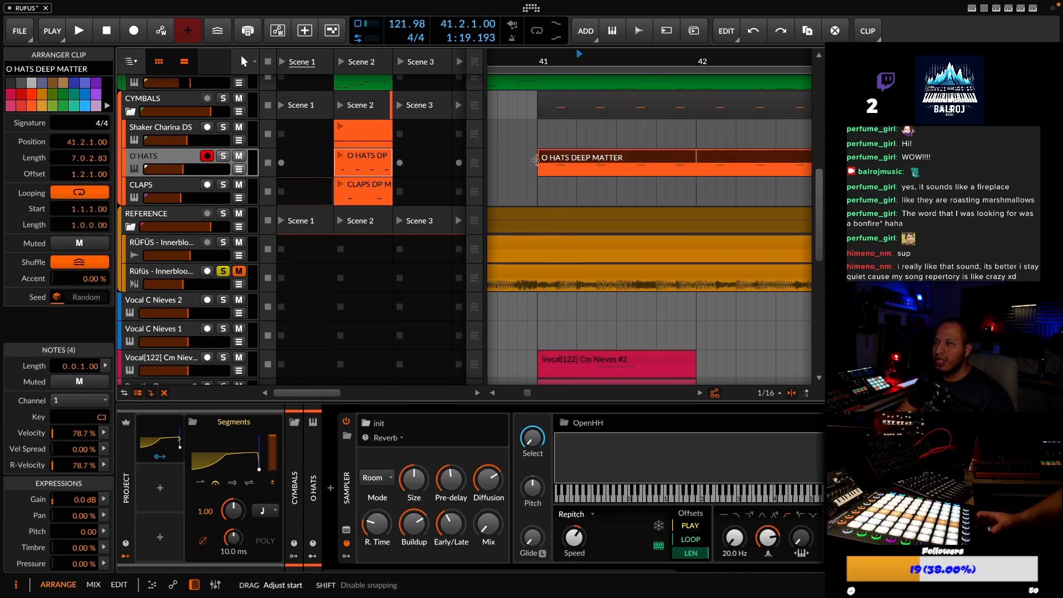
drag(536, 160, 538, 160)
click(541, 59)
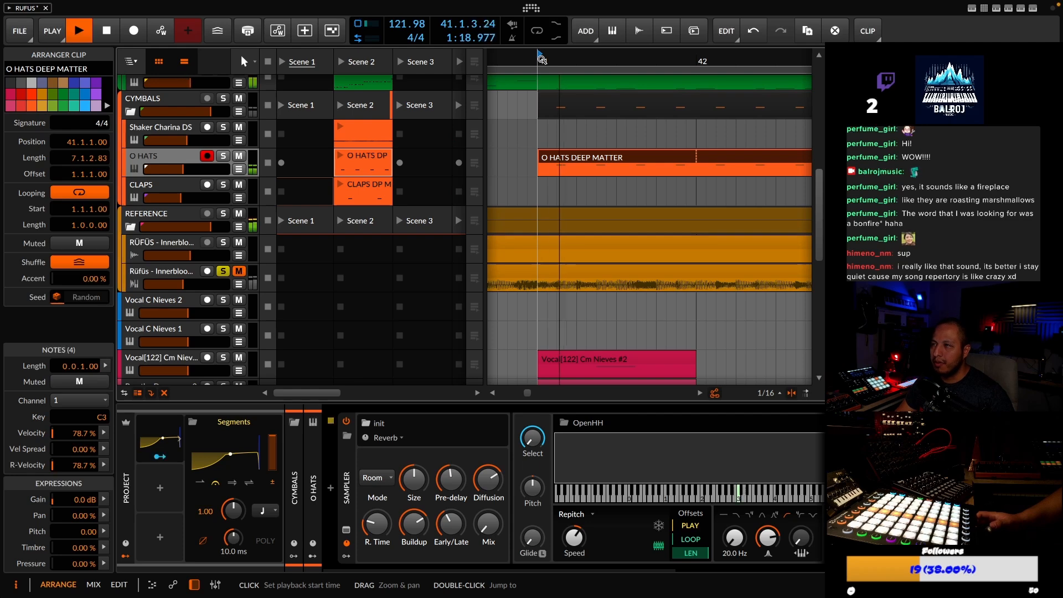
key(space)
scroll(595, 166, down, 1)
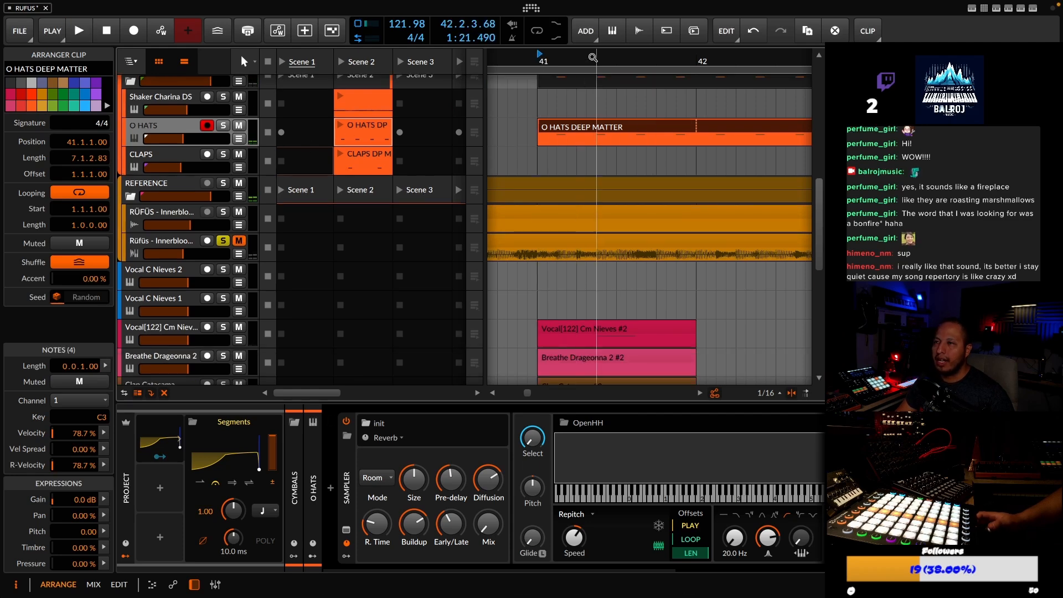
Try looping the Clap Catacama #2 clip past bar 42, play it from bar 41, and undo the extension
mouse_move(568, 58)
mouse_down()
mouse_move(607, 63)
mouse_move(582, 60)
mouse_up()
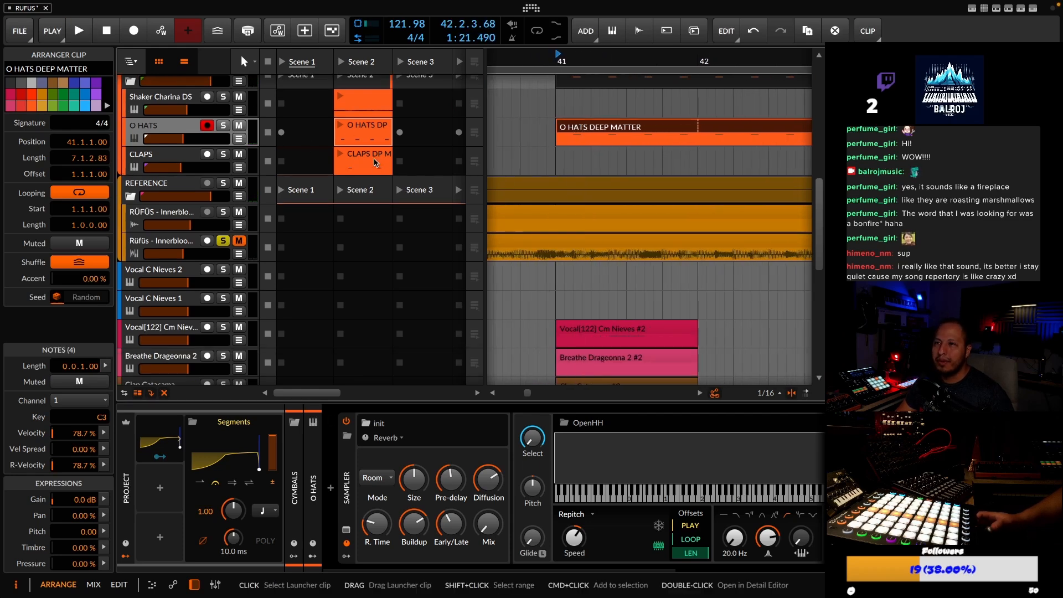
scroll(571, 266, up, 4)
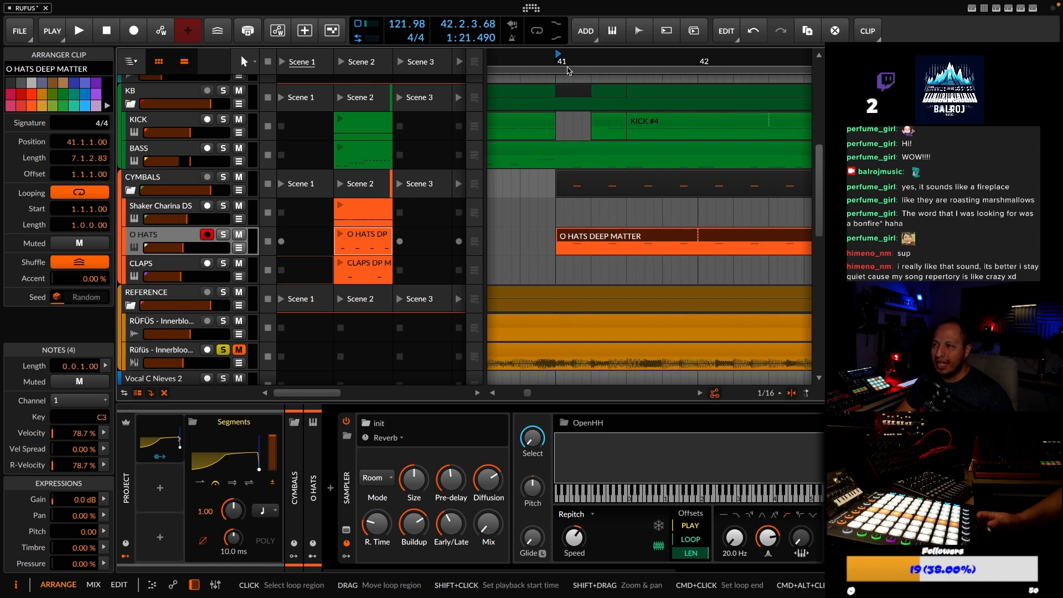
scroll(571, 271, down, 10)
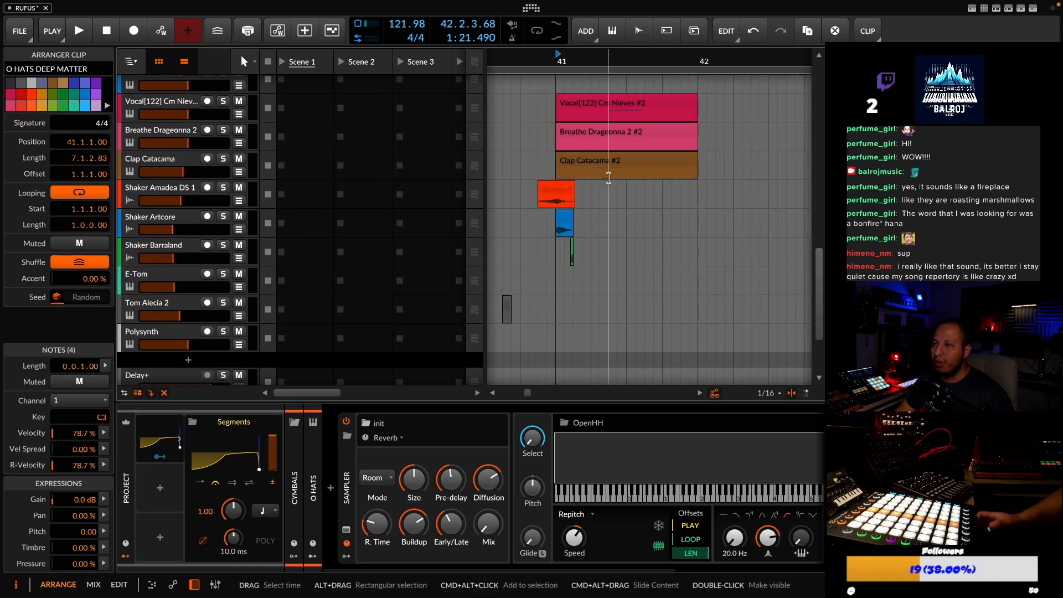
click(605, 116)
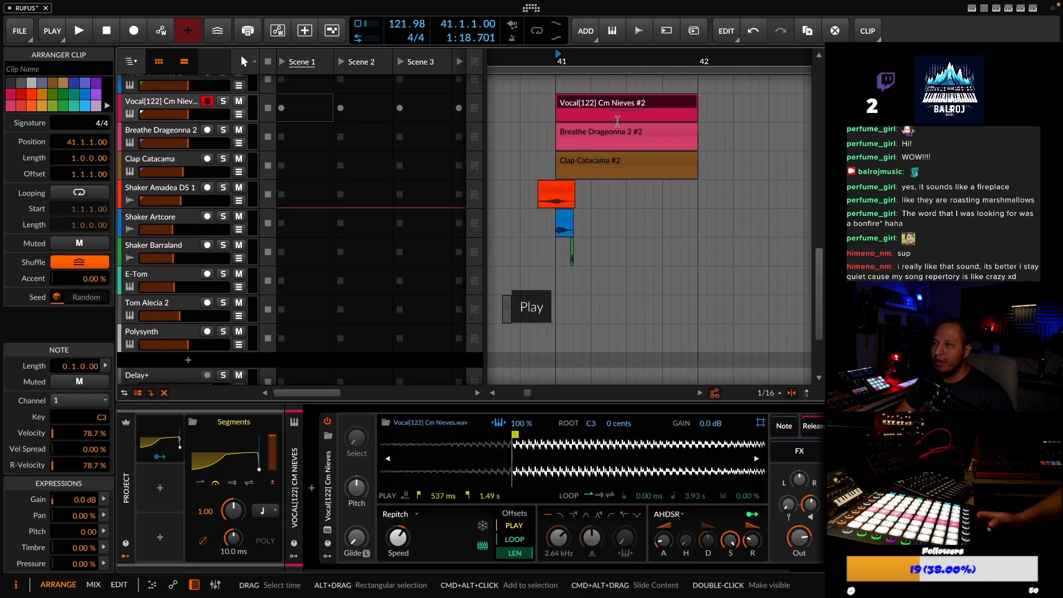
scroll(585, 271, up, 3)
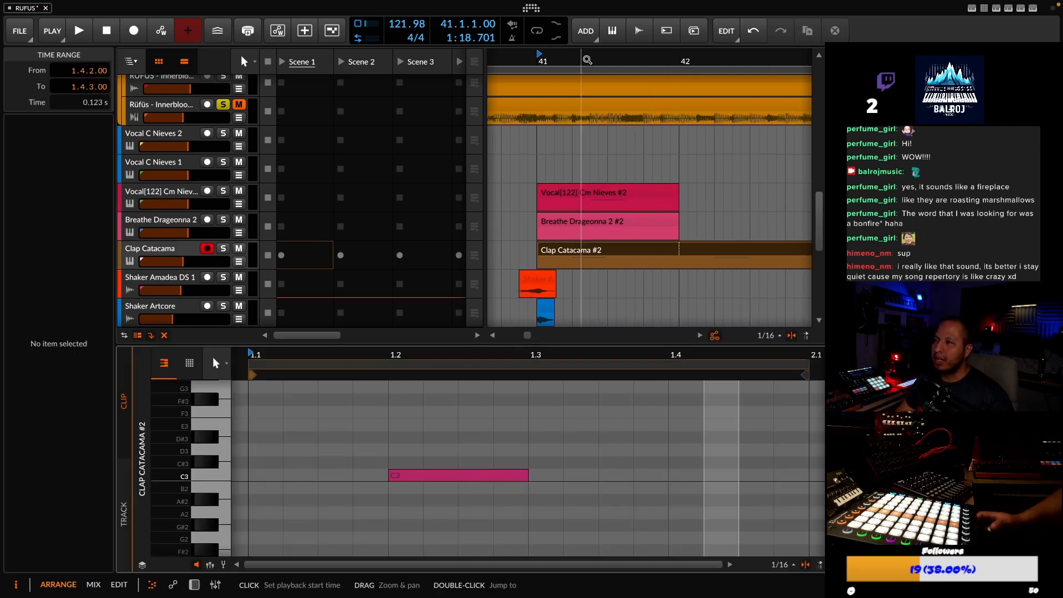
drag(587, 60, 597, 252)
key(space)
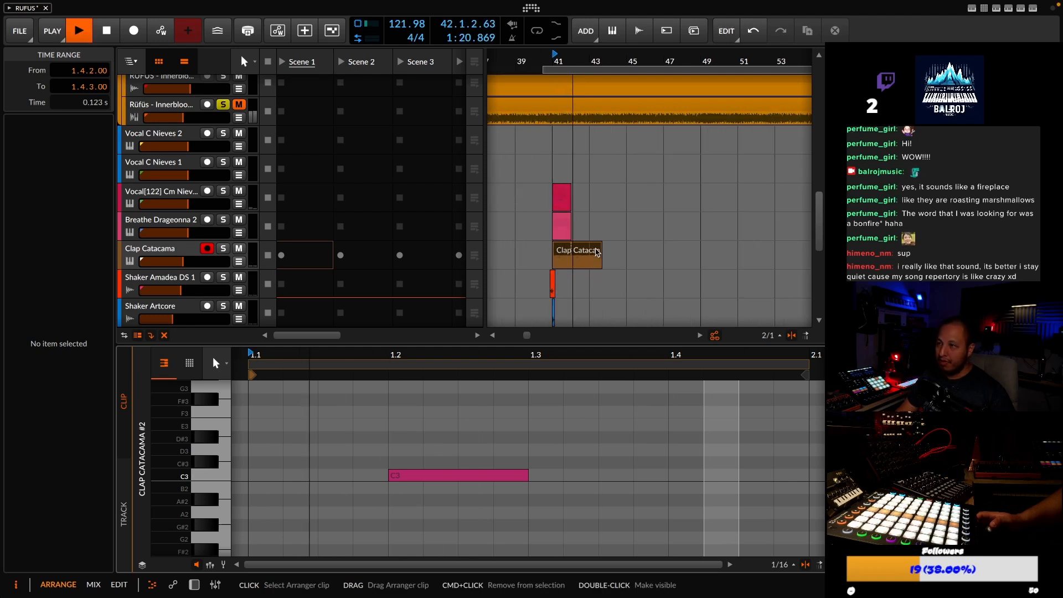
key(super+z)
key(space)
Duplicate the Clap Catacama clip to bar 42, add a C3 note at 1.4.1 in the copy, loop it past bar 57 and play
click(567, 255)
key(super+shift+z)
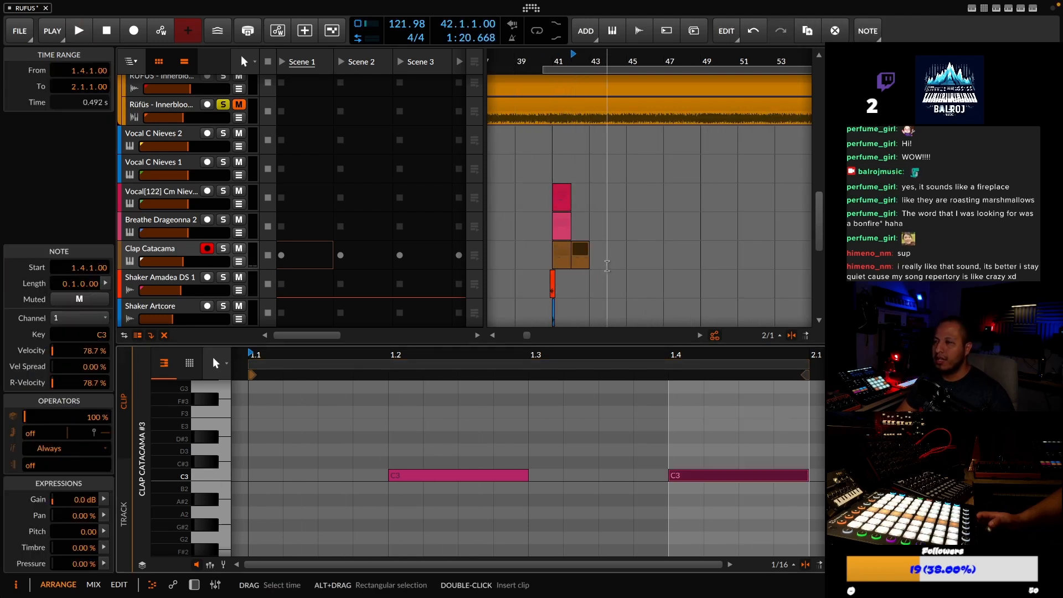
drag(592, 268, 814, 268)
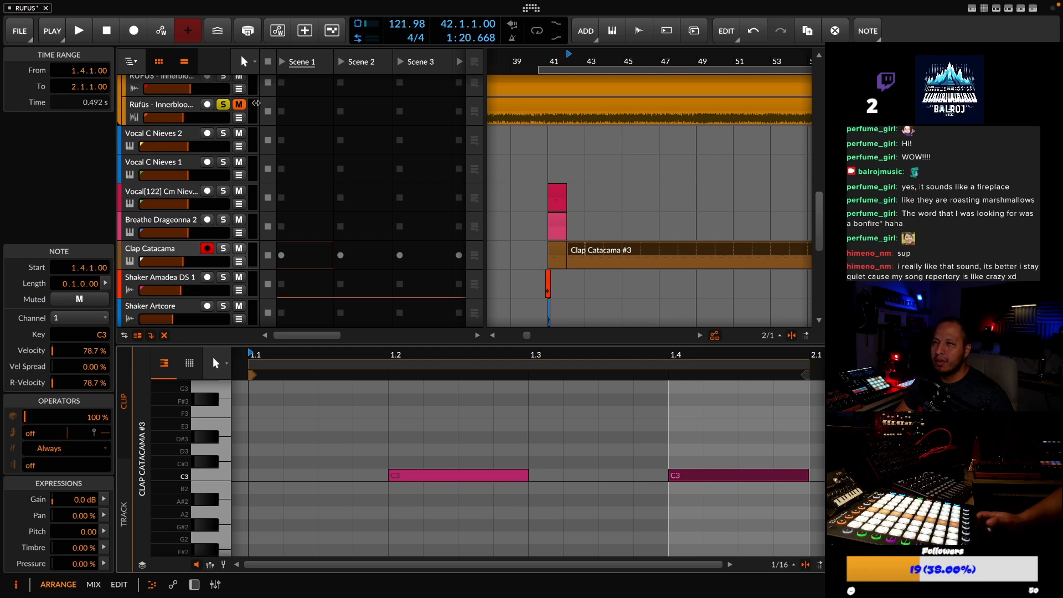
key(space)
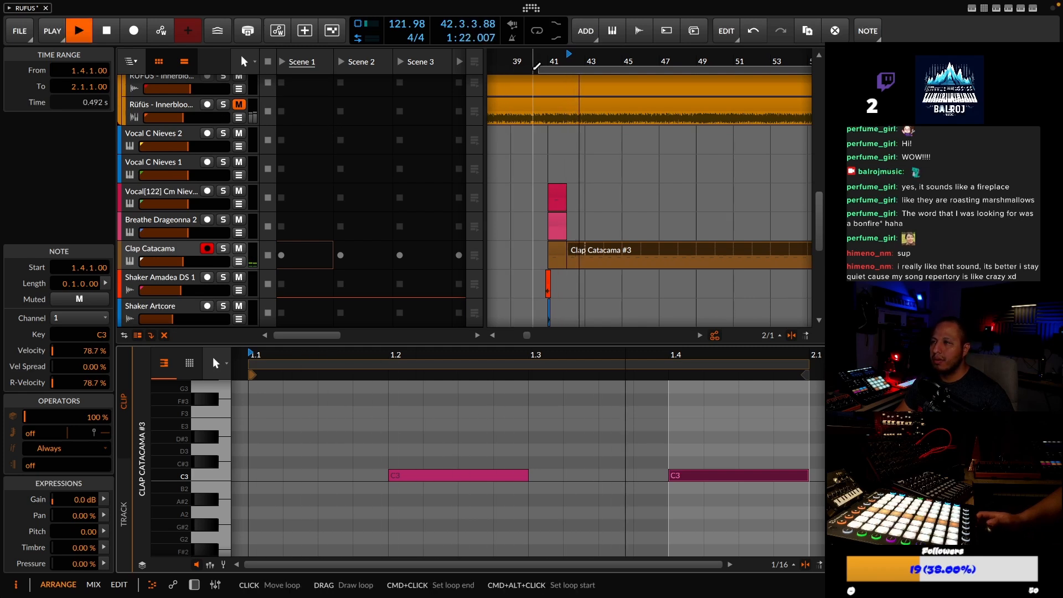
Extend the looped Clap Catacama #3 clip to bar 73 while playing the section, then stop playback
drag(587, 59, 557, 102)
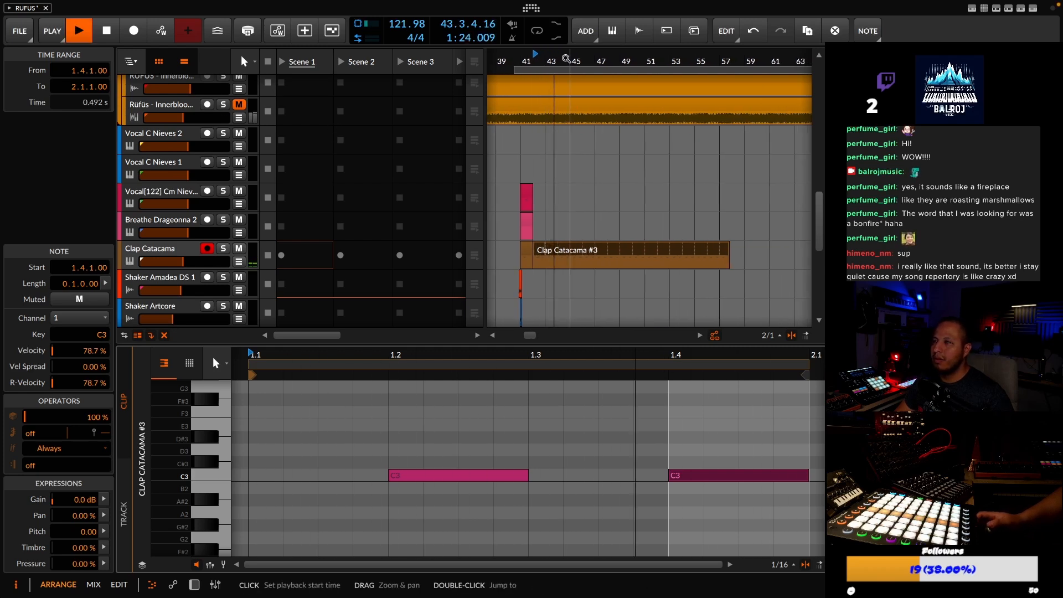
drag(568, 59, 569, 89)
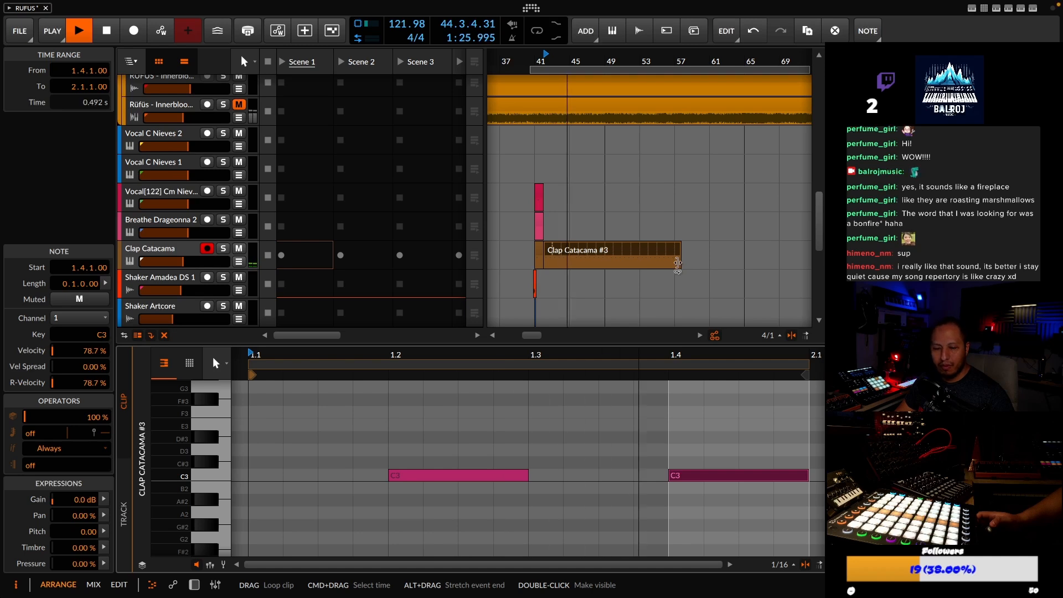
drag(677, 265, 722, 262)
mouse_move(657, 57)
mouse_down()
mouse_move(667, 83)
mouse_move(666, 71)
mouse_up()
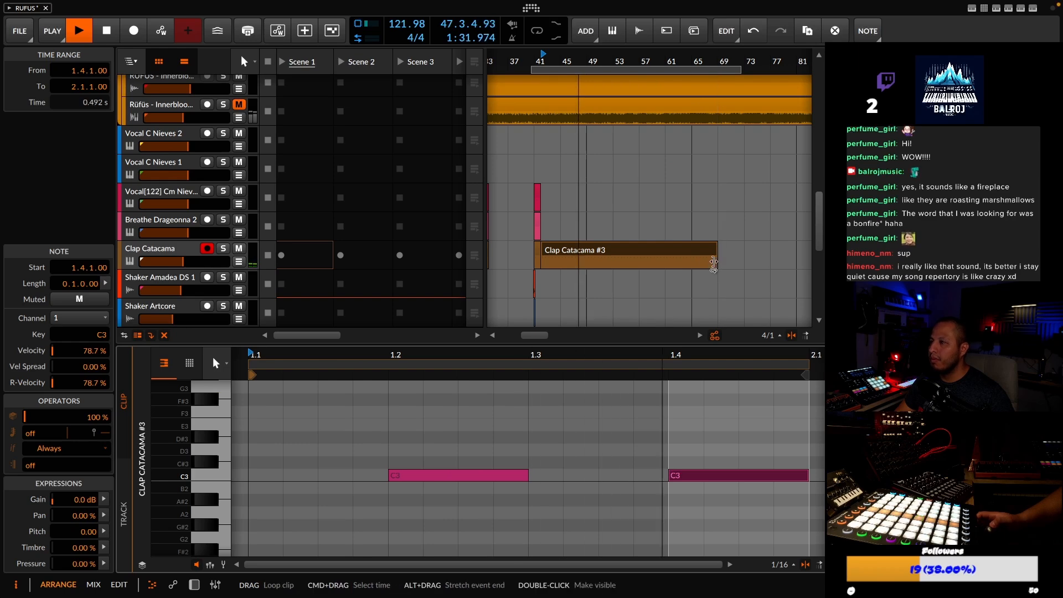
drag(713, 262, 744, 262)
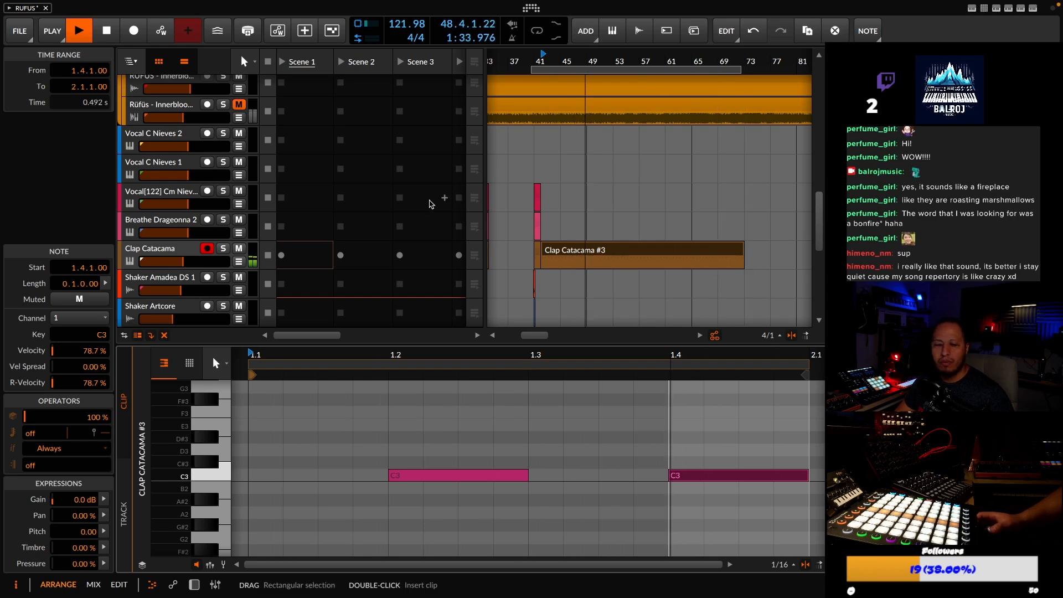
key(space)
scroll(627, 179, up, 5)
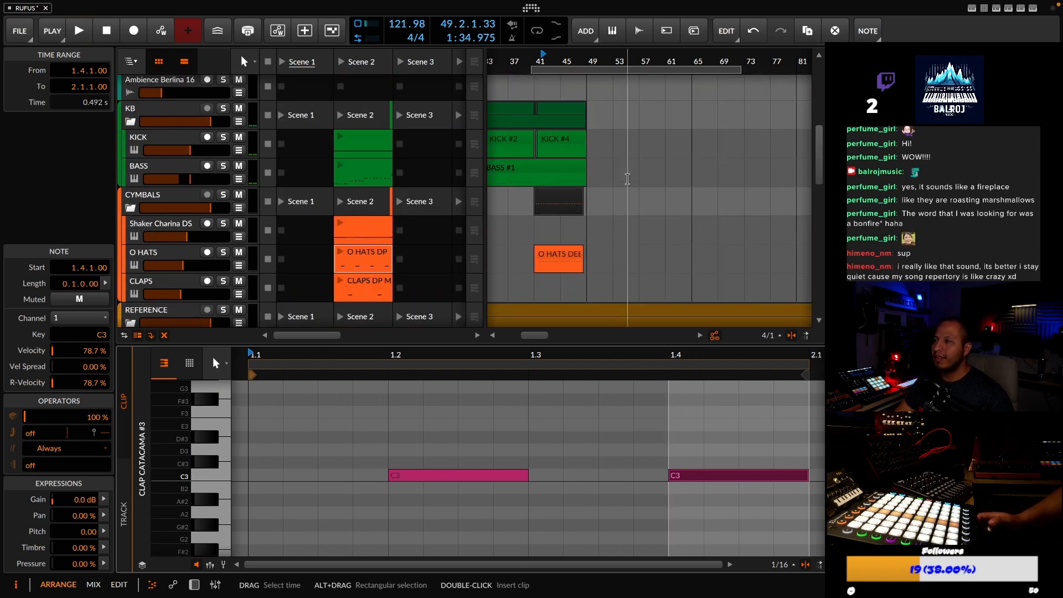
Loop the BASS #1 clip and the O HATS DEEP MATTER clip out to bar 65
click(588, 181)
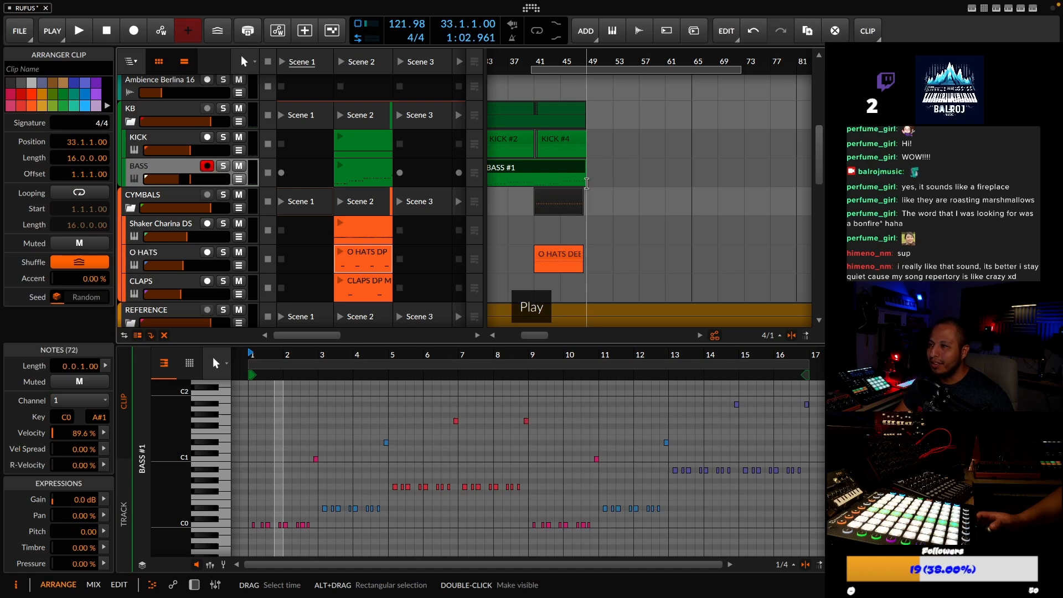
drag(584, 184, 691, 190)
scroll(683, 192, down, 5)
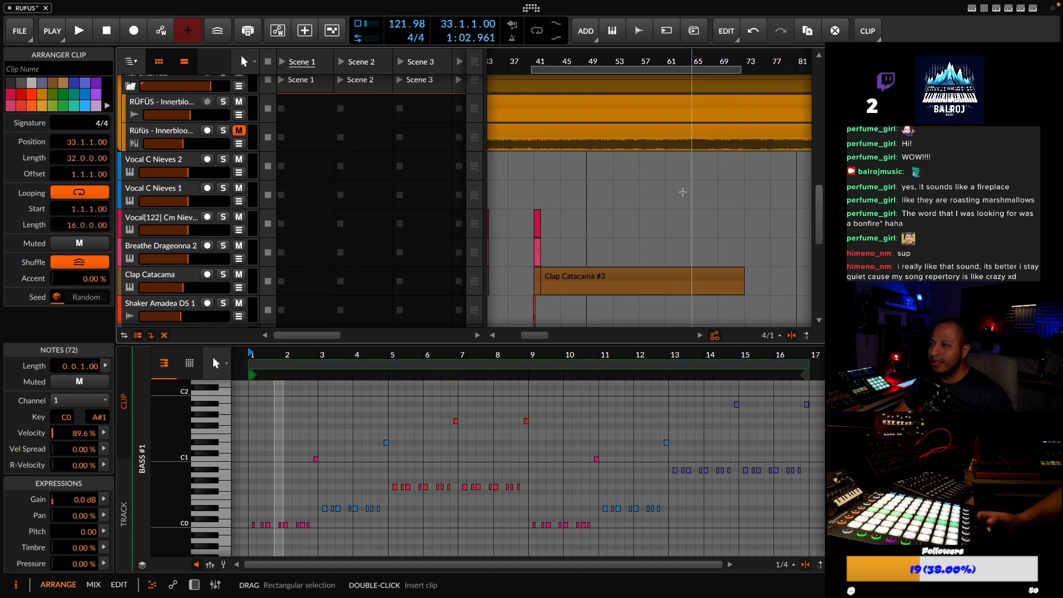
scroll(682, 192, up, 5)
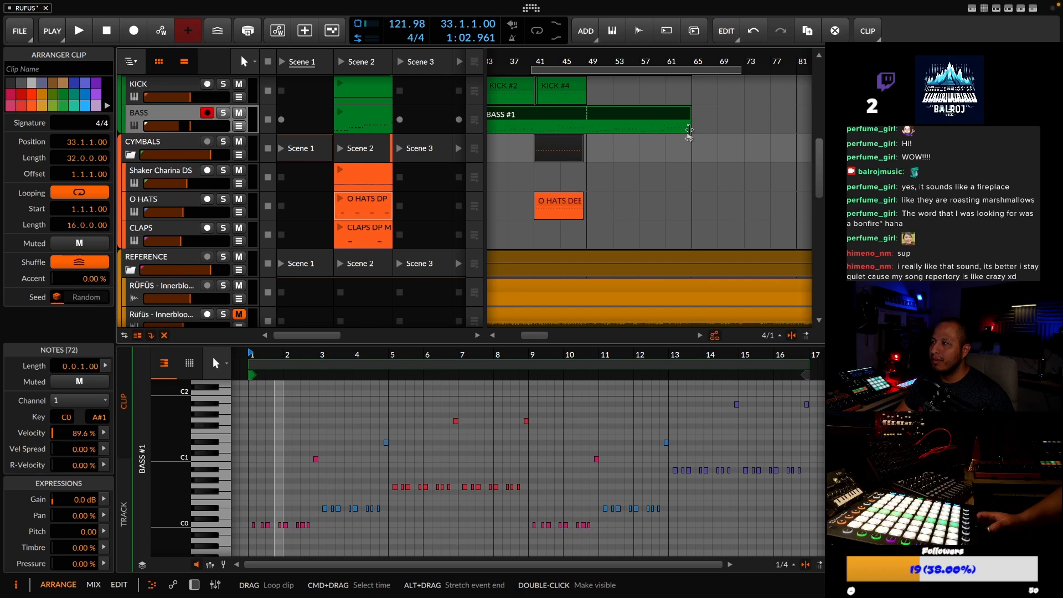
drag(579, 226, 661, 198)
scroll(660, 197, up, 2)
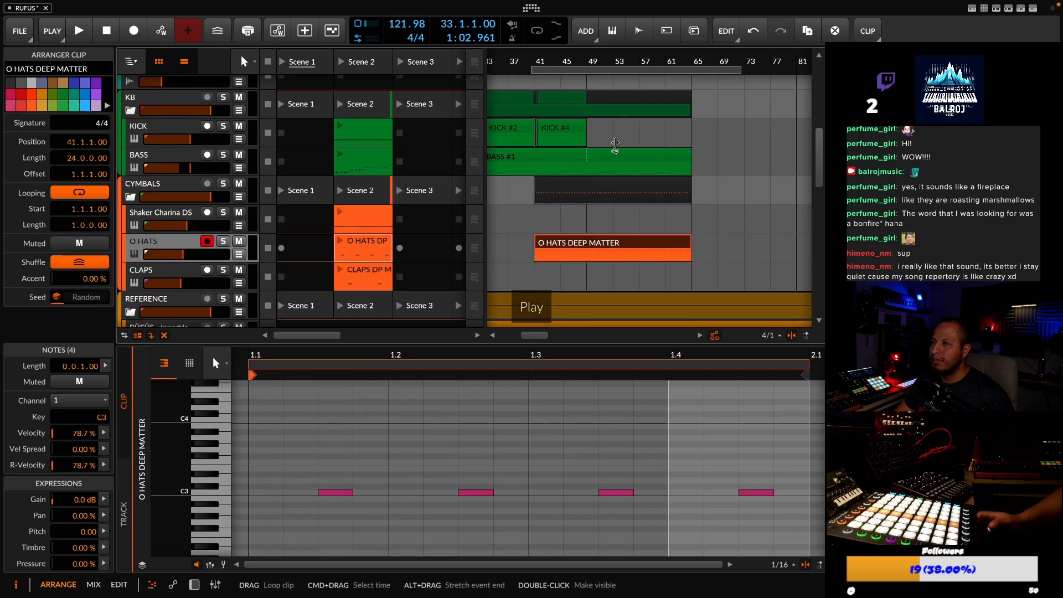
Extend the KICK #4, VINYL and SIDECHAIN #1 clips to bar 65
drag(586, 136, 686, 145)
scroll(634, 155, up, 4)
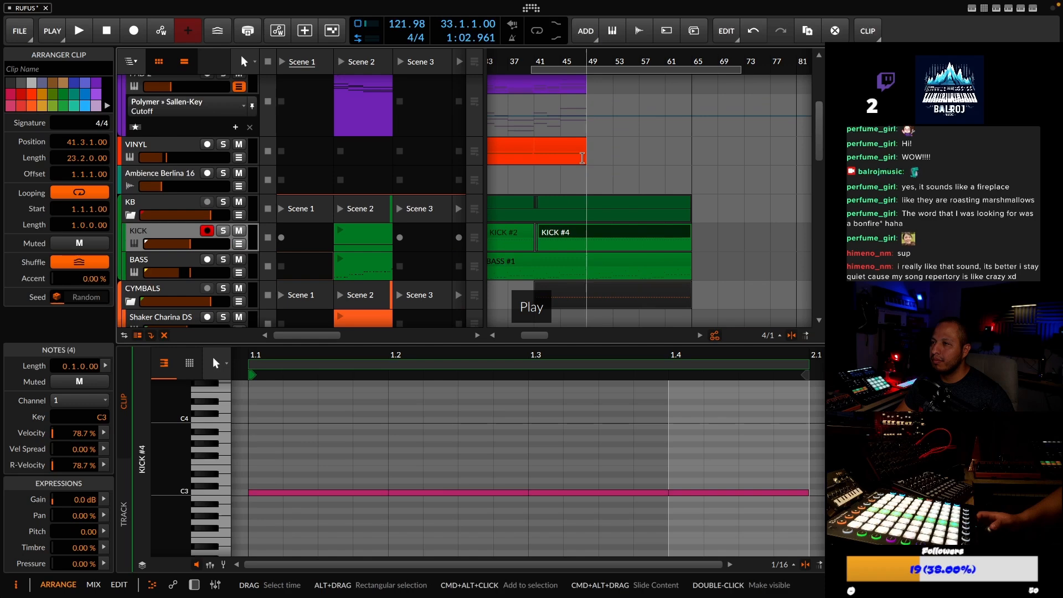
drag(584, 161, 692, 162)
scroll(609, 155, down, 7)
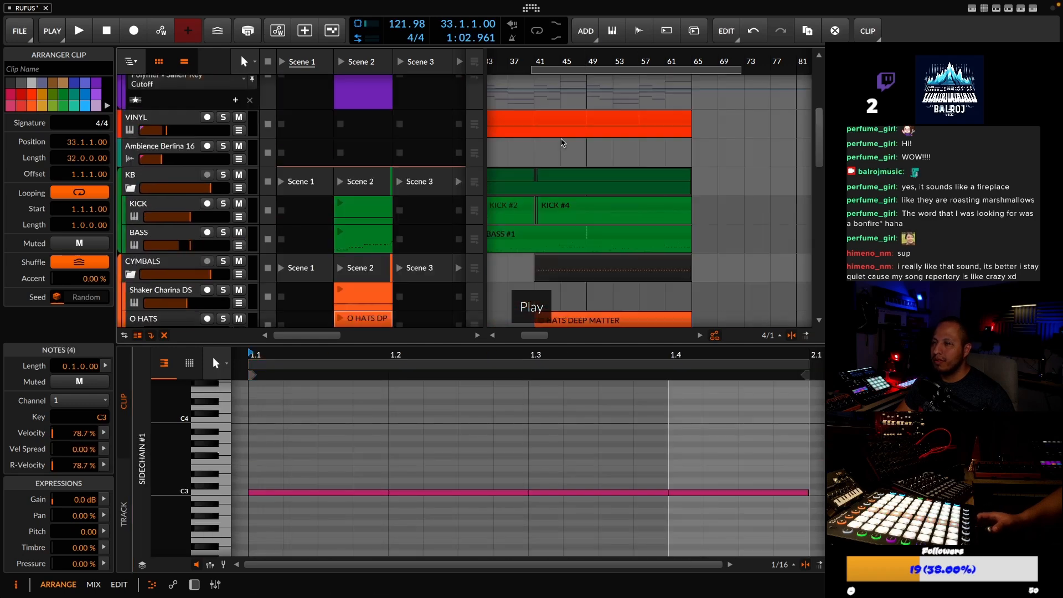
Play the section from bar 41 and extend the start of the Clap Catacama #3 clip back to 41.4.1
click(534, 56)
key(space)
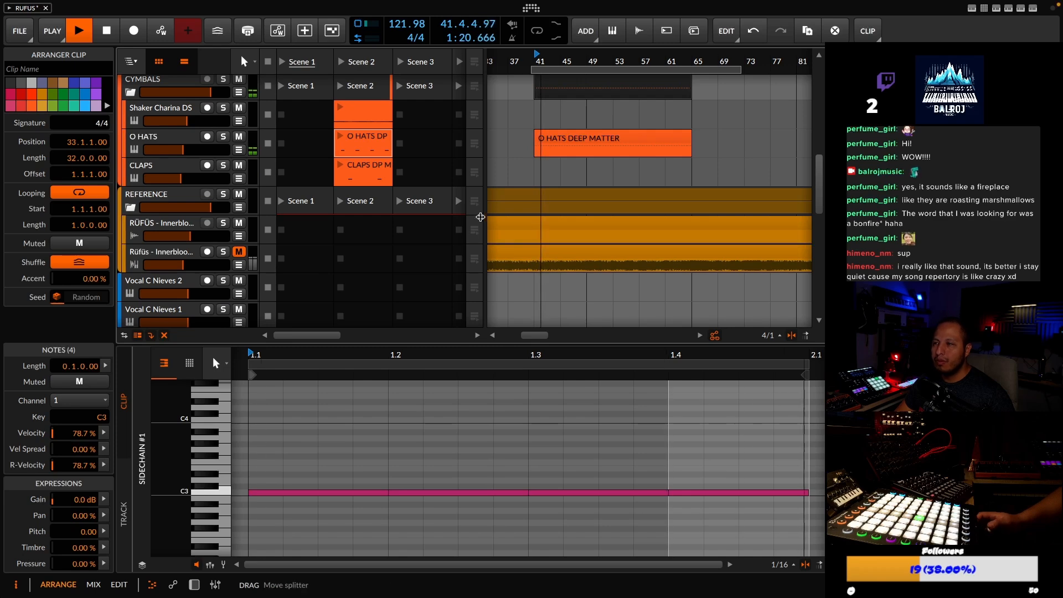
scroll(576, 167, up, 4)
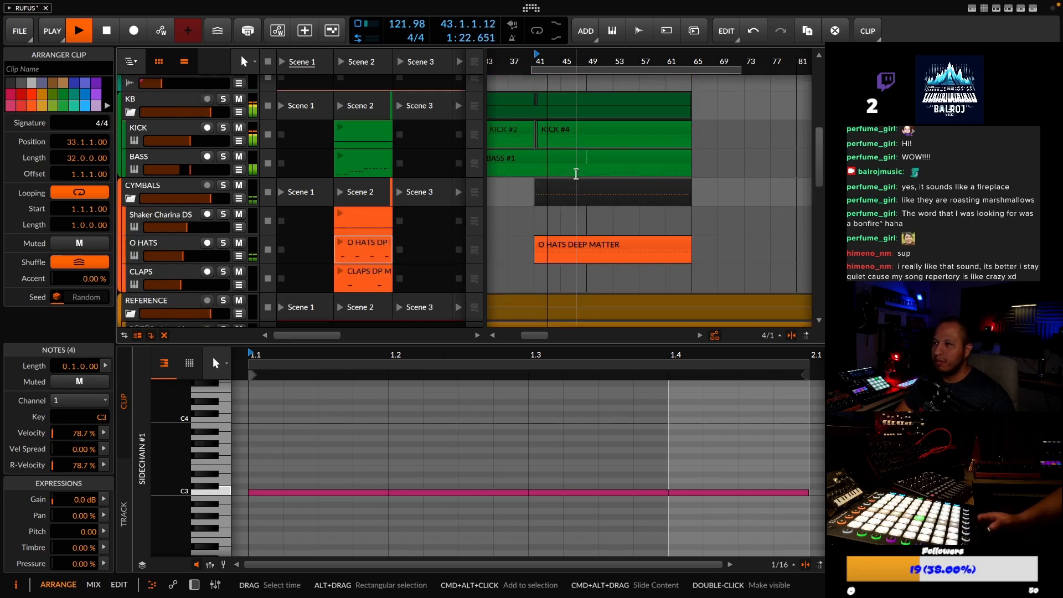
scroll(576, 177, down, 6)
scroll(571, 182, down, 6)
drag(548, 61, 547, 119)
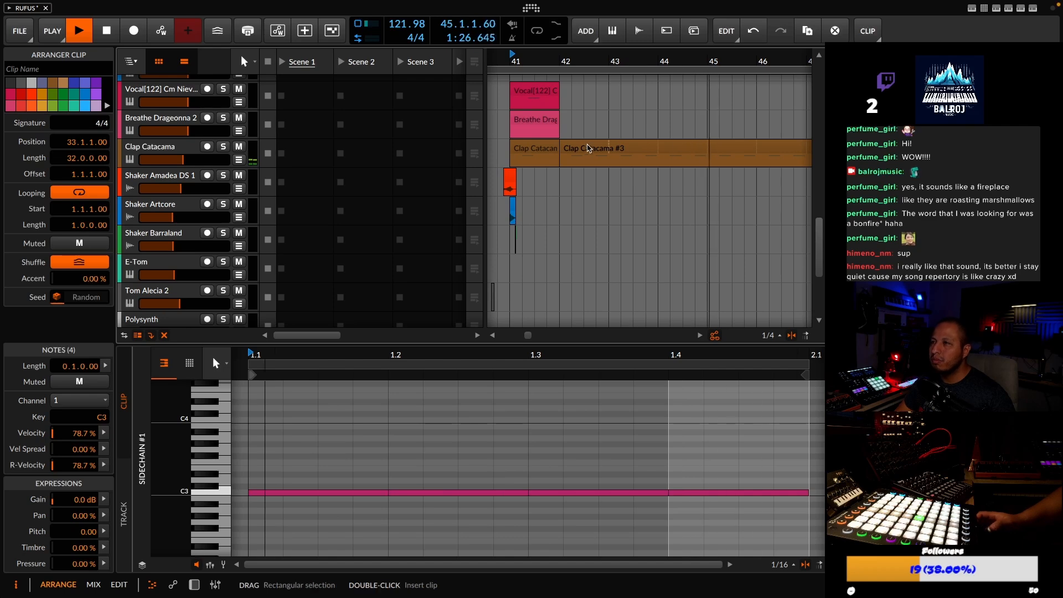
drag(558, 147, 546, 148)
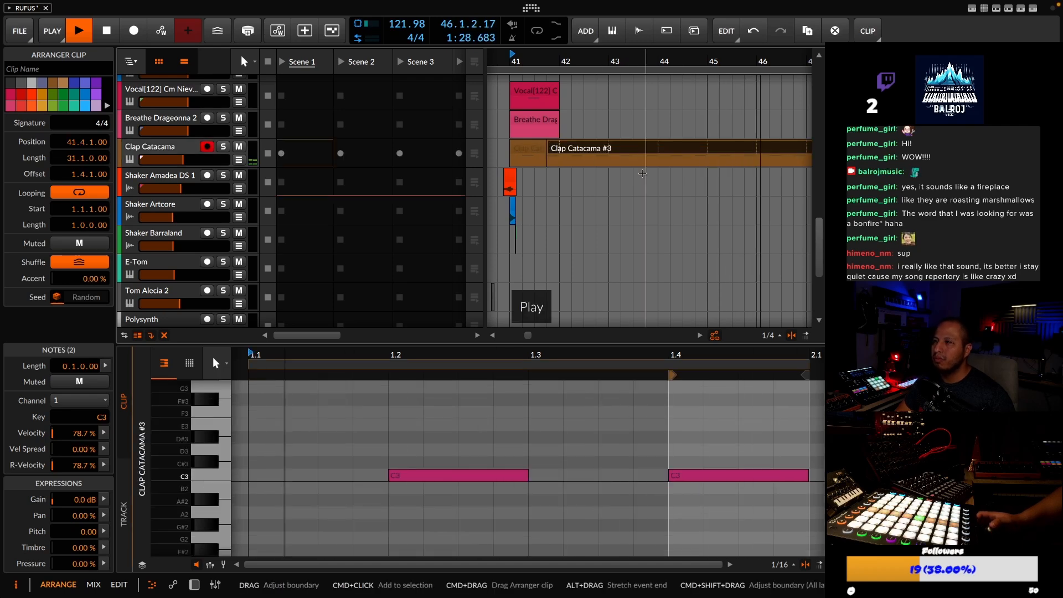
Solo the muted Rüfüs reference track during playback and save the project, stopping playback when done
scroll(567, 181, up, 5)
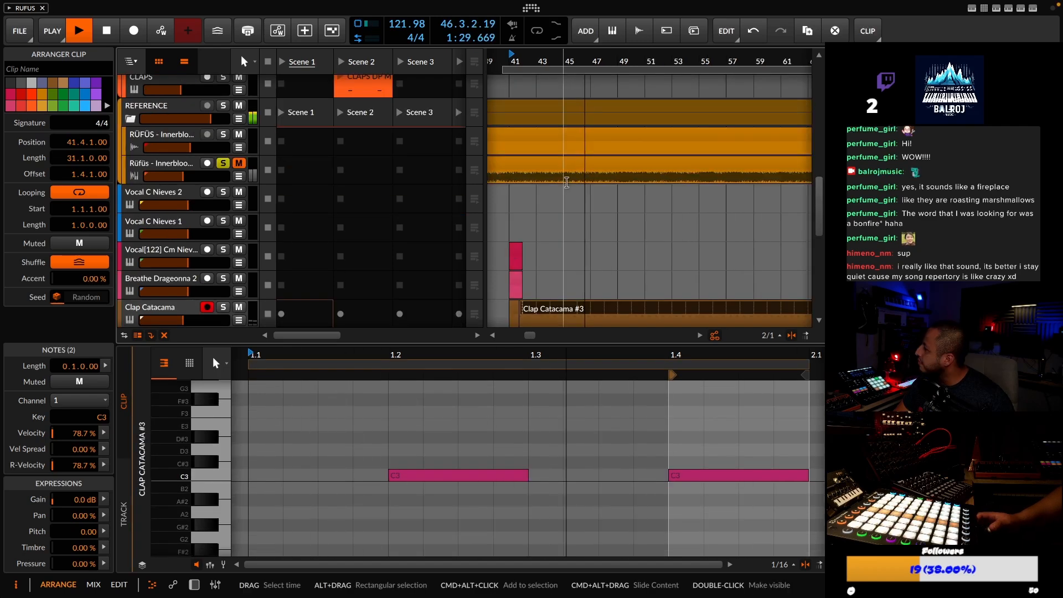
key(super+s)
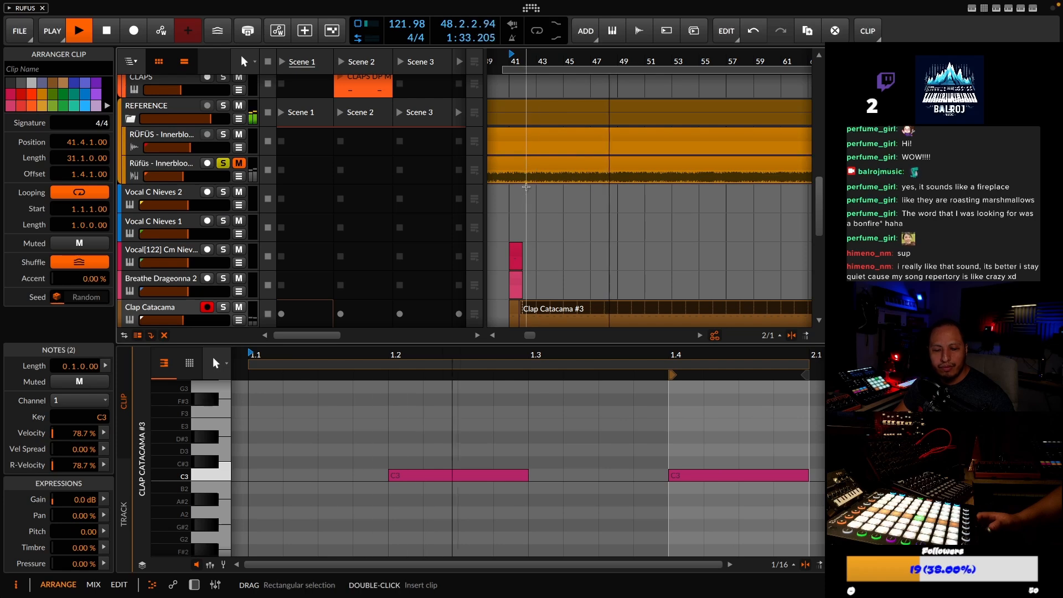
key(space)
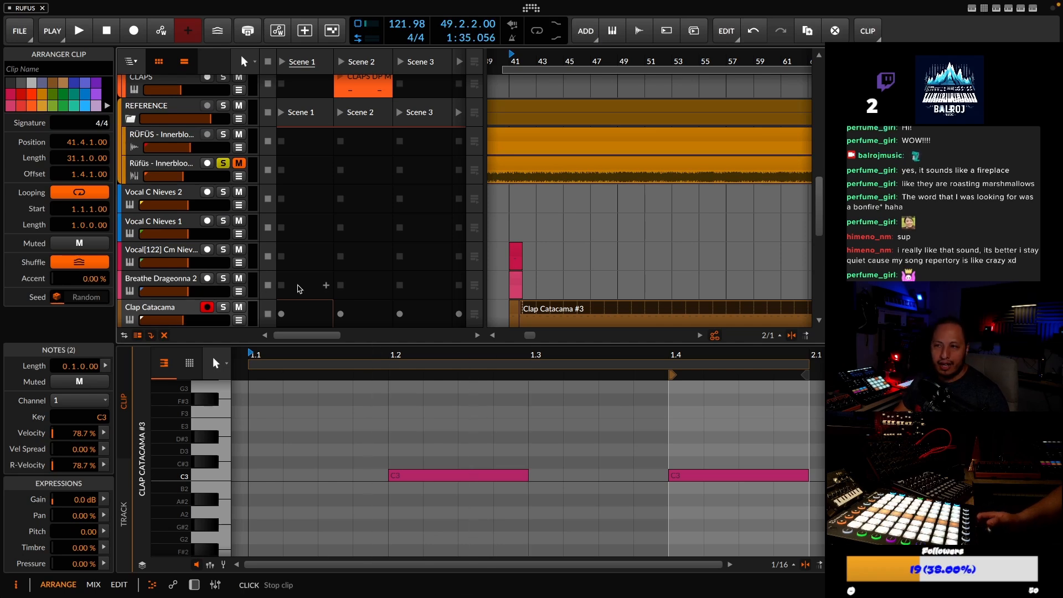
Shorten the arranger loop region so that it ends at bar 65, giving it a length of 24.2.0
scroll(532, 264, down, 3)
scroll(528, 260, up, 5)
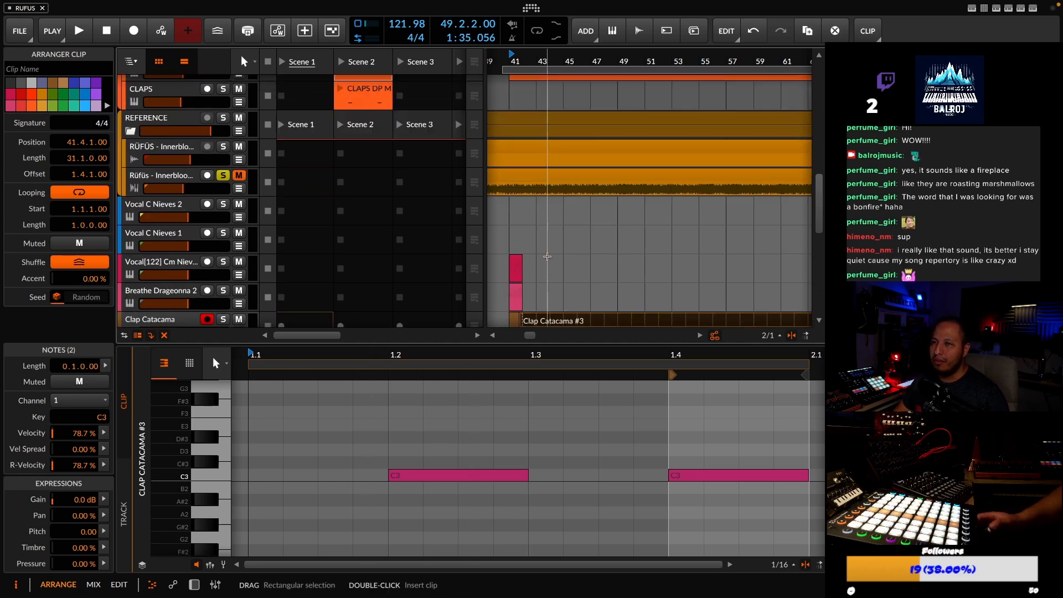
drag(518, 56, 552, 55)
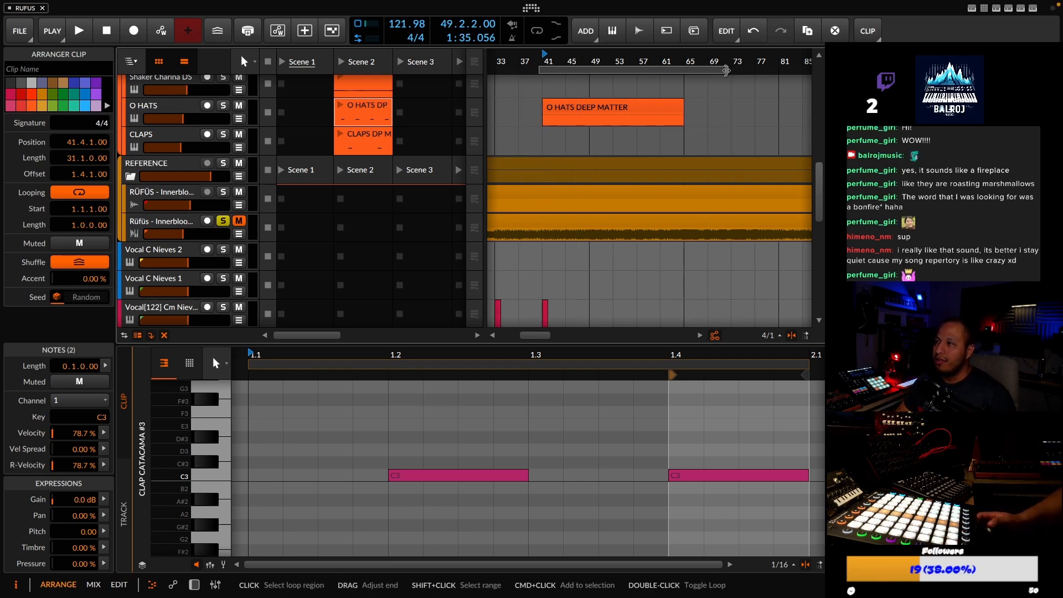
drag(727, 70, 689, 70)
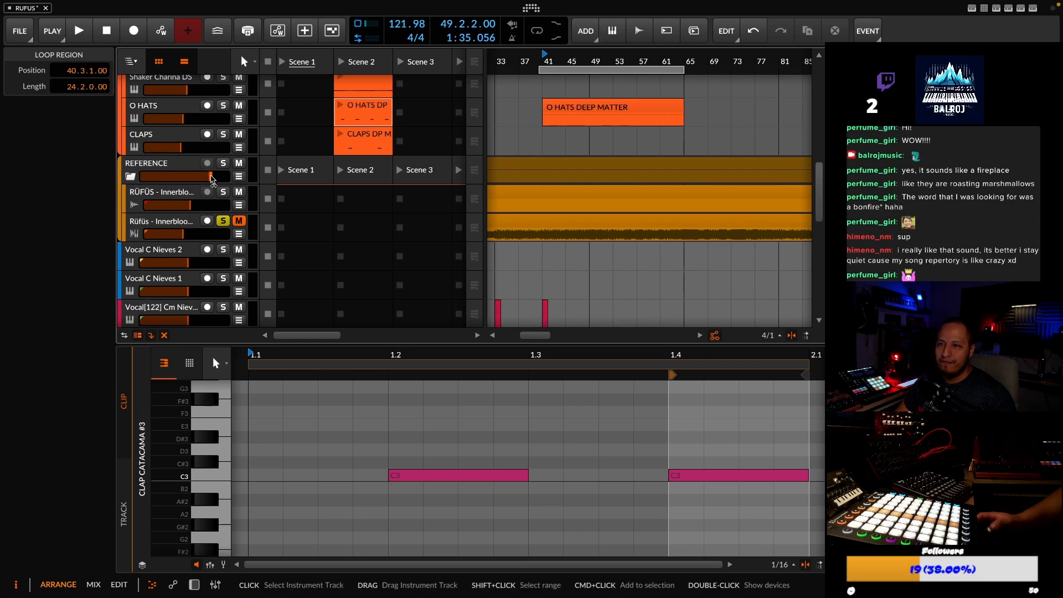